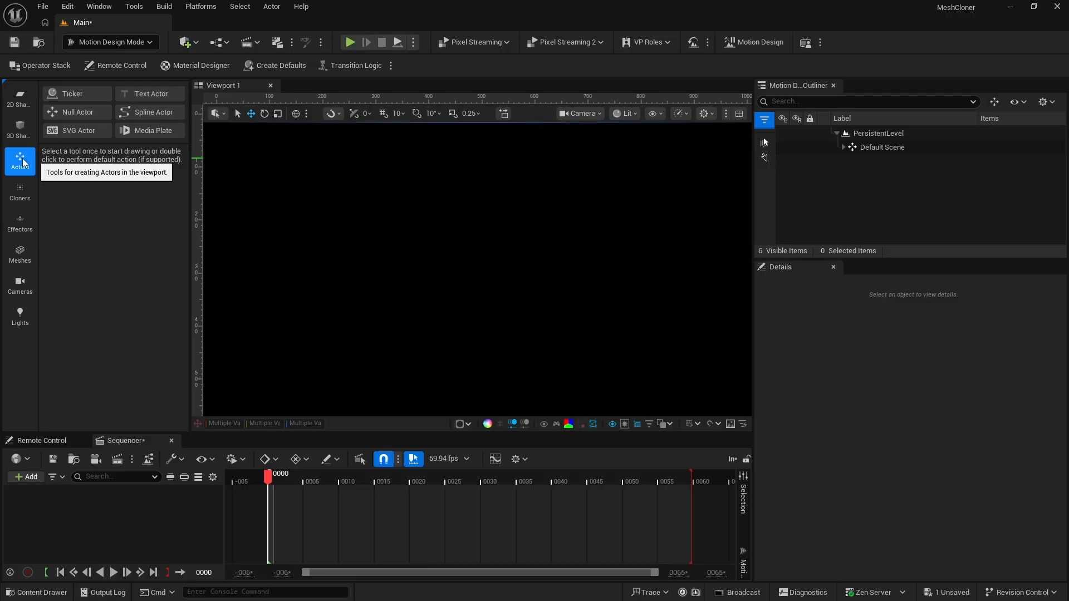
Add a 3D text actor to the scene and set its text to UNREAL
double_click(150, 94)
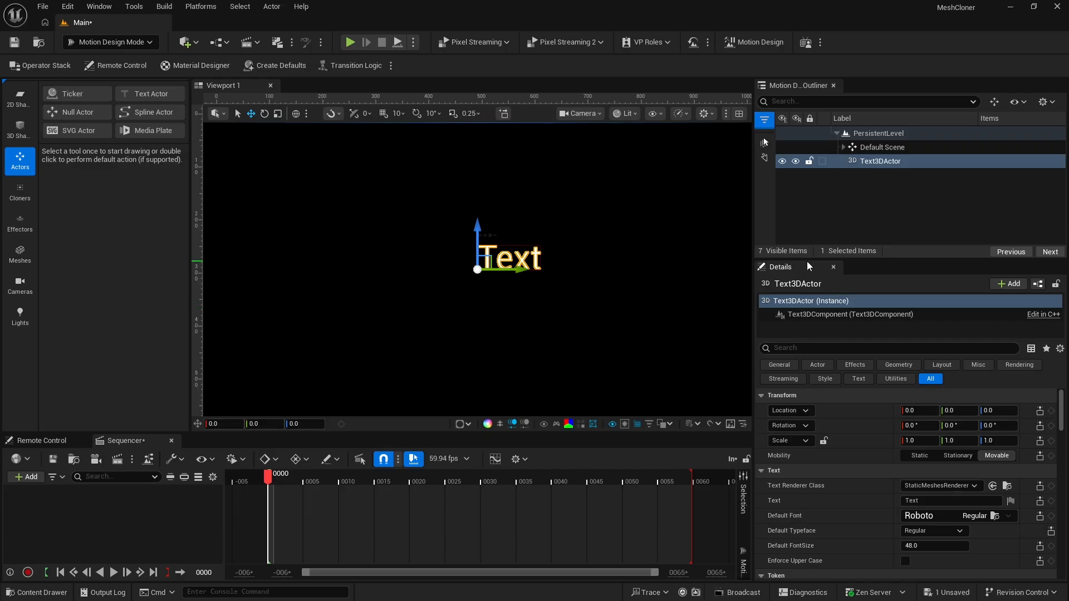
left_click_drag(807, 262, 803, 208)
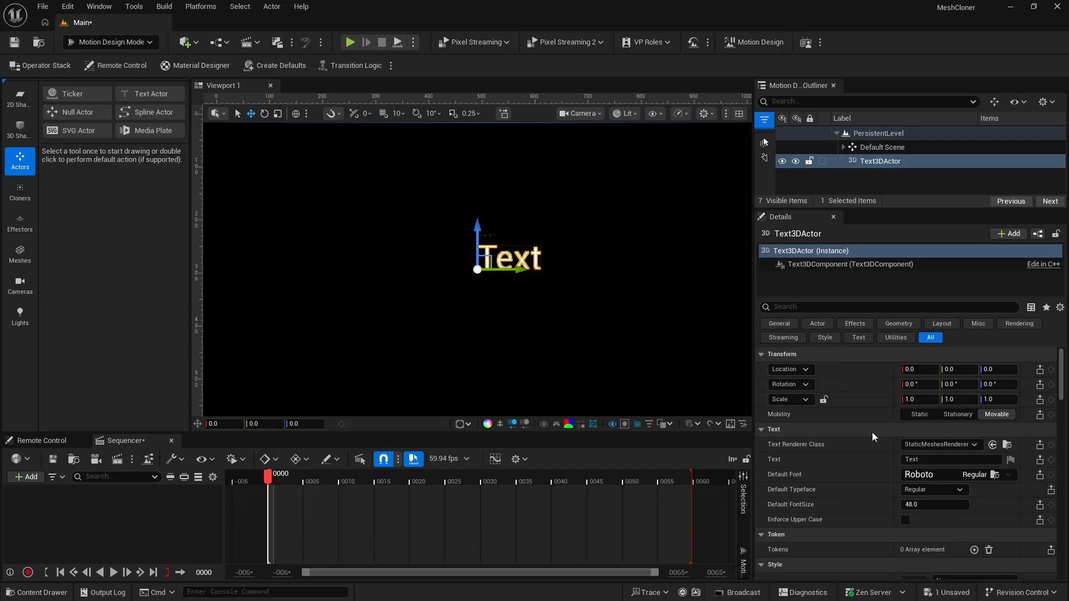
left_click(924, 459)
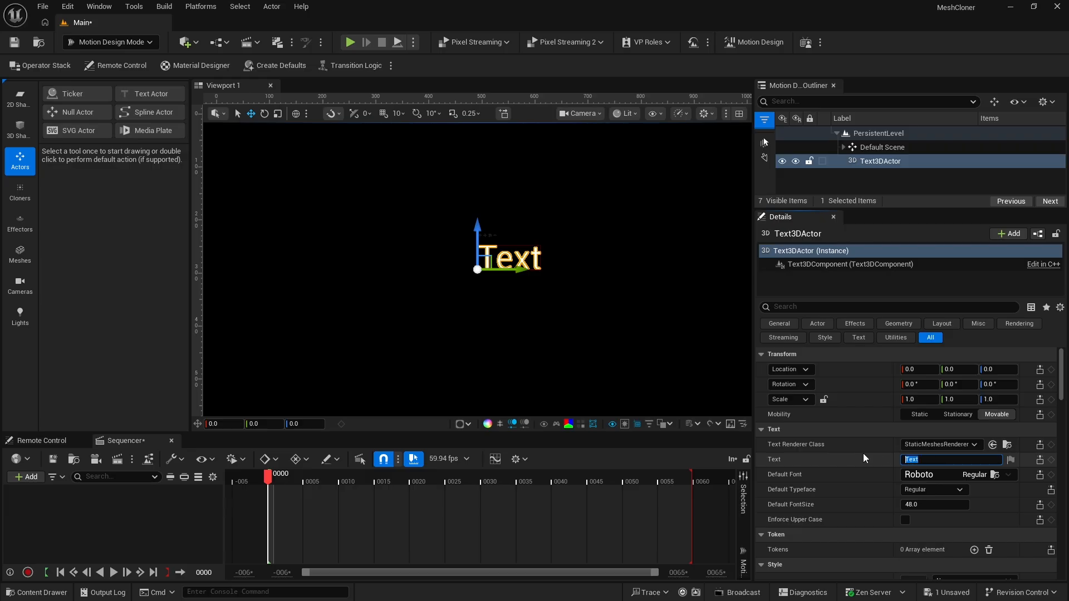
type("UNREAL")
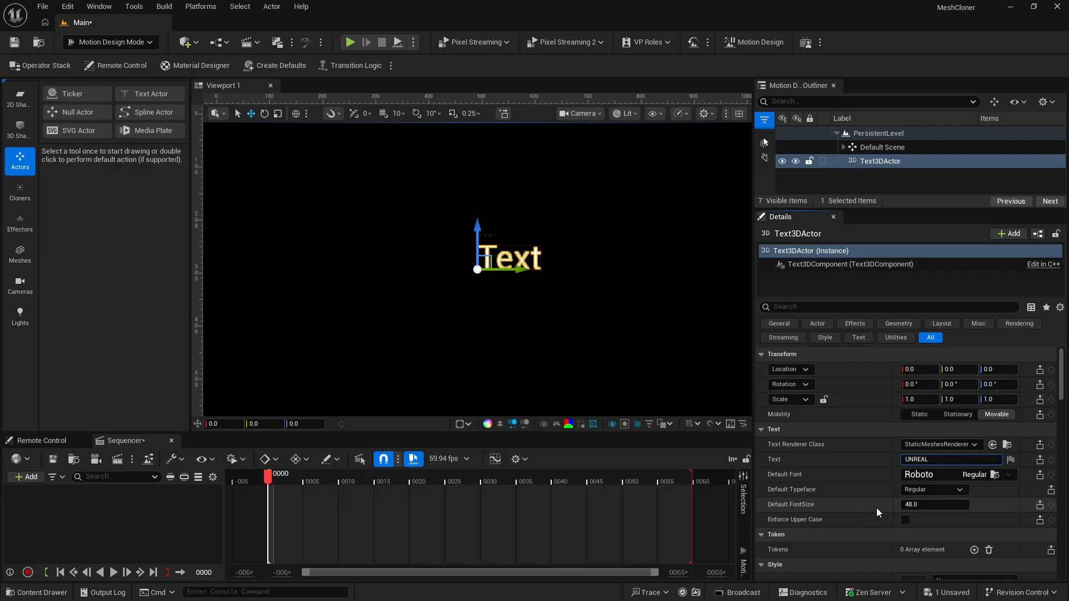
Set the text's default font size to 150 and its default font to Bauhaus93
left_click(910, 504)
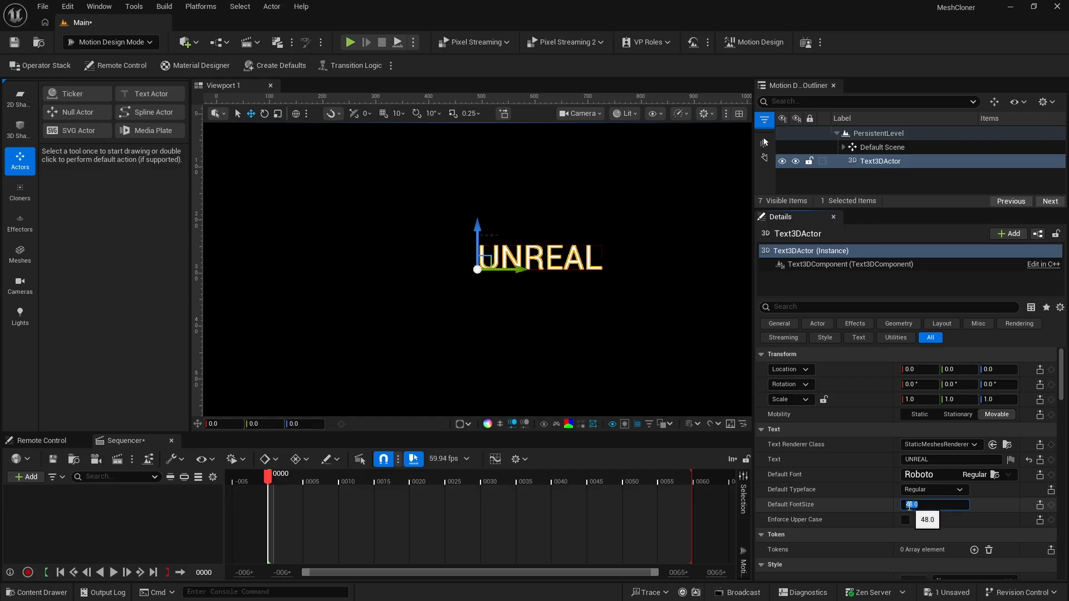
type("150")
key("Return")
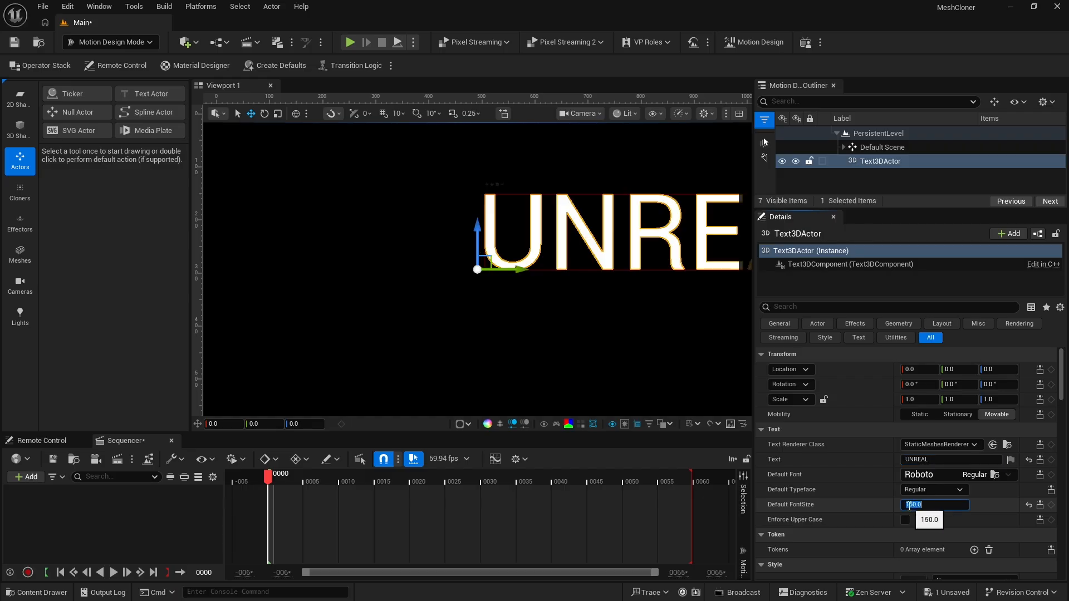
left_click(920, 473)
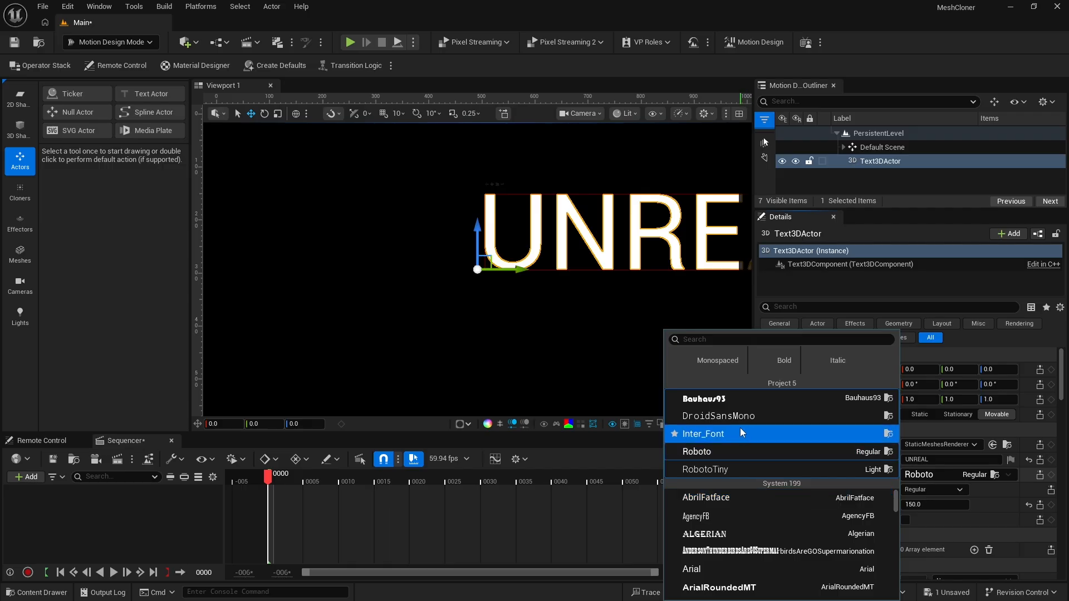
left_click(724, 399)
Center the text's layout alignment both horizontally and vertically
scroll(860, 451, "down", 2)
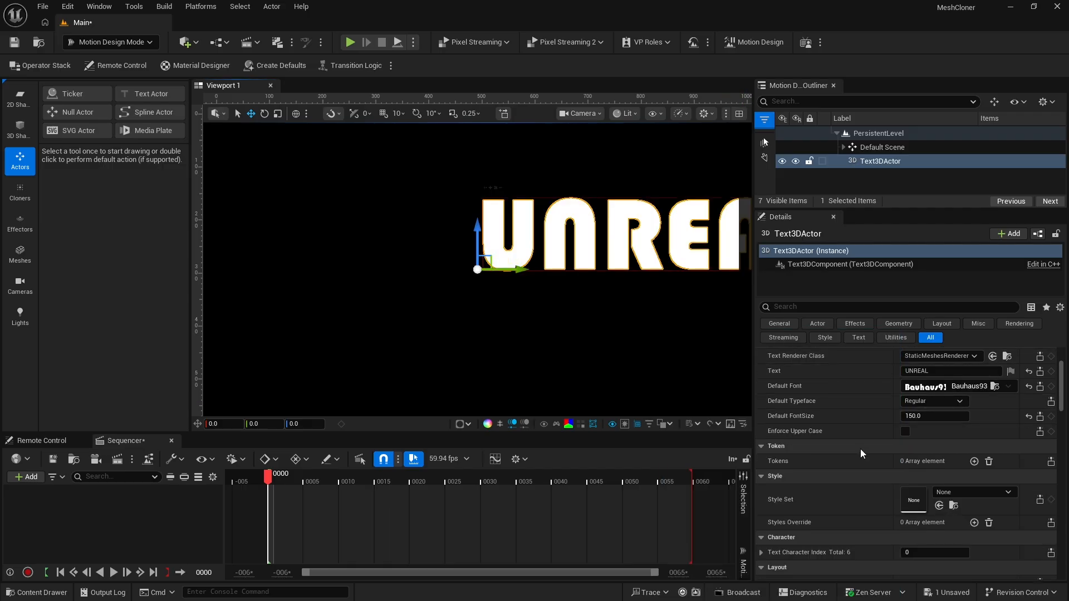
scroll(860, 451, "down", 5)
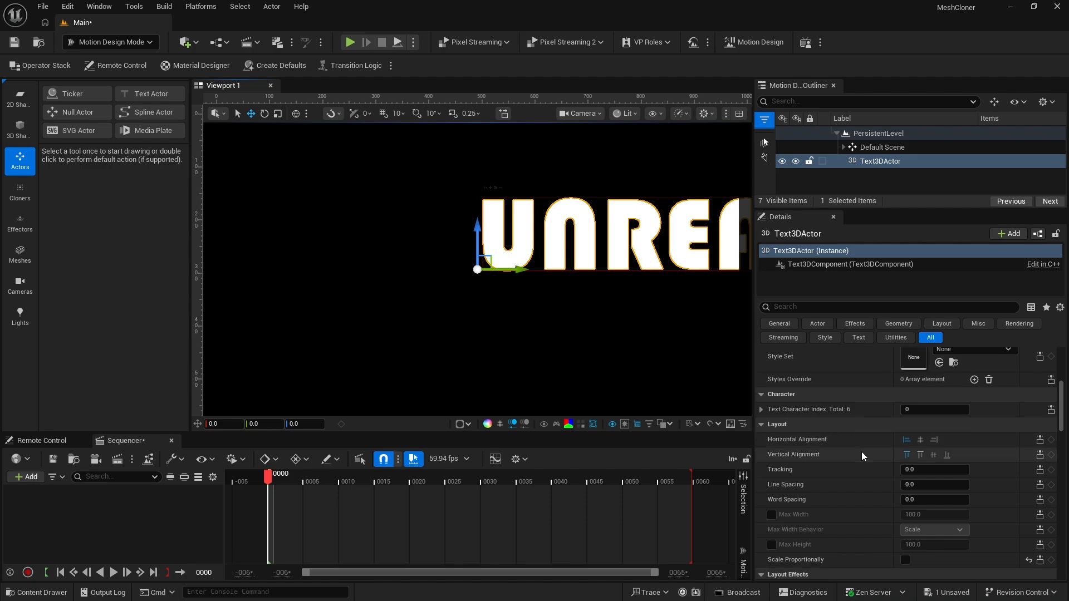
scroll(861, 452, "down", 2)
left_click(920, 422)
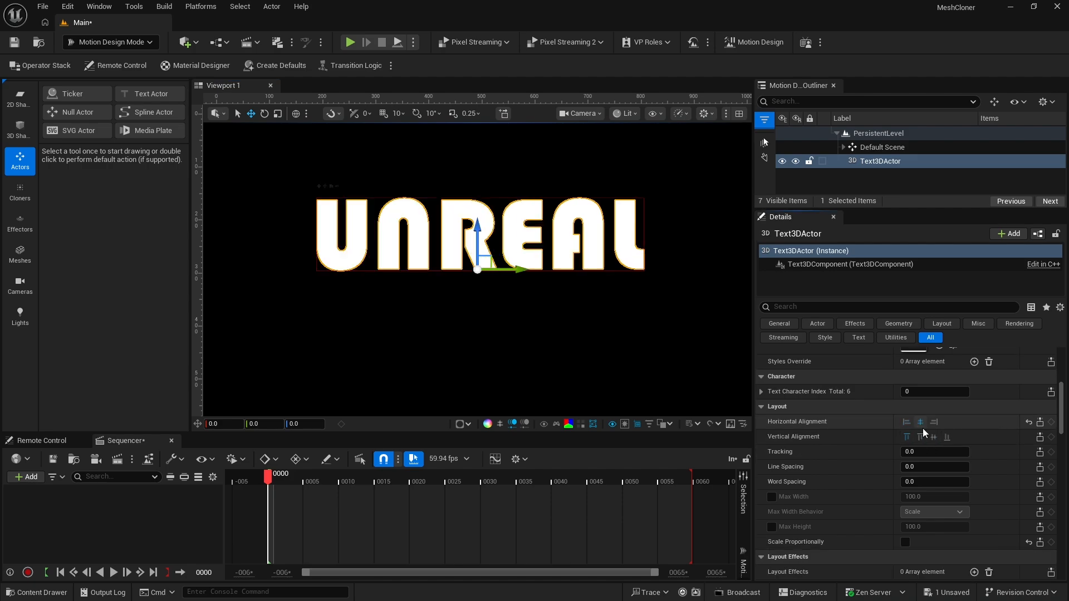
left_click(932, 436)
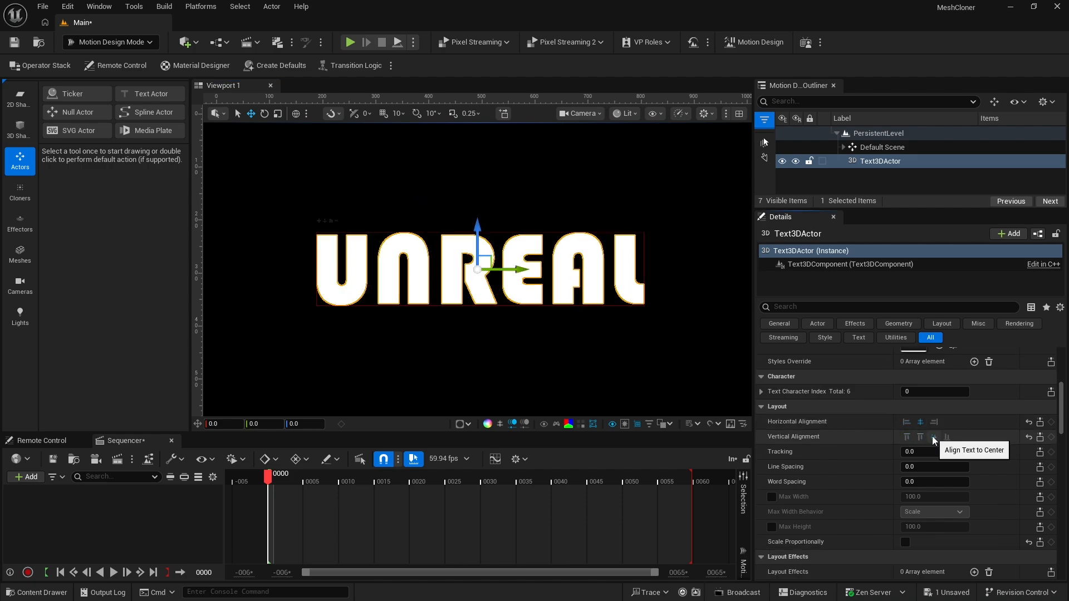
Set the text geometry's Extrude value to 10
scroll(846, 396, "down", 5)
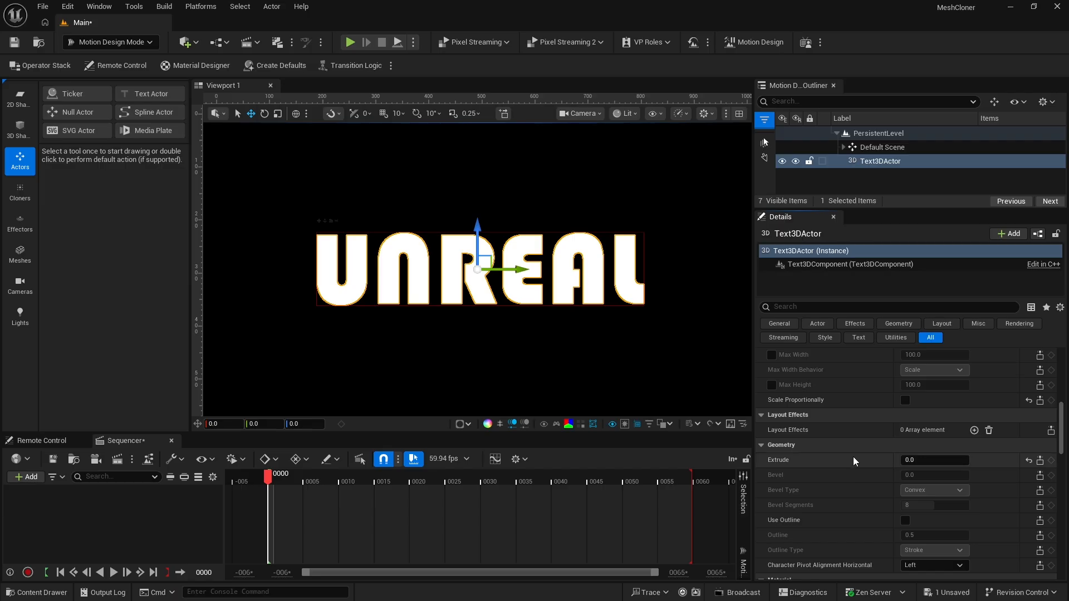
left_click(910, 459)
type("10")
key("Return")
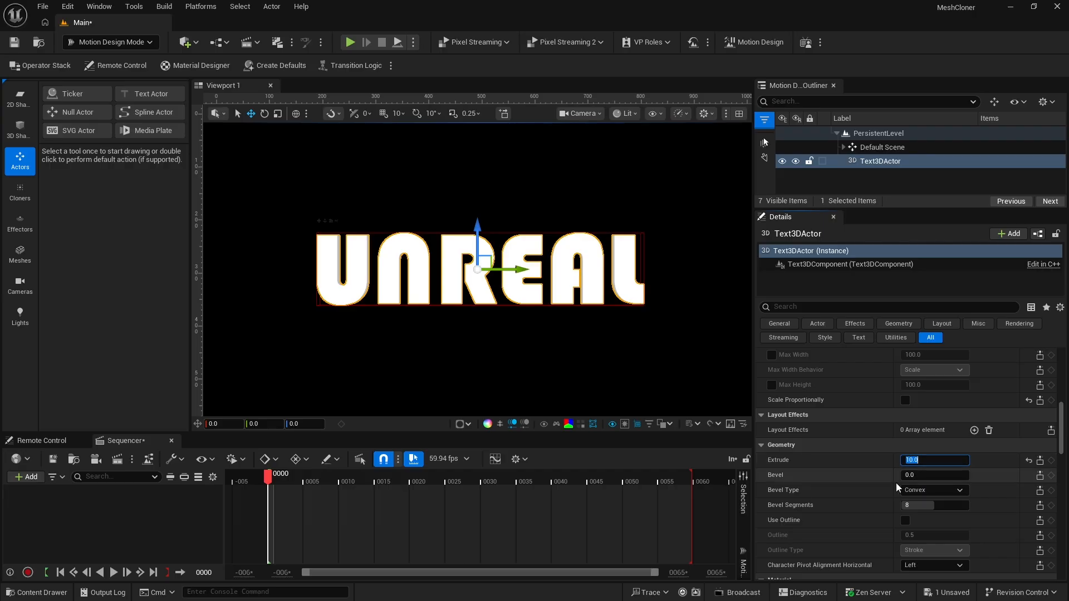
Convert the UNREAL text to a static mesh saved in the Content/MyMeshes folder
scroll(956, 453, "up", 10)
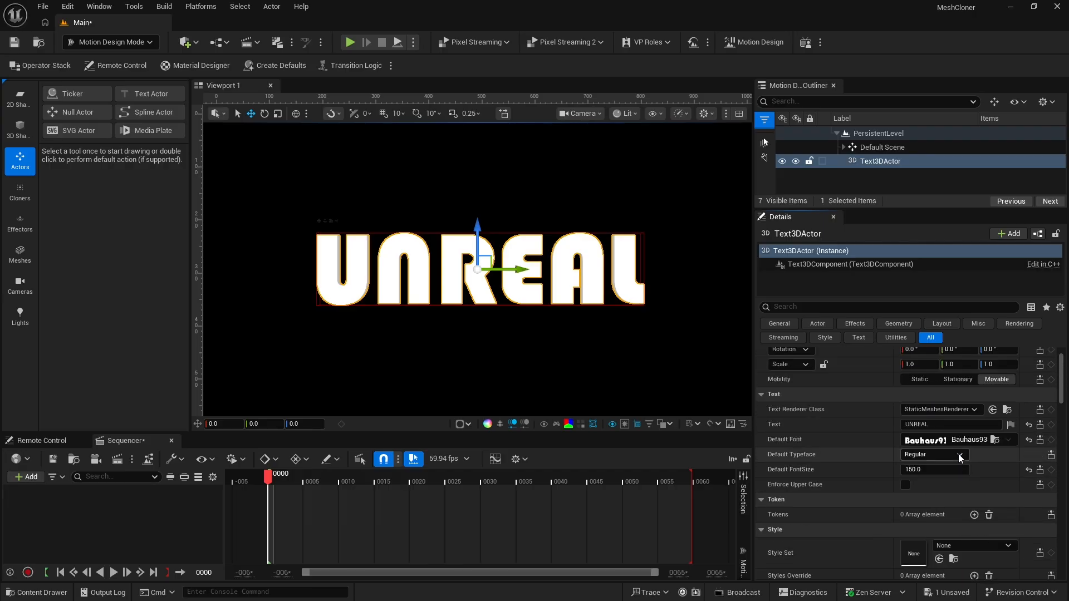
left_click_drag(1004, 385, 973, 393)
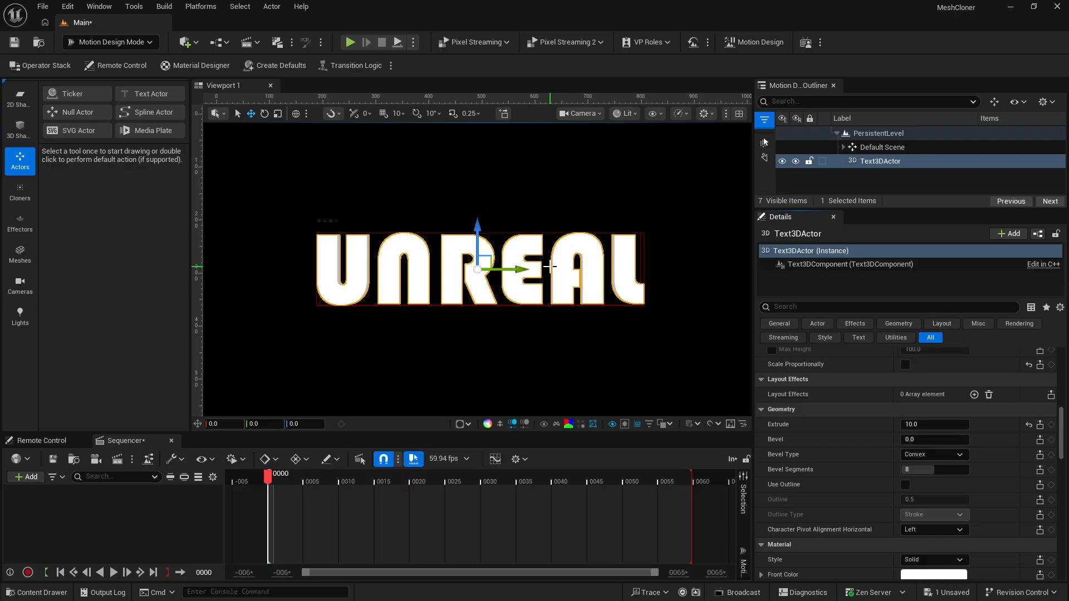
scroll(864, 456, "down", 3)
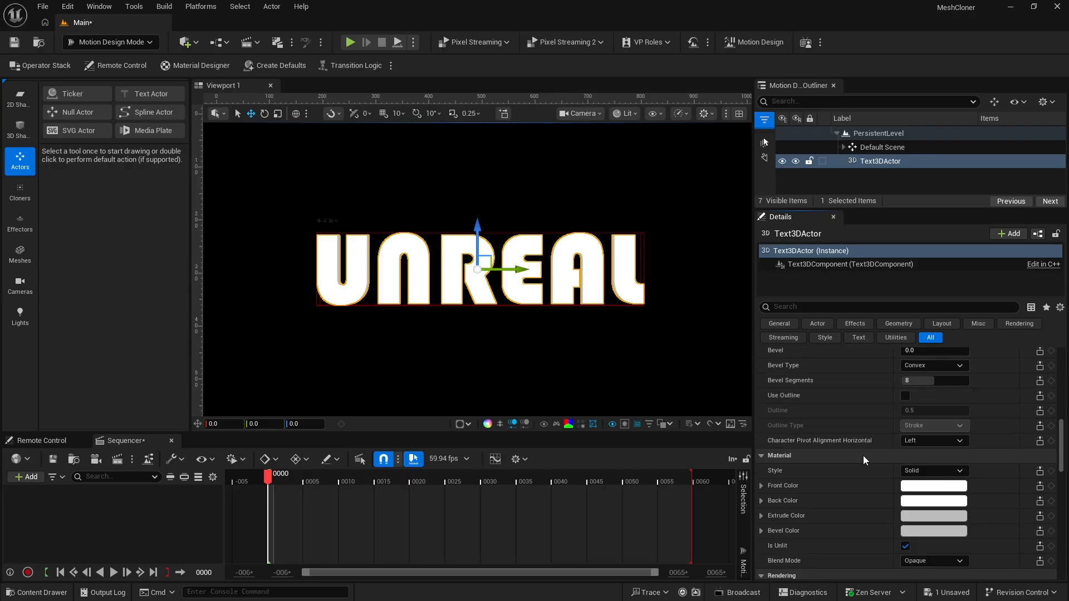
scroll(863, 455, "down", 6)
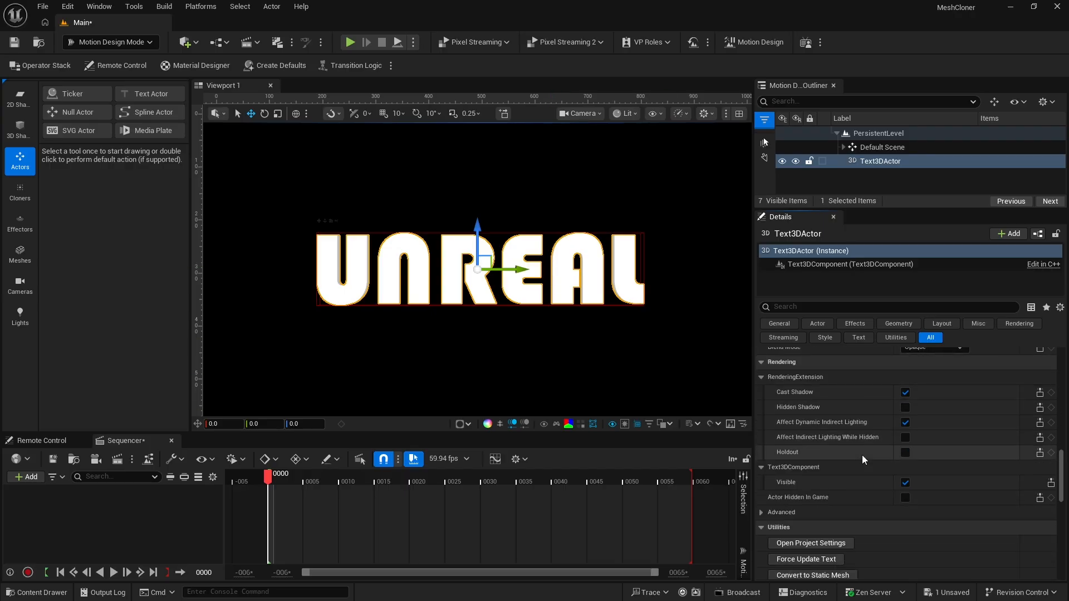
scroll(865, 505, "down", 1)
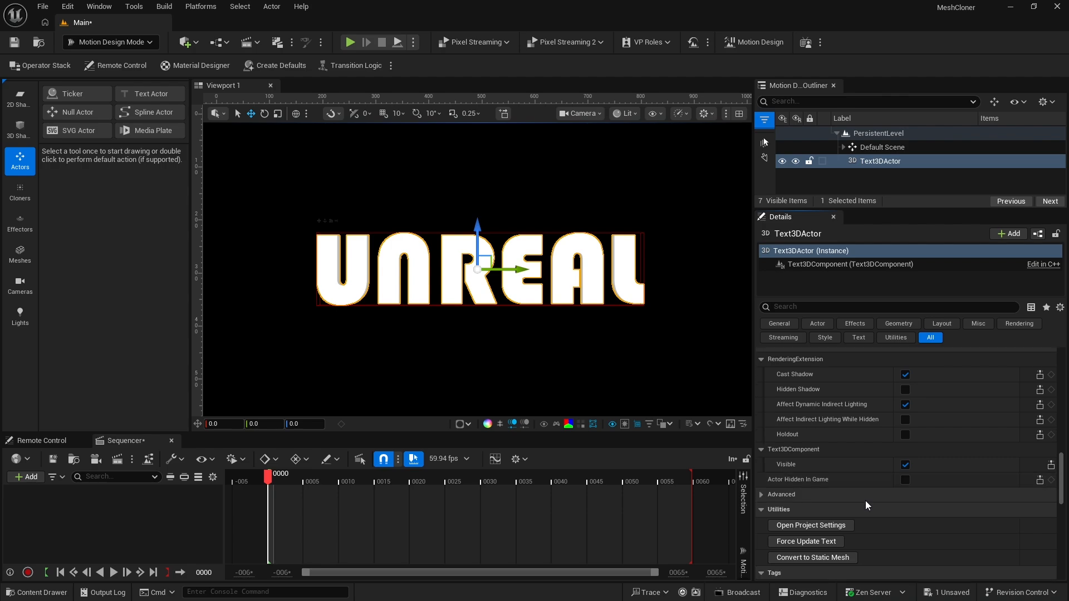
scroll(865, 500, "down", 2)
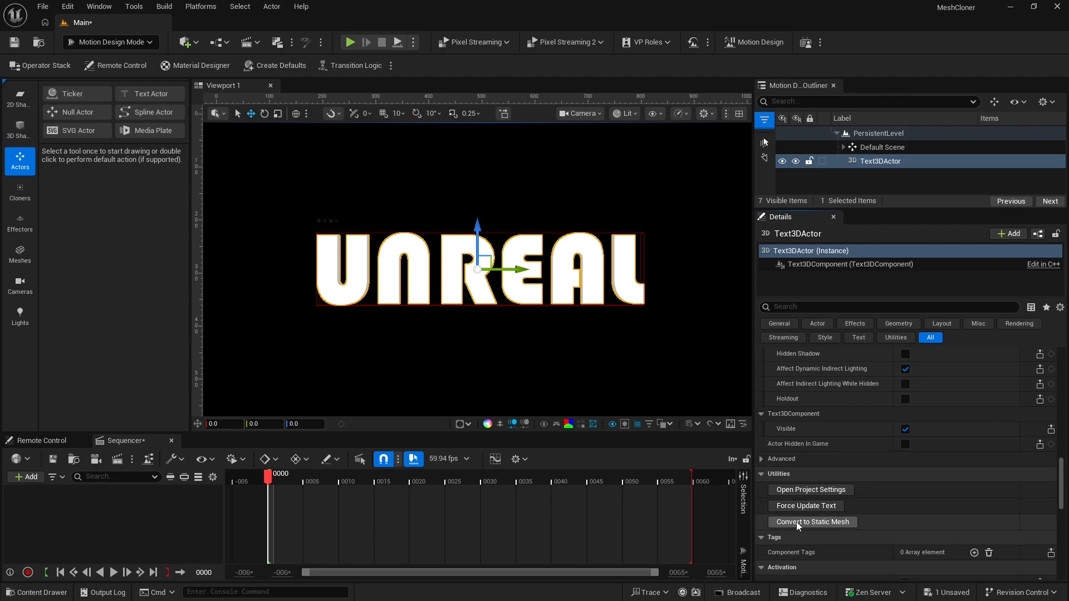
left_click(810, 522)
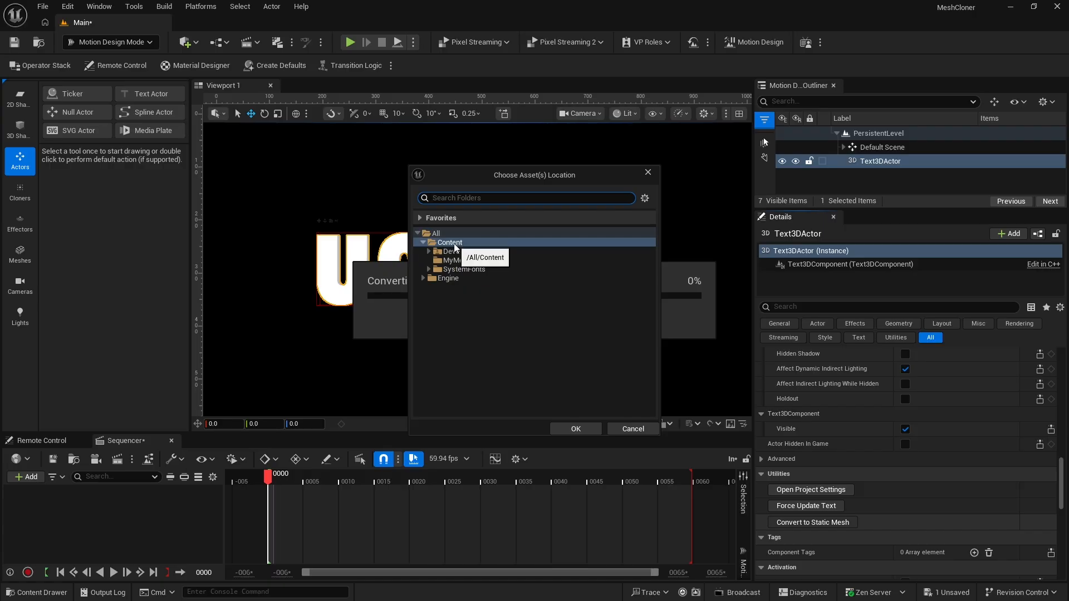
right_click(455, 246)
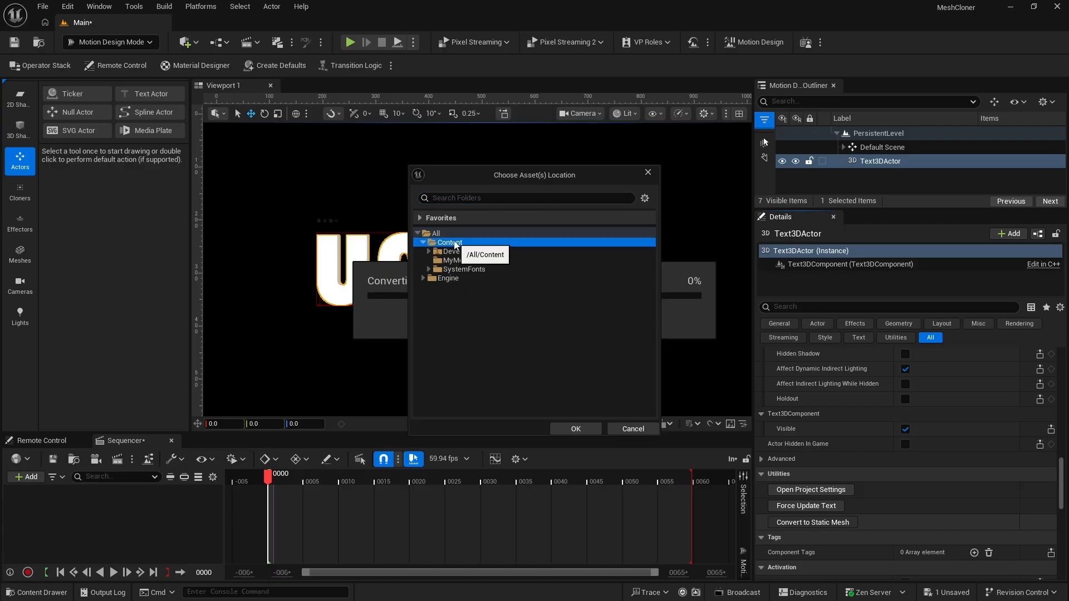
left_click(501, 307)
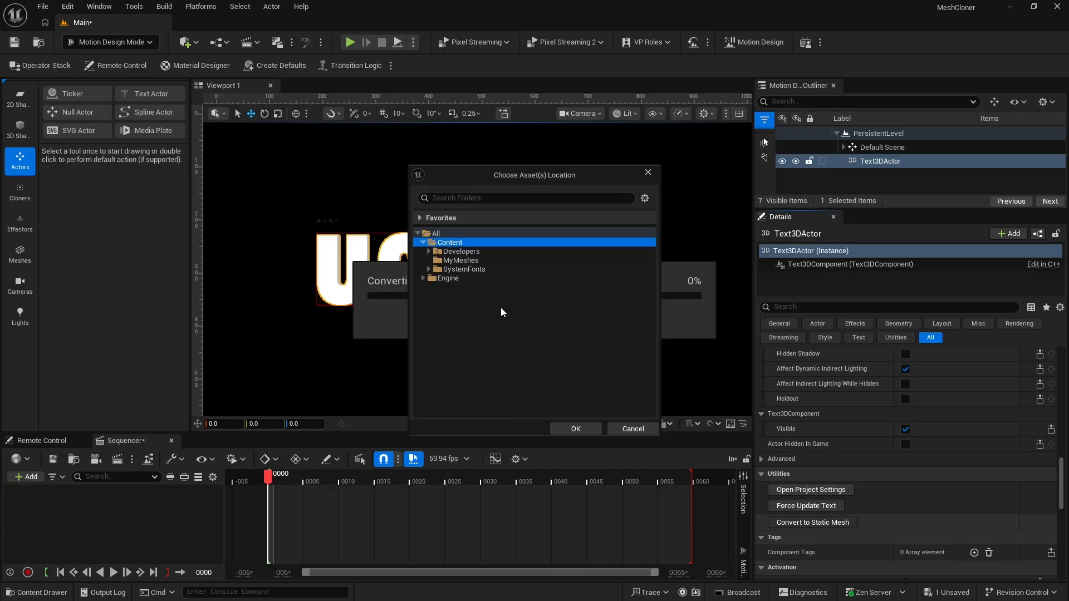
left_click(456, 261)
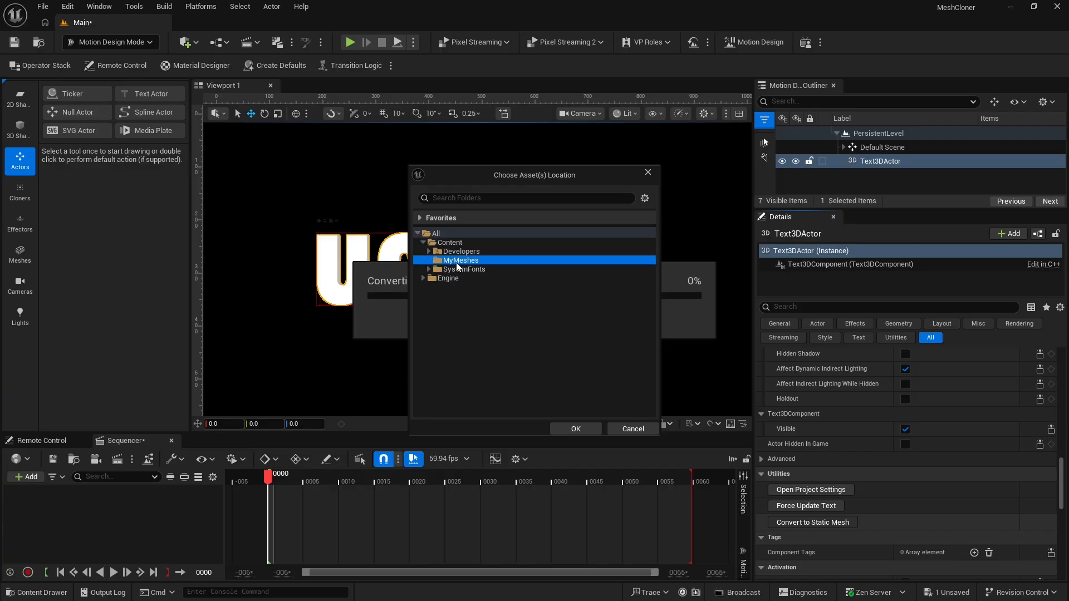
left_click(576, 428)
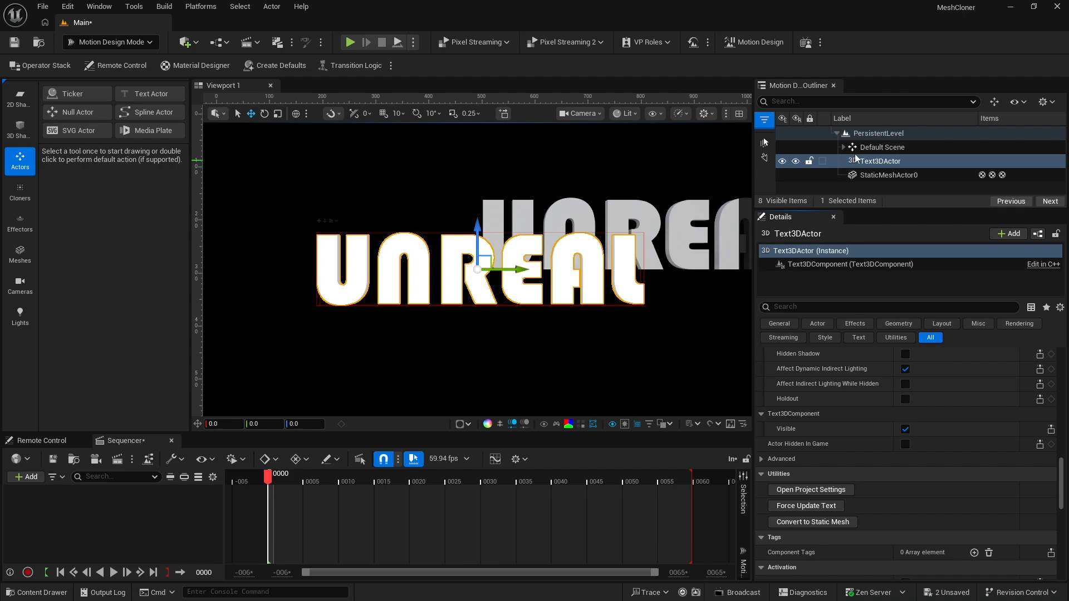
Rename the 3D text actor as Text_Unreal
left_click(878, 162)
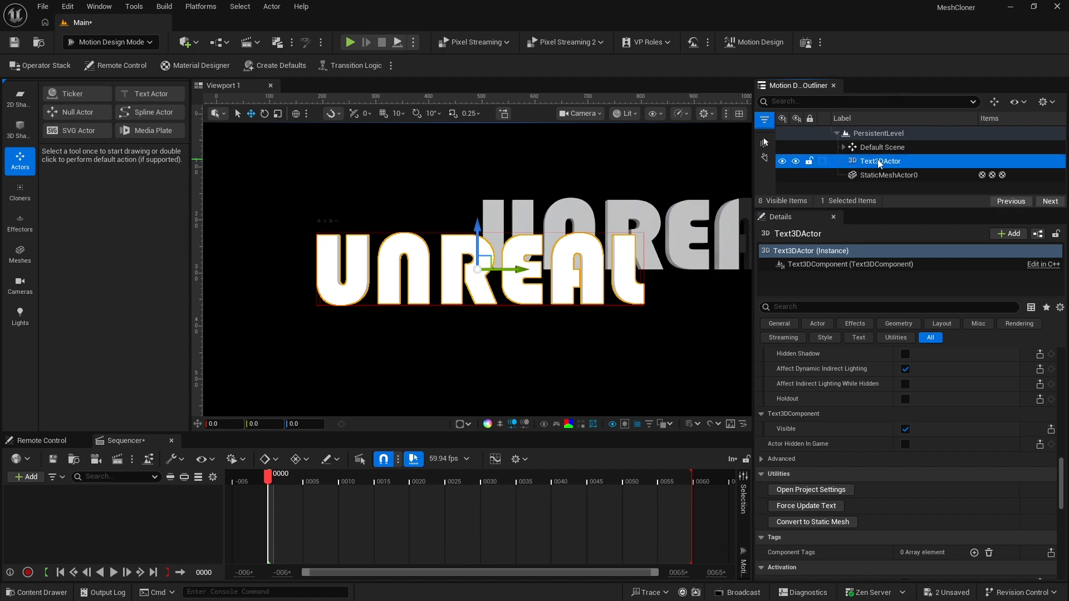
left_click(924, 160)
type("Text")
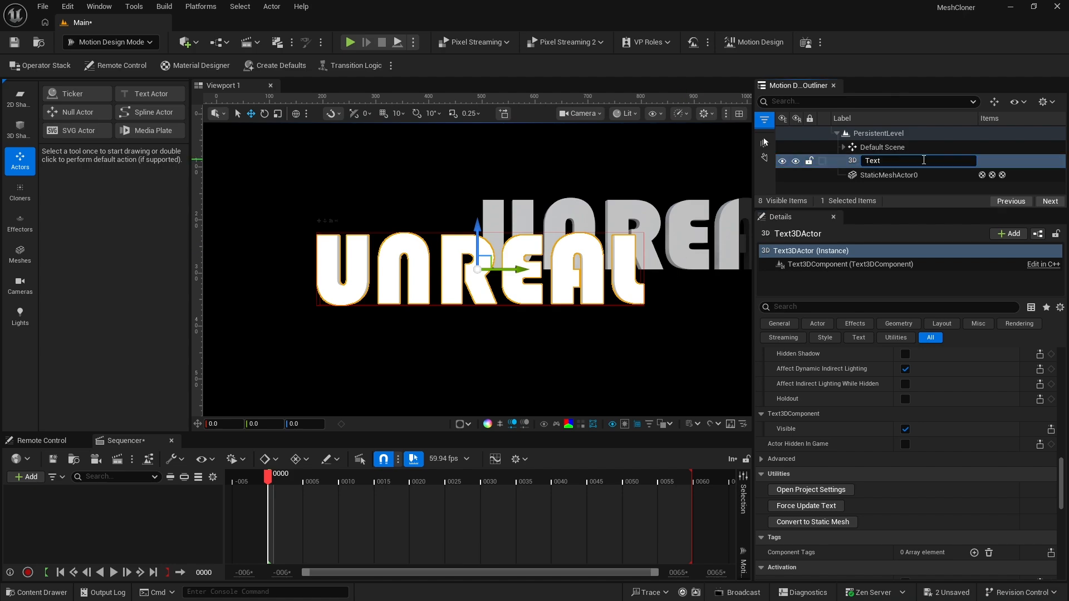
type("_Unreal")
key("Return")
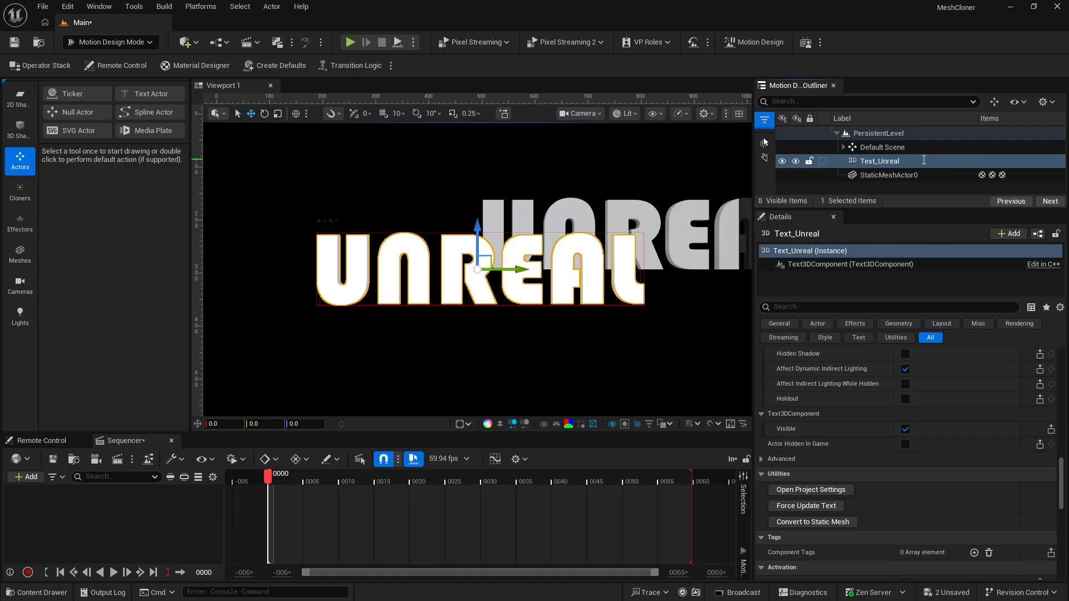
Rename the converted static mesh actor as Mesh_Unreal
left_click(891, 175)
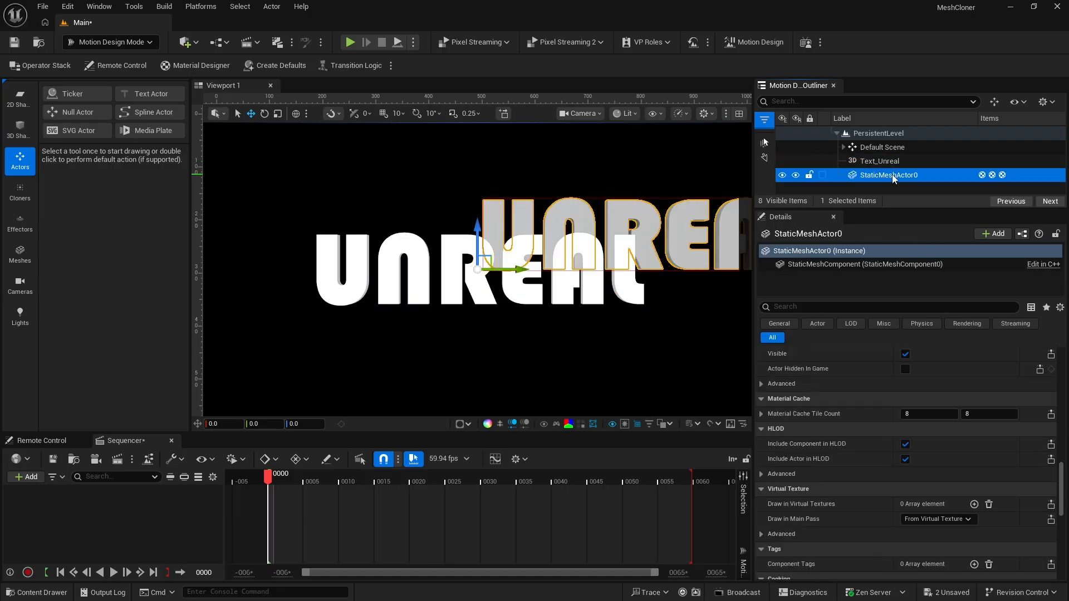
left_click(892, 175)
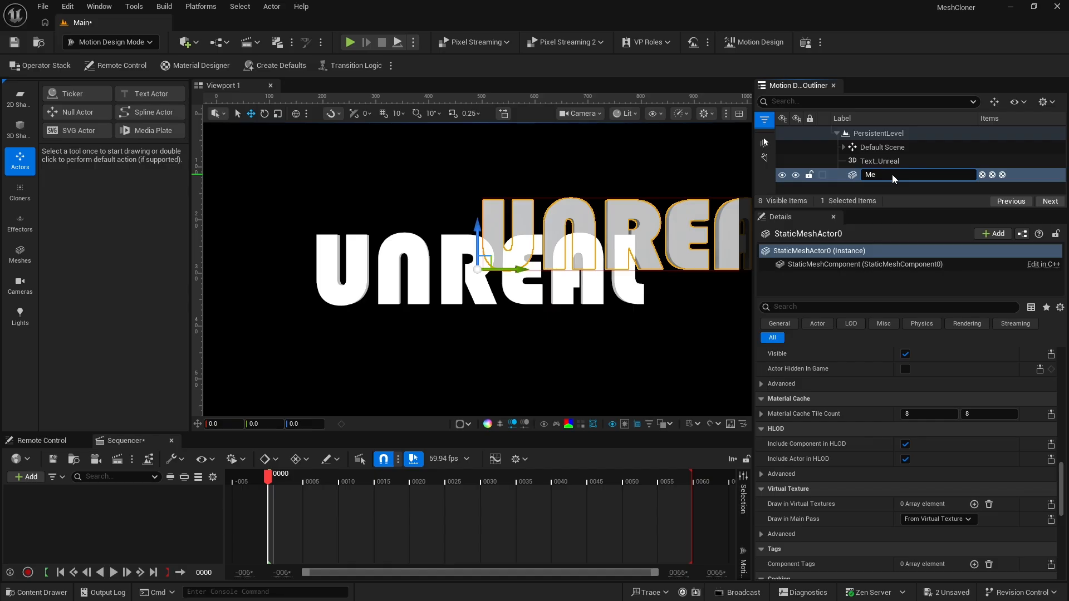
type("Mesh_Unreal")
Hide the Text_Unreal actor both in the editor and in the game
left_click(866, 159)
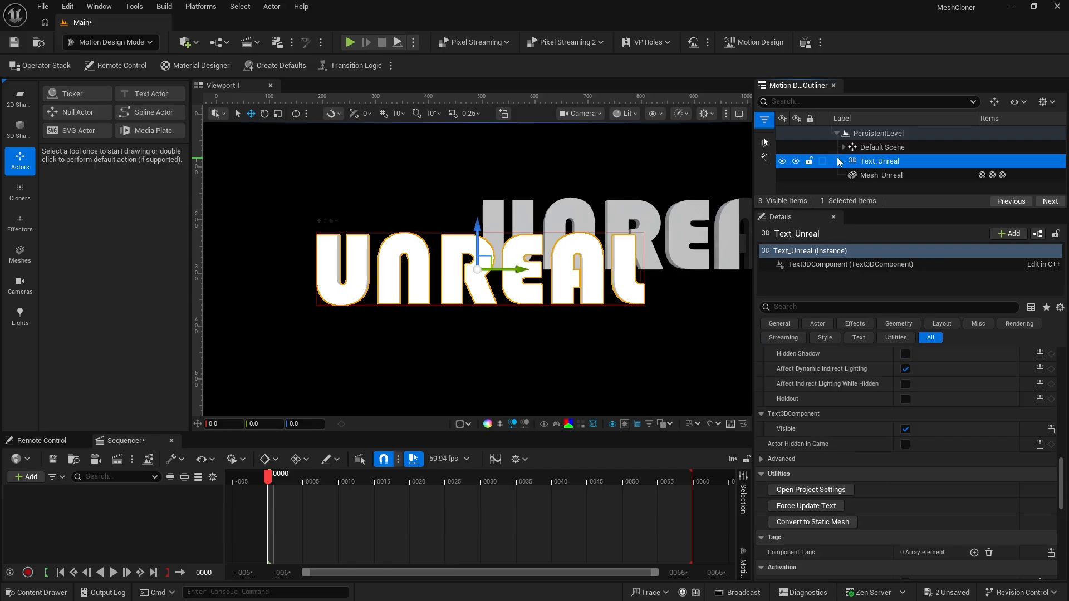
left_click(782, 161)
left_click(794, 161)
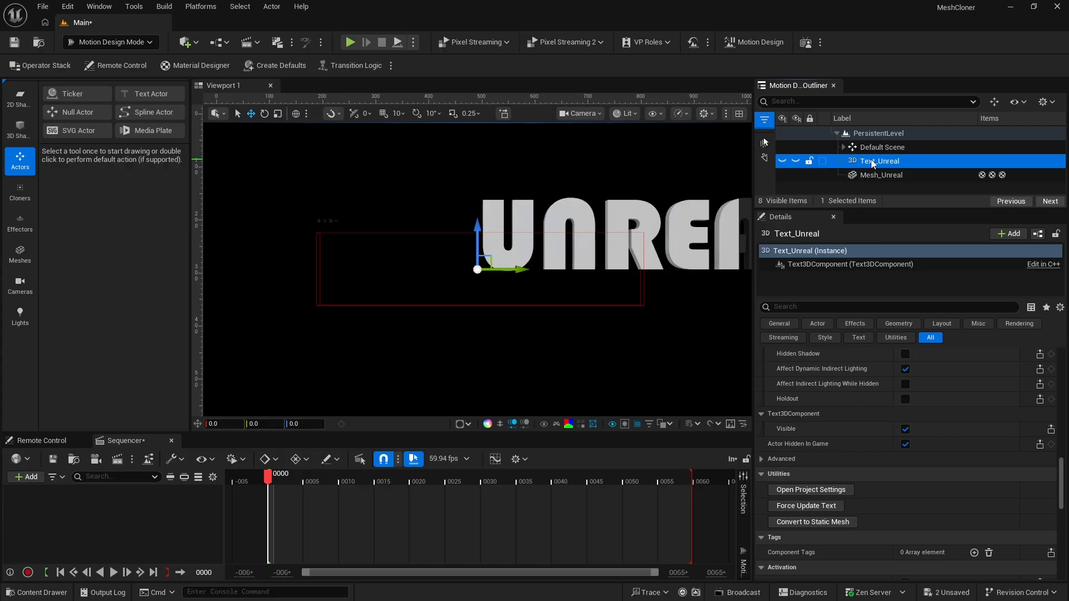
Select Mesh_Unreal, switch to Modeling mode and show the transform and conversion tools
left_click(873, 175)
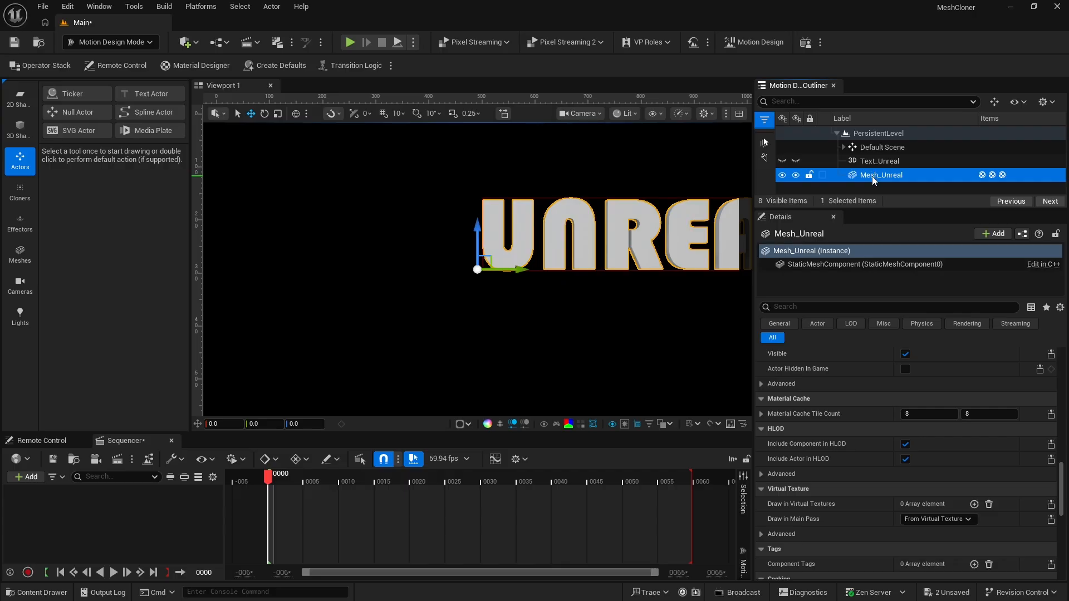
left_click(112, 45)
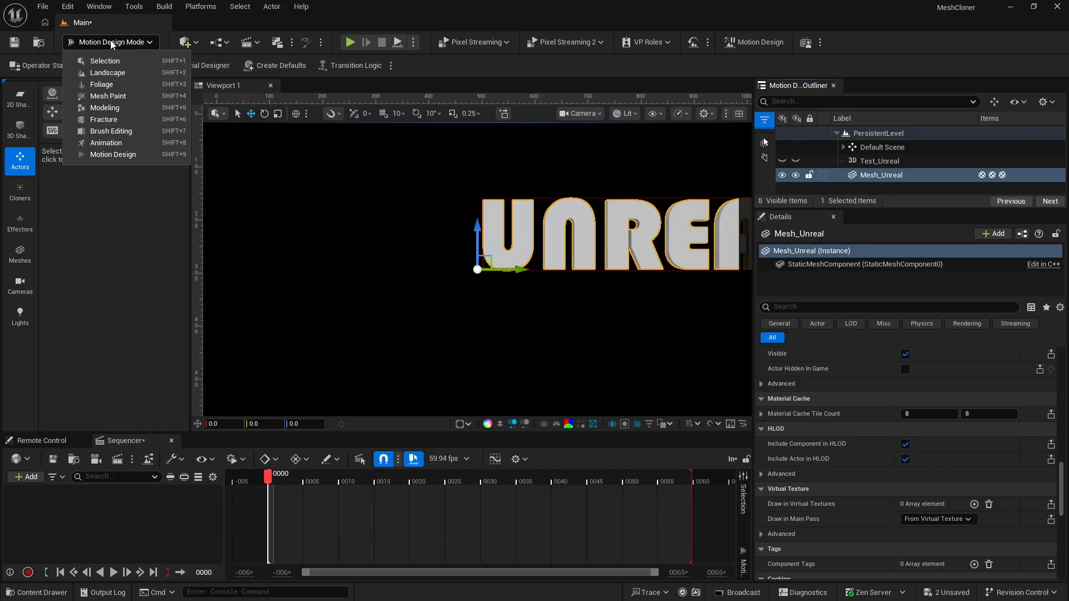
left_click(118, 109)
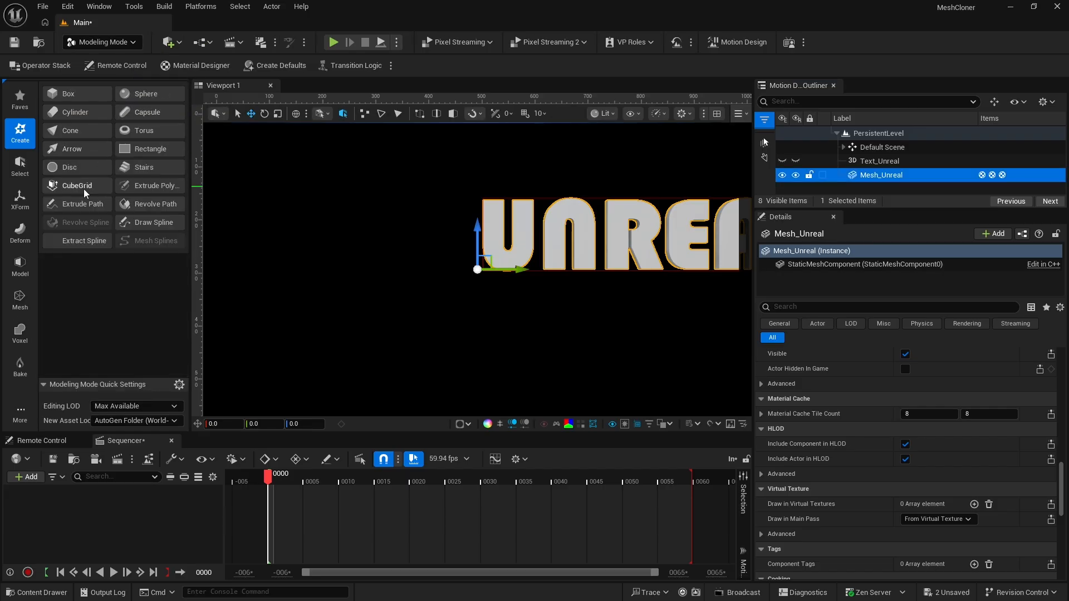
left_click(19, 202)
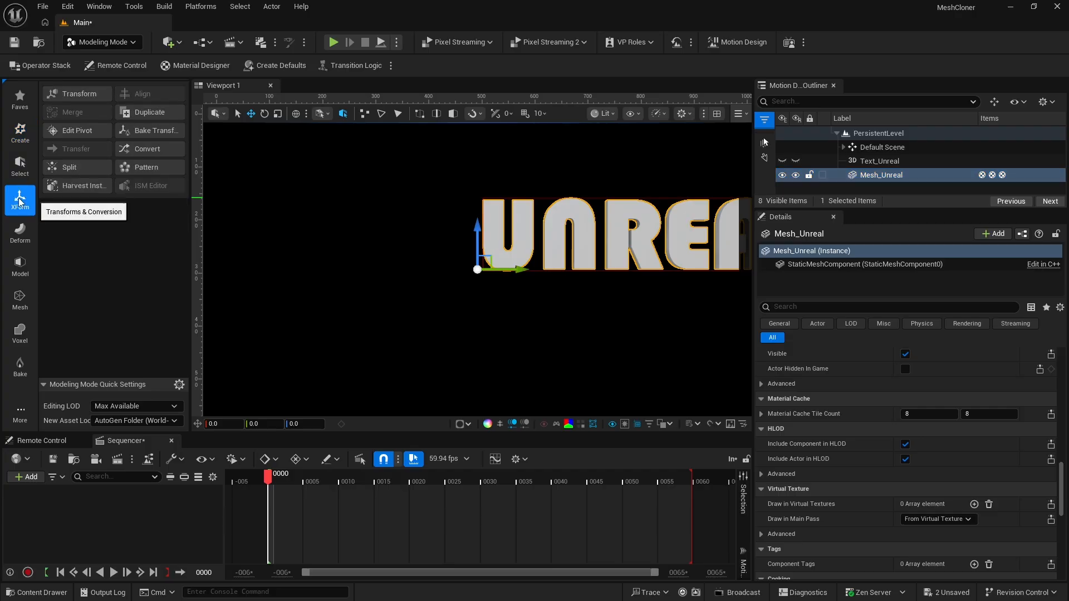
Move the pivot of Mesh_Unreal to the center of its bounding box and accept the edit
left_click(78, 130)
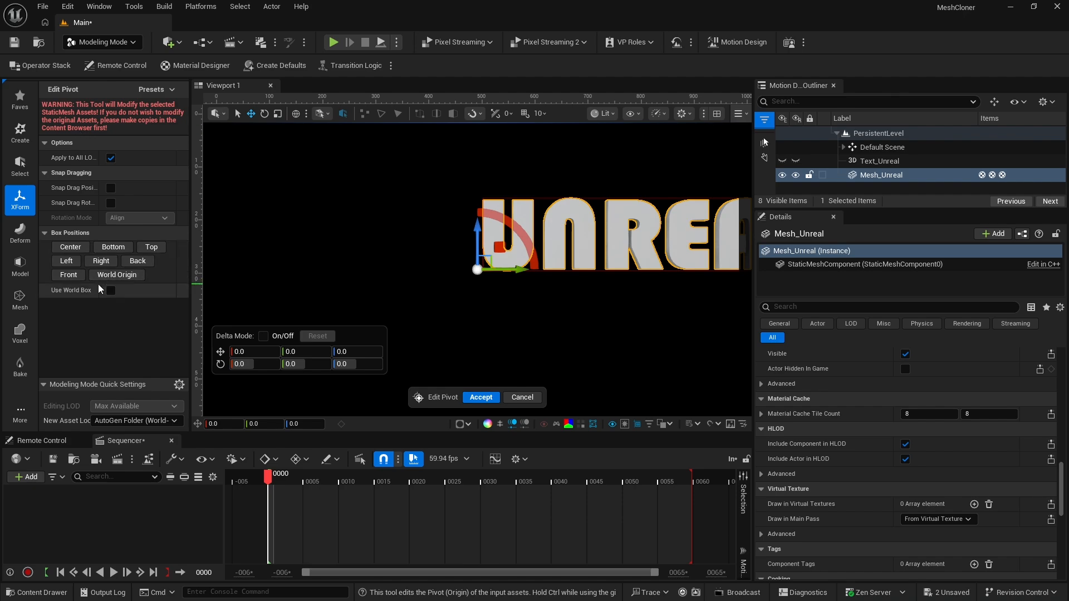
left_click(72, 249)
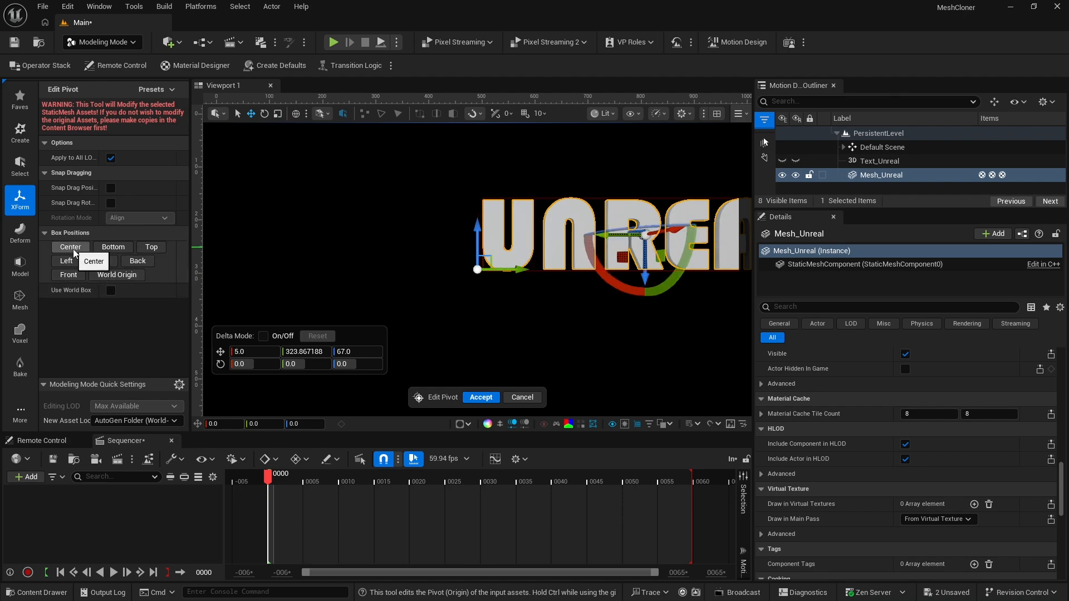
left_click(481, 397)
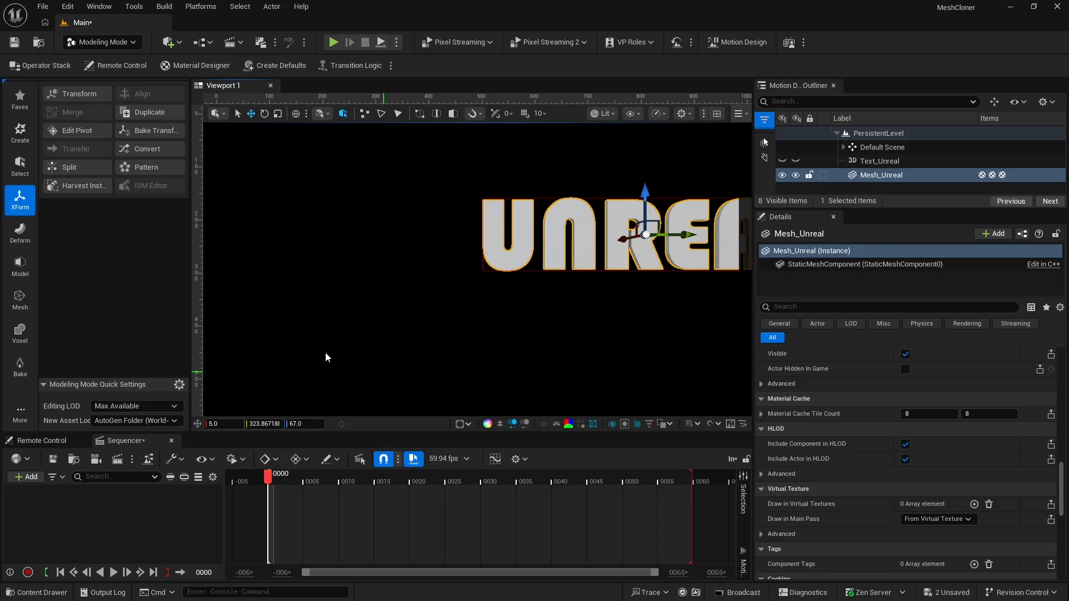
Remesh Mesh_Unreal with the default target of 5000 triangles and accept the result
left_click(20, 300)
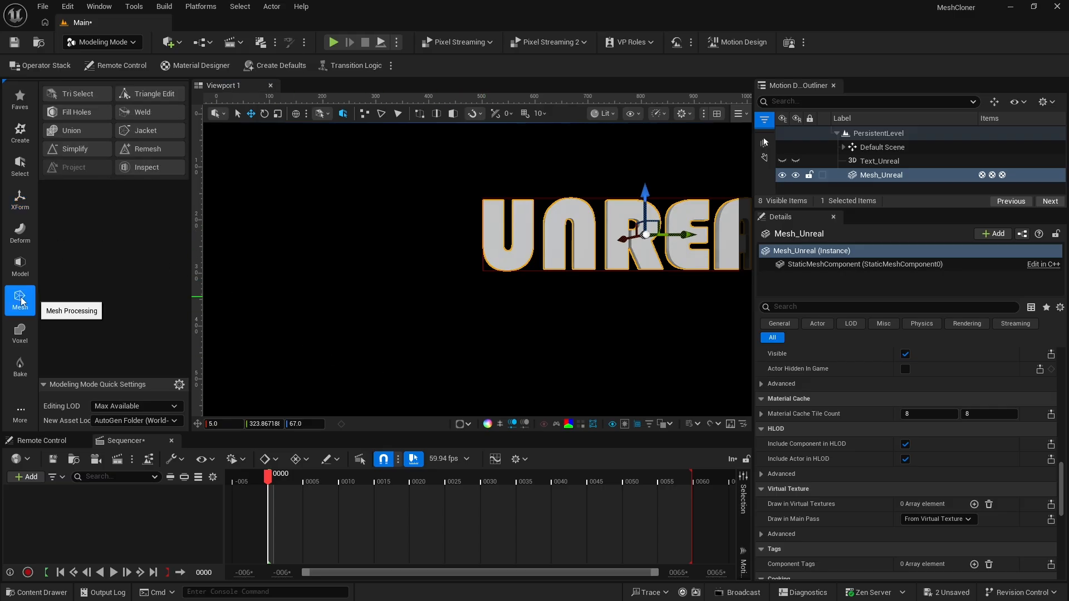
left_click(147, 151)
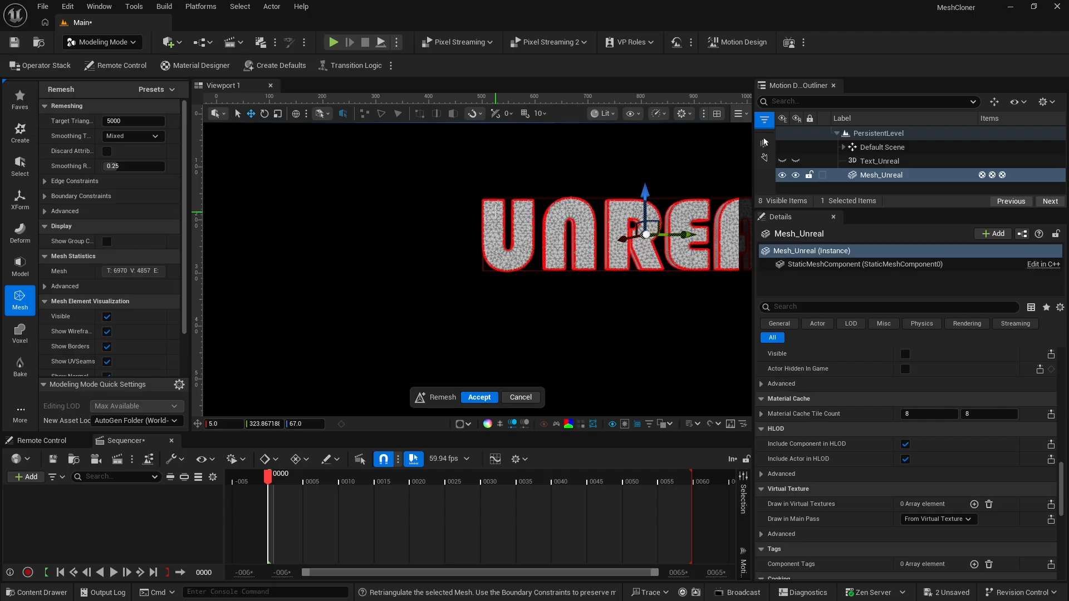
left_click(480, 397)
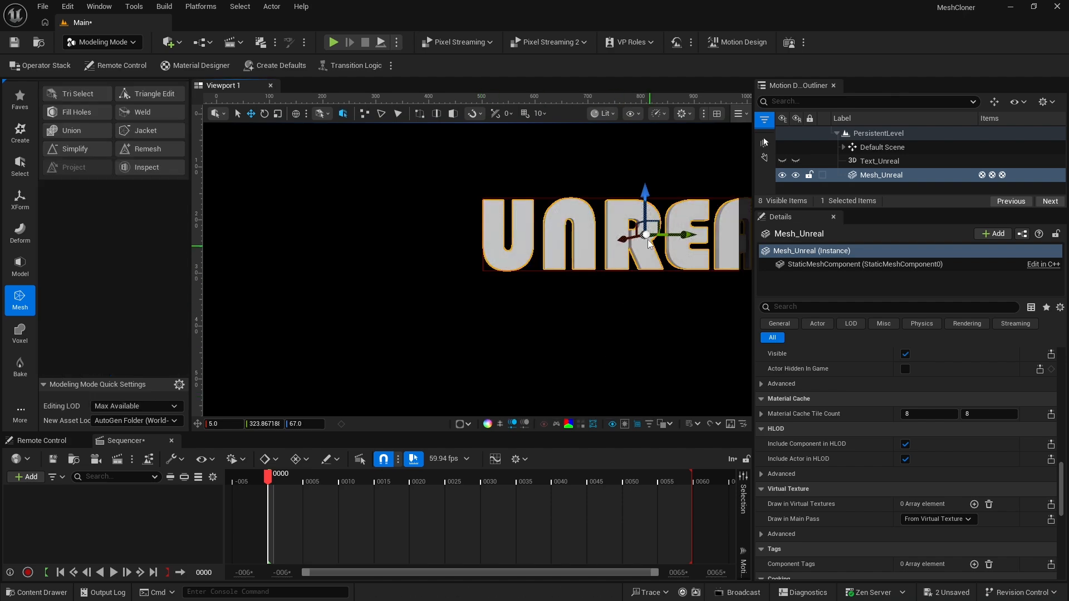
Reset the location of Mesh_Unreal to the world origin
left_click(870, 176)
scroll(867, 372, "up", 10)
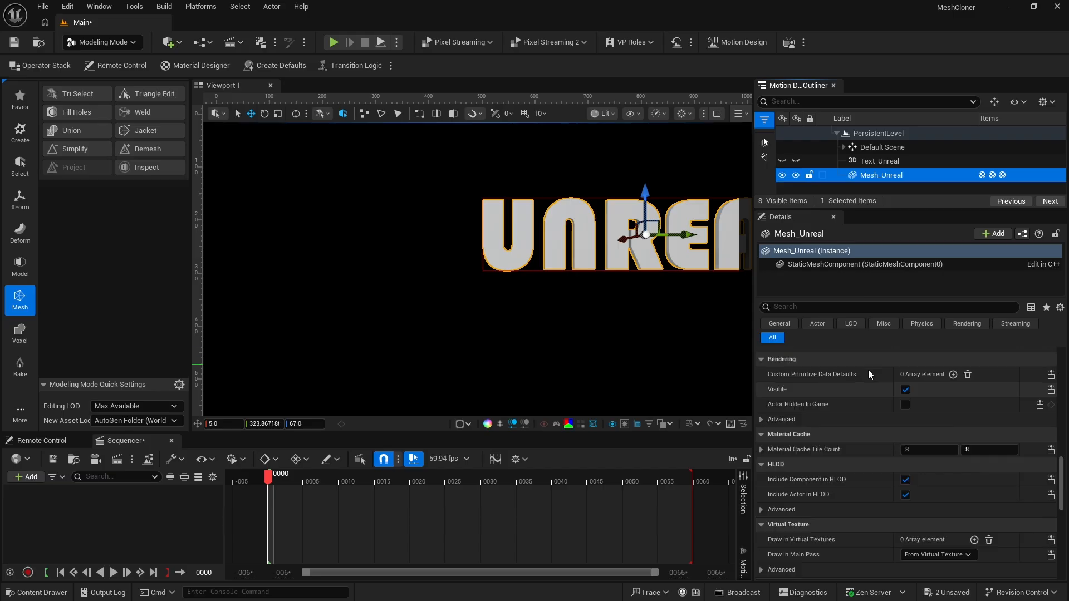
scroll(867, 373, "up", 5)
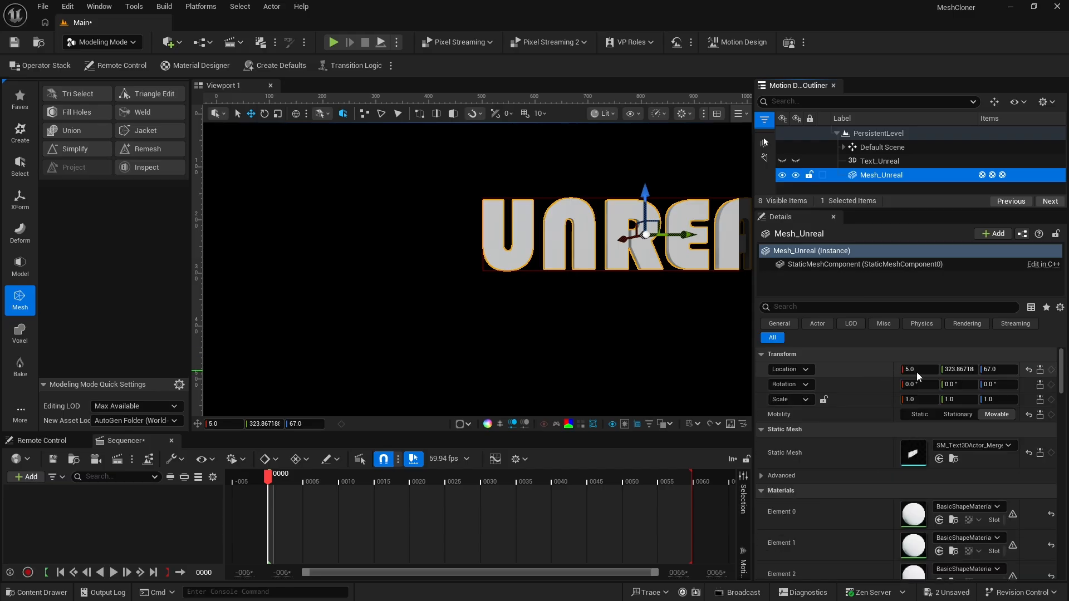
left_click(1028, 369)
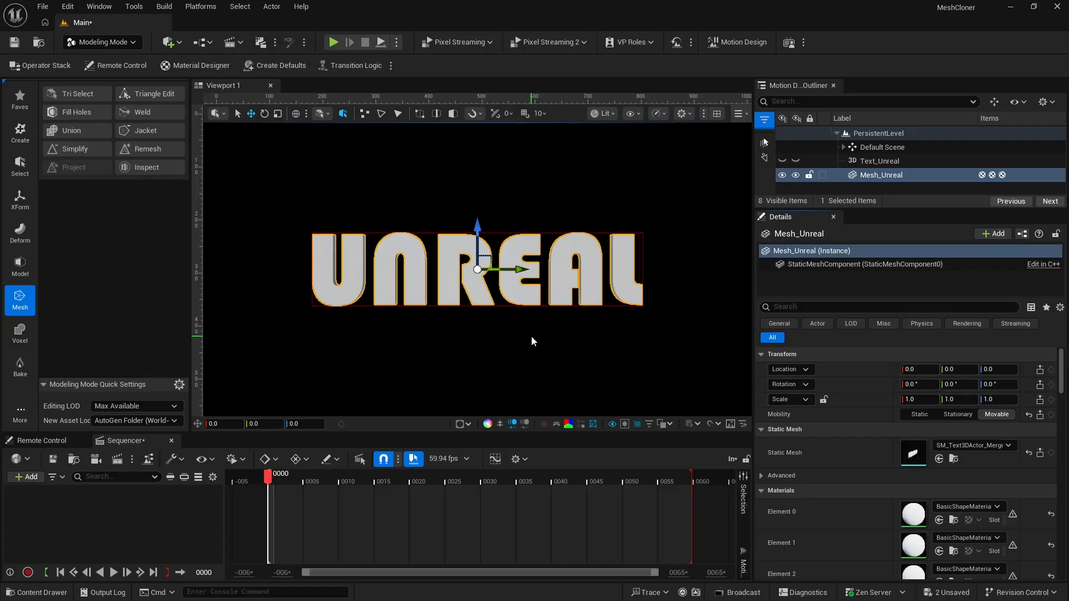
Switch to Motion Design mode and add a Mesh cloner to the scene with its default action
left_click(90, 45)
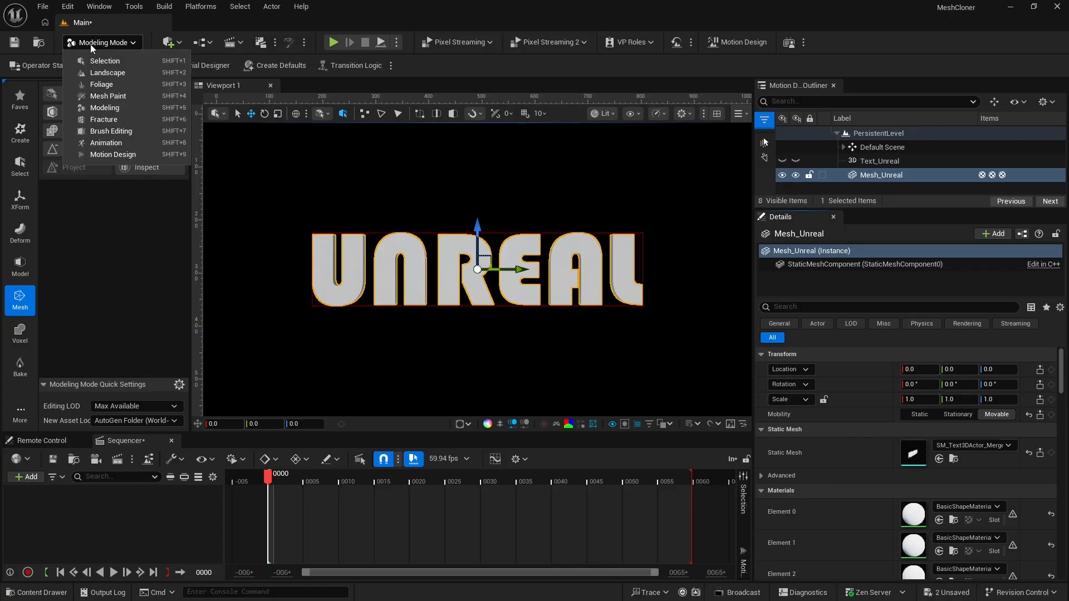
left_click(107, 155)
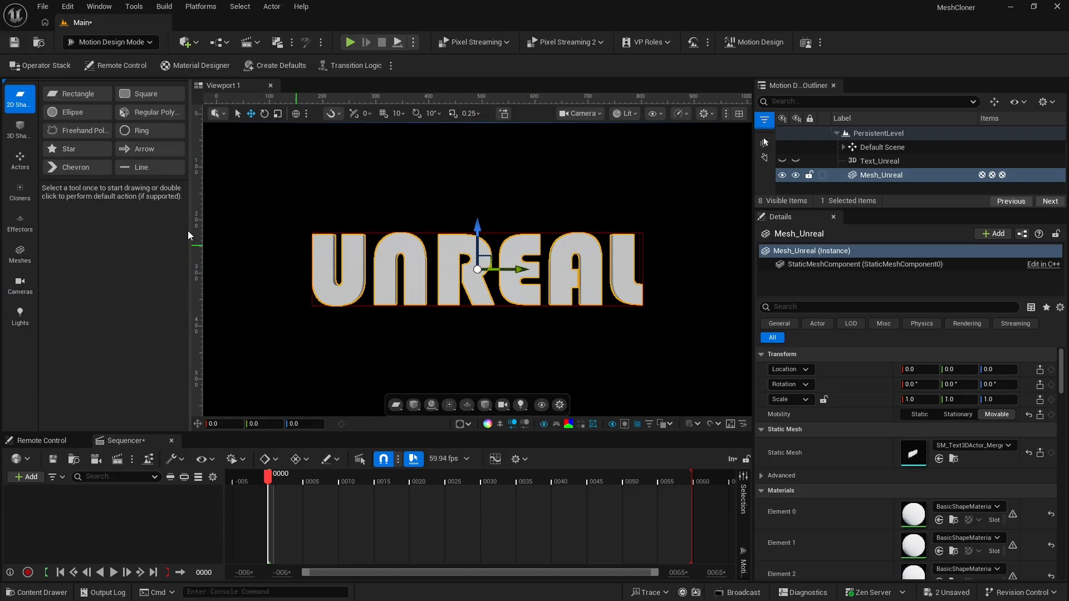
left_click(22, 197)
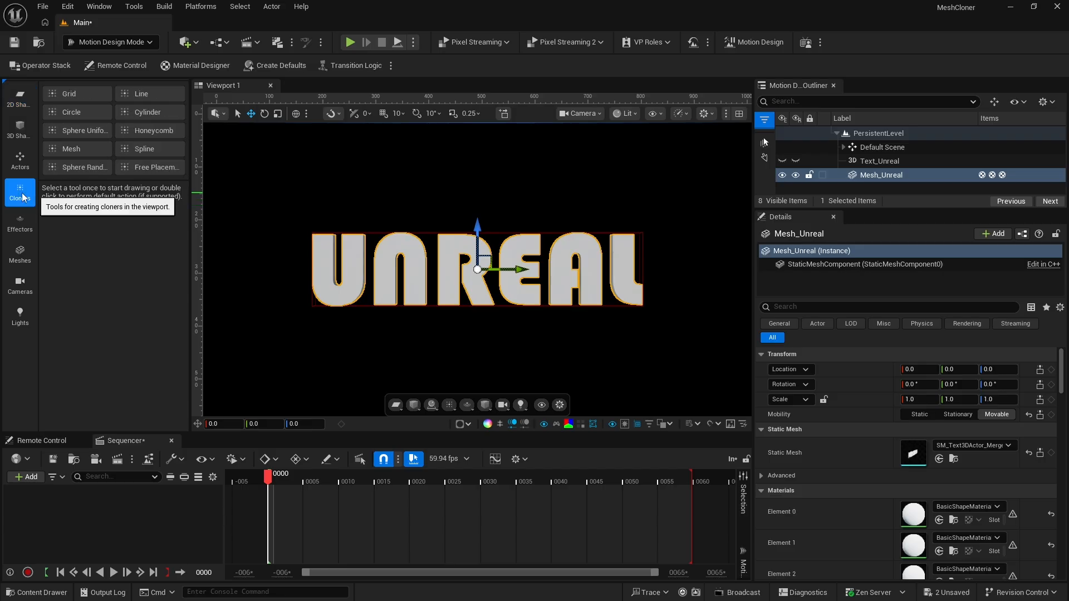
double_click(75, 146)
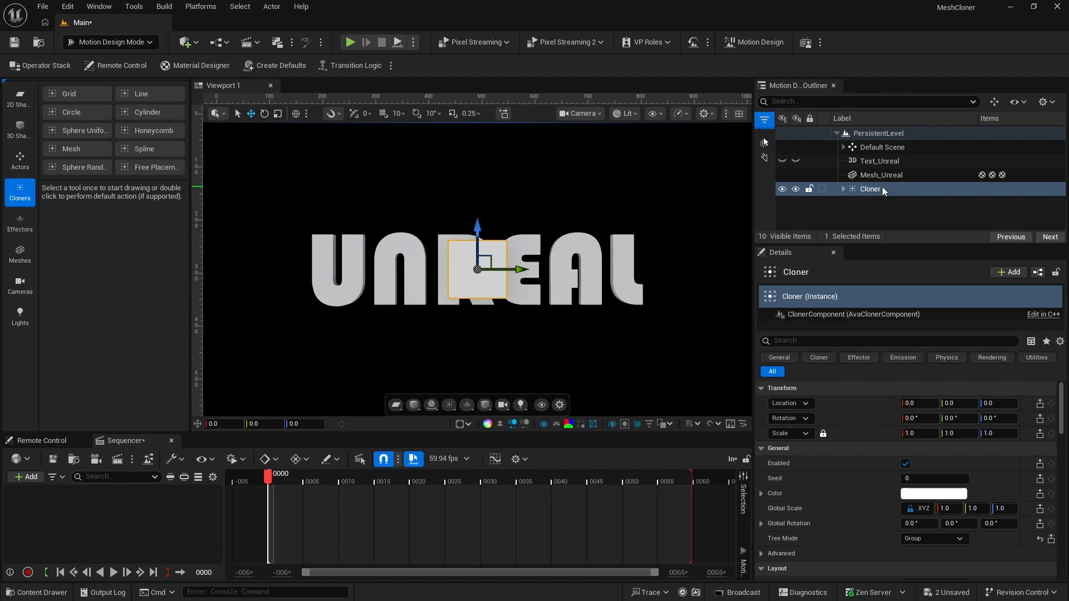
Select the DefaultClone inside the Cloner and create a new PBR material for it with Material Designer
left_click(843, 189)
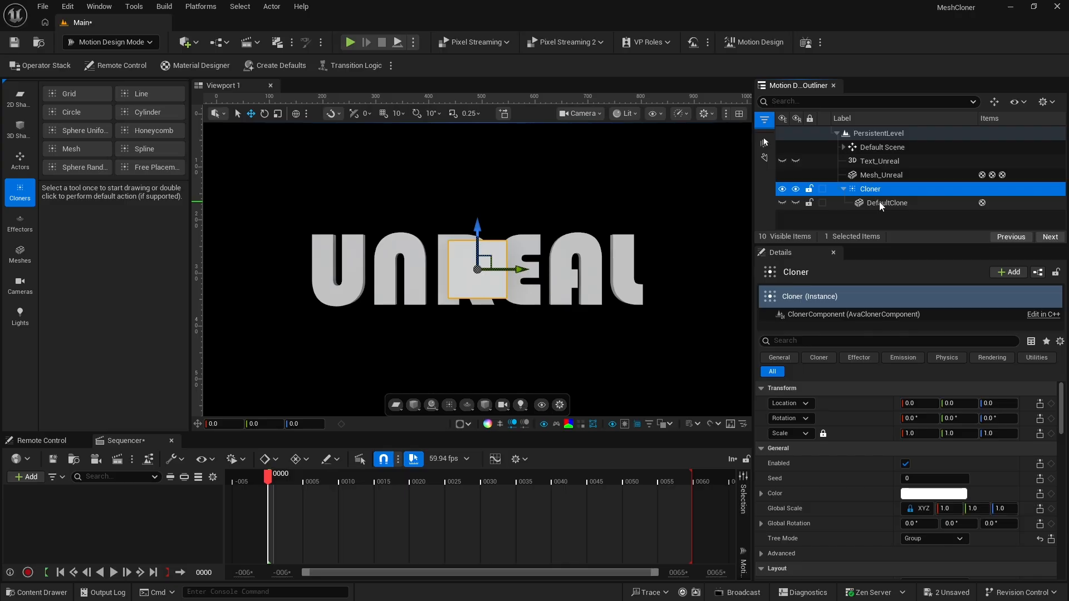
left_click(880, 203)
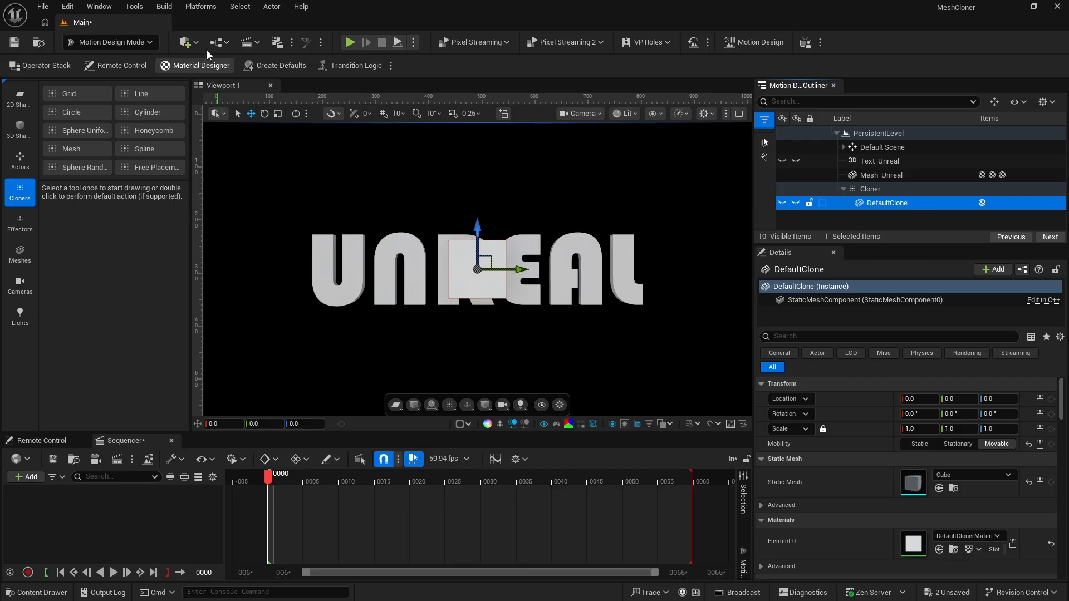
left_click(204, 65)
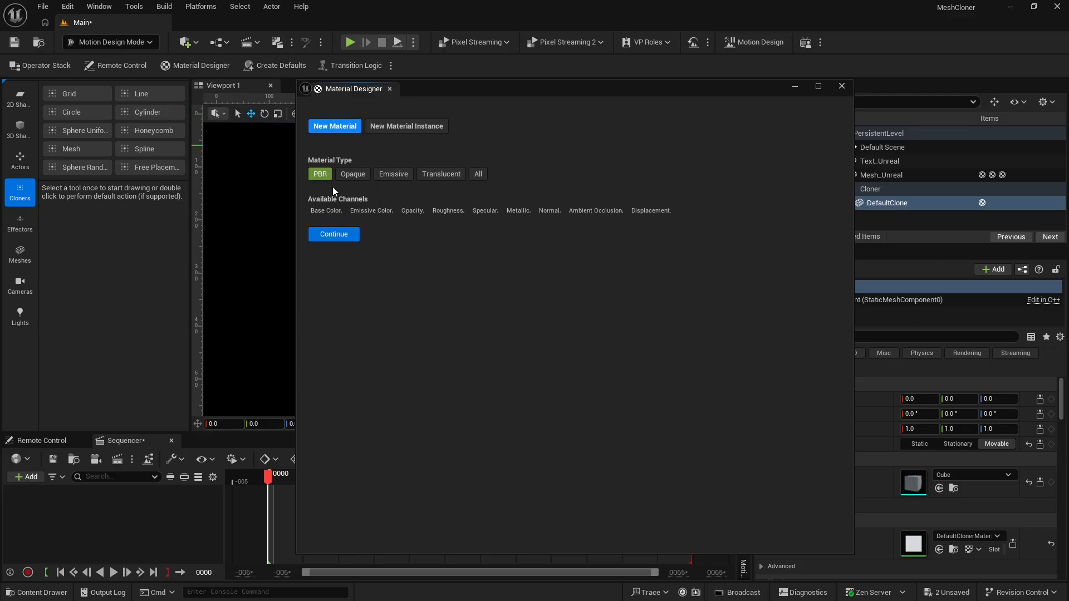
left_click(336, 235)
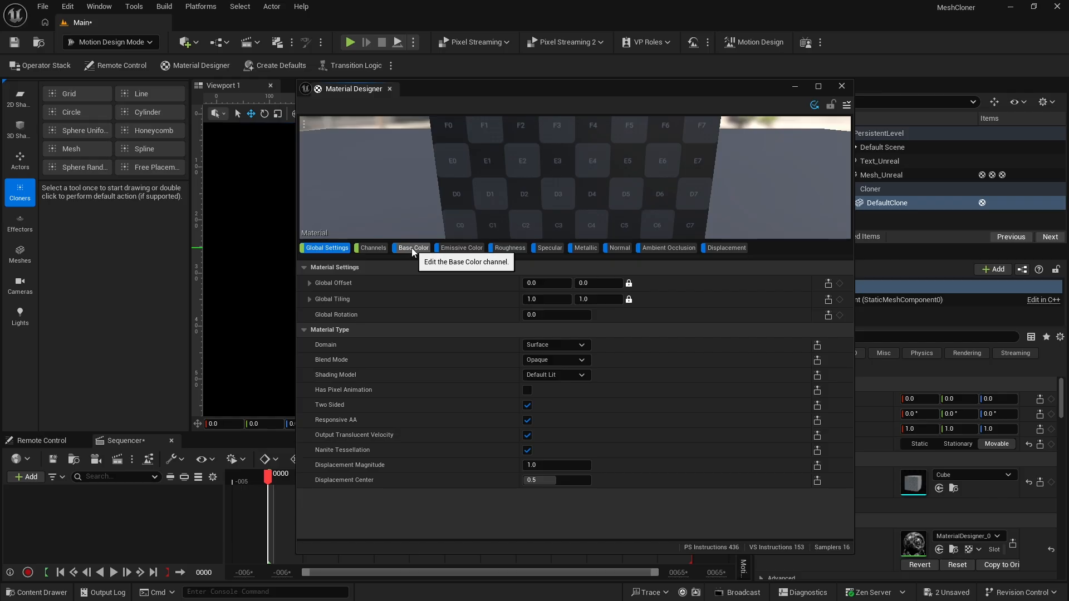
Change the Base Color channel's source to a solid color with hex value 2C7070FF
left_click(412, 248)
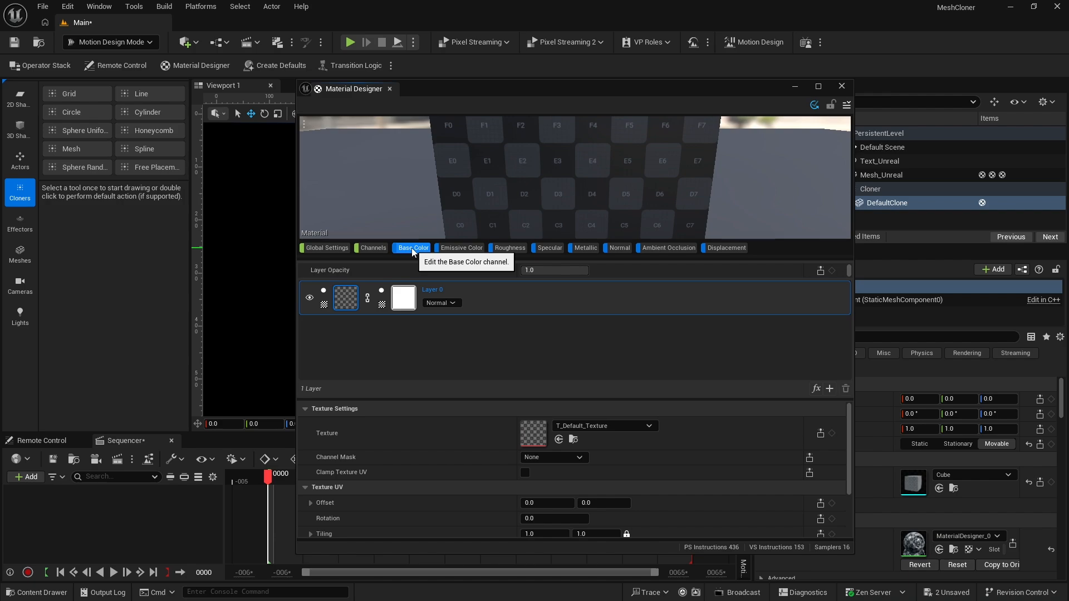
left_click(324, 305)
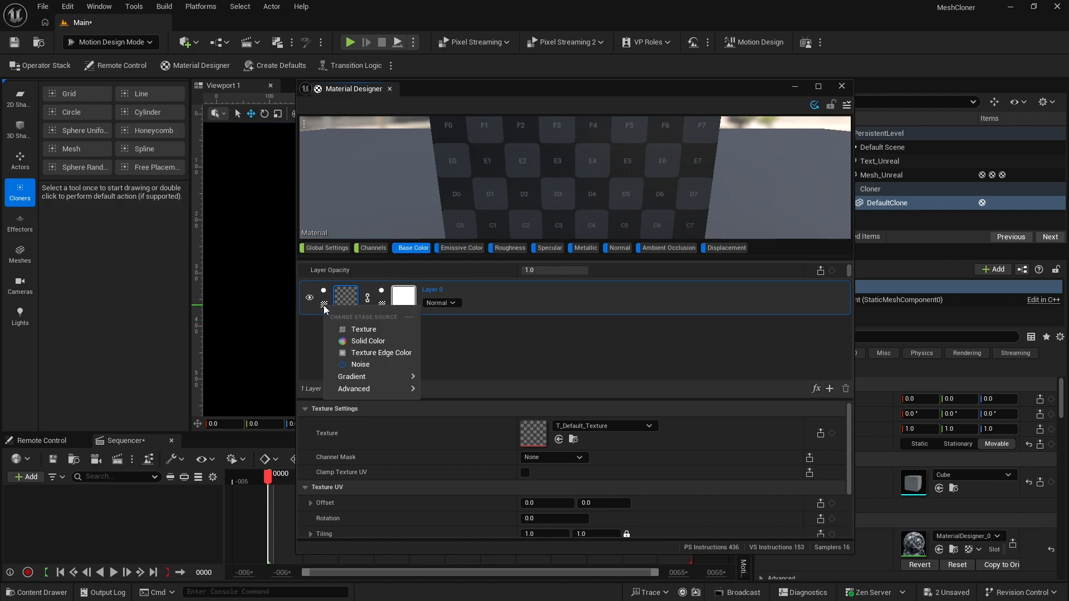
left_click(365, 341)
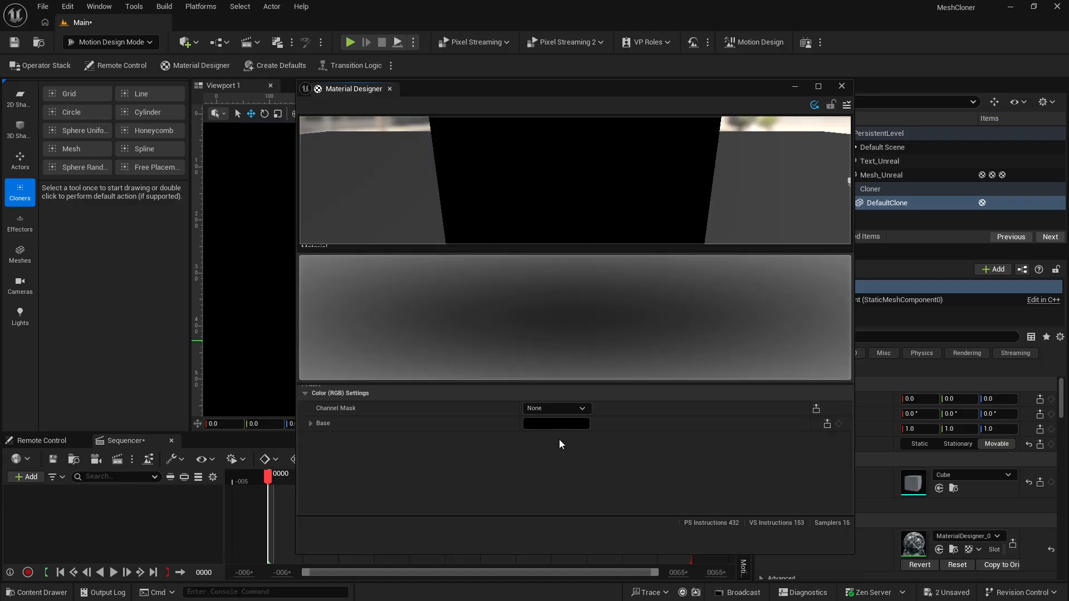
left_click(559, 439)
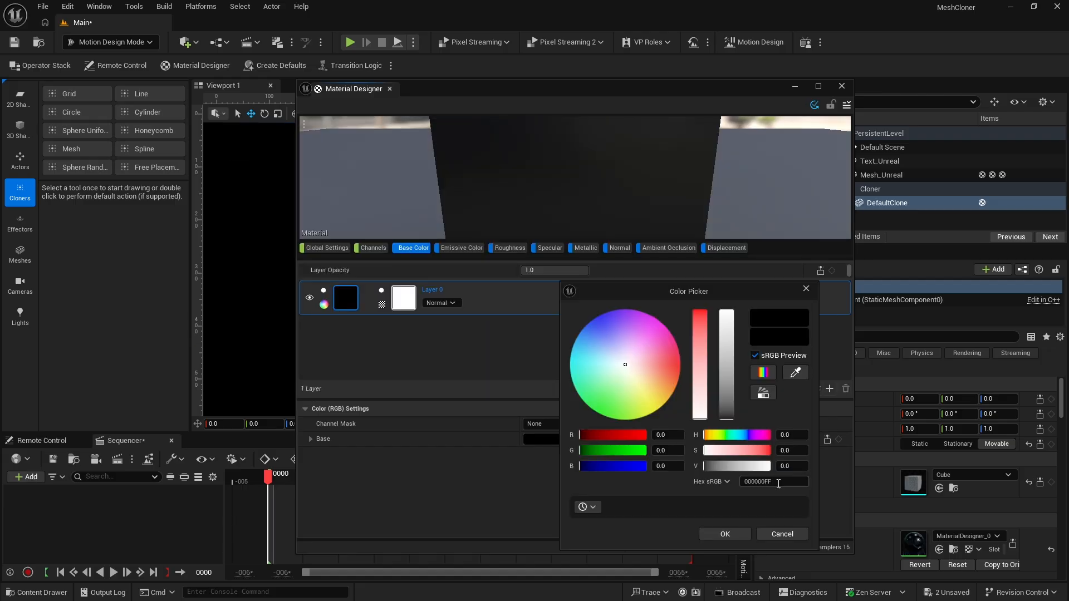
left_click_drag(778, 483, 731, 487)
type("2C7070FF")
key("Return")
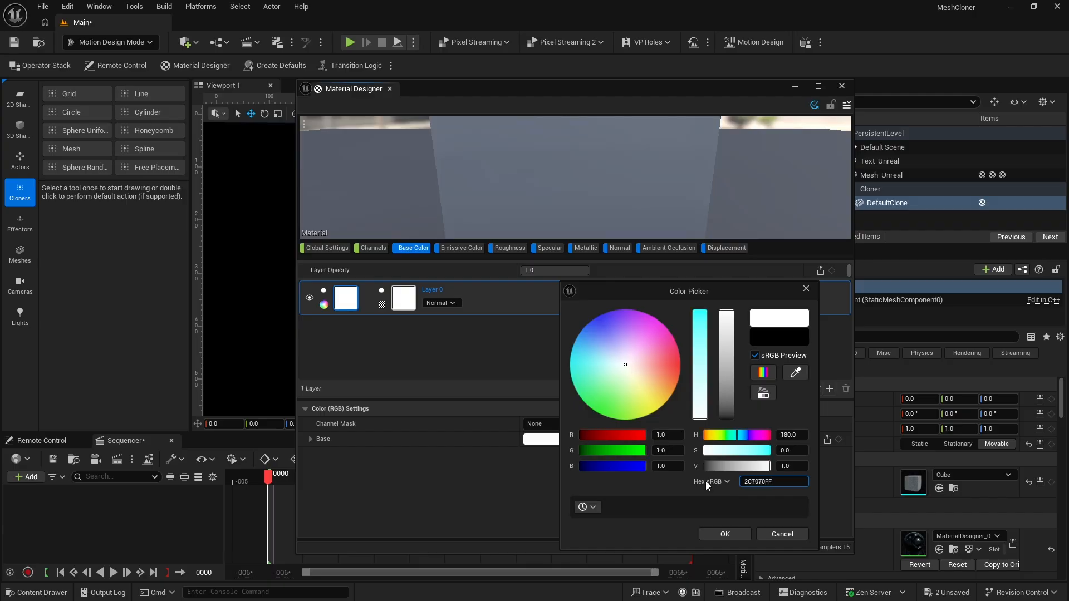
key("Return")
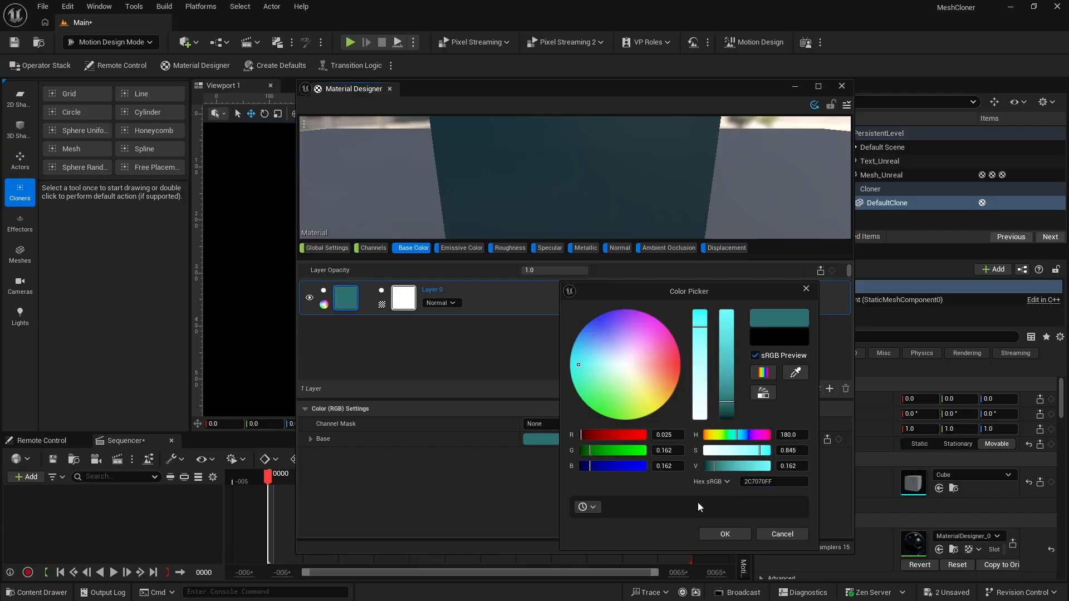
left_click(719, 533)
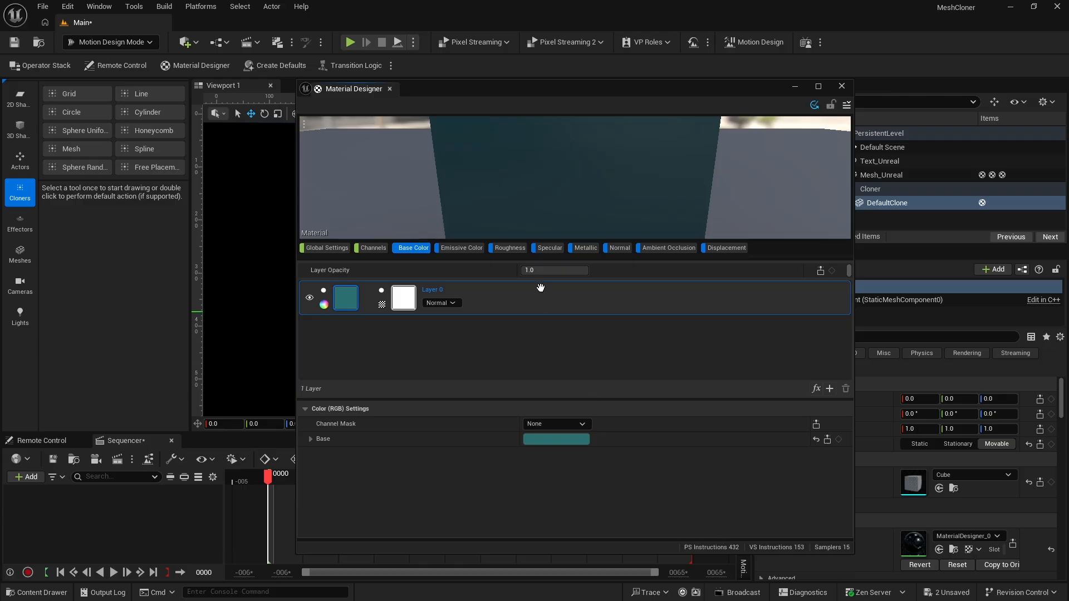
Change the Roughness channel's source to a solid color and make it white
left_click(507, 248)
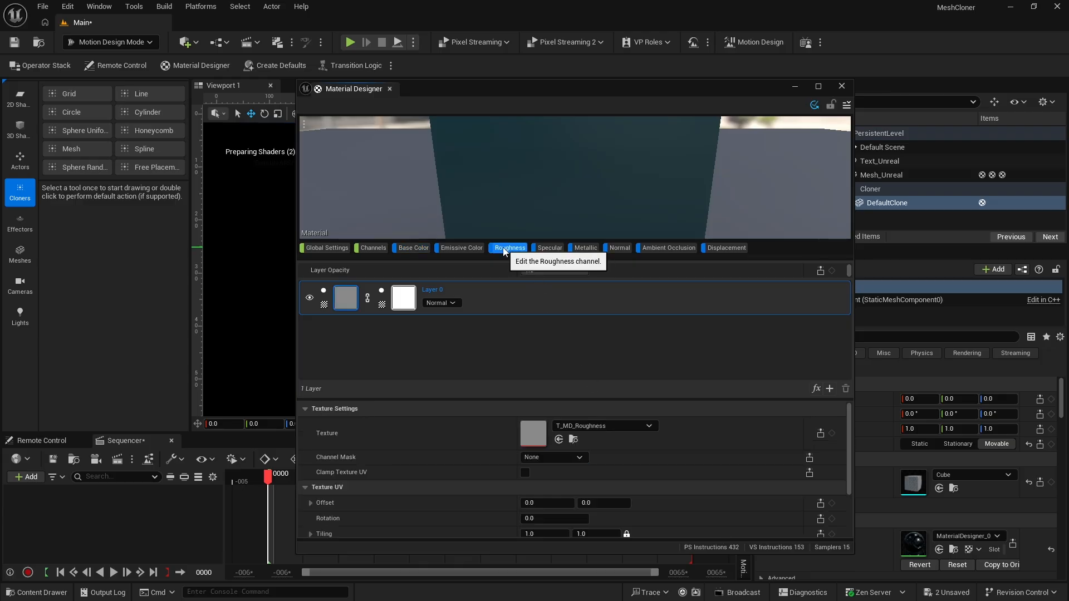
left_click(323, 304)
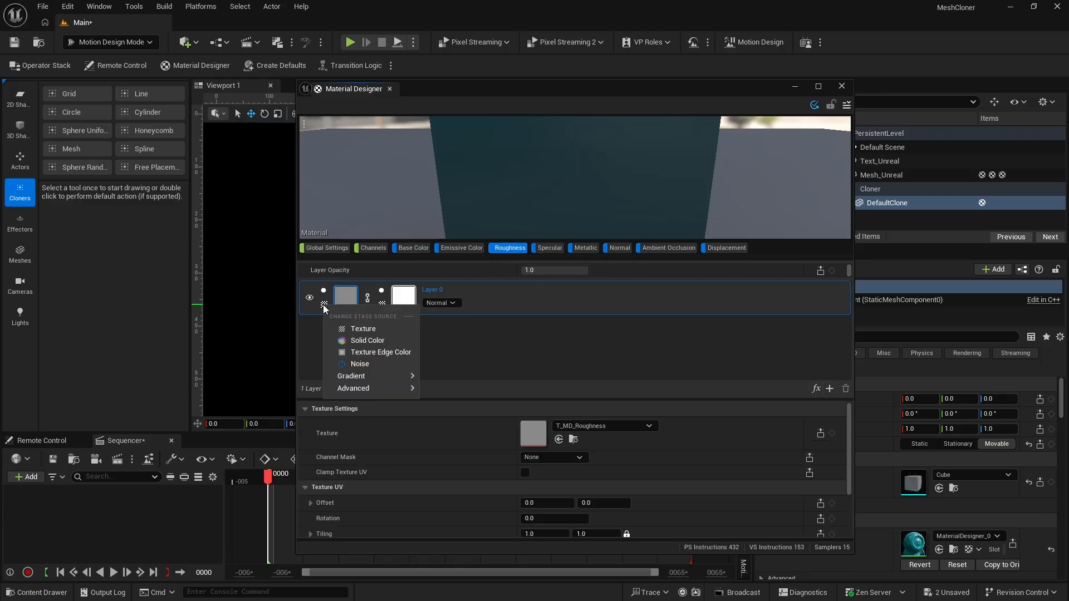
left_click(360, 341)
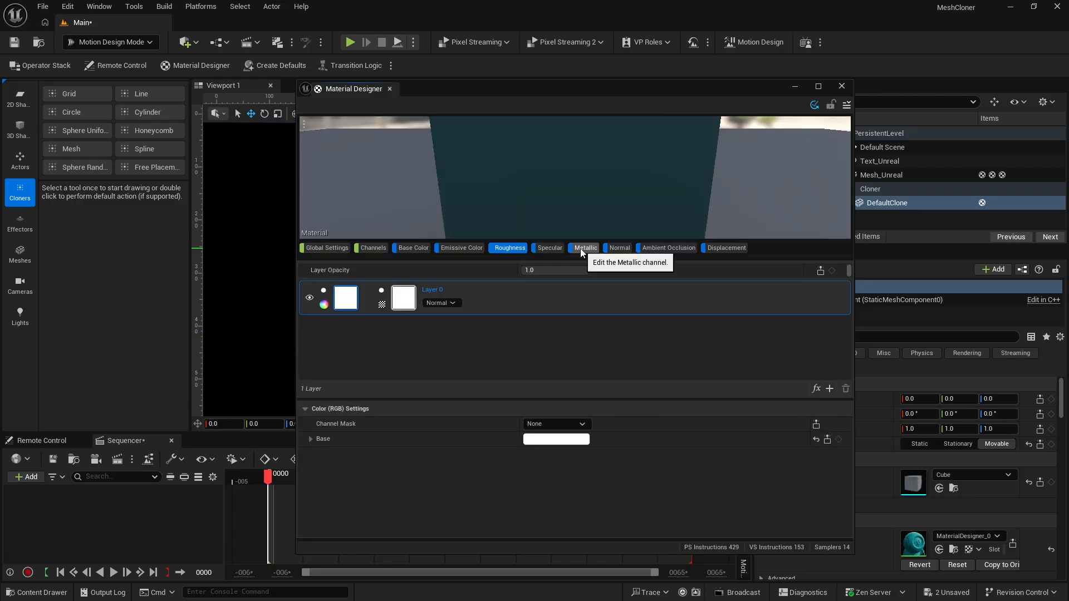
Change the Metallic channel's source to a solid color and set it to the recently used white
left_click(584, 248)
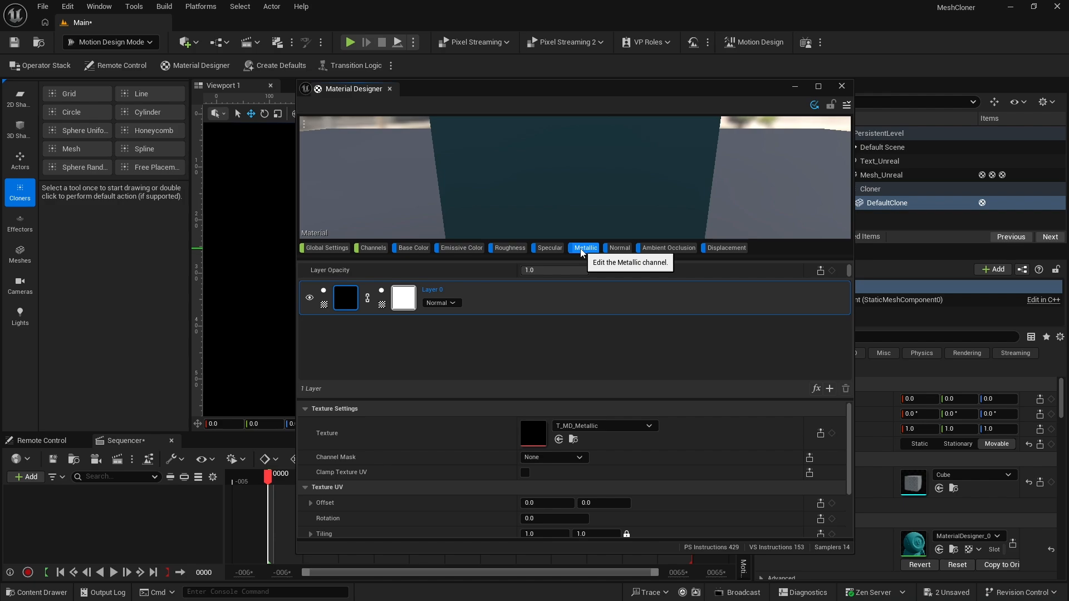
left_click(324, 305)
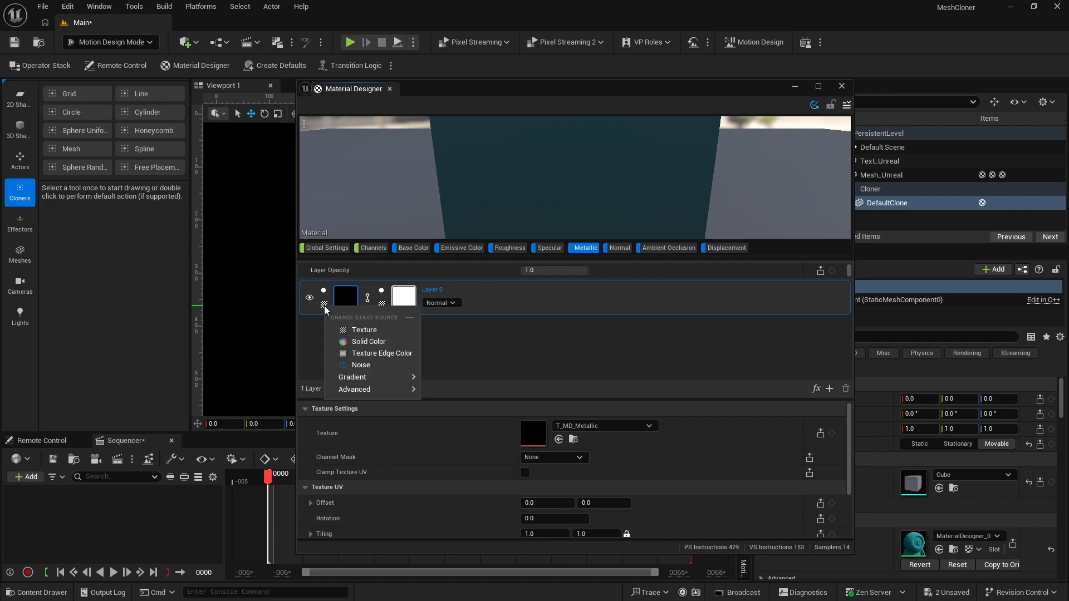
left_click(368, 341)
left_click(554, 440)
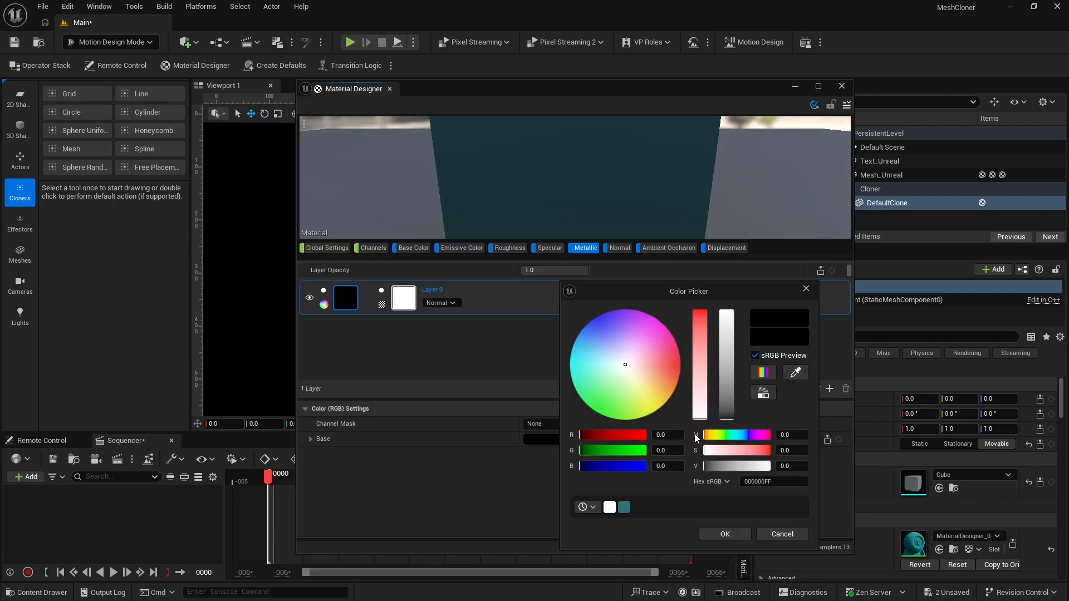
left_click(610, 507)
left_click(721, 533)
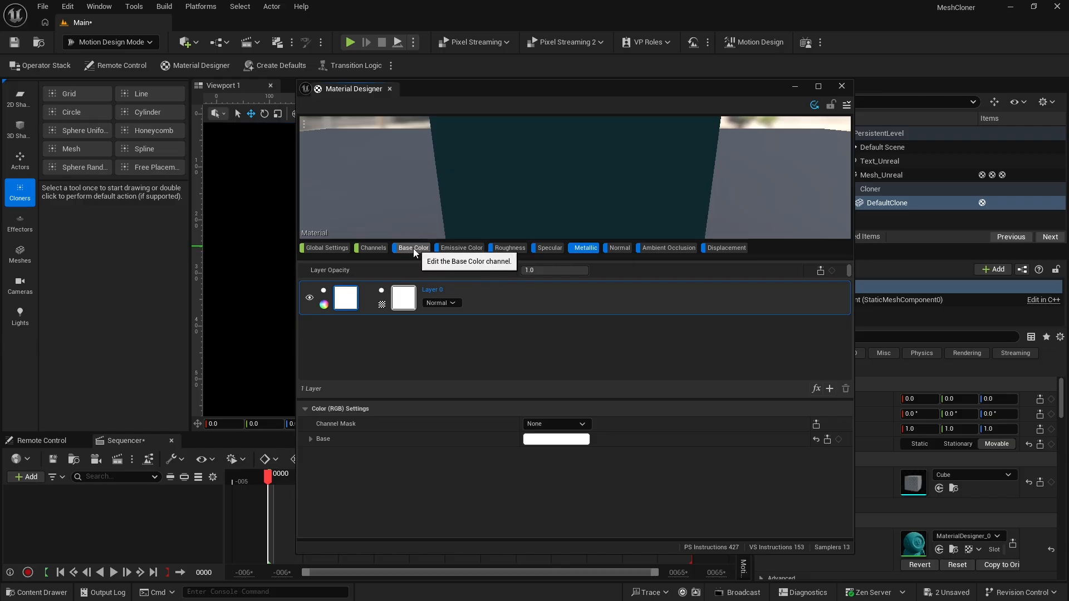
Set both the Roughness and Metallic channel strengths to 0.5 and check the material in the preview
left_click(372, 248)
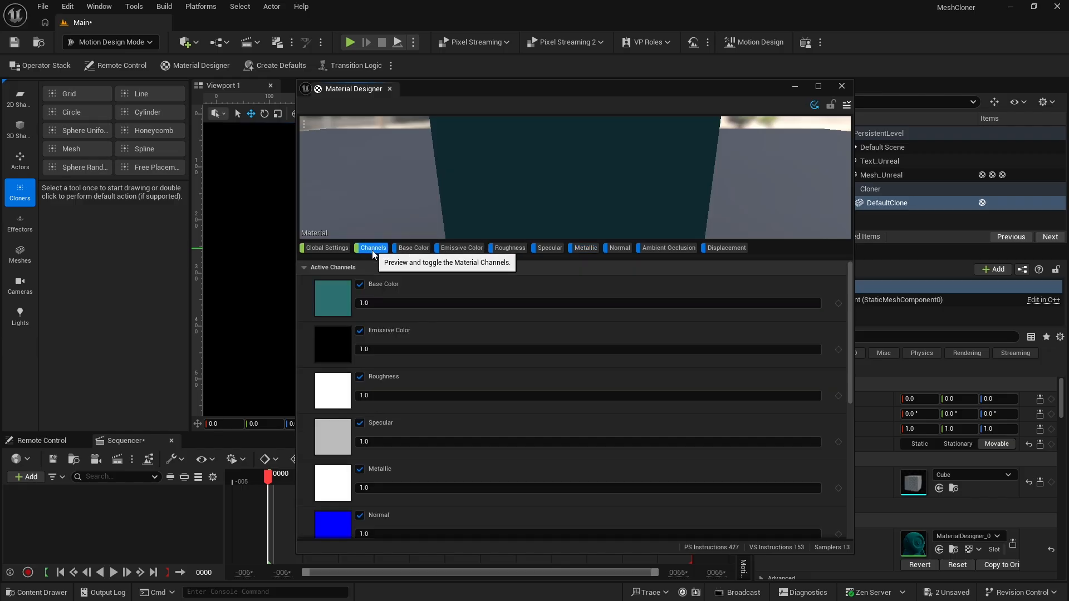
left_click(383, 398)
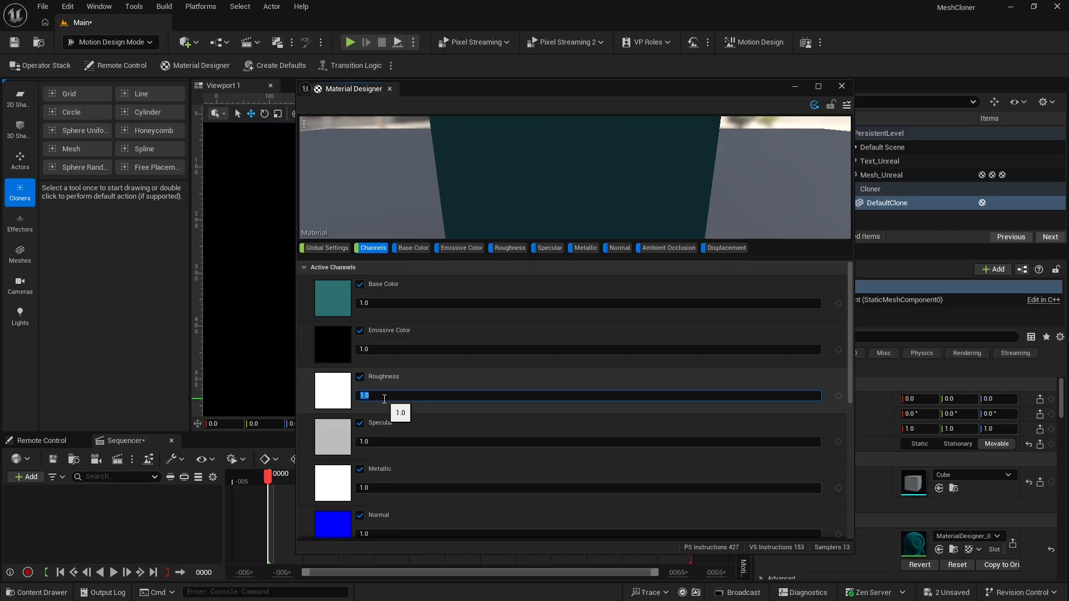
type(".5")
left_click_drag(375, 490, 324, 494)
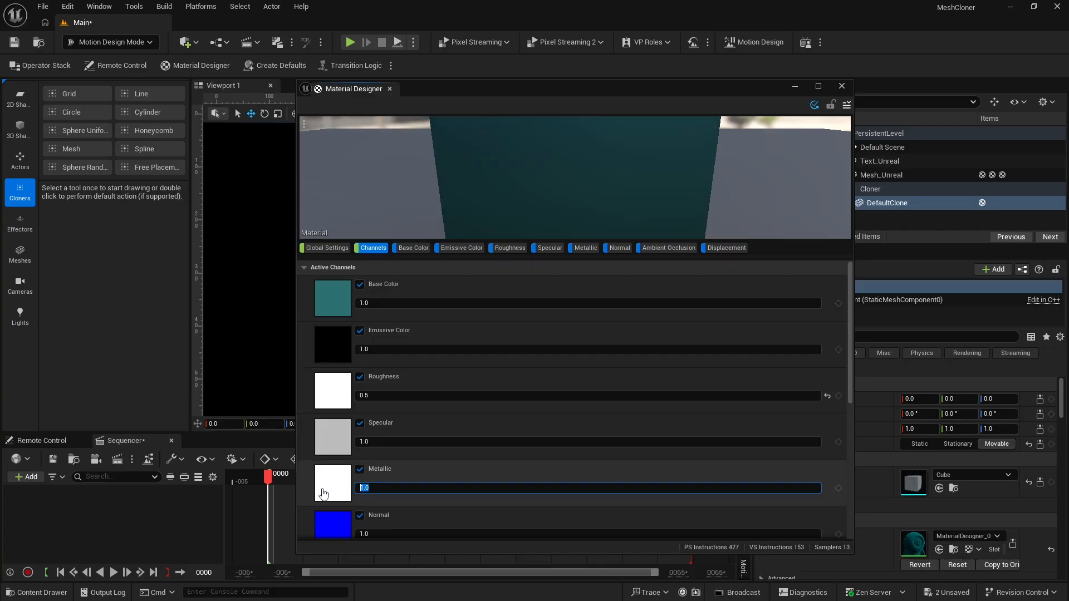
type(".5")
key("Return")
right_click_drag(727, 183, 744, 157)
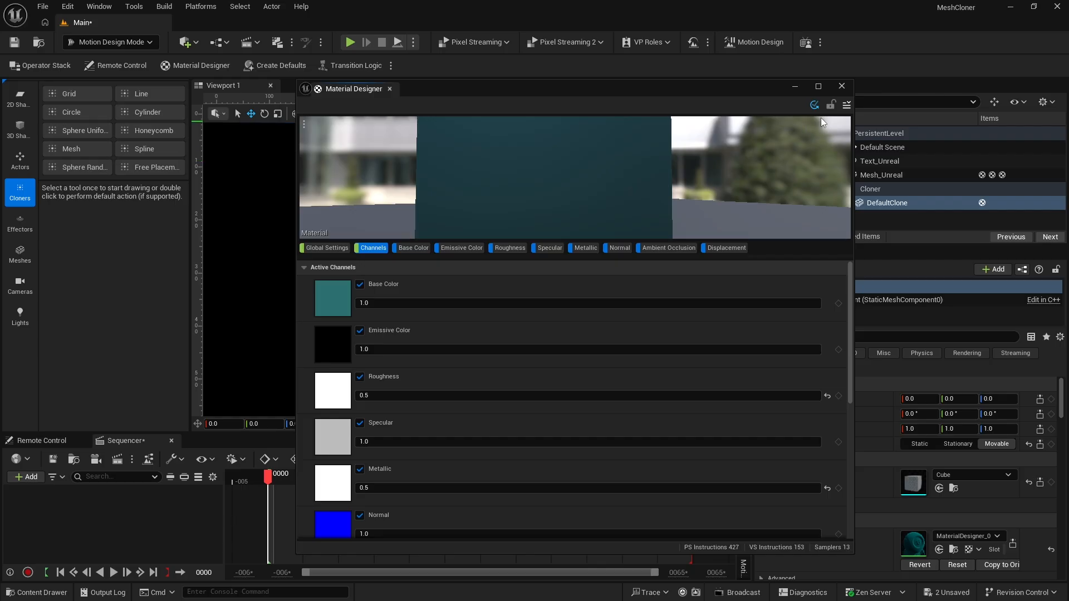
Start saving the material as a new Material Designer asset and create a folder named Materials under Content
left_click(845, 105)
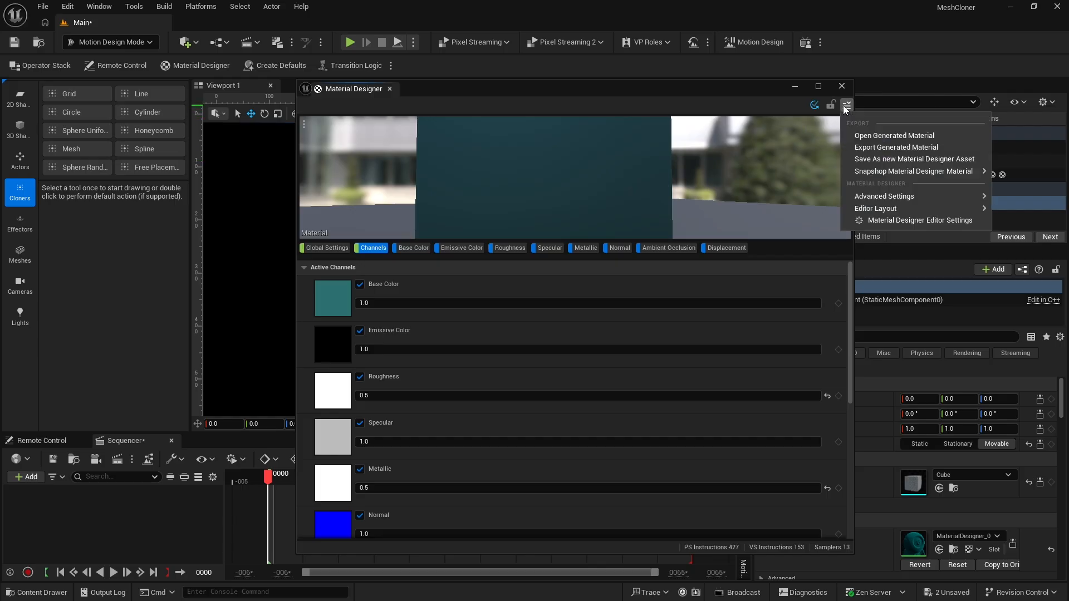
left_click(859, 158)
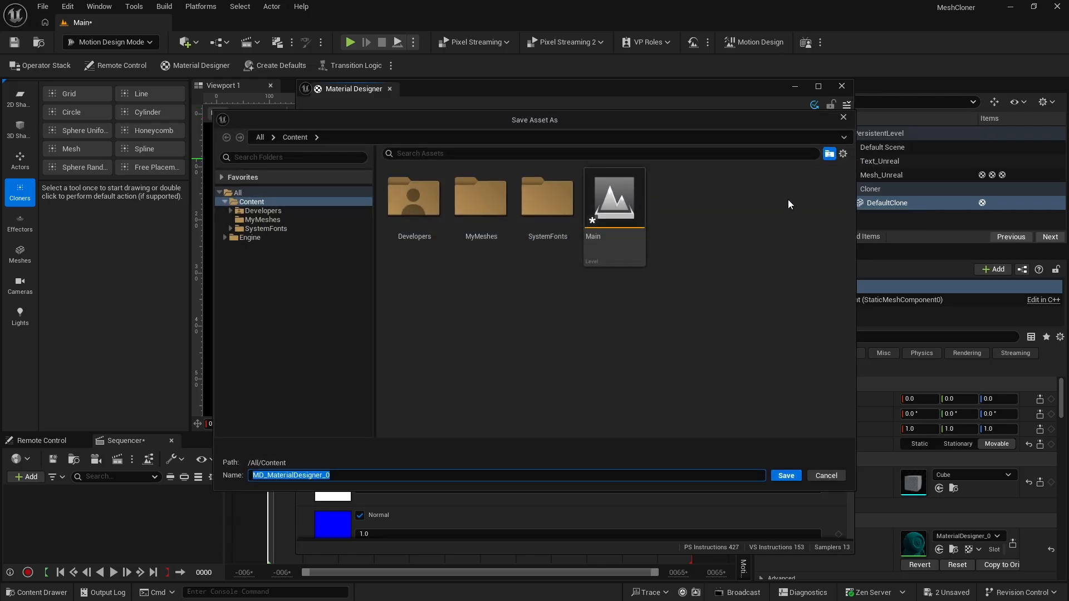
right_click(488, 304)
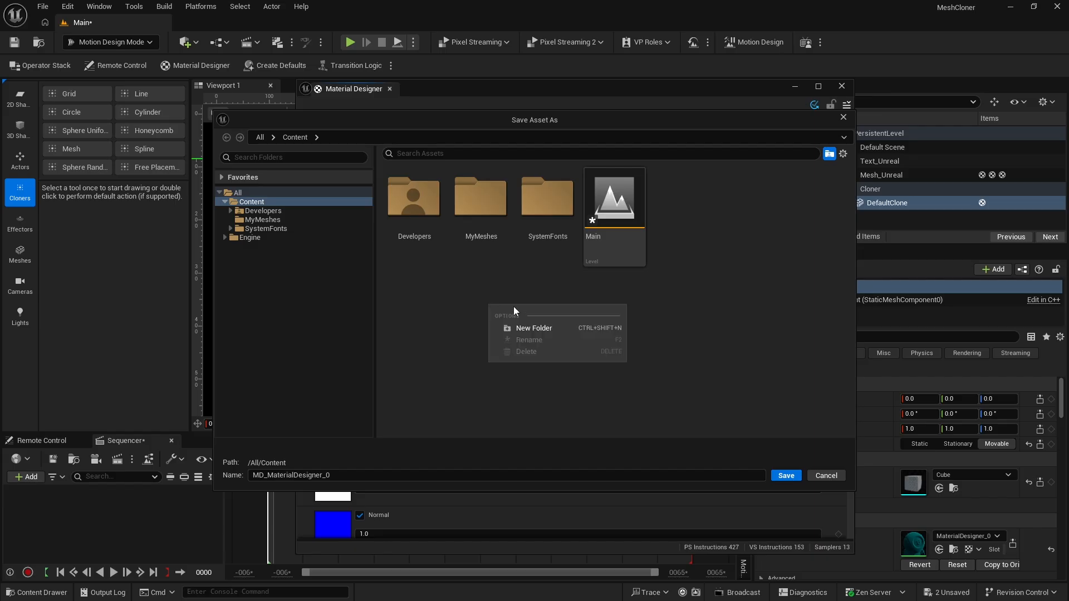
left_click(534, 329)
type("Mater")
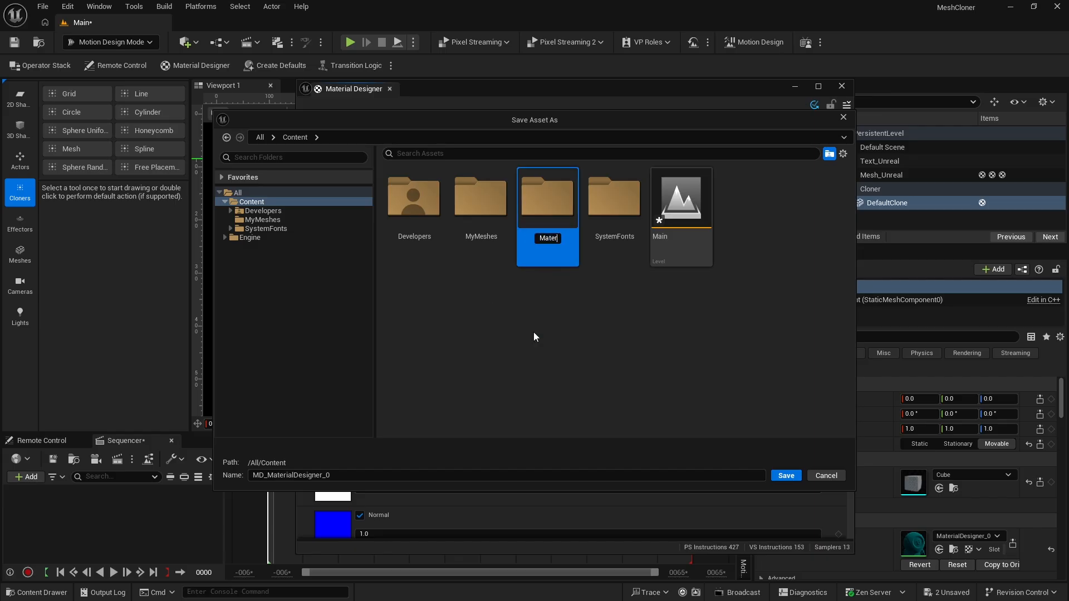
type("ials")
key("Return")
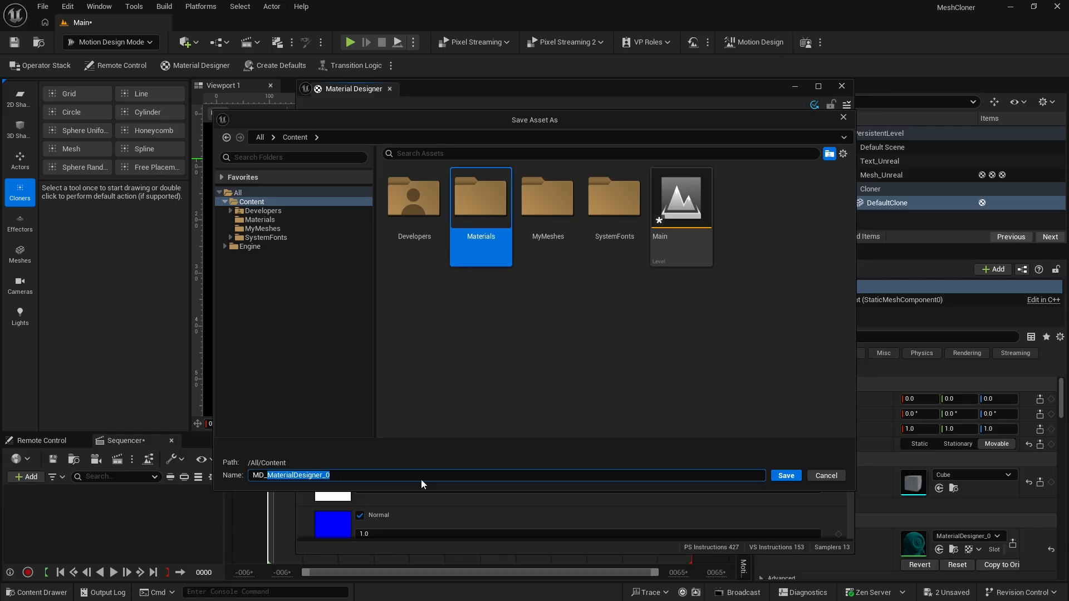
Save the material asset as MD_TexTMaterial and close the Material Designer
type("TextMaterial")
key("Return")
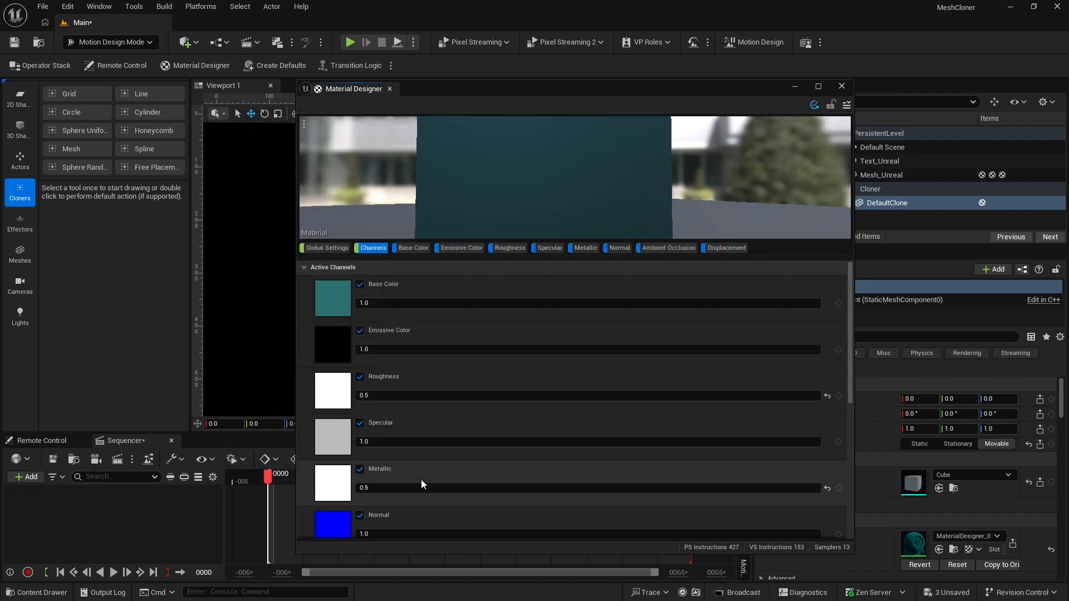
left_click(843, 85)
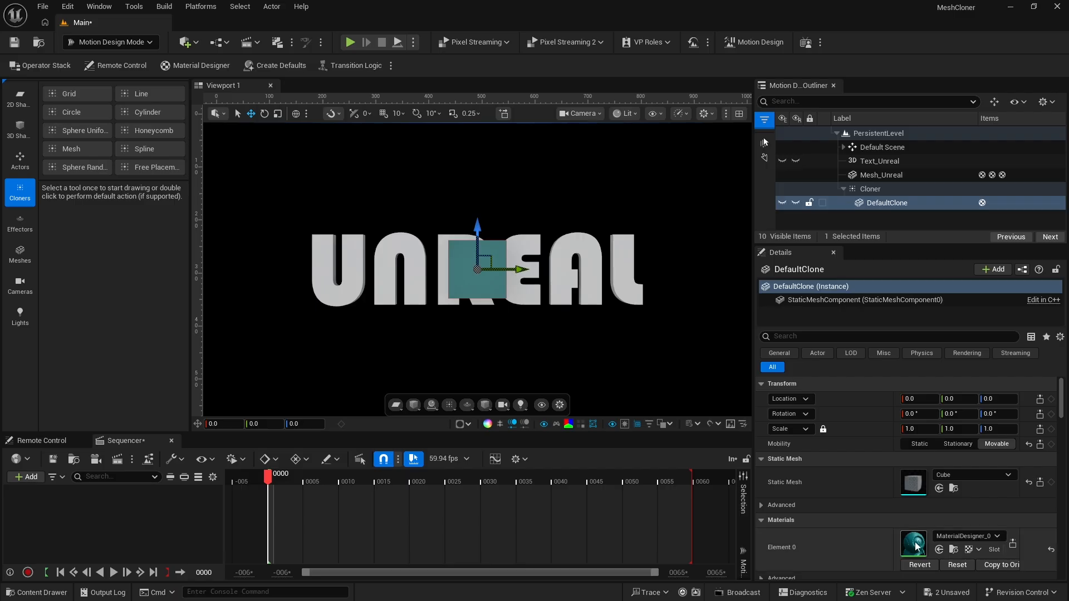
Assign MD_TexTMaterial to the Element 0 material slot of DefaultClone
left_click(965, 536)
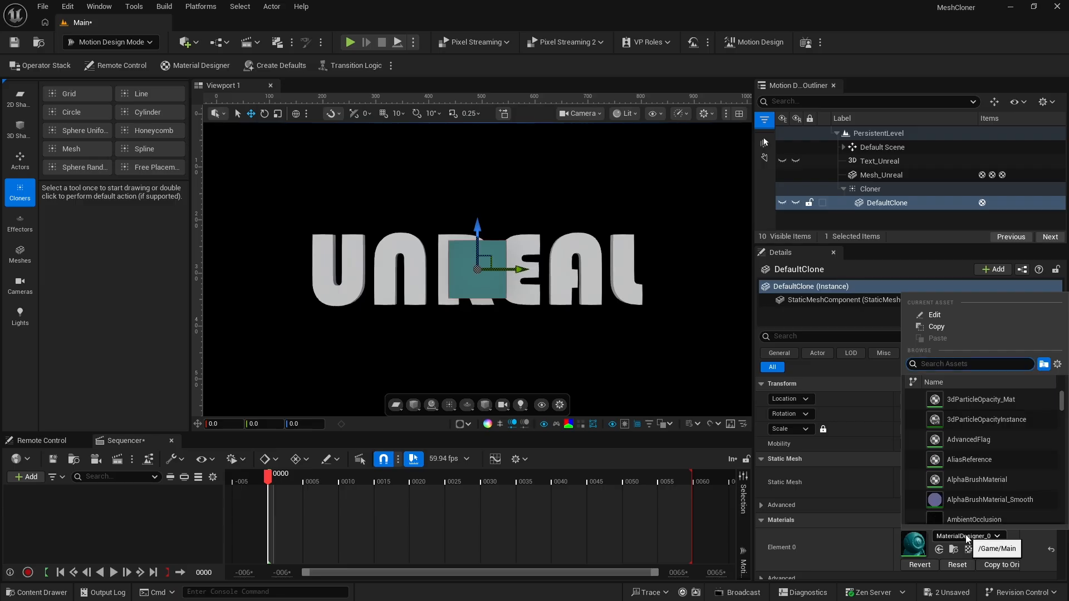
type("md_")
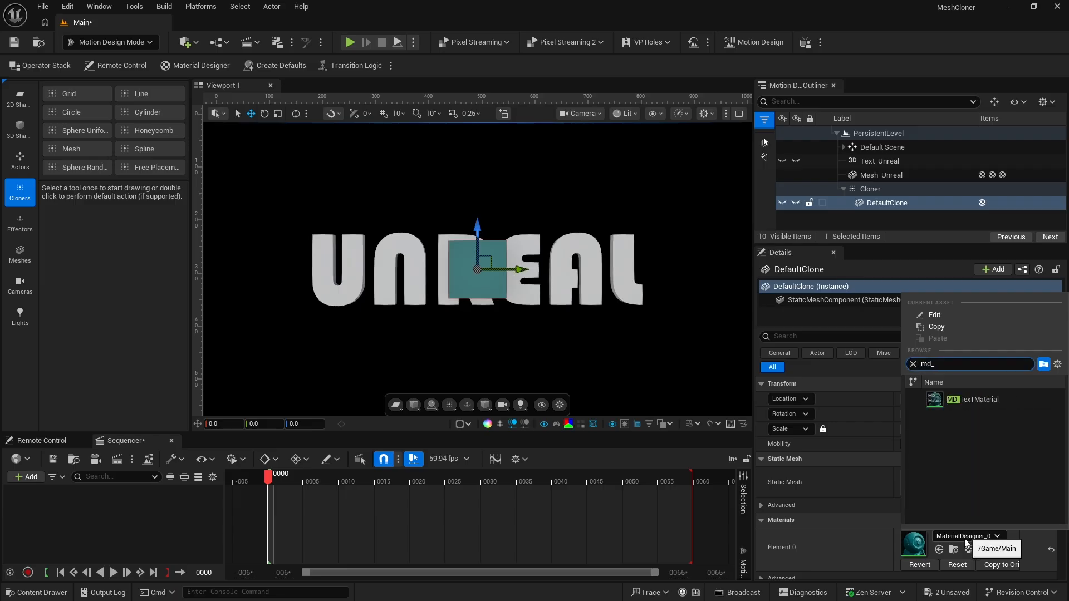
left_click(960, 400)
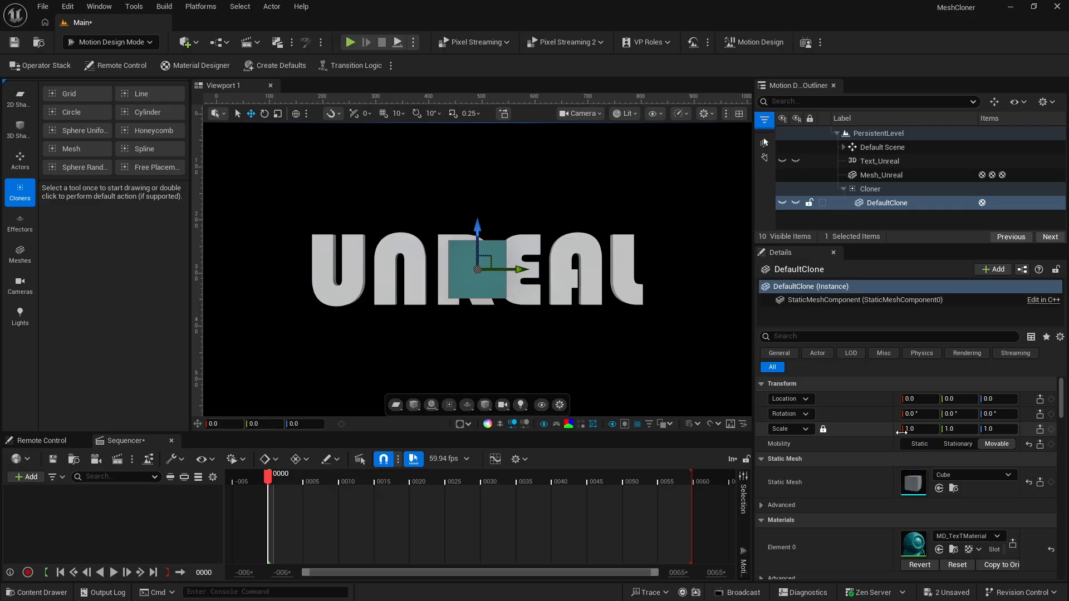
Scale DefaultClone uniformly to 0.03 on all axes
left_click(919, 430)
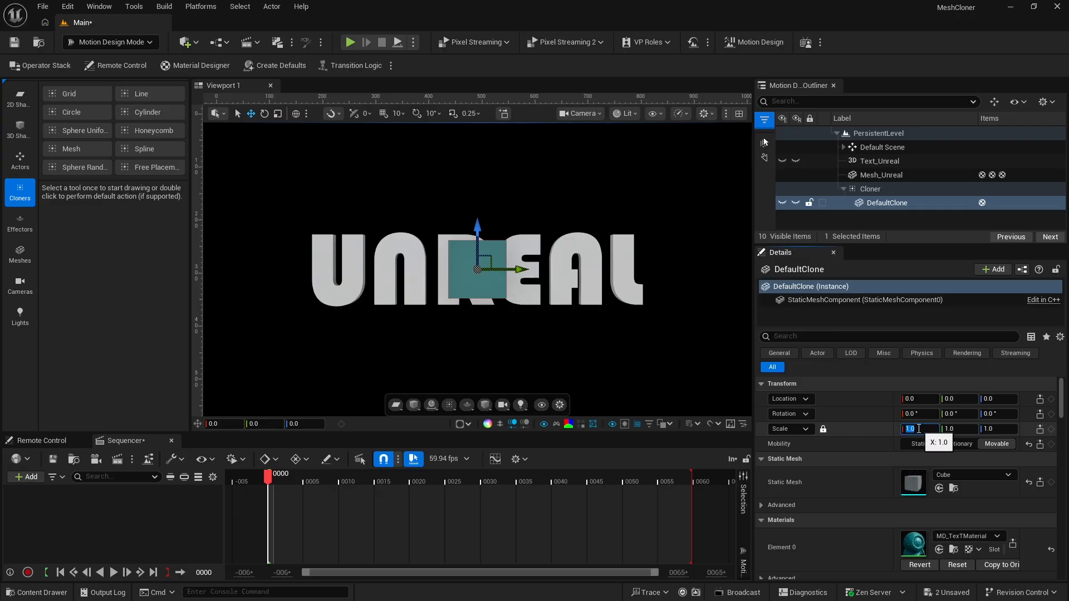
type("0.03")
key("Return")
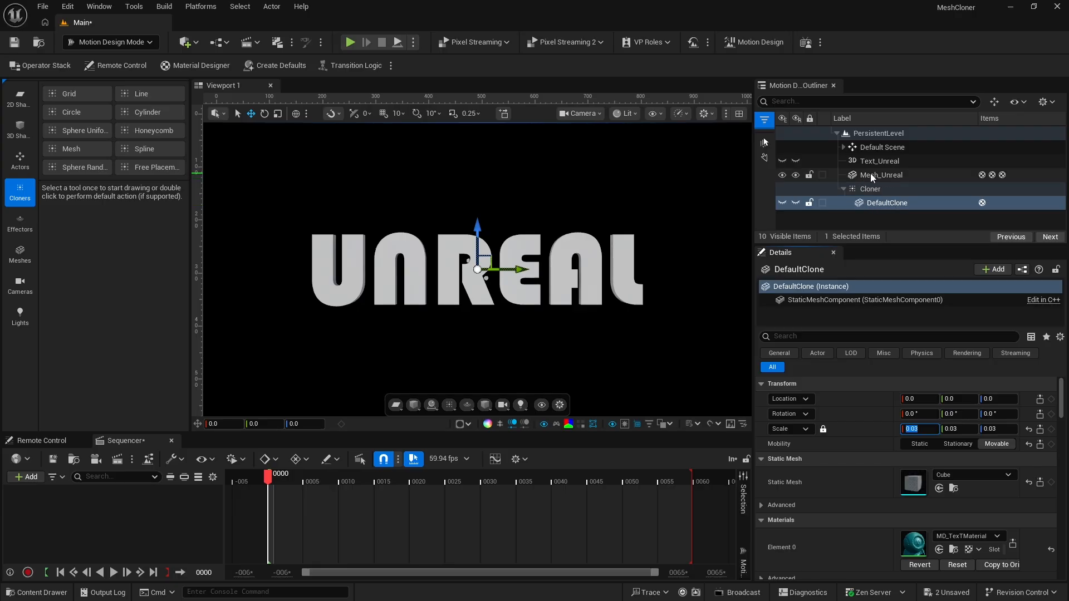
Set the Cloner's mesh layout Sample Actor to Mesh_Unreal
left_click(870, 189)
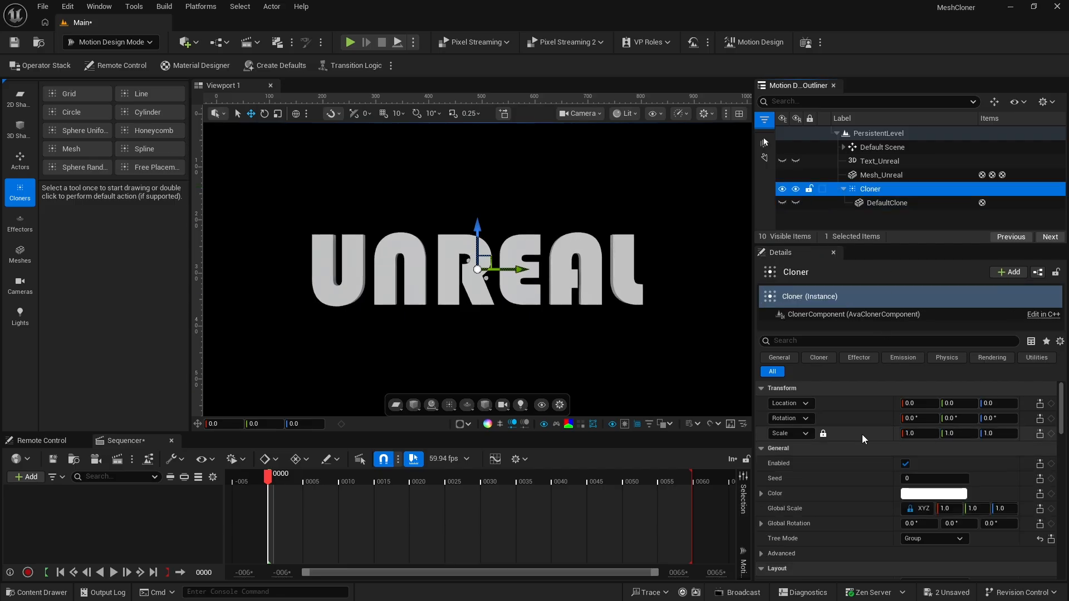
scroll(861, 434, "down", 2)
scroll(850, 436, "down", 2)
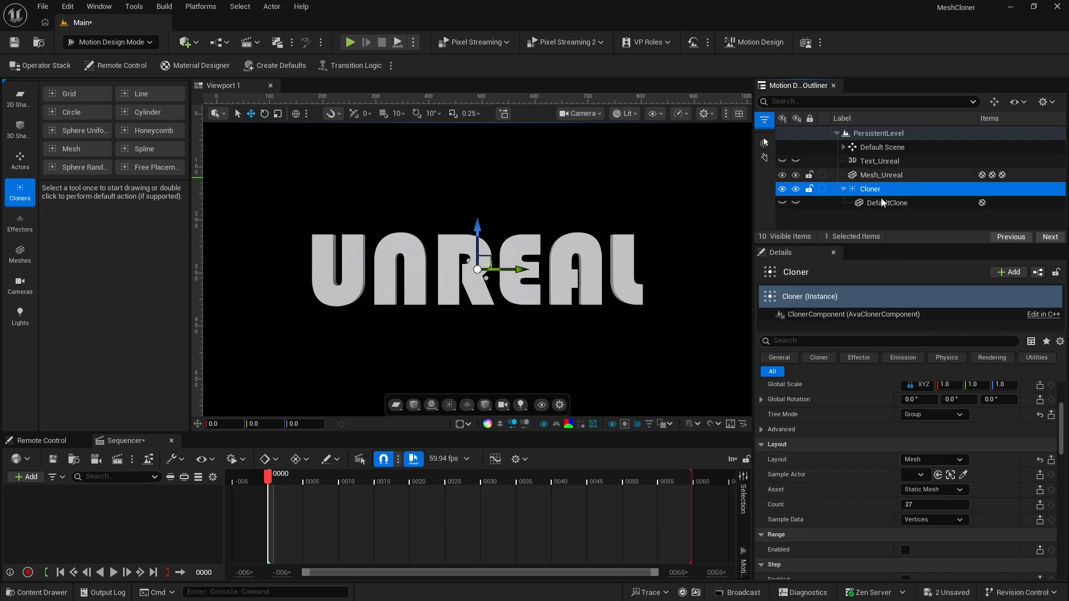
left_click(924, 475)
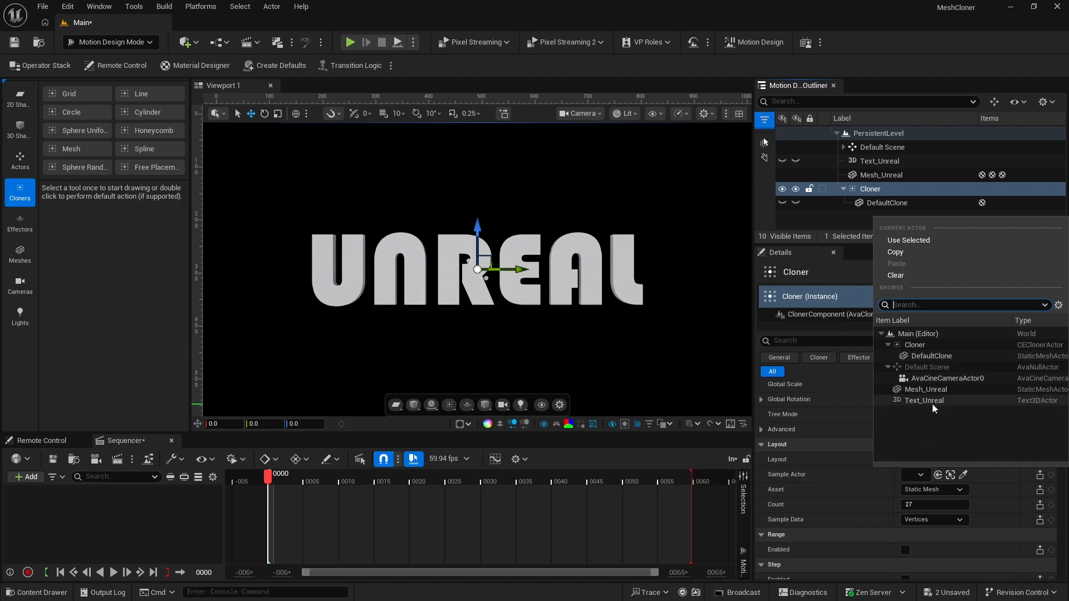
left_click(926, 389)
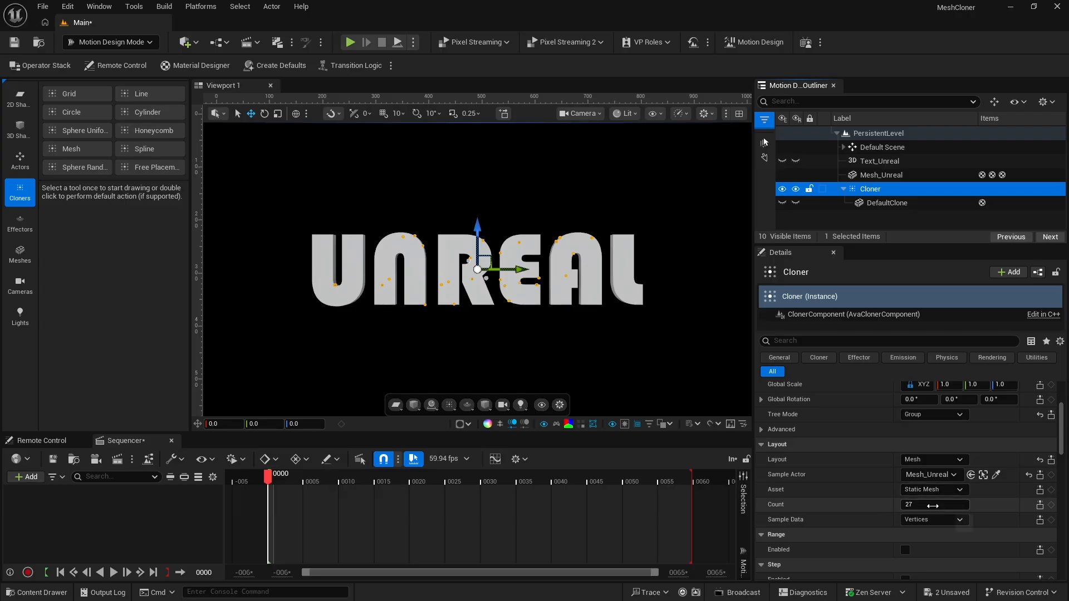
Set the Cloner's Count to 10000 and its Sample Data to Triangles
left_click(910, 505)
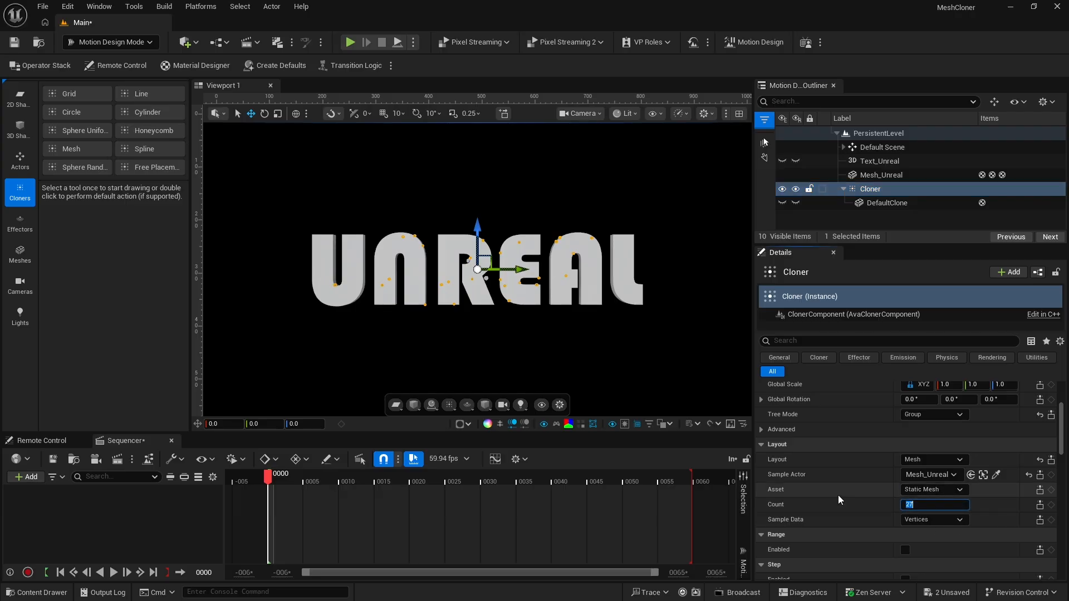
type("10000")
key("Return")
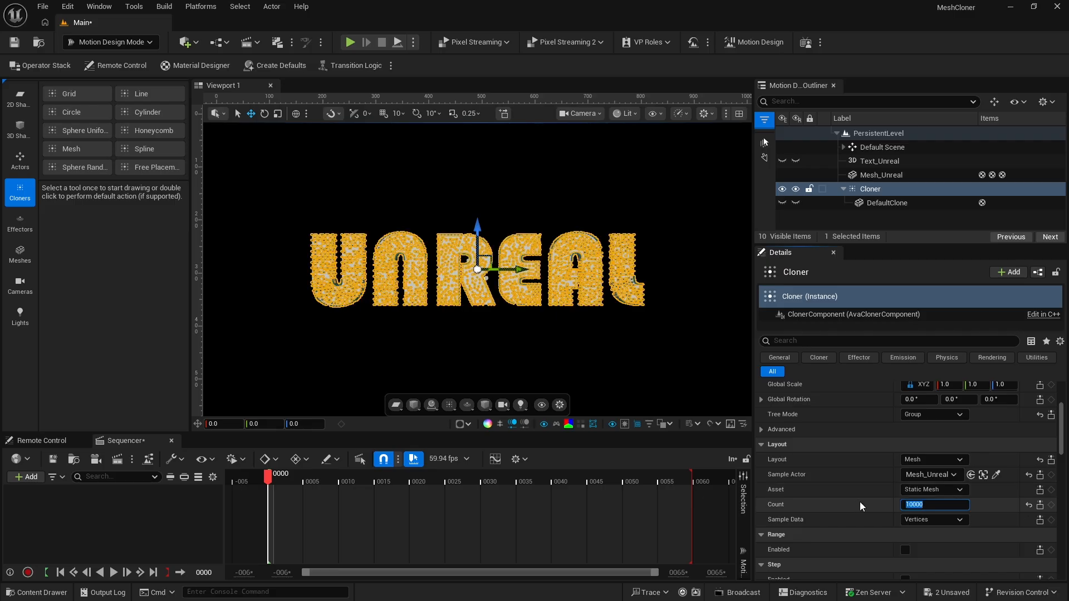
left_click(926, 521)
left_click(928, 538)
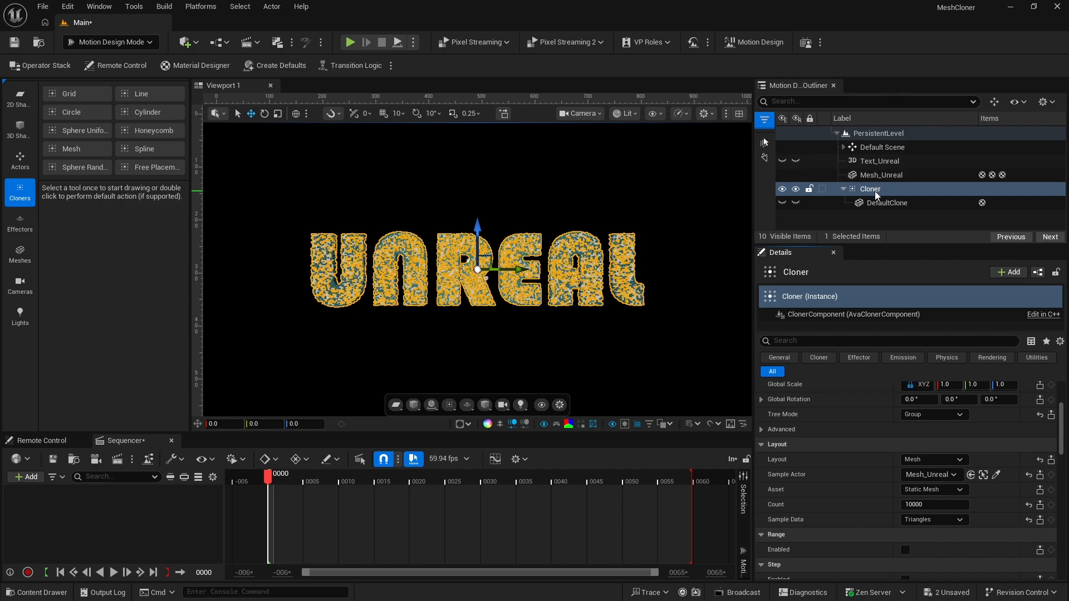
Hide Mesh_Unreal in both the editor and the game, and clear the selection to view the clones alone
left_click(782, 176)
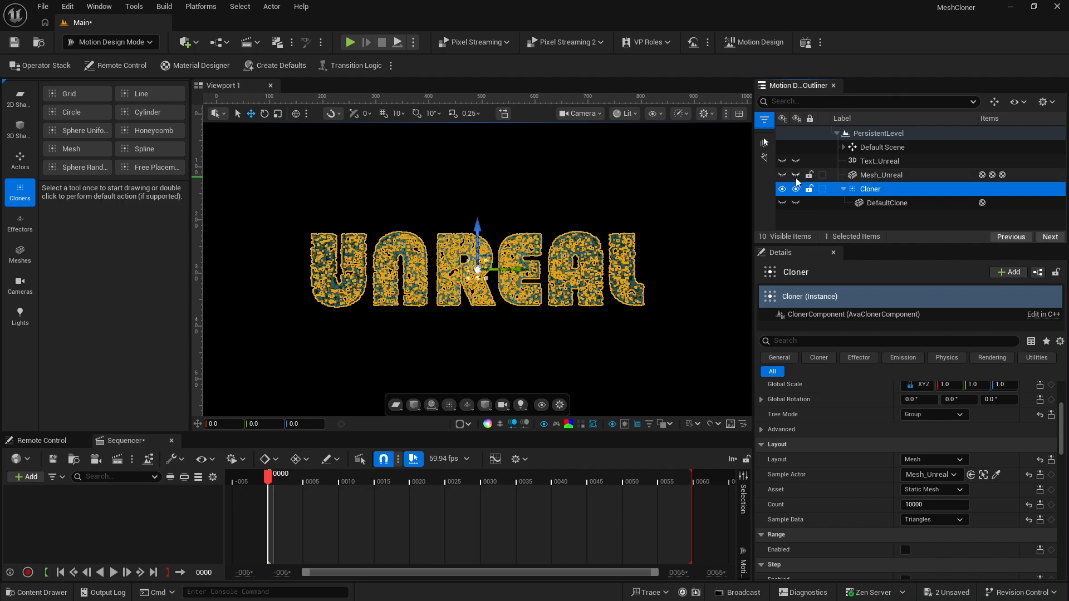
left_click(819, 216)
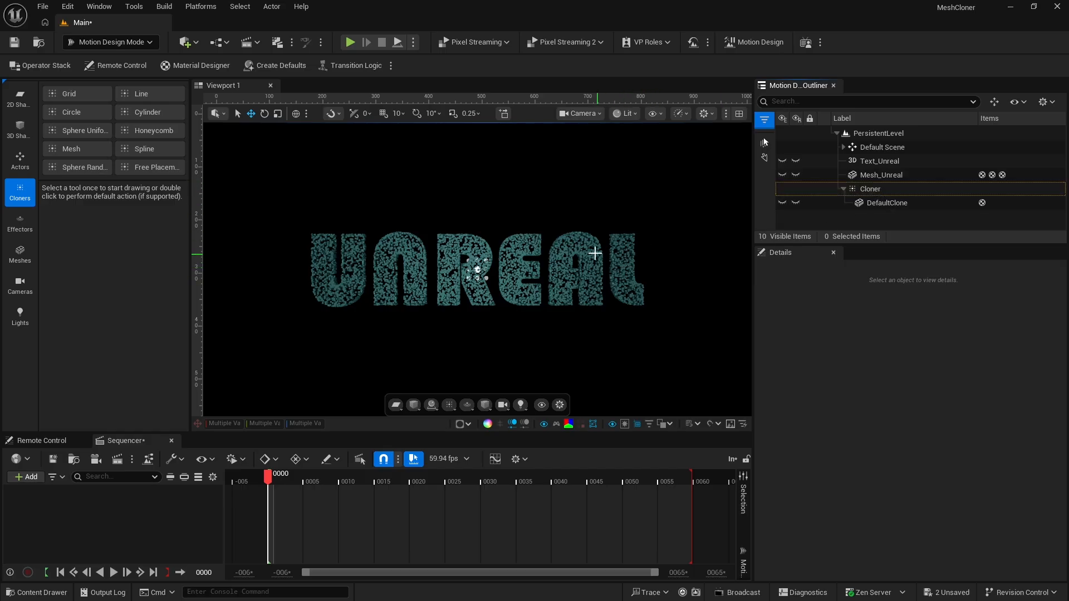
Set the Cloner's layout Count to 15000
left_click(871, 189)
scroll(877, 423, "down", 4)
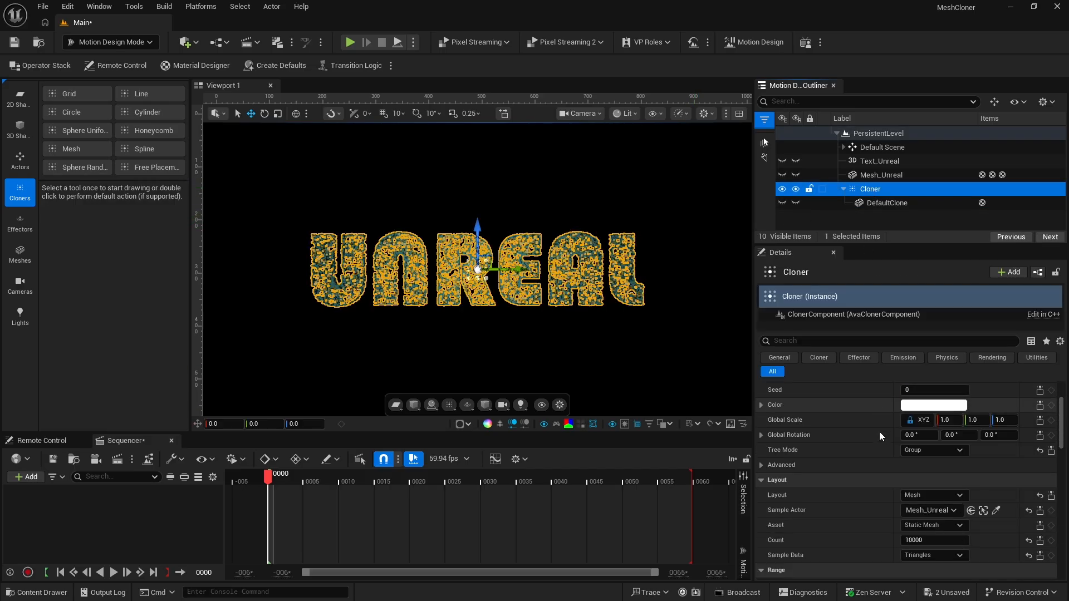
scroll(876, 462, "down", 2)
left_click(913, 487)
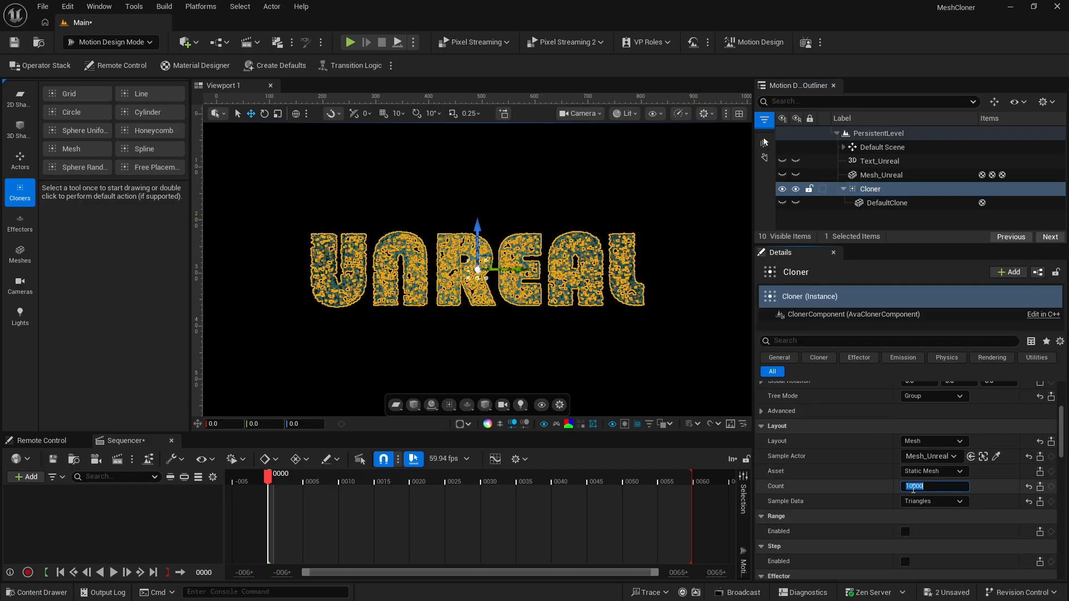
type("15")
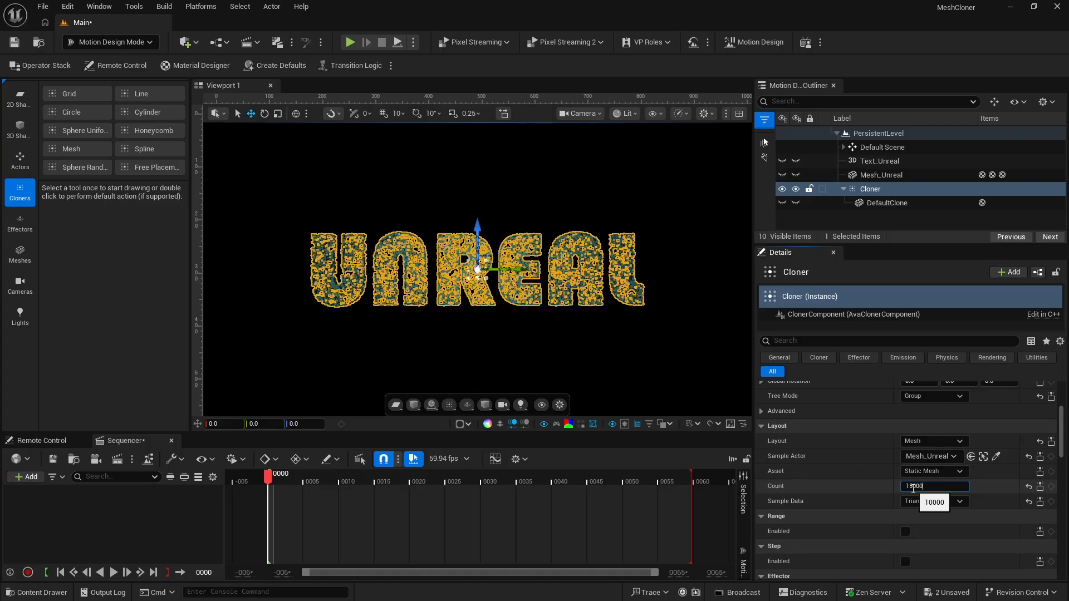
key("Return")
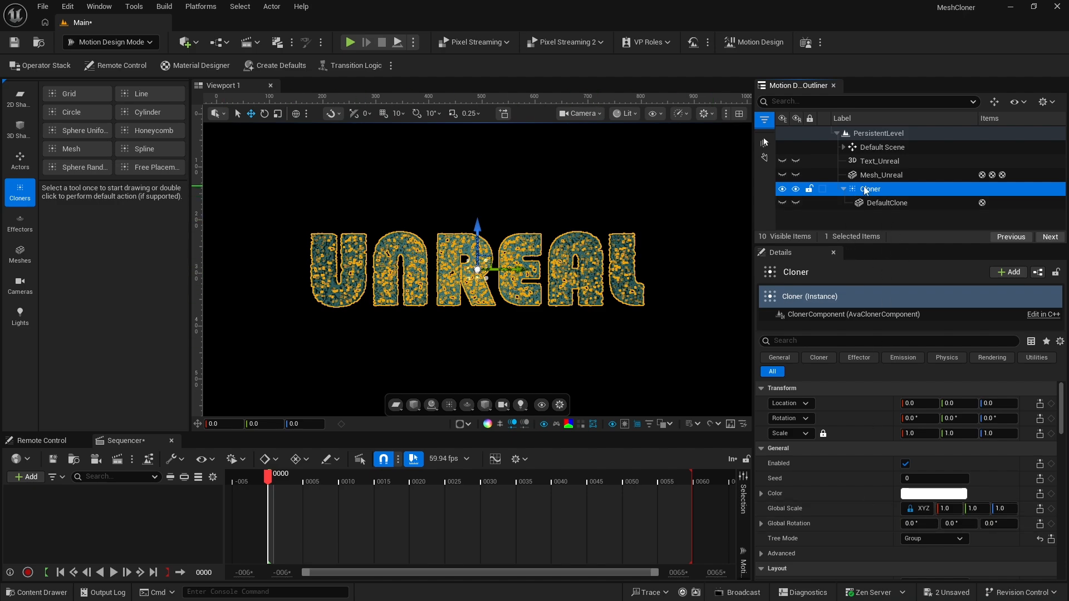
Enable the Step settings on the Cloner
scroll(877, 490, "down", 2)
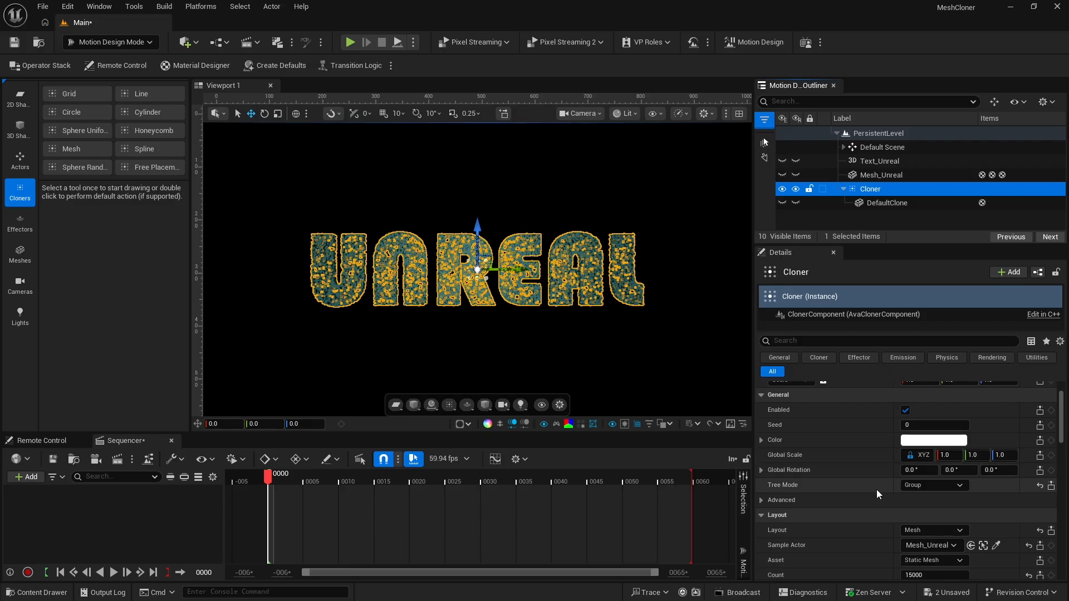
scroll(876, 489, "down", 5)
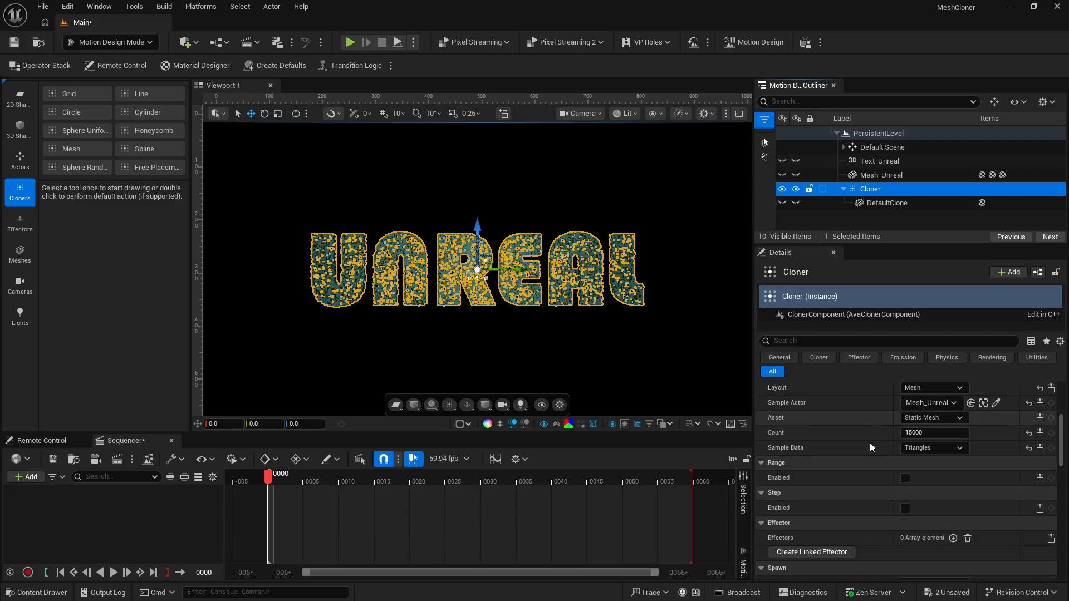
scroll(870, 442, "down", 2)
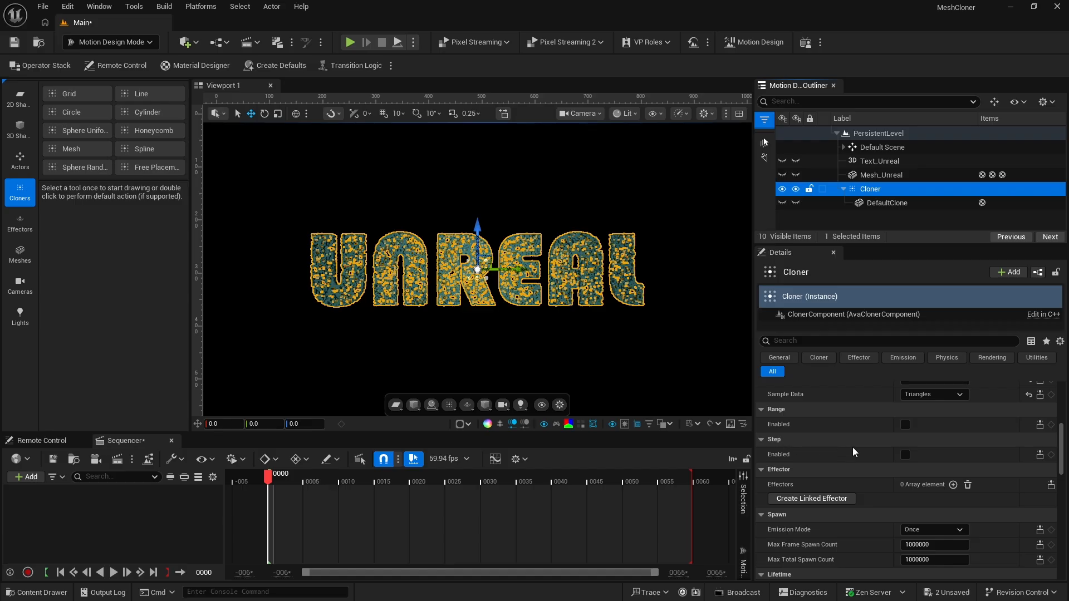
left_click(904, 454)
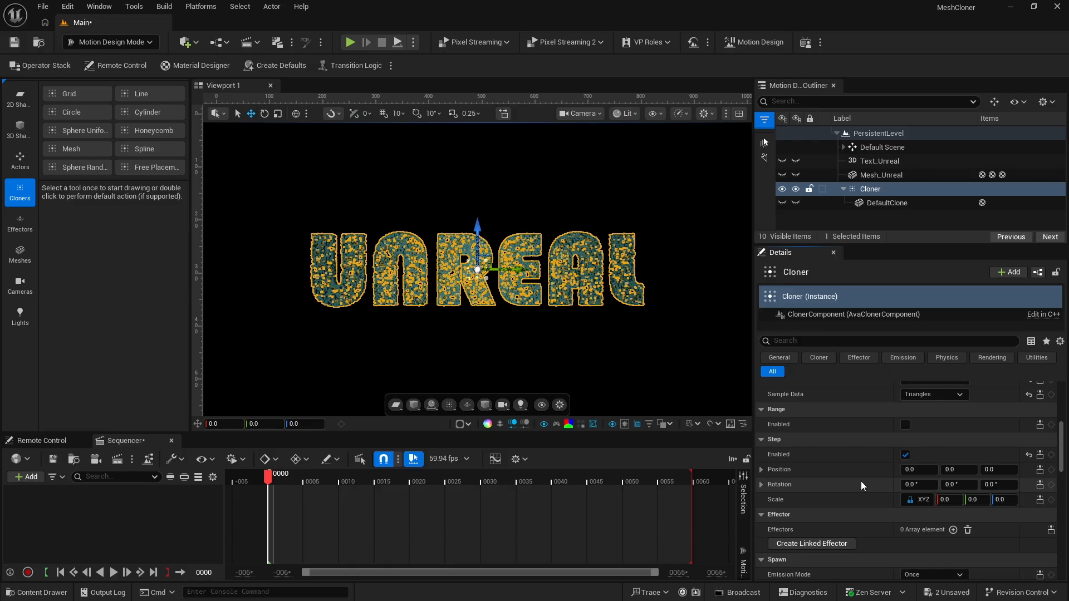
Try out a Y offset for the Cloner's Step Position, and reset it to 0
mouse_move(957, 470)
left_mouse_down()
mouse_move(983, 470)
mouse_move(944, 470)
left_mouse_up()
left_click(959, 470)
type("0")
key("Return")
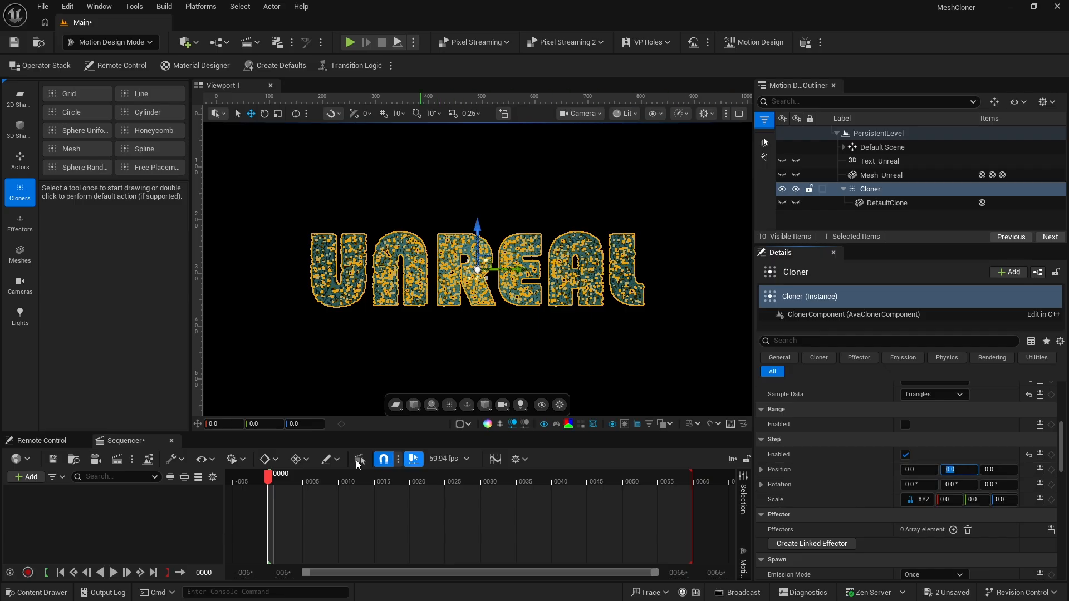
Set the sequence's display rate to 30 fps and its playback end to frame 300
left_click(450, 459)
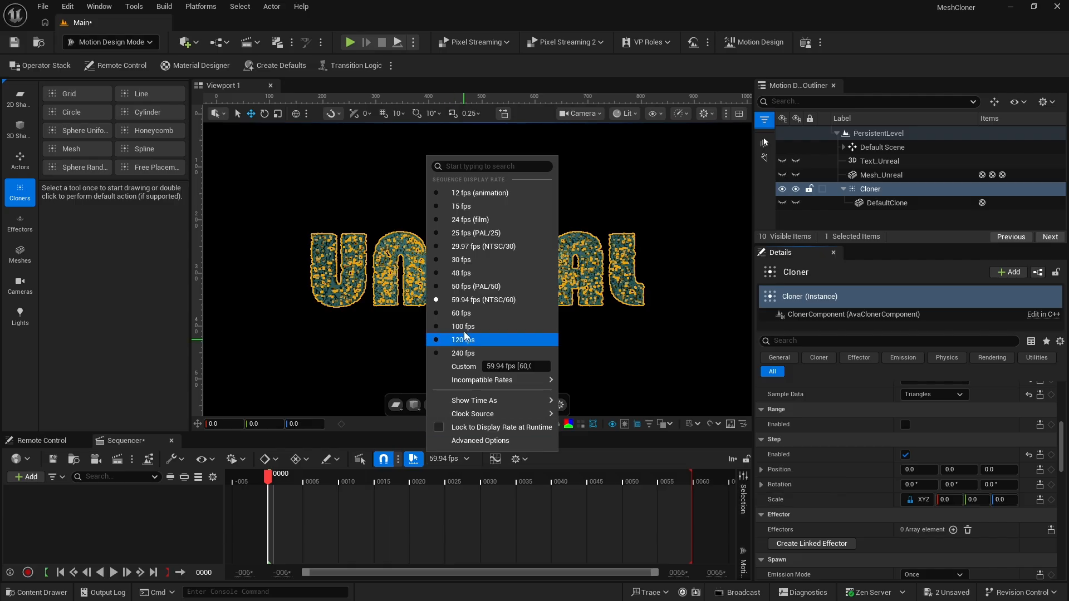
left_click(467, 260)
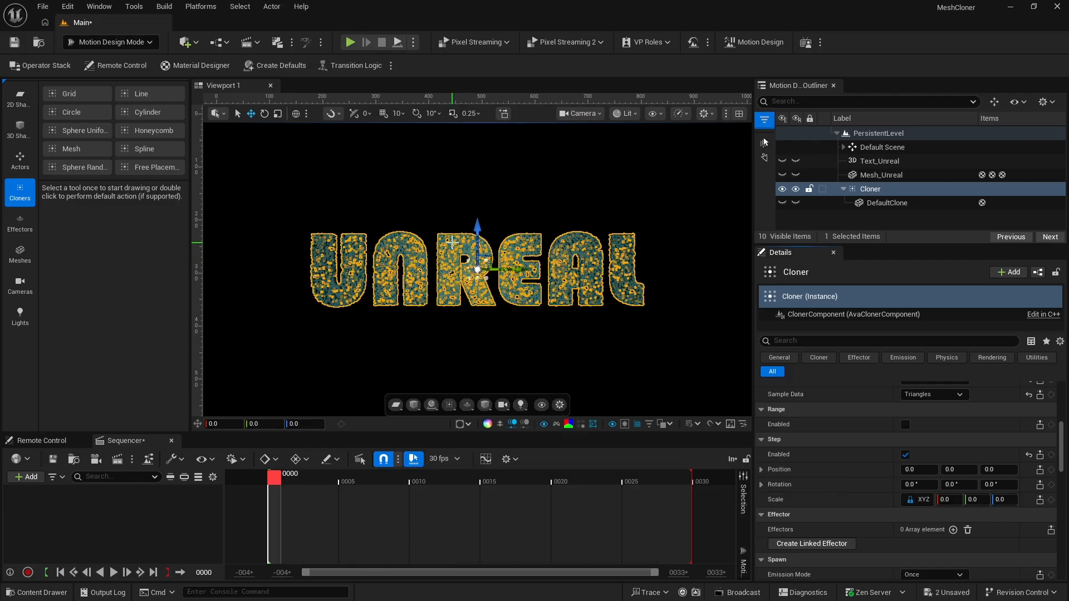
left_click(233, 460)
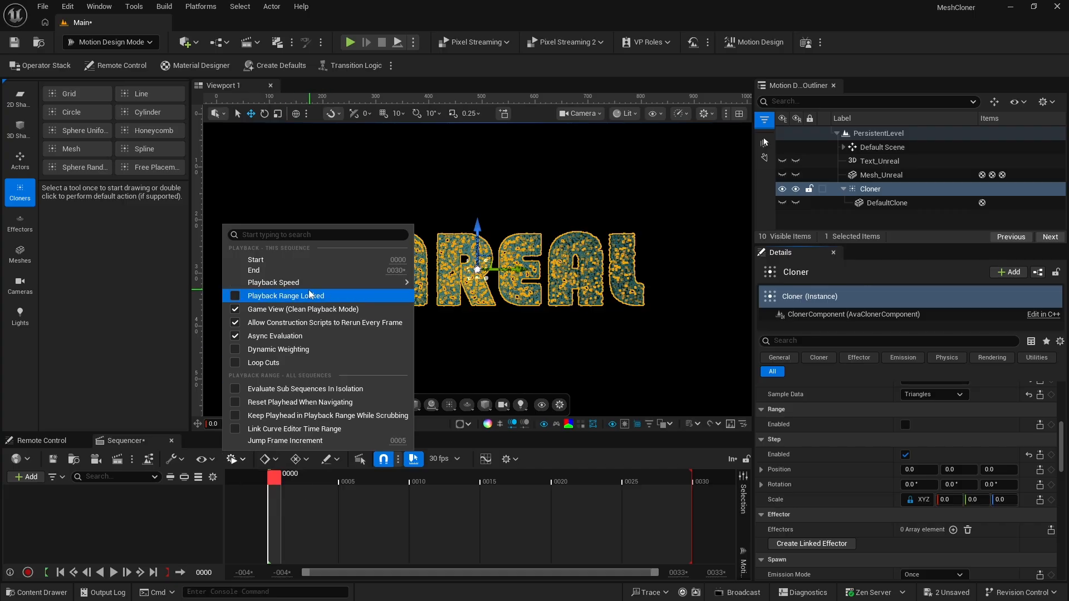
left_click(396, 270)
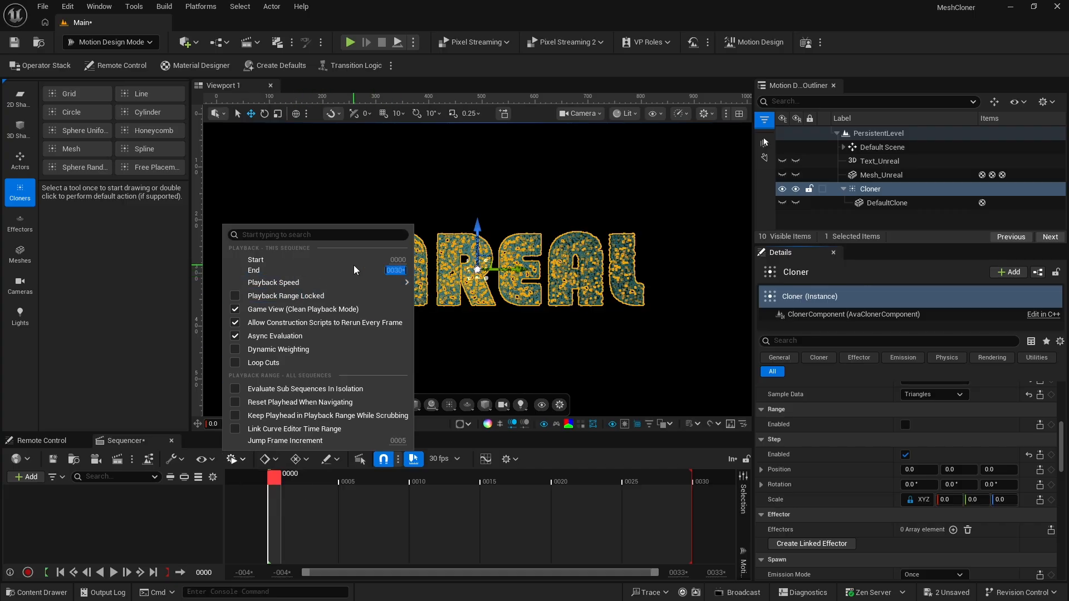
type("300")
key("Return")
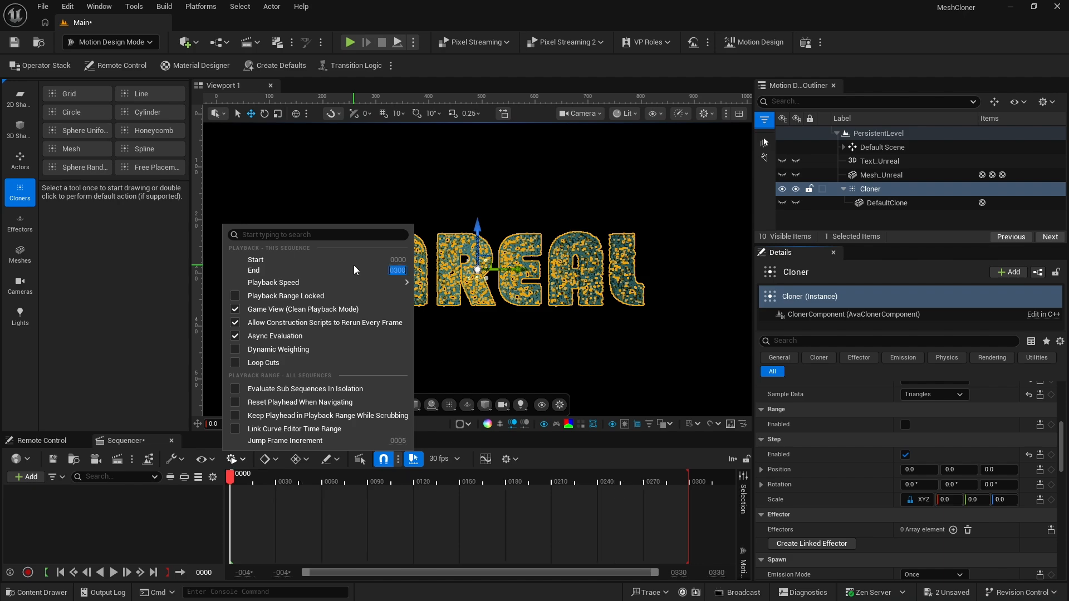
left_click(198, 539)
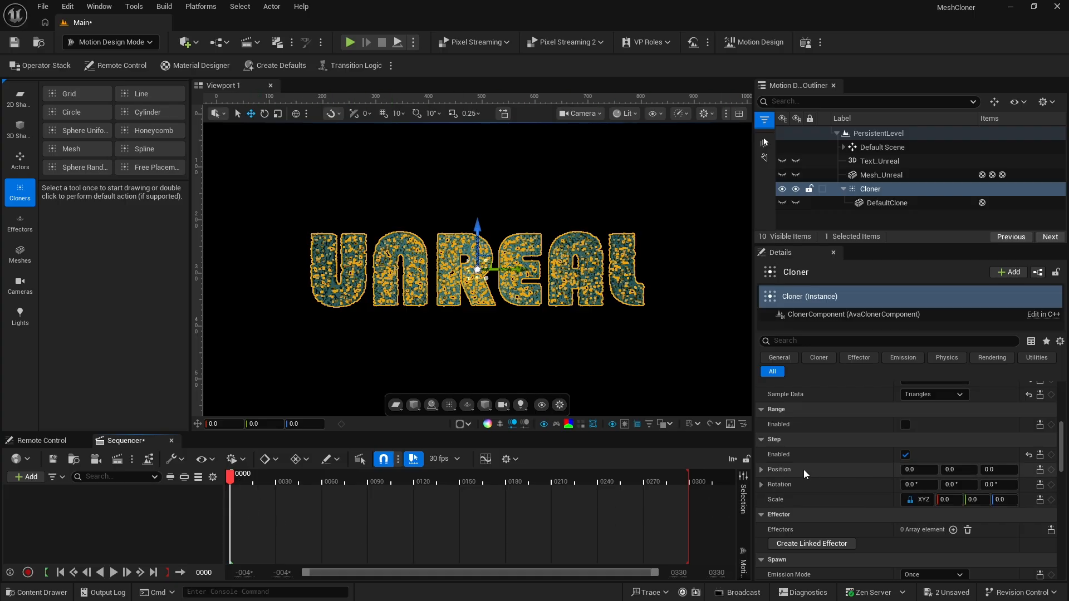
Set the Cloner's Step Position Y to -5 and add a keyframe for Step Position at frame 0
left_click_drag(960, 470, 936, 469)
left_click(960, 471)
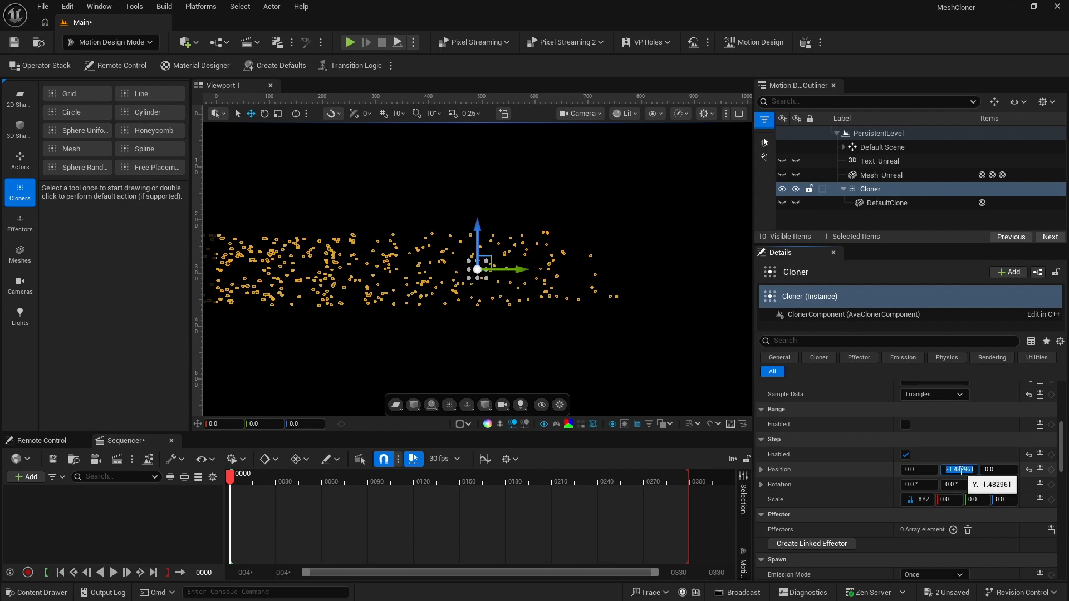
type("-5")
key("Return")
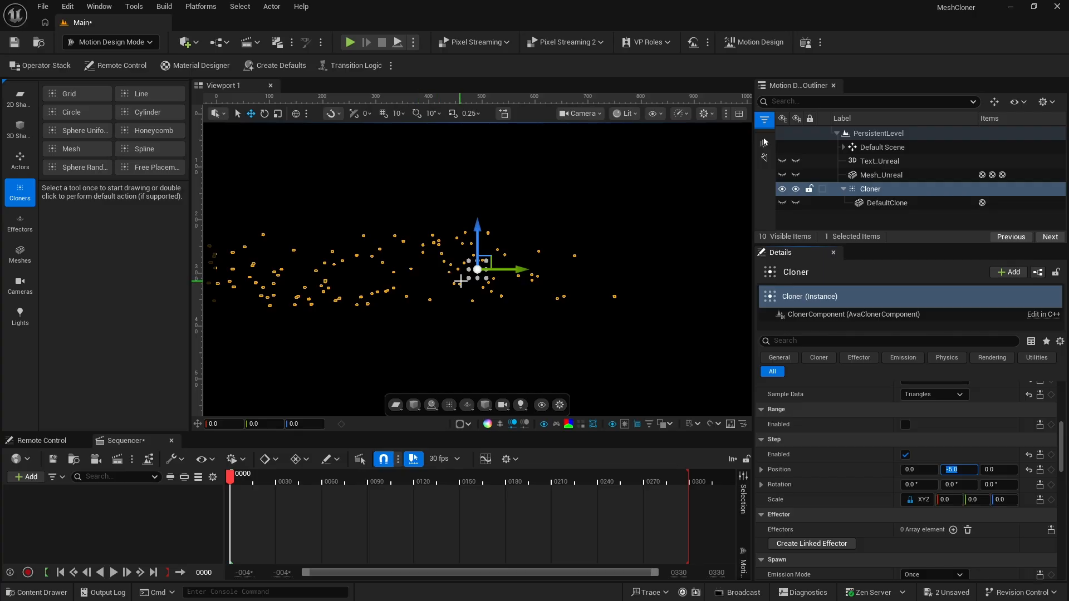
left_click(1051, 471)
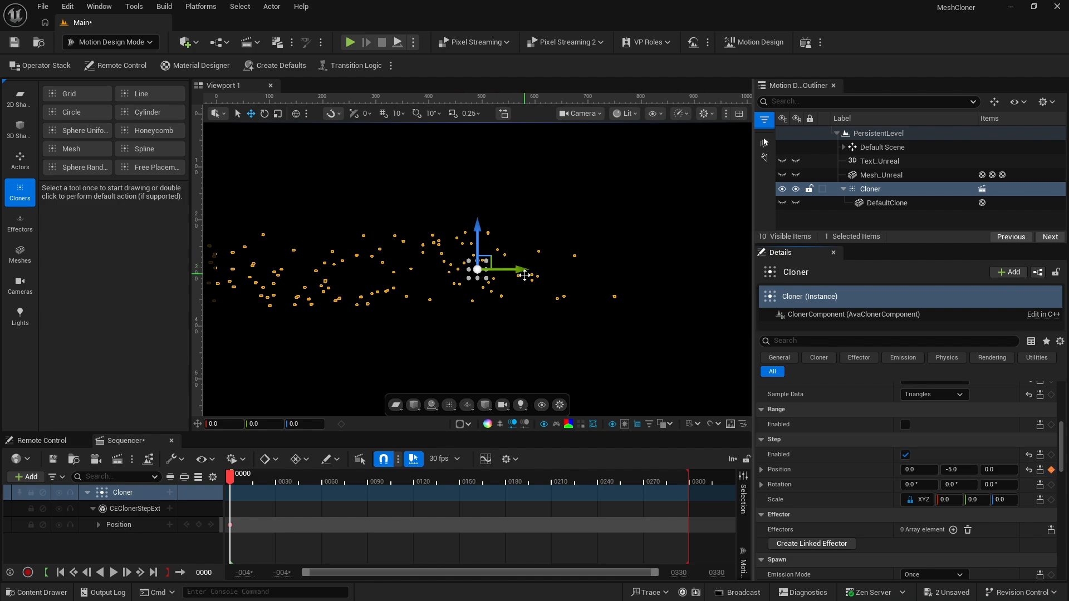
Move the Cloner out of view with a Location Y of -772 and keyframe its Location at frame 0
scroll(858, 460, "up", 6)
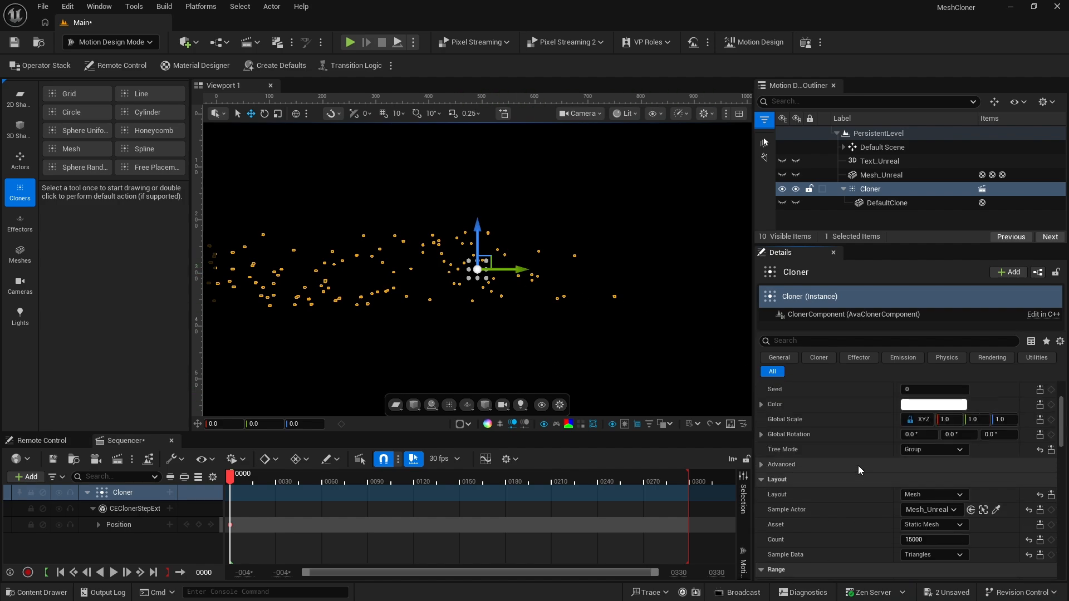
scroll(857, 470, "up", 2)
scroll(858, 470, "up", 2)
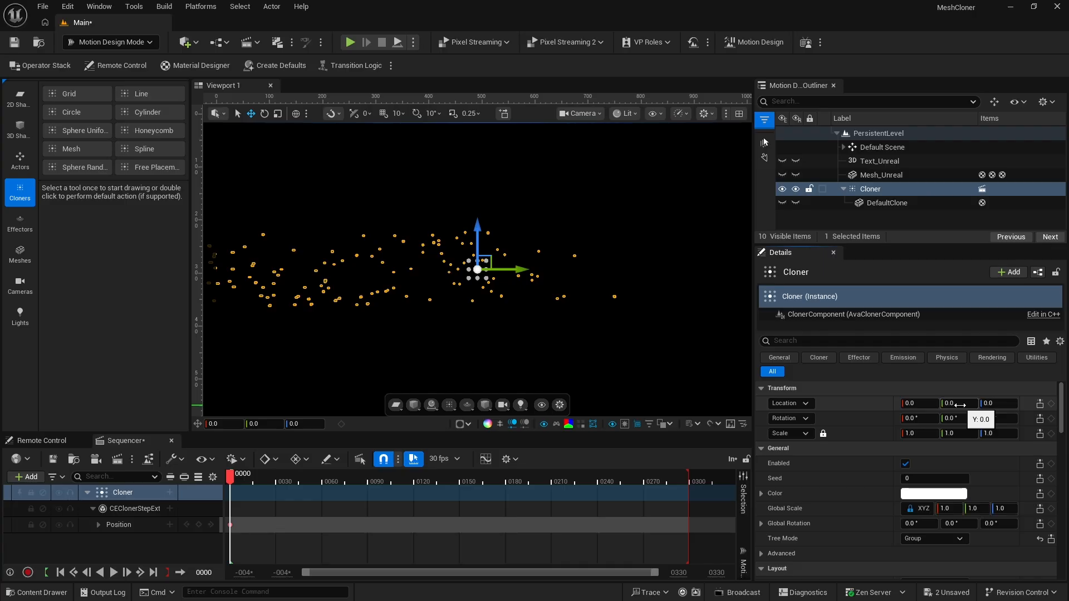
left_click_drag(960, 404, 808, 404)
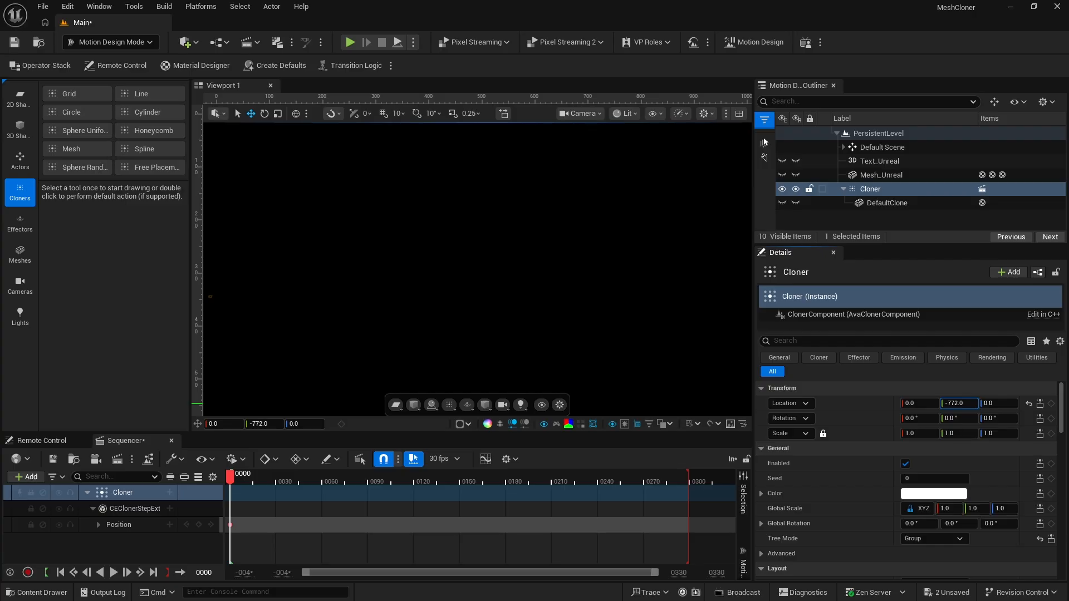
left_click(1051, 404)
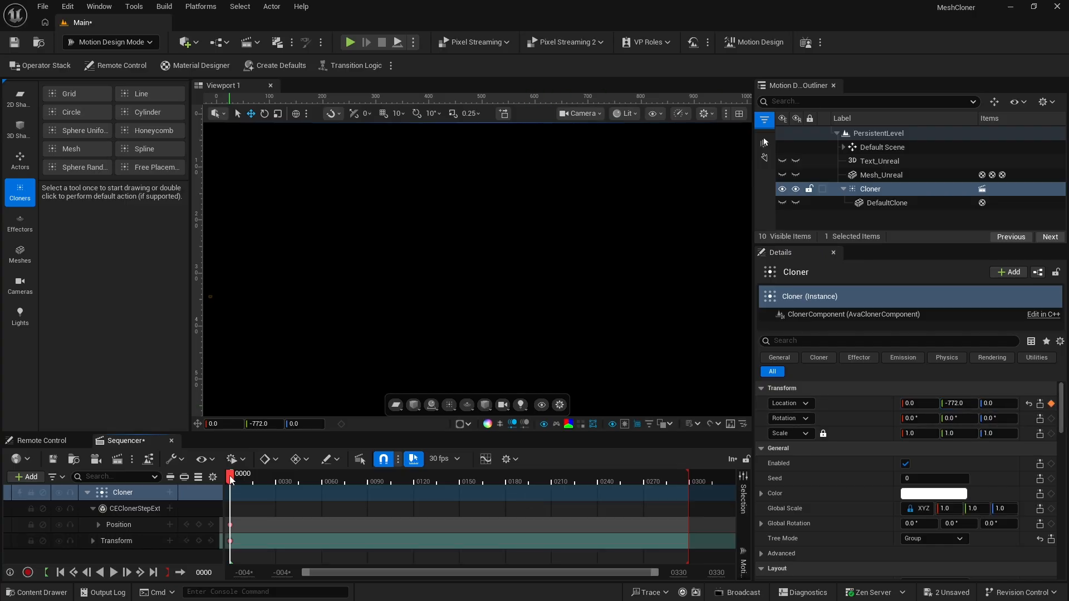
At frame 60, set the Cloner's Location Y to 0 and add a Location keyframe
left_click_drag(231, 477, 323, 478)
left_click(958, 403)
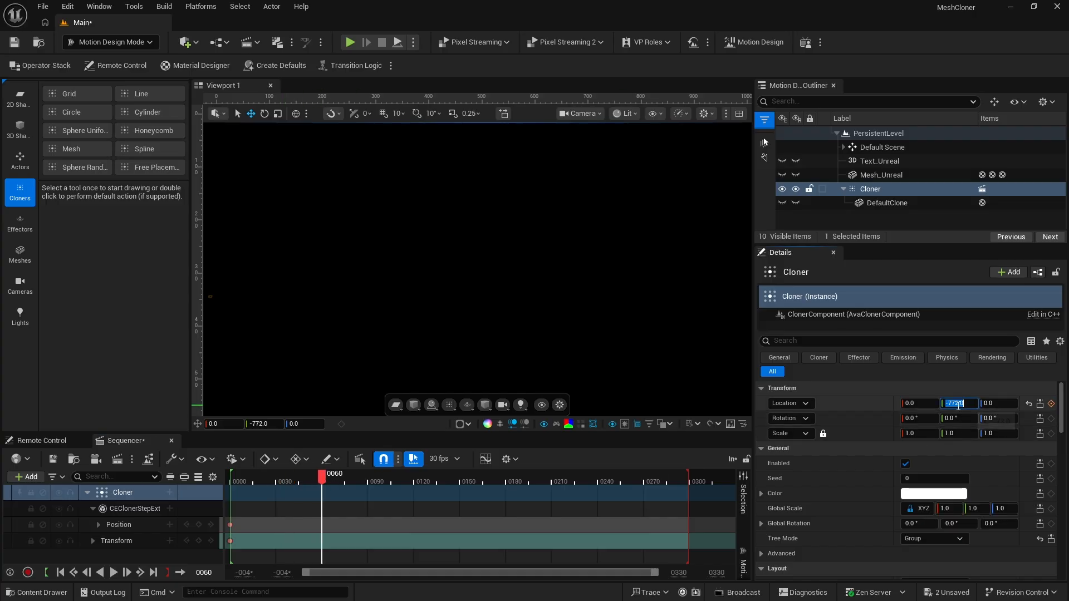
type("0")
key("Return")
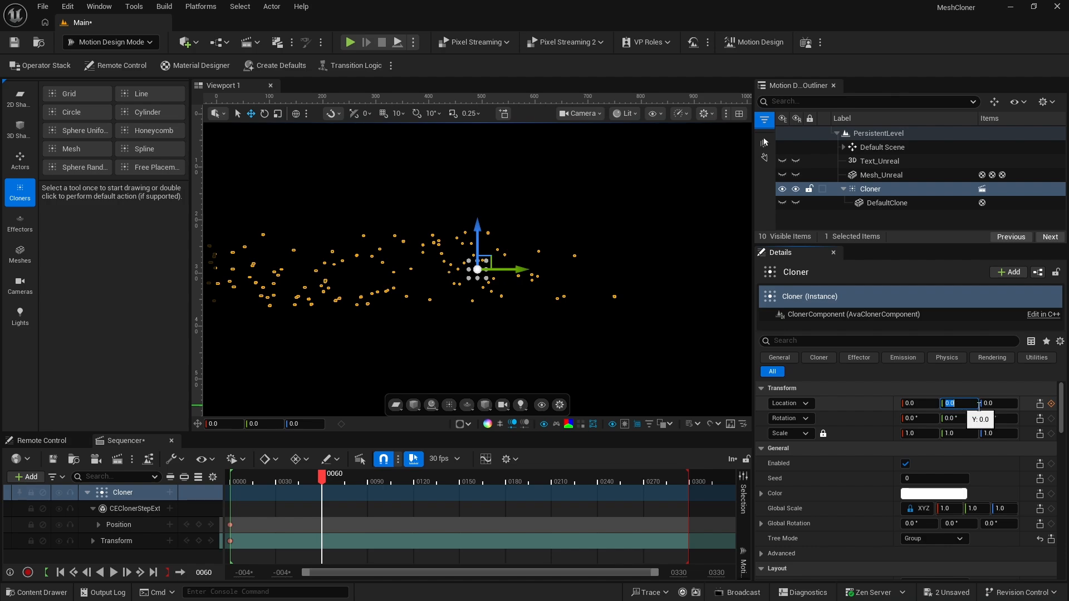
left_click(1051, 403)
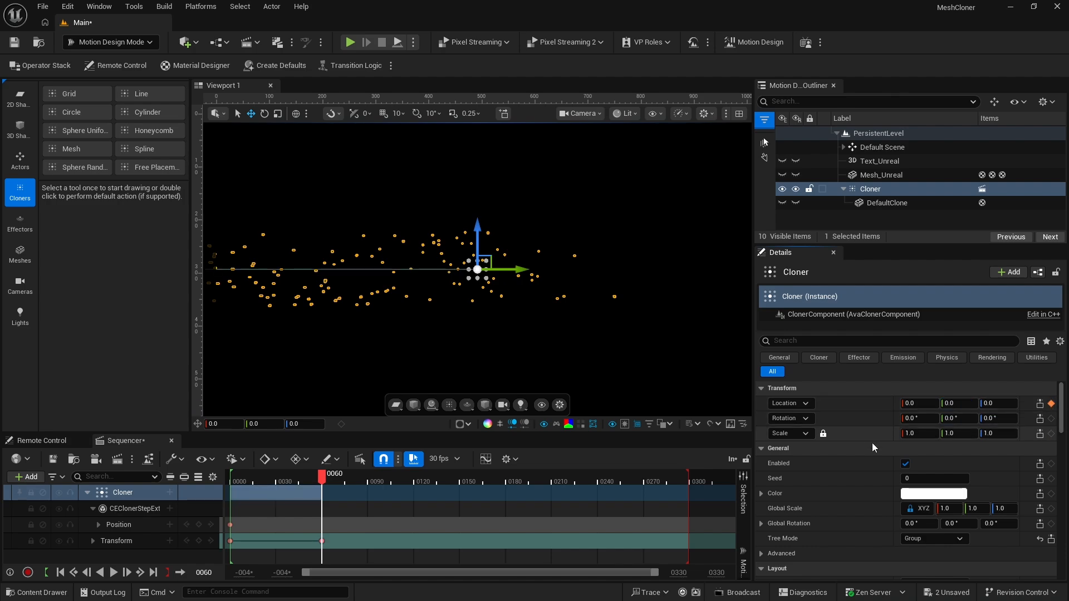
Set the Cloner's Step Position Y to 0 at frame 60 and add a keyframe for it
scroll(872, 442, "down", 3)
scroll(887, 465, "down", 3)
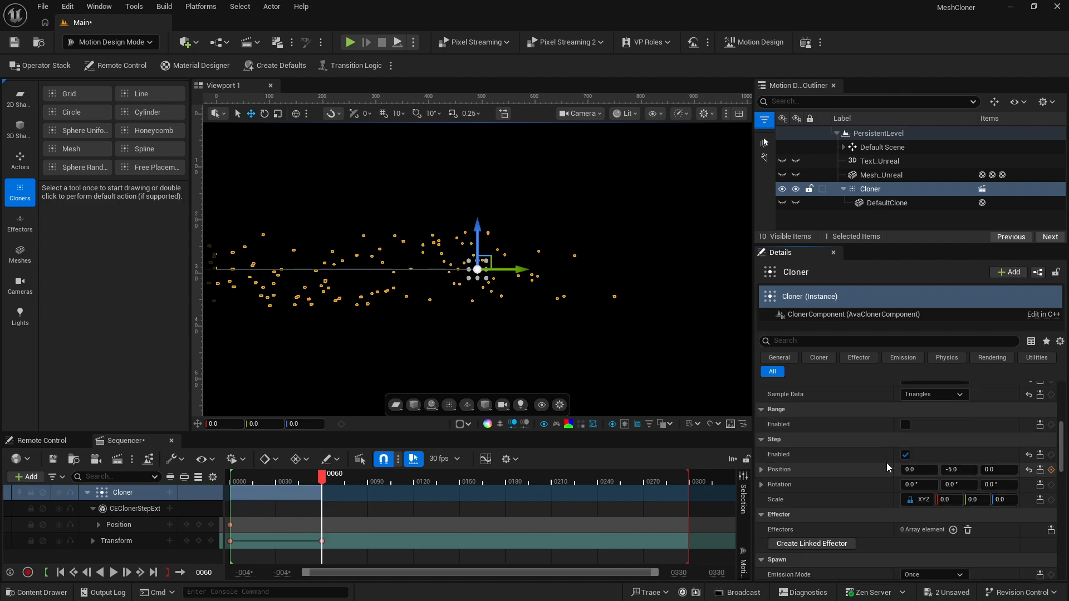
left_click(953, 470)
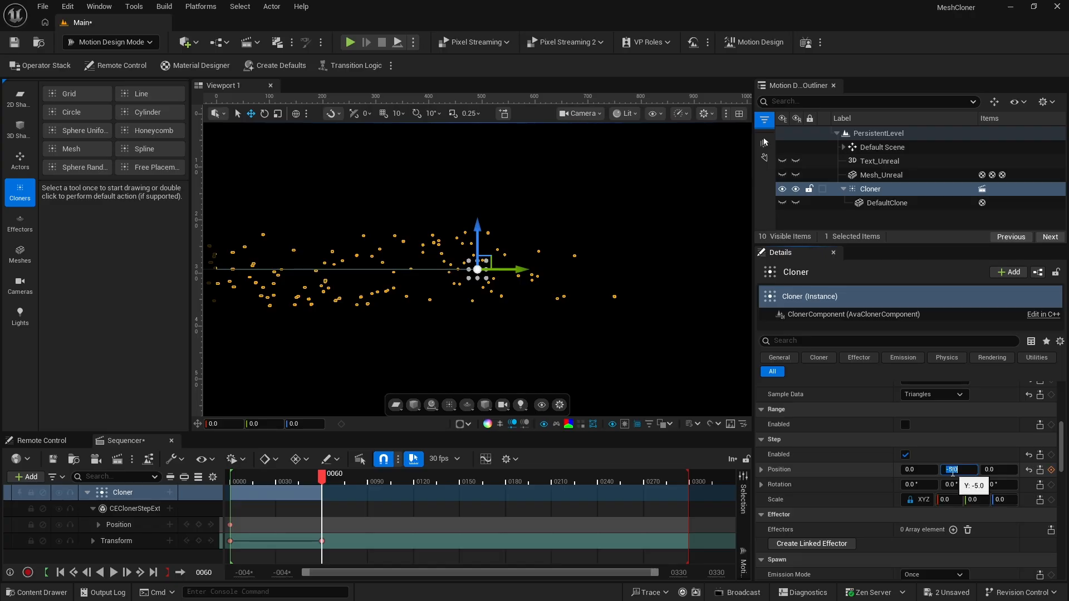
type("0")
key("Return")
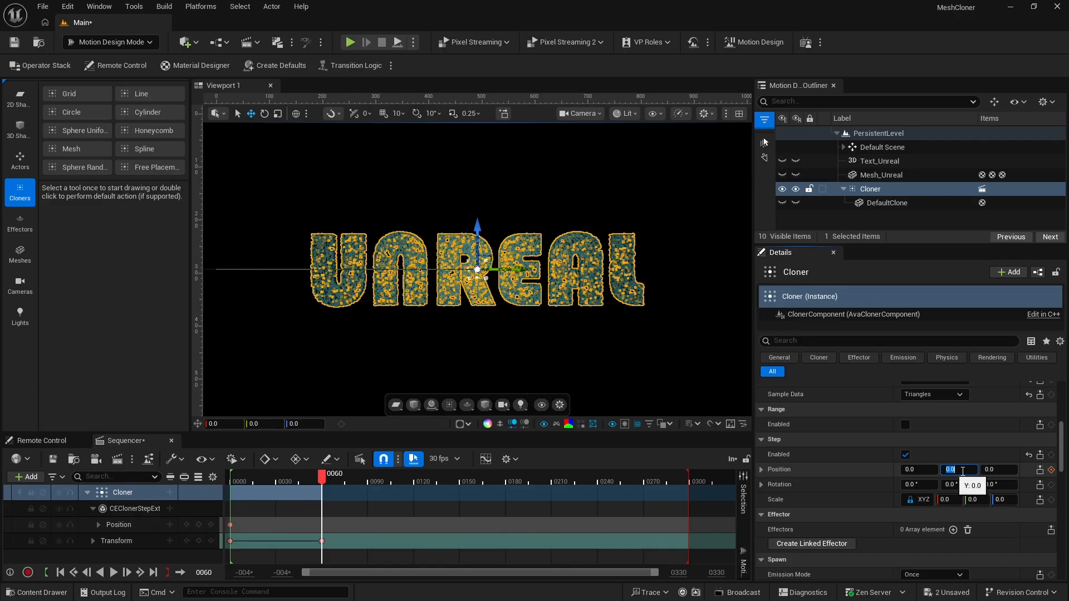
left_click(1051, 470)
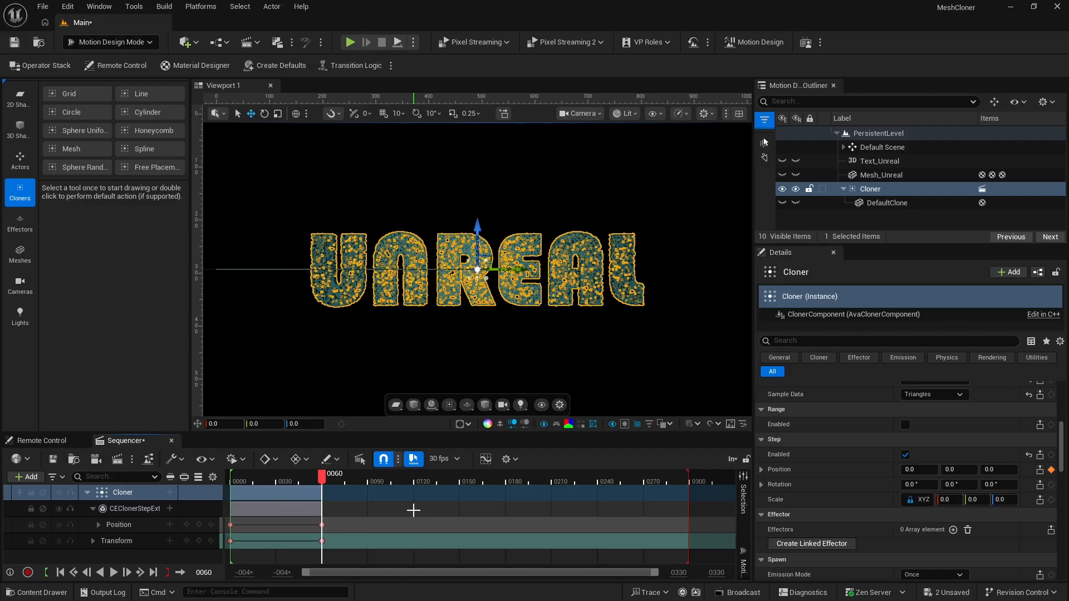
Play the sequence from the start to preview the clones flying in to form the text
key("Up")
key("space")
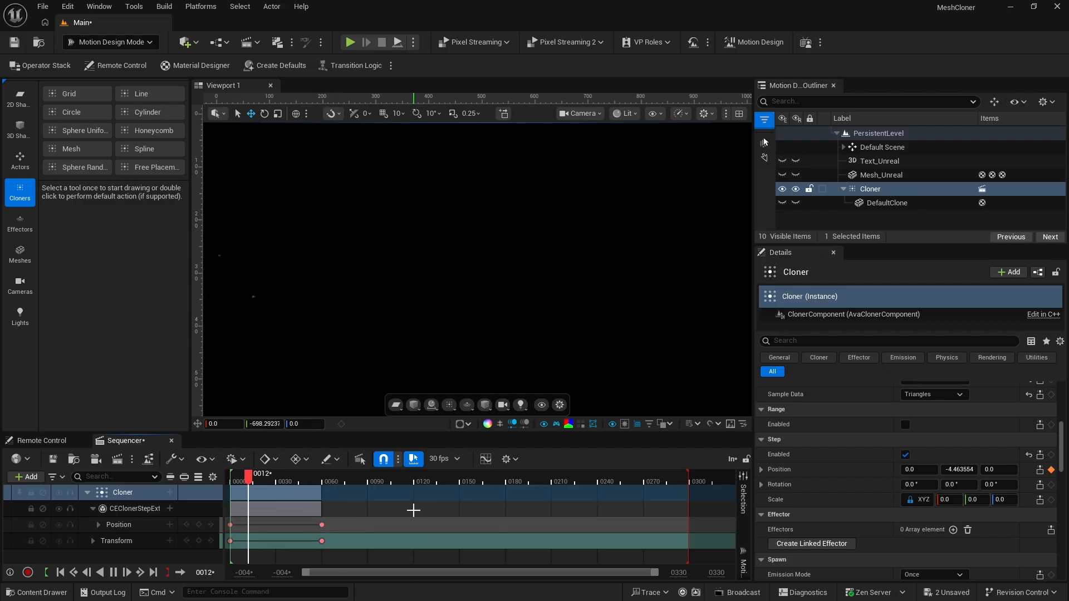
key("space")
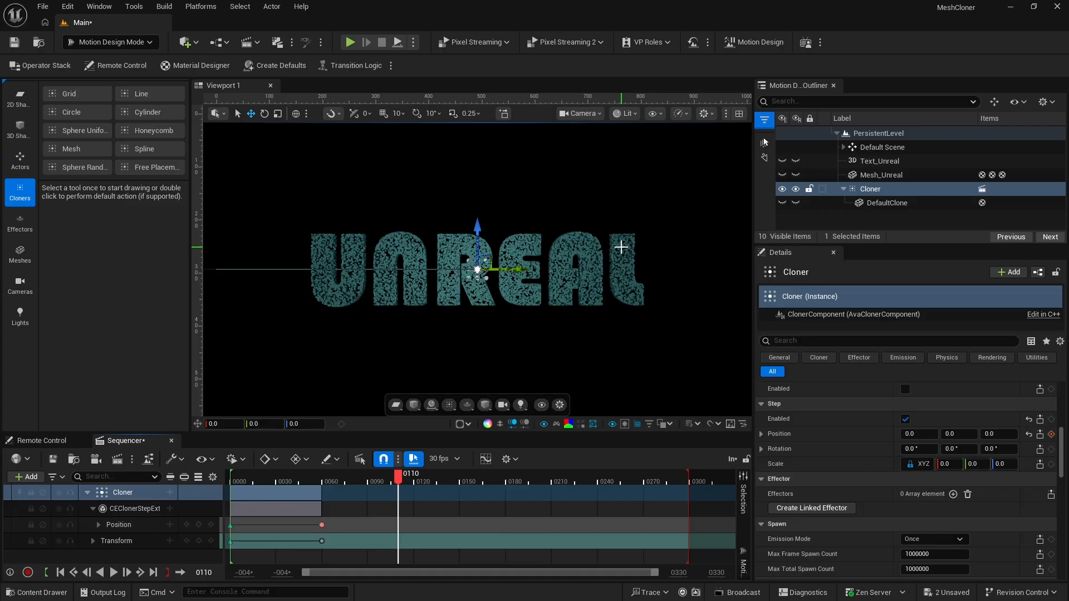
Create a linked effector for the Cloner and set the effector's Shape to Unbound
left_click(873, 190)
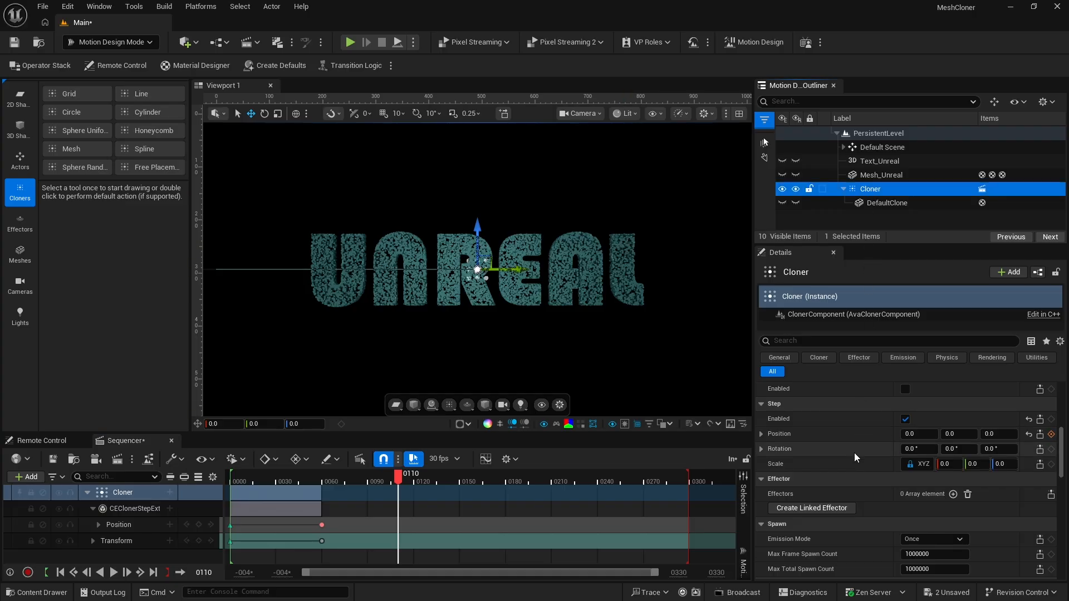
scroll(851, 456, "down", 1)
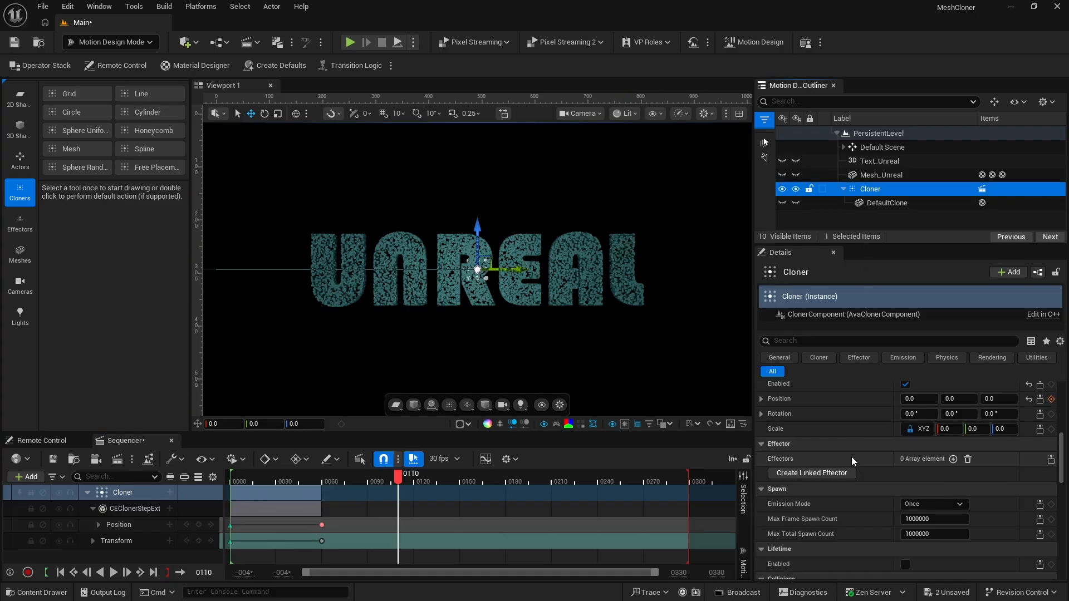
left_click(813, 473)
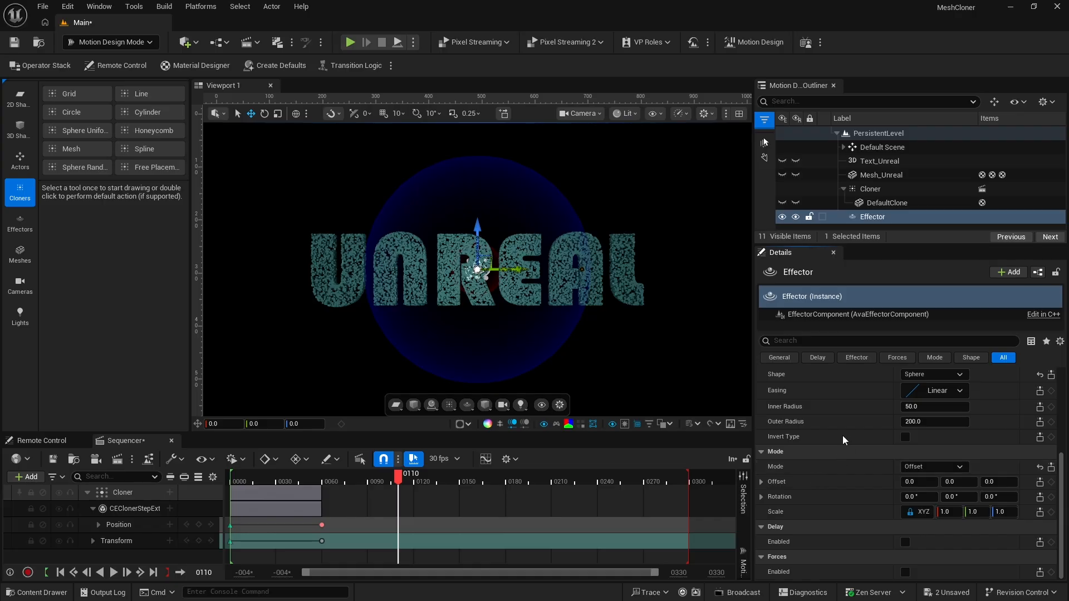
scroll(842, 435, "up", 1)
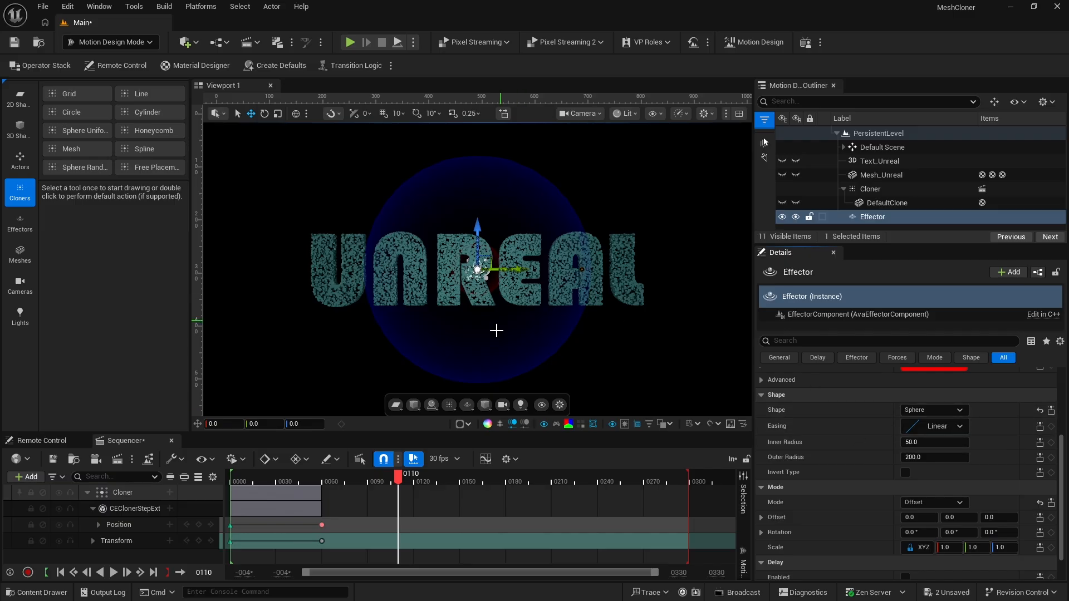
left_click(927, 410)
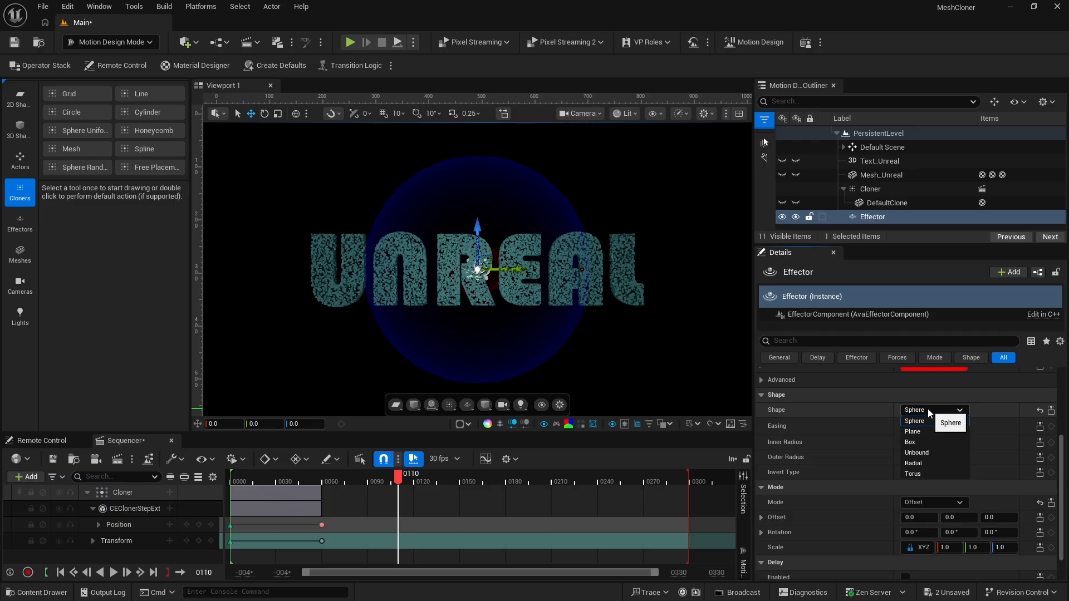
left_click(927, 452)
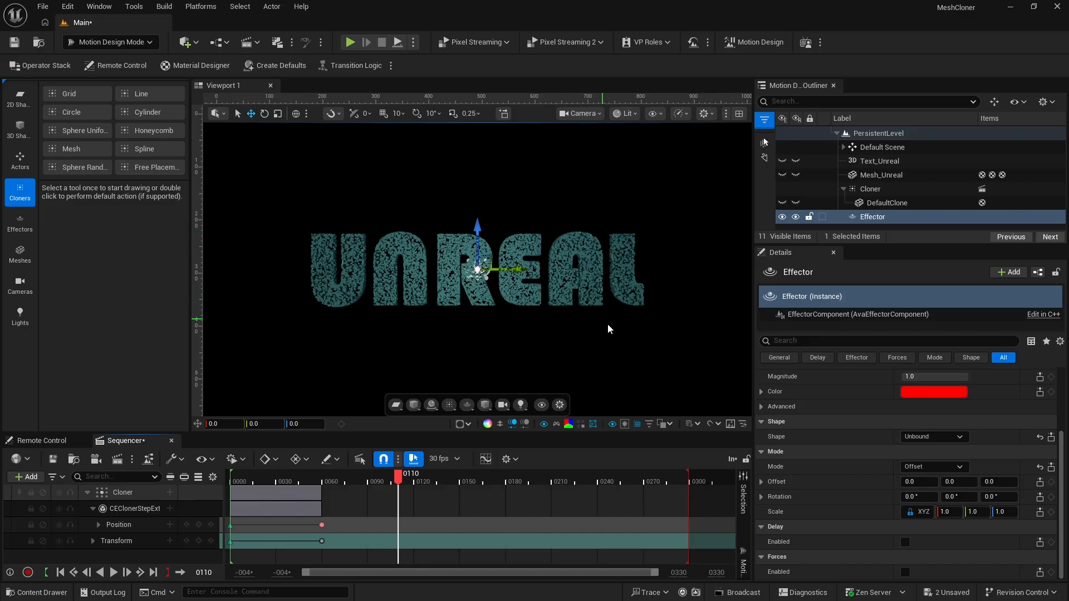
Switch the Effector's Mode to Procedural and set its Rotation Strength to 45° on all three axes
left_click(924, 466)
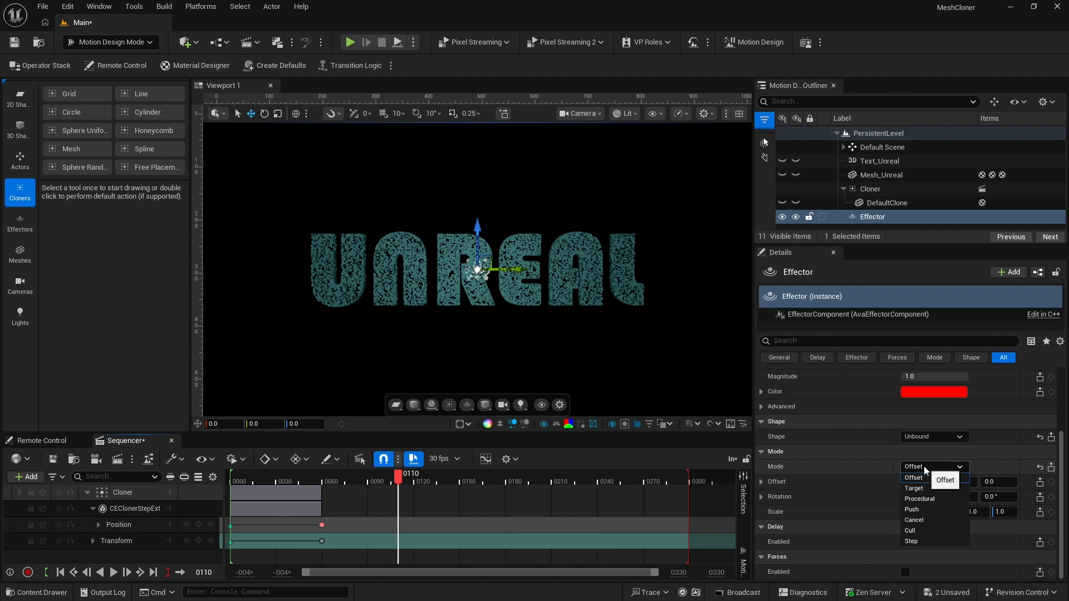
left_click(930, 500)
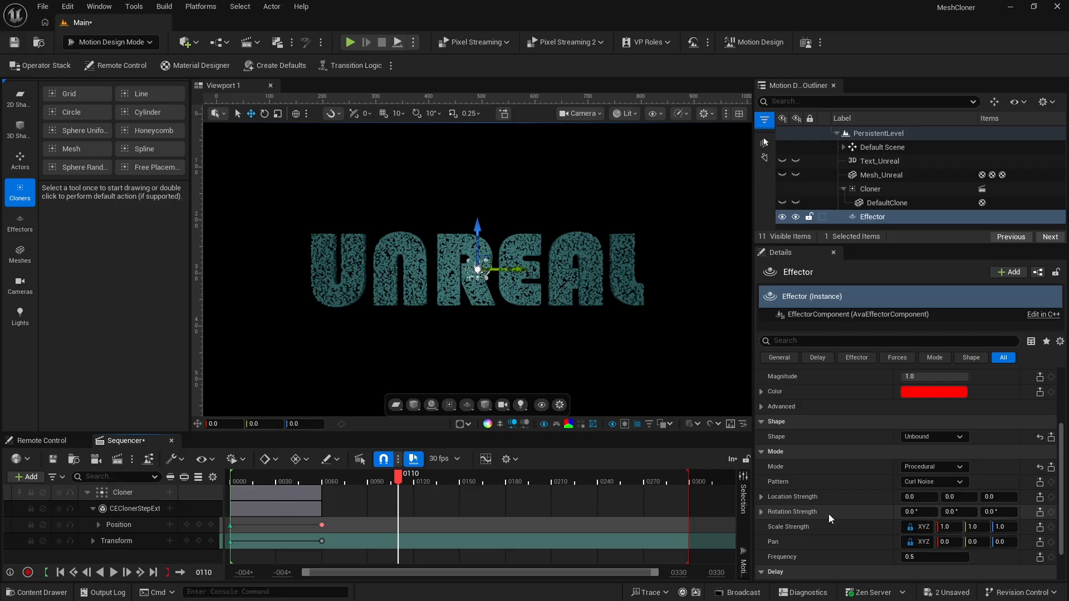
left_click(914, 512)
type("45")
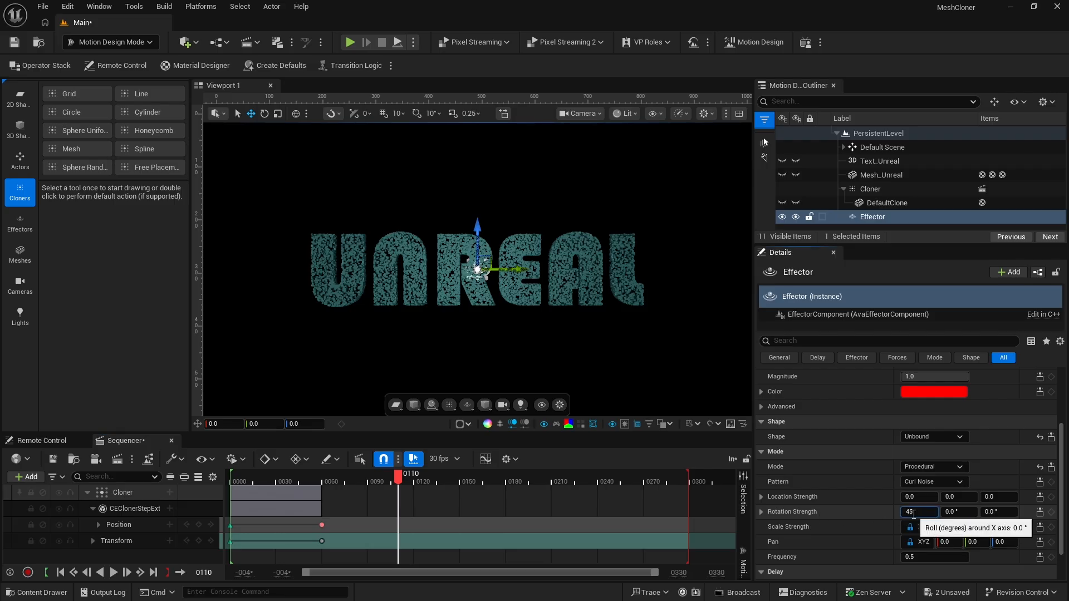
key("Tab")
type("45")
key("Tab")
type("45")
key("Tab")
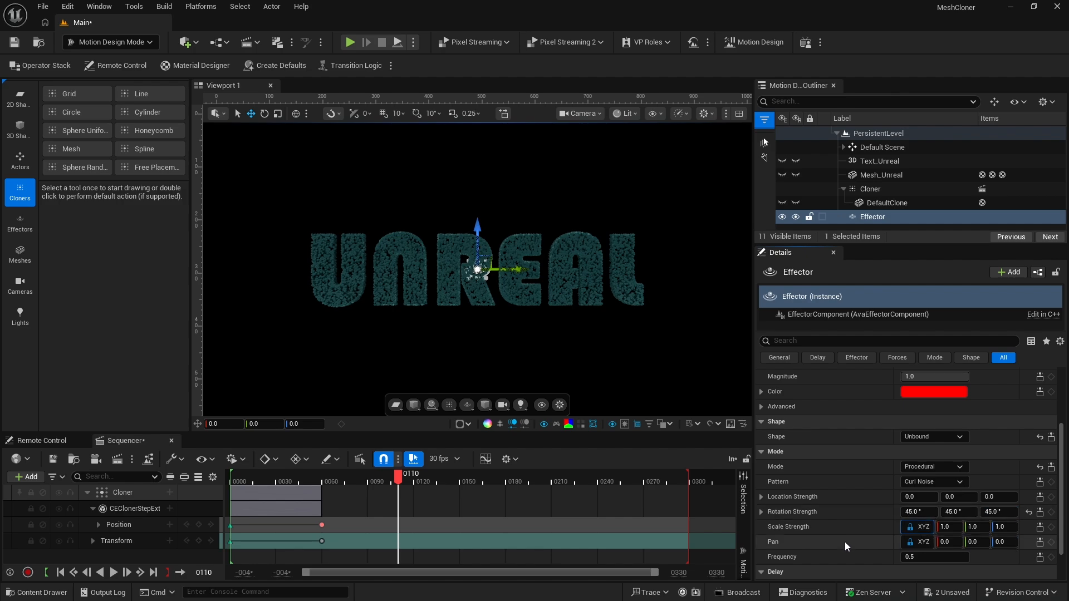
Set the Effector's Pan to 50 on all axes and its Frequency to 5, trying a Frequency of 2 first
left_click(946, 542)
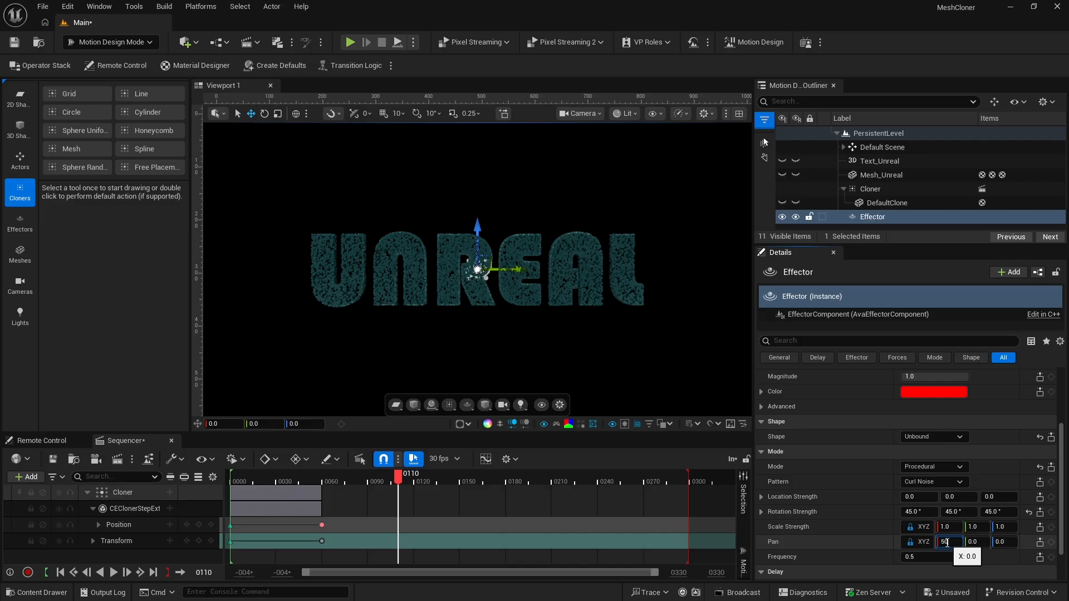
type("50")
key("Tab")
left_click(913, 556)
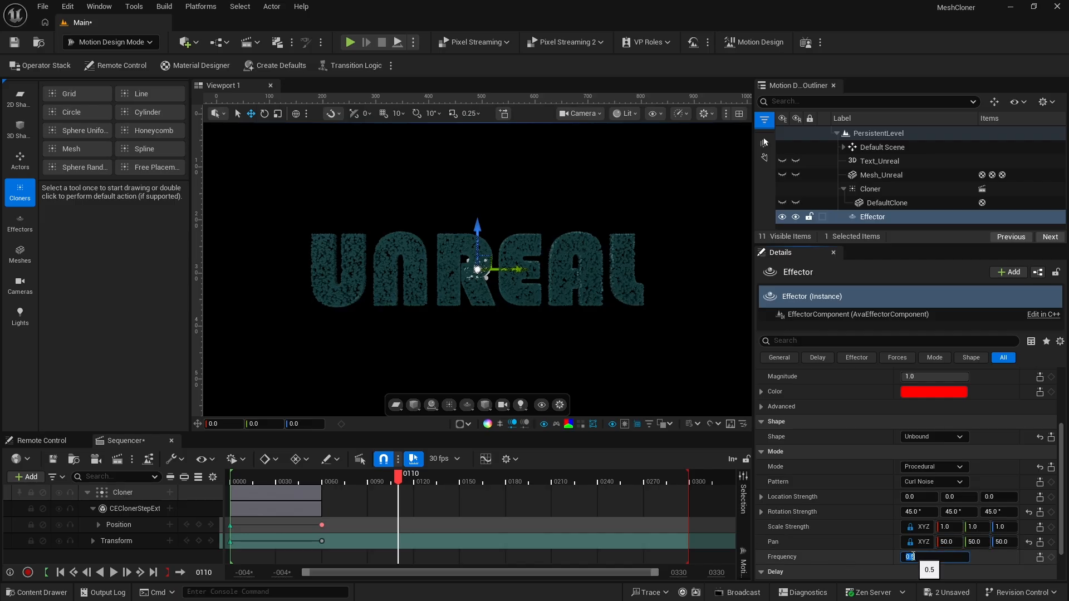
type("2")
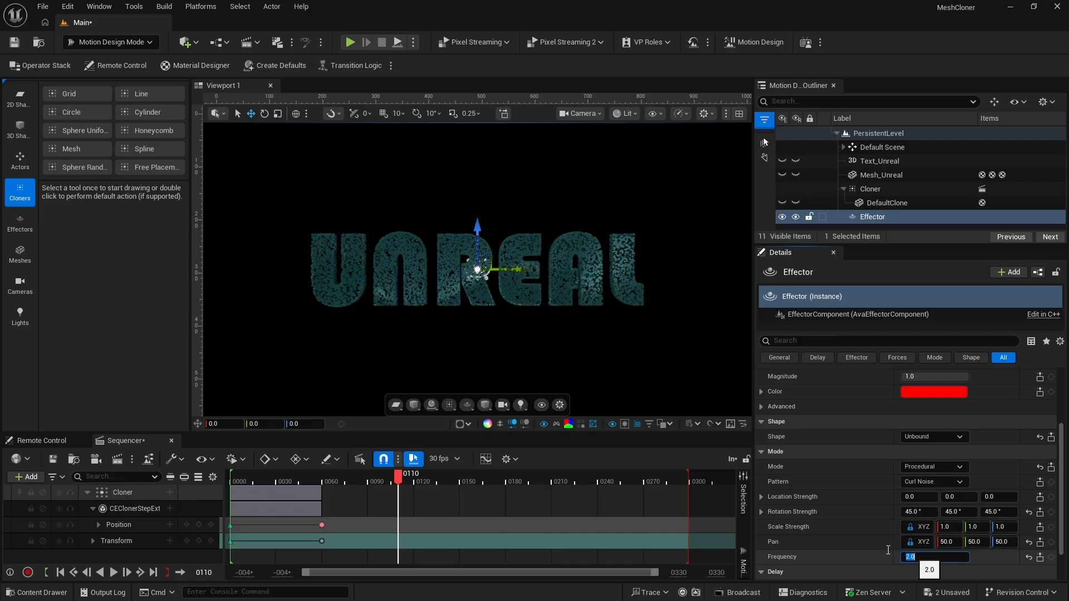
key("Return")
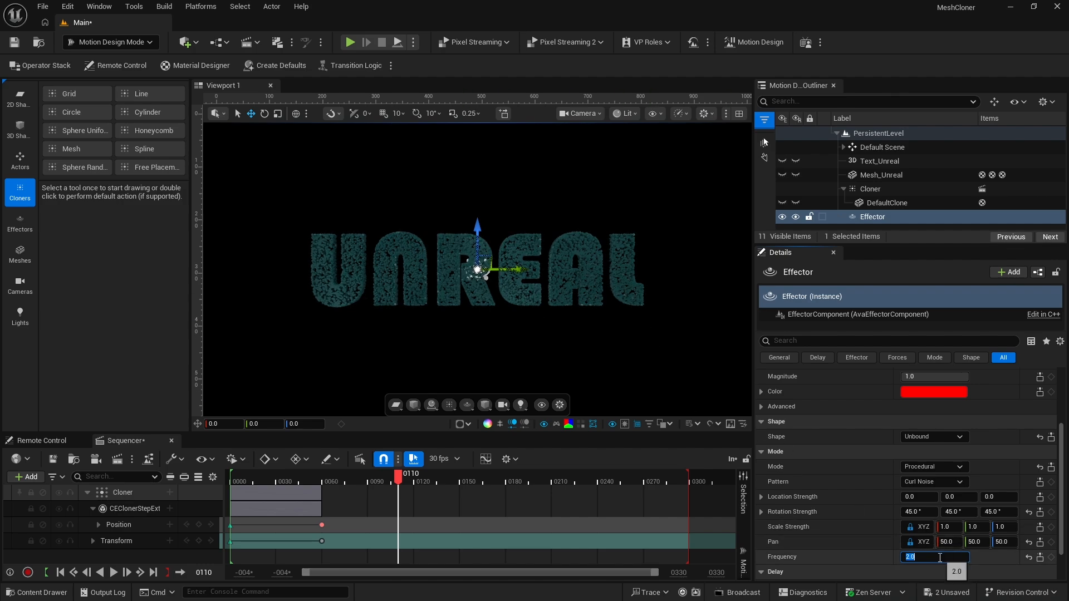
type("5")
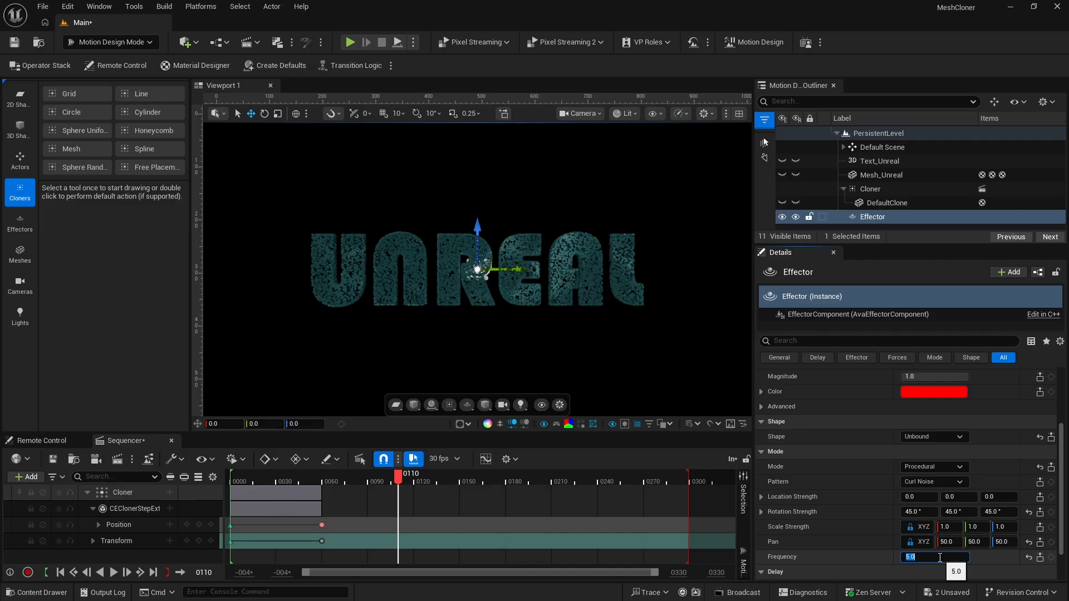
key("Return")
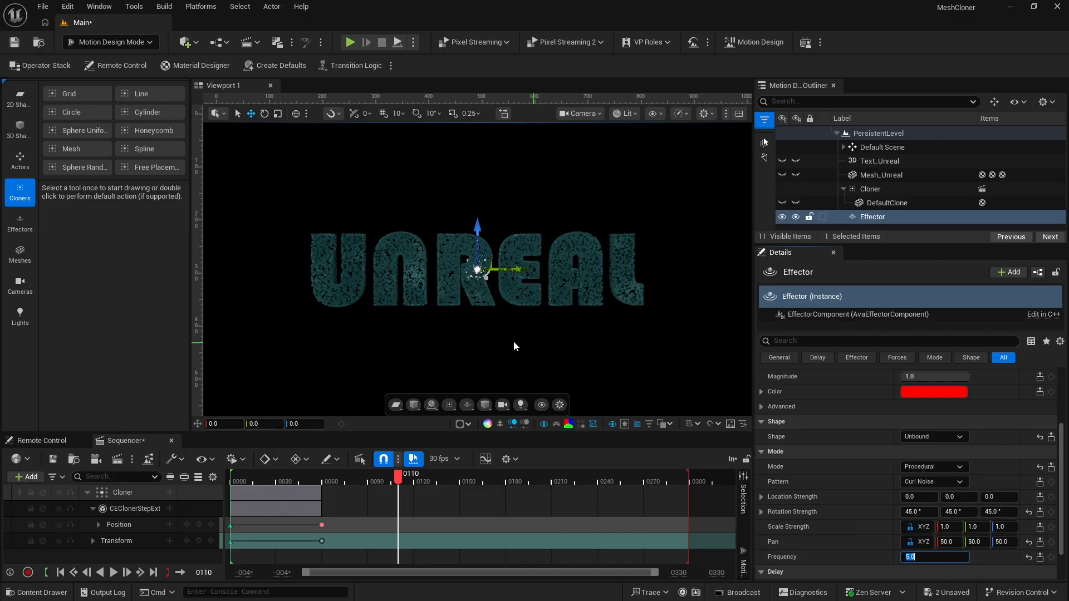
Replay the sequence from frame 0 to review the fly-in together with the Effector's procedural rotation
left_click(546, 471)
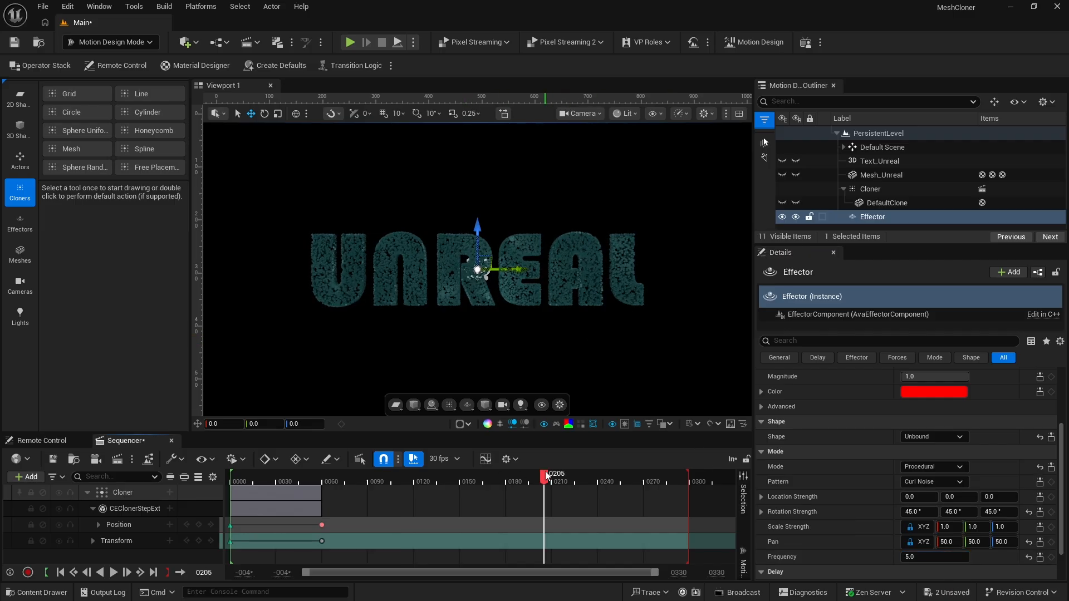
key("Up")
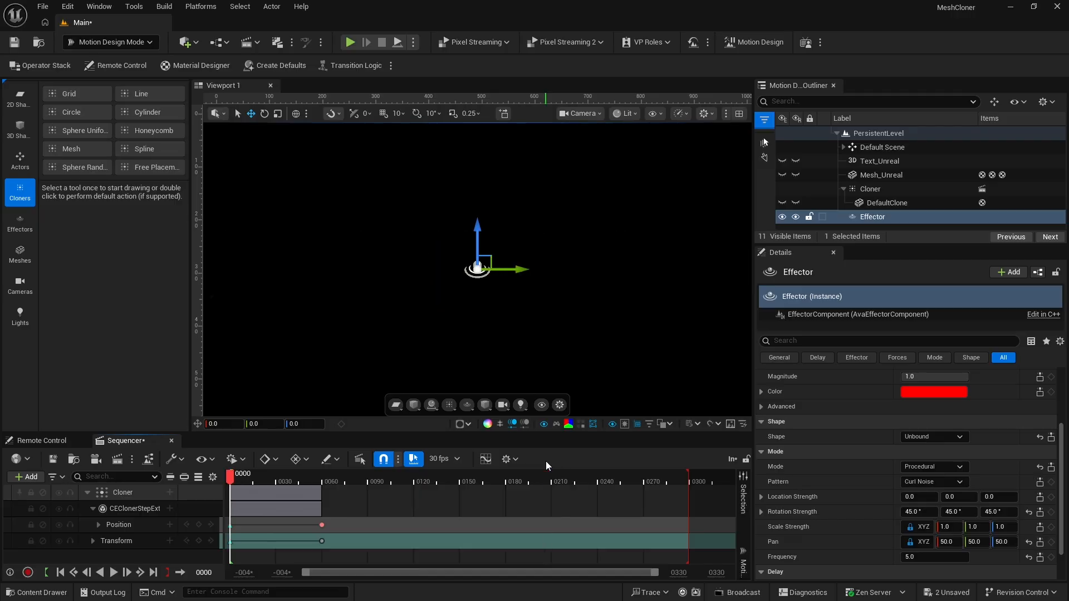
key("space")
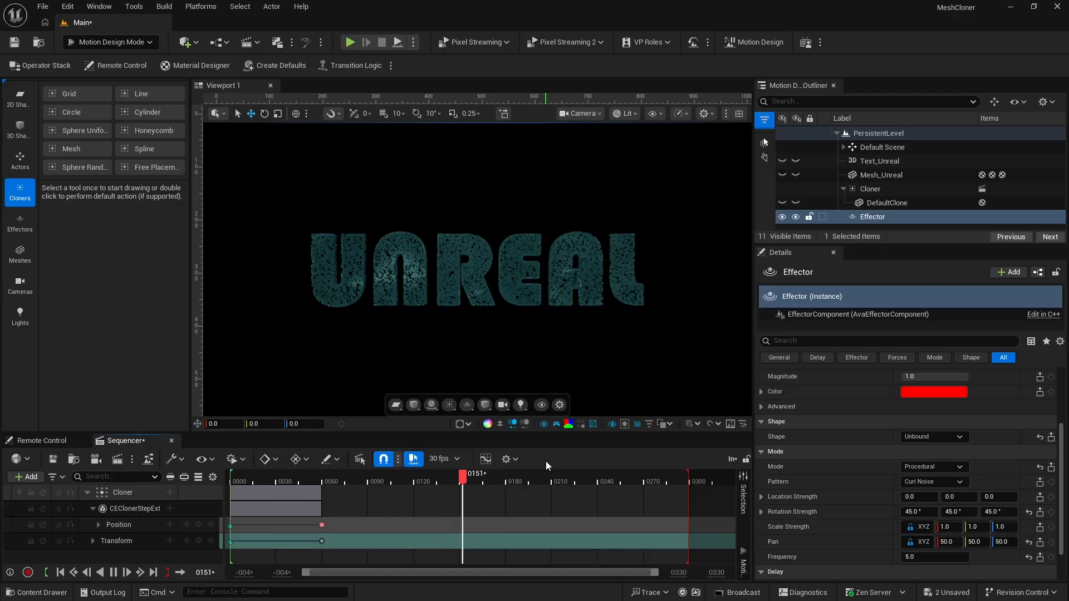
key("space")
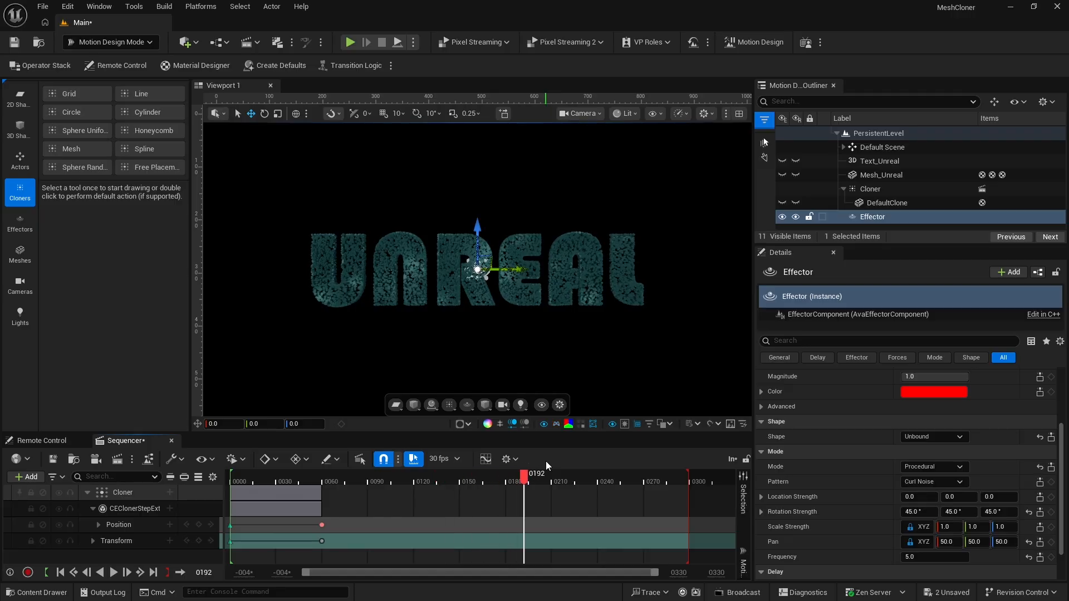
Add hold keyframes for the Cloner's step Position and Transform at frame 90
left_click_drag(365, 478, 369, 477)
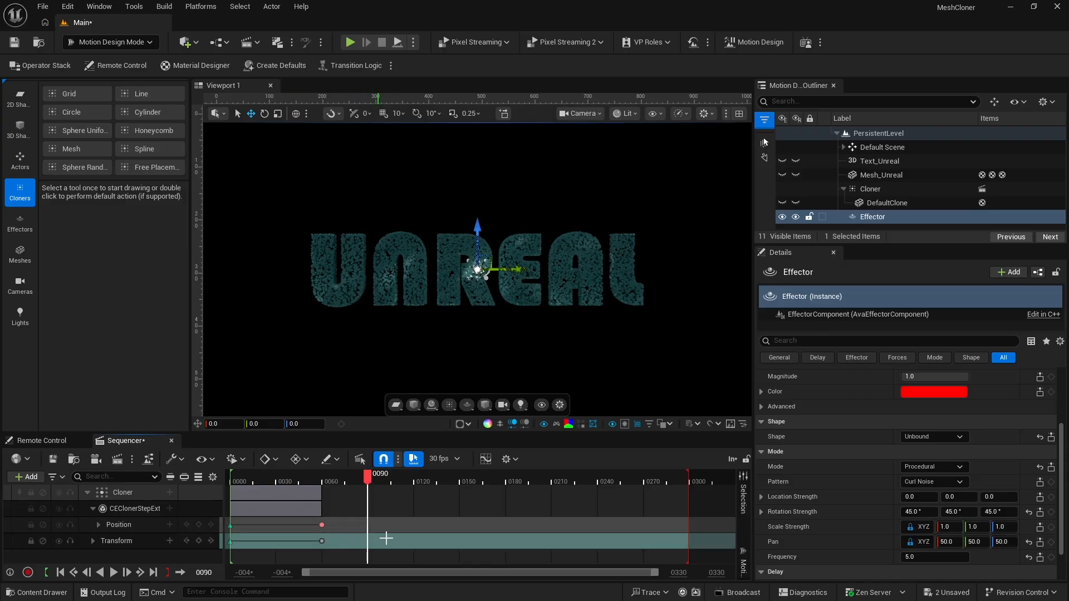
left_click(198, 525)
left_click(199, 541)
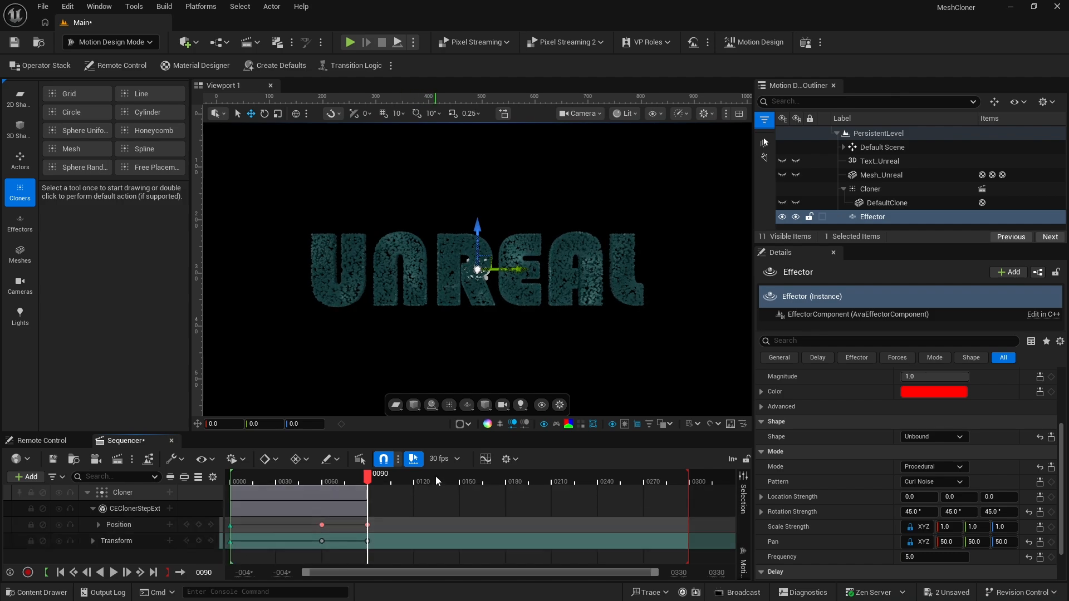
At frame 120, set the Cloner's step Position Y to 2.0 and add a keyframe for it
left_click(415, 478)
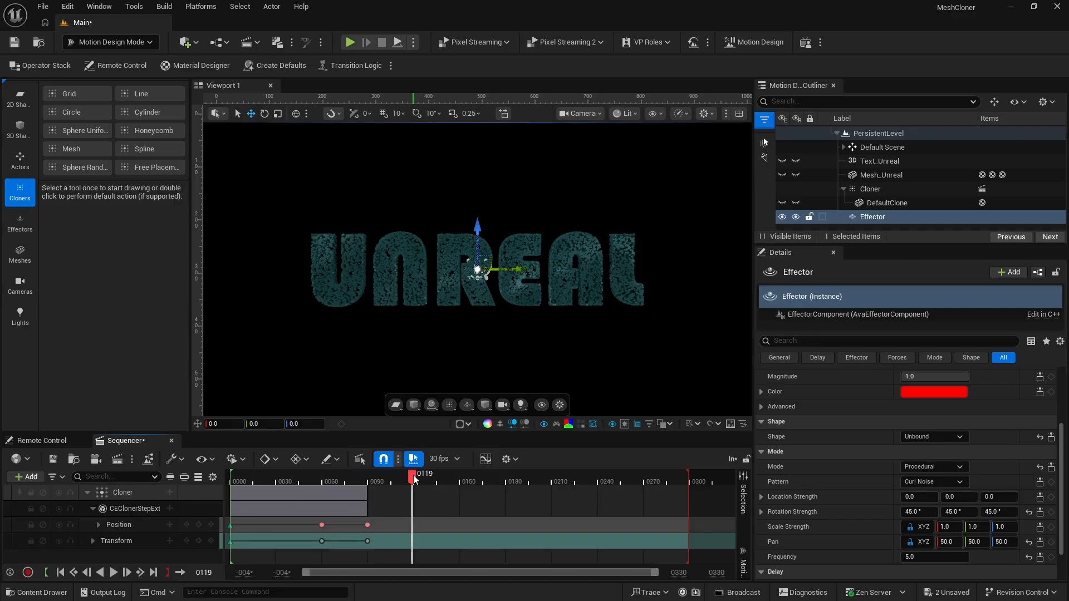
left_click_drag(413, 475, 416, 478)
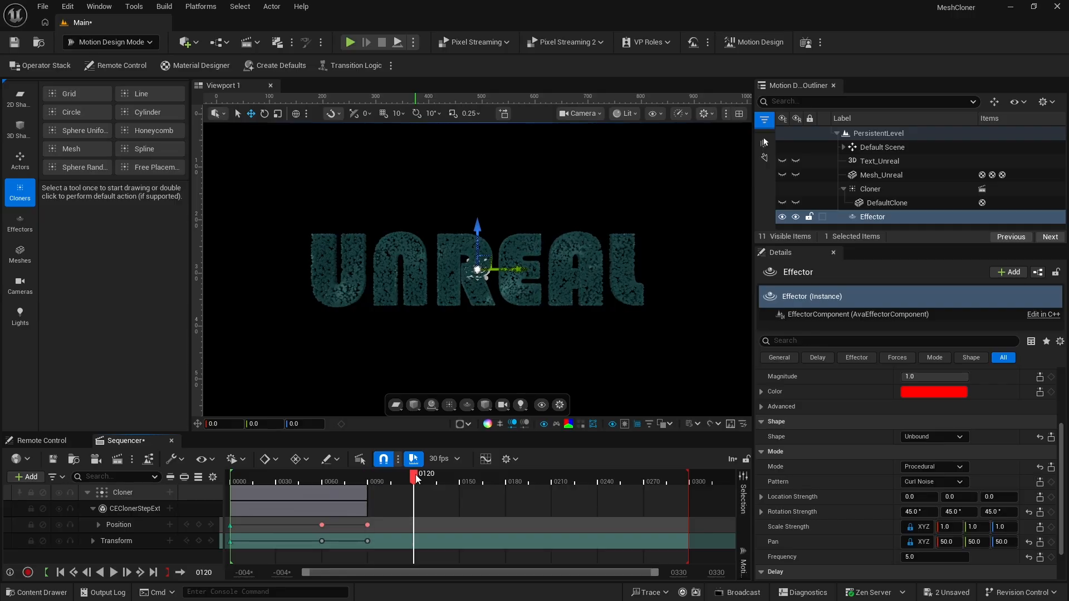
left_click(868, 189)
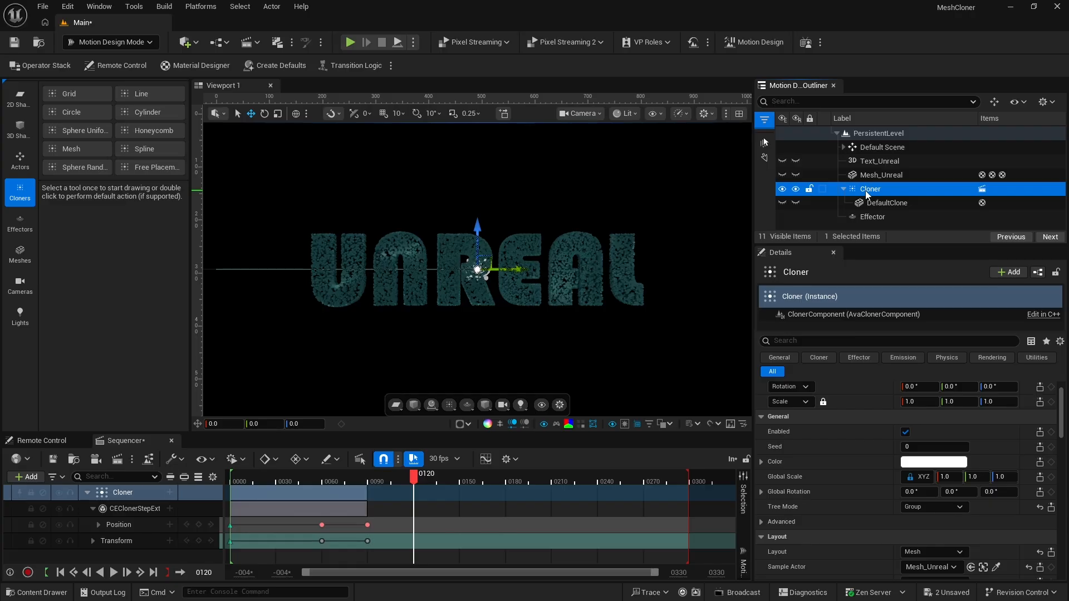
left_click(867, 189)
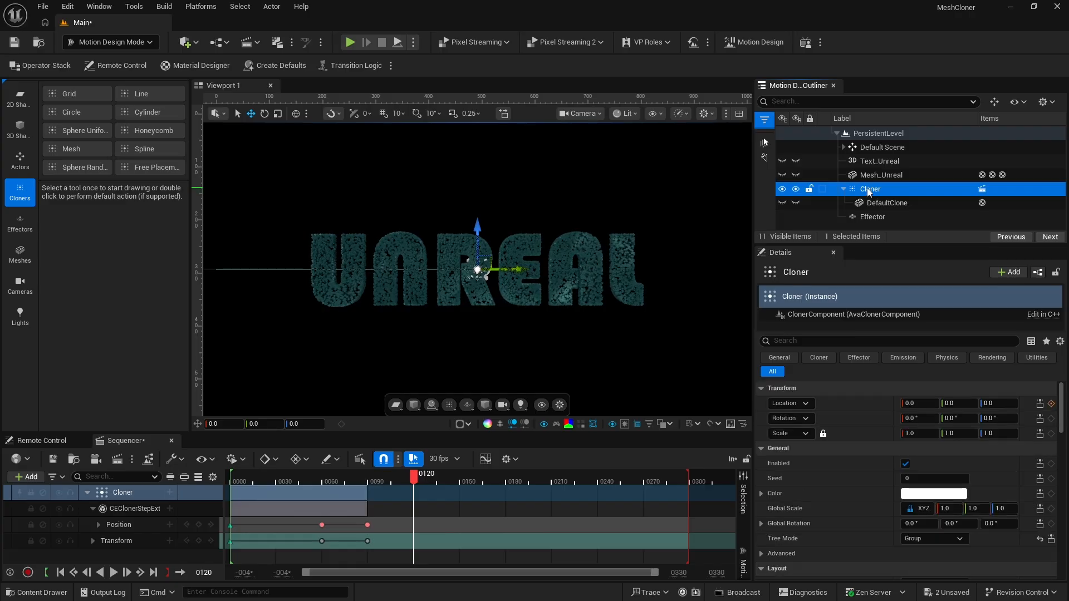
scroll(868, 478, "down", 3)
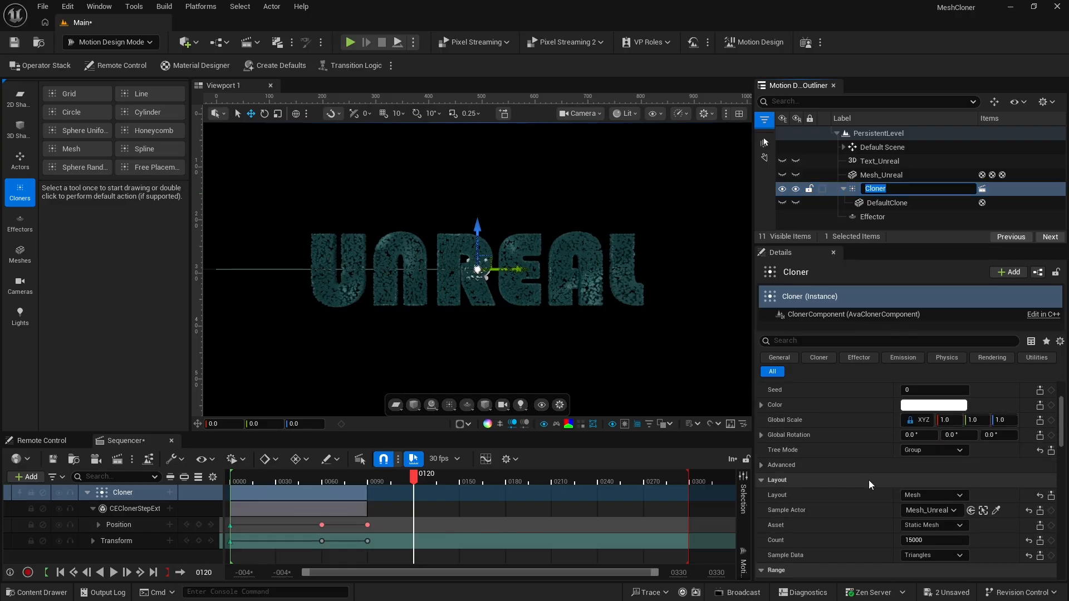
scroll(869, 480, "down", 5)
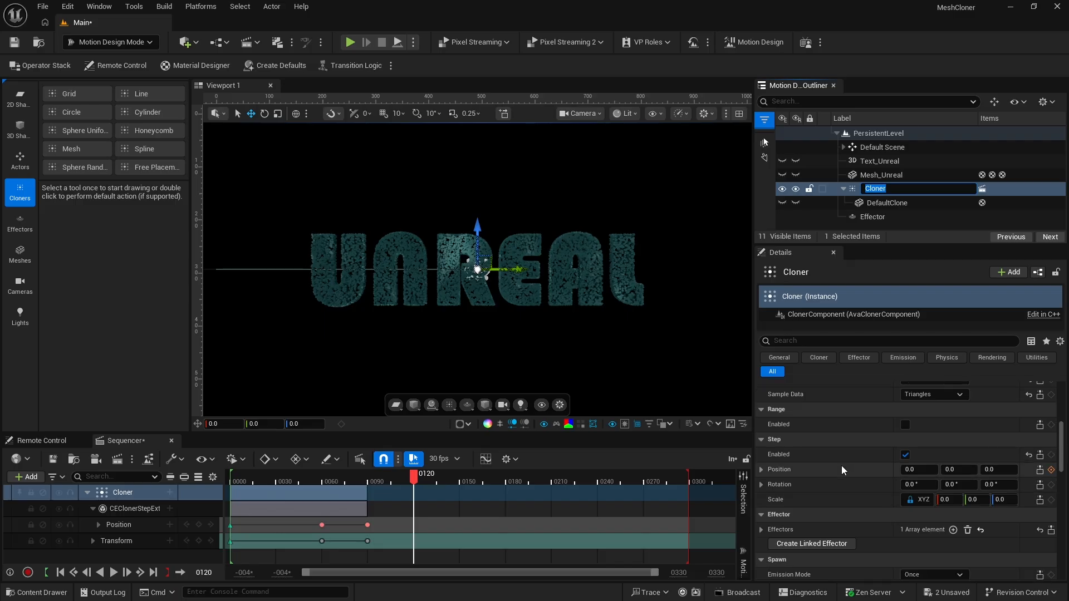
left_click(951, 471)
left_click_drag(951, 469, 966, 469)
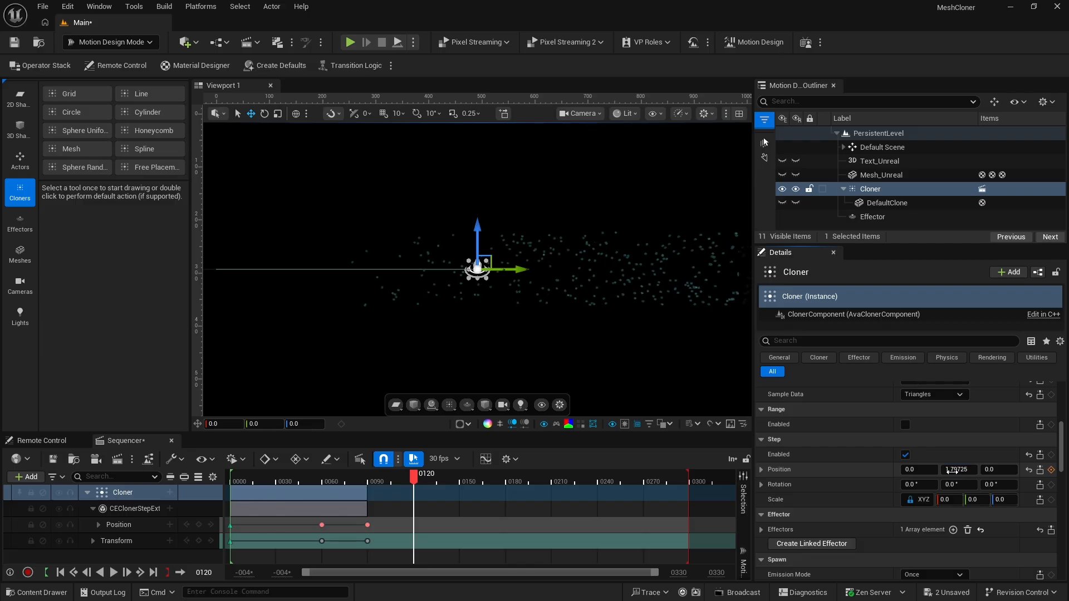
left_click(953, 472)
key("Return")
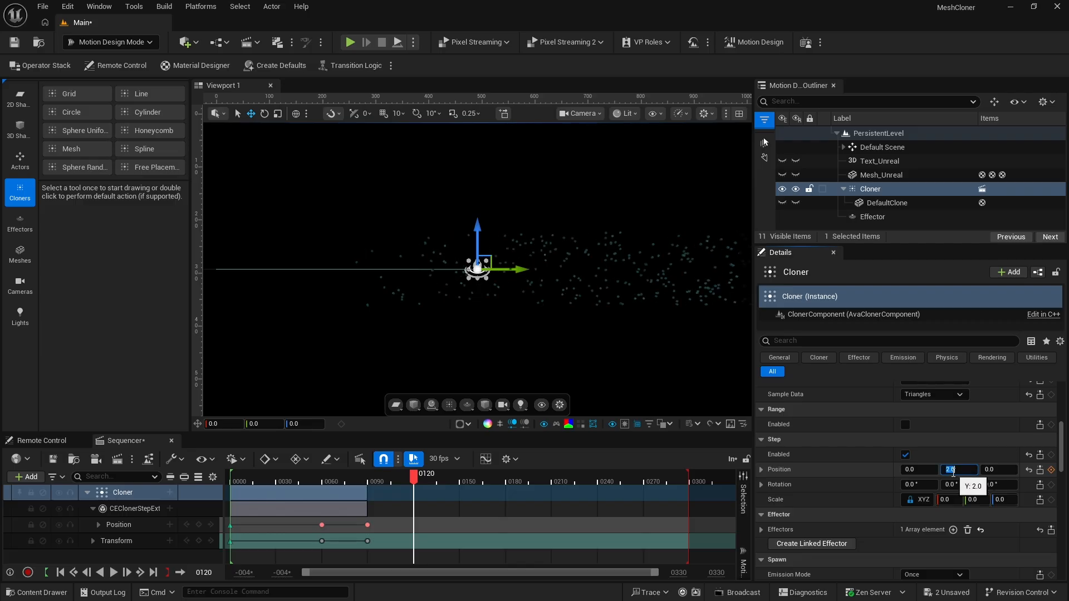
left_click(1050, 470)
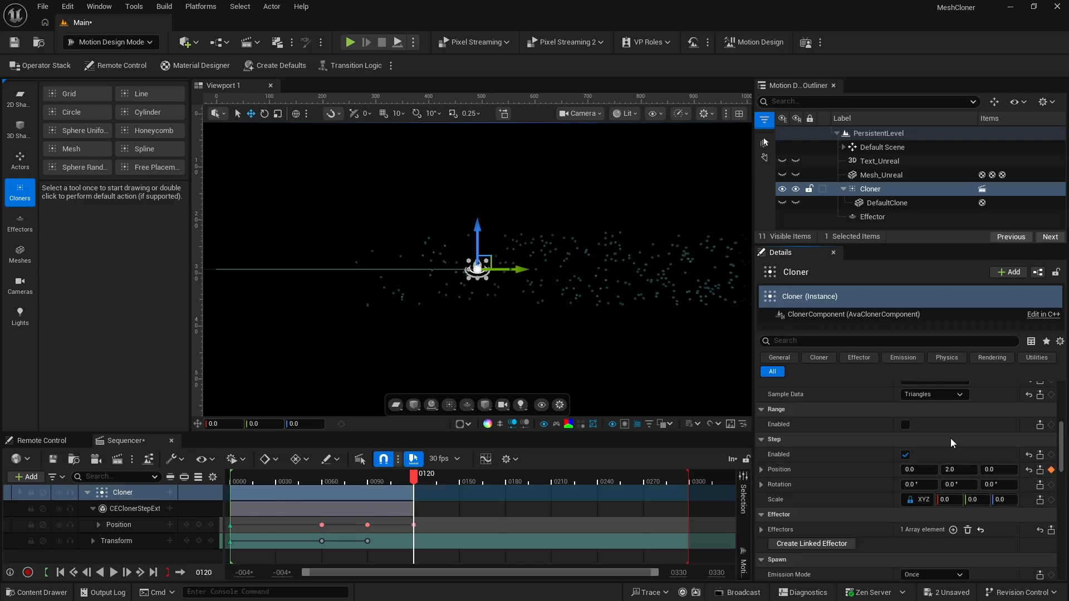
Set the Cloner's Location Y to 763 and add a Location keyframe at frame 120
scroll(949, 455, "up", 3)
scroll(949, 460, "up", 5)
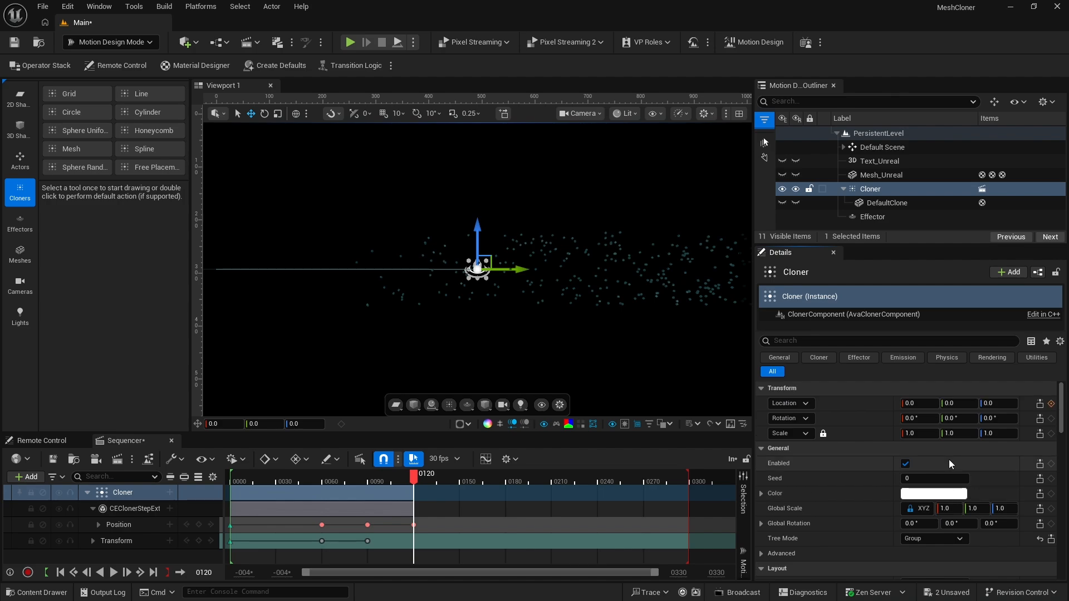
left_click_drag(949, 404, 1044, 405)
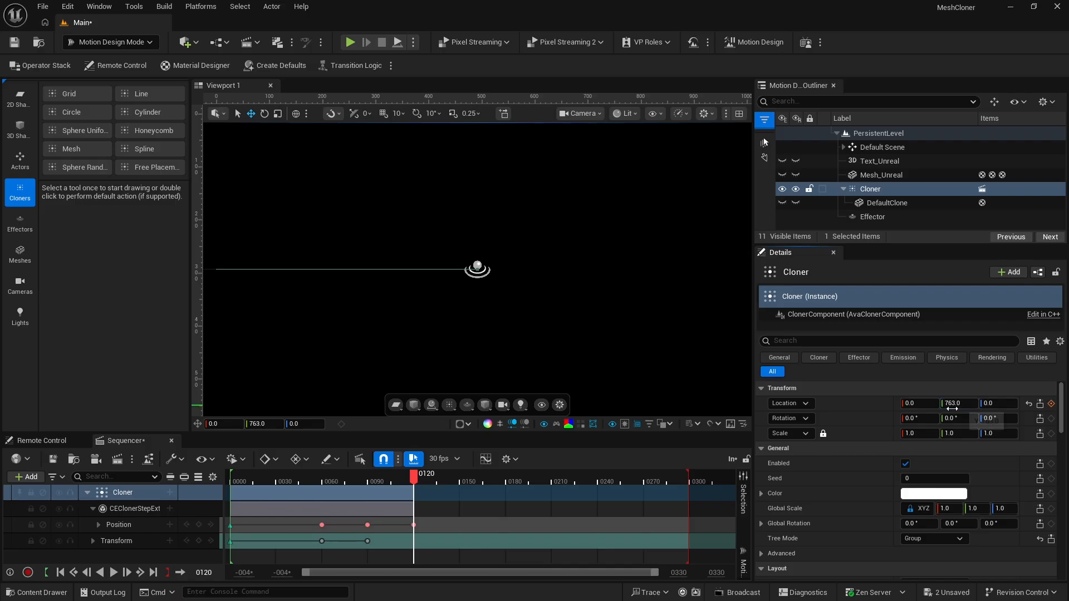
left_click(1051, 404)
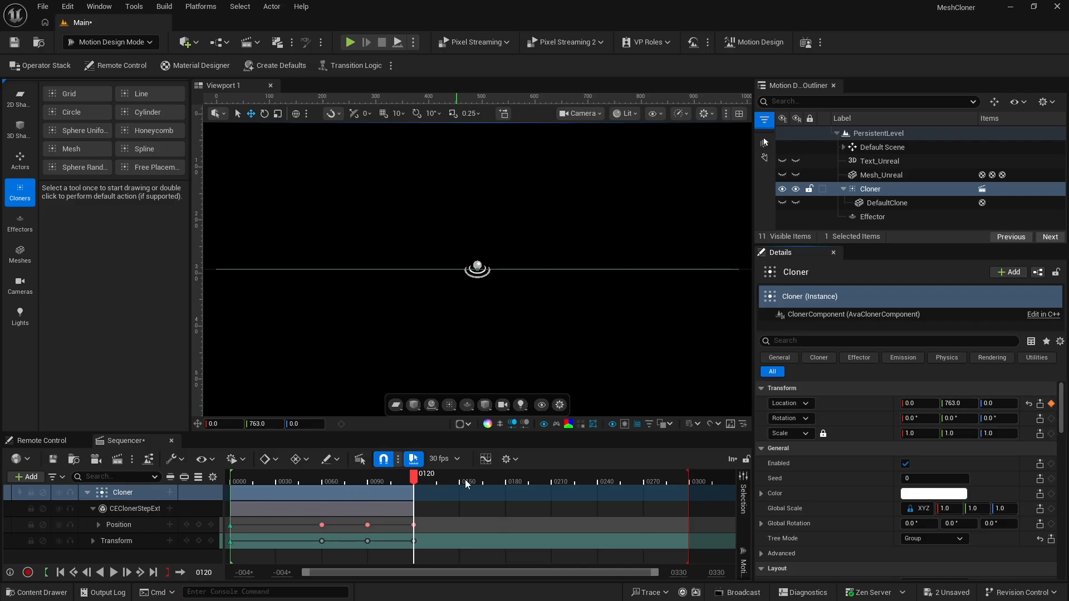
Replay the sequence from the start to review the clones' fly-in and fly-out
left_click(446, 475)
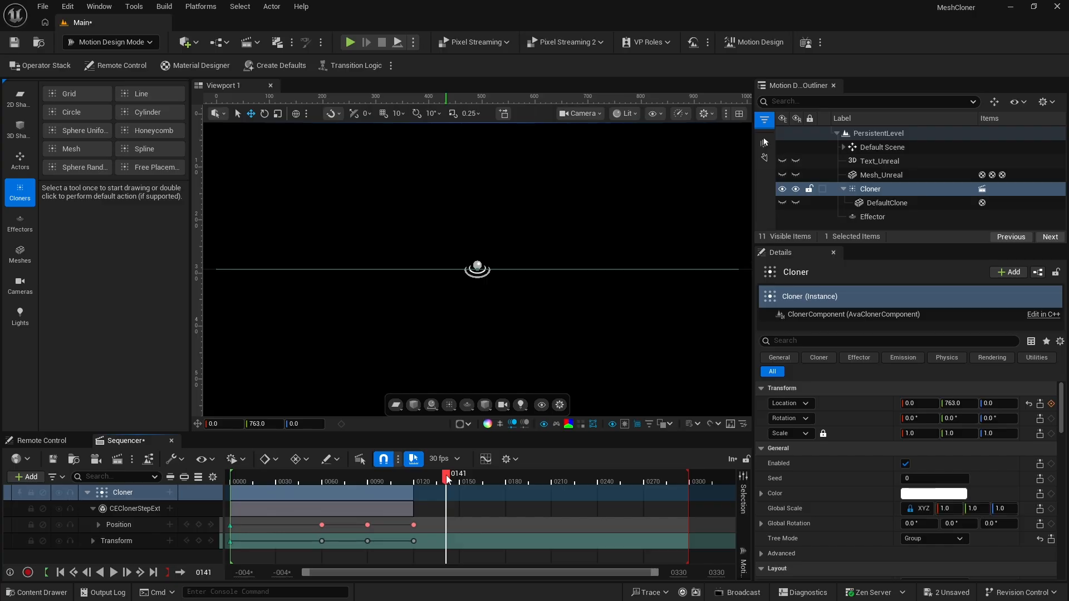
key("Up")
key("space")
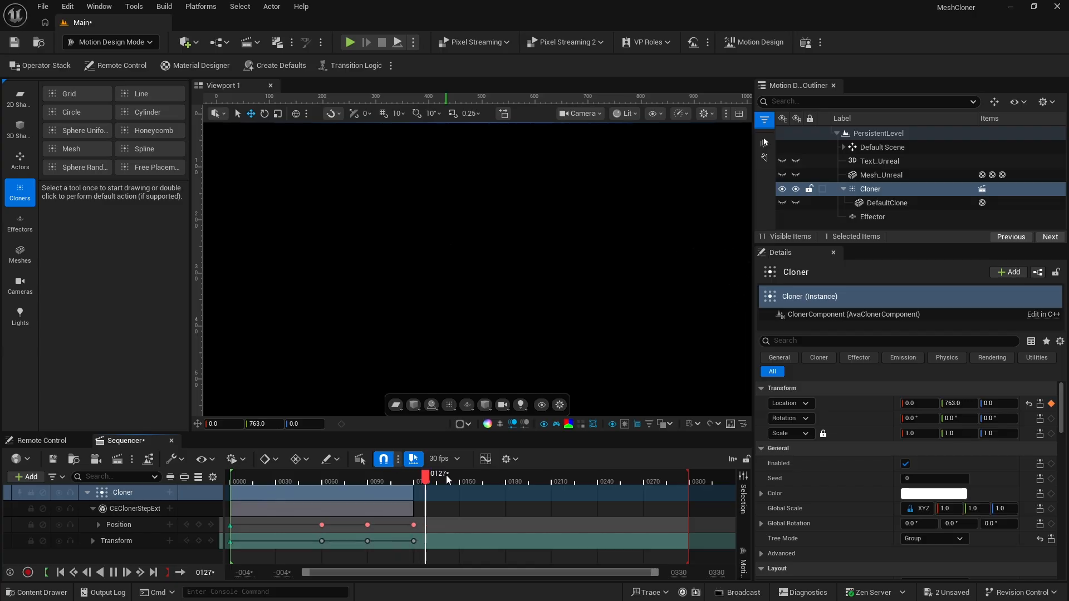
left_click(446, 476)
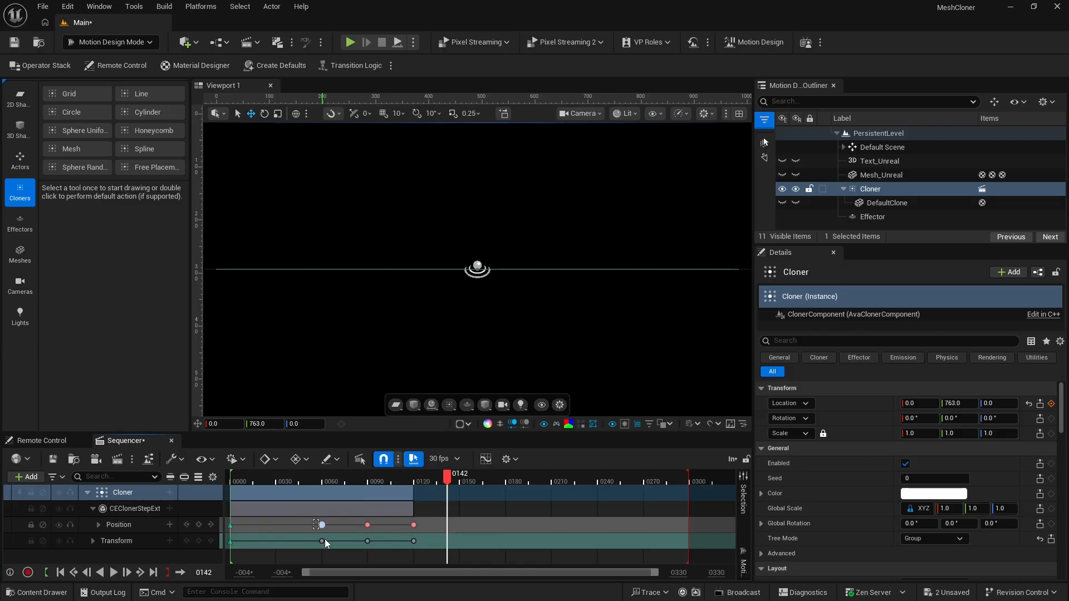
Shift all Position and Transform keyframes after the first about 15 frames earlier, and replay the sequence to check the timing
left_click_drag(325, 539, 430, 552)
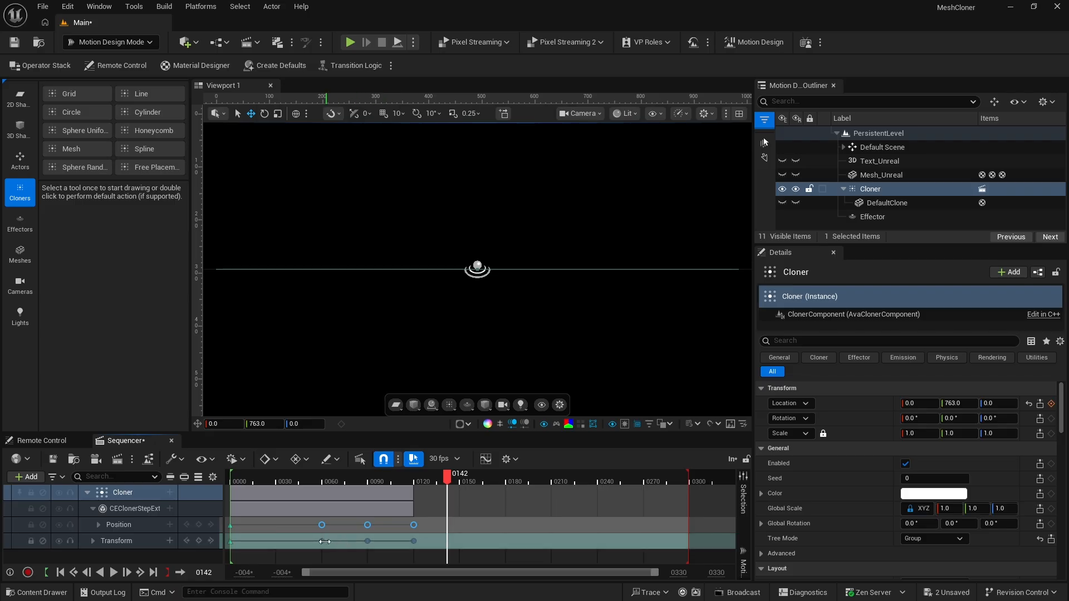
left_click_drag(322, 541, 299, 543)
left_click_drag(235, 475, 225, 478)
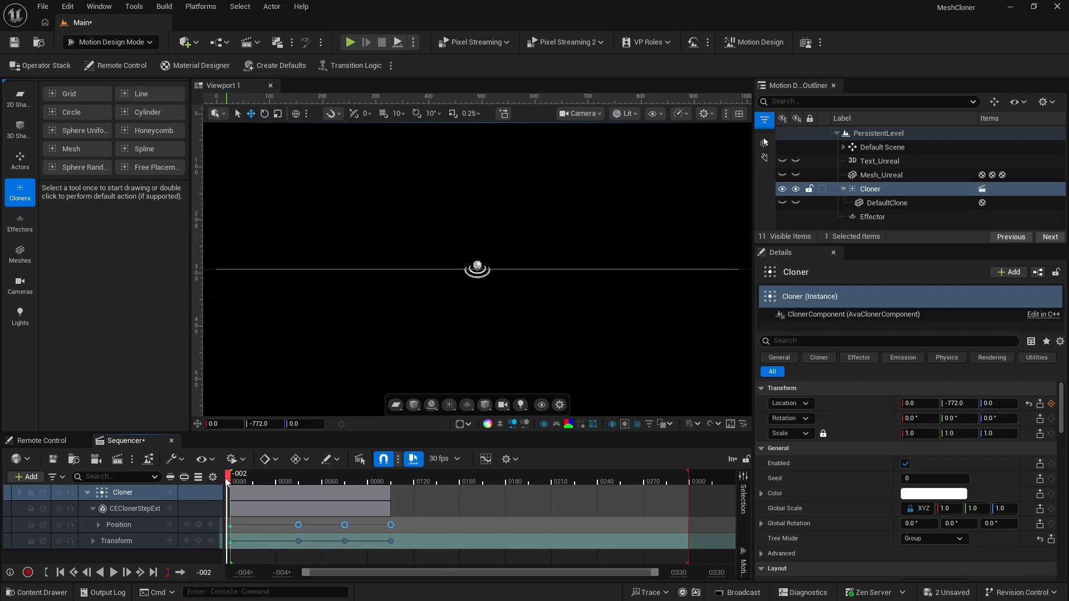
key("space")
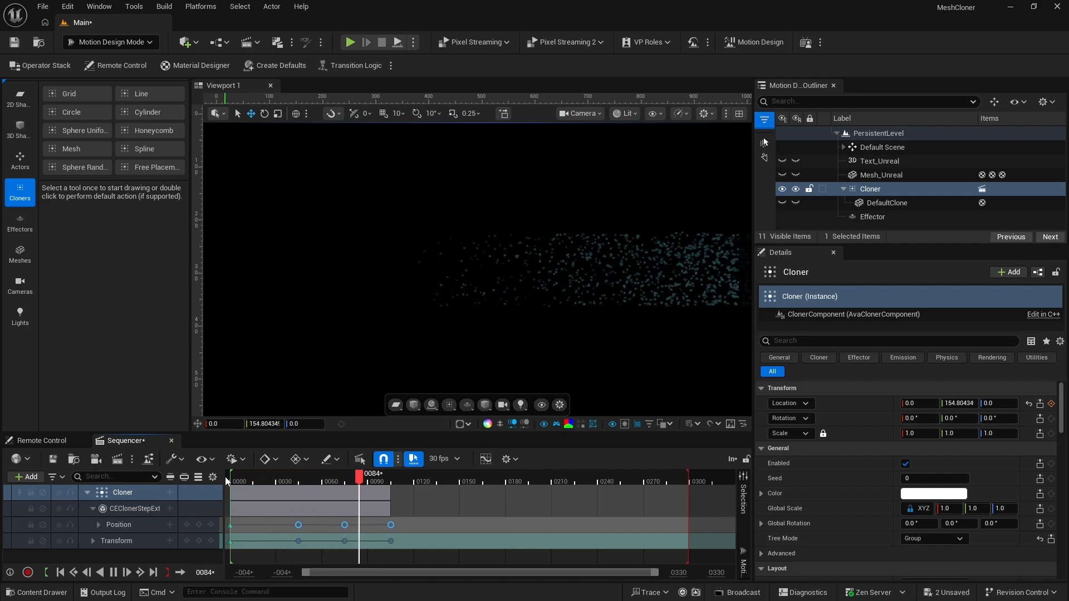
key("space")
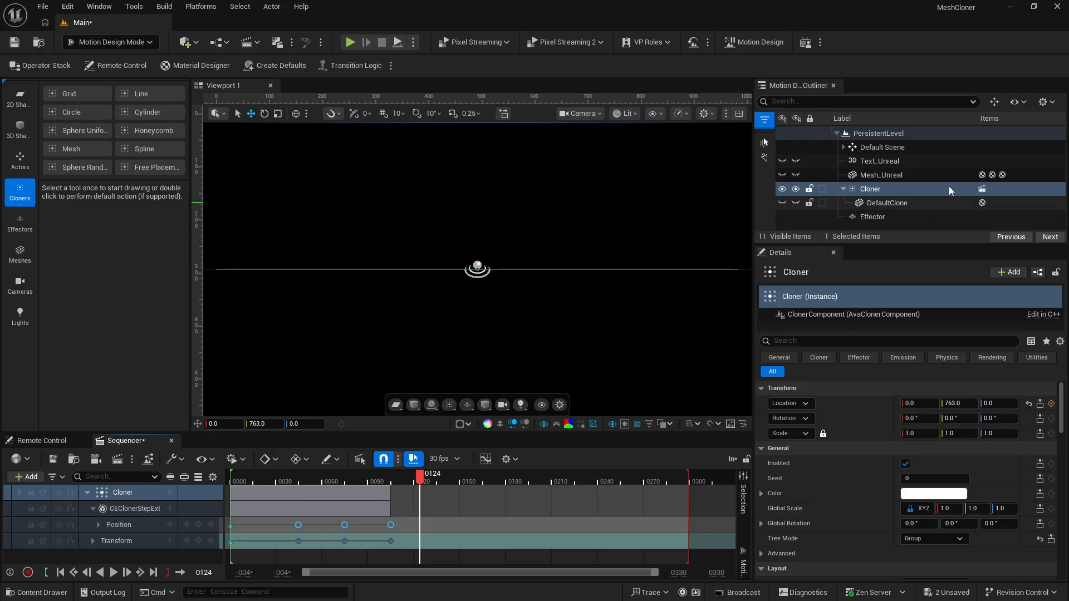
Rename the Cloner as Cloner_Unreal and the Effector as Effector_Unreal
left_click(842, 189)
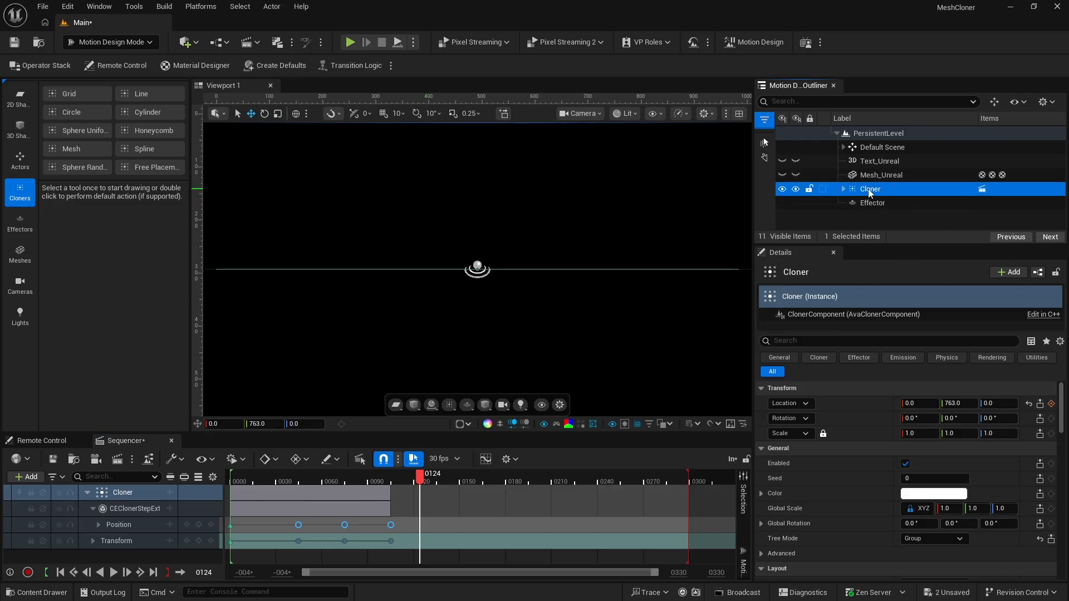
left_click(867, 189)
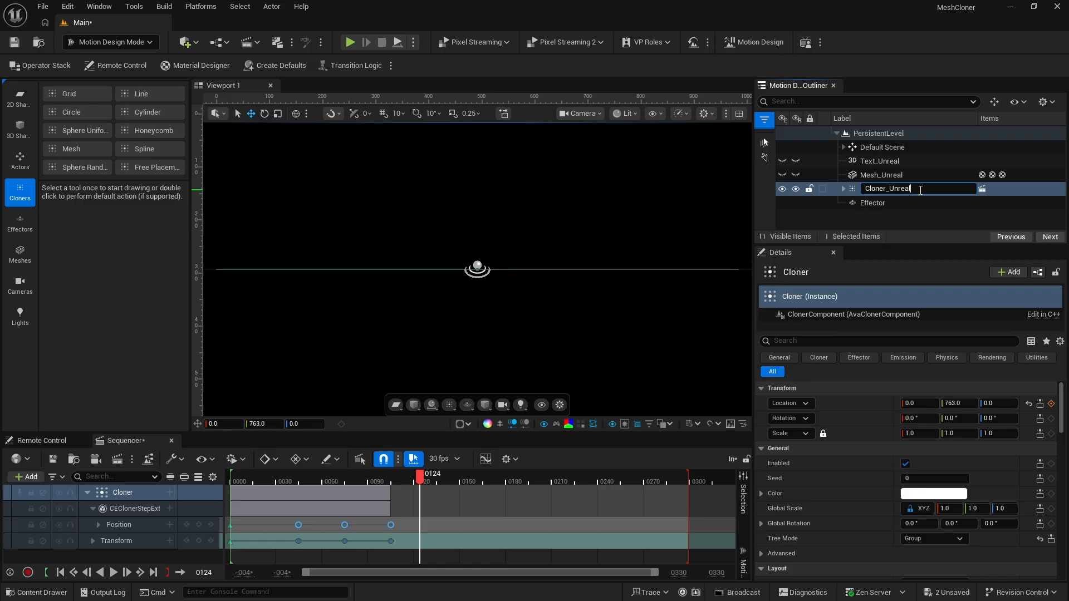
left_click(880, 204)
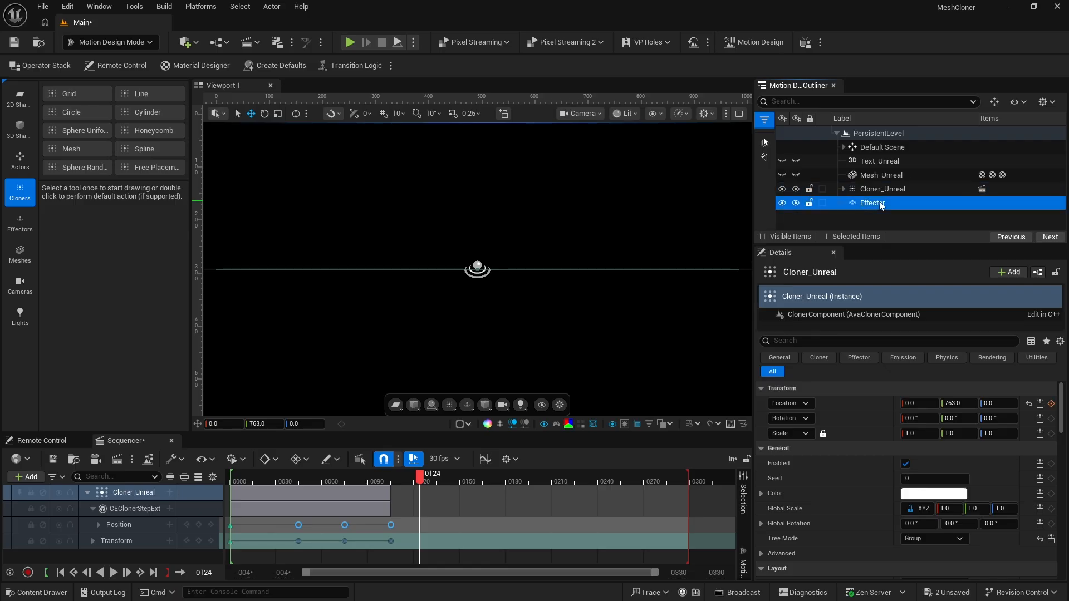
left_click(880, 204)
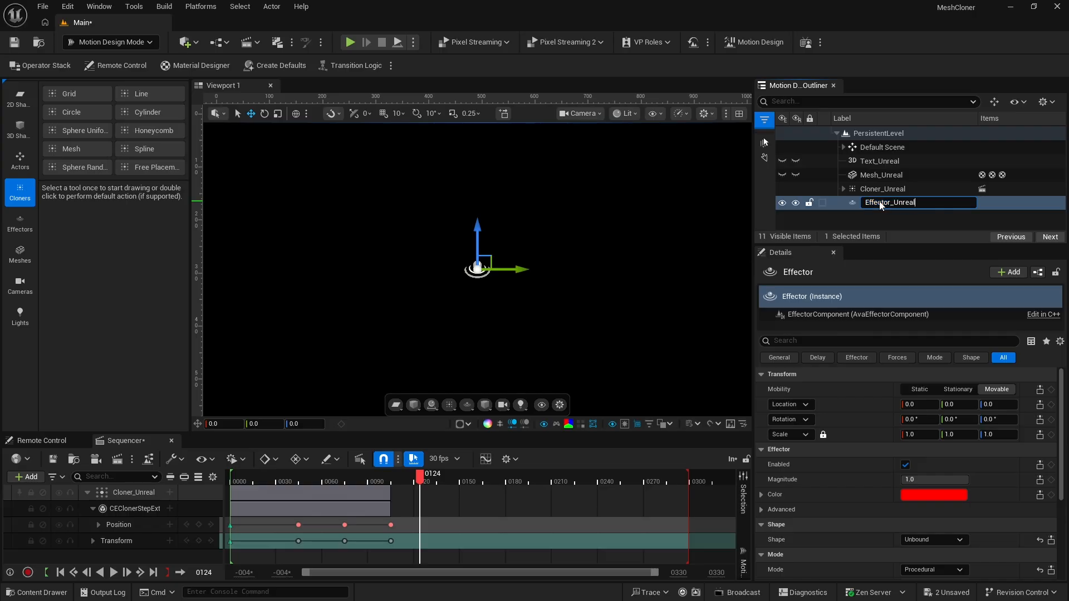
key("Return")
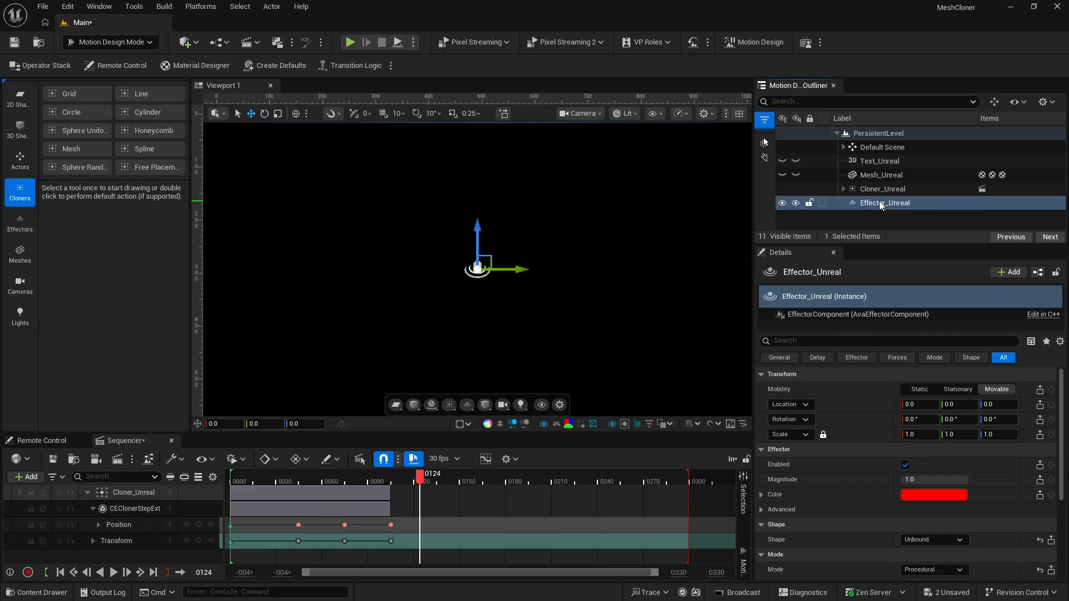
Group Mesh_Unreal, Cloner_Unreal and Effector_Unreal under a Null Actor and rename the group Unreal
left_click(863, 175)
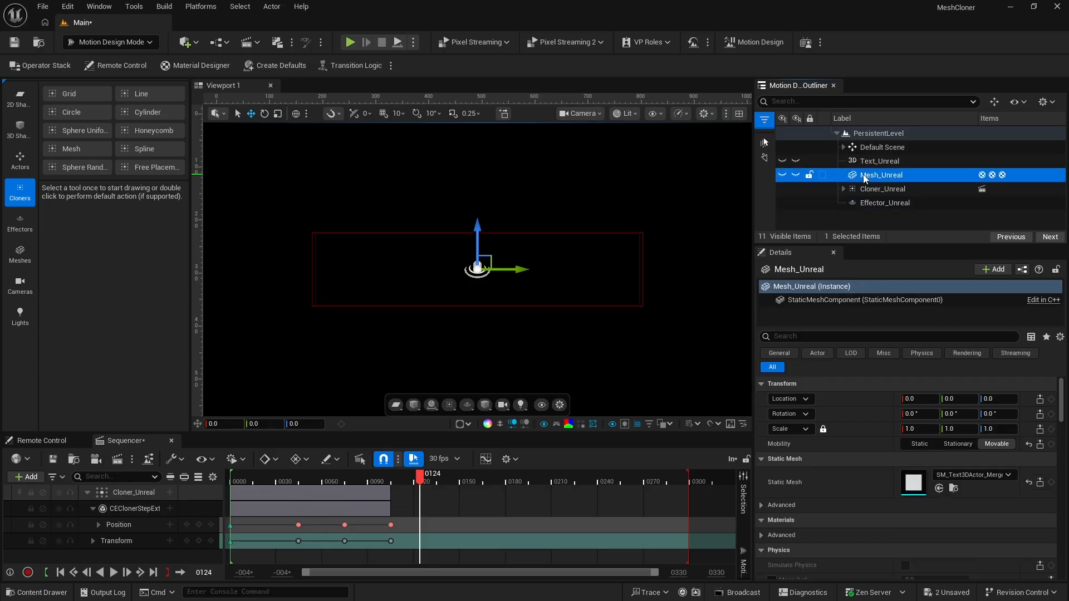
left_click(866, 190, "ctrl")
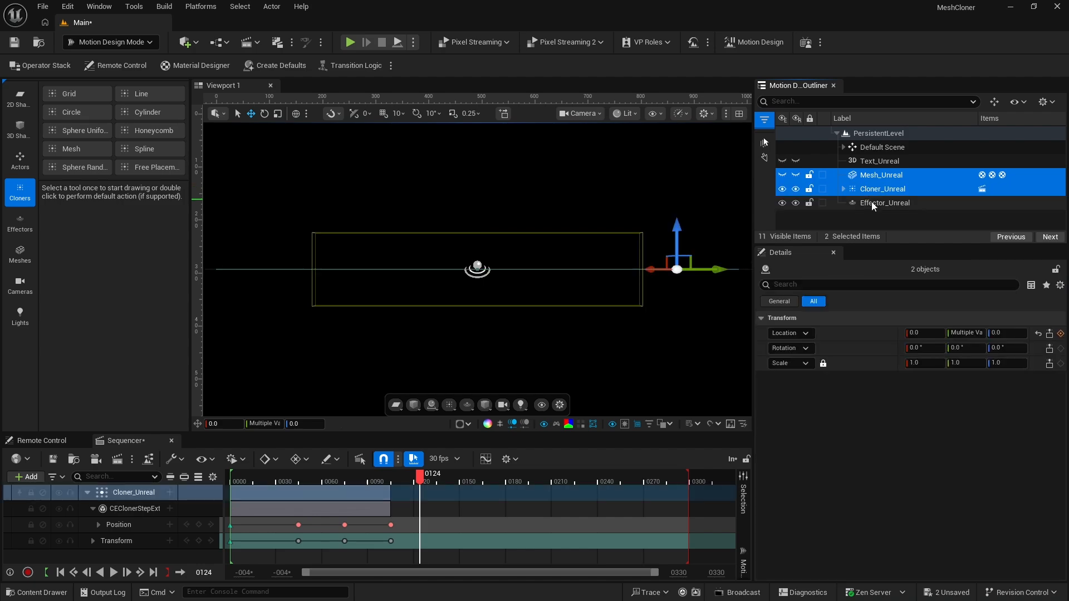
left_click(872, 204, "ctrl")
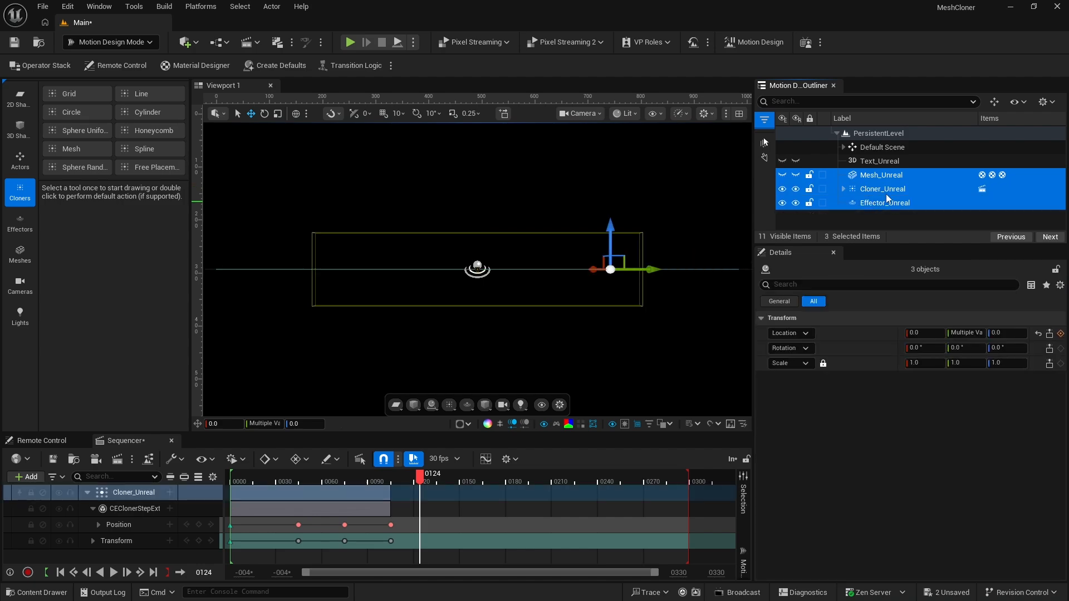
left_click(995, 102)
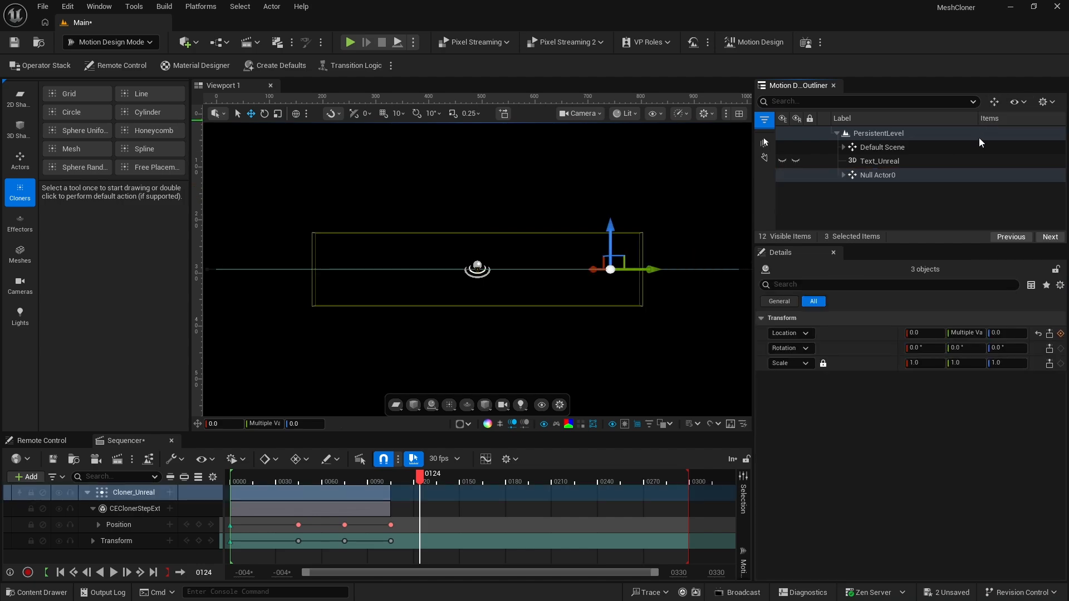
left_click(878, 176)
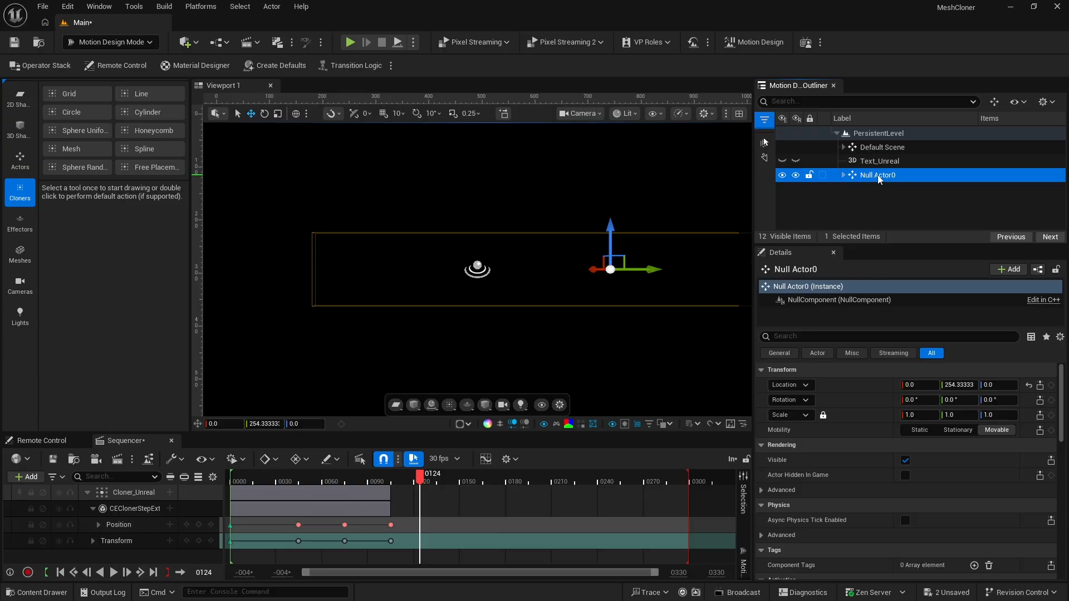
left_click(878, 176)
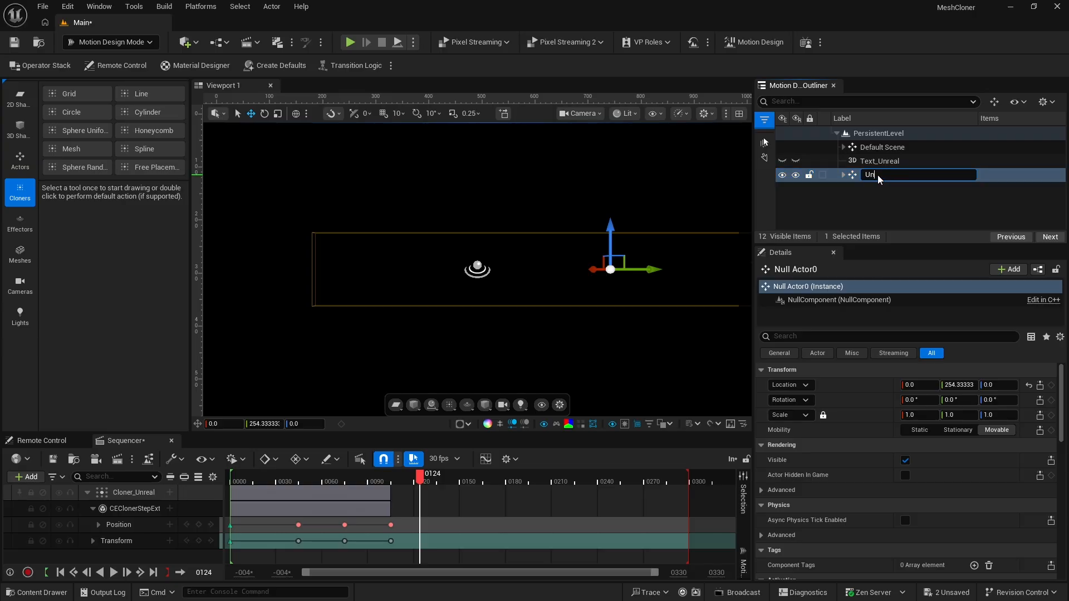
key("Return")
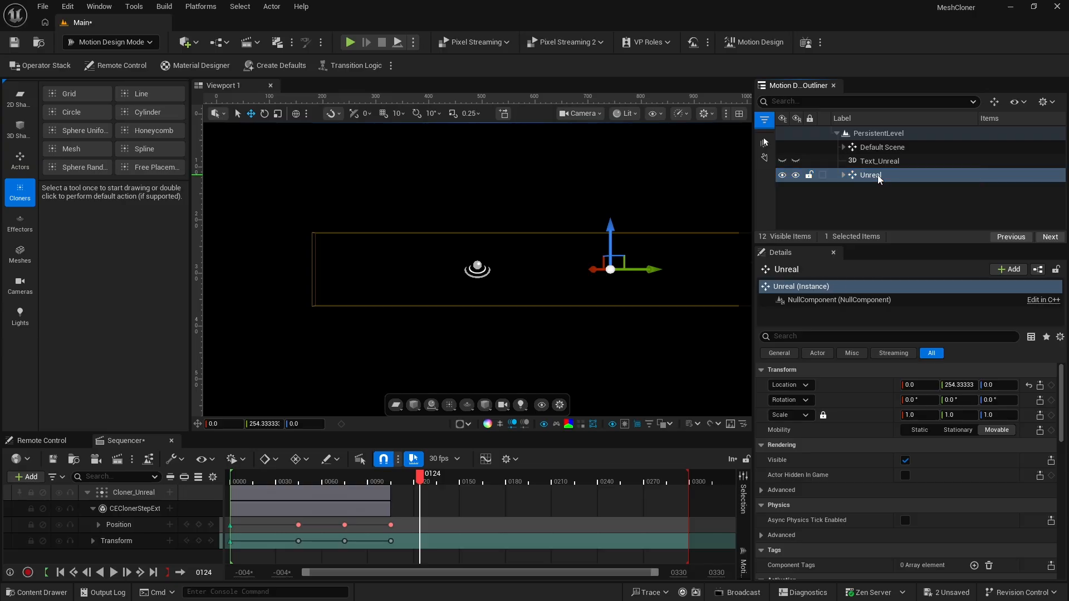
Clear the selection and return the sequence to frame 0
left_click(838, 199)
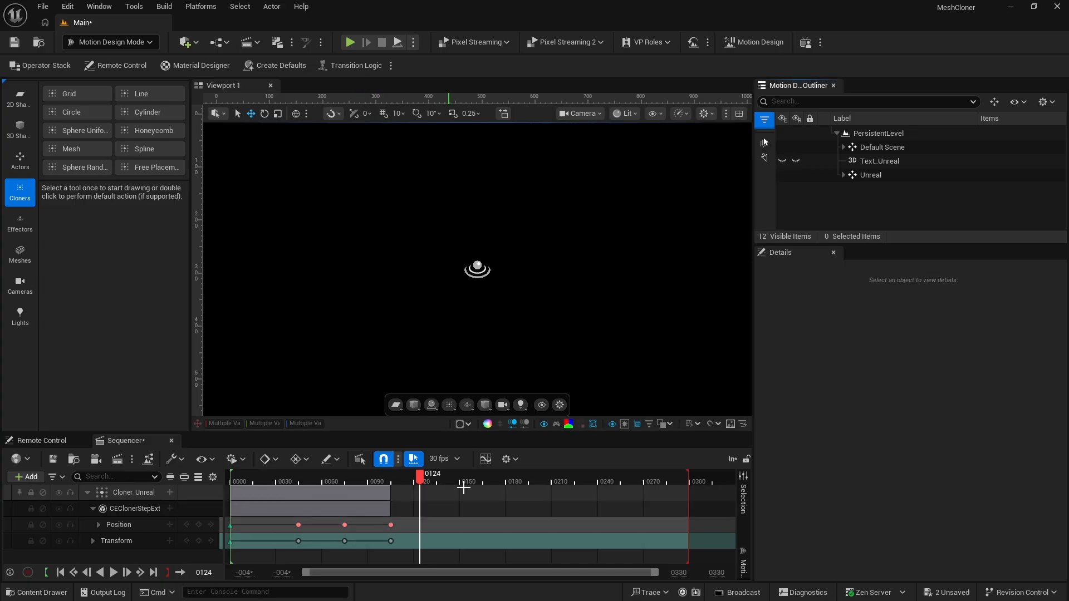
key("Up")
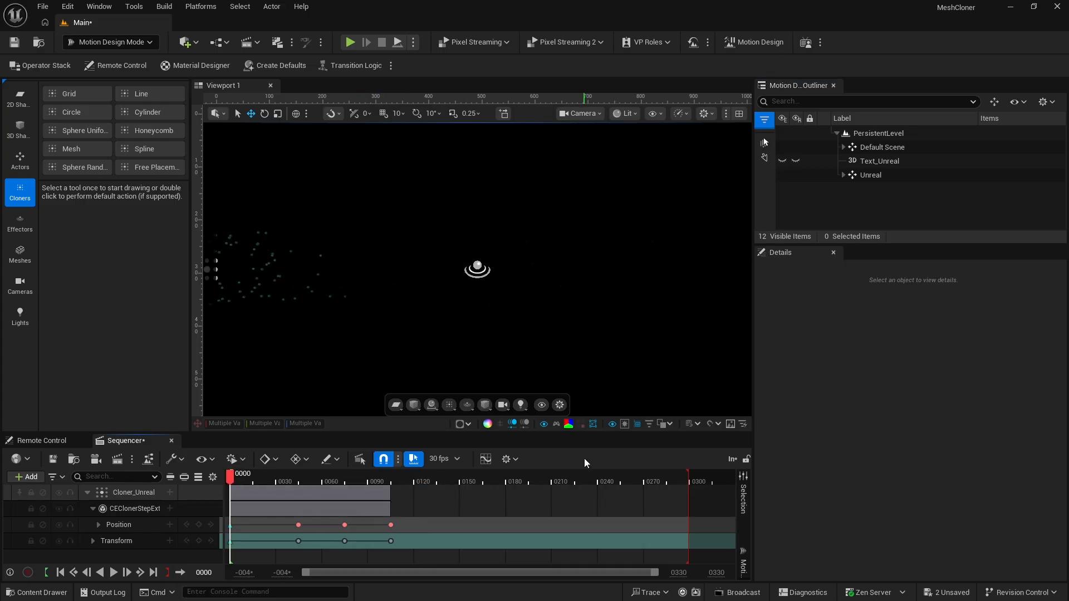
Reset the Unreal group's Location to its default and replay the sequence to check the fly-in and fly-out
left_click(870, 175)
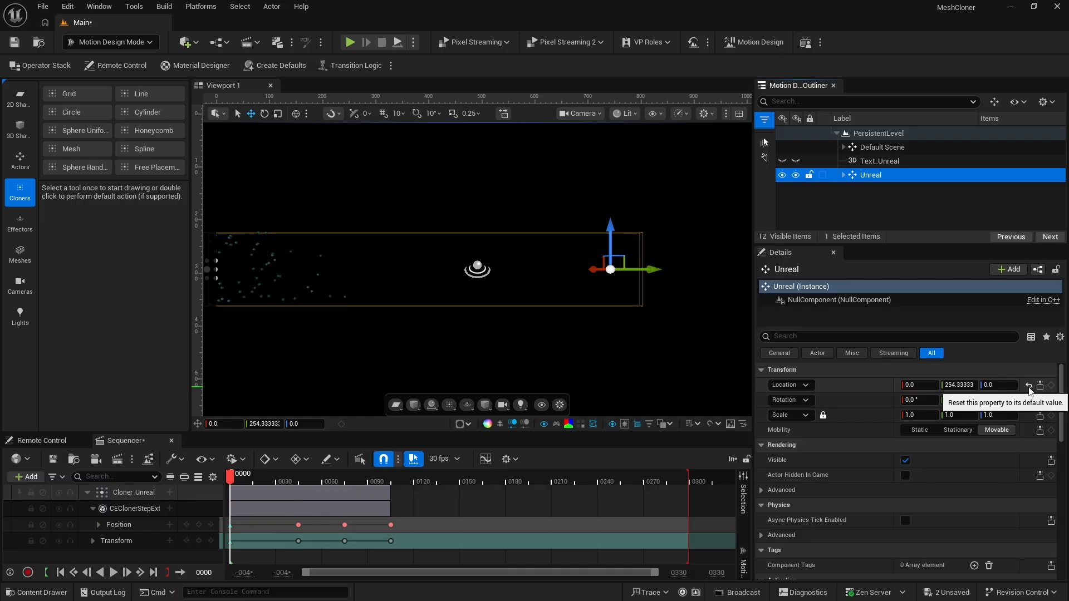
left_click(1028, 385)
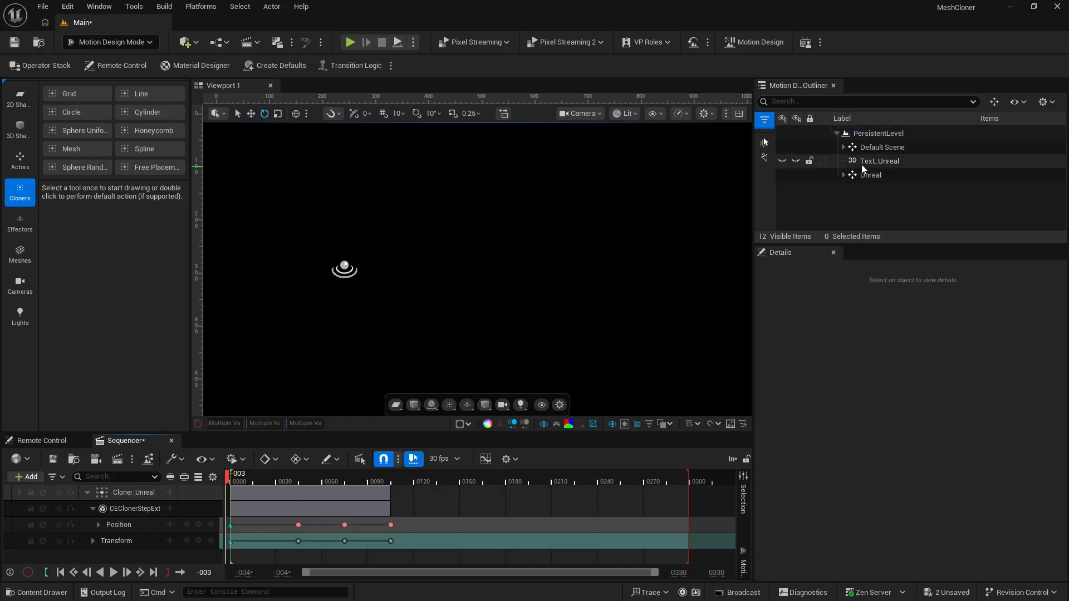
left_click(875, 206)
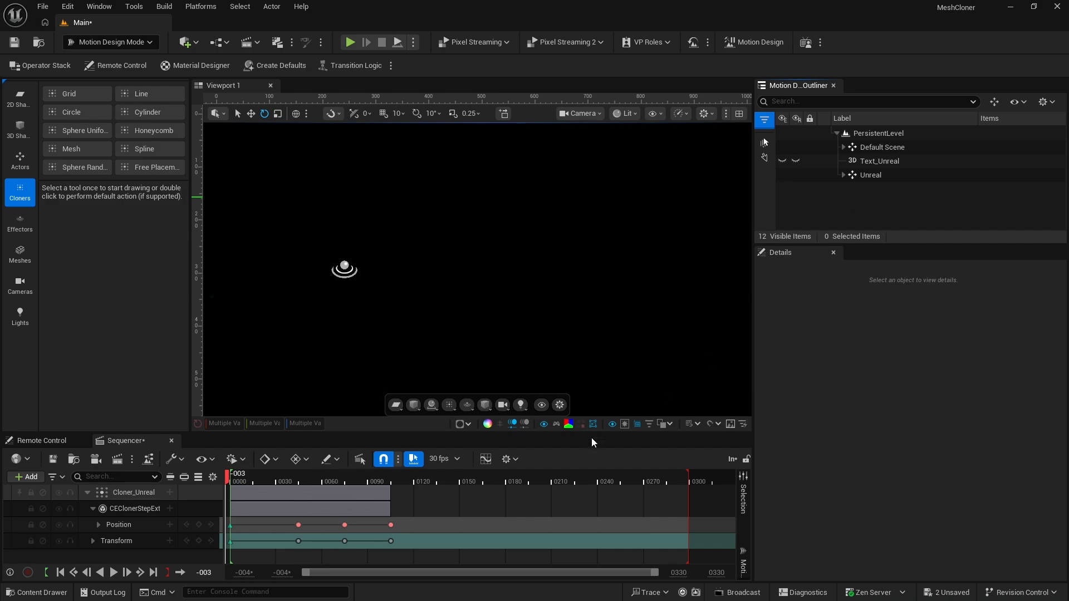
left_click(550, 463)
key("space")
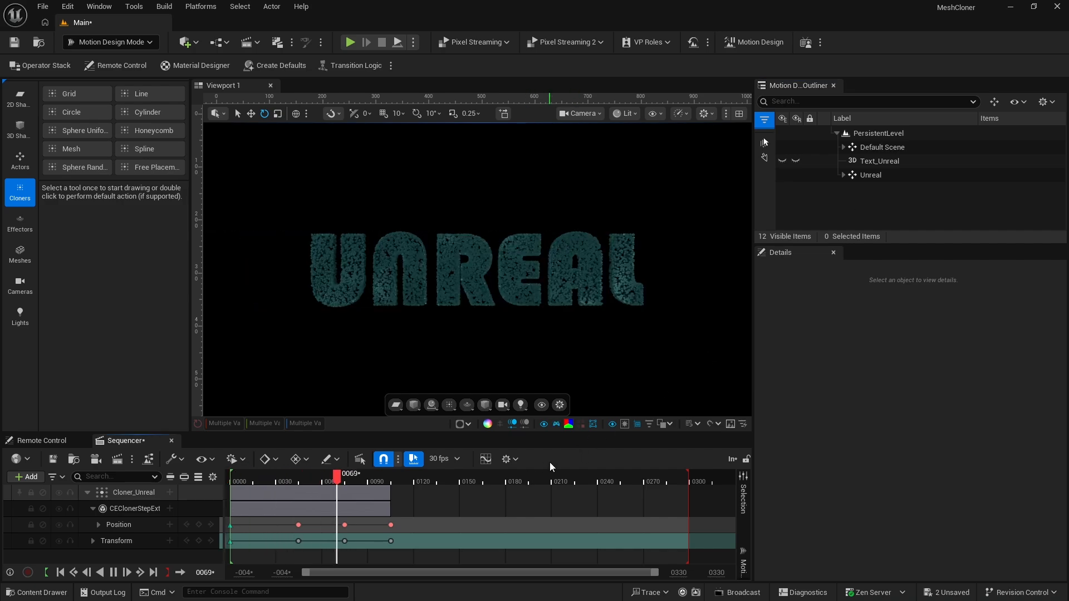
key("space")
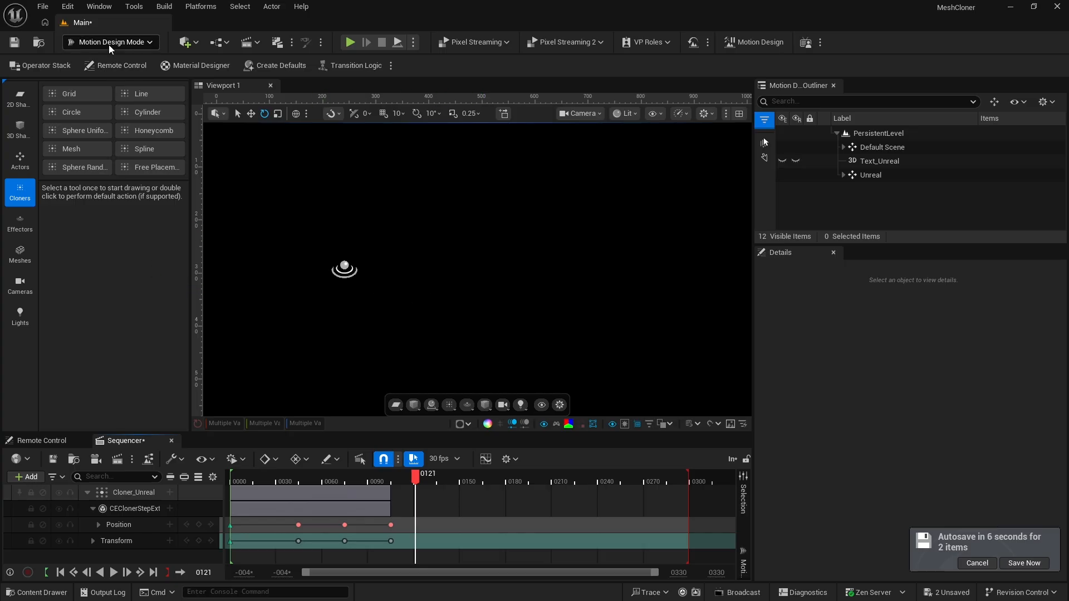
Add a Text Actor to the scene with the text Motion and enforce upper case
left_click(22, 156)
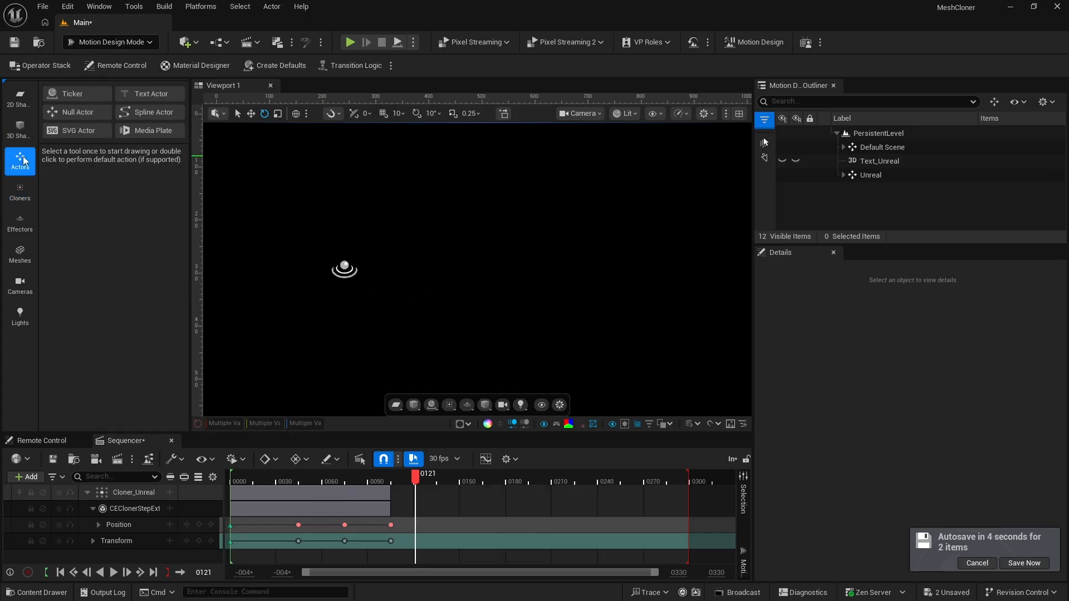
double_click(143, 94)
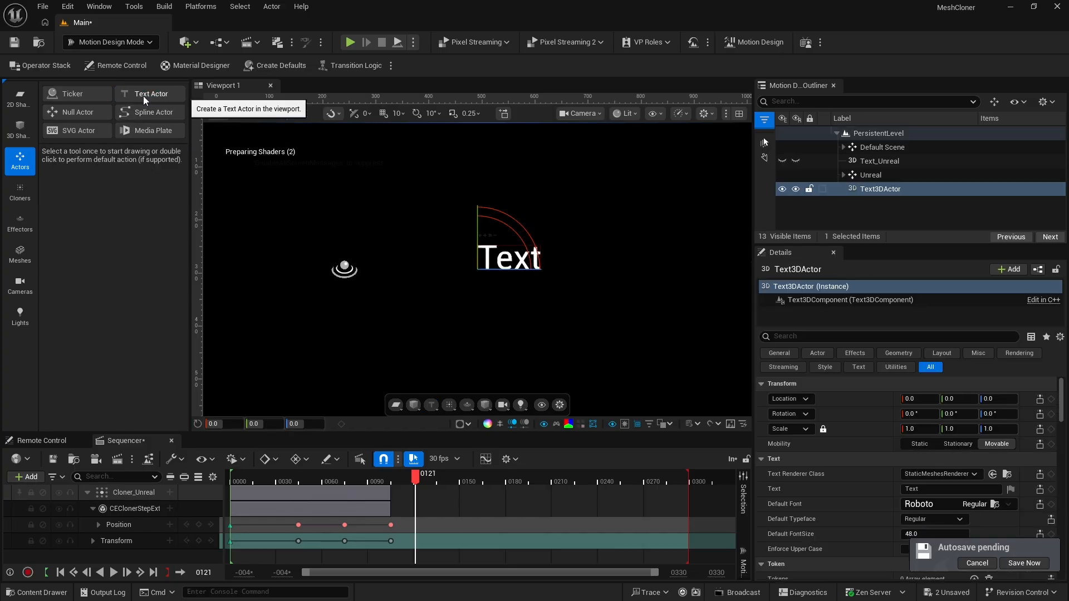
left_click(919, 488)
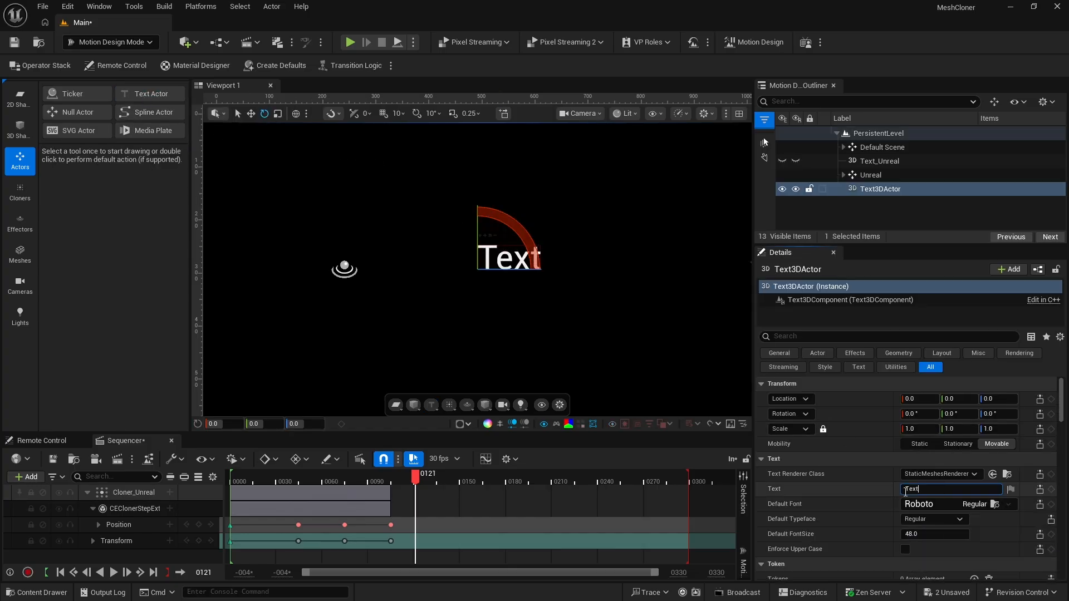
type("Motion")
left_click(905, 549)
Set the new text's default font to Bauhaus93 and its font size to 150
left_click(928, 505)
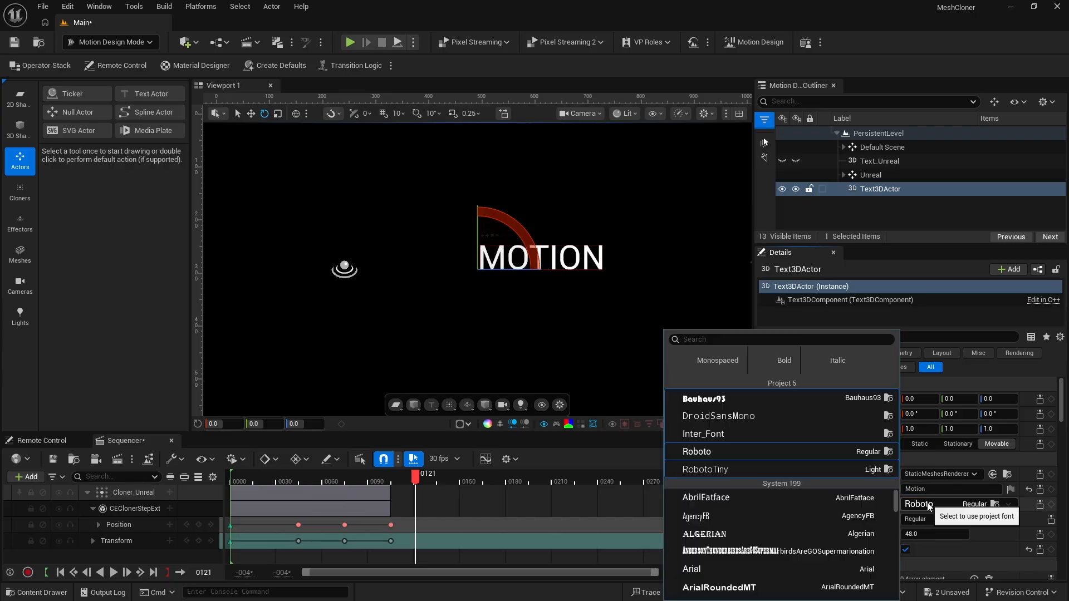
left_click(704, 398)
left_click(916, 535)
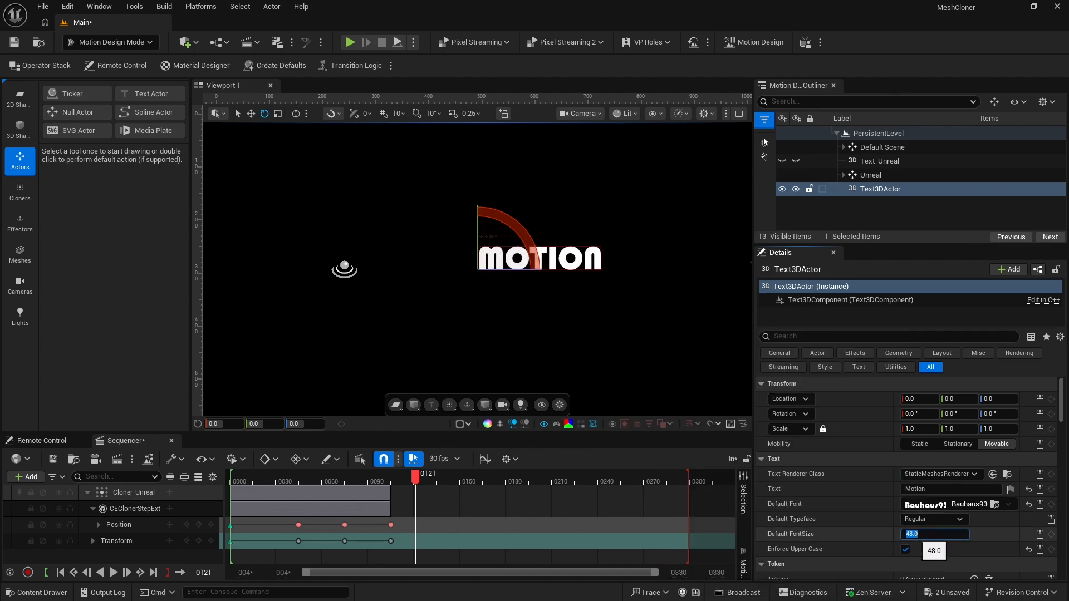
type("150")
key("Return")
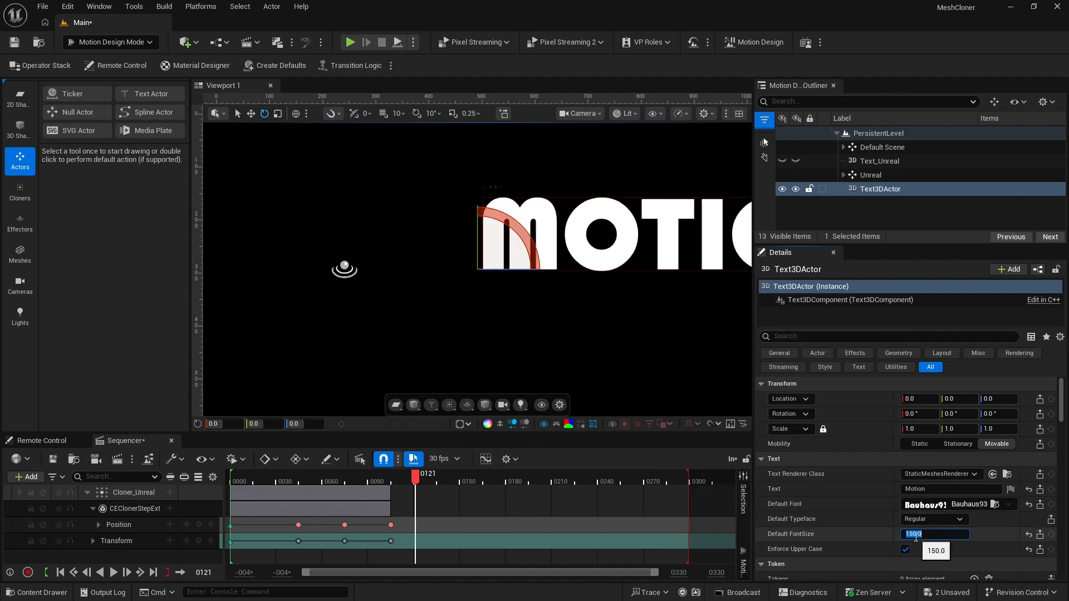
Center the MOTION text horizontally and vertically, and set its Extrude to 10
scroll(883, 502, "down", 8)
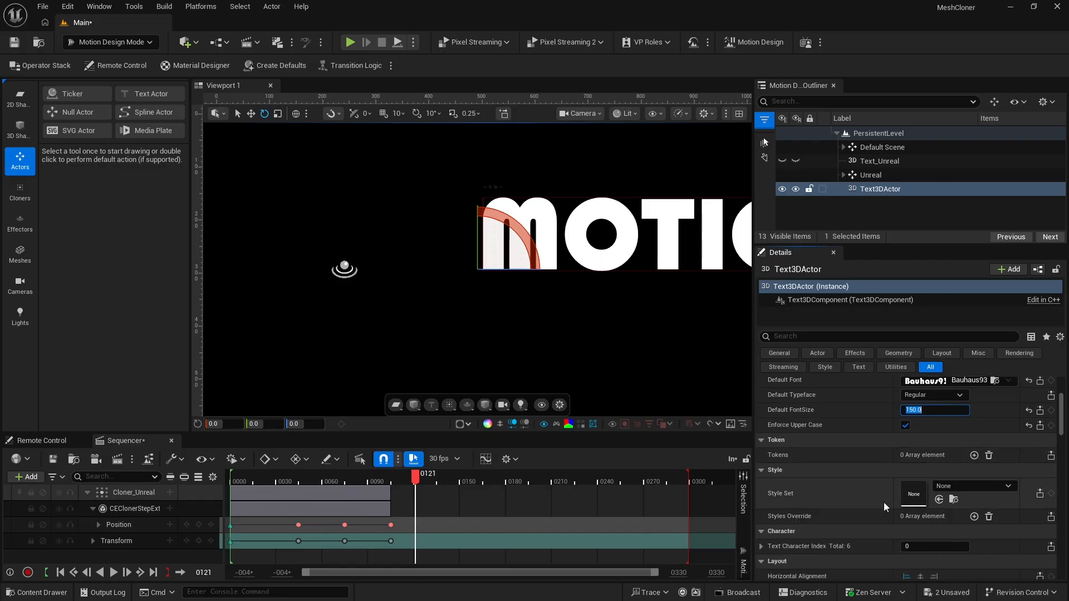
left_click(920, 488)
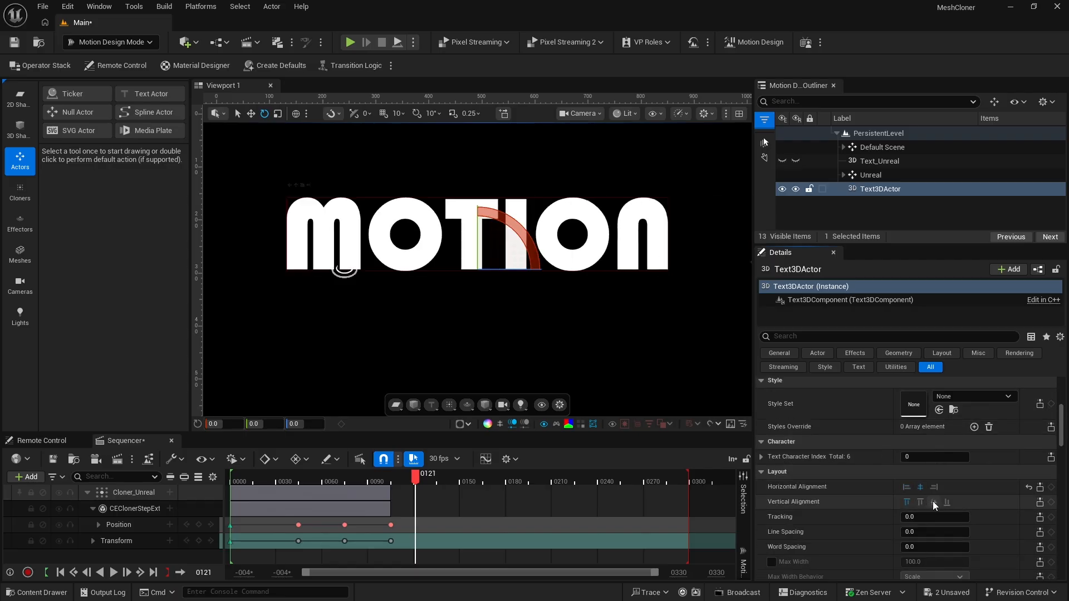
left_click(933, 502)
scroll(868, 513, "down", 5)
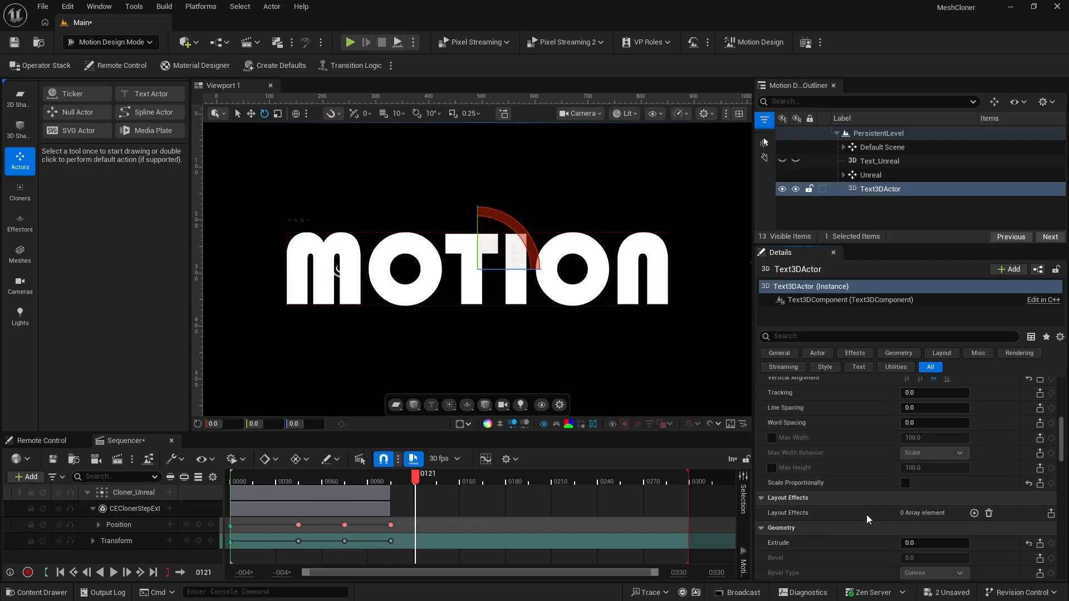
left_click(911, 525)
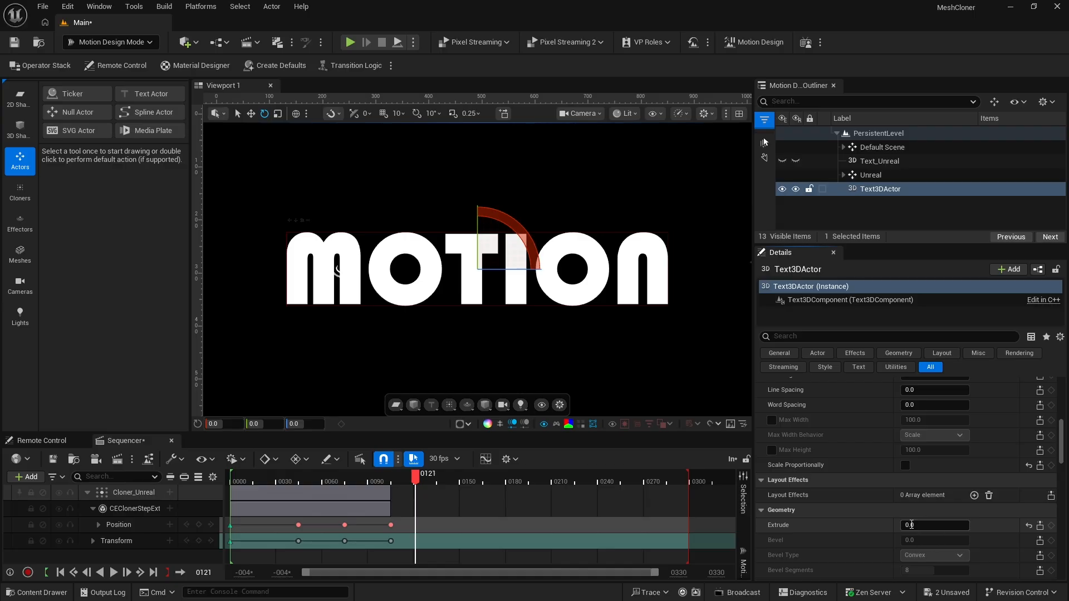
type("10")
key("Return")
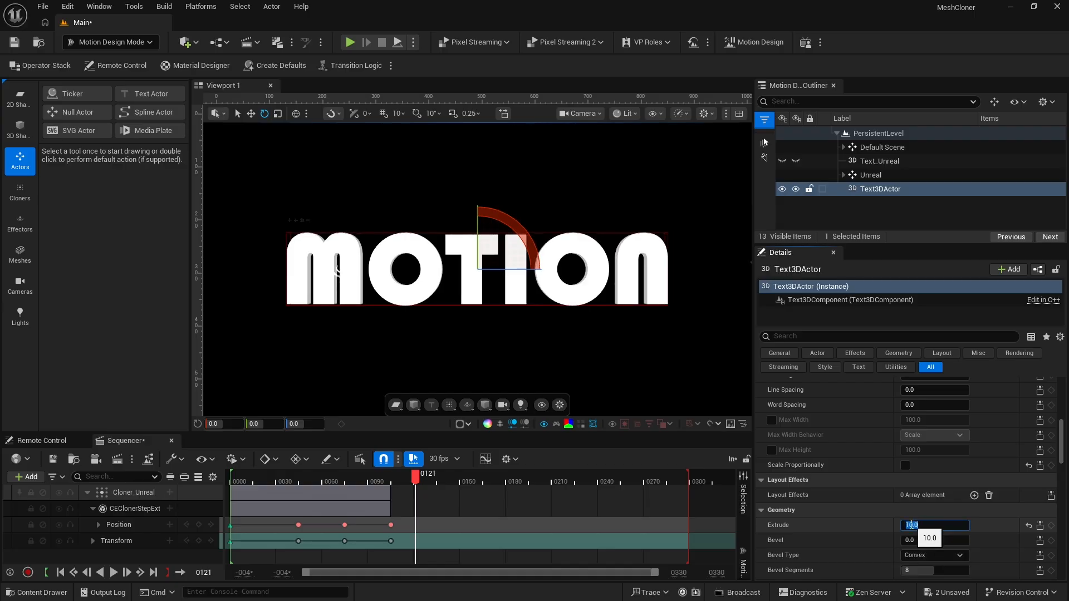
Convert the MOTION text to a static mesh saved in the Content/MyMeshes folder
scroll(849, 500, "down", 8)
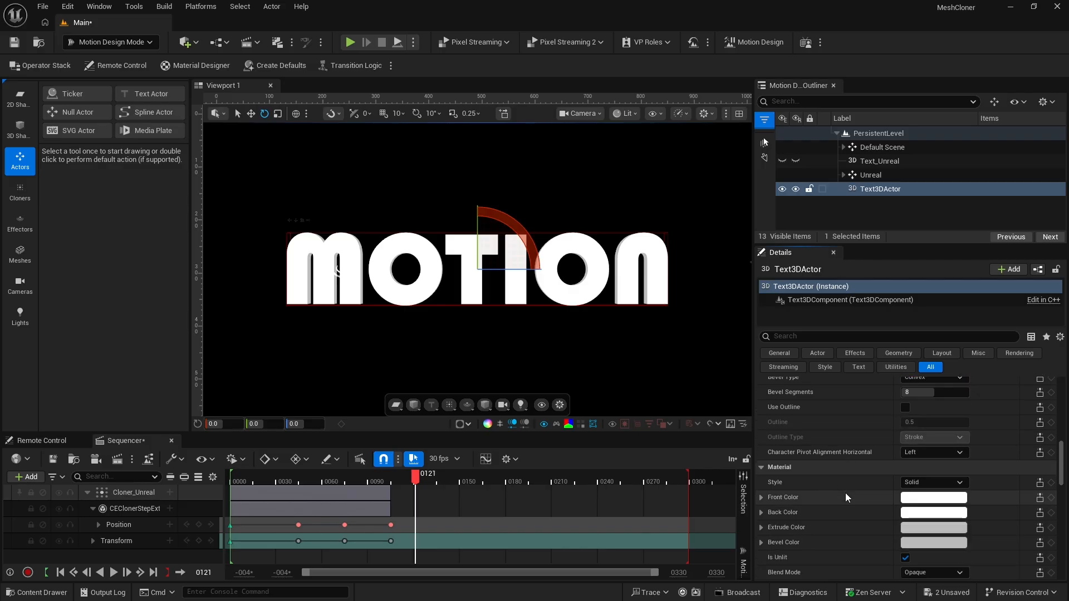
scroll(845, 492, "down", 10)
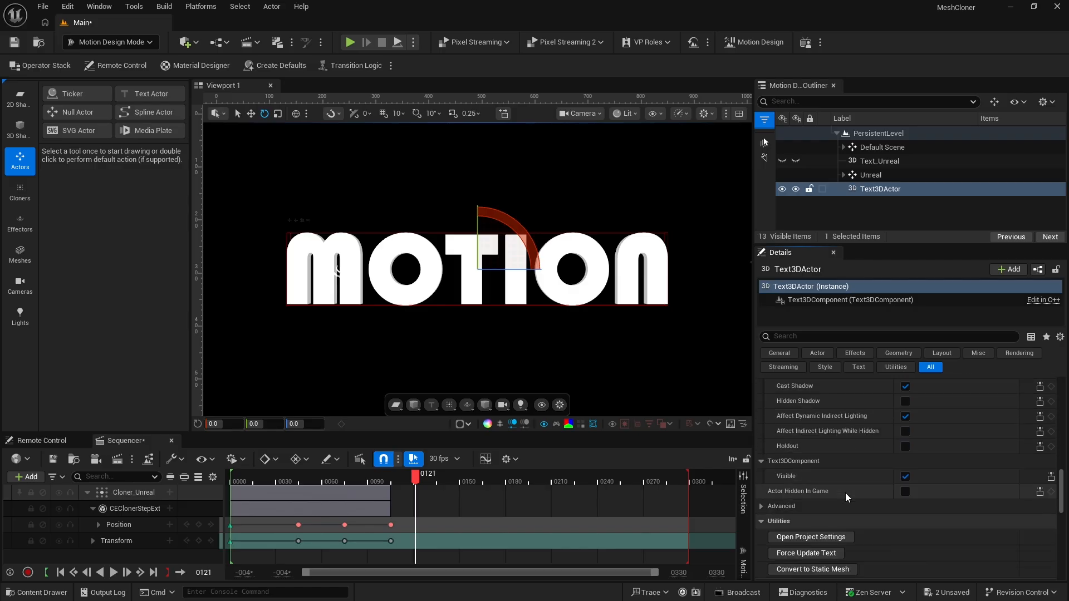
scroll(845, 493, "down", 3)
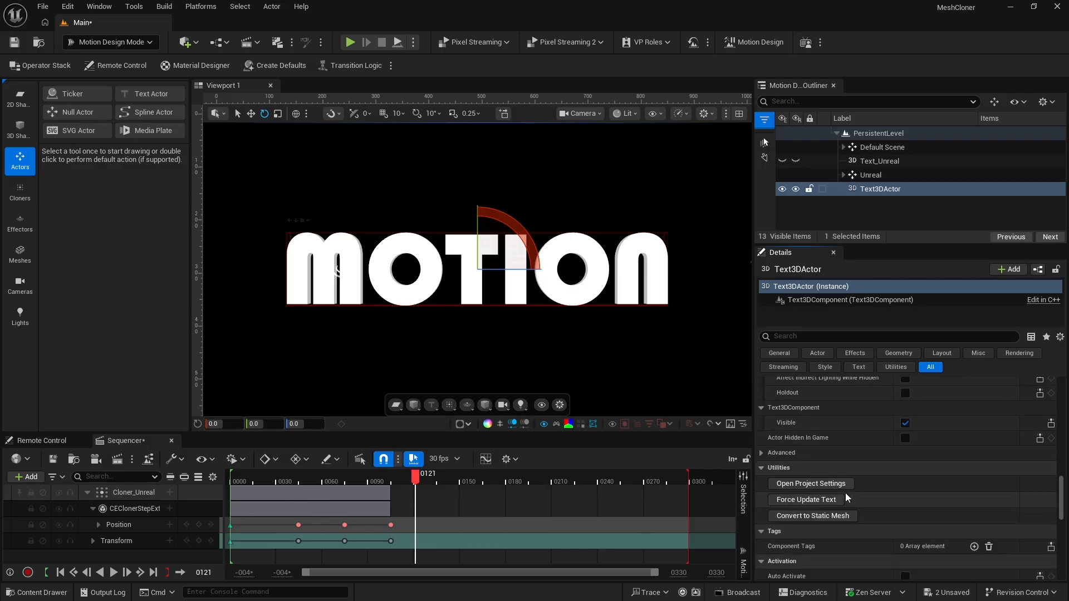
left_click(811, 516)
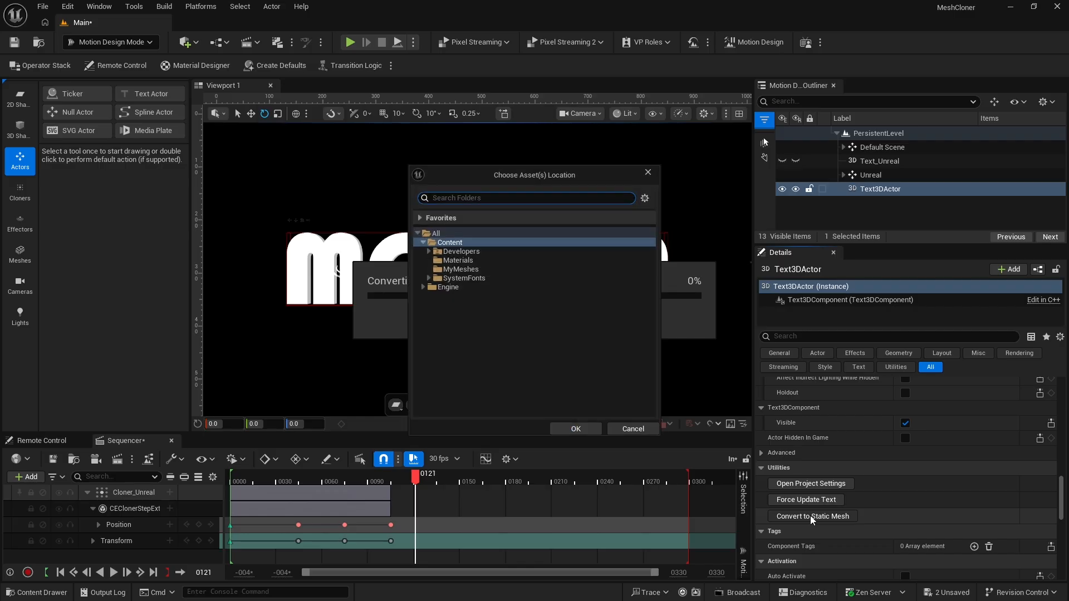
left_click(454, 269)
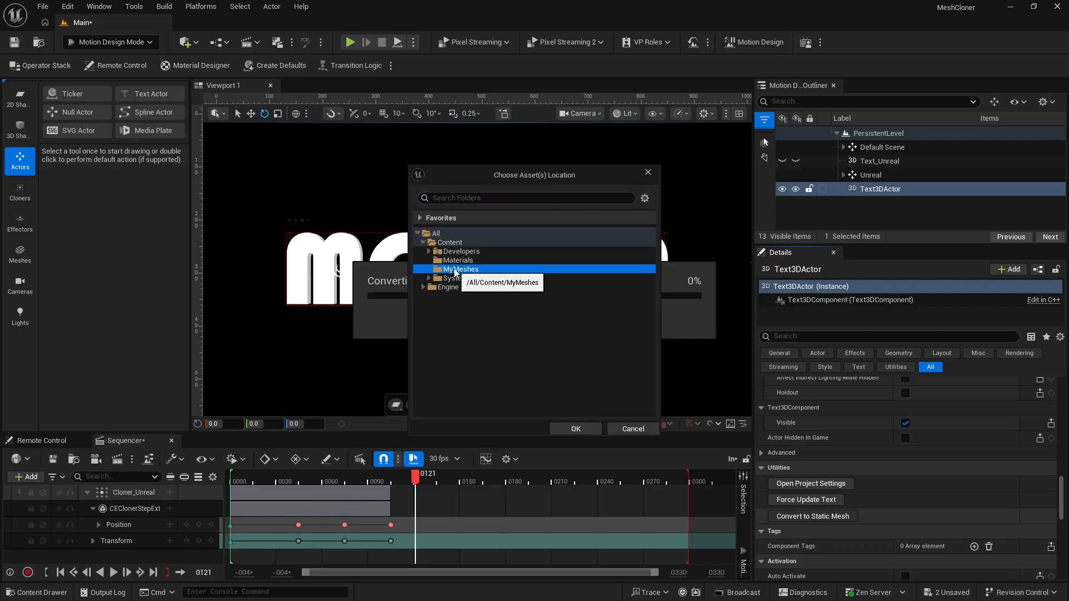
left_click(575, 429)
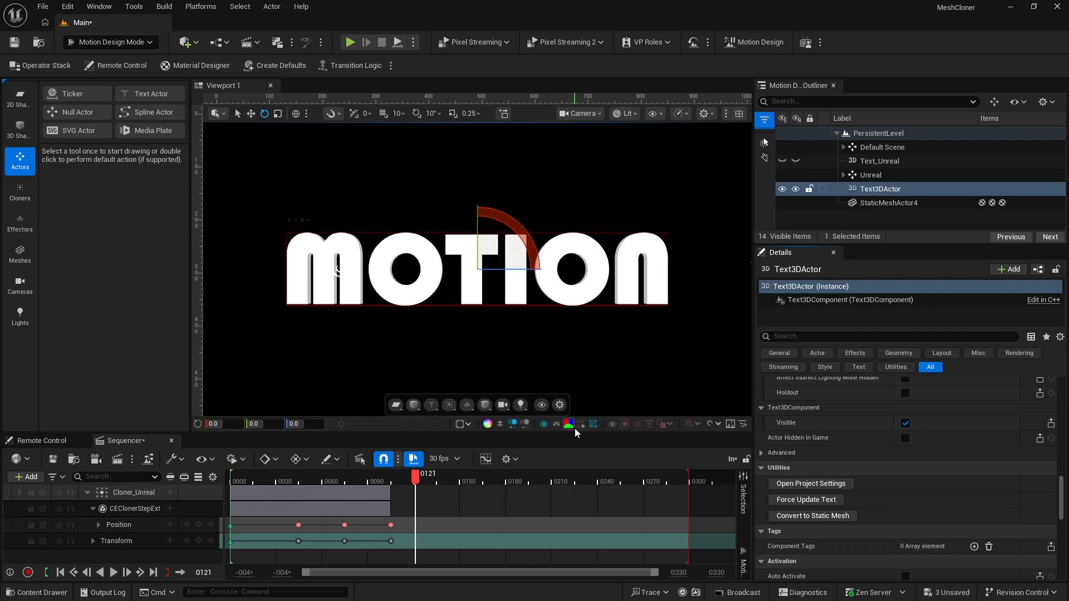
Rename the MOTION text actor as Text_Motion
left_click(875, 192)
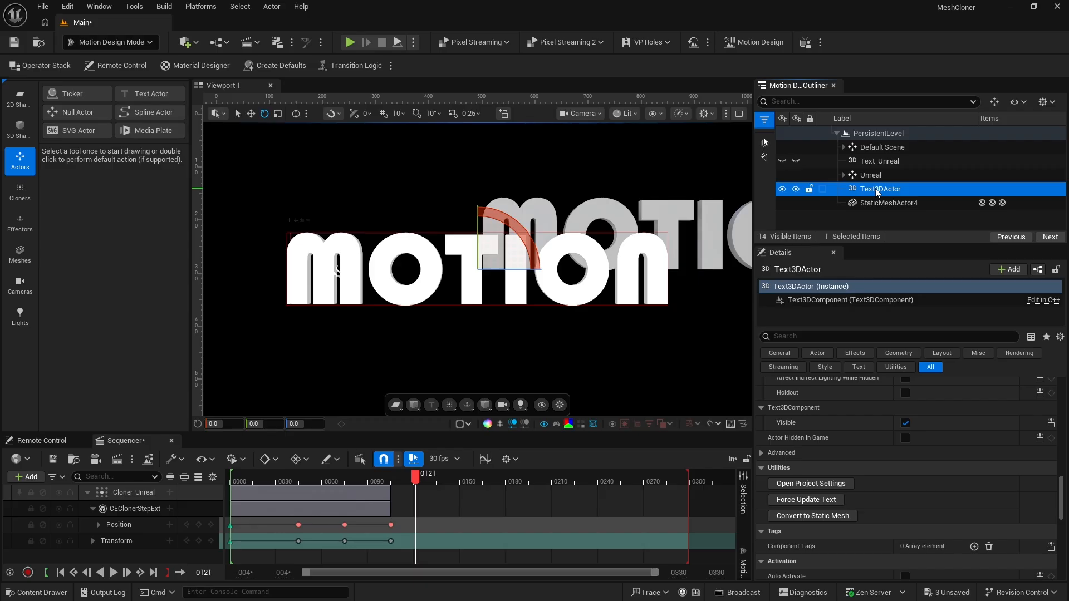
left_click(875, 188)
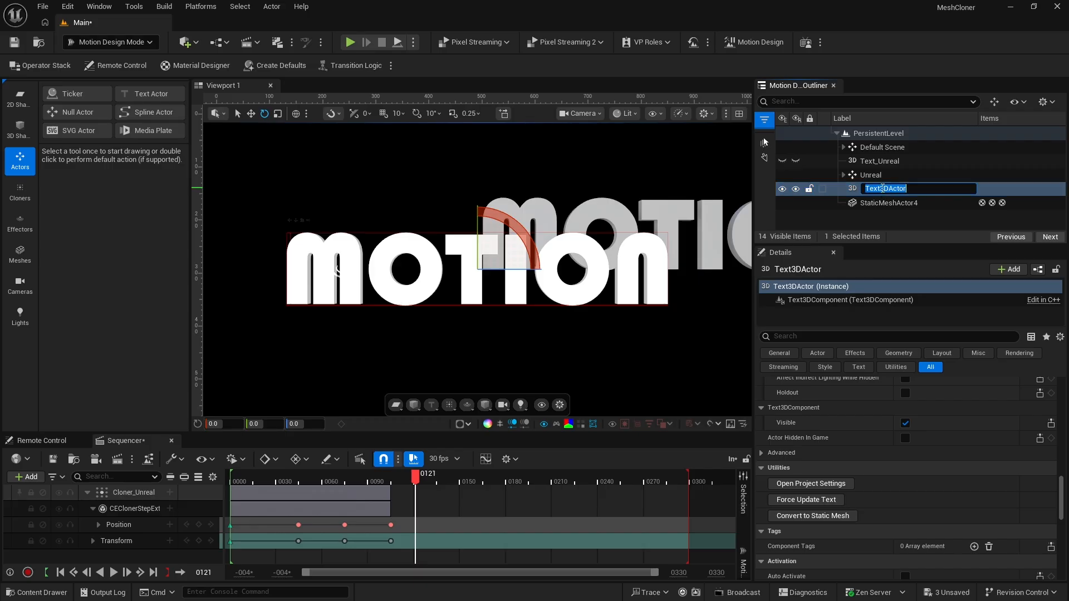
left_click_drag(882, 188, 939, 190)
type("_Motion")
key("Return")
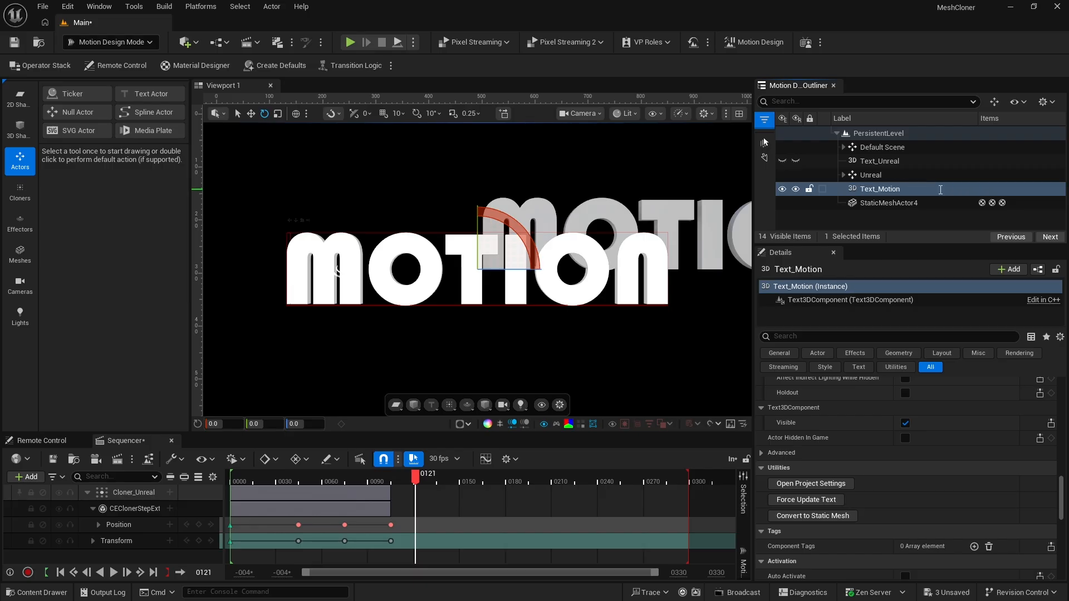
Rename the converted static mesh actor as Mesh_Motion and hide Text_Motion in both the editor and the game
left_click(900, 203)
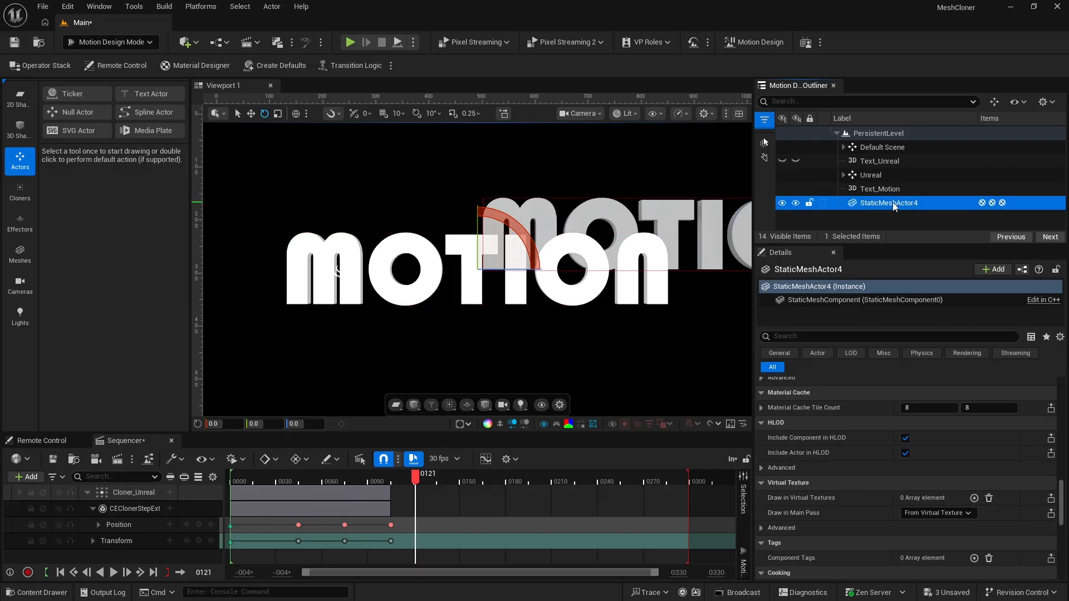
left_click(895, 204)
type("Me")
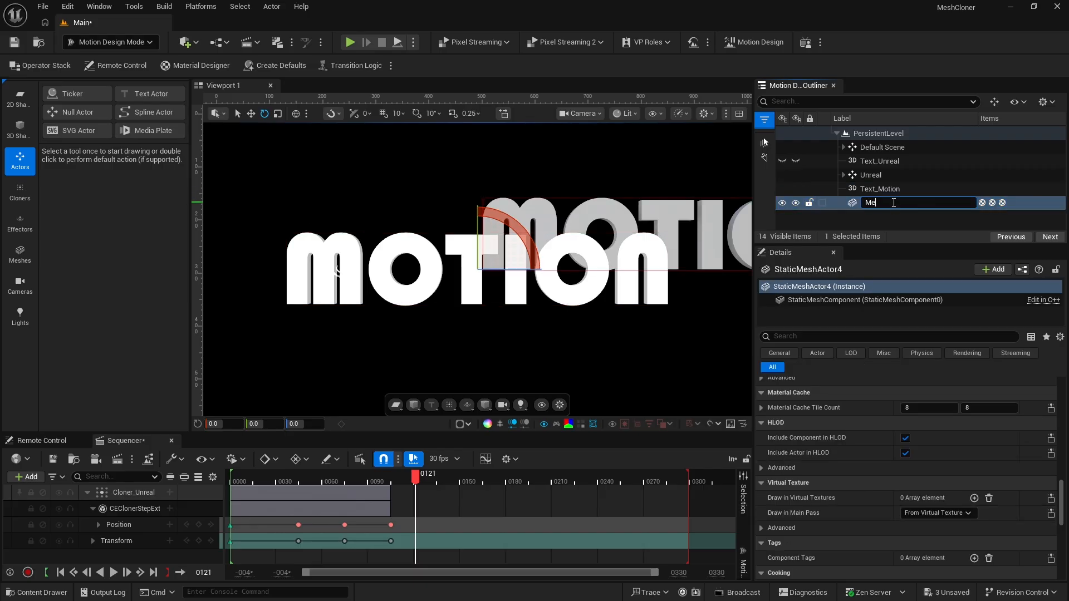
type("sh_Motion")
key("Return")
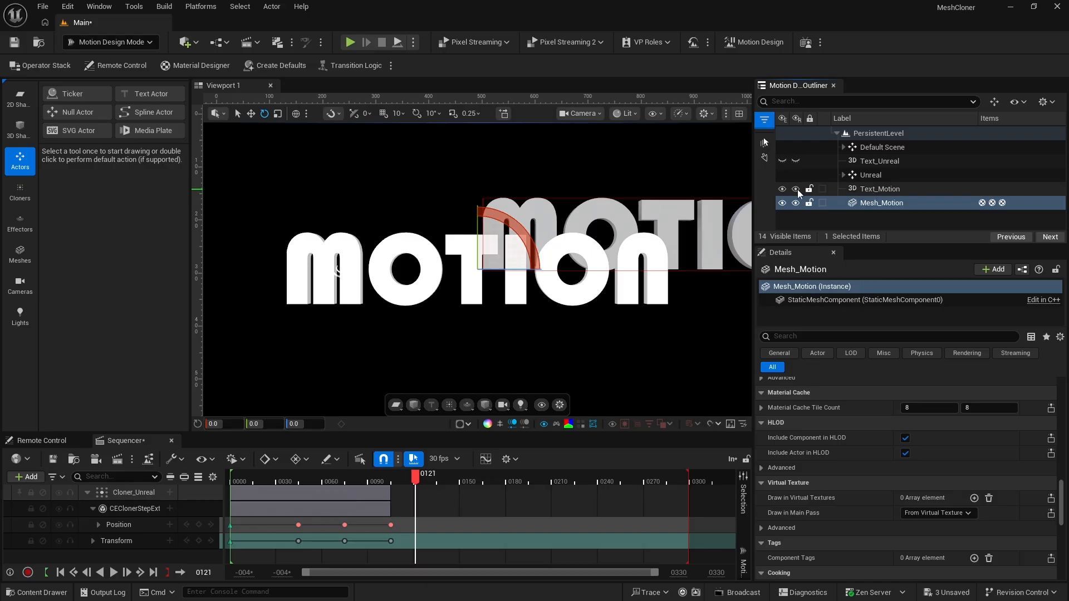
left_click(782, 189)
left_click(795, 189)
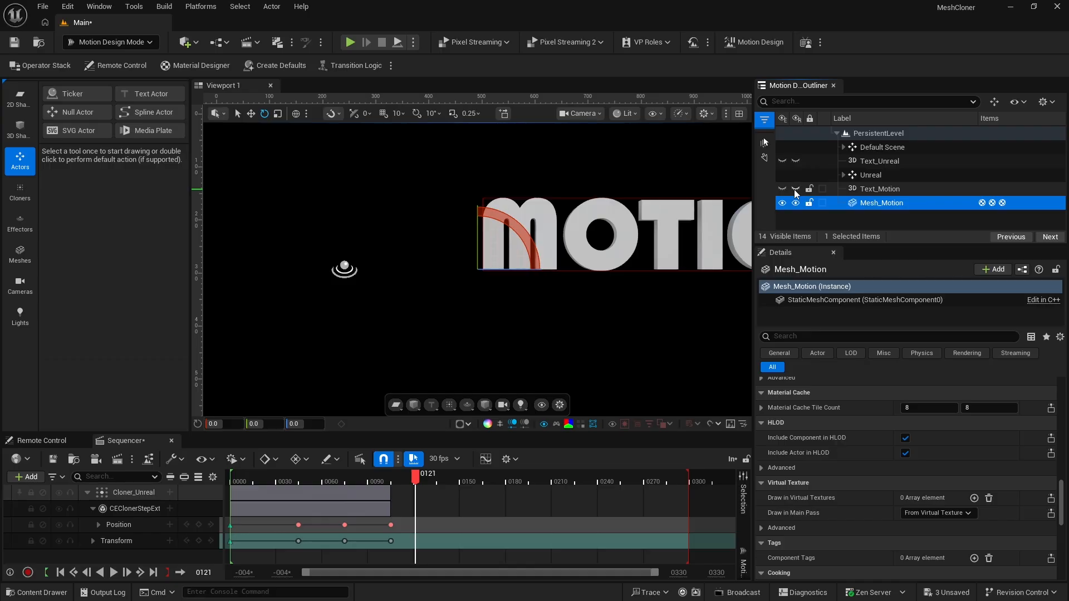
Switch to Modeling mode and remesh Mesh_Motion with the default Remesh settings
left_click(867, 202)
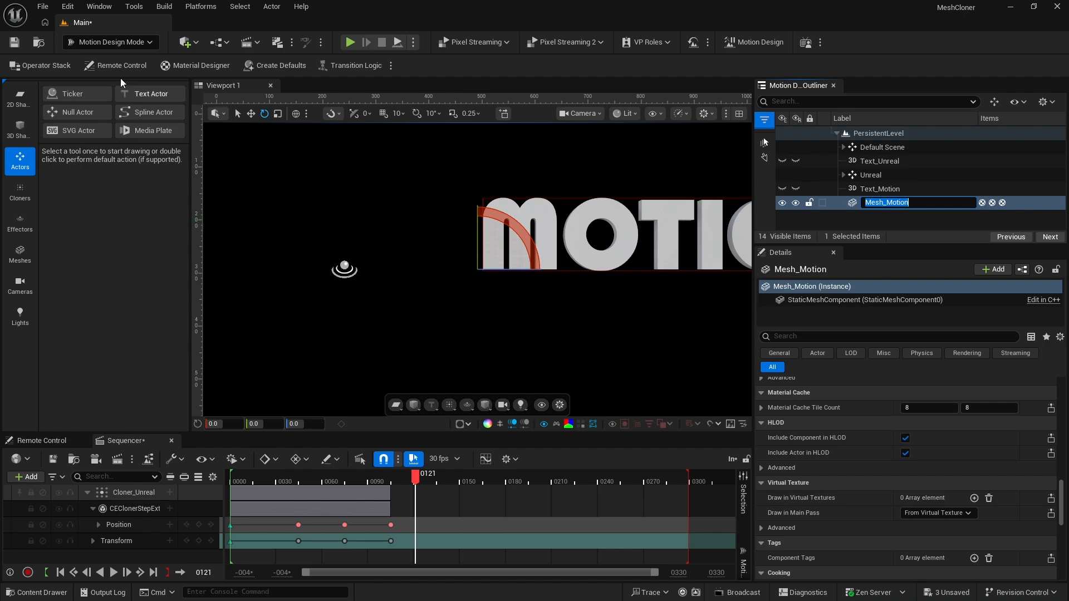
left_click(102, 43)
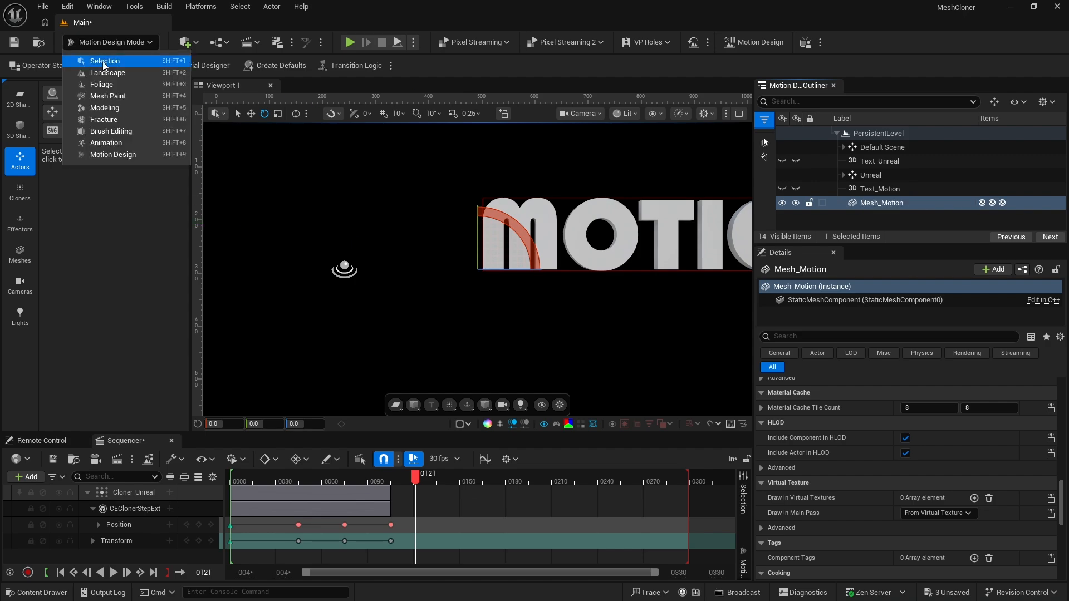
left_click(111, 107)
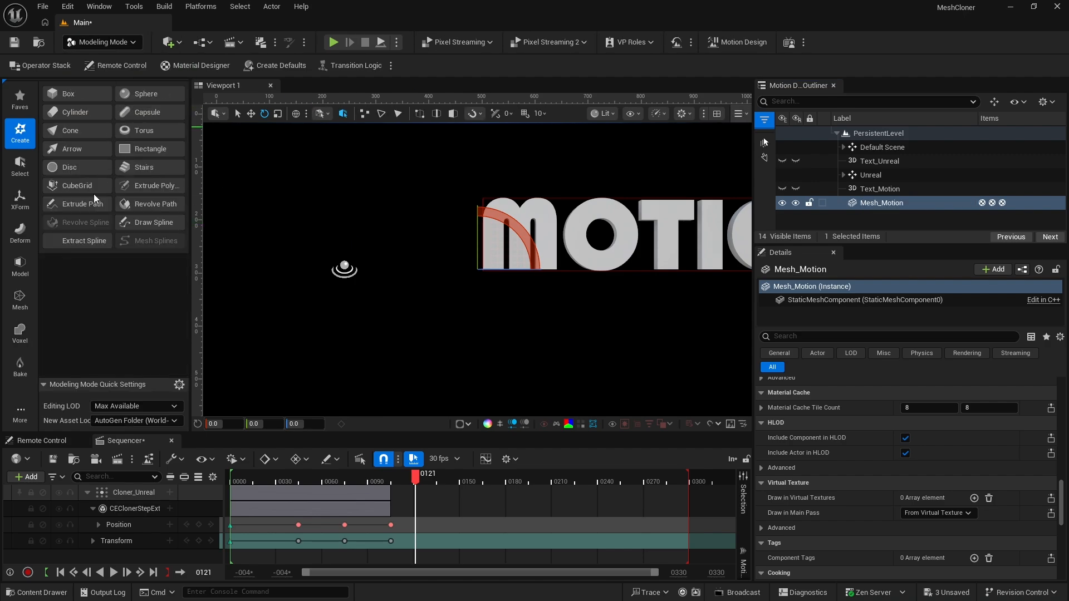
left_click(20, 301)
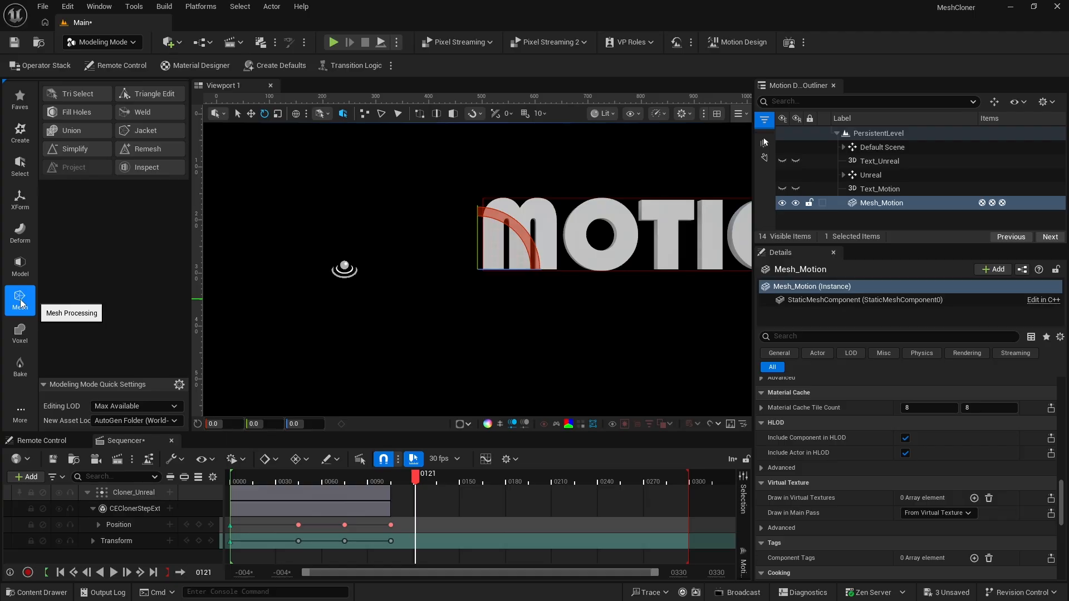
left_click(151, 149)
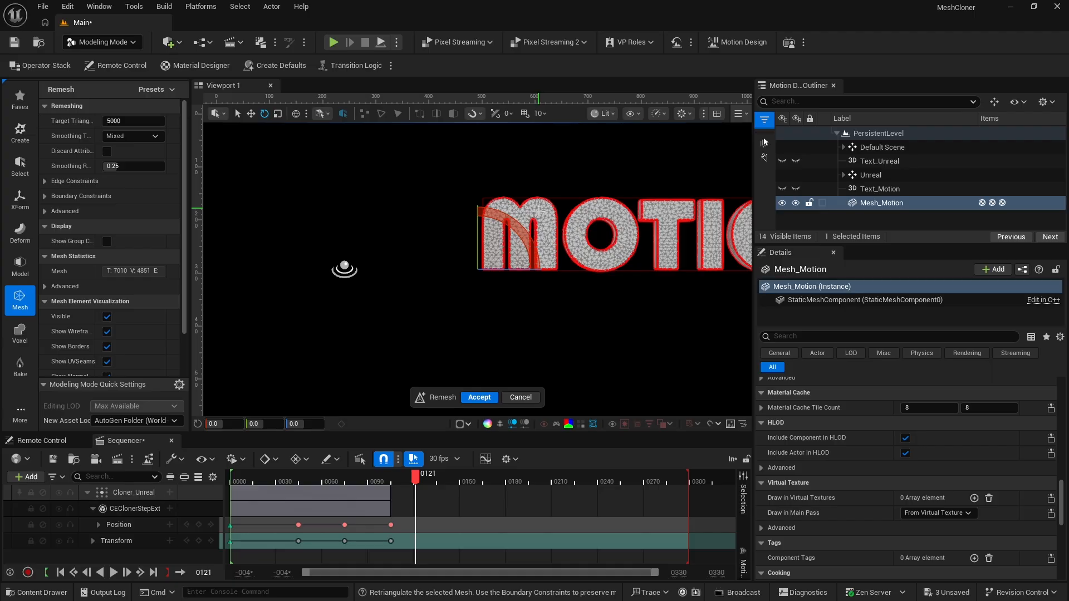
left_click(487, 399)
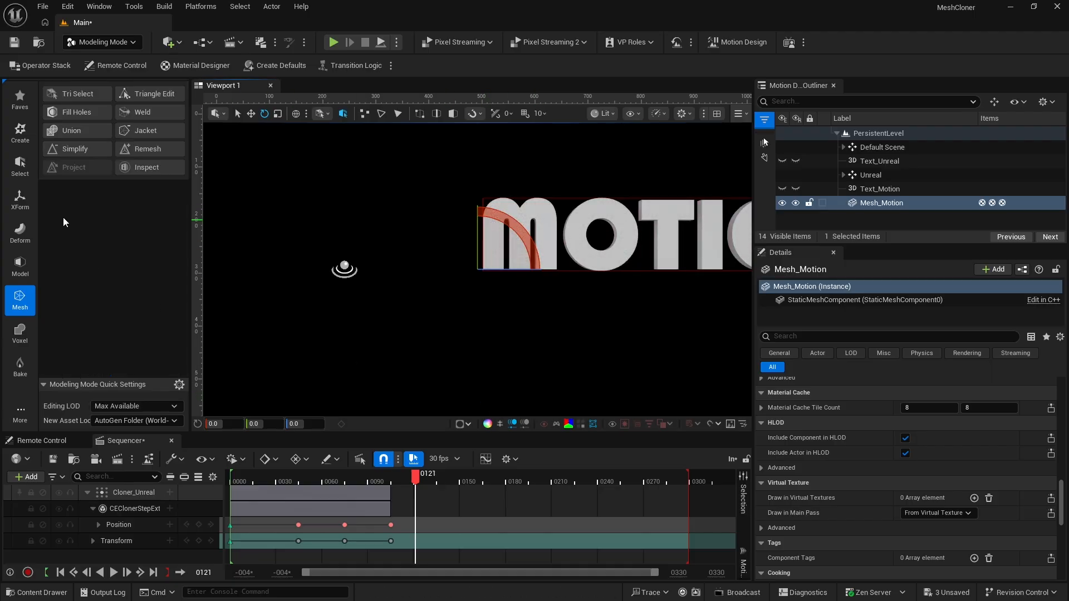
Move the pivot of Mesh_Motion to the center of its bounding box and accept the edit
left_click(22, 198)
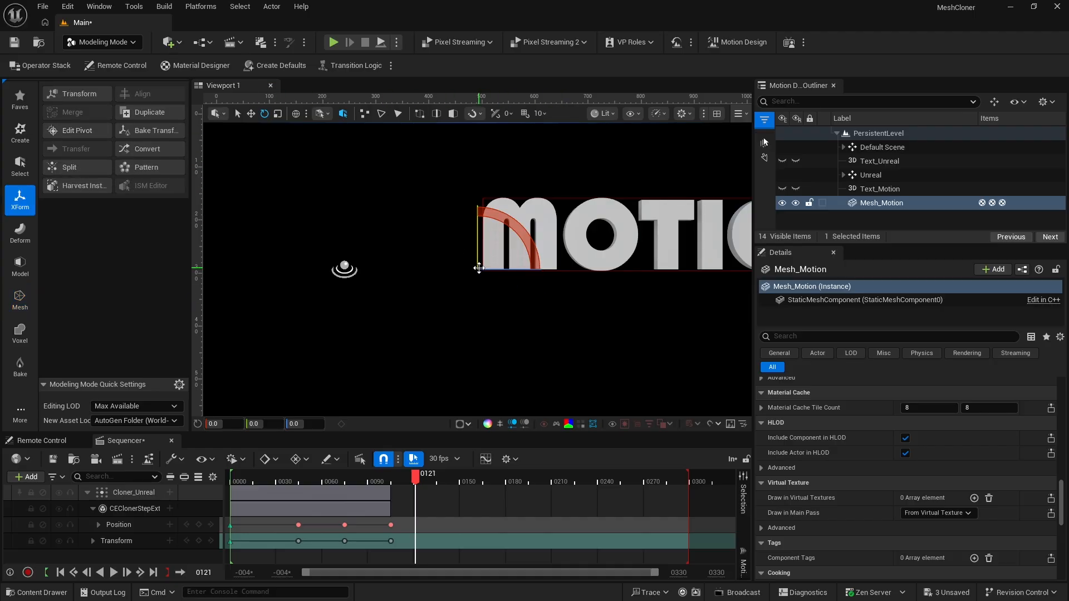
left_click(75, 130)
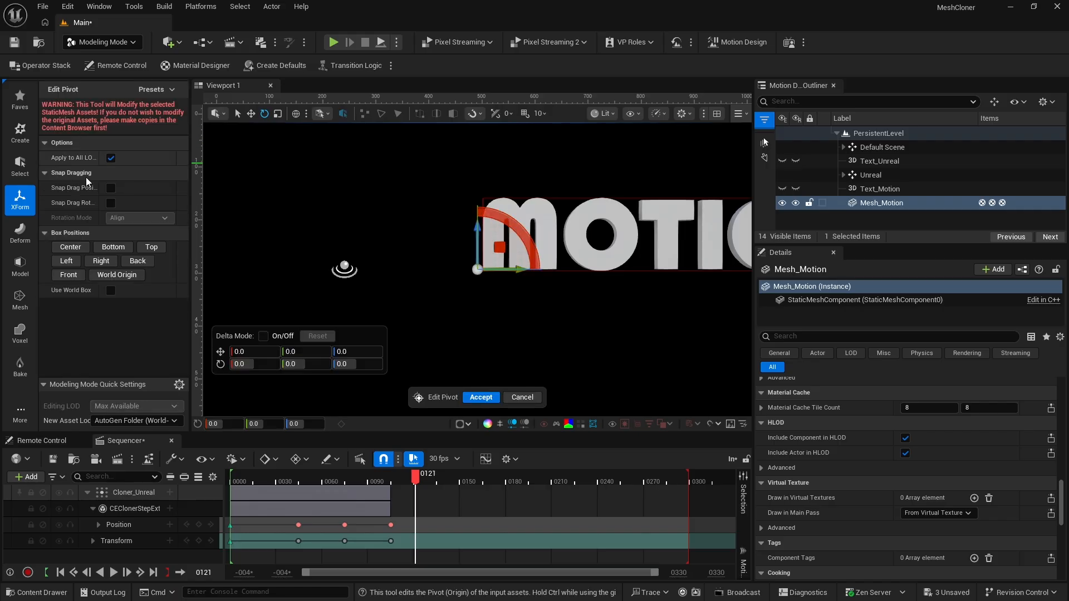
left_click(70, 248)
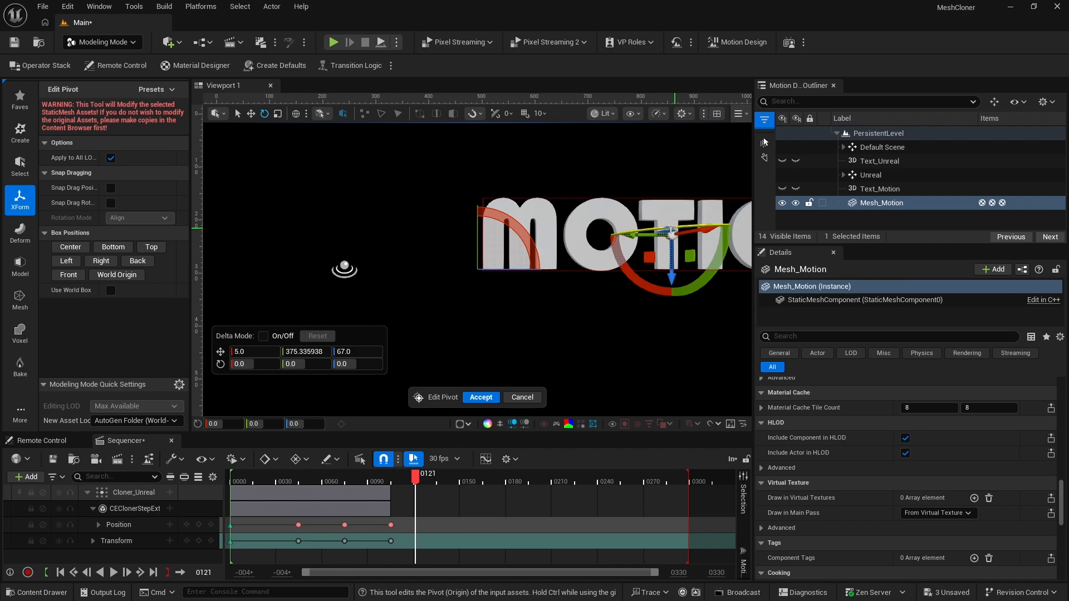
left_click(481, 397)
Switch back to Motion Design mode and reset the location of Mesh_Motion to the default 0, 0, 0
left_click(105, 44)
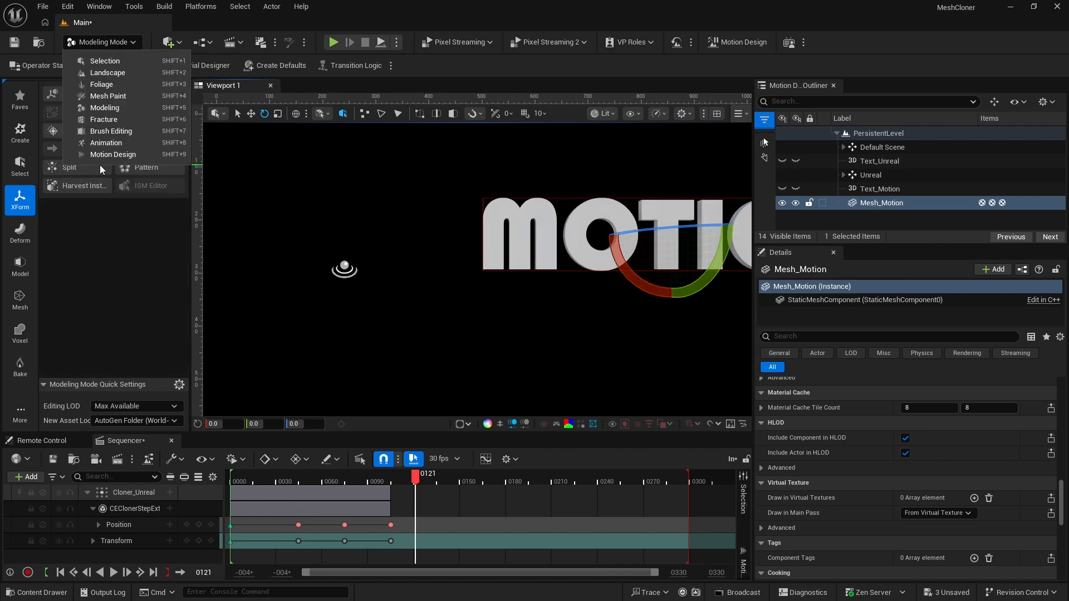
left_click(125, 154)
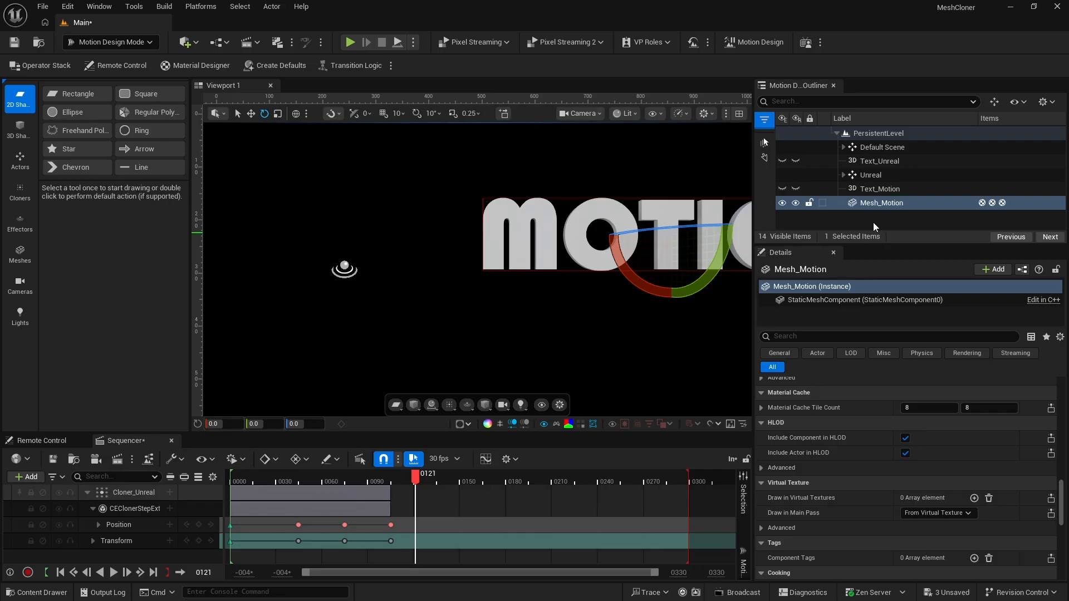
left_click(876, 205)
scroll(899, 416, "up", 5)
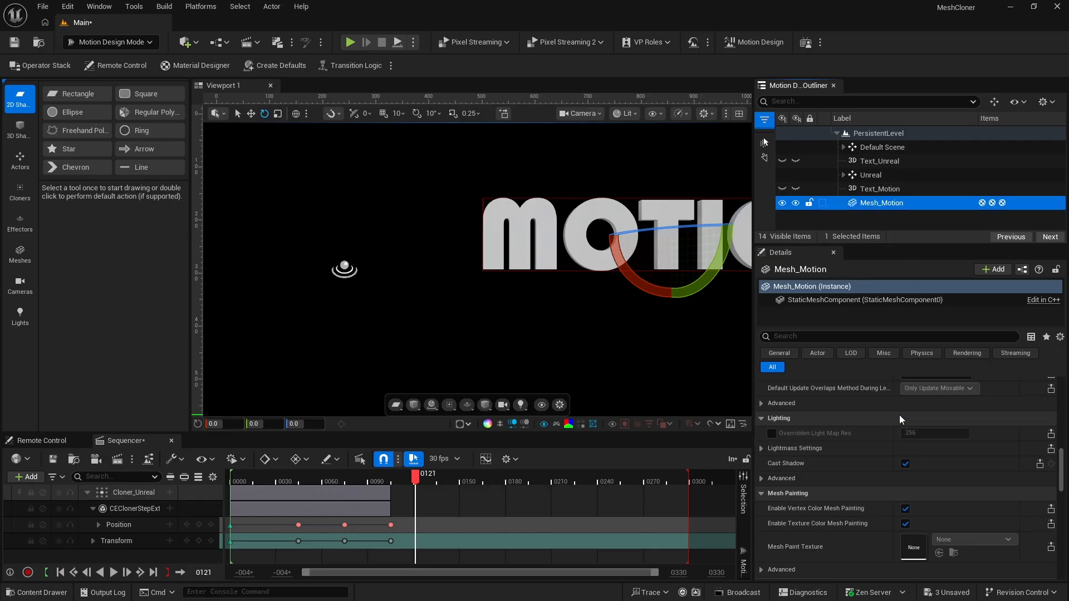
scroll(900, 415, "up", 3)
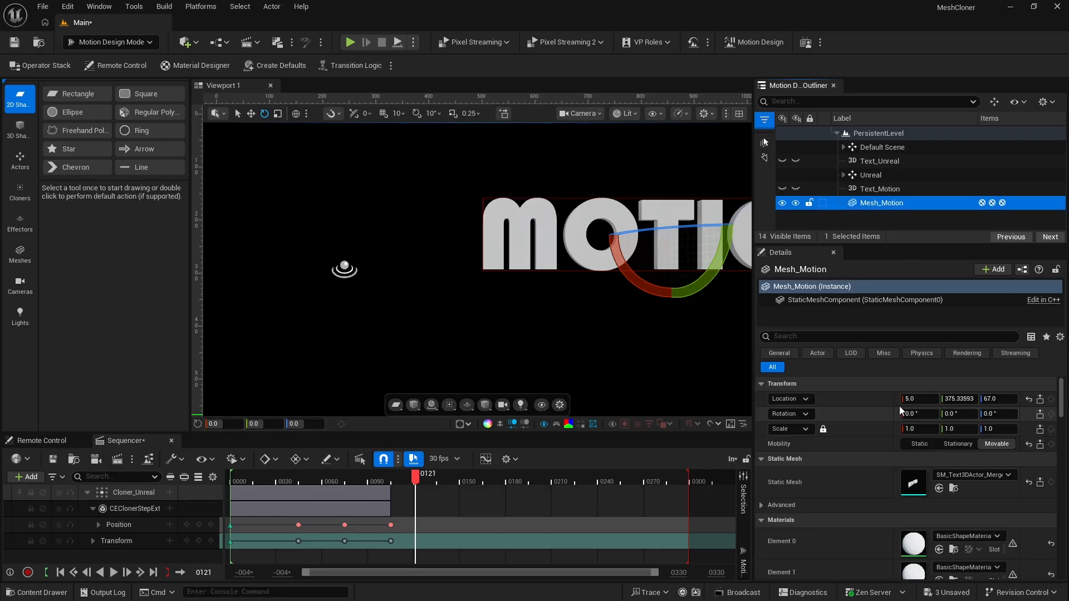
left_click(1028, 399)
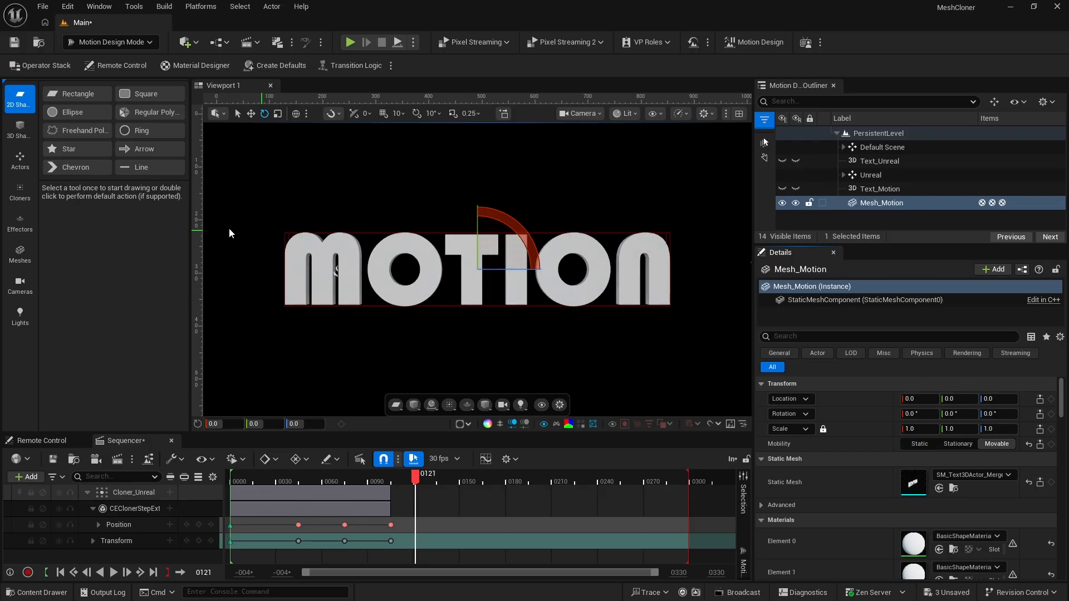
Add a Mesh cloner with the default placement and rename it as Cloner_Motion
left_click(19, 192)
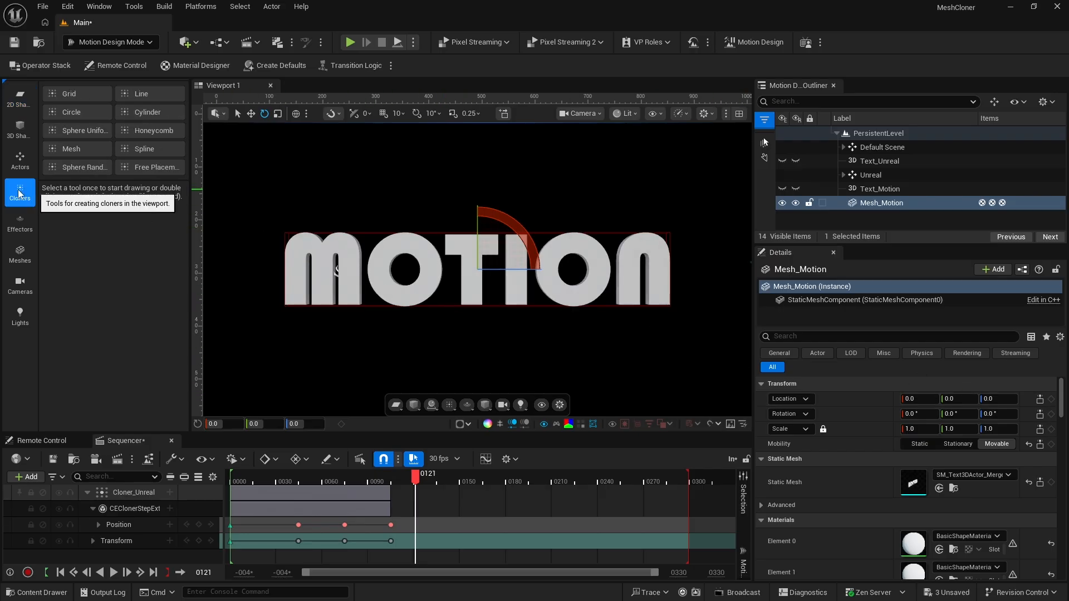
double_click(75, 149)
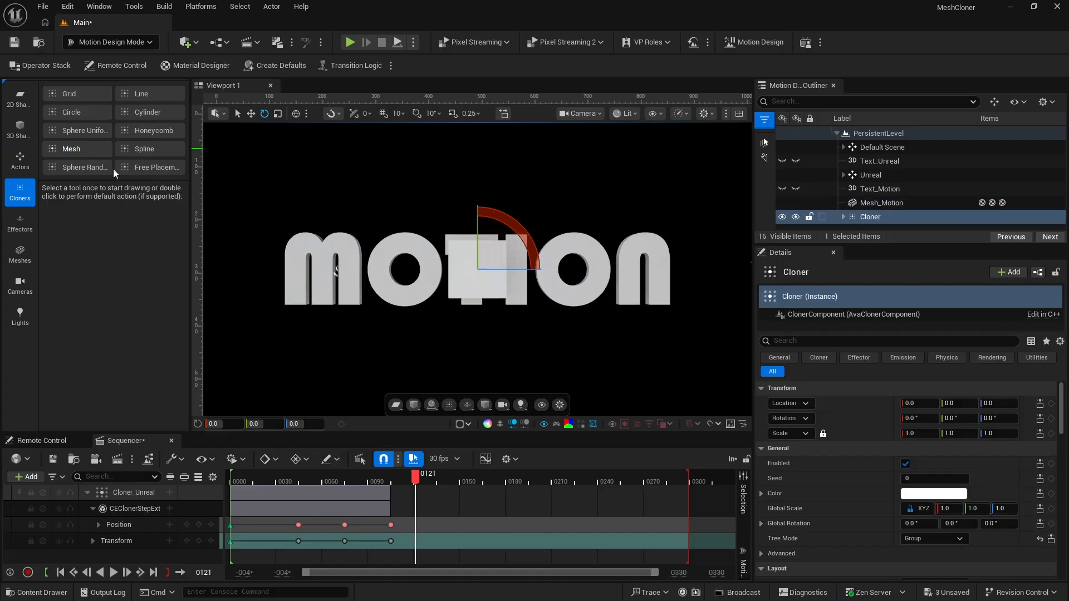
left_click(873, 215)
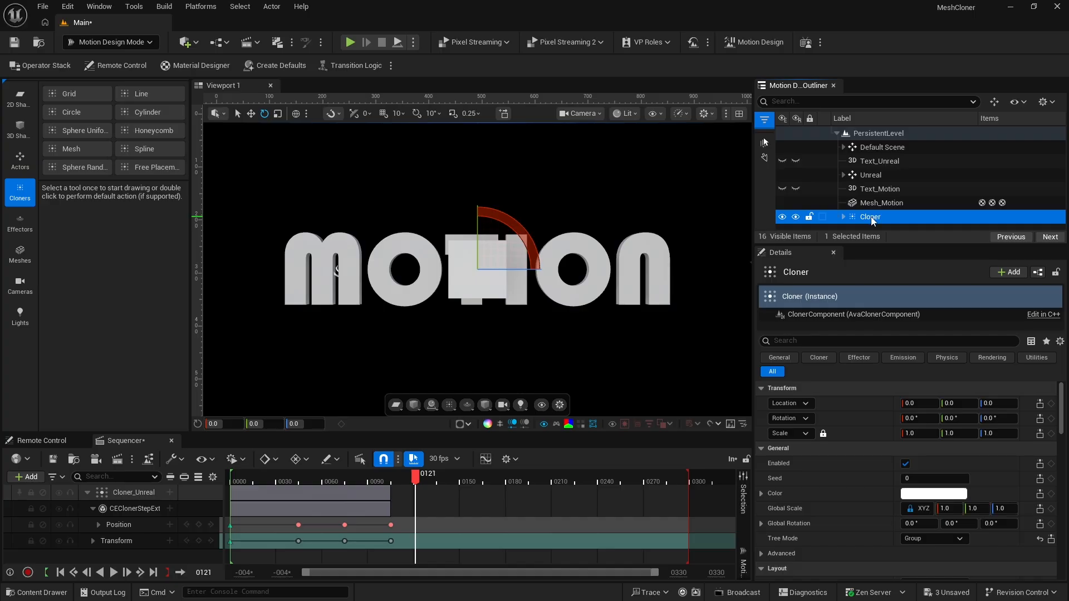
left_click(873, 217)
key("Right")
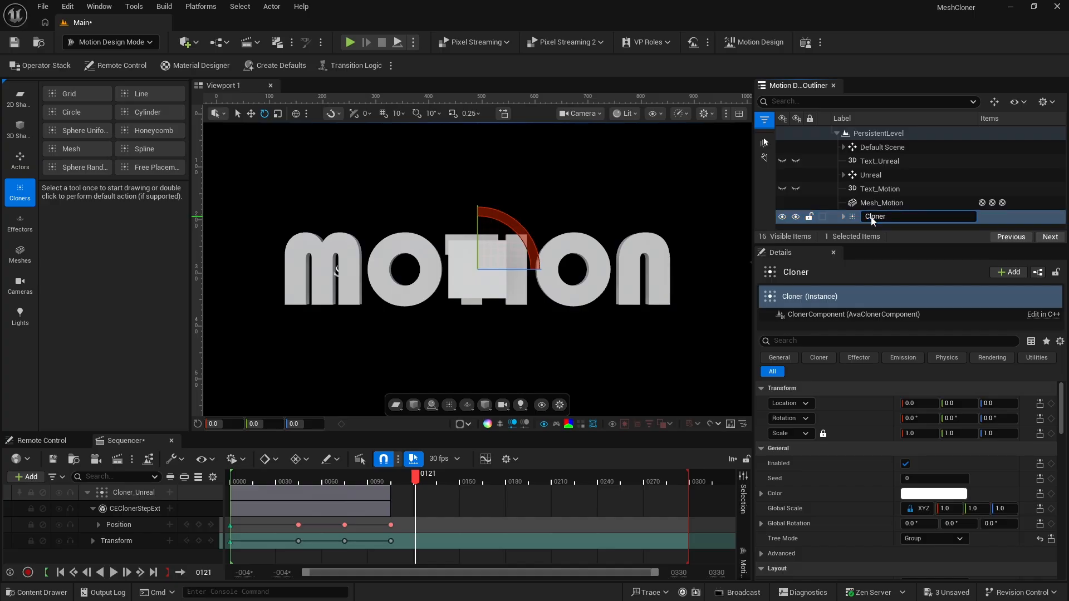
type("_Motion")
key("Return")
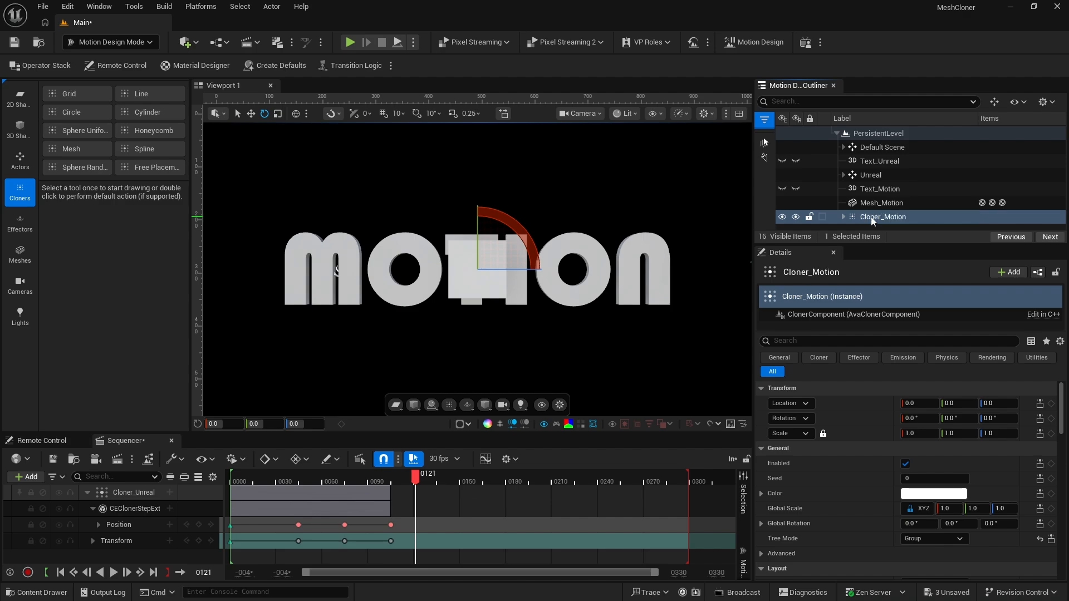
Assign the MD_TexTMaterial material to Element 0 of the default clone cube inside Cloner_Motion
left_click(842, 217)
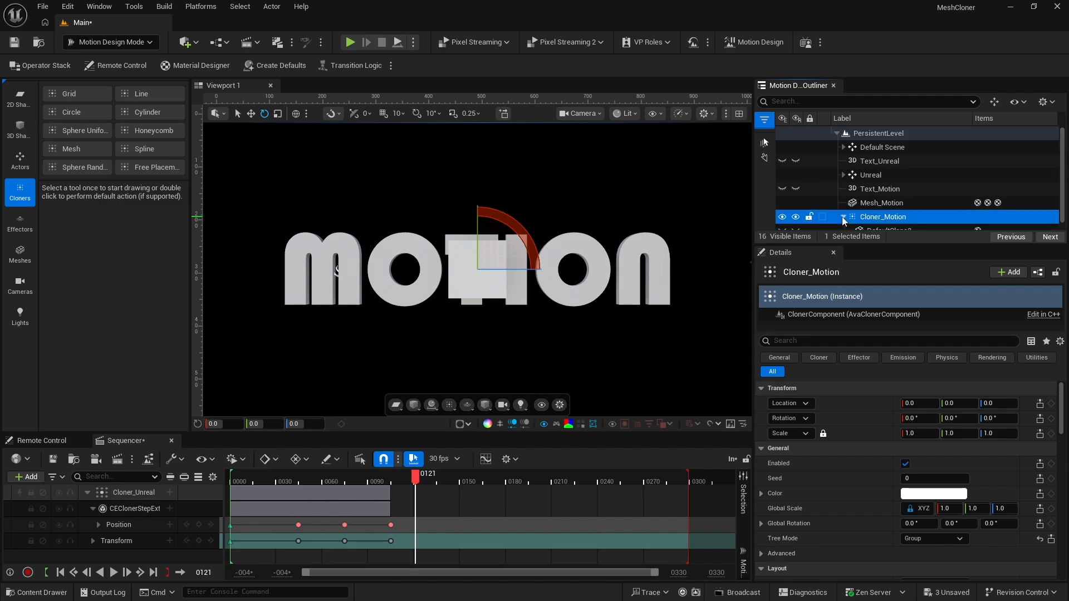
scroll(894, 218, "down", 1)
left_click(894, 222)
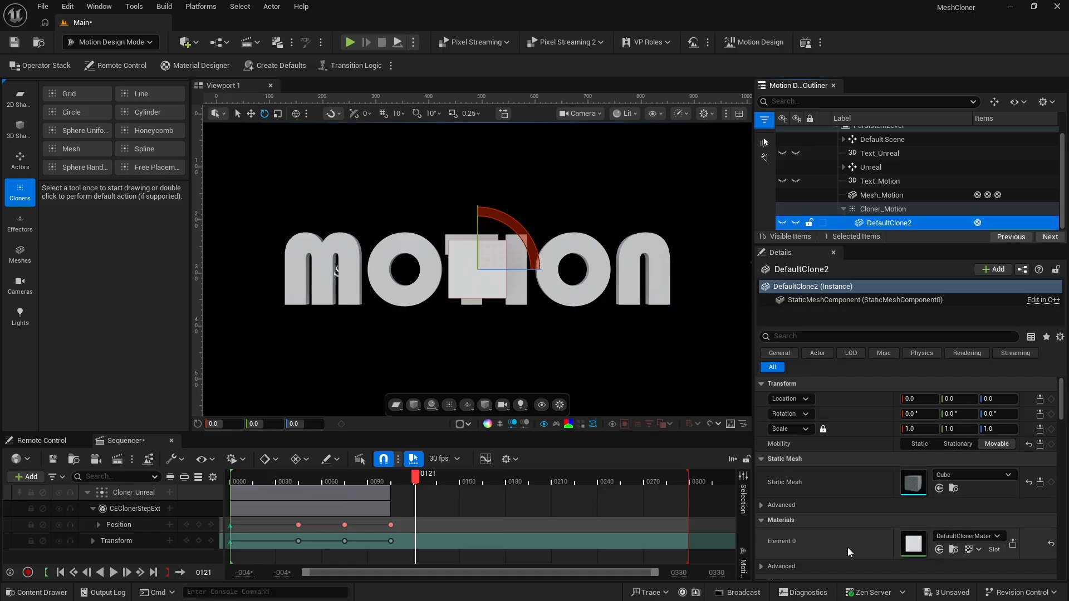
left_click(964, 538)
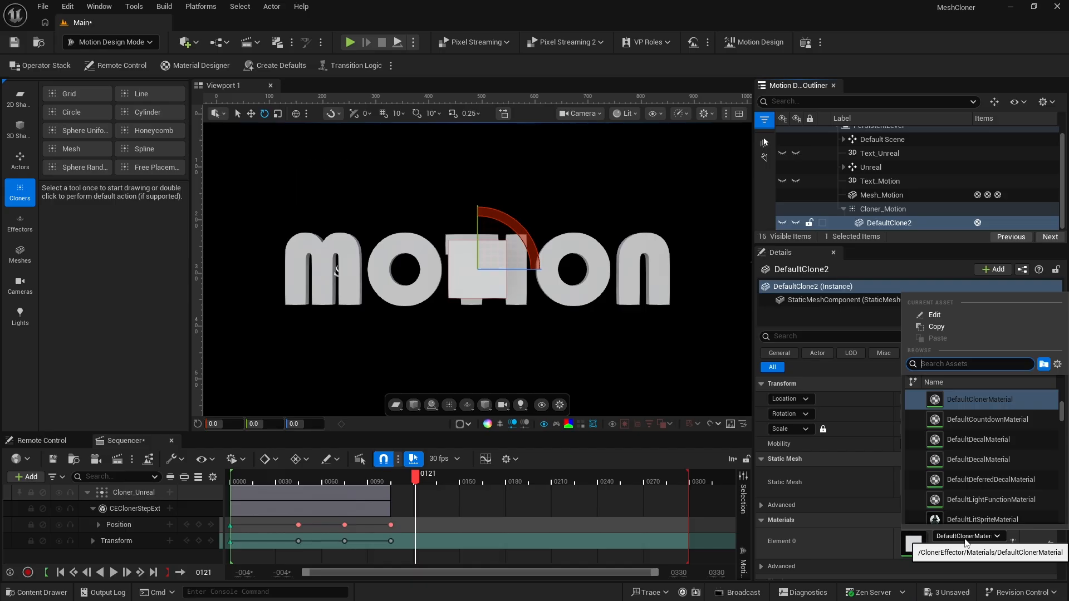
type("md_")
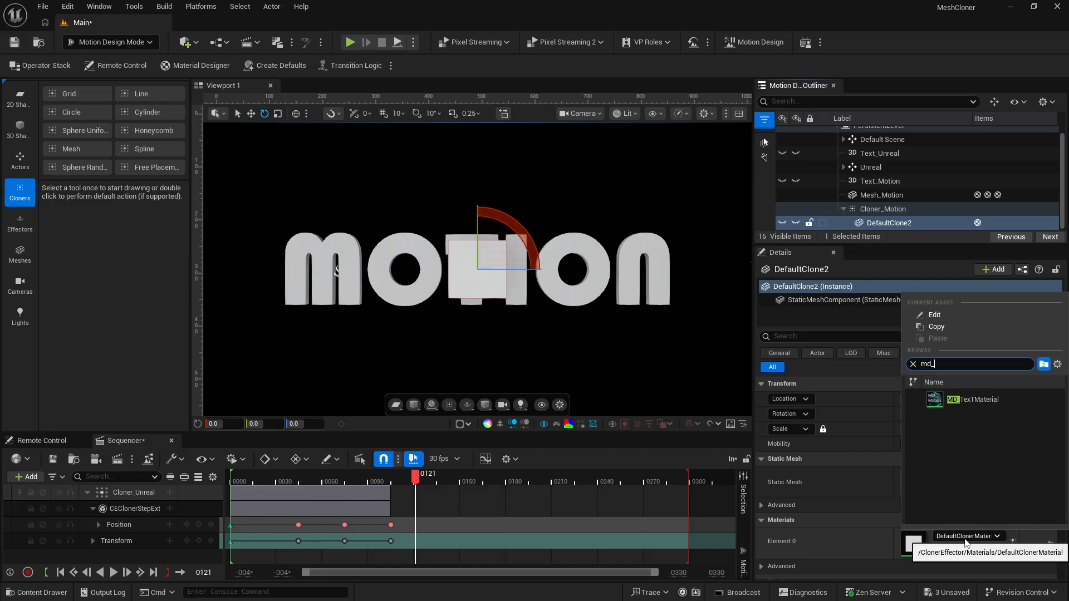
left_click(940, 399)
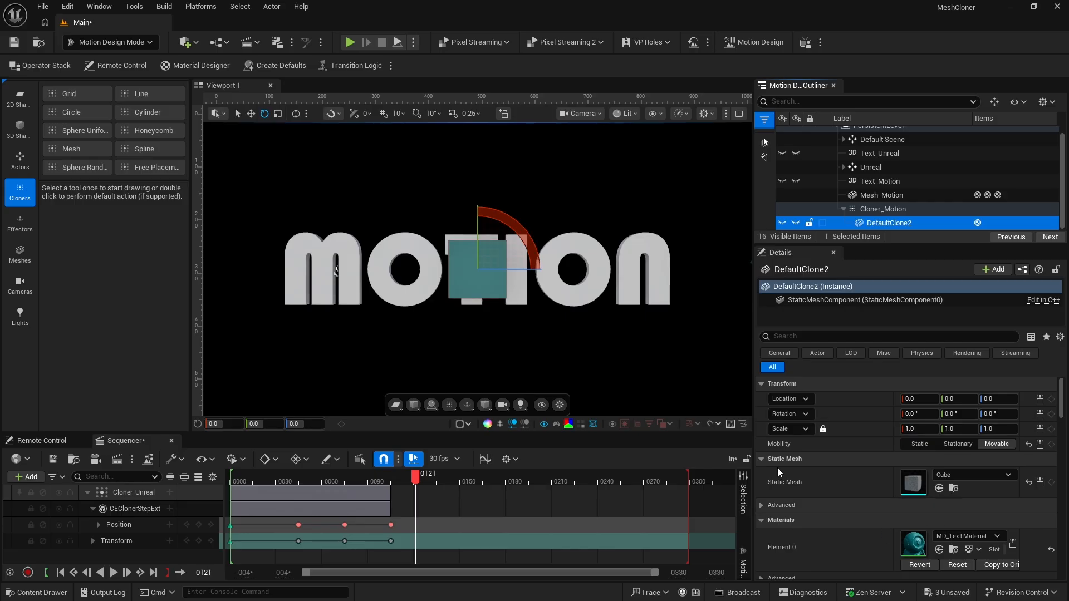
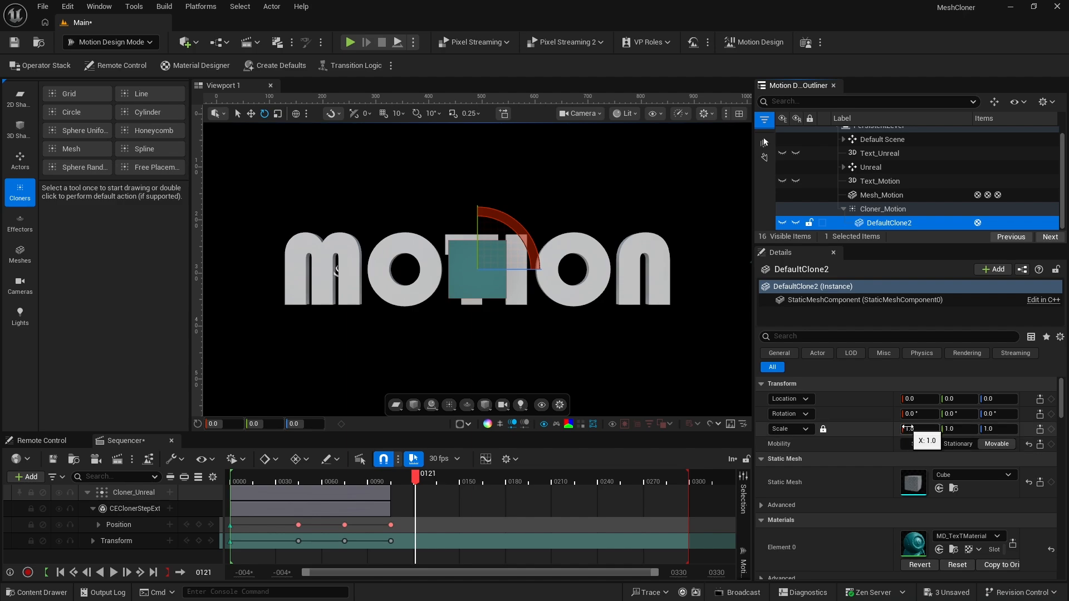
Set the uniform scale of the default clone cube DefaultClone2 to 0.03
left_click(909, 428)
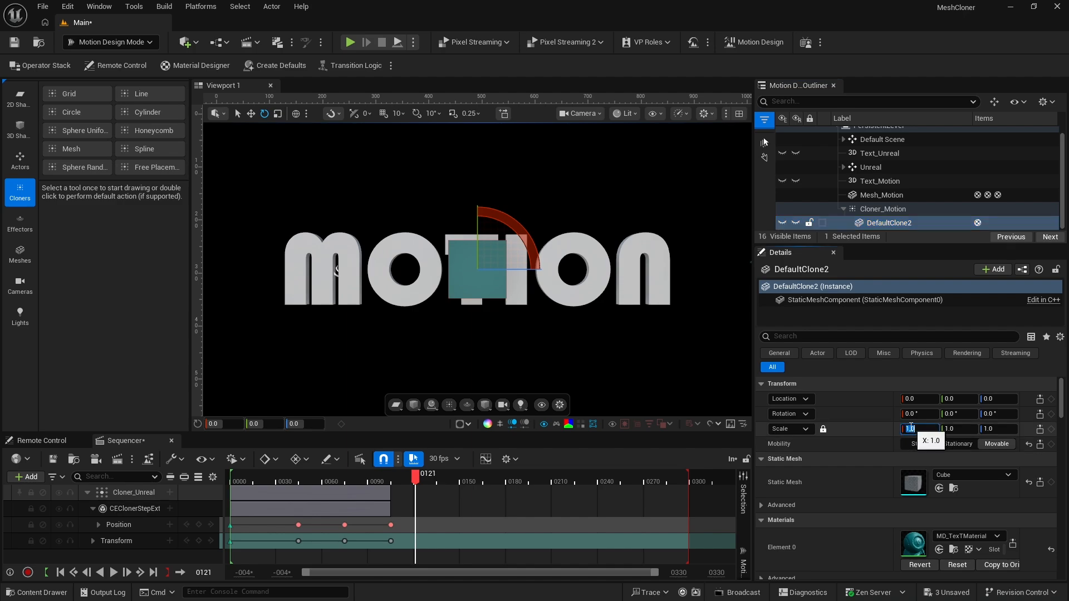
key("Return")
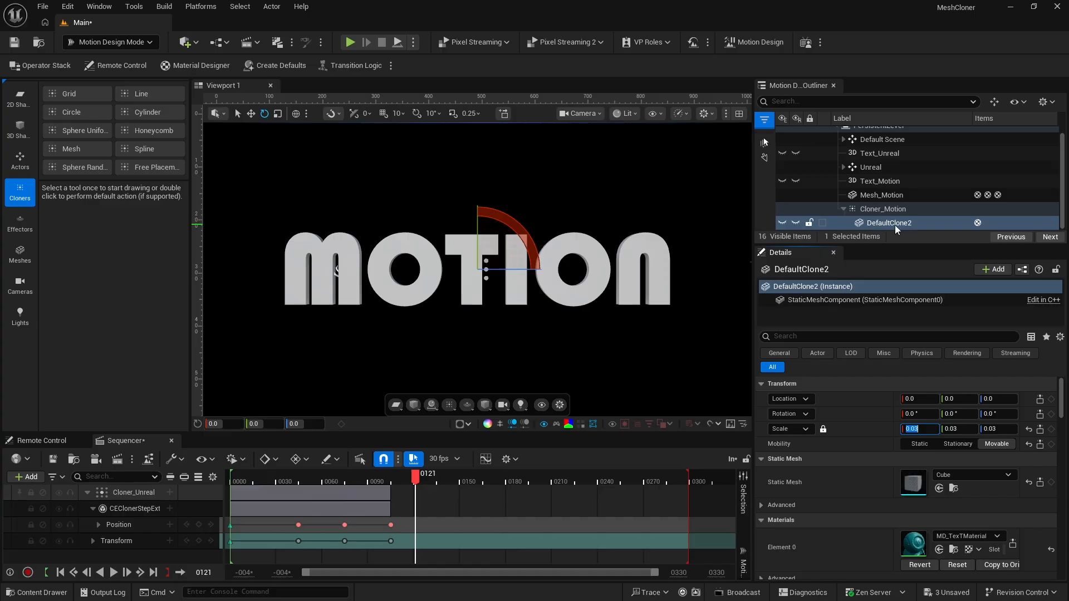
Assign Mesh_Motion as the sample actor in the Mesh layout of Cloner_Motion
left_click(870, 209)
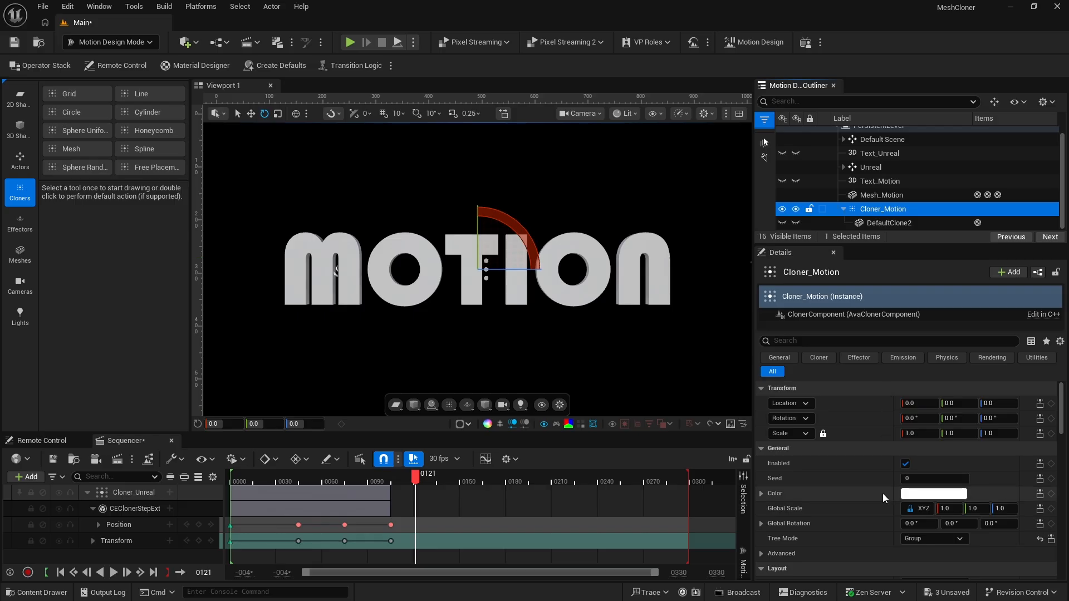
scroll(883, 493, "down", 5)
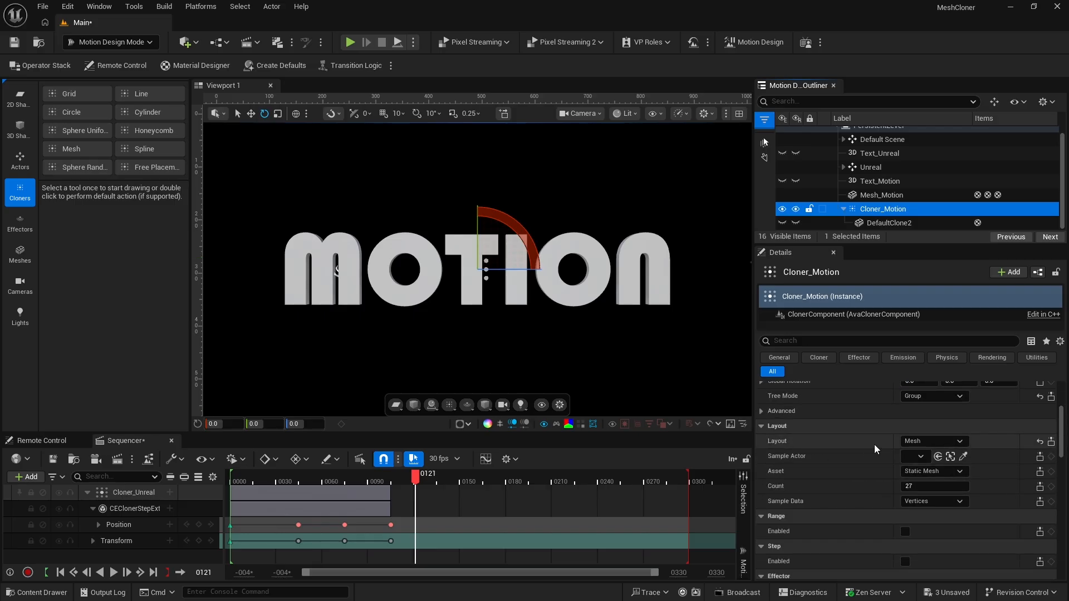
left_click(920, 457)
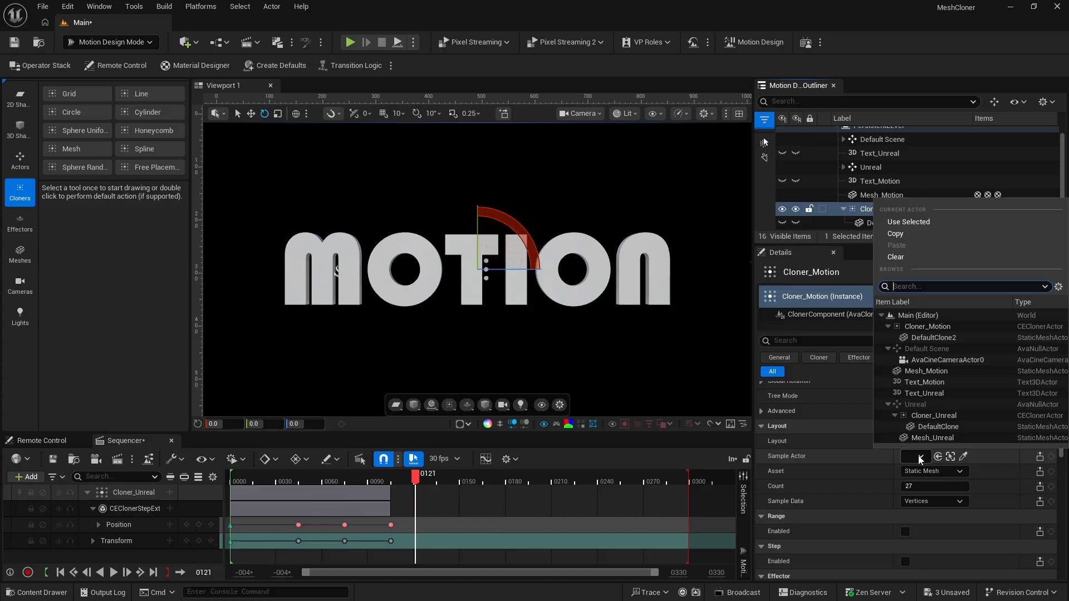
left_click(917, 371)
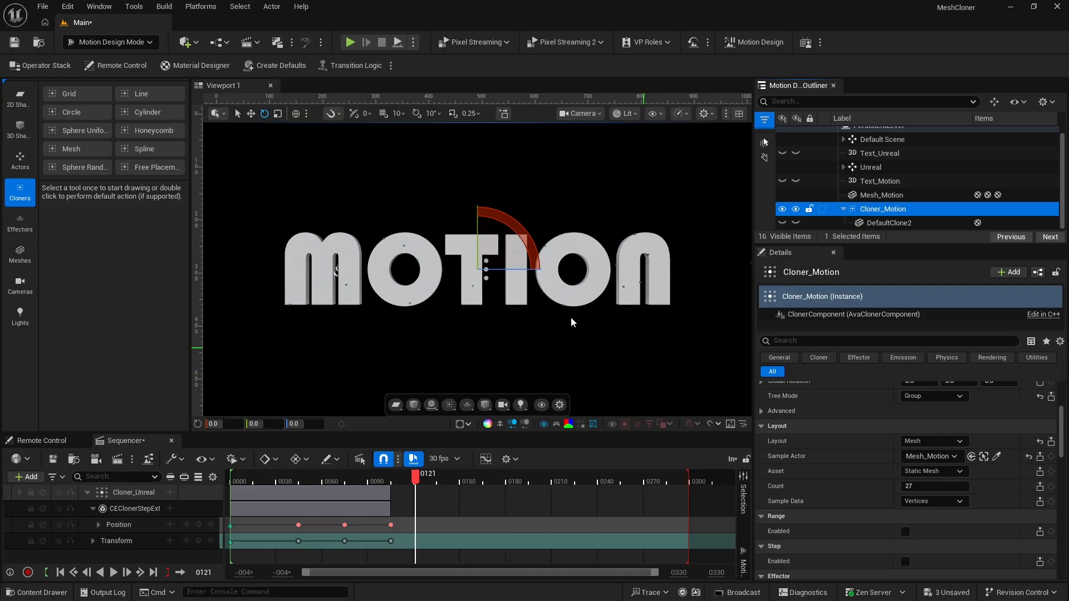
Set the clone count of Cloner_Motion to 10000 and its sample data to Triangles
left_click(906, 486)
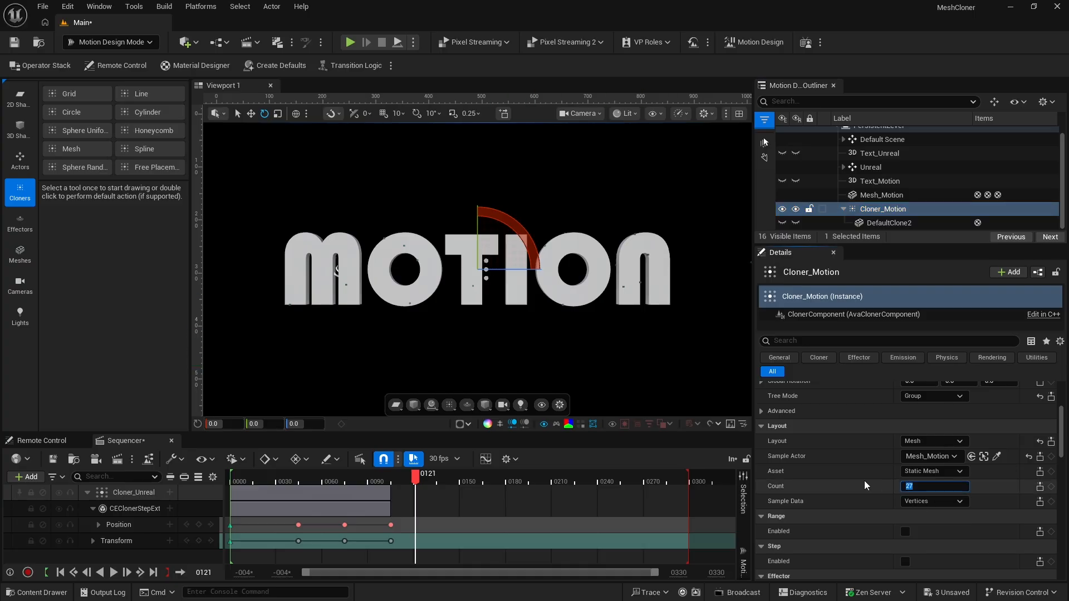
type("10000")
key("Return")
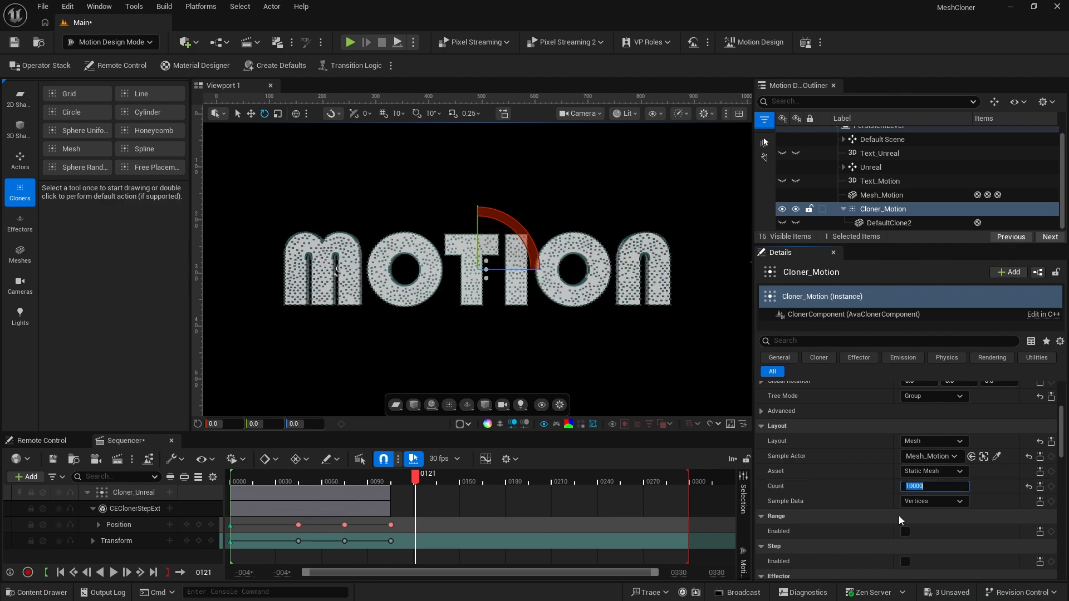
left_click(922, 502)
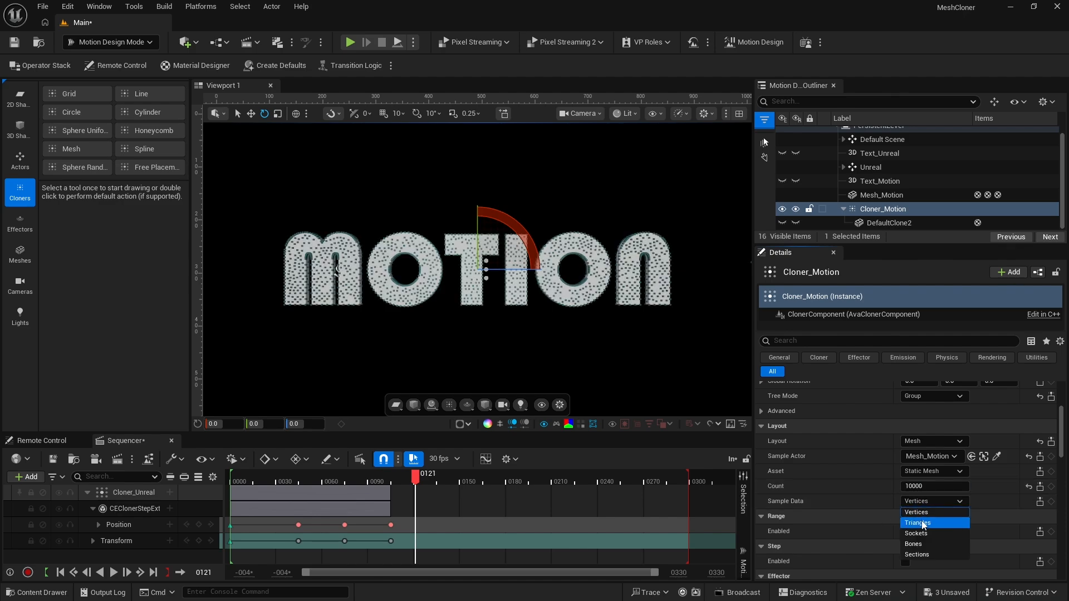
left_click(921, 521)
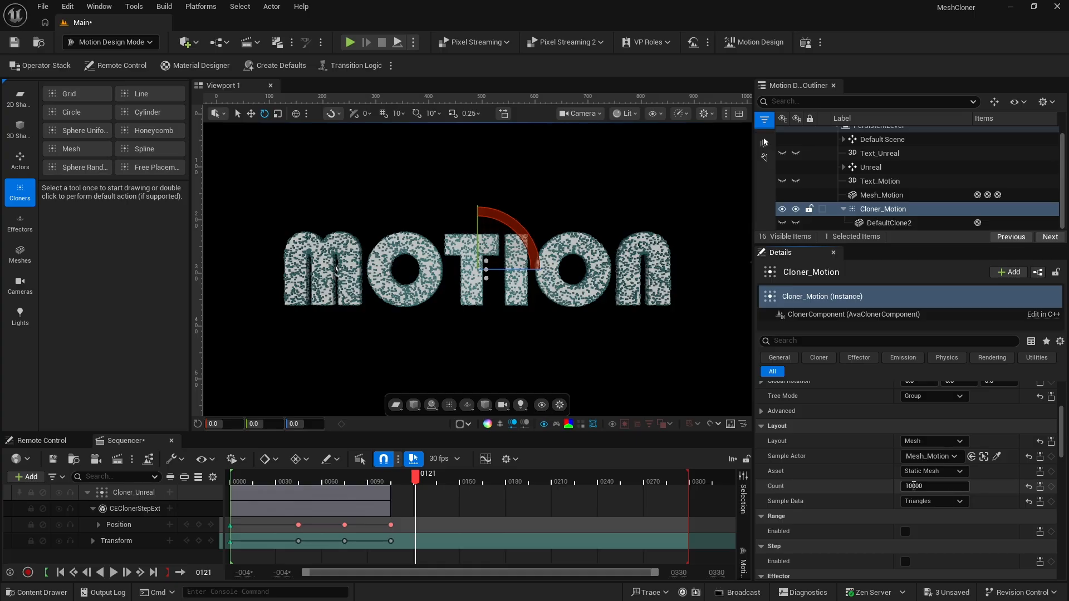
Raise the clone count of Cloner_Motion to 15000
left_click(909, 486)
type("15")
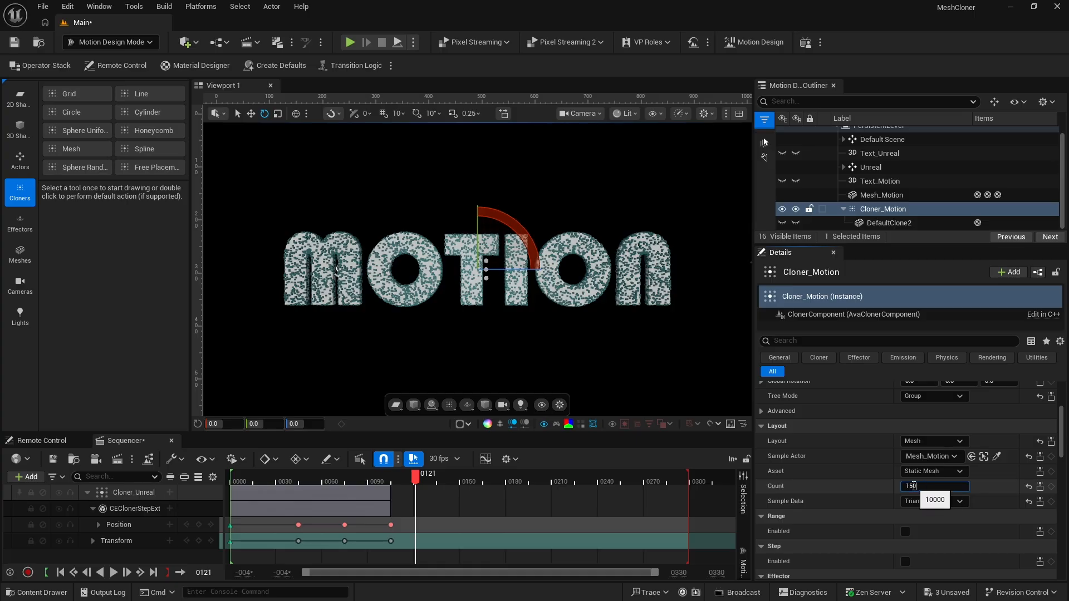
type("000")
key("Return")
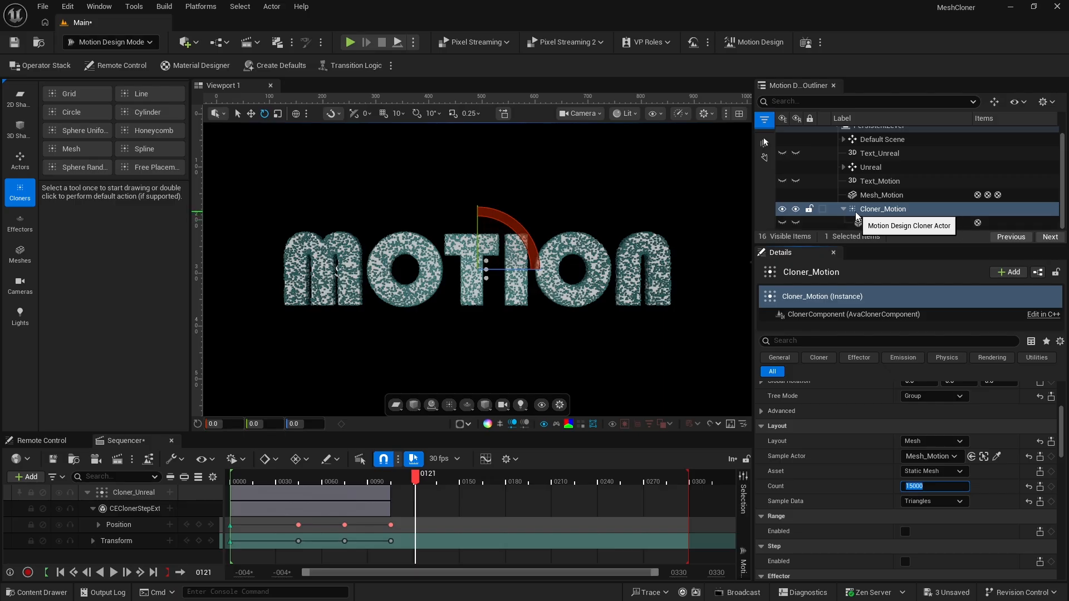
Hide Mesh_Motion both in the editor and at runtime
left_click(866, 195)
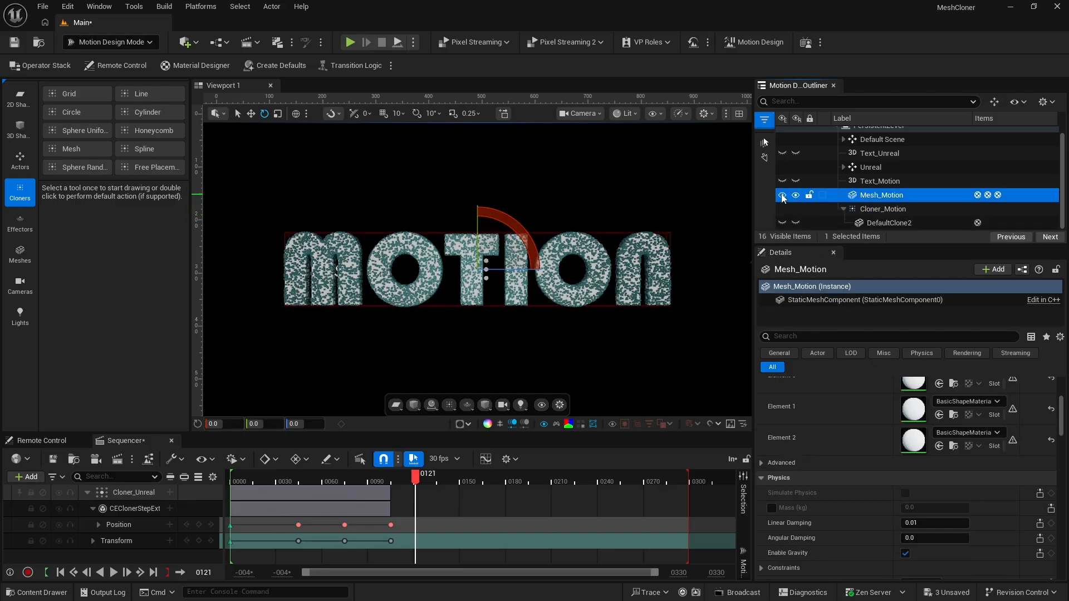
left_click(795, 196)
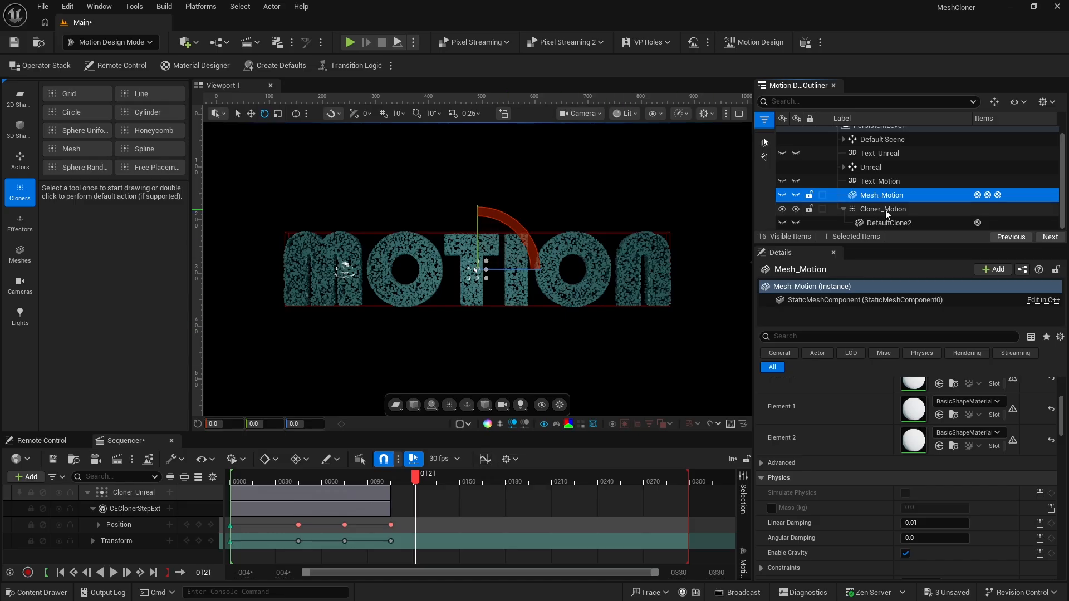
Enable Step on Cloner_Motion and set the Step position X to -2
left_click(870, 209)
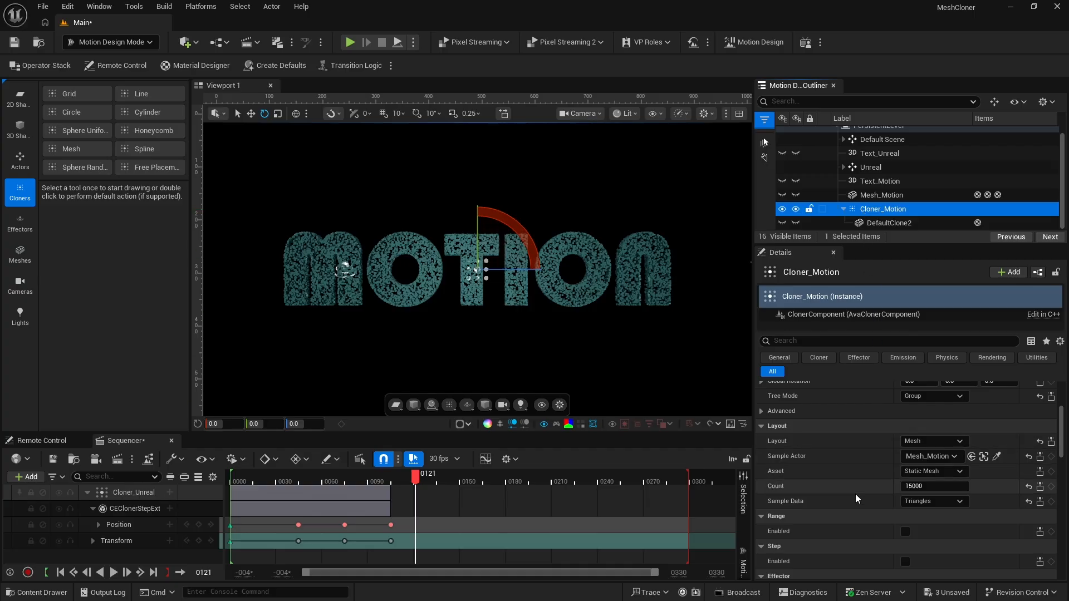
scroll(855, 493, "down", 2)
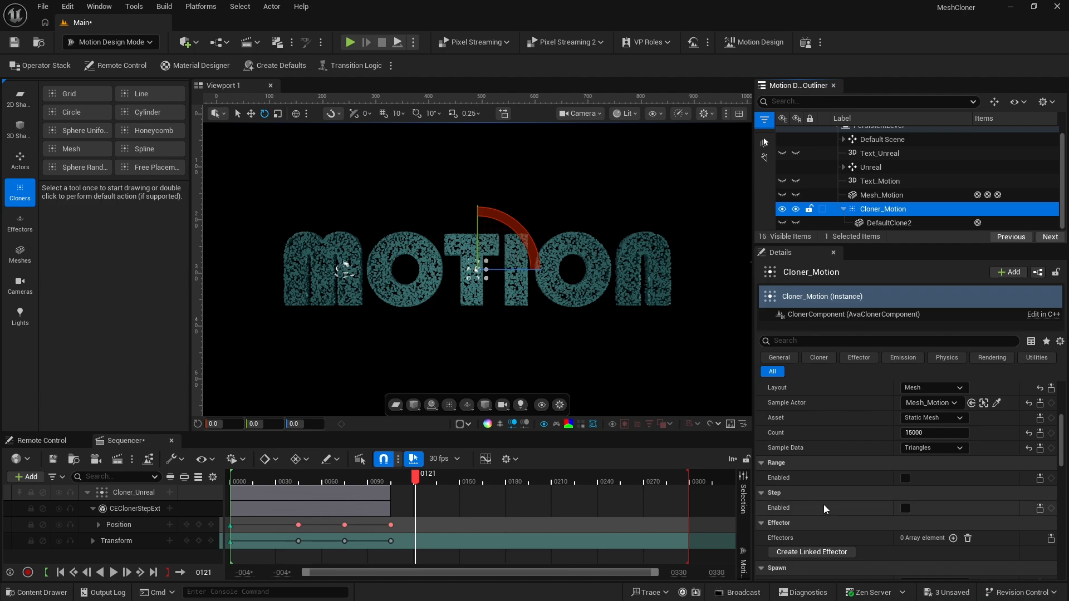
left_click(905, 507)
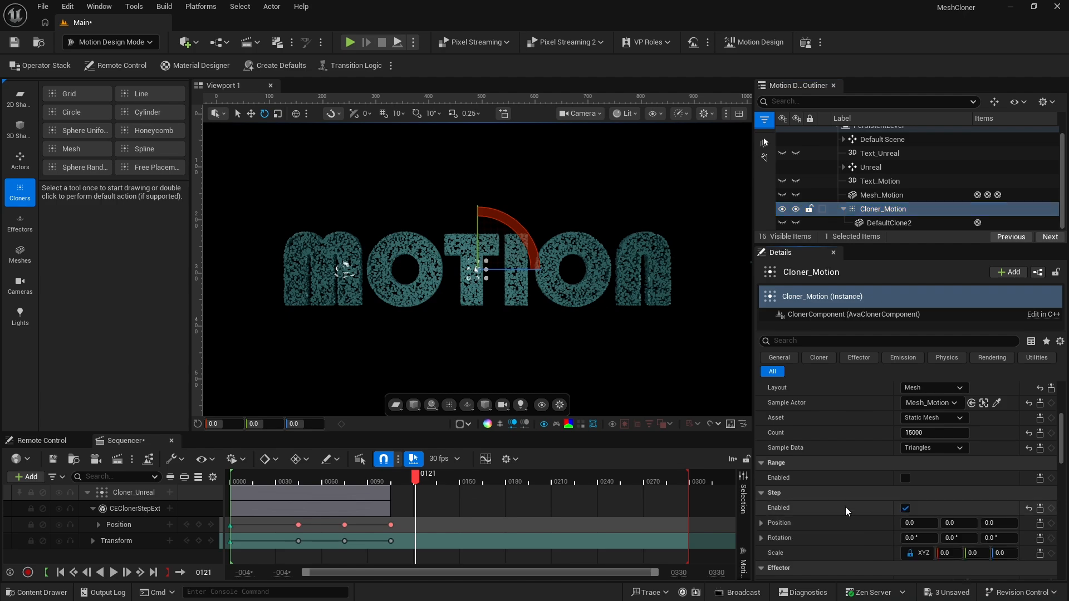
scroll(852, 488, "down", 1)
scroll(853, 488, "down", 2)
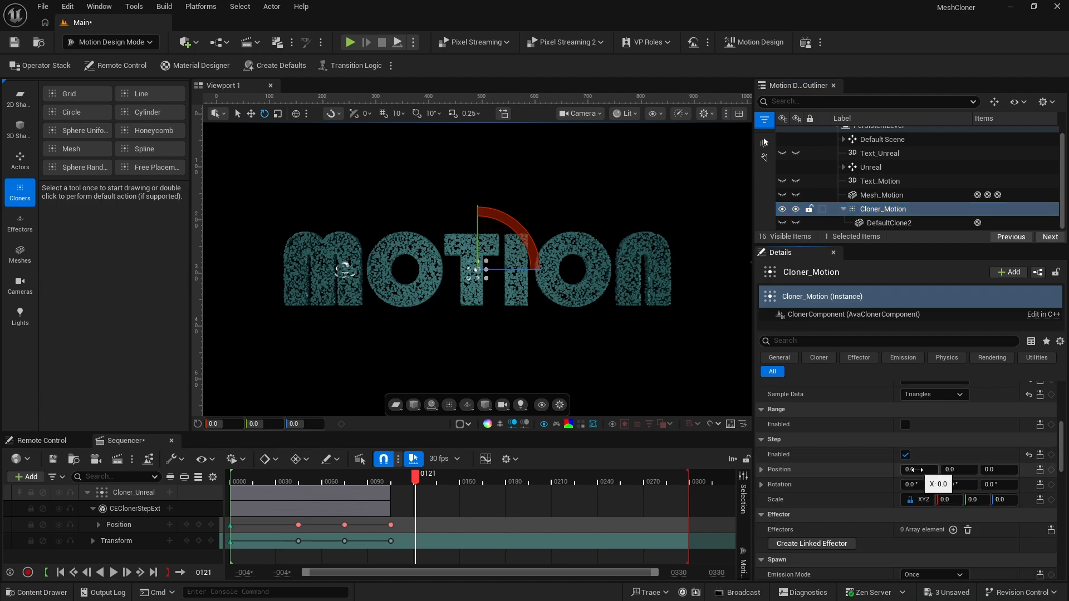
mouse_move(915, 471)
left_mouse_down()
mouse_move(893, 470)
mouse_move(921, 471)
left_mouse_up()
left_click(921, 471)
type("-")
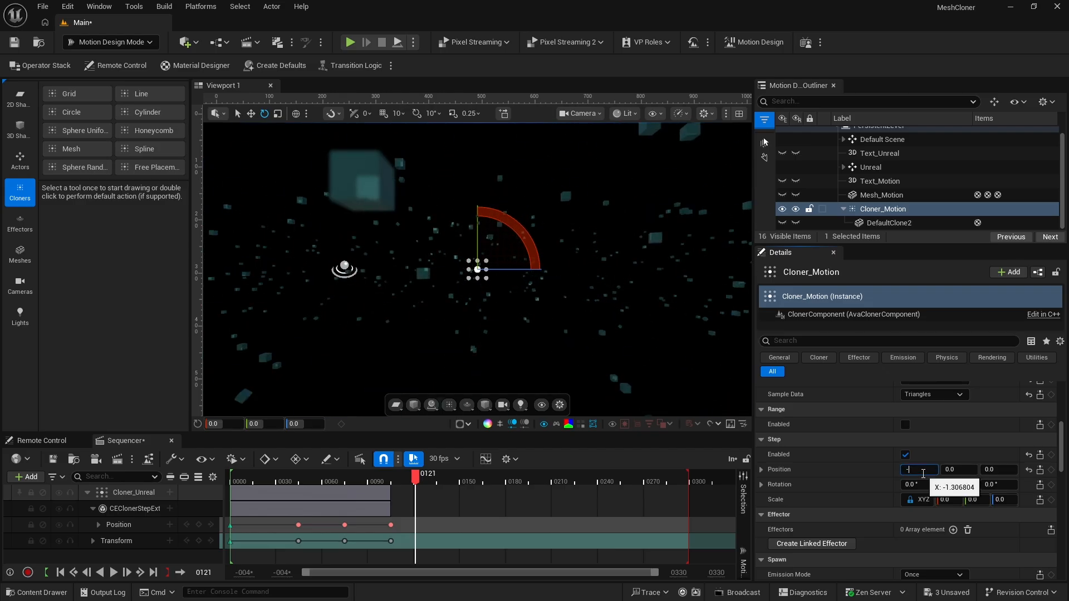
type("2")
key("Return")
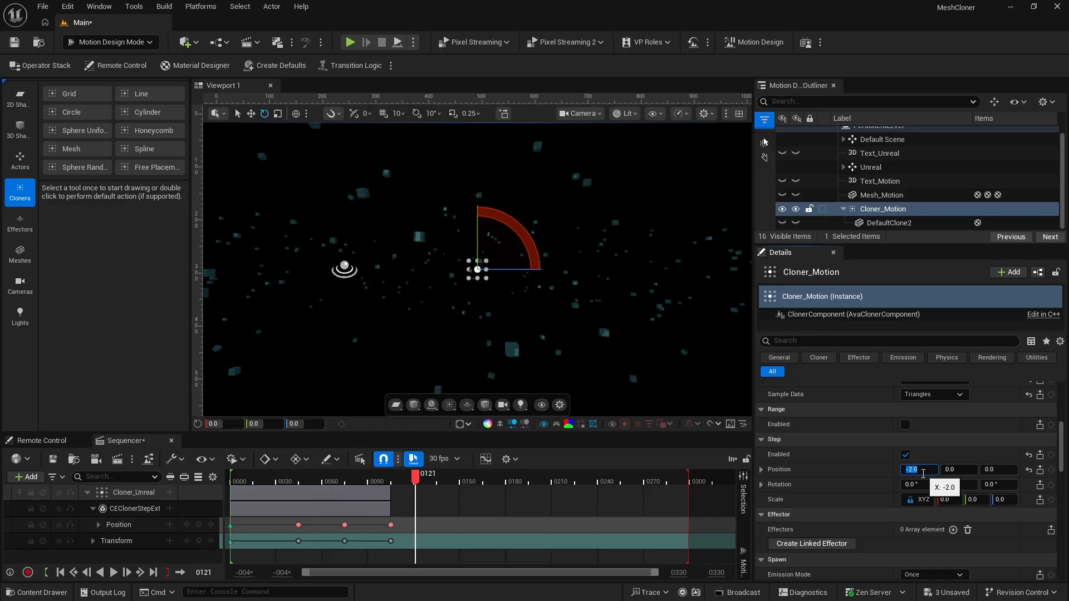
At frame 105, keyframe Cloner_Motion's Step position, then set its location X to -473 and keyframe the location
left_click_drag(415, 479, 392, 492)
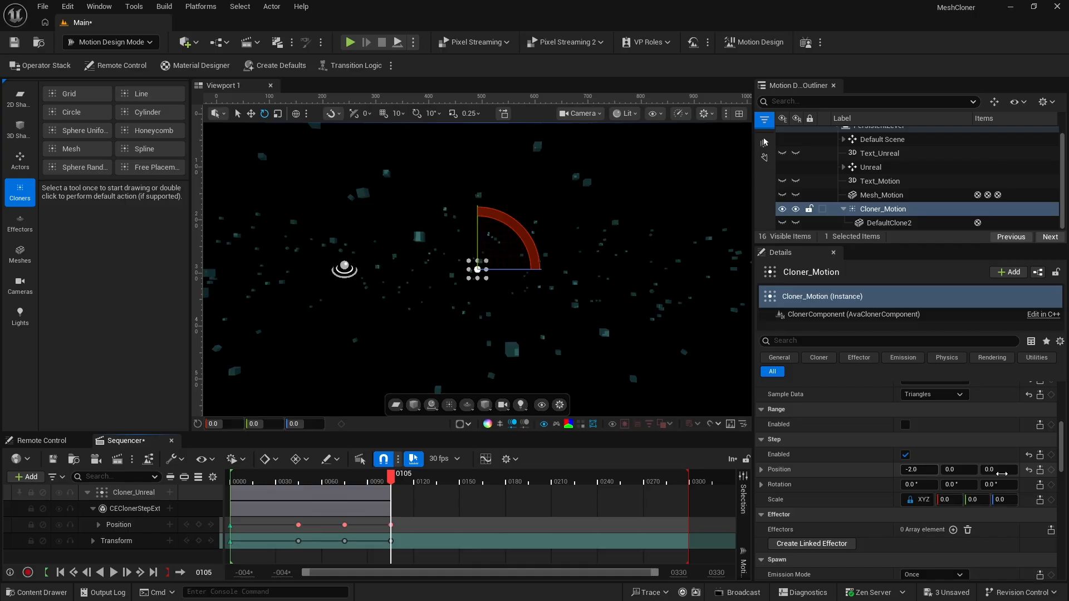
left_click(1051, 470)
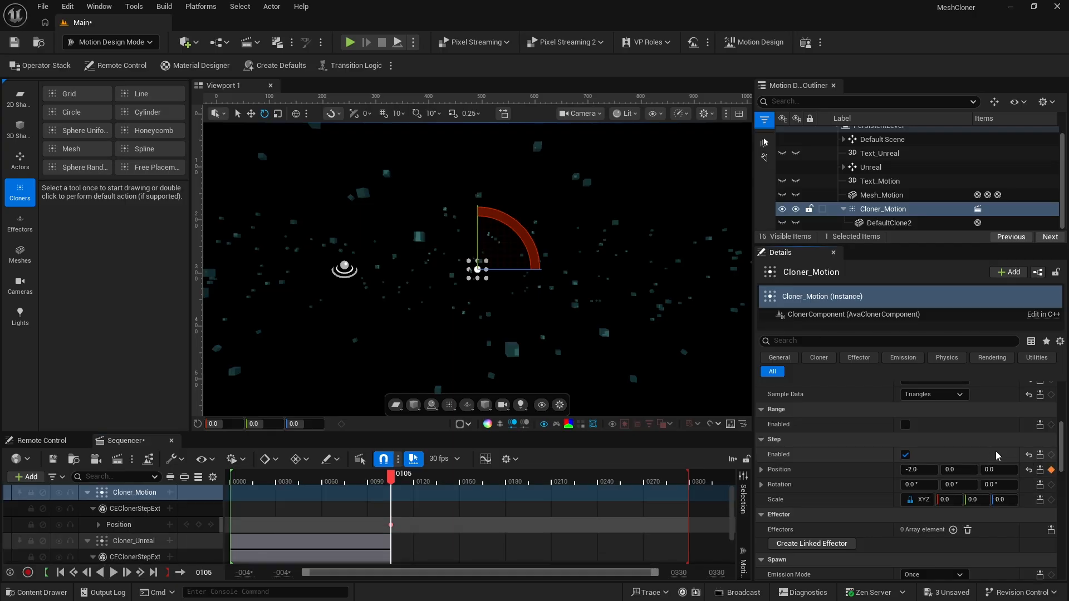
scroll(987, 462, "up", 10)
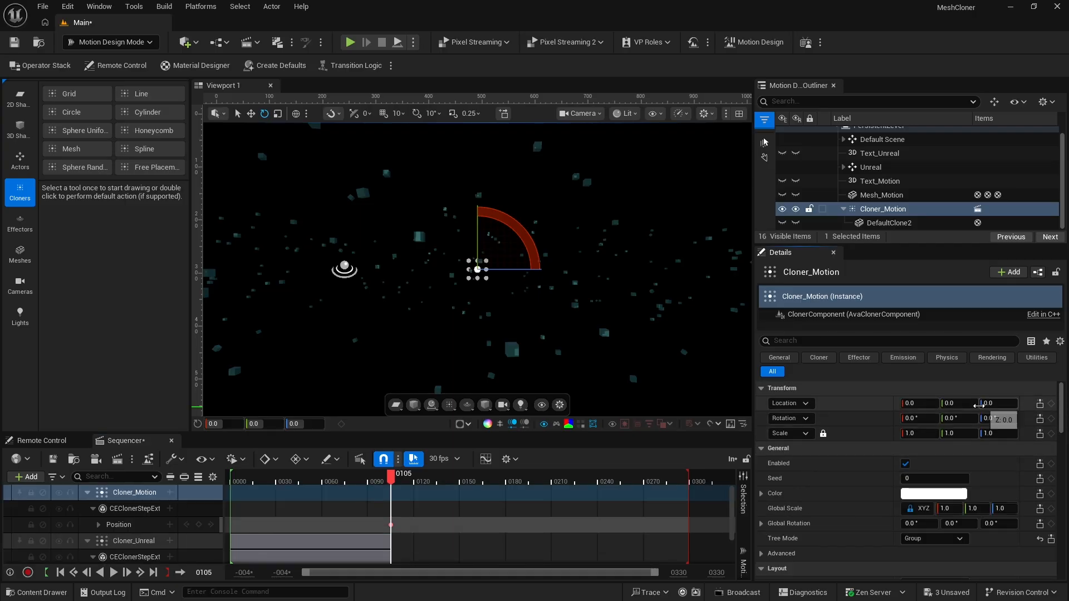
left_click_drag(916, 405, 825, 404)
left_click(1051, 404)
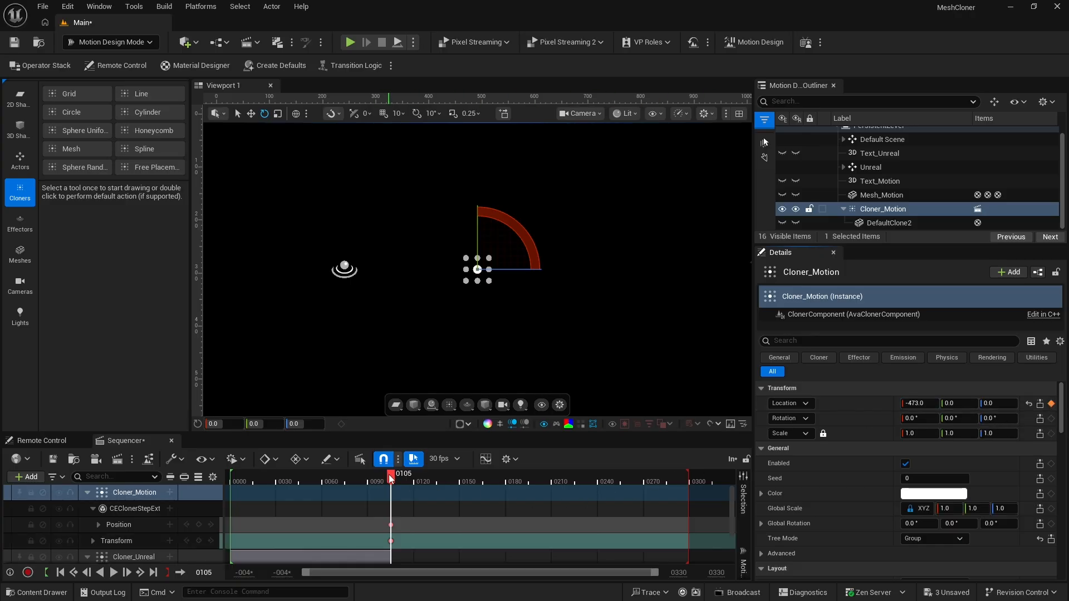
At frame 150, set the location X of Cloner_Motion to 0 and keyframe the location
left_click_drag(388, 474, 461, 474)
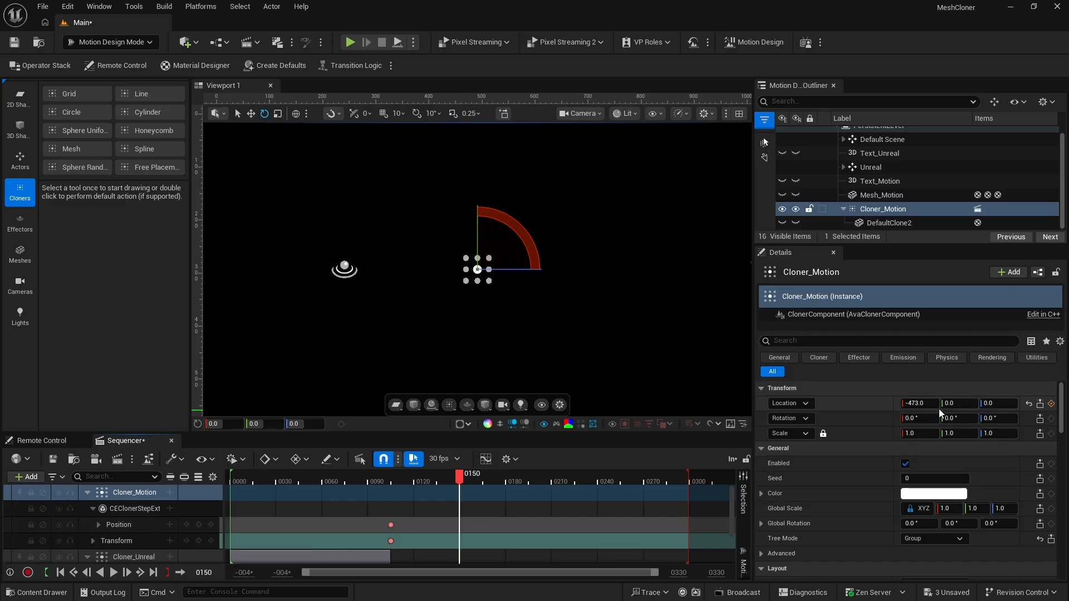
left_click(916, 403)
type("0")
key("Return")
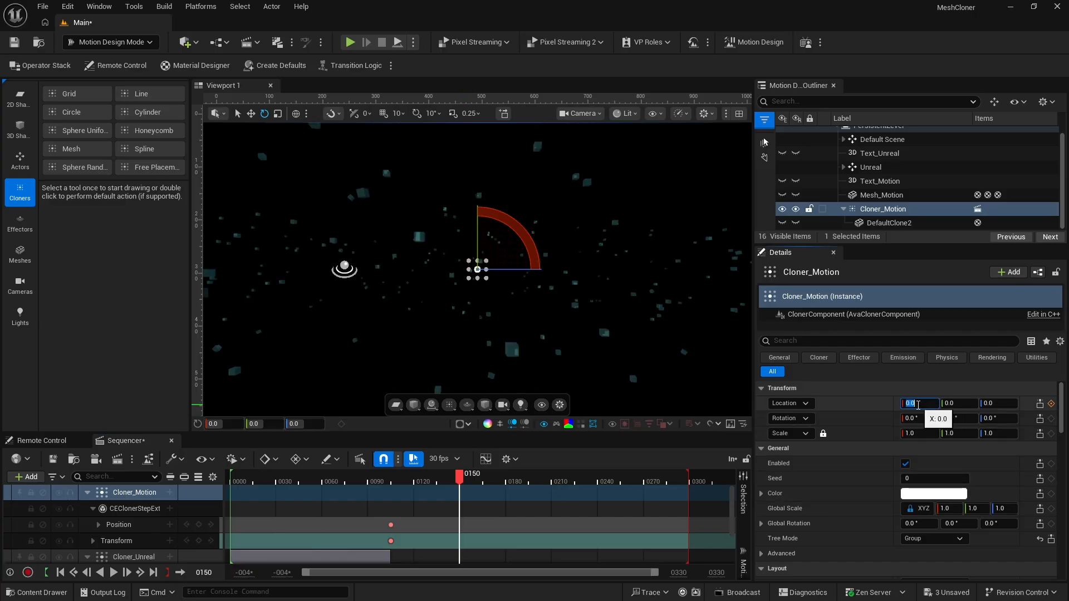
left_click(1051, 403)
Set the Step position X of Cloner_Motion to 0 and keyframe it at frame 150
scroll(859, 511, "down", 10)
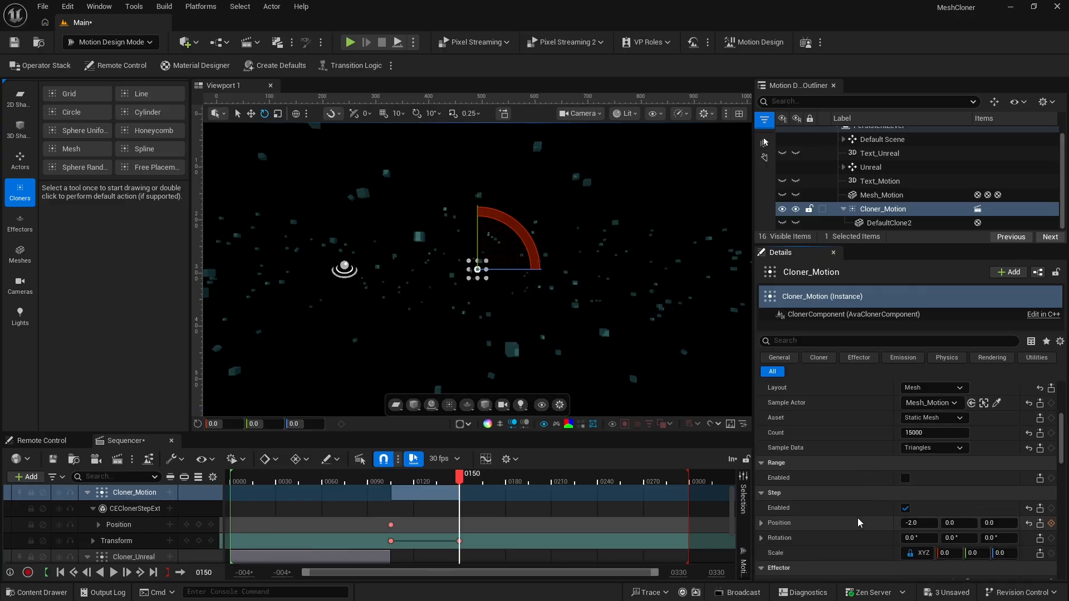
left_click(916, 451)
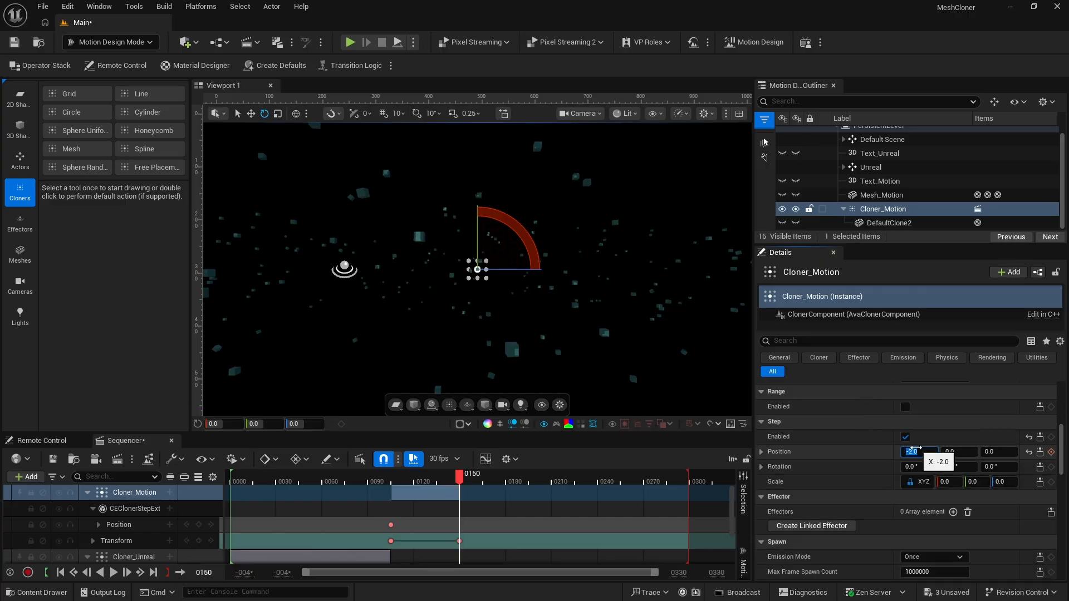
type("0")
key("Return")
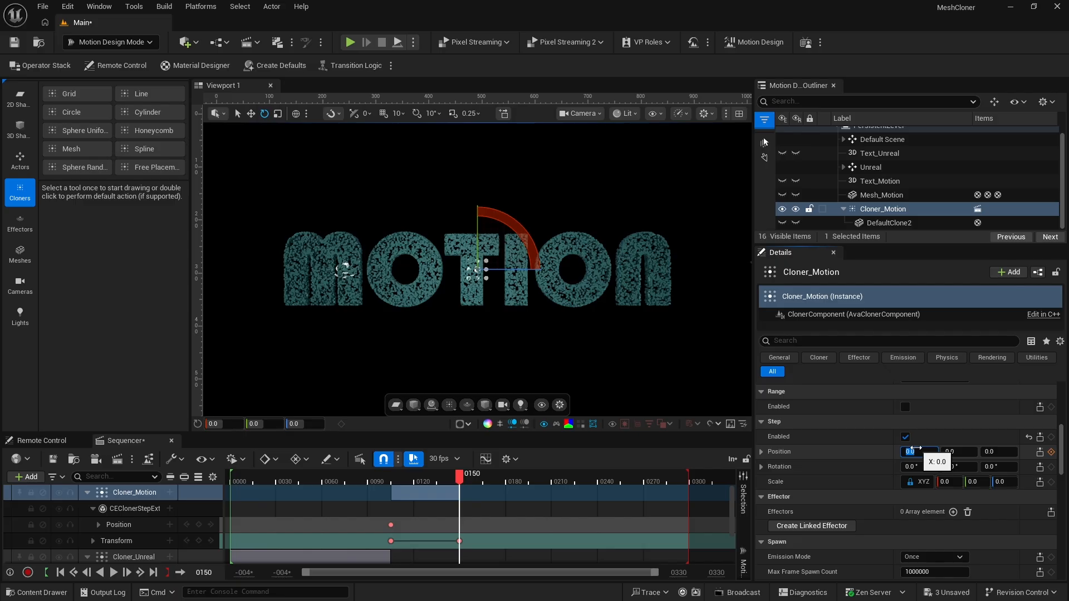
left_click(1051, 452)
left_click(1051, 452)
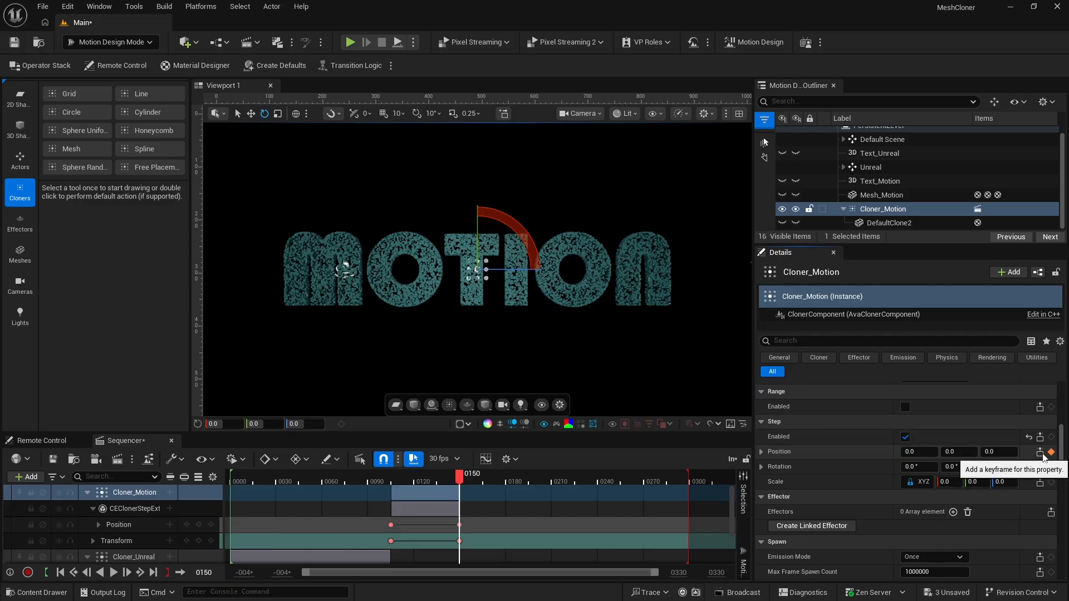
Play the sequence from frame 80 to preview the transition between the two words
left_click(353, 478)
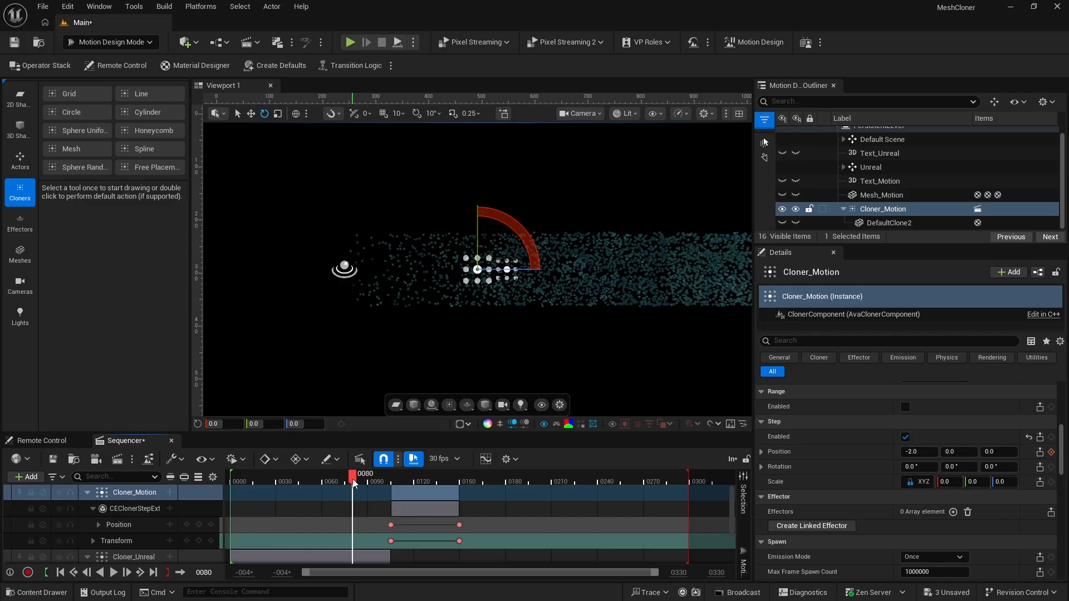
key("space")
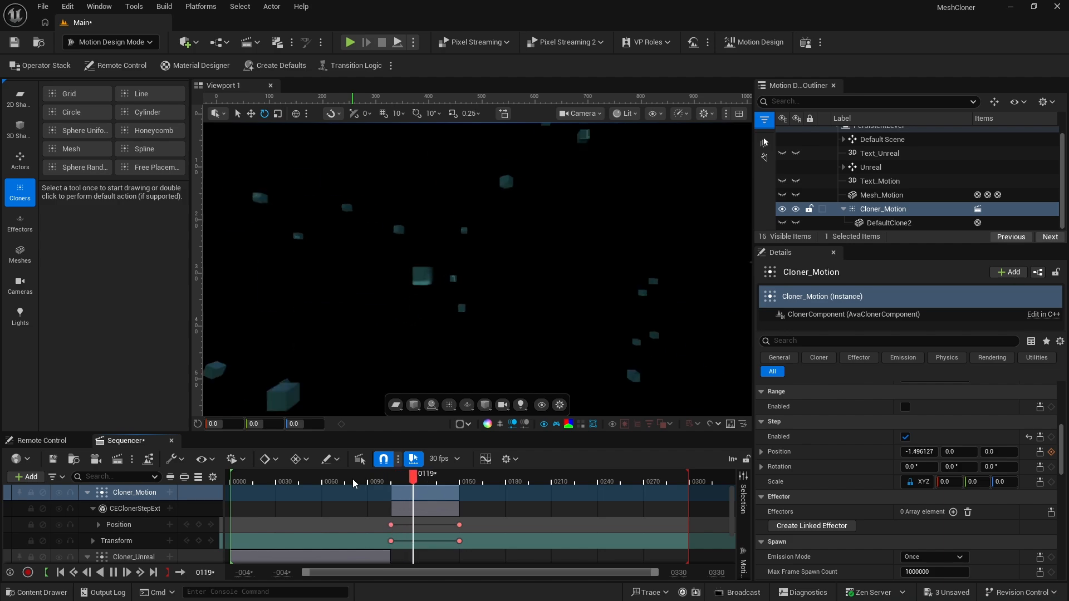
key("space")
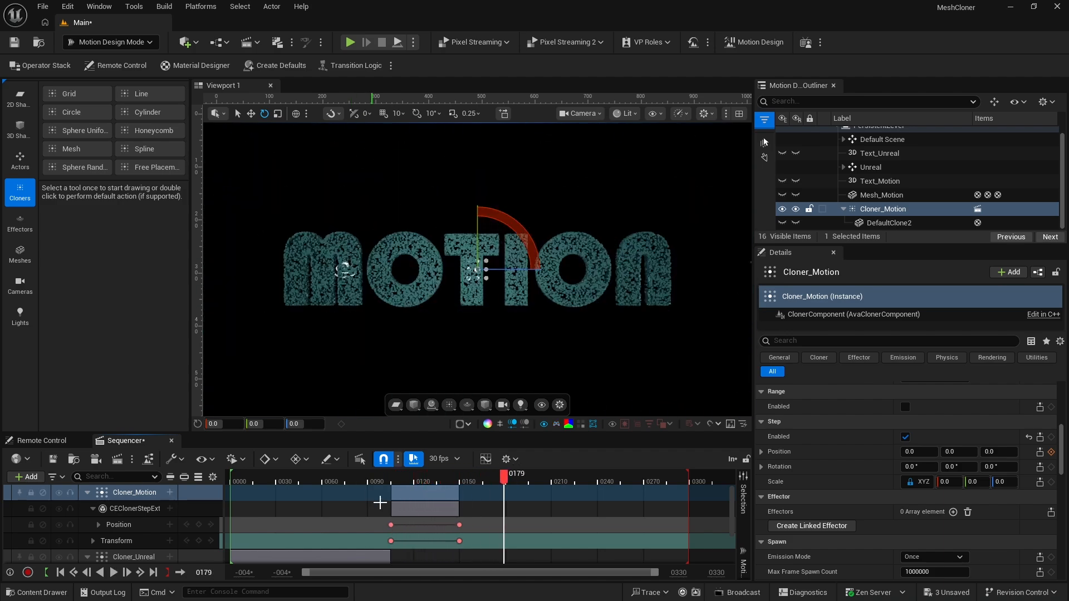
Set the interpolation of Cloner_Motion's Position and Transform keys at frame 105 to Linear
left_click(391, 541)
right_click(391, 541)
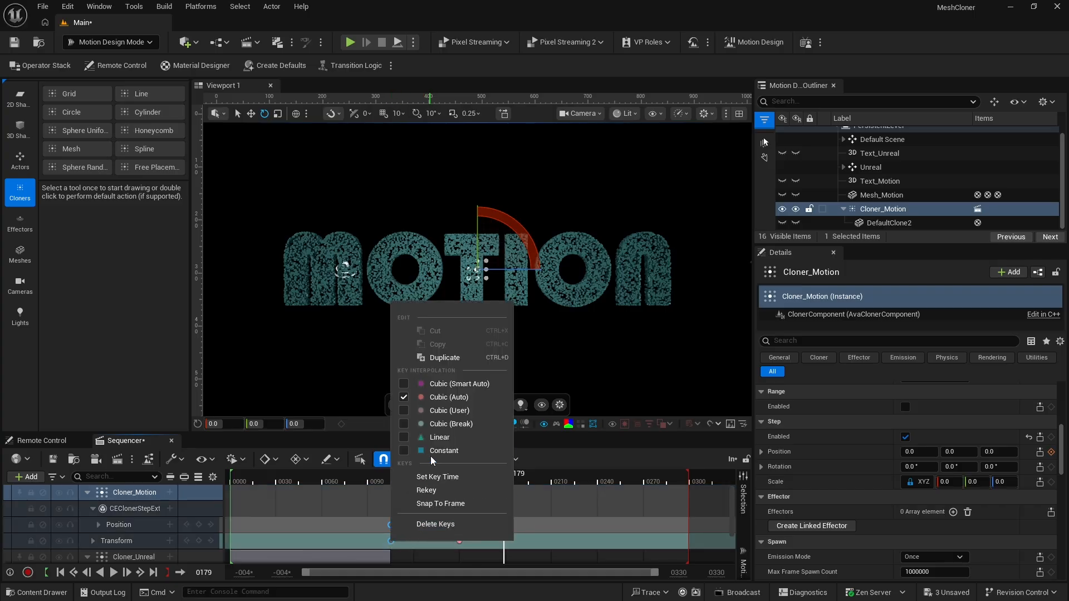
left_click(444, 437)
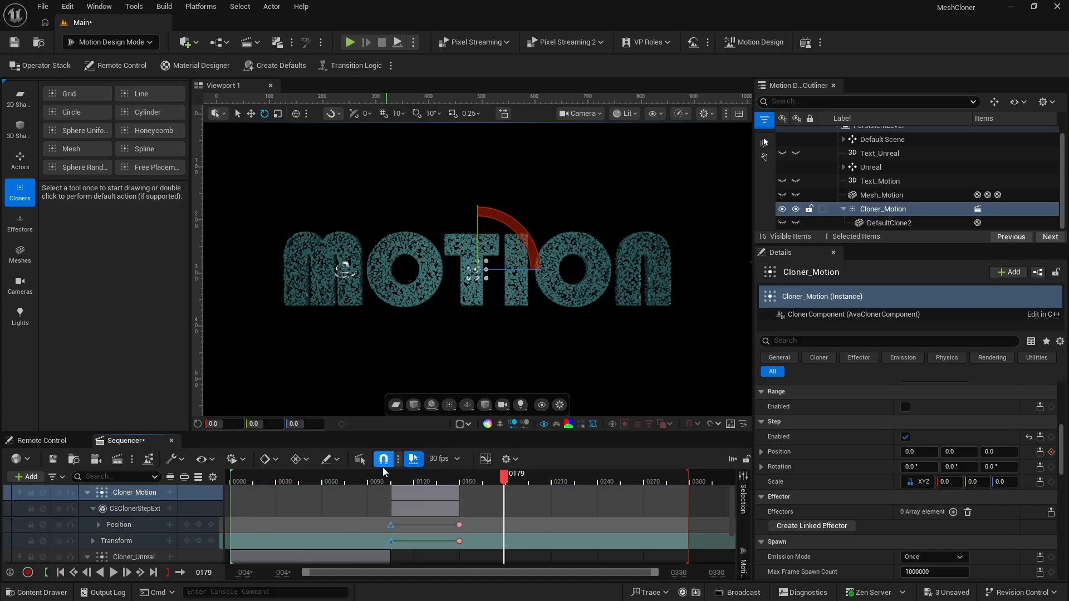
Play the sequence from frame 89 to preview MOTION's fly-in
left_click(367, 482)
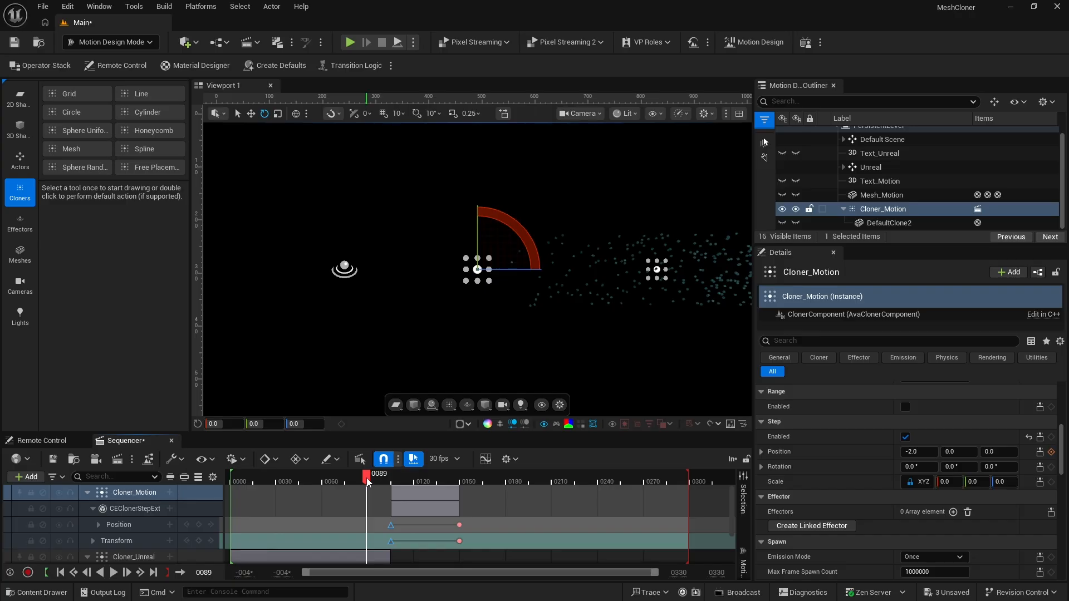
key("space")
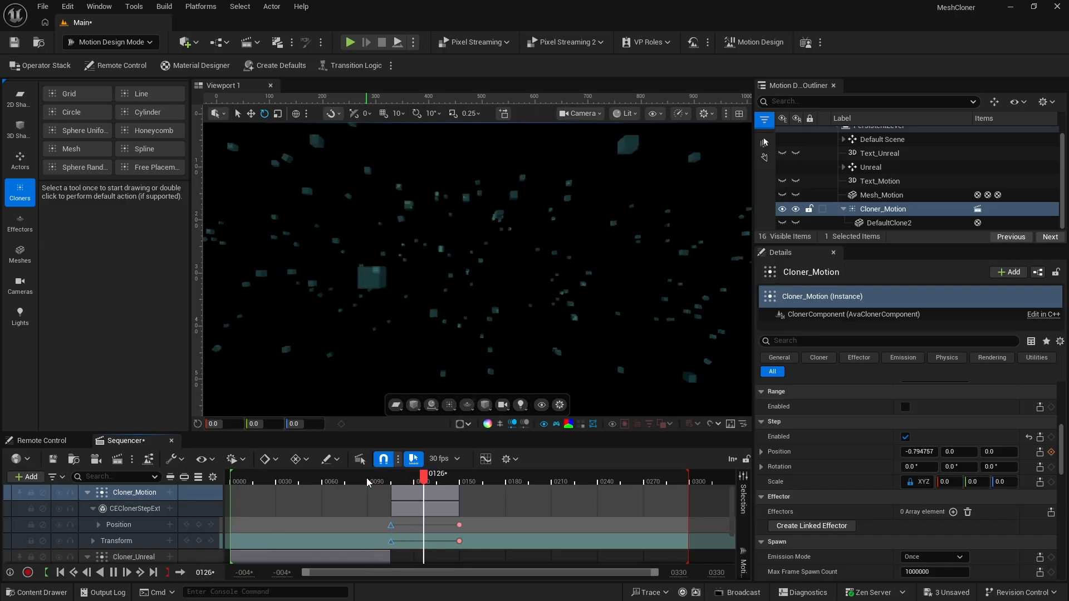
key("space")
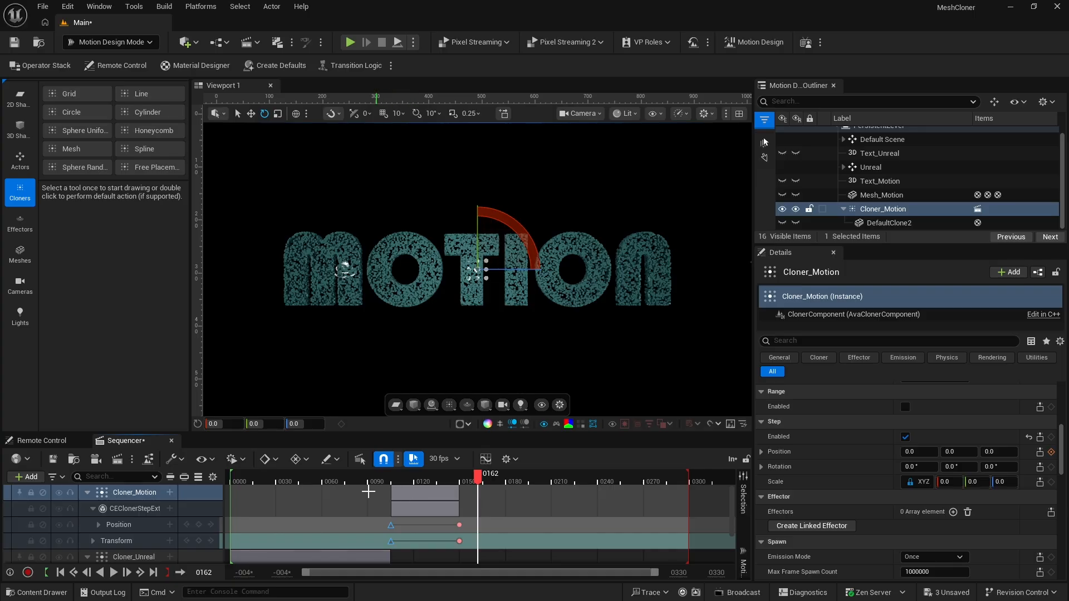
Shift Cloner_Motion's animation section to start at frame 90 and play the result
left_click_drag(341, 478, 369, 485)
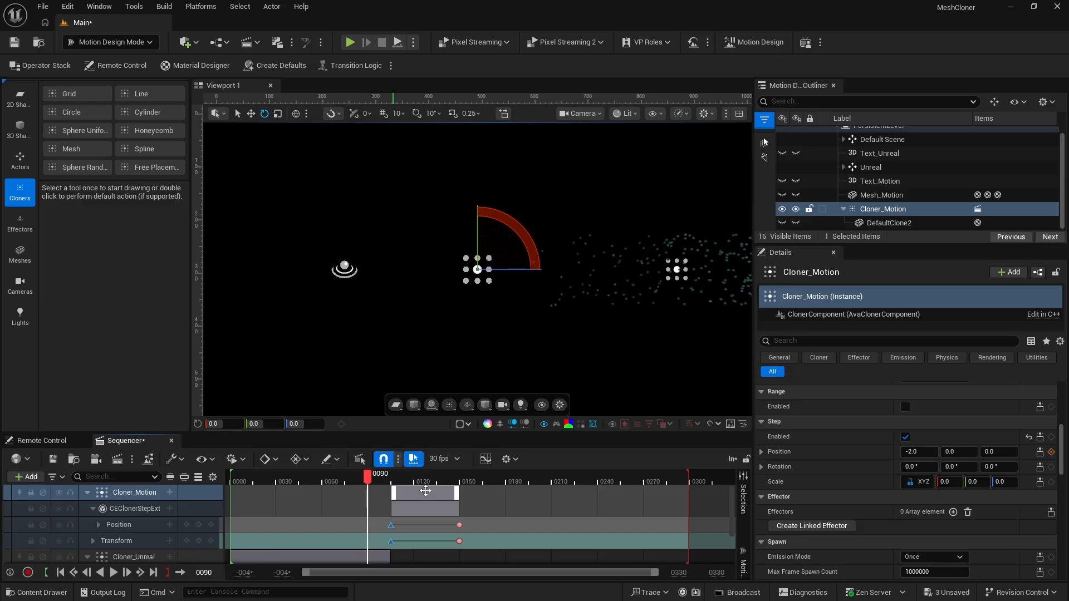
left_click_drag(427, 494, 407, 499)
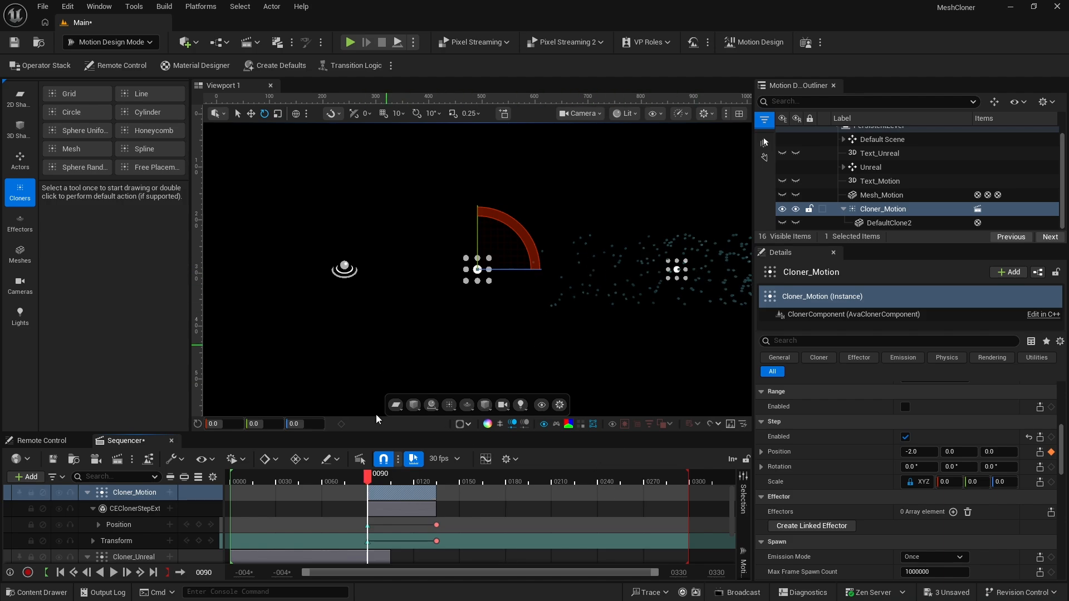
key("space")
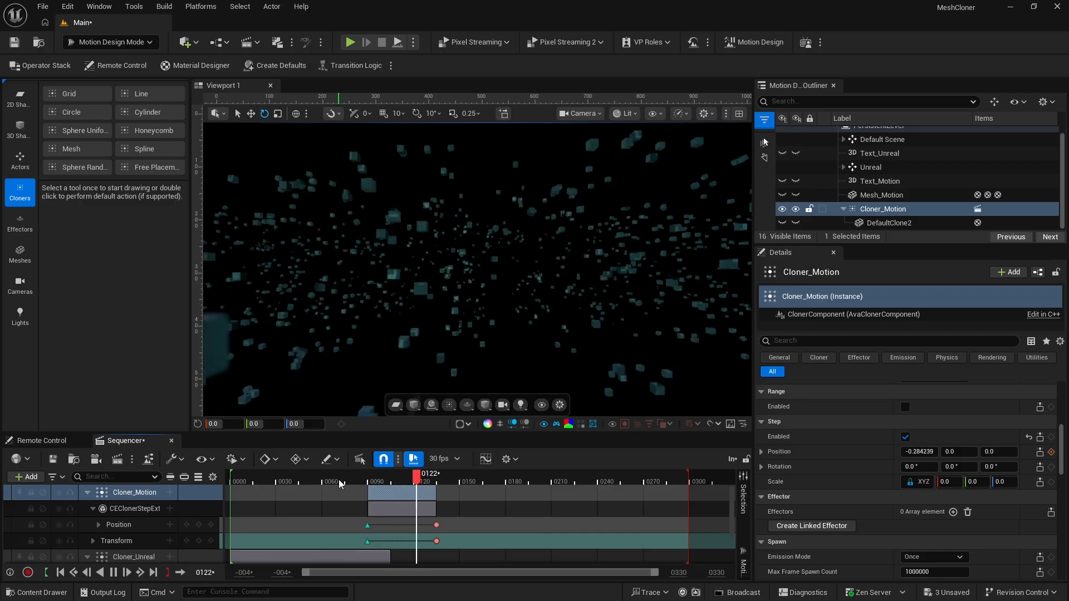
key("space")
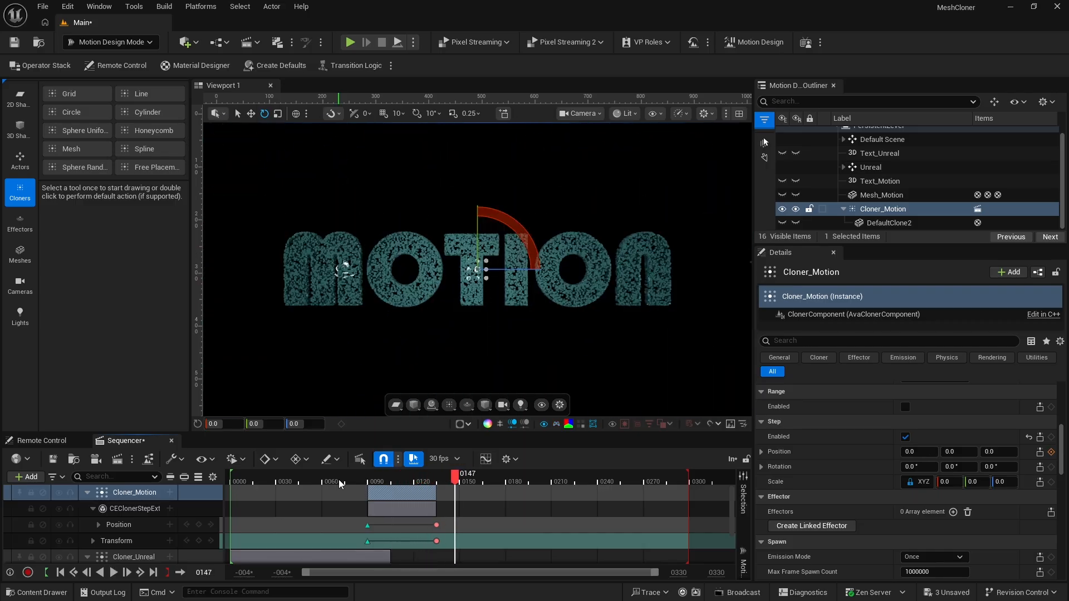
Shift Cloner_Motion's animation section to start at frame 75 and play the transition from frame 59
left_click_drag(410, 493, 386, 502)
left_click(320, 474)
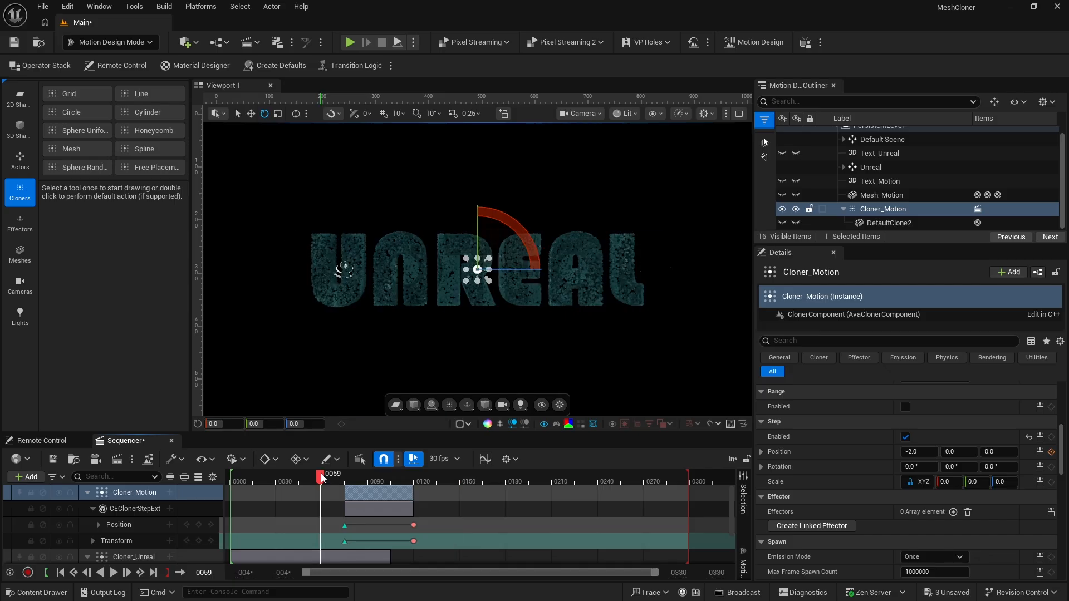
key("space")
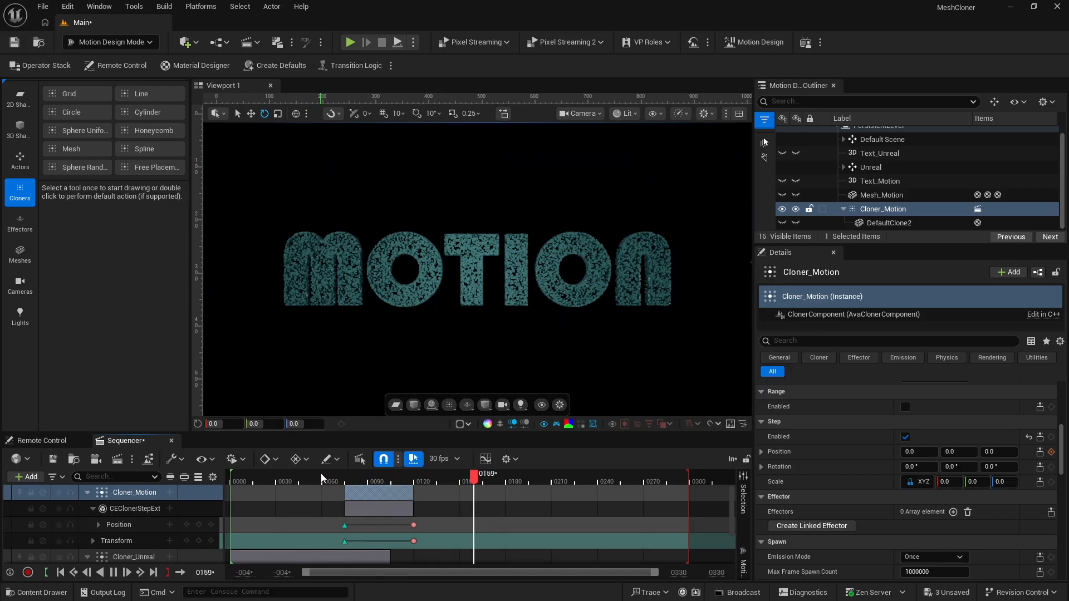
key("space")
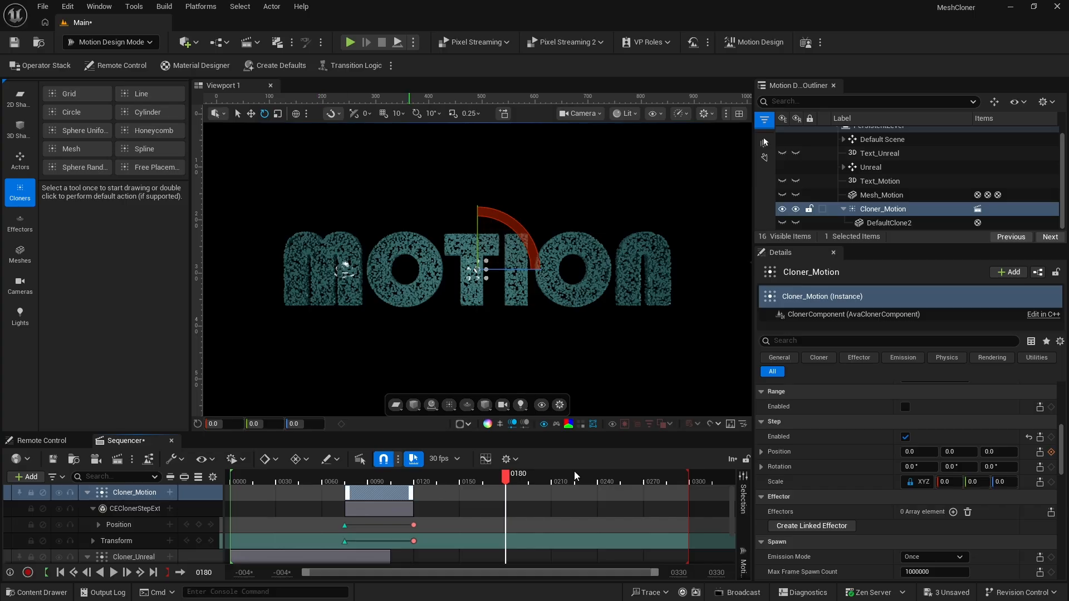
Keyframe Cloner_Motion's Transform and Step Position tracks at frame 150 to hold the assembled word
left_click_drag(421, 481, 461, 484)
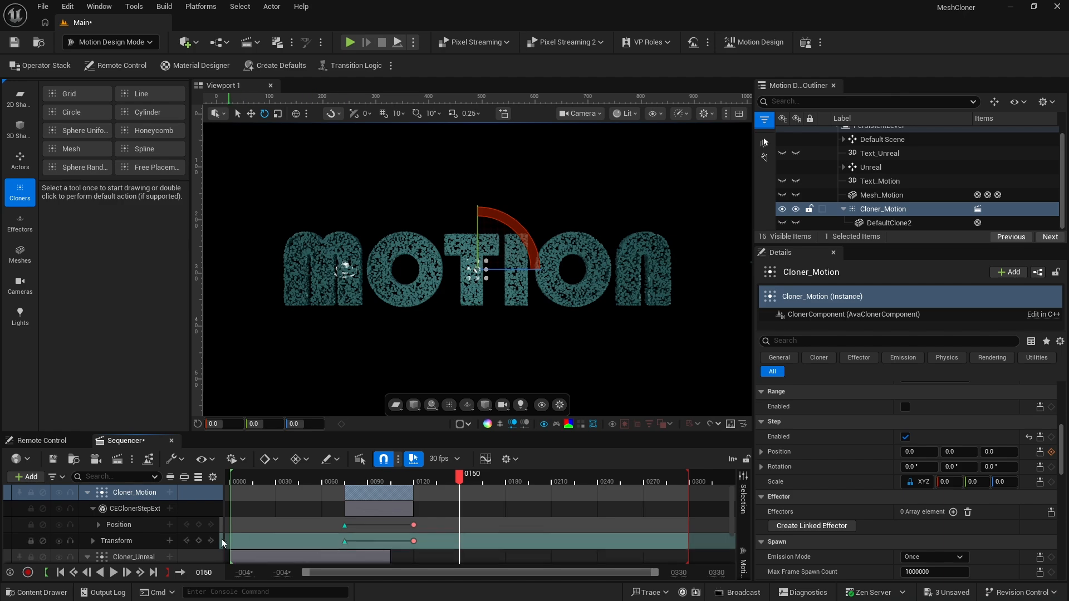
left_click(199, 540)
left_click(199, 525)
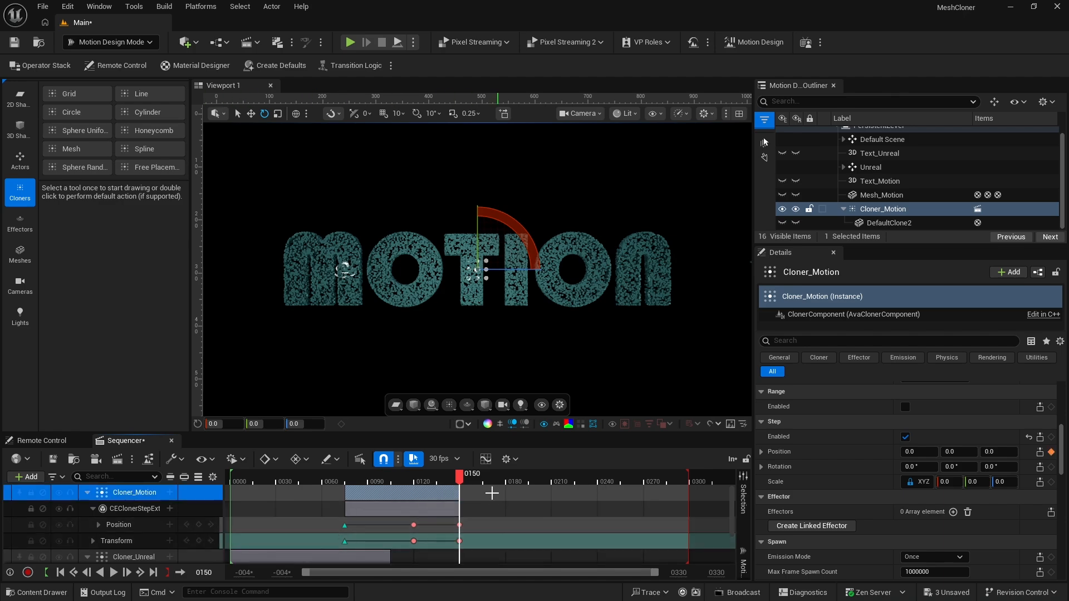
At frame 180, set Cloner_Motion's Step position Z to 0.2 and keyframe it, and preview the fly-out from frame 137
left_click_drag(461, 478, 510, 477)
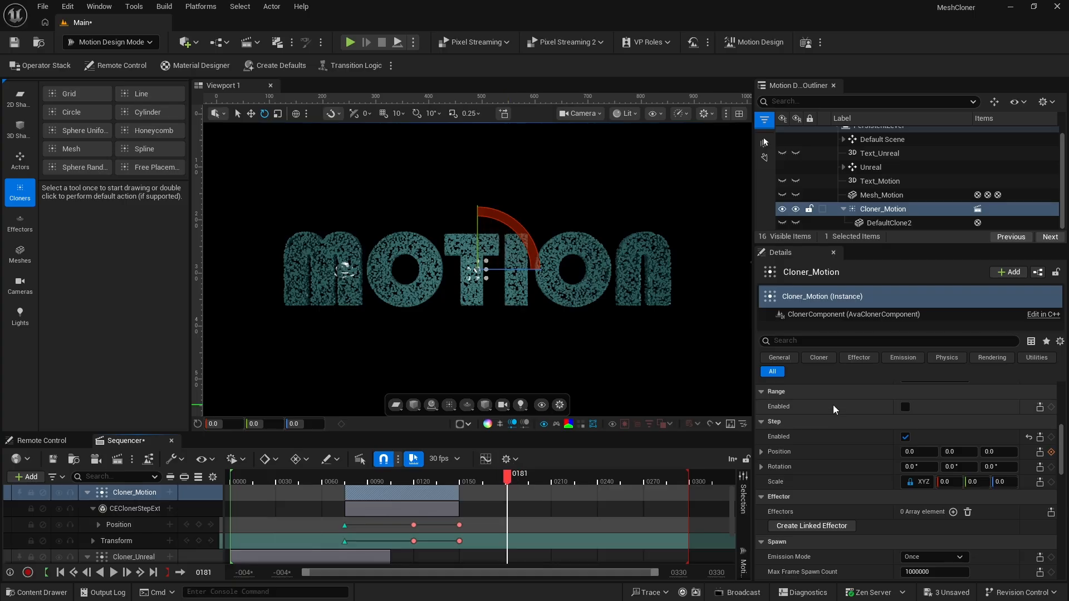
left_click(952, 449)
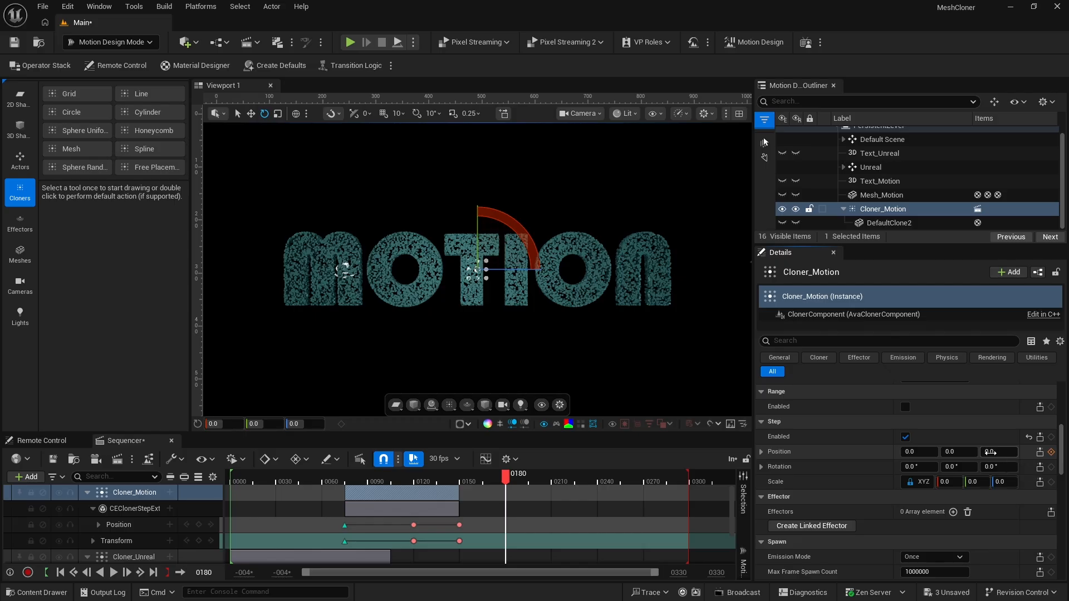
left_click(992, 452)
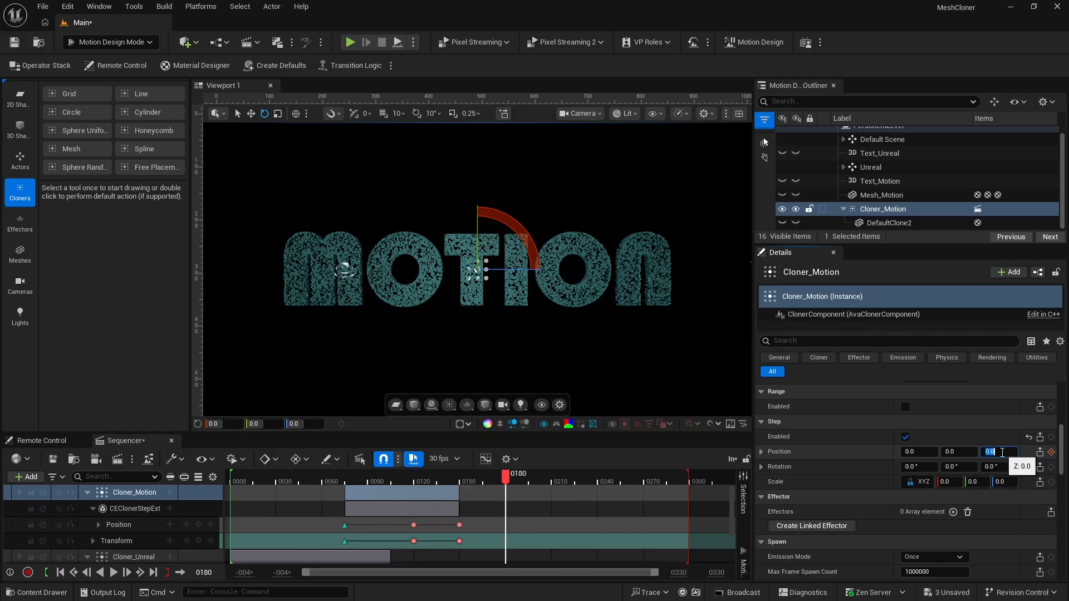
type(".2")
key("Return")
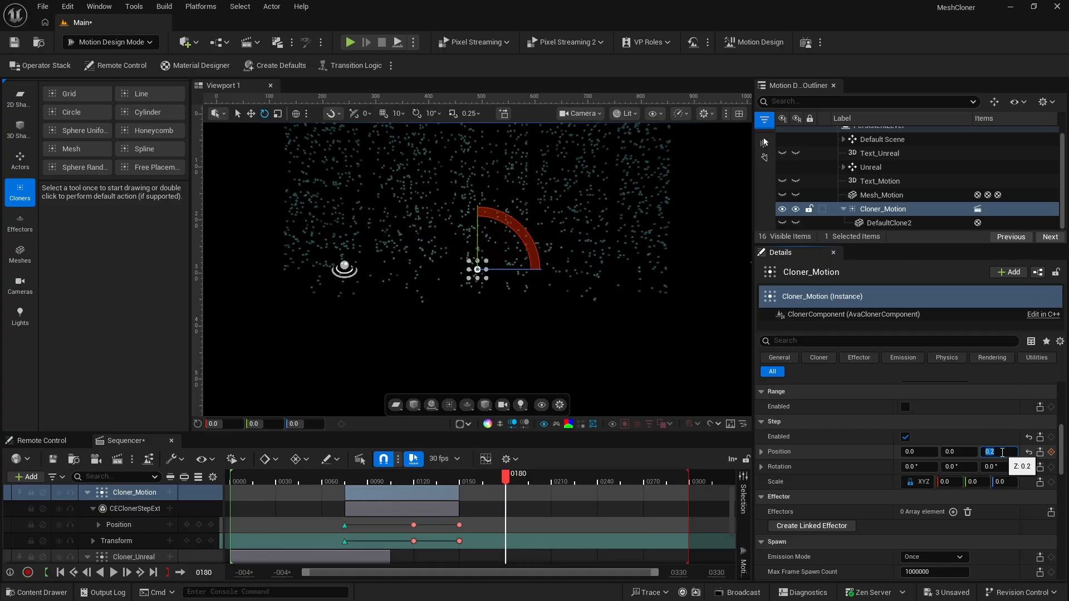
left_click(1051, 524)
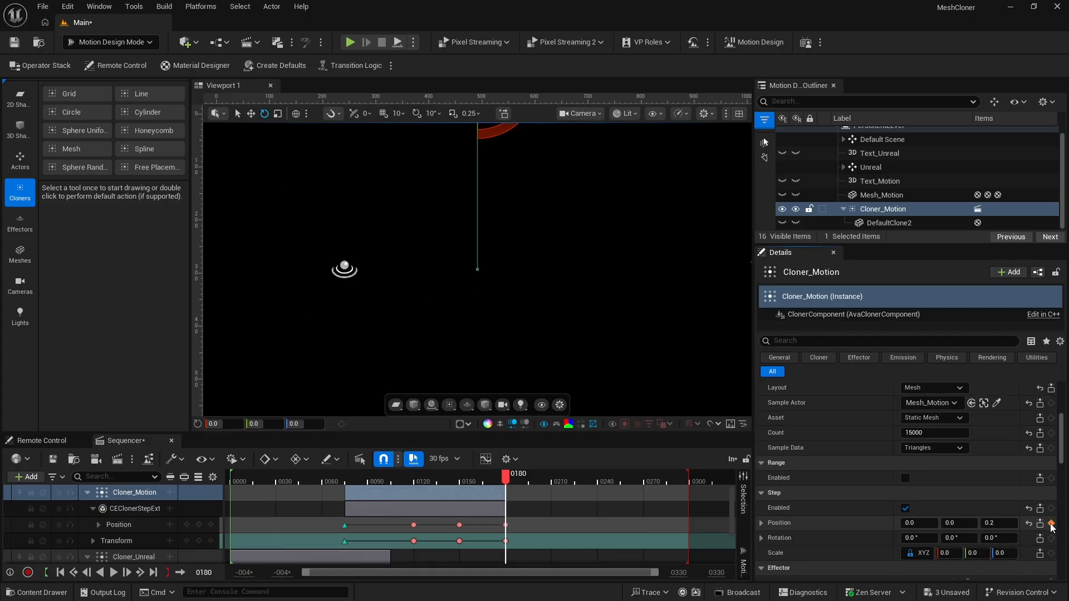
left_click(440, 481)
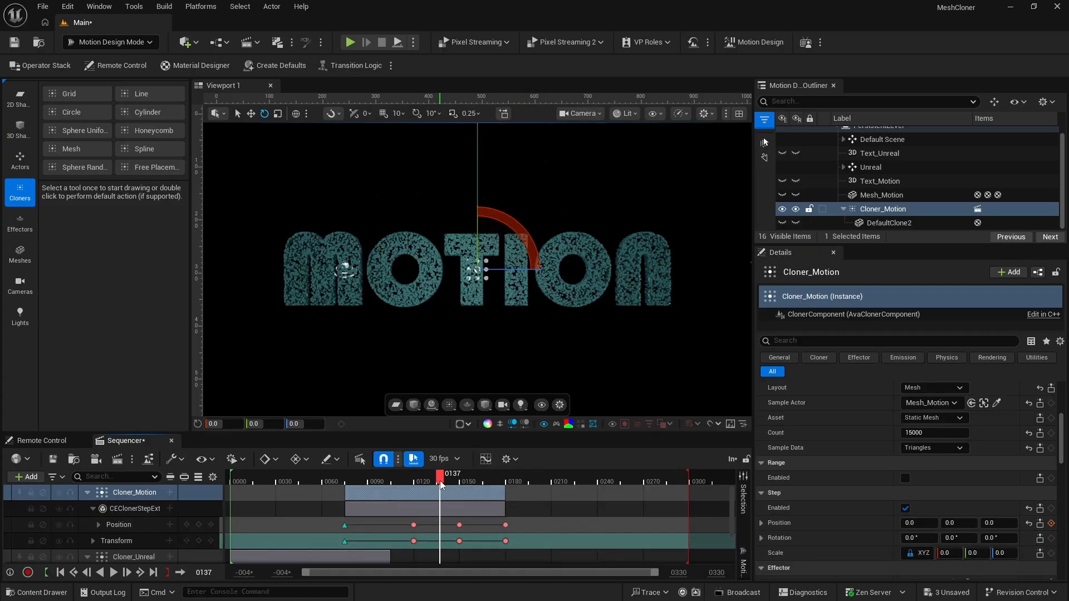
key("space")
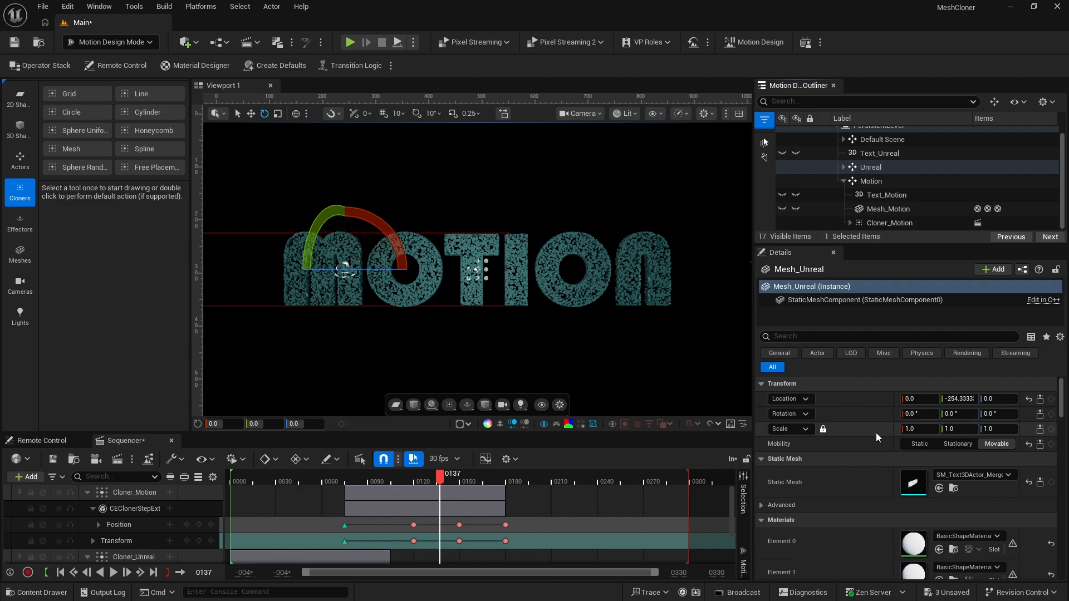
Create a linked effector for Cloner_Motion
scroll(876, 431, "down", 3)
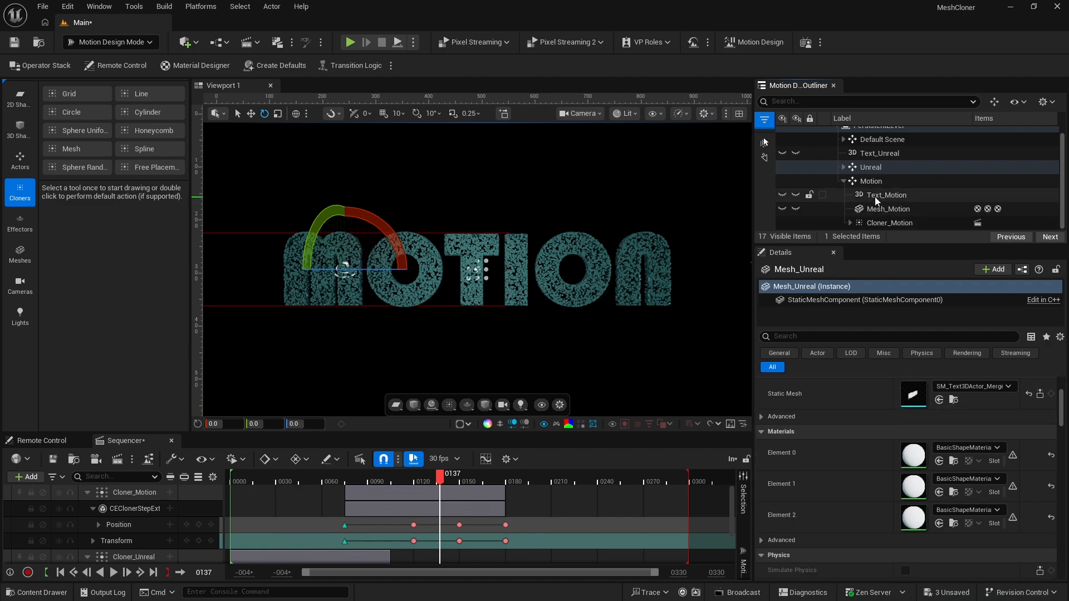
left_click(873, 221)
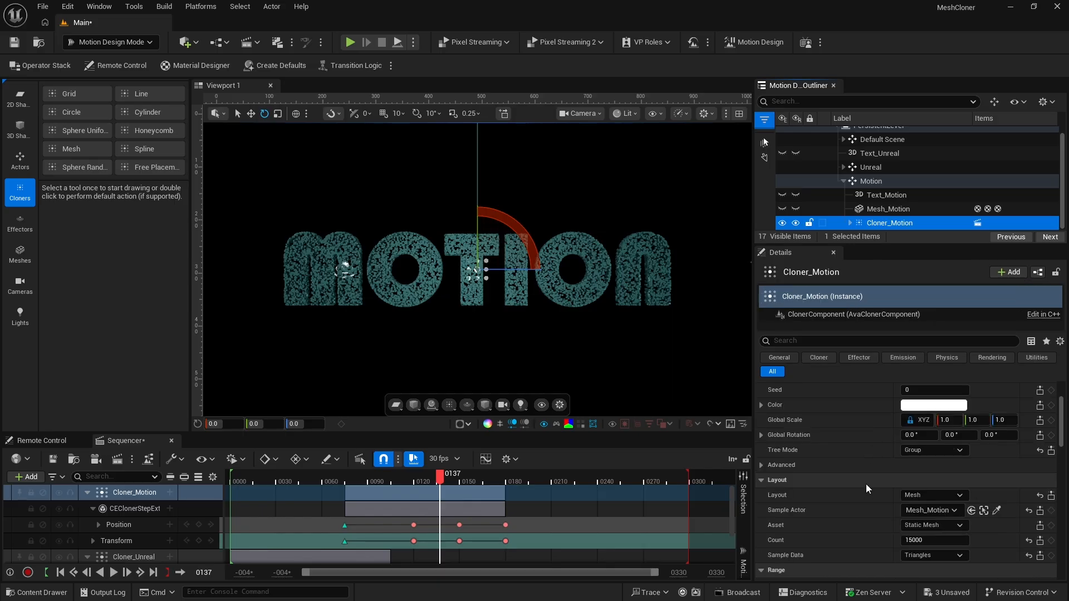
scroll(865, 483, "down", 10)
scroll(864, 483, "down", 2)
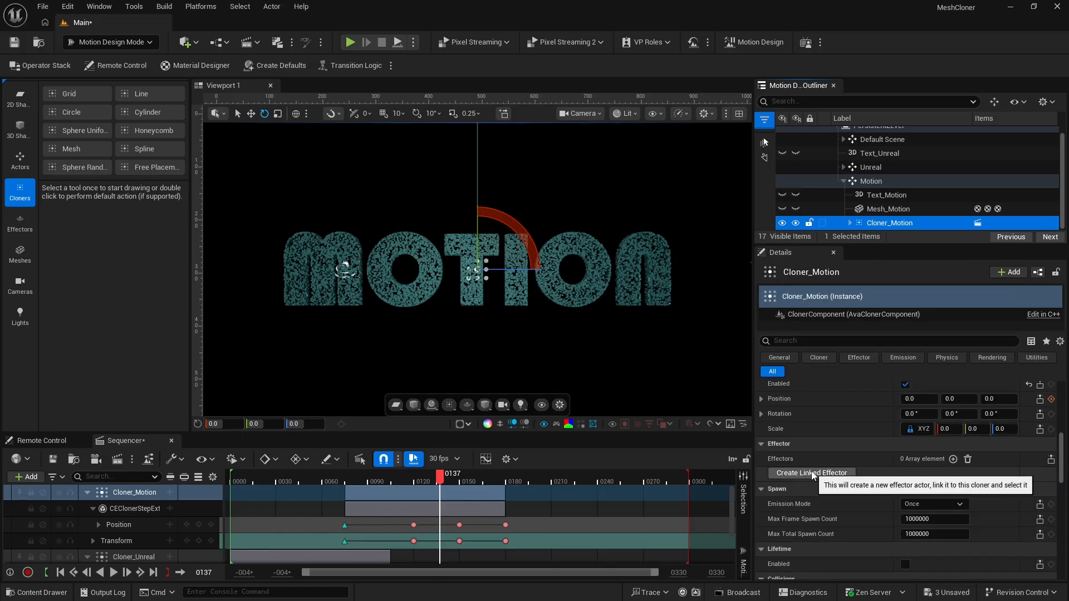
left_click(812, 473)
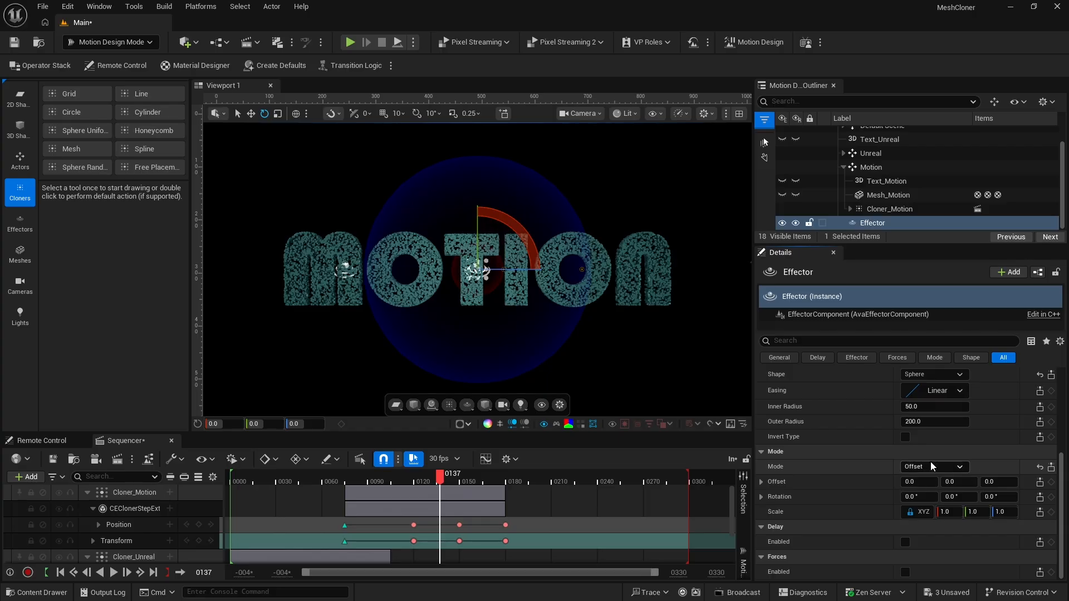
Set the effector's shape to Unbound and its mode to Procedural
left_click(924, 375)
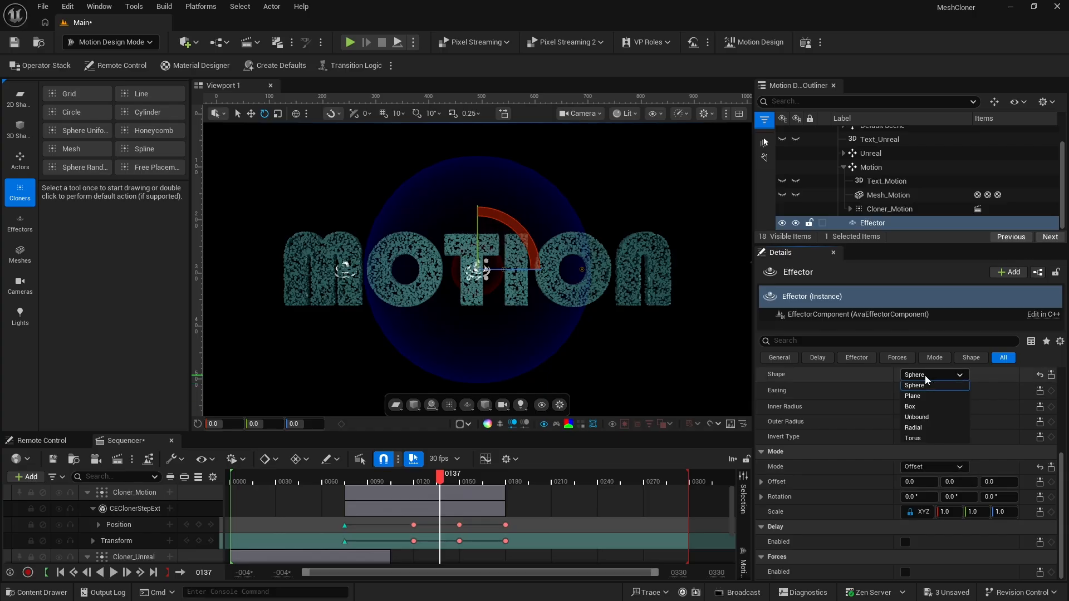
left_click(929, 416)
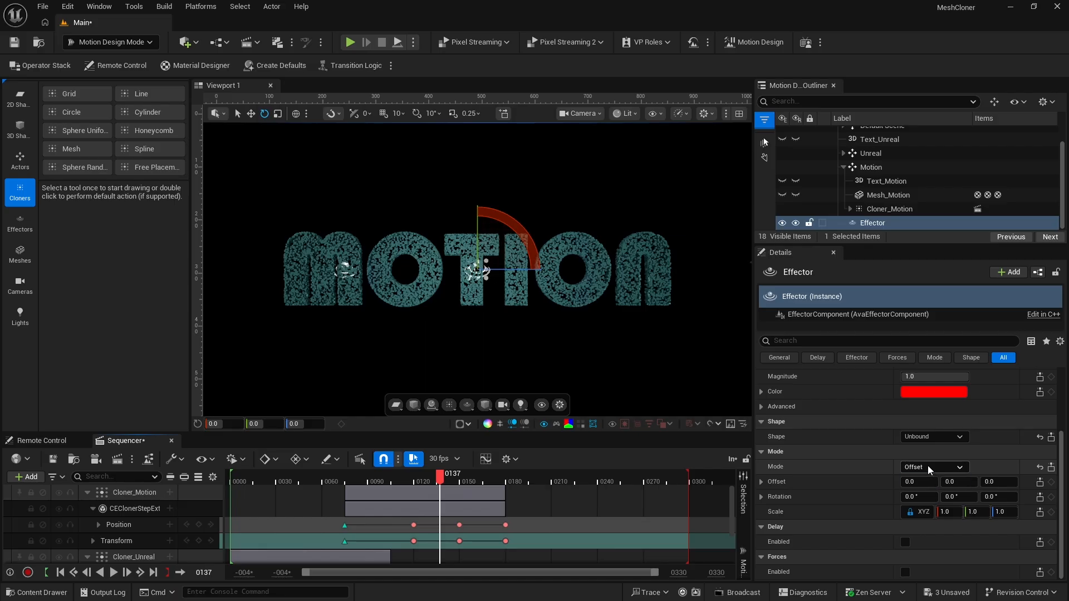
left_click(927, 466)
left_click(932, 500)
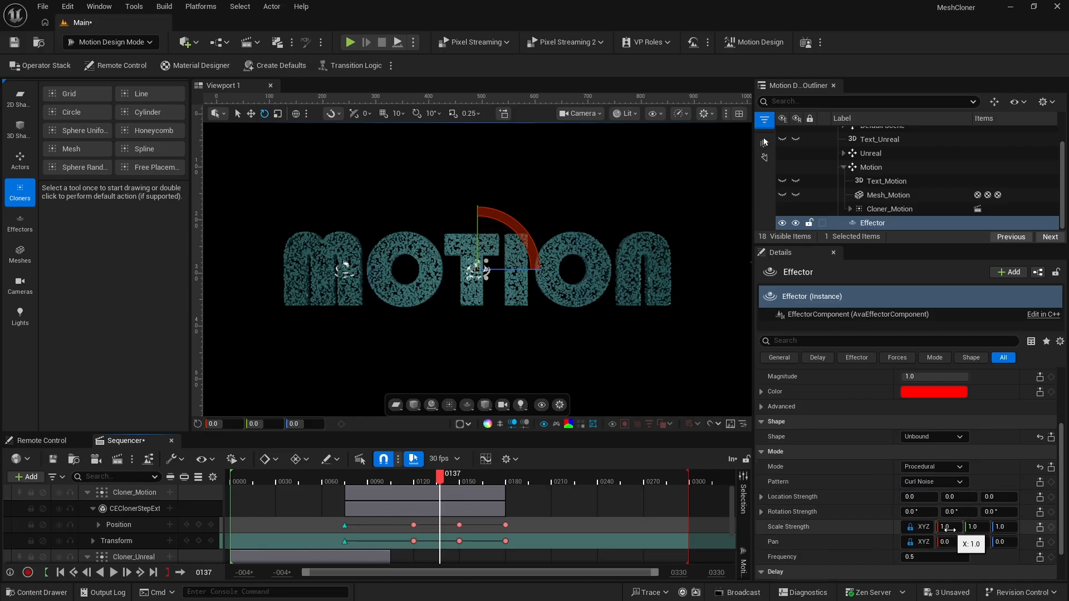
Set the effector's Rotation Strength to 45° on all three axes
left_click(921, 510)
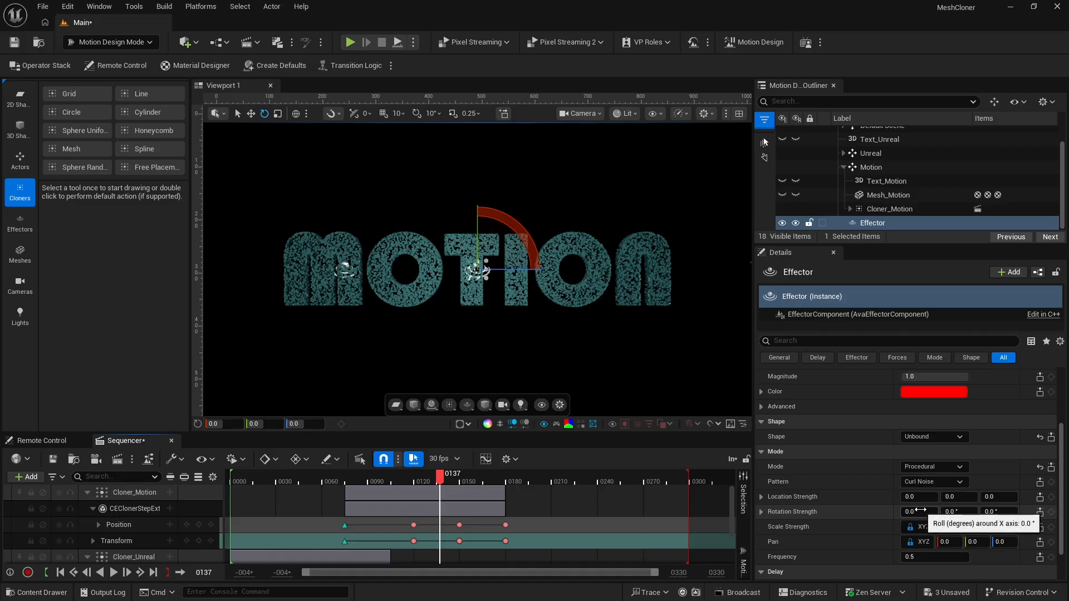
type("45")
key("Tab")
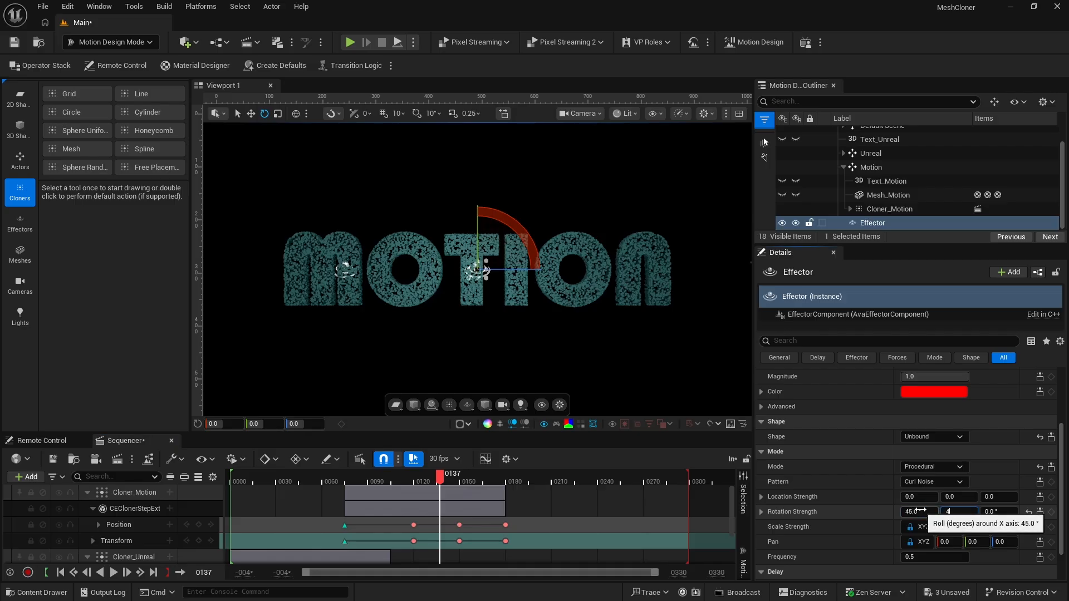
type("45")
key("Tab")
type("45")
key("Tab")
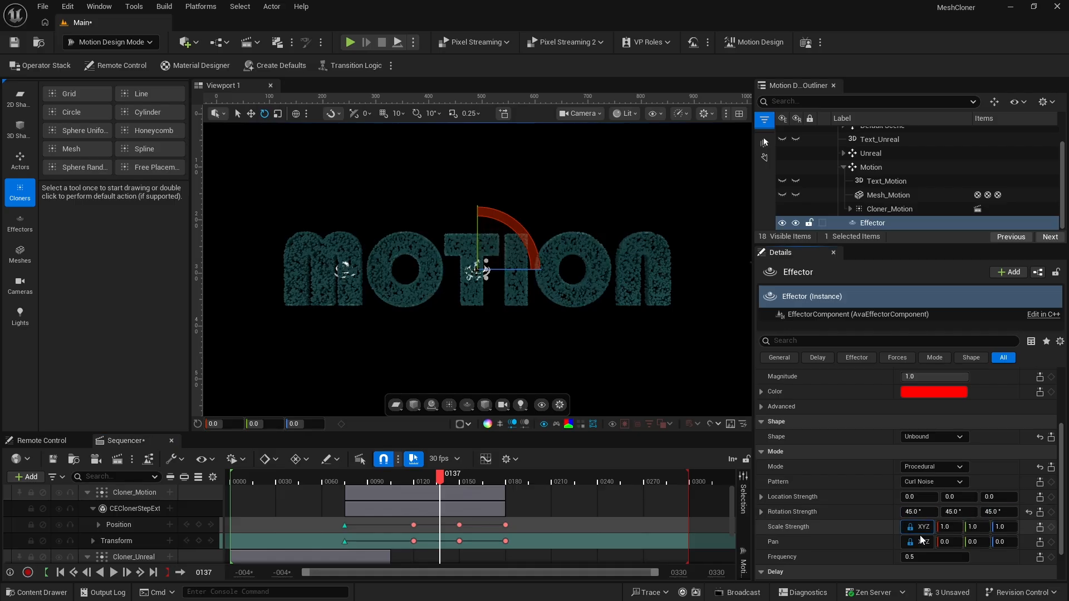
Set the effector's Pan to 50 on all axes and its Frequency to 5
left_click(948, 541)
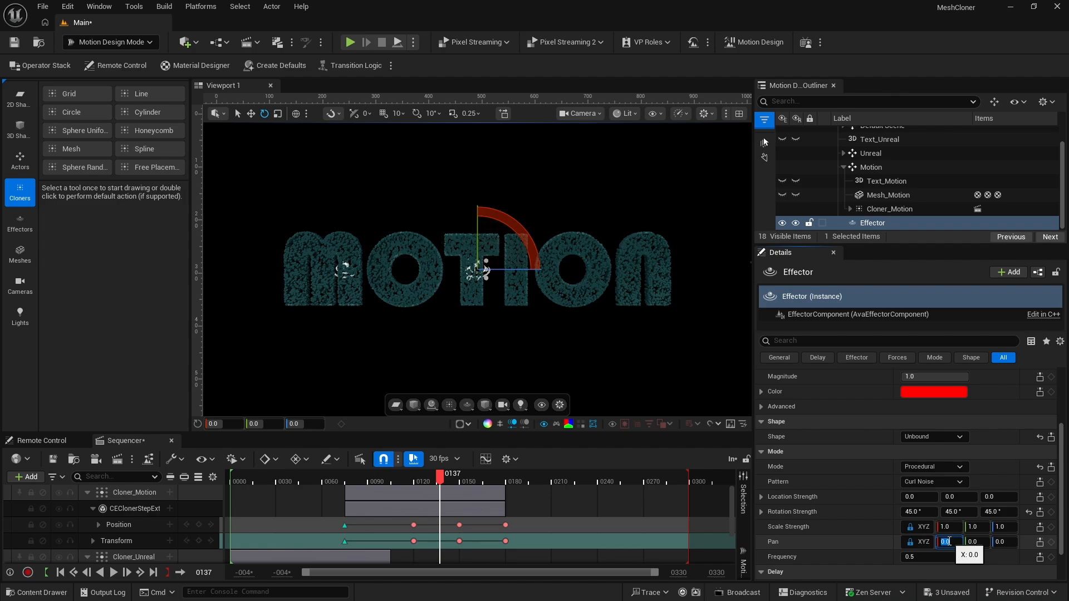
type("50")
key("Return")
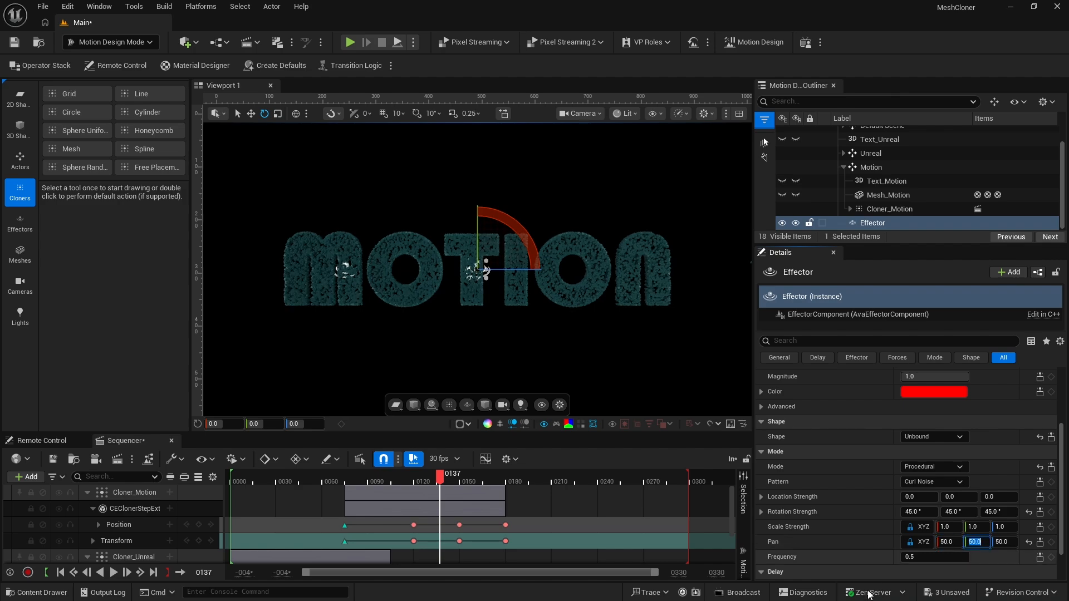
left_click(912, 556)
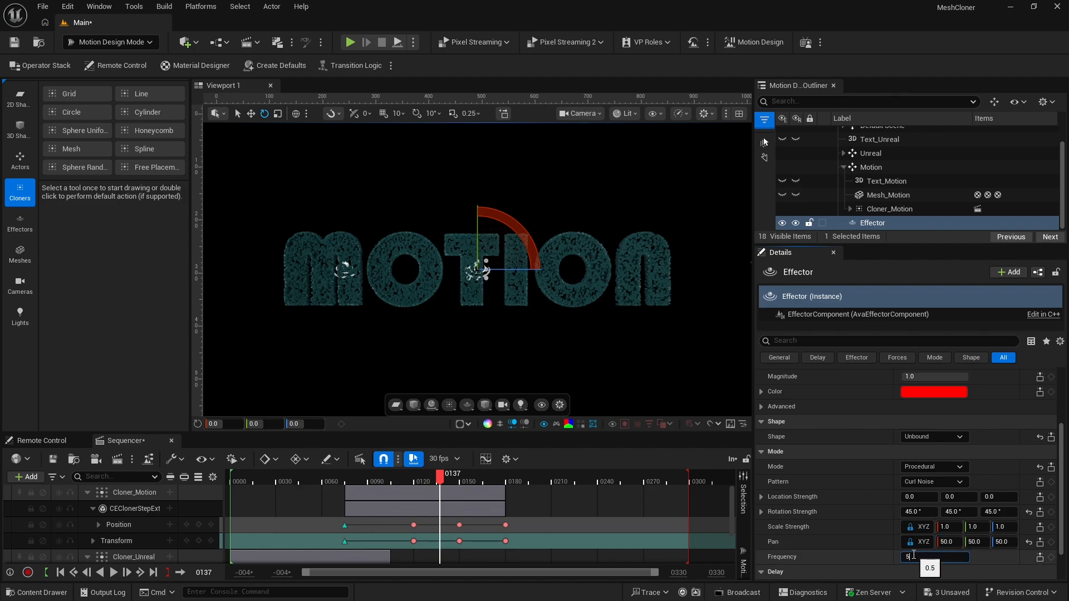
type("5")
key("Return")
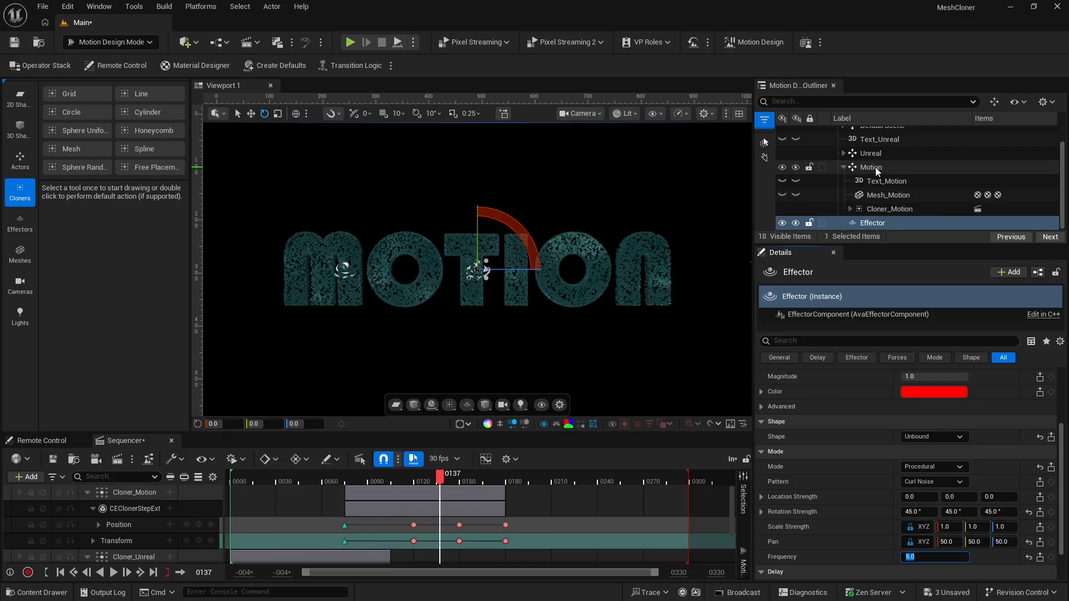
Move the Effector into the Motion group and collapse the group
left_click(845, 168)
left_click_drag(869, 204, 871, 189)
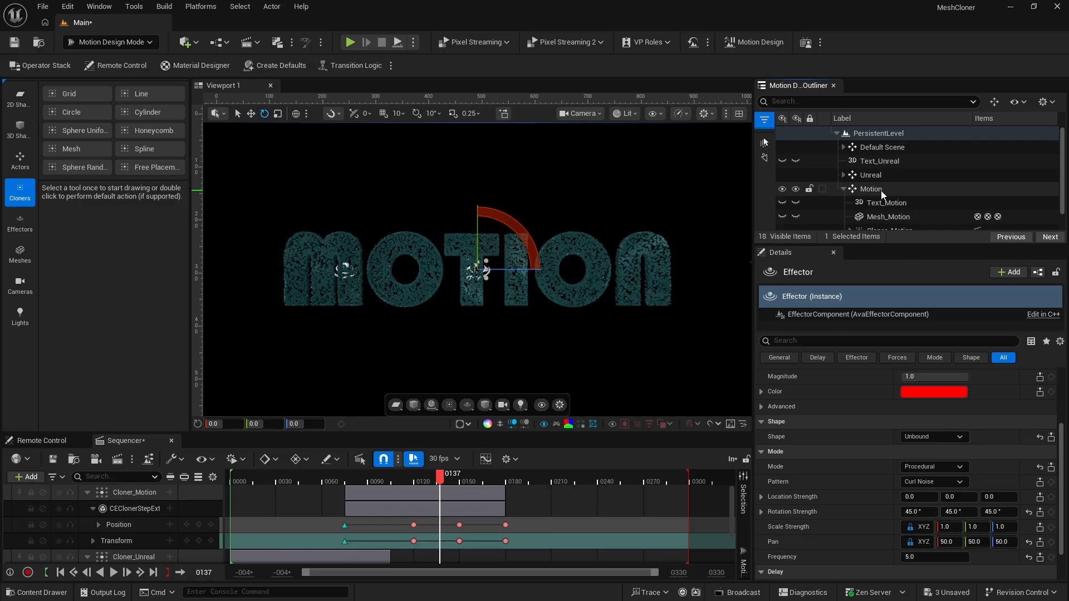
left_click(844, 189)
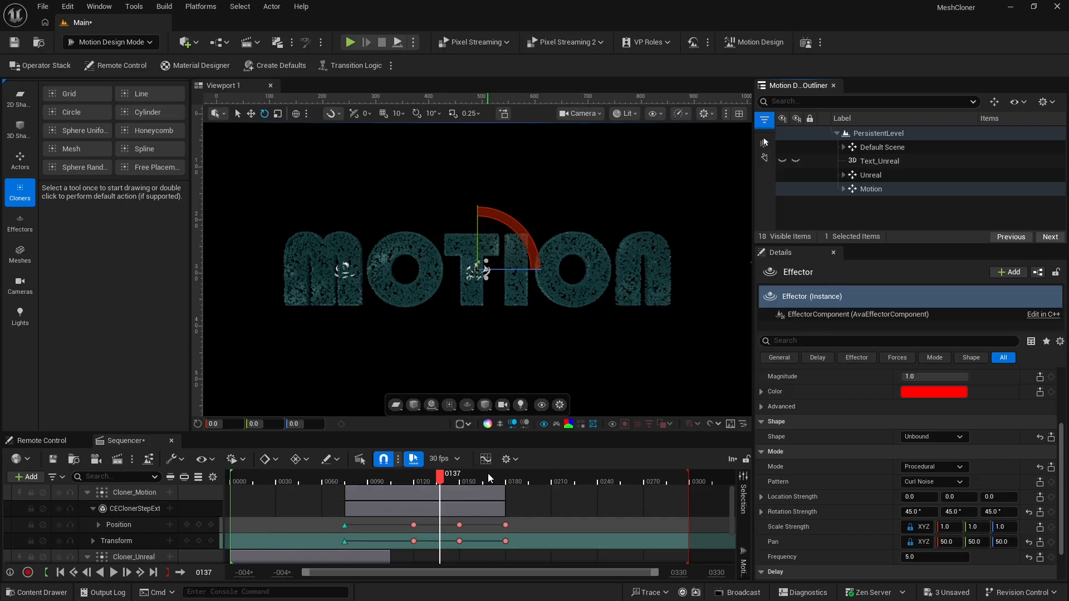
Play the whole sequence to review the text animations, and return the playhead to frame 1
left_click(488, 490)
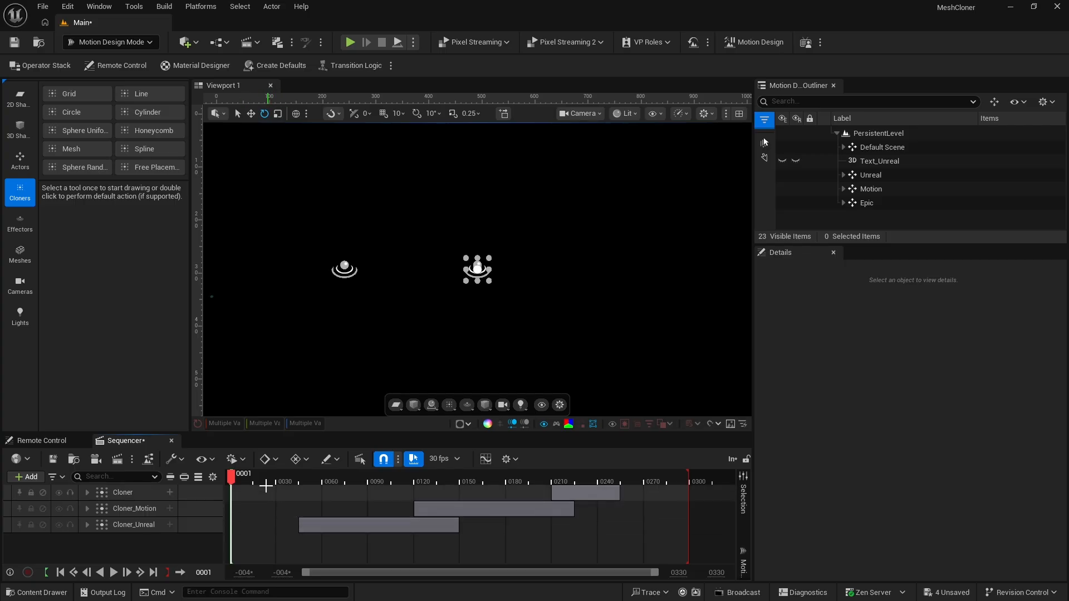
key("space")
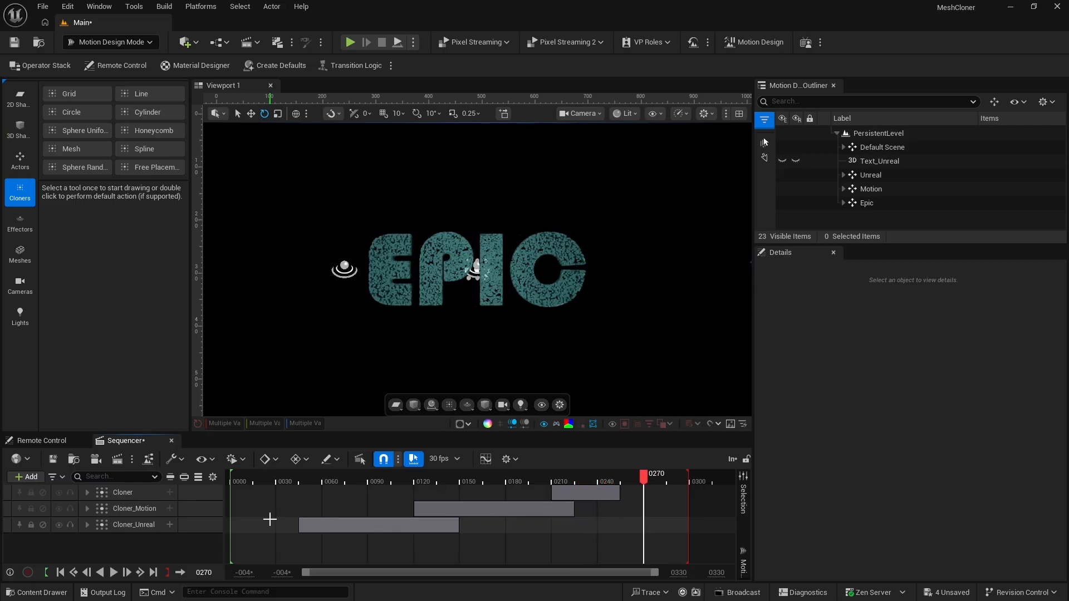
left_click_drag(248, 480, 233, 483)
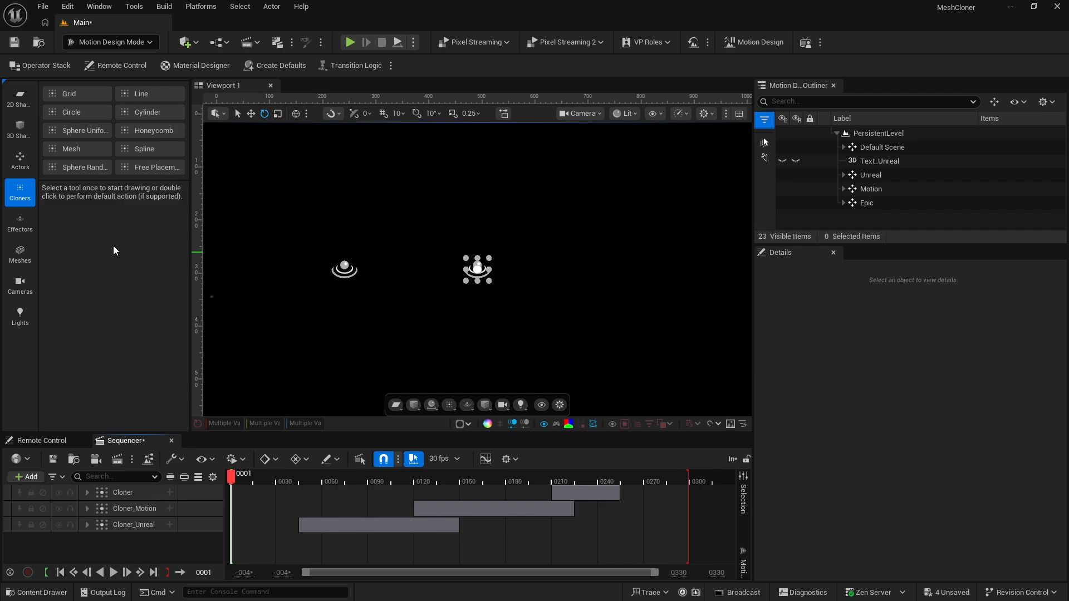
Add a Spline Actor to the scene and open spline generation from its end point
left_click(23, 158)
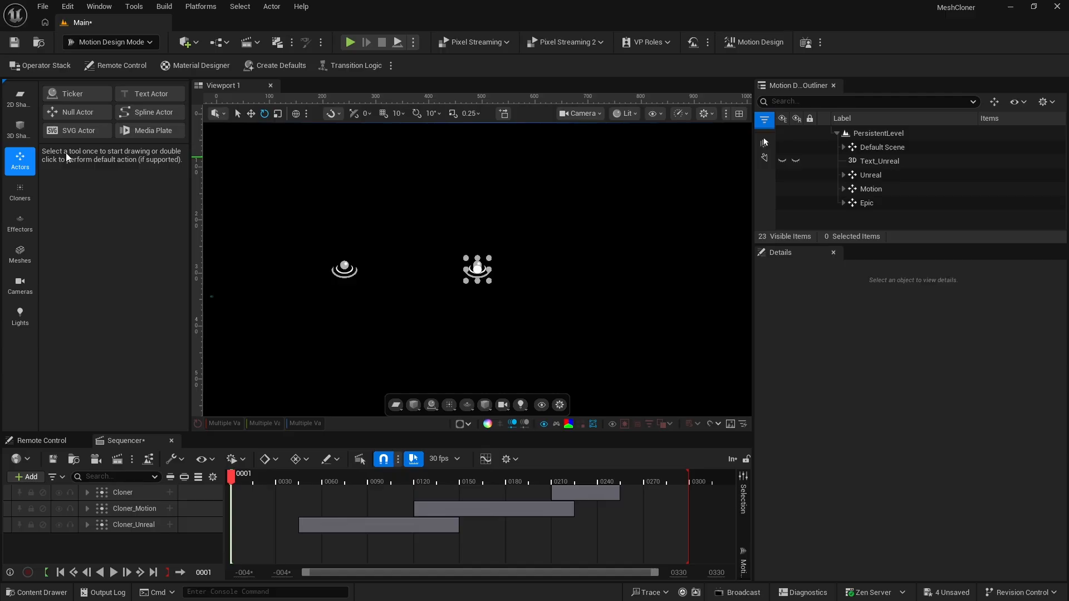
double_click(145, 110)
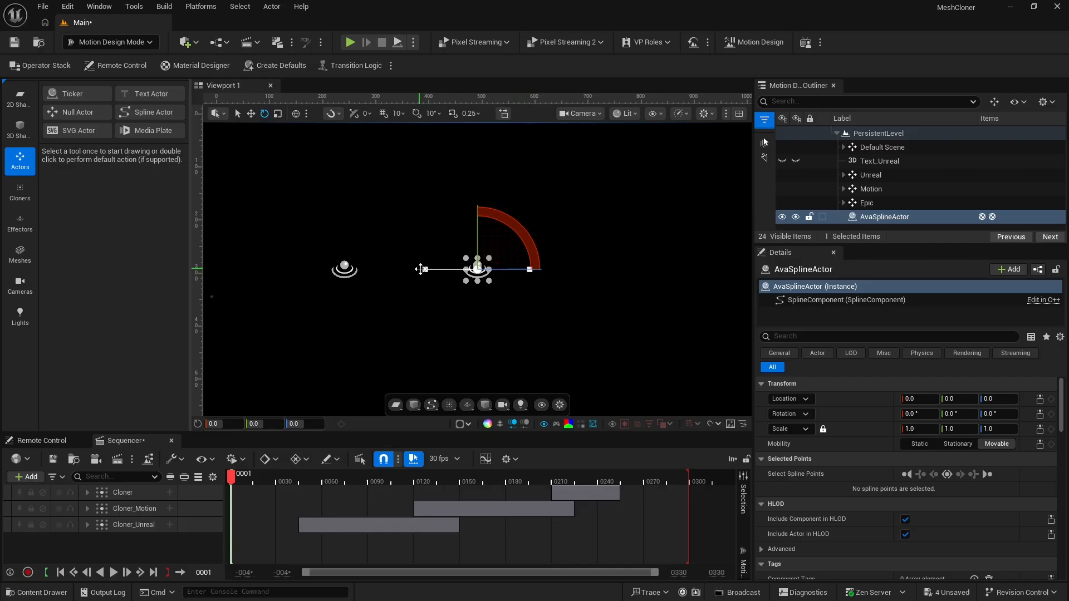
left_click(530, 270)
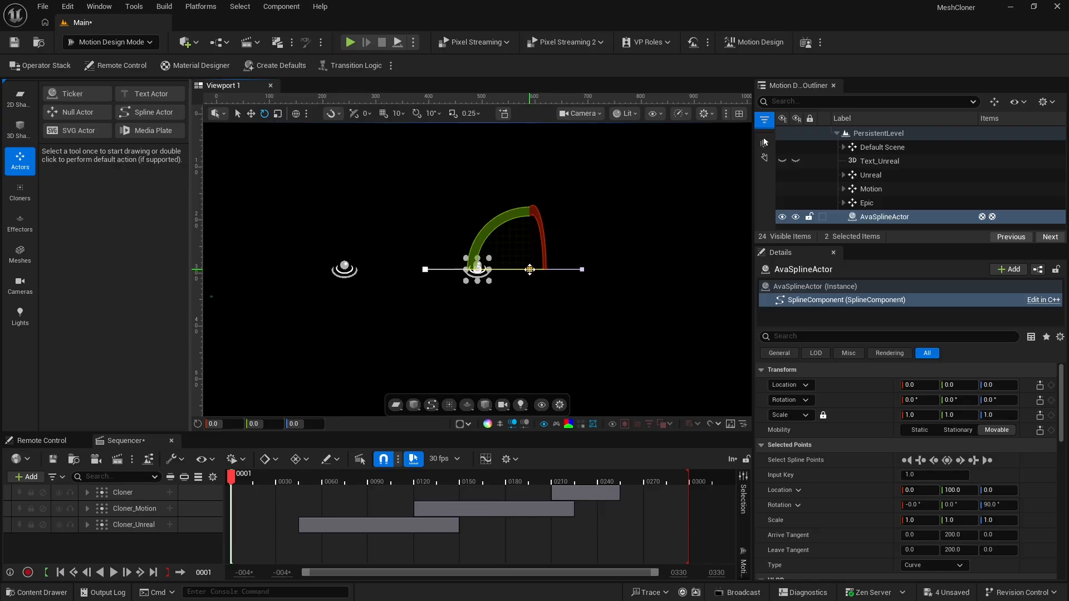
right_click(529, 269)
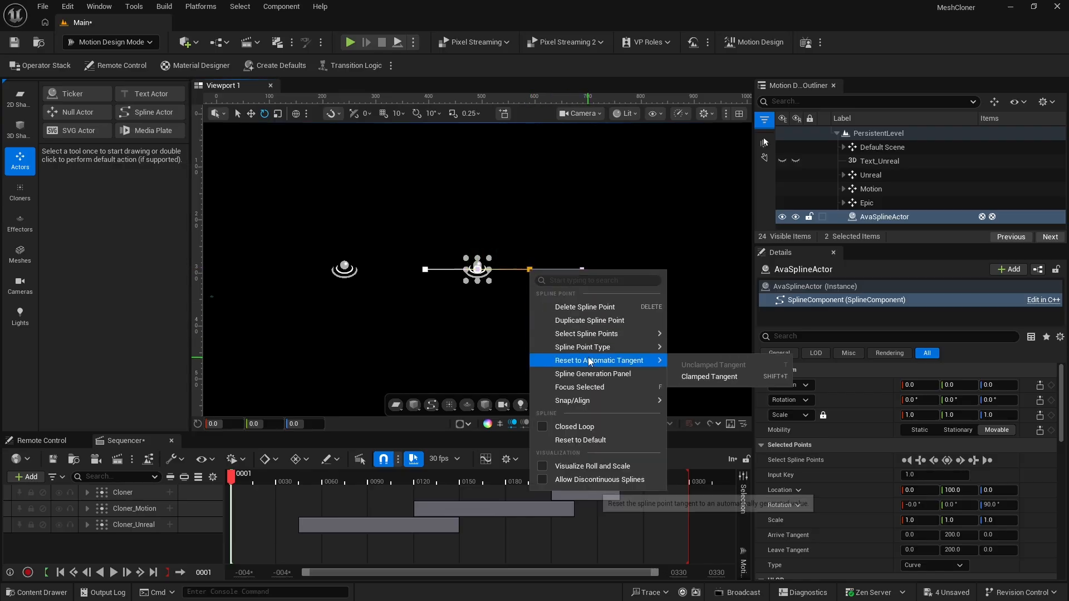
mouse_move(591, 362)
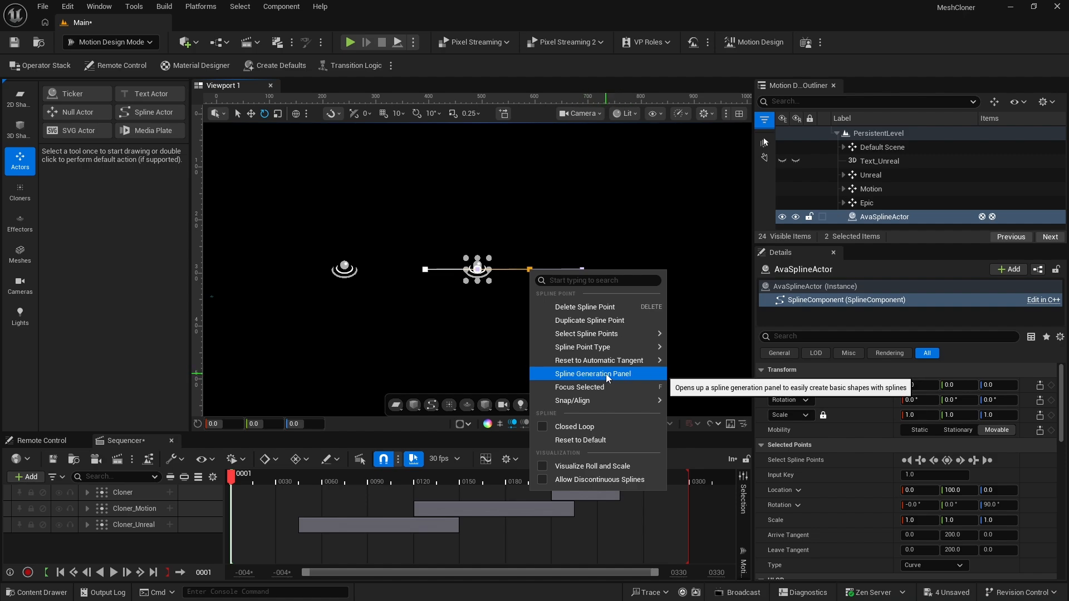
left_click(608, 377)
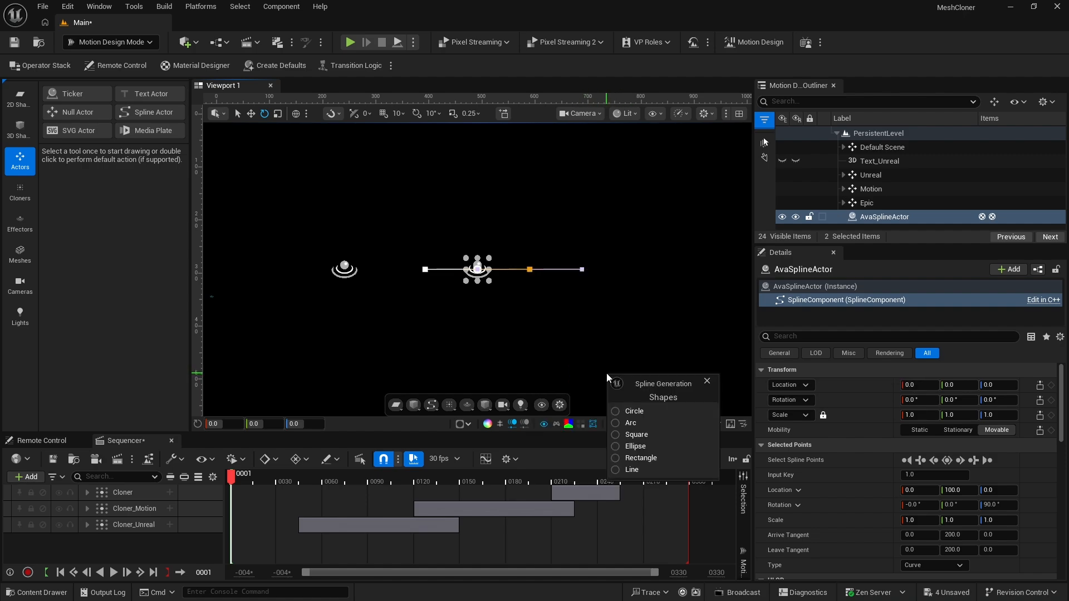
left_click_drag(653, 382, 679, 321)
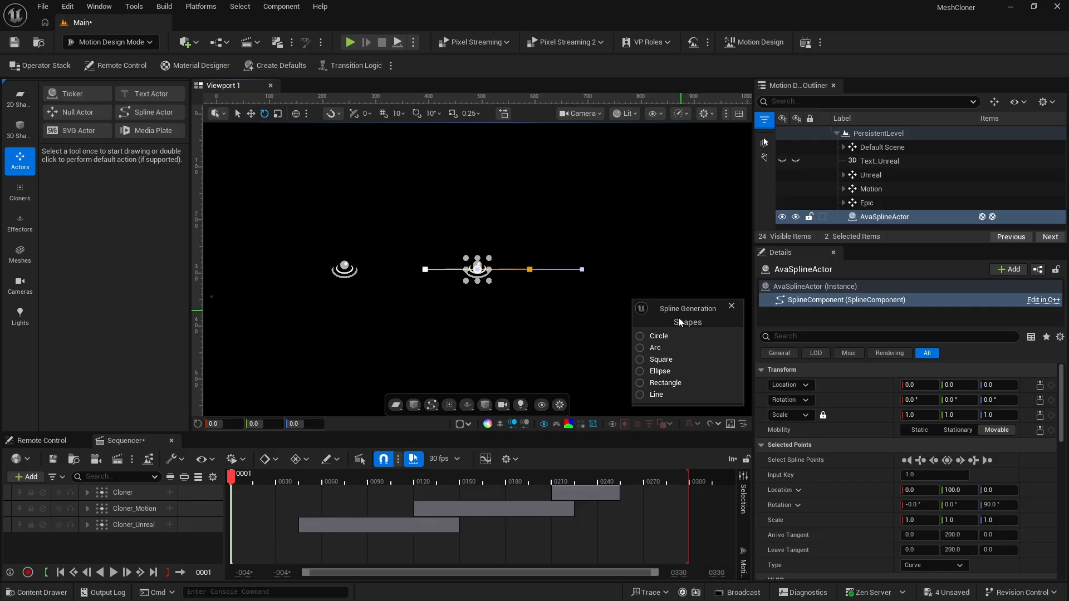
Append an arc with a radius of 300 to the spline and close spline generation
left_click(639, 348)
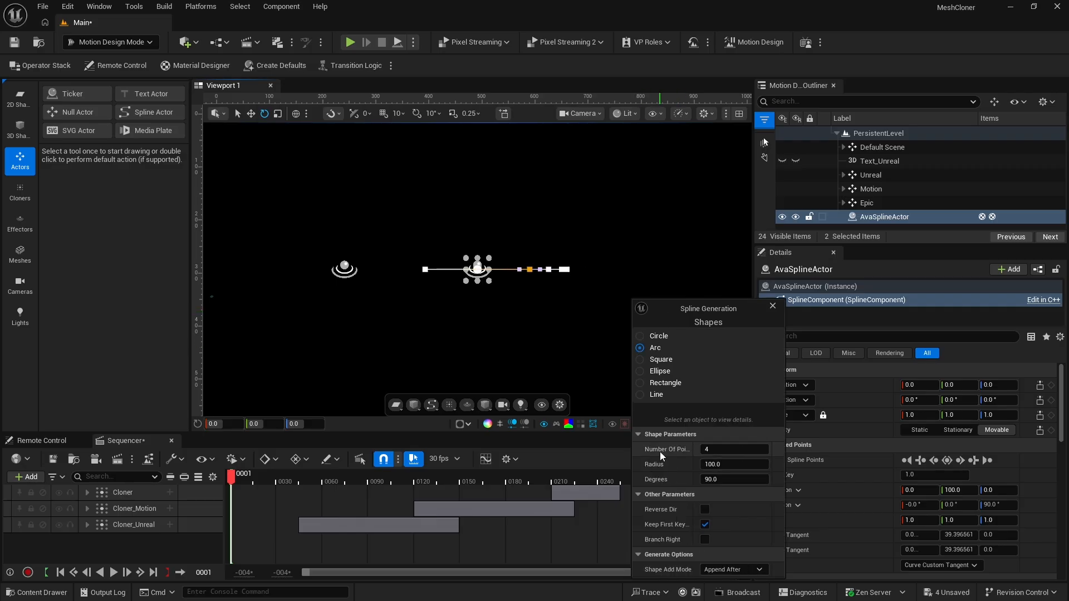
left_click(714, 467)
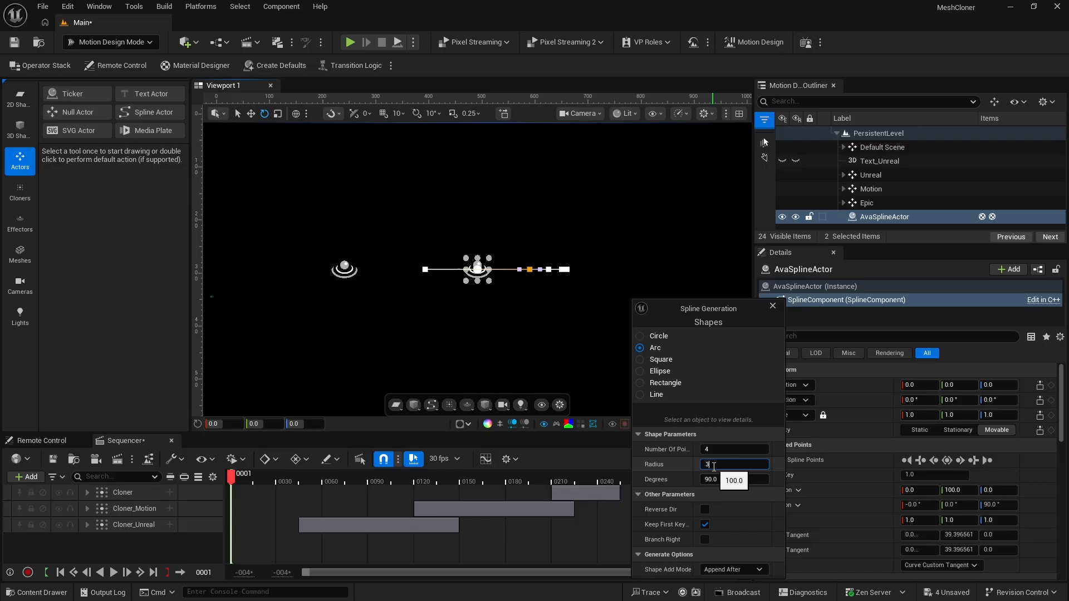
type("300")
key("Return")
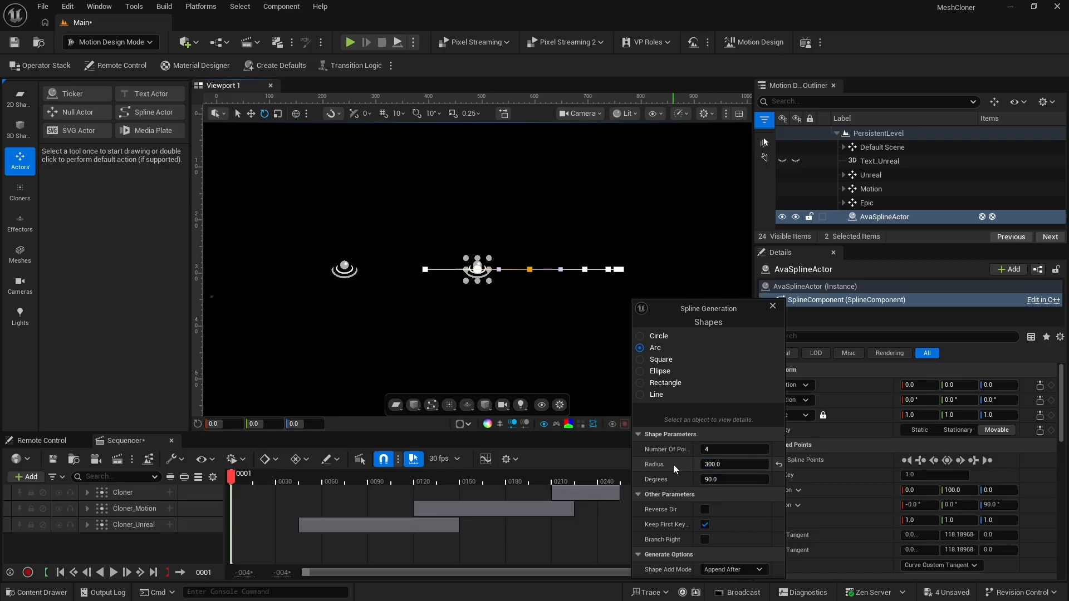
left_click(772, 306)
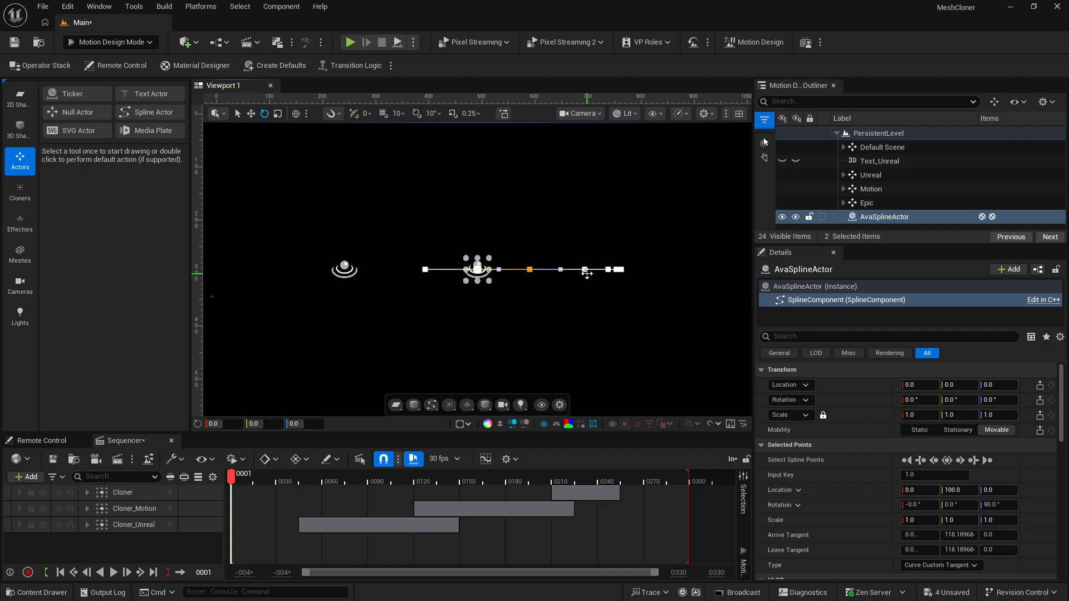
In a maximized top view, move the spline's first point away from the arc along Y to about -706
left_click(739, 114)
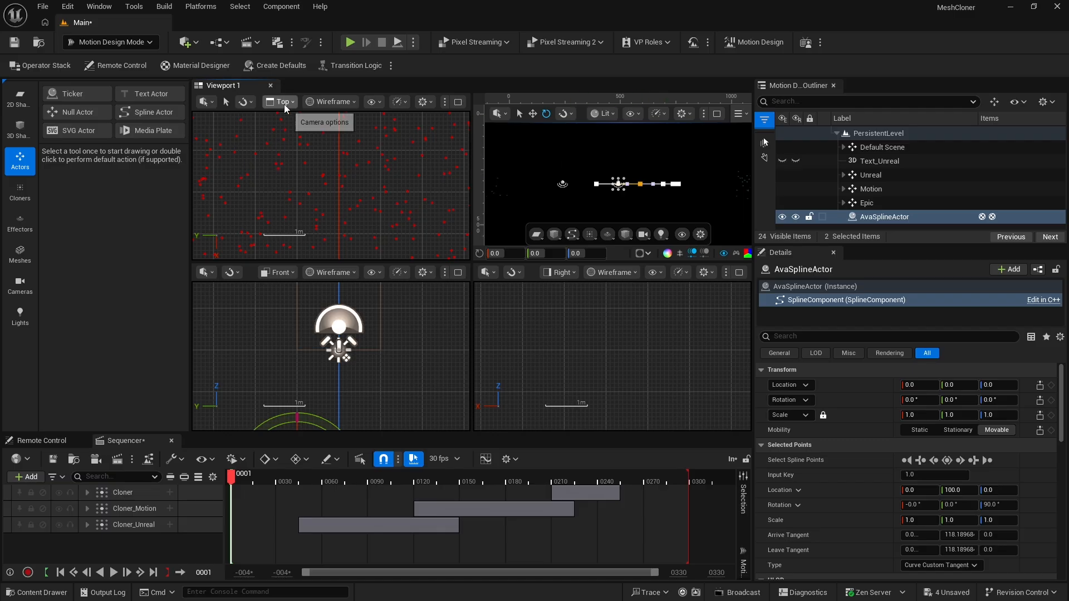
left_click(459, 103)
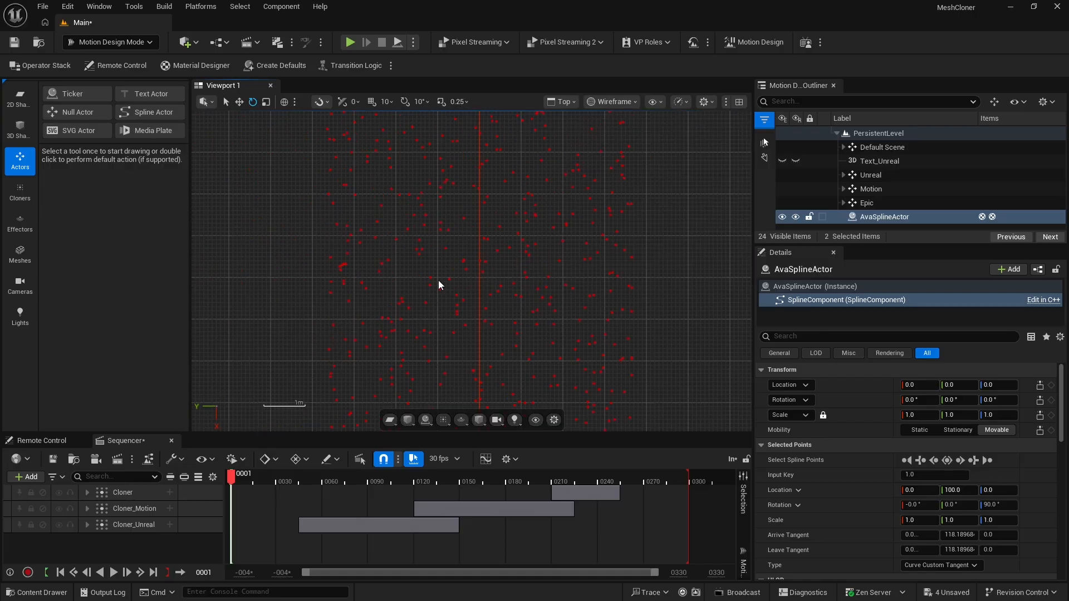
scroll(434, 276, "down", 5)
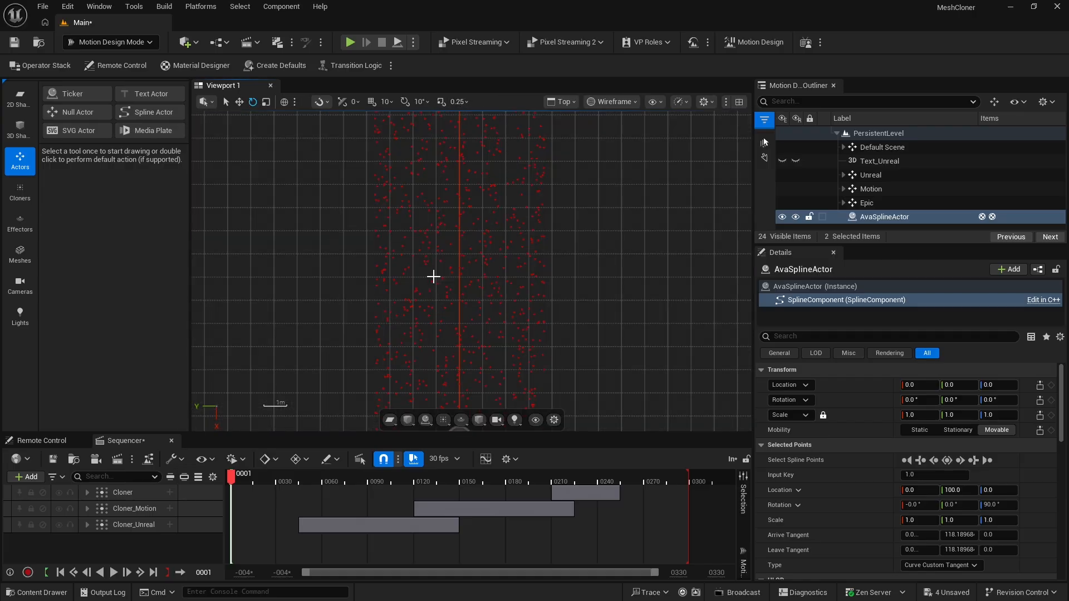
right_click_drag(376, 315, 429, 154)
right_click_drag(413, 216, 411, 182)
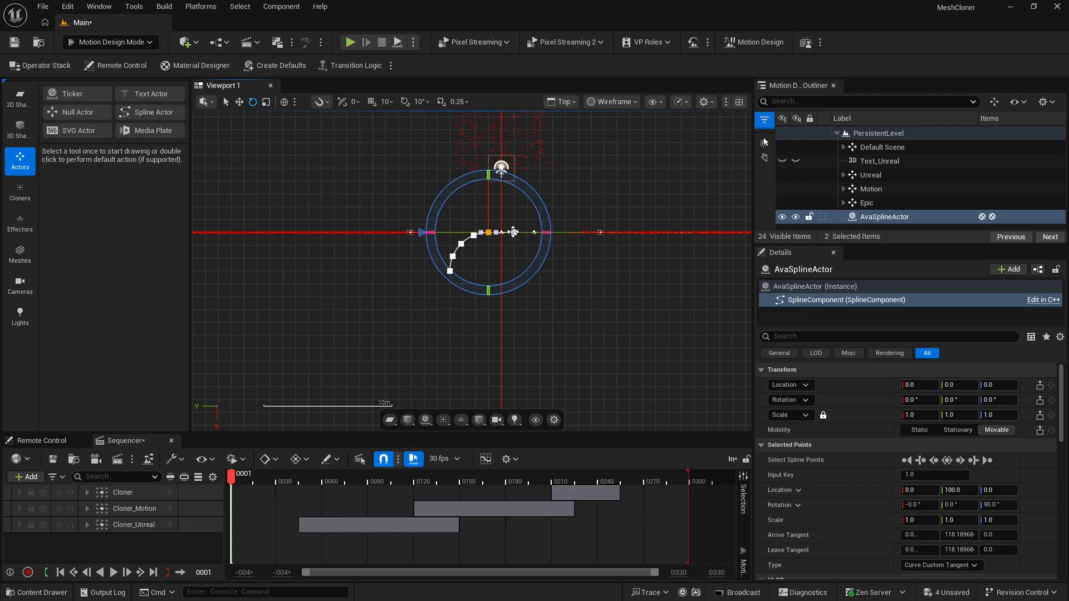
left_click(514, 232)
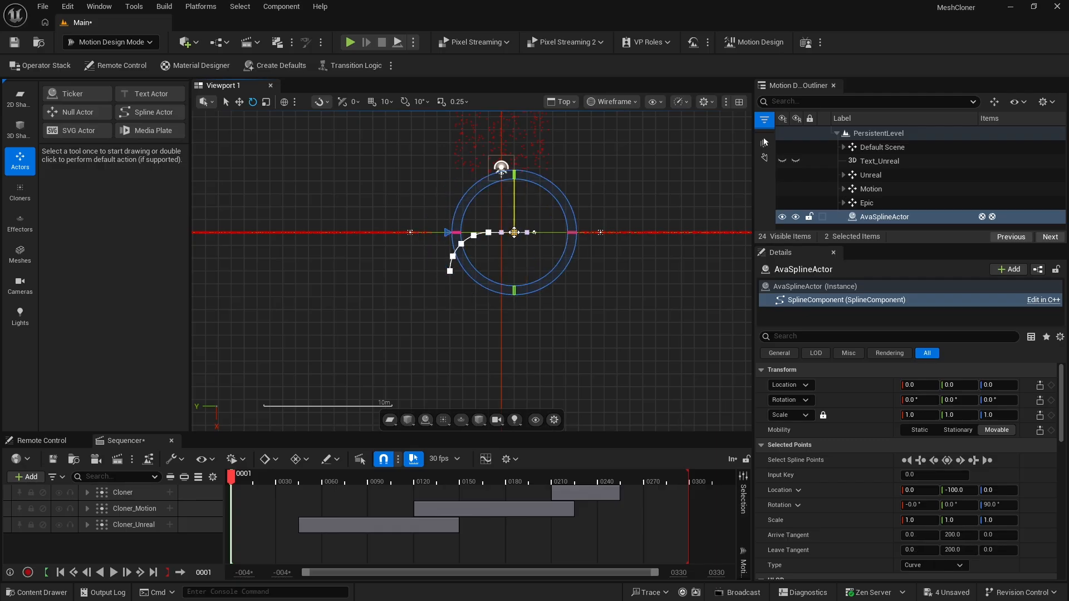
left_click(239, 102)
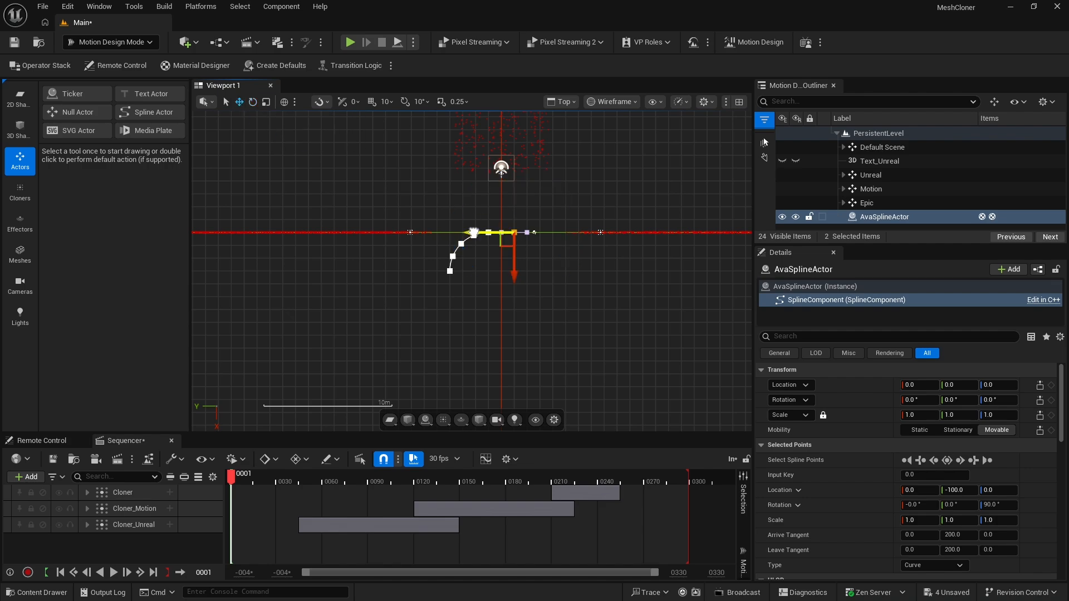
left_click_drag(473, 233, 551, 230)
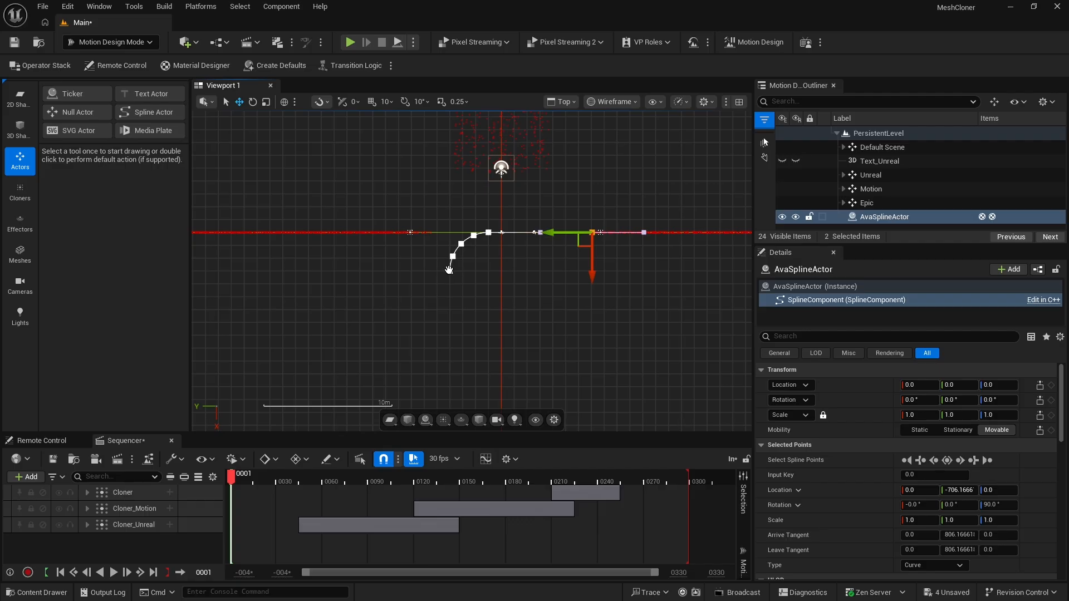
Duplicate the spline point at the arc's end and move the copy straight along X to about 1123
right_click(450, 271)
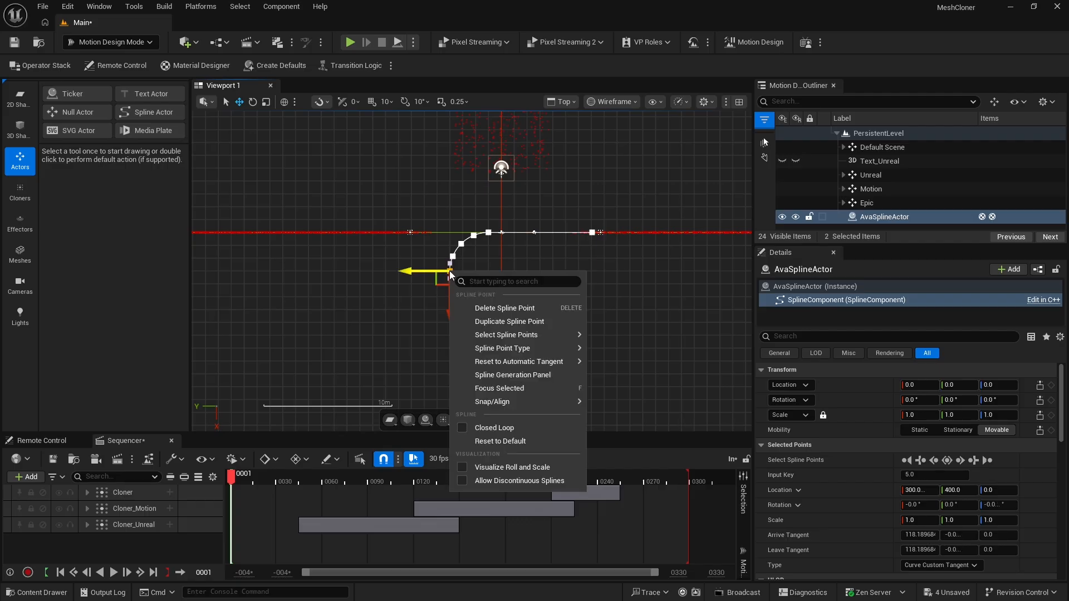
left_click(503, 322)
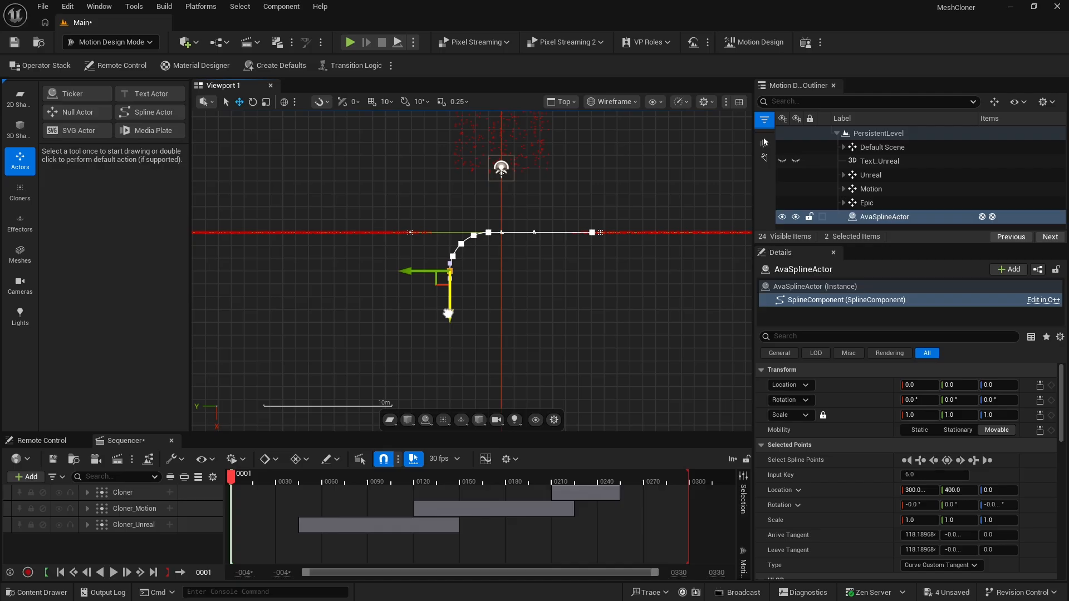
left_click_drag(448, 313, 445, 384)
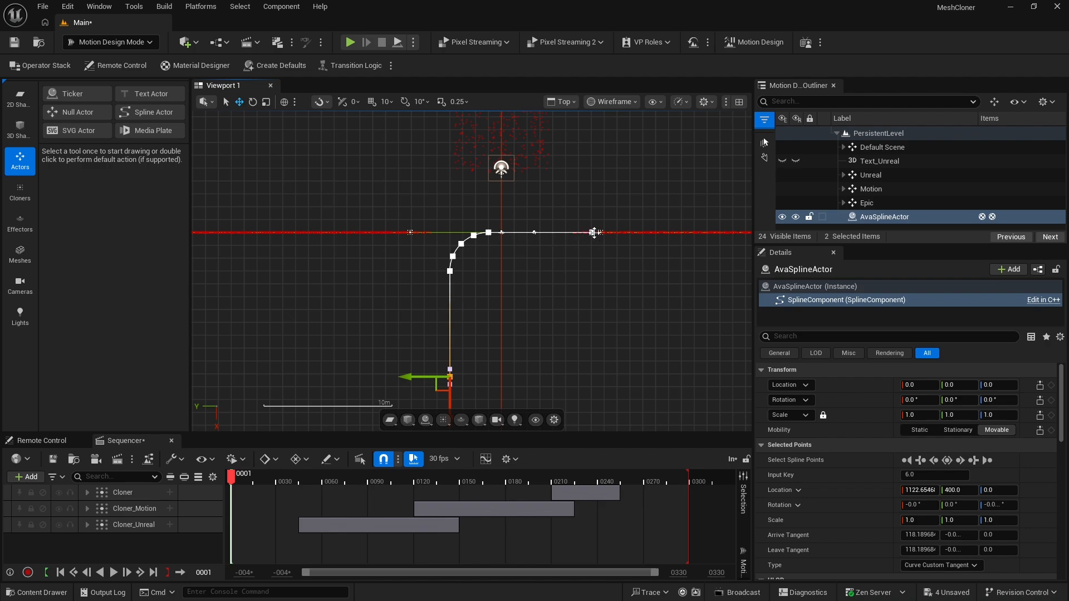
Move the spline's first point farther out along Y to about -988 and return to the maximized camera view
left_click(593, 233)
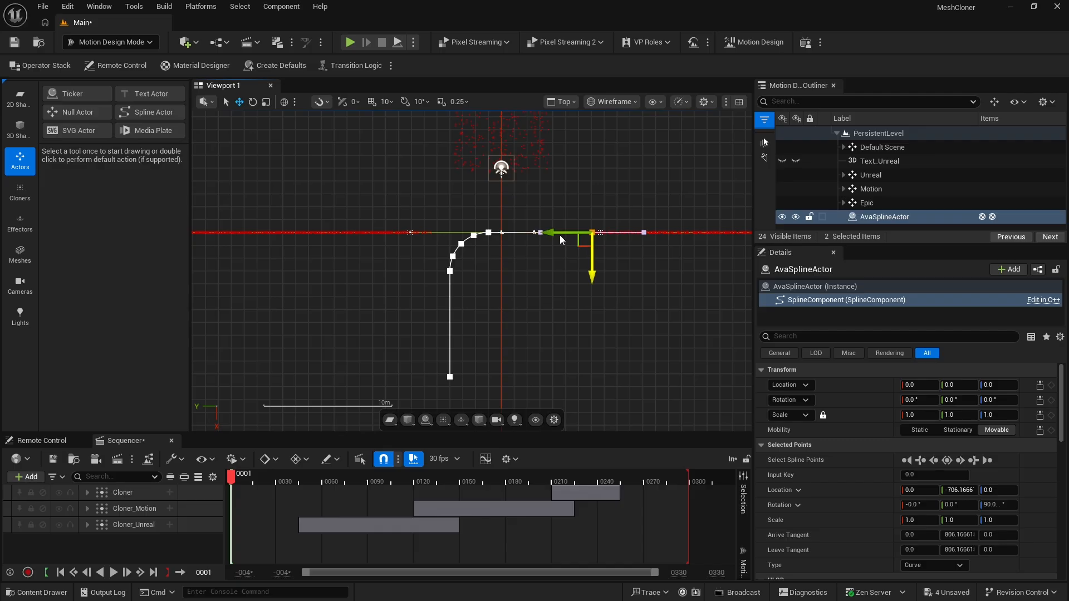
left_click_drag(589, 232, 625, 230)
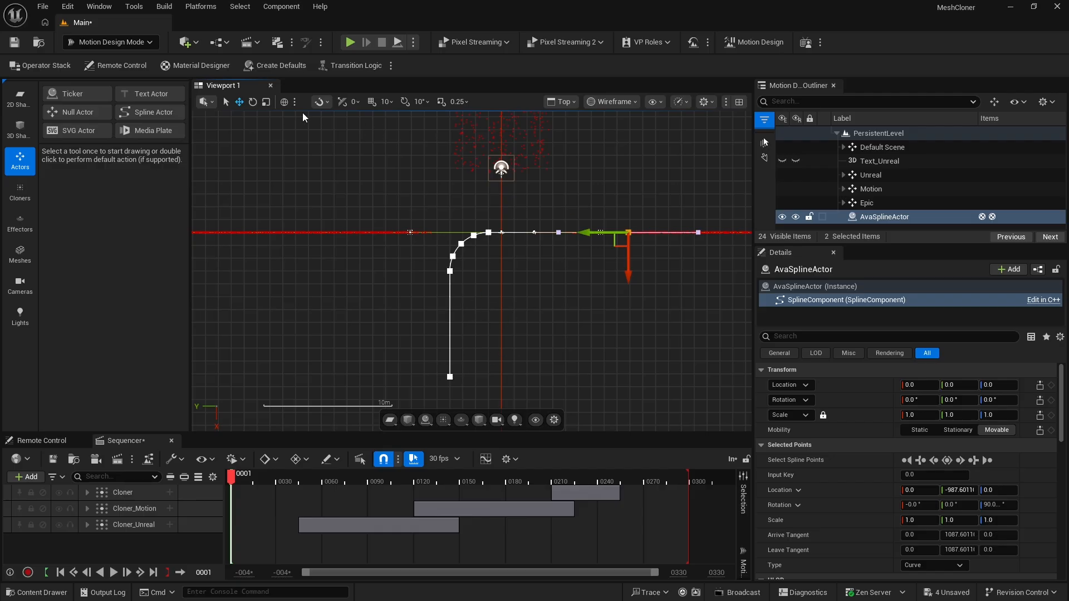
left_click(738, 103)
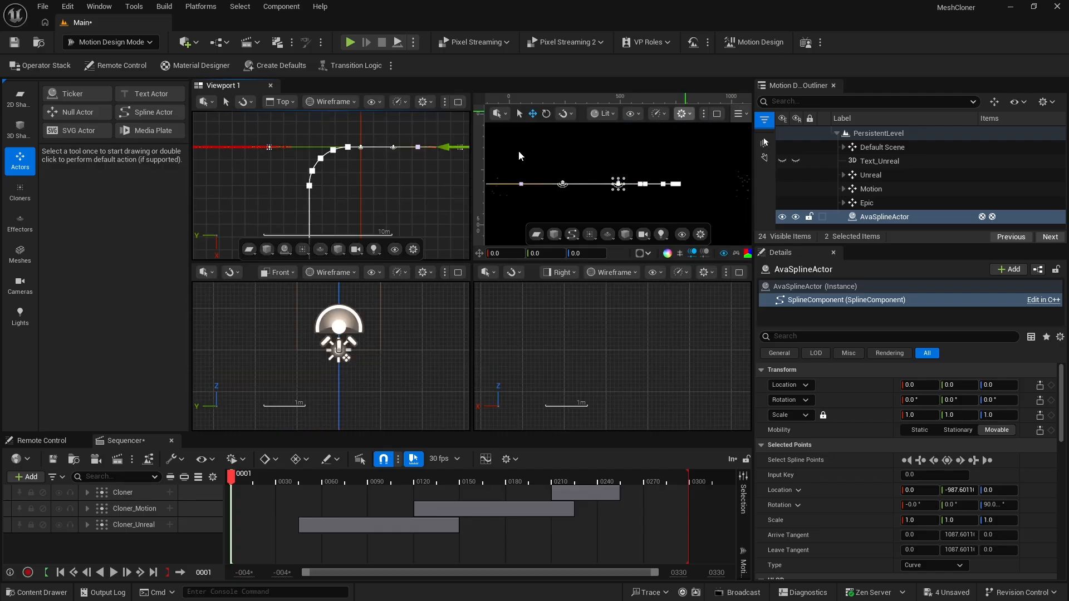
left_click(717, 113)
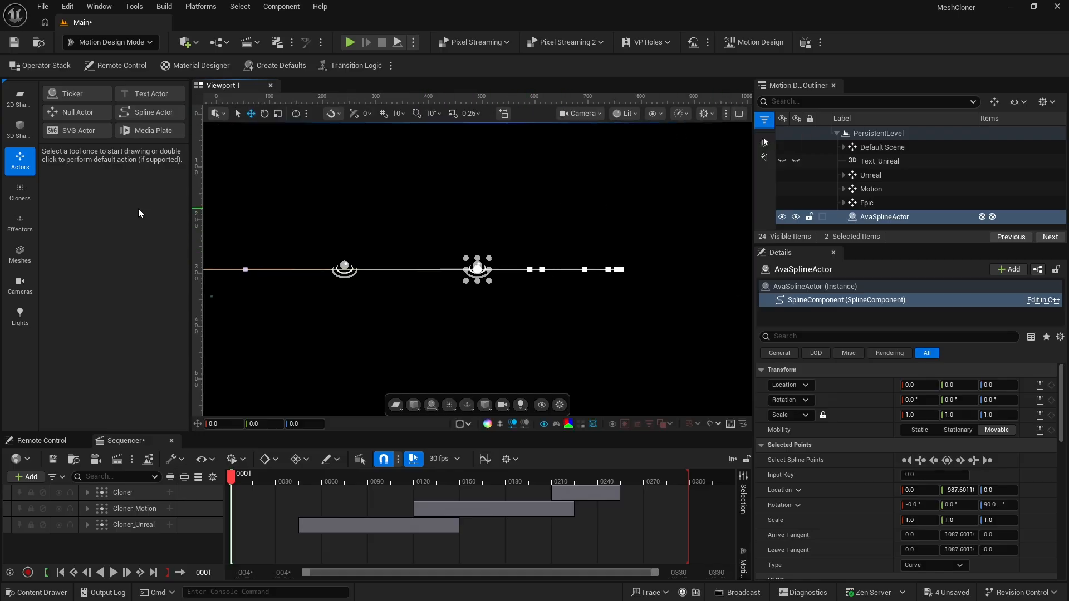
Add a default 2D Rectangle shape to the scene and select it in the outliner
left_click(20, 99)
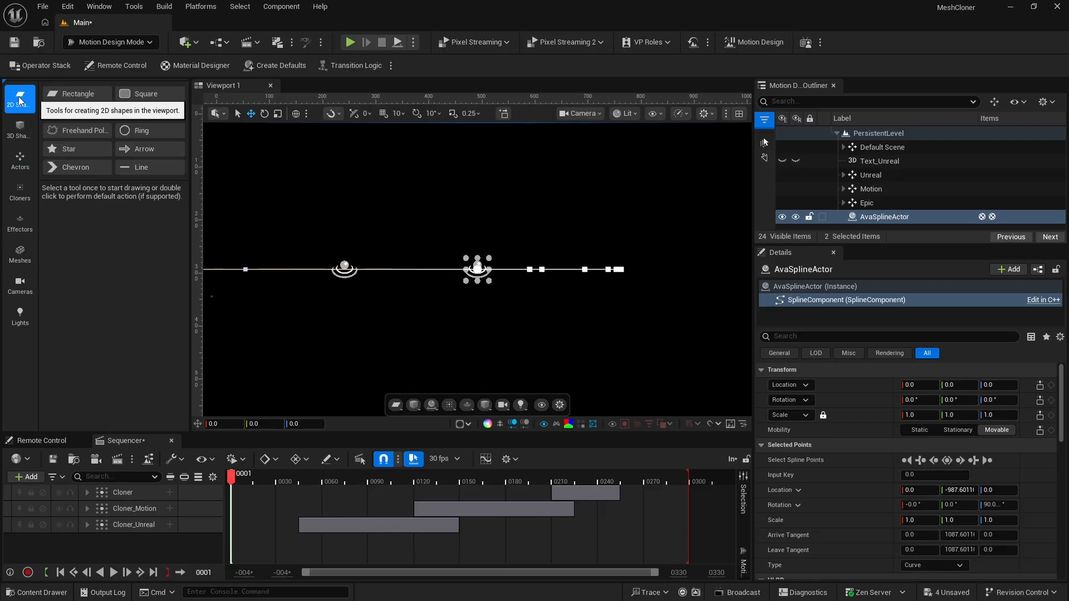
double_click(72, 95)
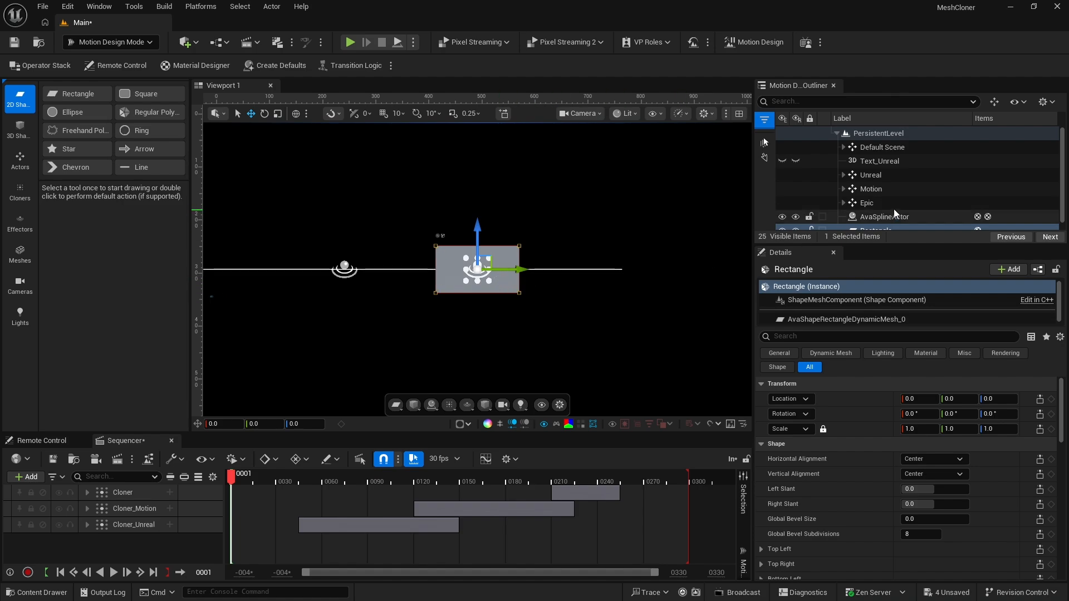
scroll(893, 208, "down", 1)
left_click(872, 222)
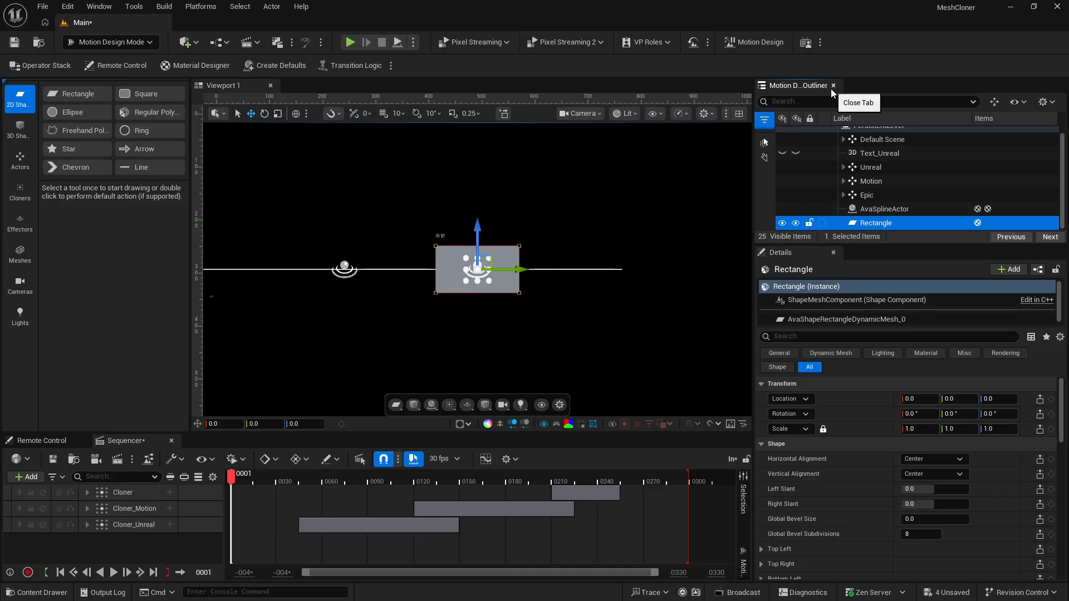
Add a Spline Sweep modifier to the Rectangle and enlarge the Operator Stack to show all its settings
left_click(45, 64)
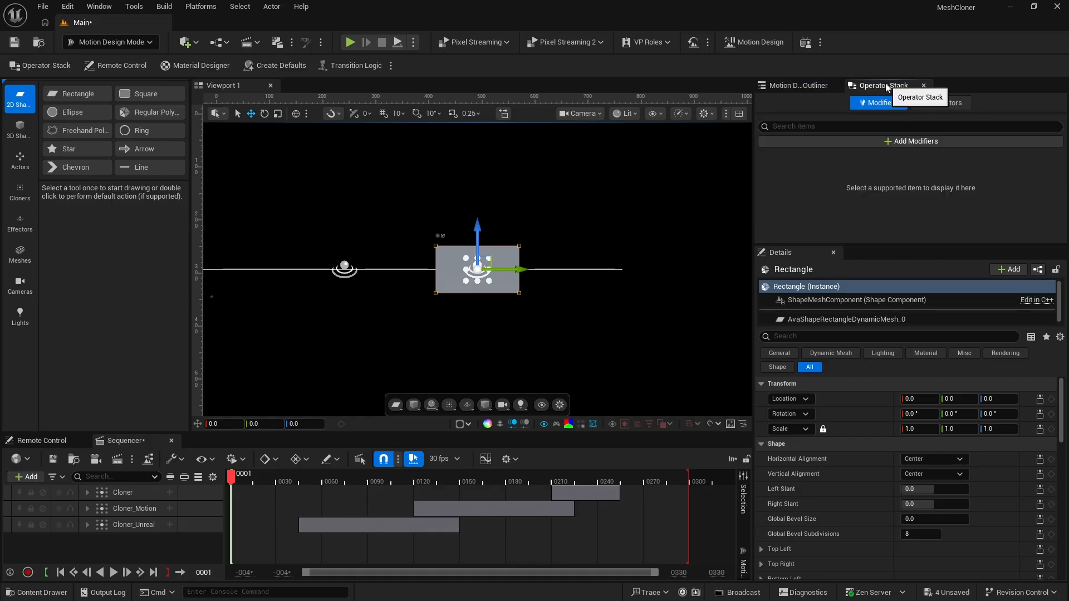
left_click(890, 143)
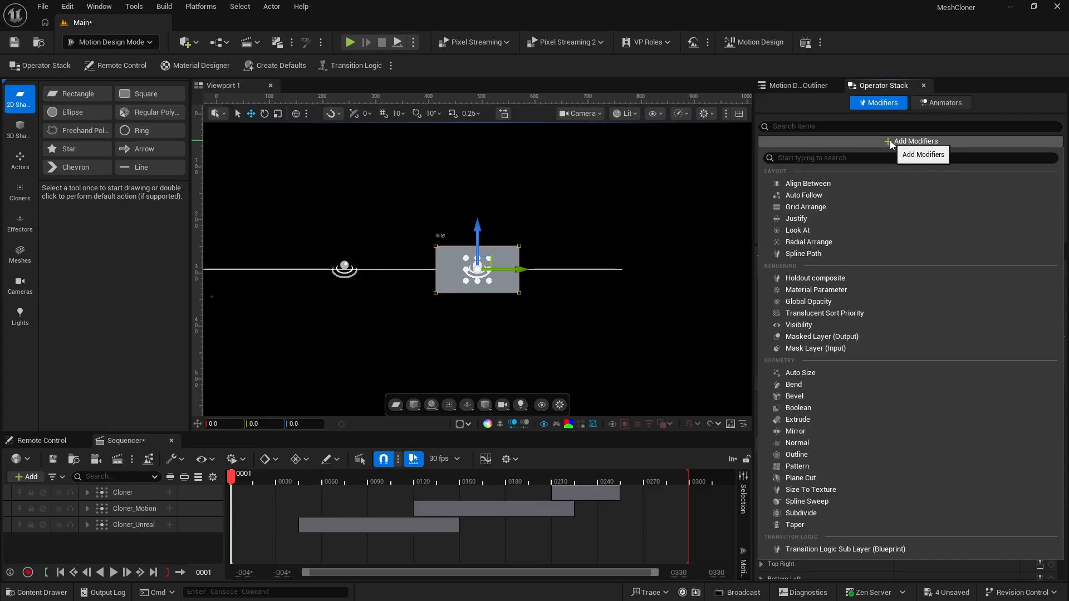
left_click(813, 501)
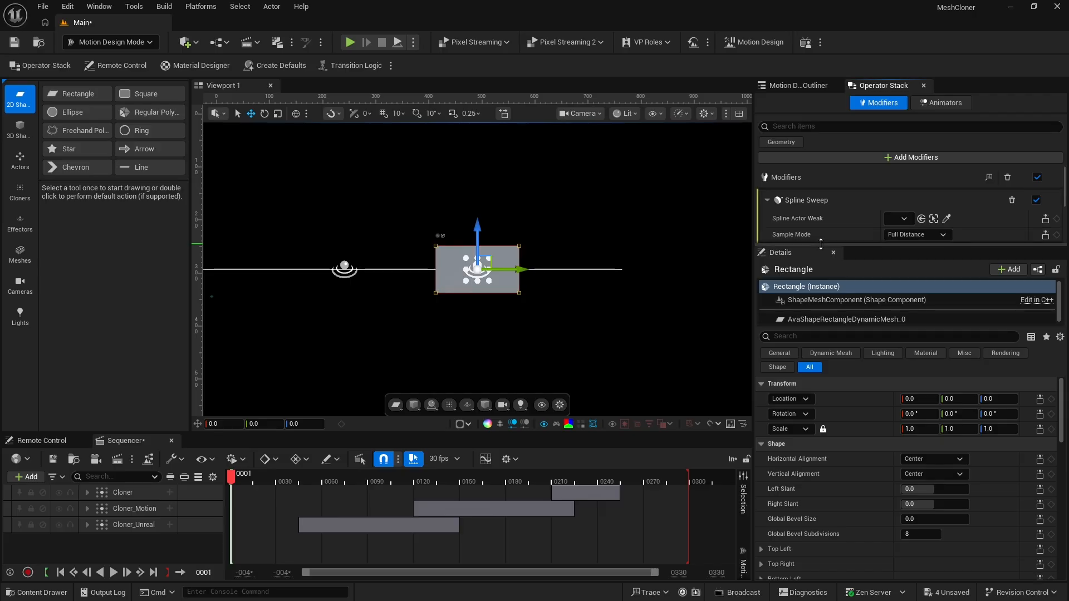
left_click_drag(820, 246, 820, 382)
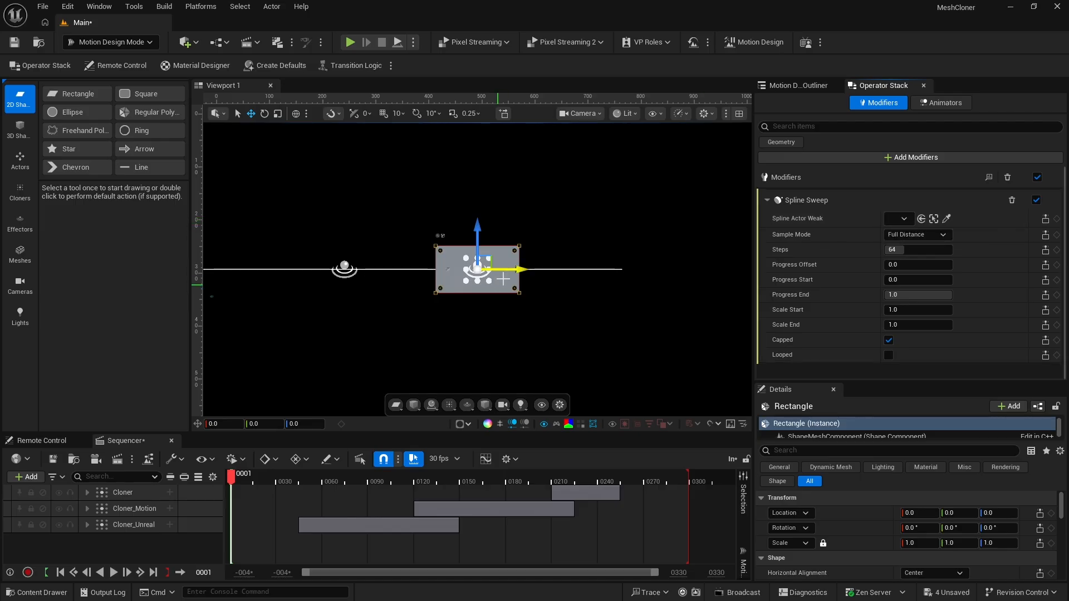
Assign AvaSplineActor as the Spline Sweep's spline actor and set the sweep's Steps to 128
left_click(904, 219)
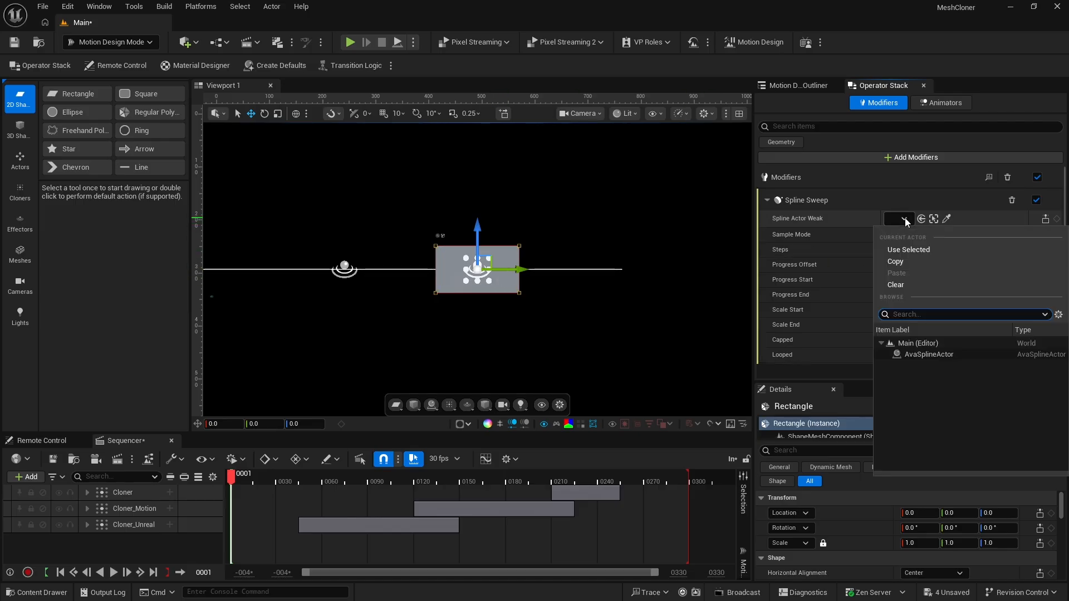
left_click(929, 354)
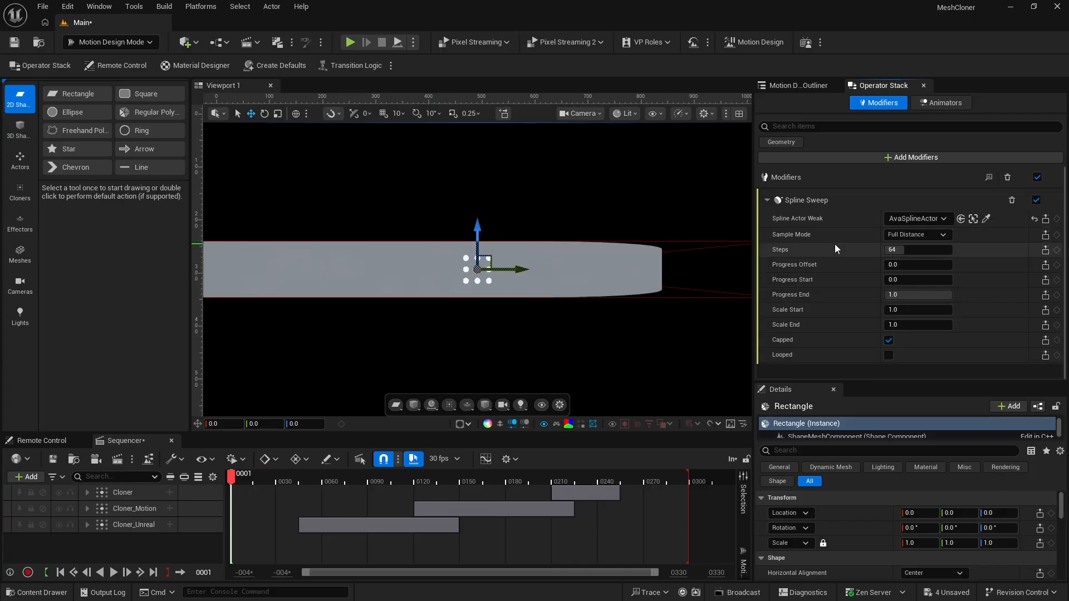
left_click(892, 251)
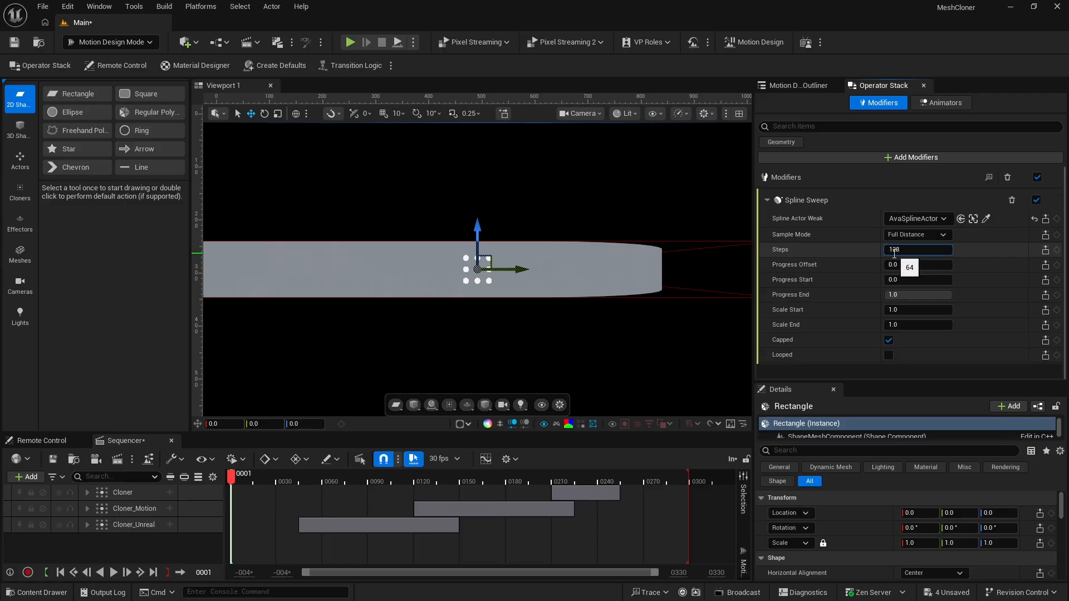
type("128")
key("Return")
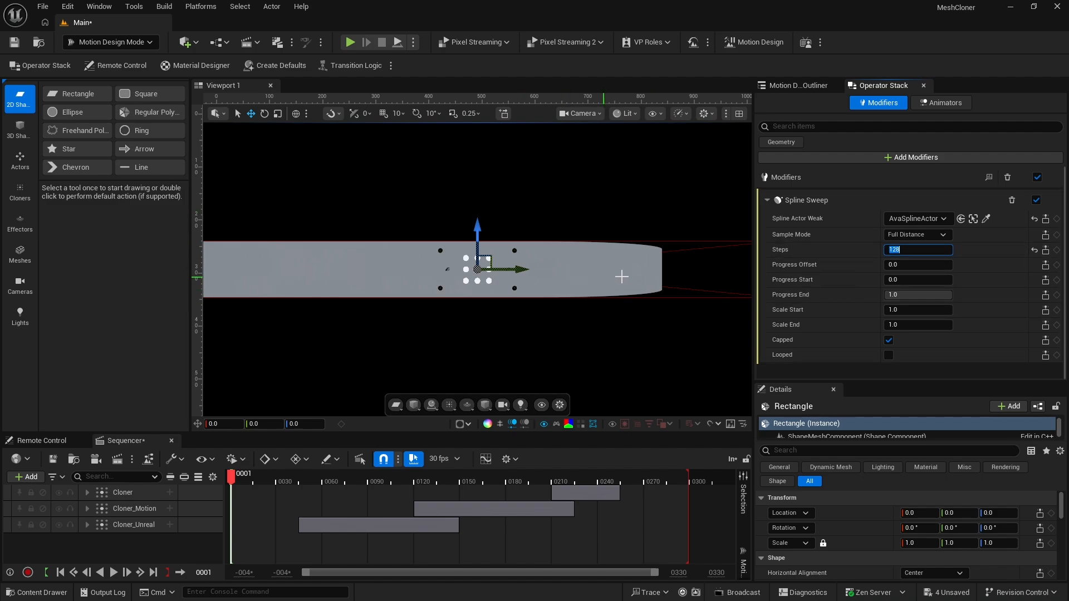
Select the Rectangle, enlarge its Details area, and set its rotation to 90° pitch and -90° yaw
left_click(805, 88)
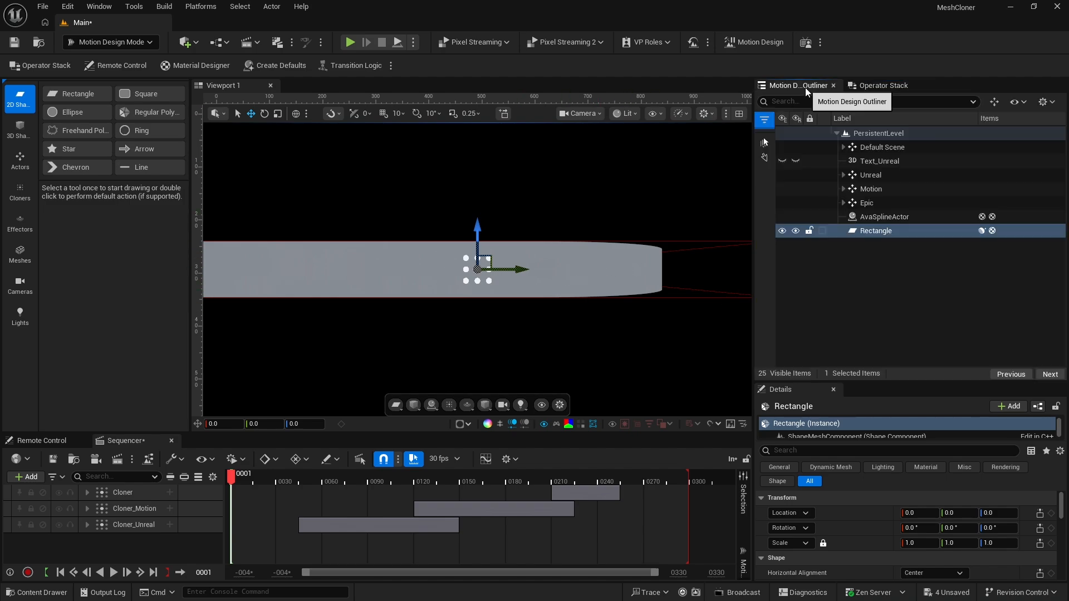
left_click(855, 233)
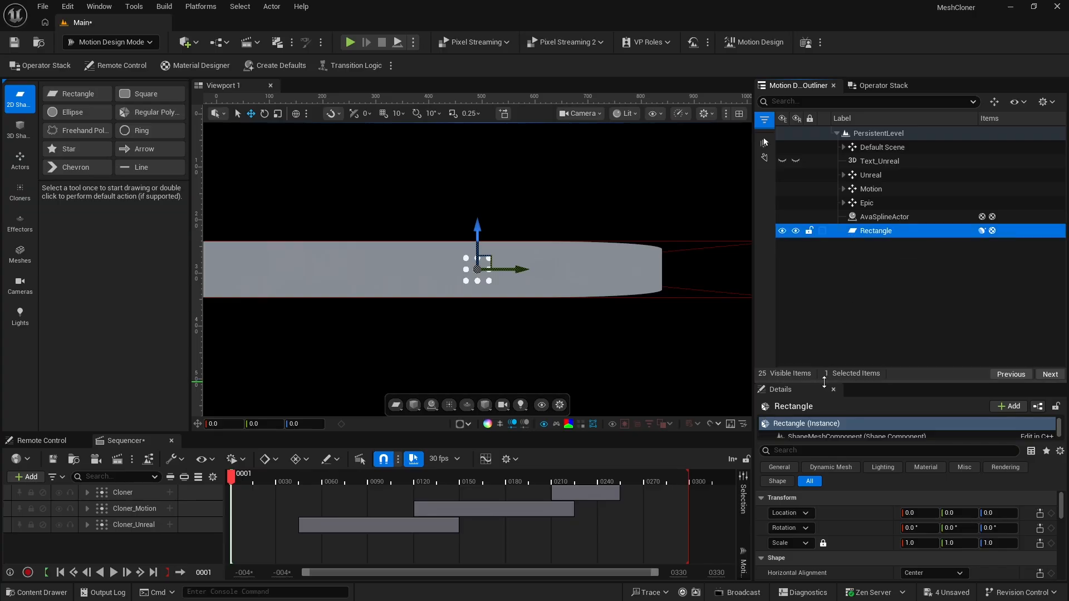
left_click_drag(822, 381, 822, 285)
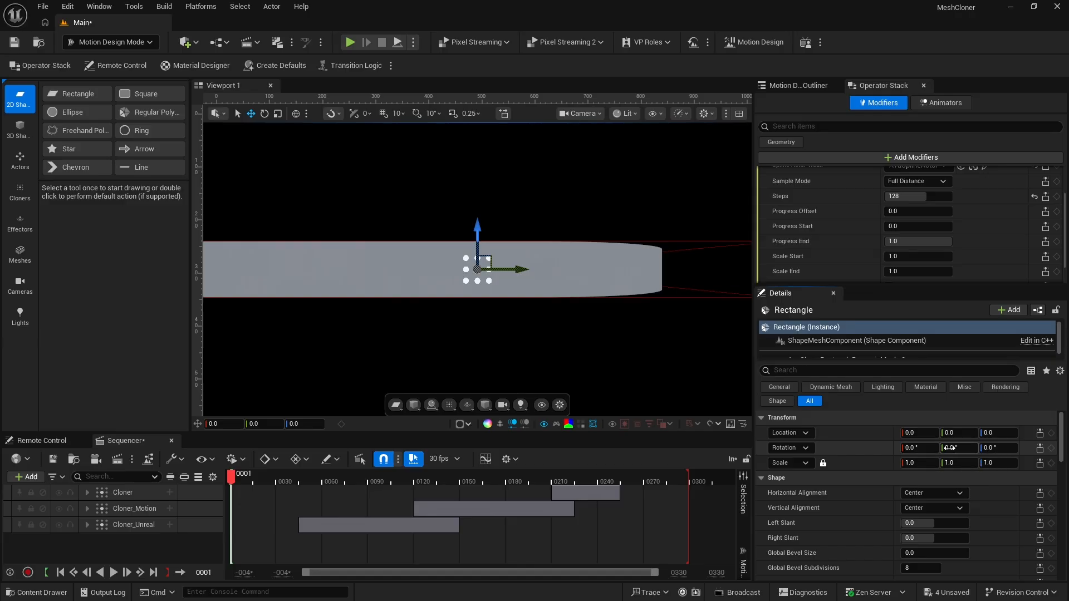
left_click(949, 448)
type("90")
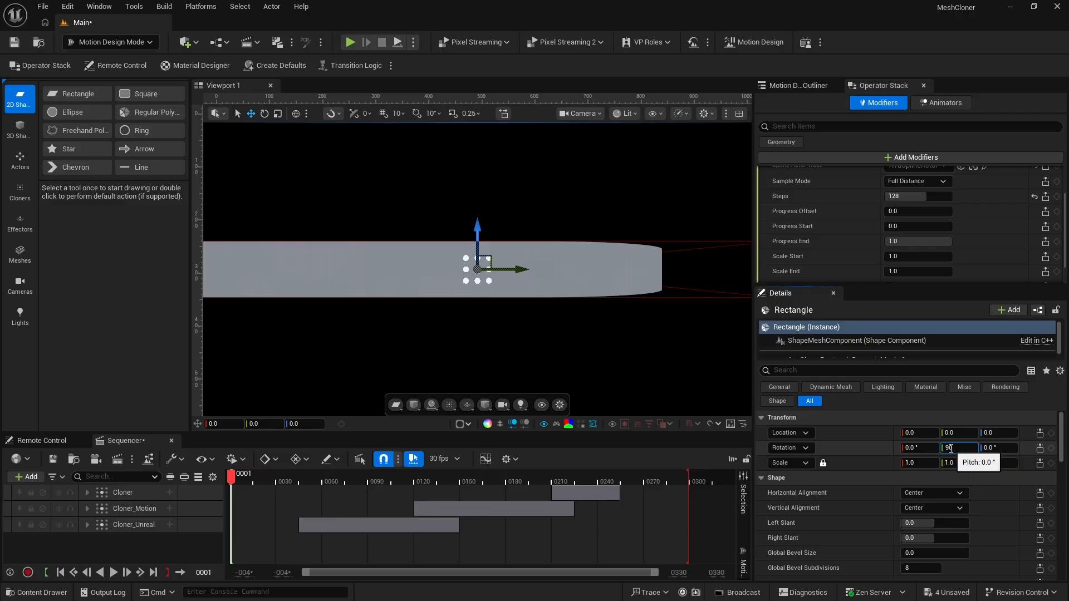
key("Return")
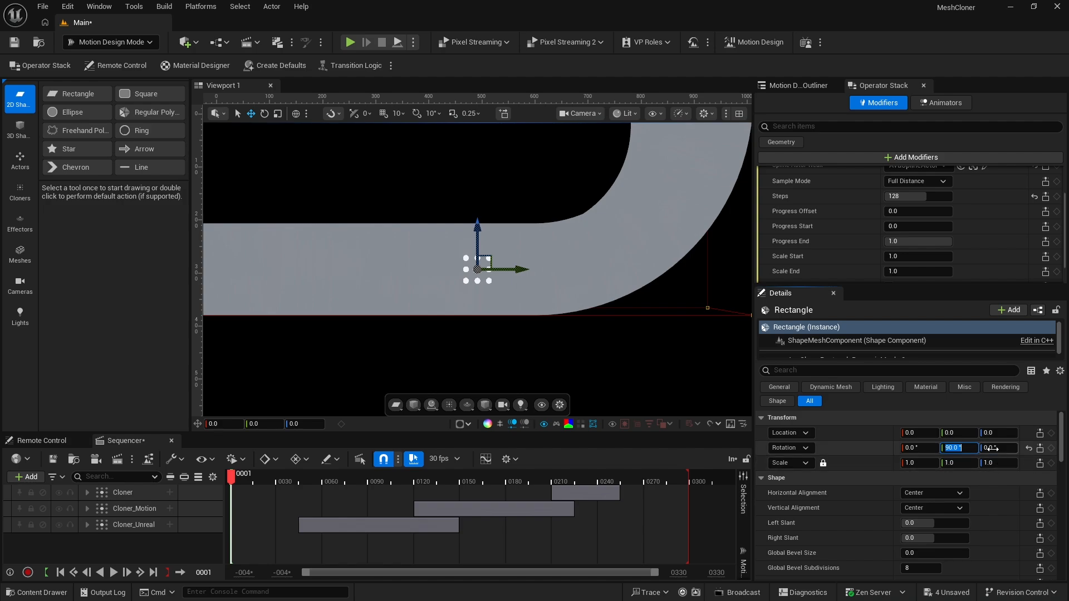
left_click(994, 448)
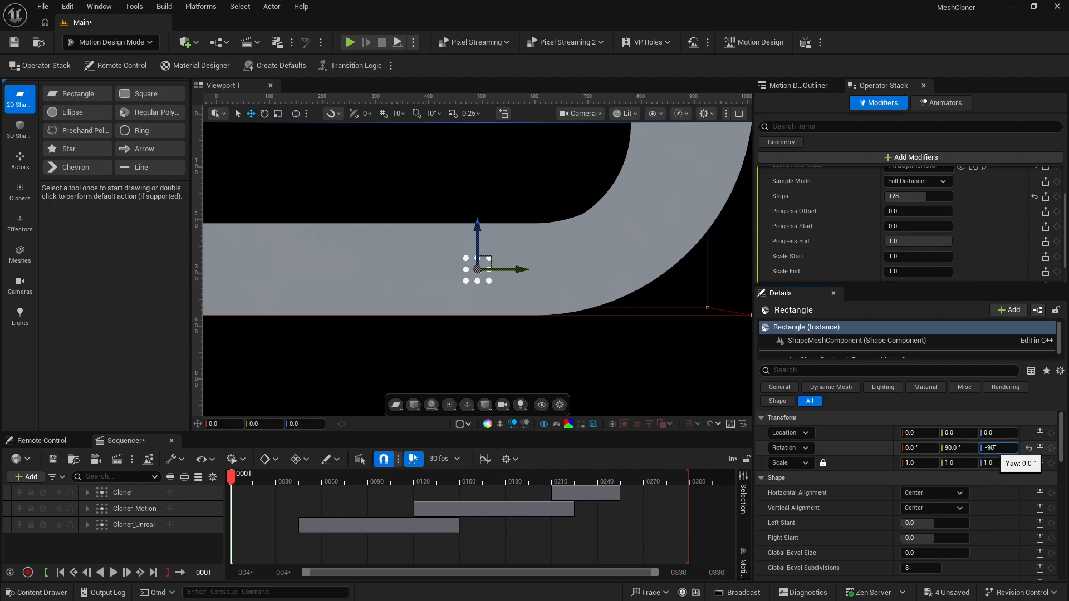
key("Return")
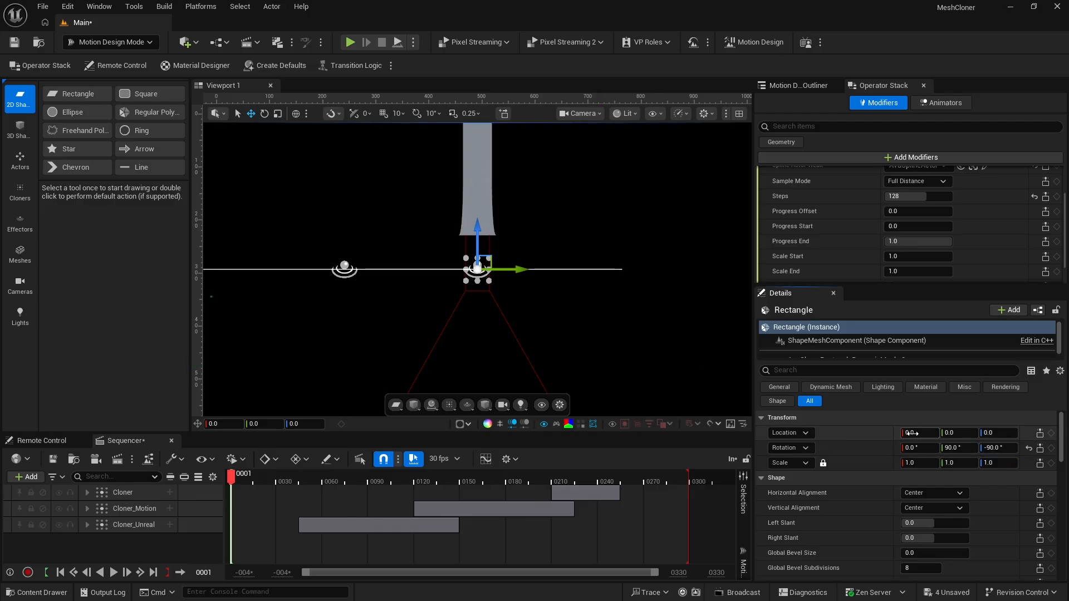
Set the Rectangle's location to 300 in X and -300 in Z
left_click(912, 433)
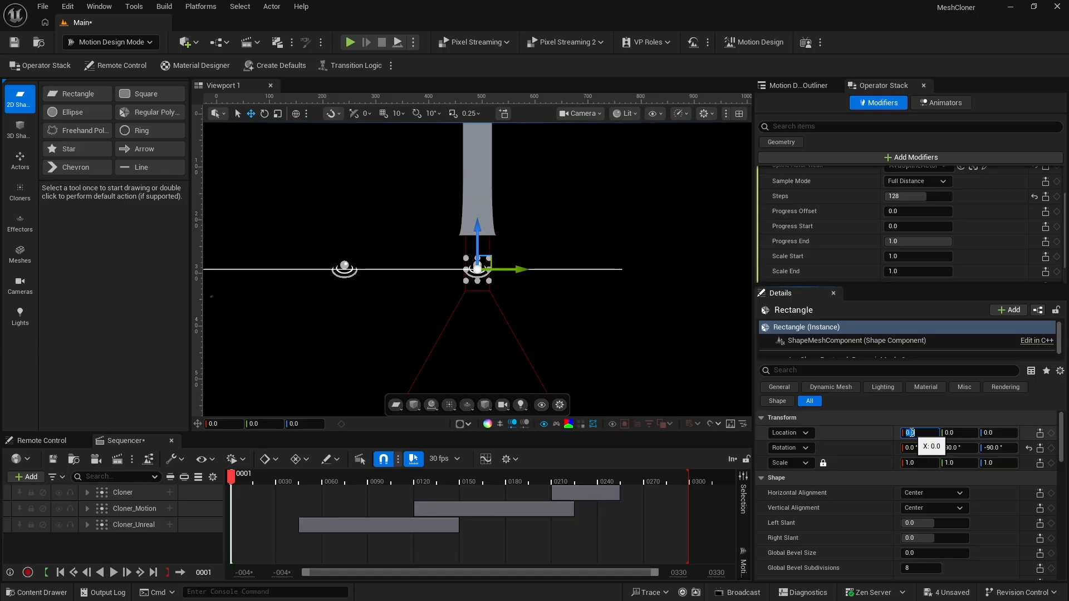
type("300")
key("Return")
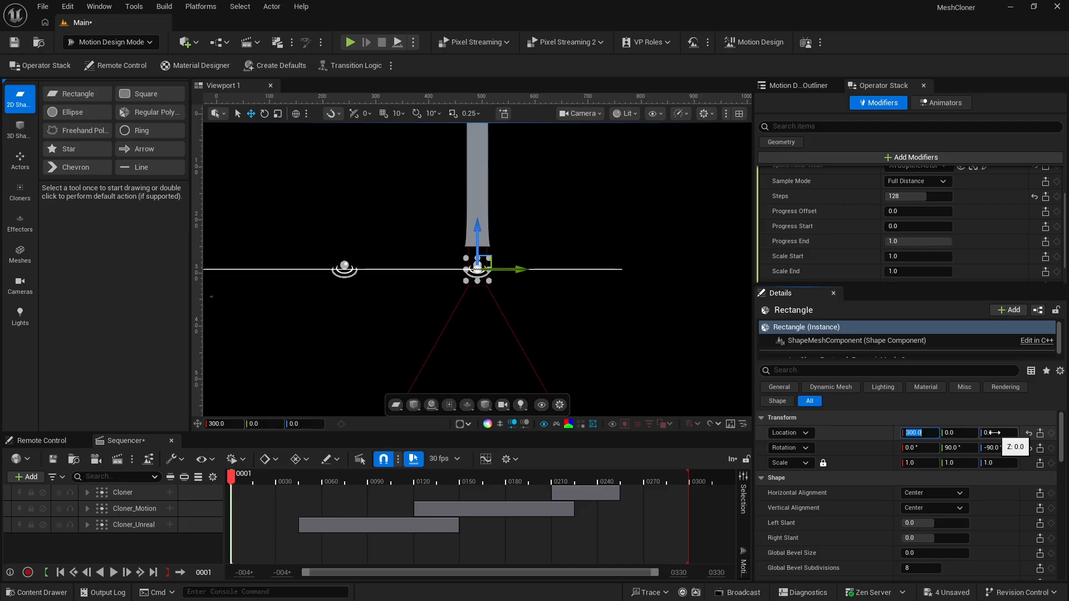
left_click(991, 433)
type("-300")
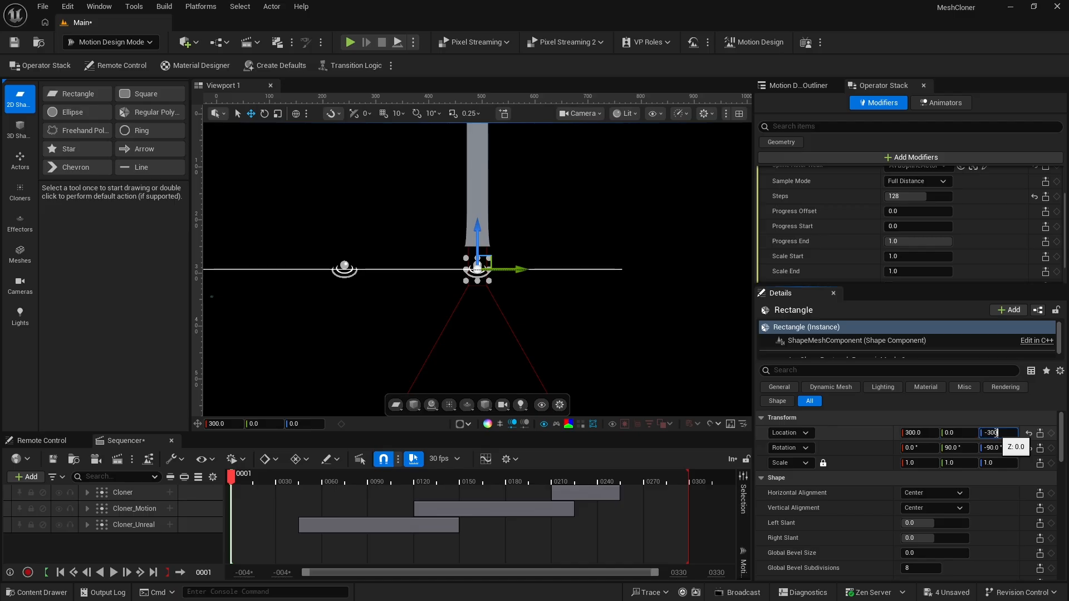
key("Return")
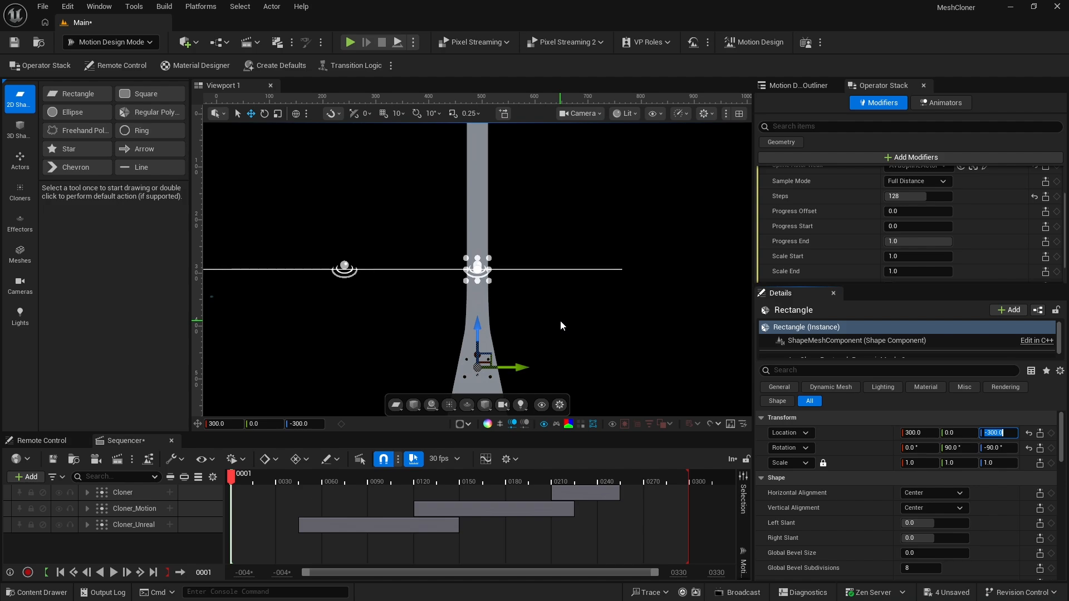
Turn the Rectangle's yaw to -162° and set its mesh size to 2 by 100
left_click_drag(996, 447, 957, 447)
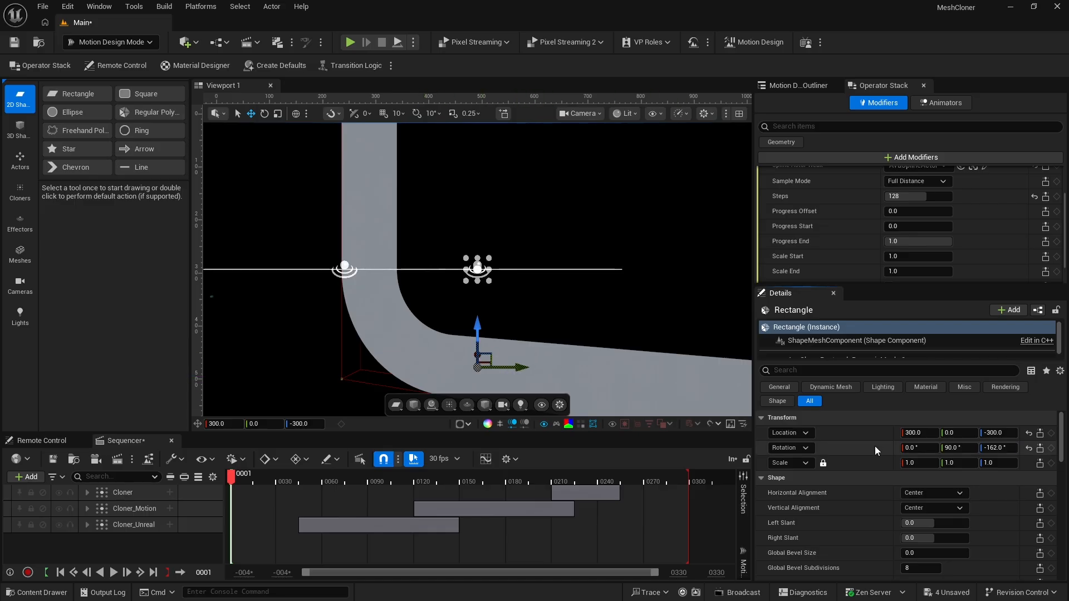
scroll(870, 459, "down", 2)
scroll(867, 467, "down", 4)
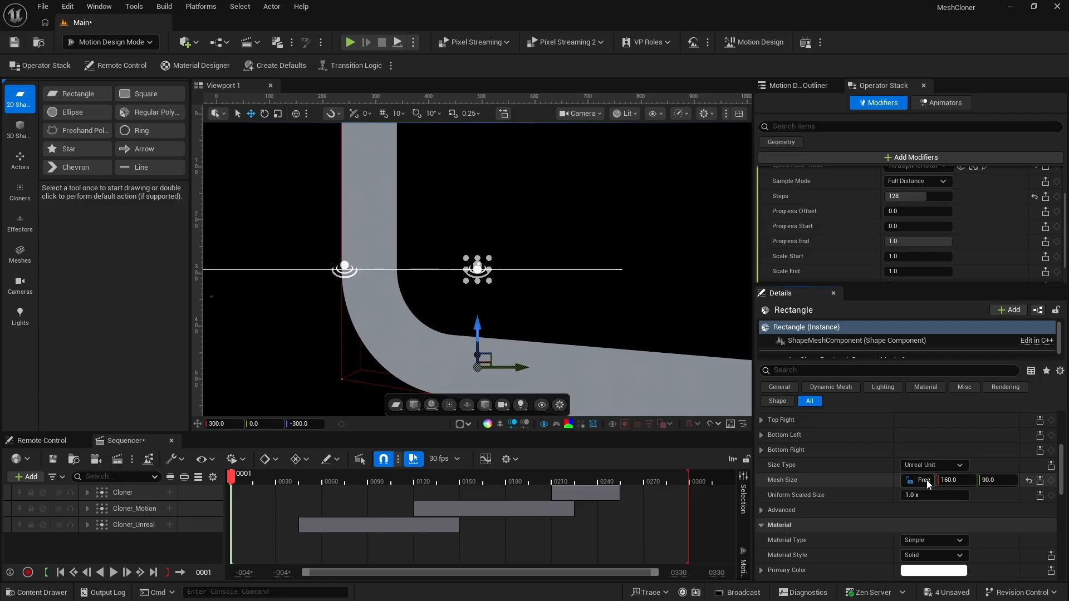
left_click(946, 480)
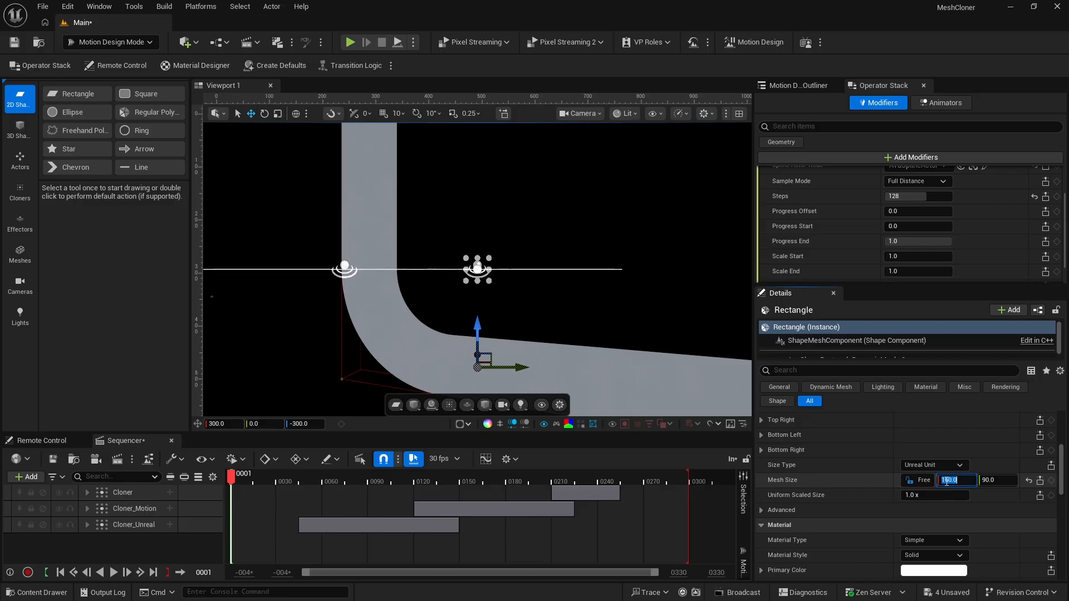
type("2")
key("Return")
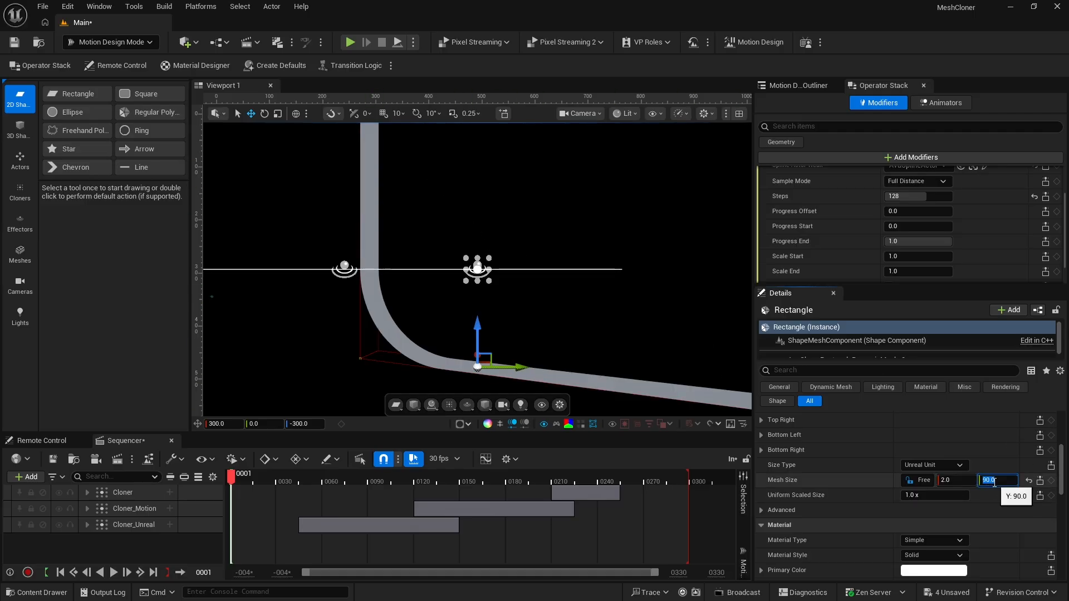
type("100")
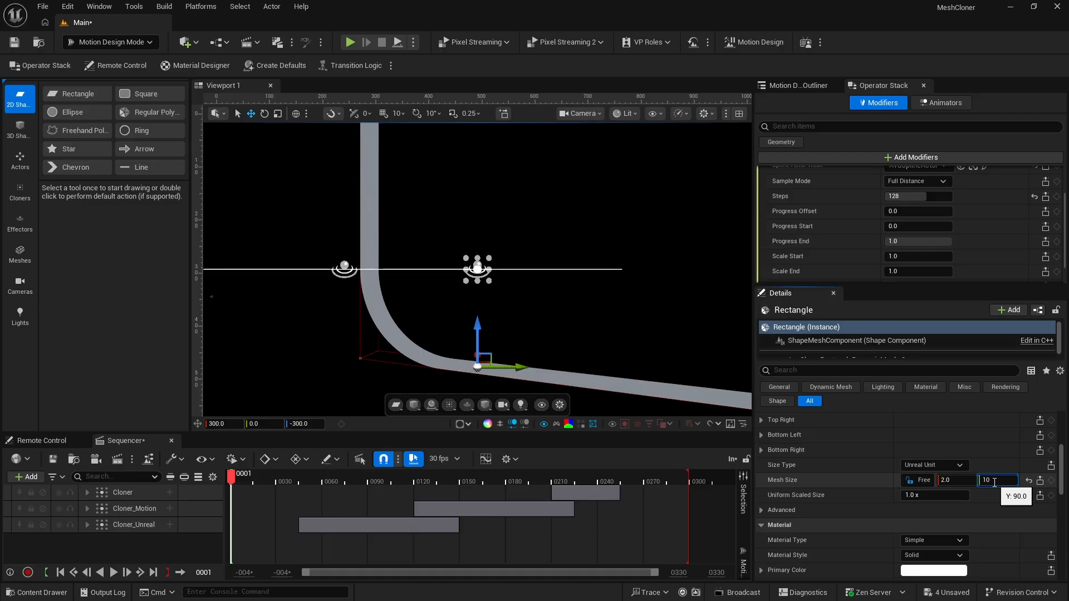
key("Return")
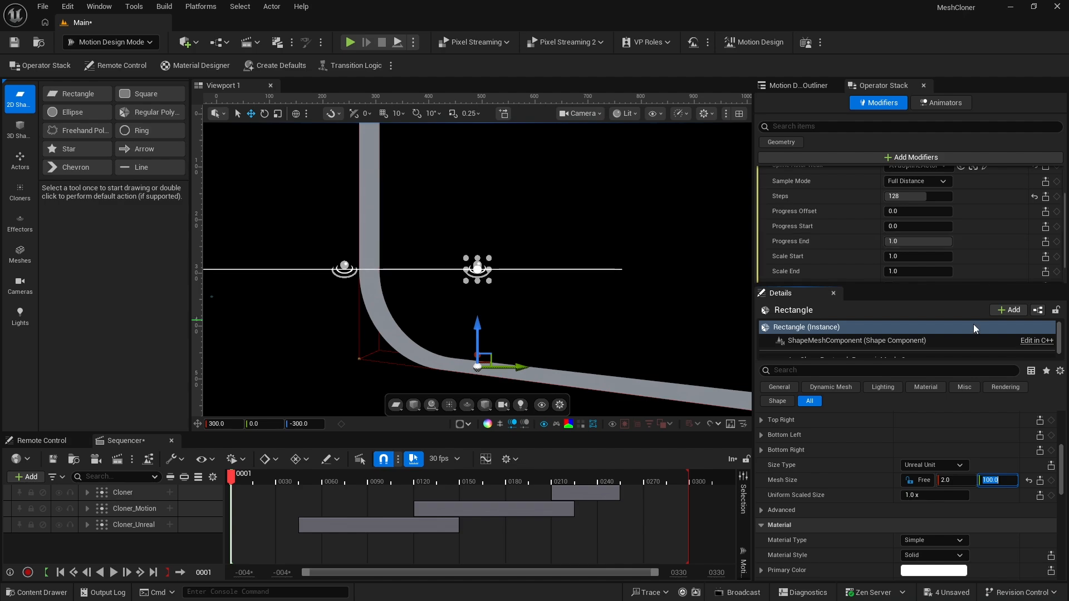
Set the Rectangle's yaw rotation to -90°
scroll(921, 430, "up", 8)
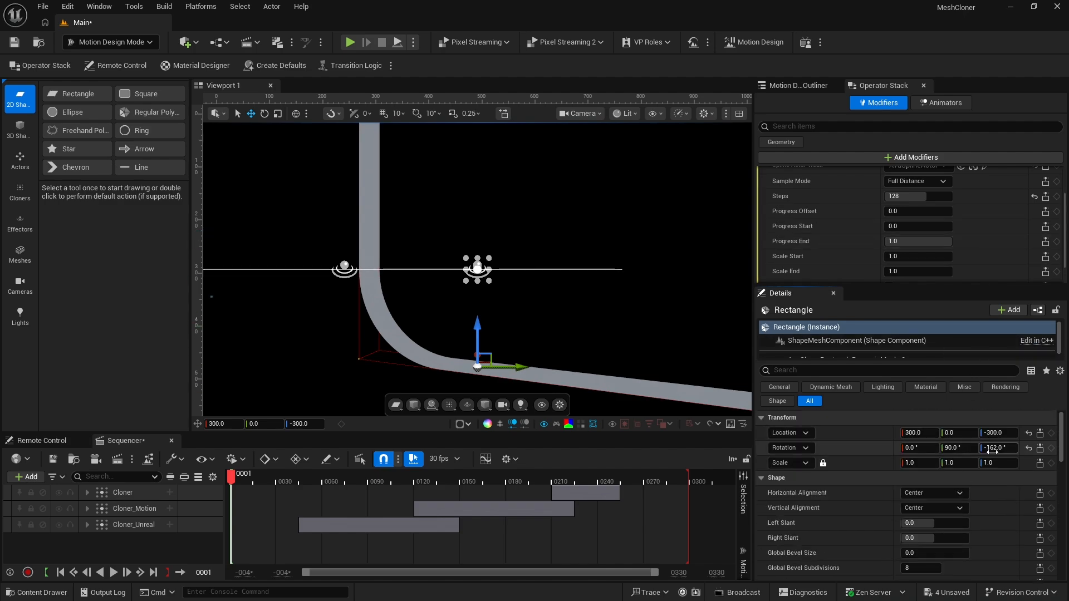
left_click(994, 449)
type("-90")
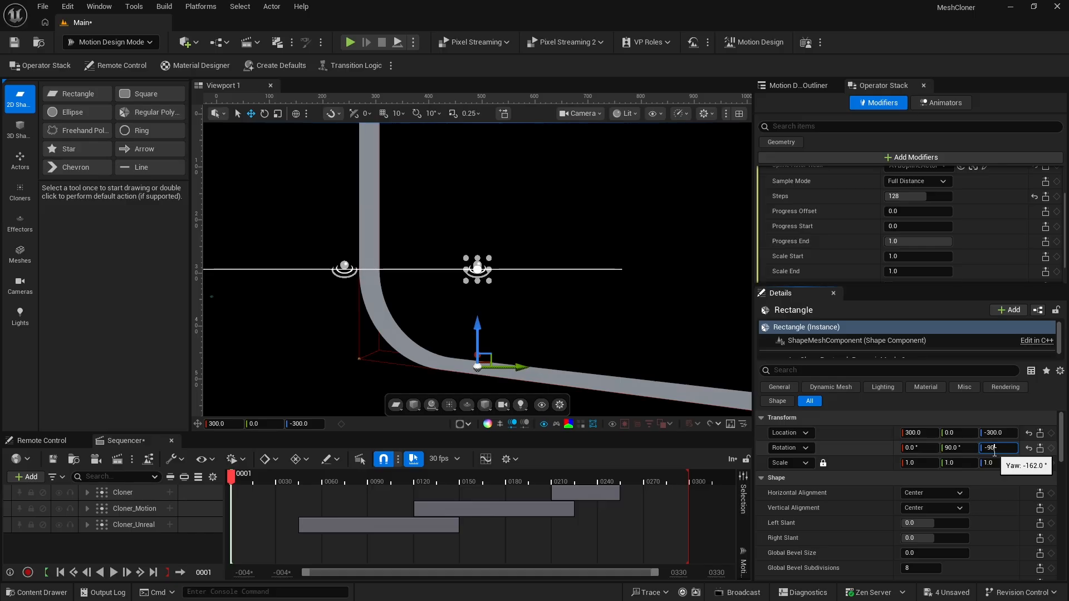
key("Return")
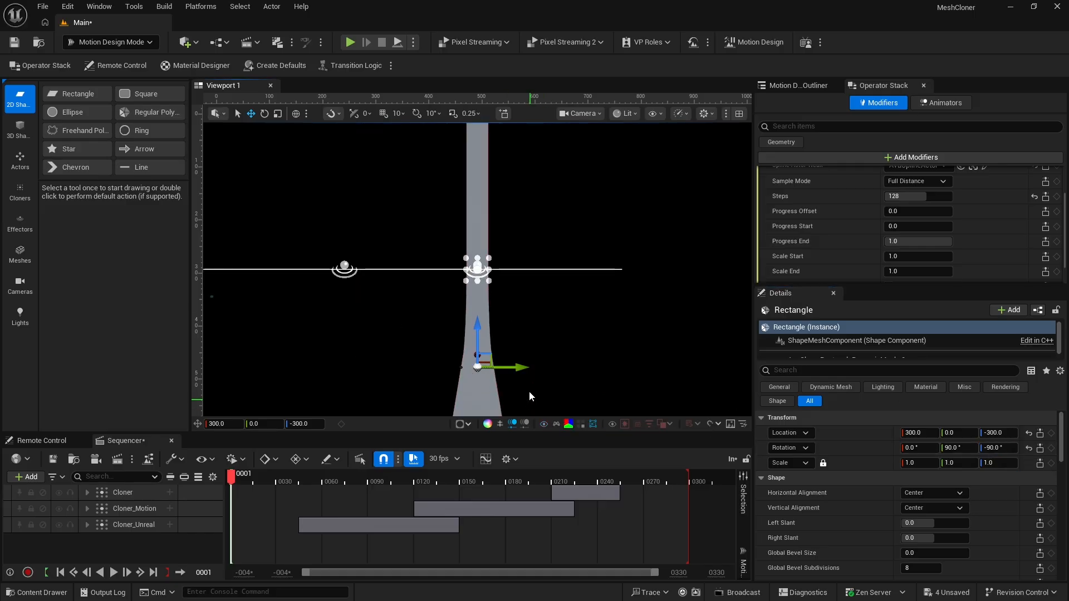
Select the spline and switch to the Default Viewport, showing the whole curve from an elevated perspective
left_click(545, 269)
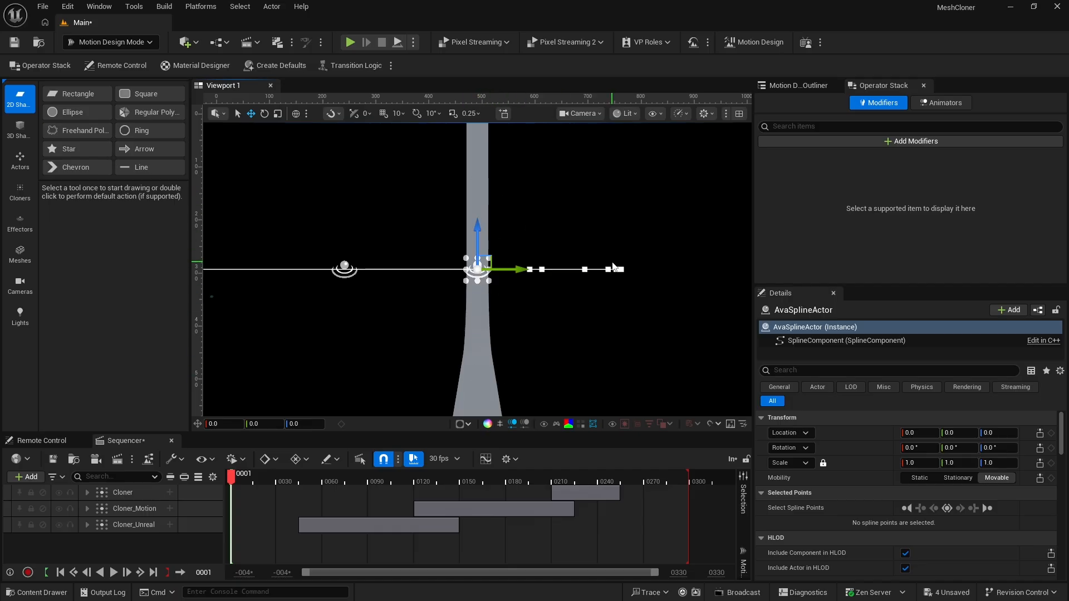
left_click(584, 114)
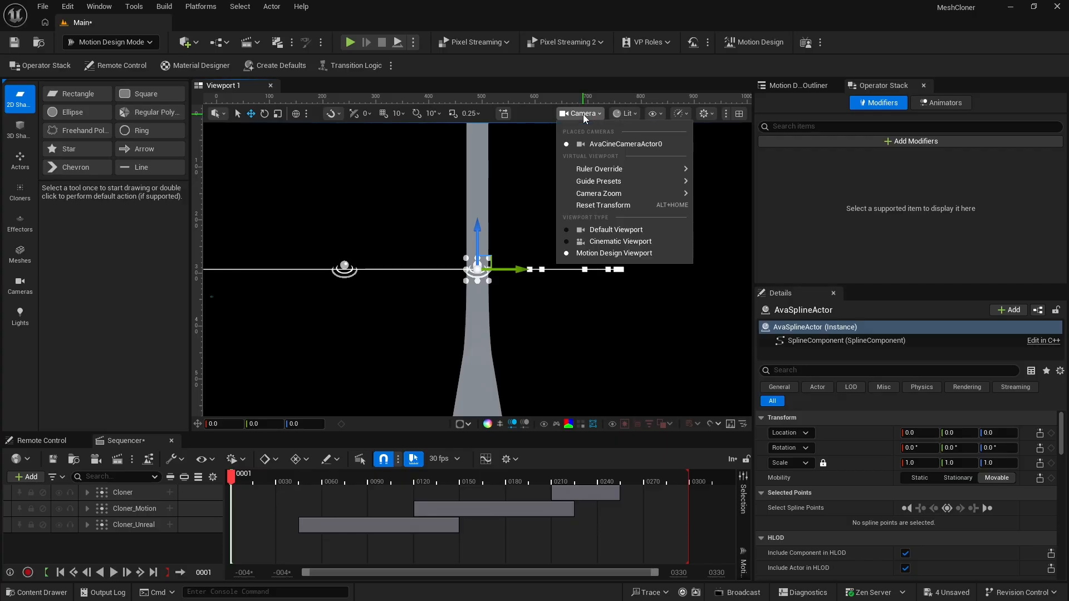
left_click(599, 229)
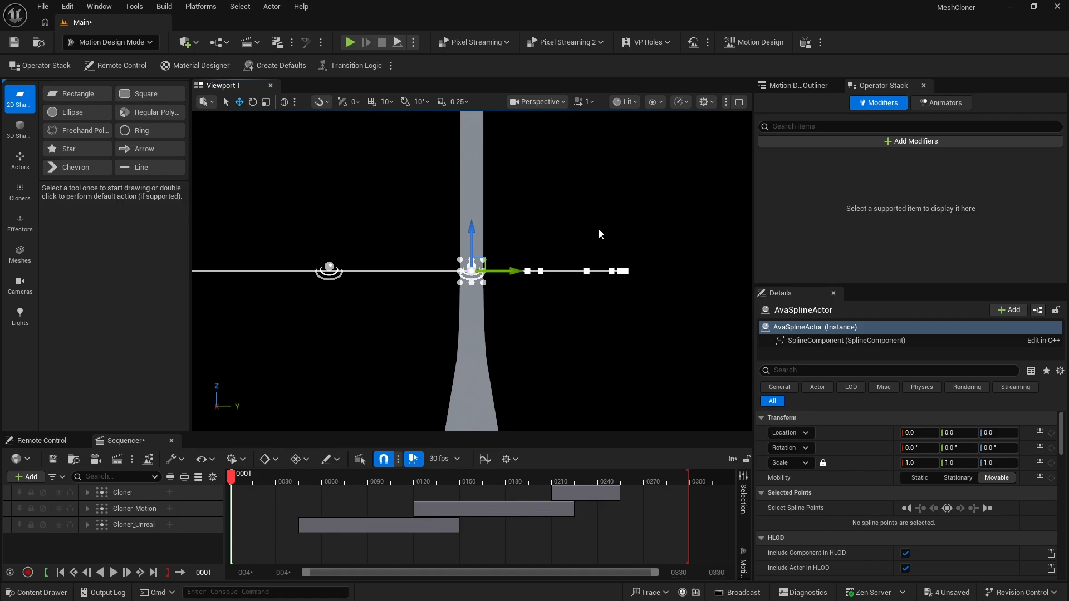
right_click_drag(599, 277, 593, 303)
key("e")
key("a")
key("a")
key("a")
key("a")
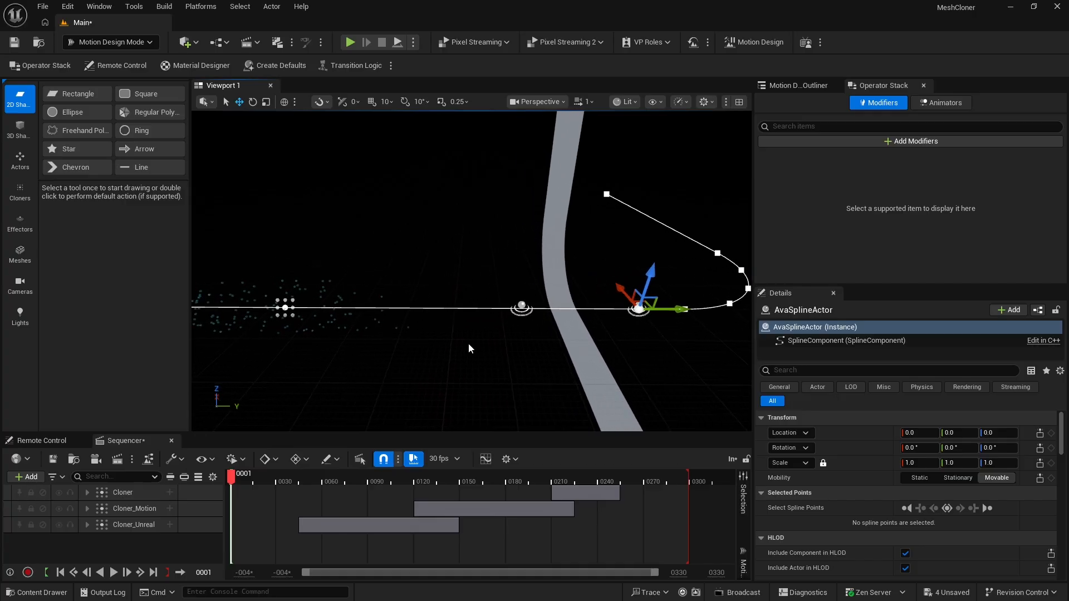
right_click_drag(469, 348, 473, 344)
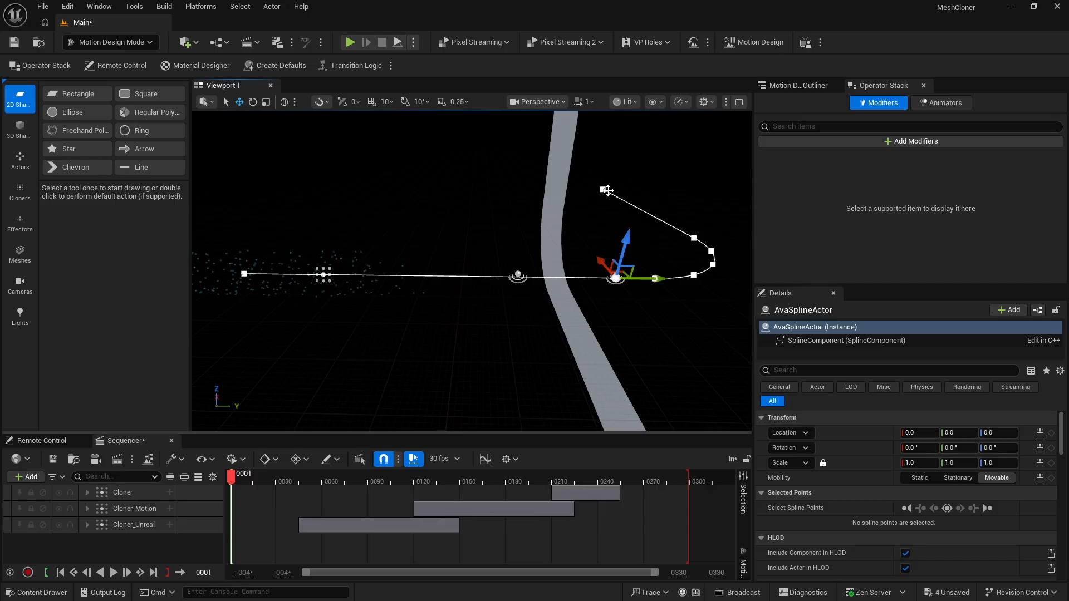
Move the spline's last point closer along X to about 744
left_click(603, 189)
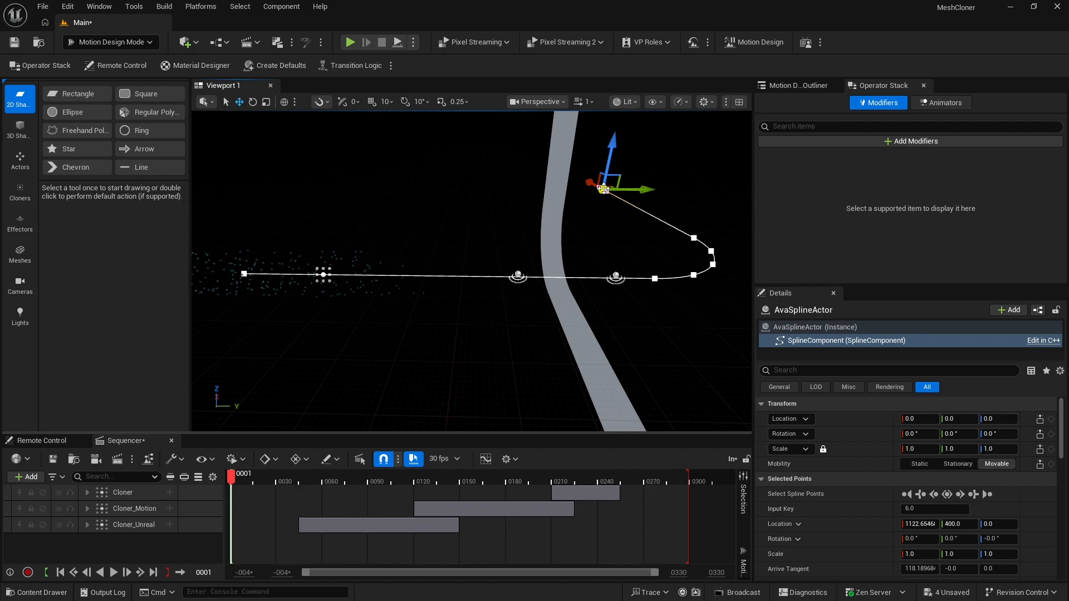
mouse_move(604, 189)
left_mouse_down()
mouse_move(577, 175)
mouse_move(614, 207)
mouse_move(599, 200)
left_mouse_up()
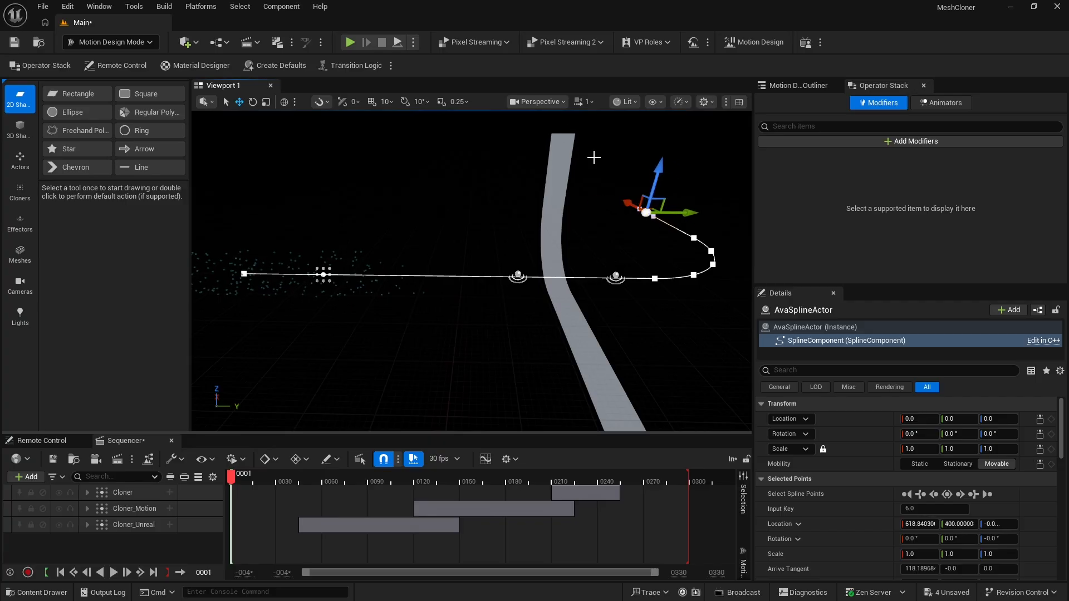
left_click_drag(626, 202, 611, 196)
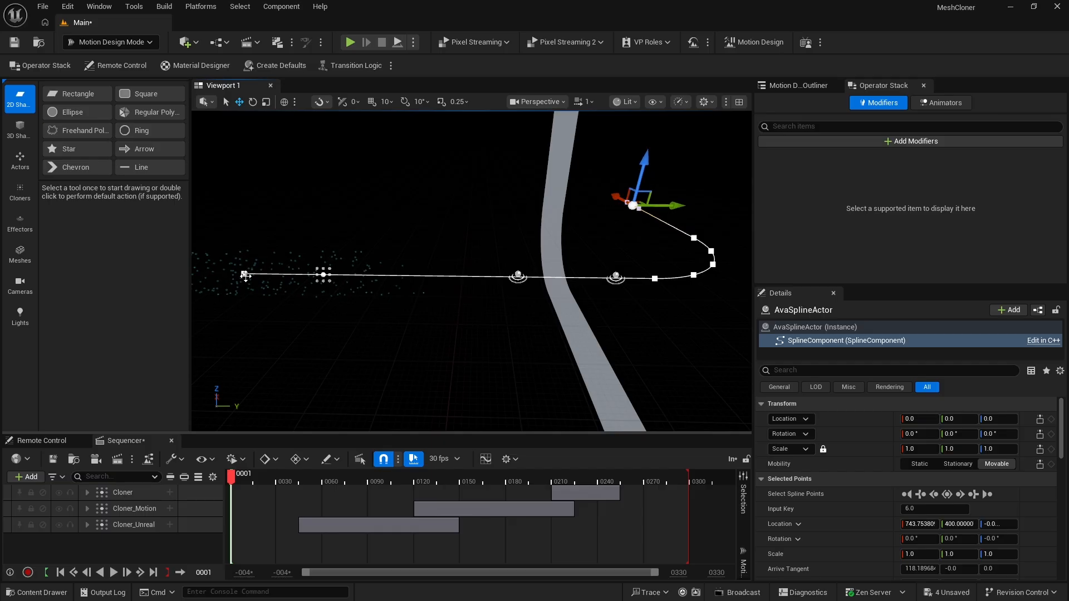
Move the spline's first point inward along Y to about -805 and return to the AvaCineCameraActor0 view
left_click(244, 274)
left_click_drag(279, 276, 350, 299)
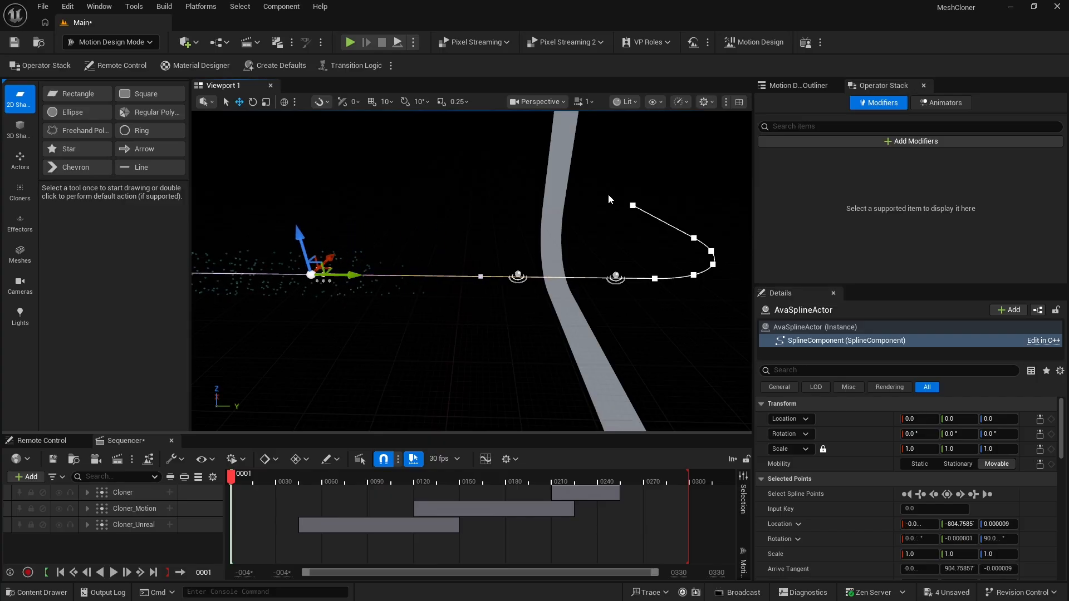
left_click(545, 104)
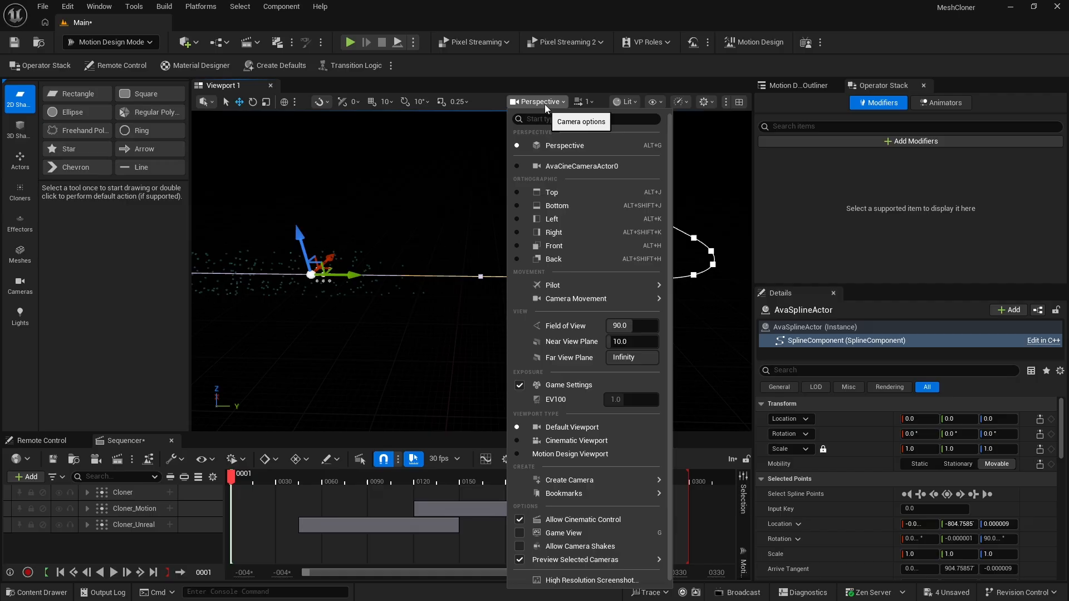
left_click(557, 164)
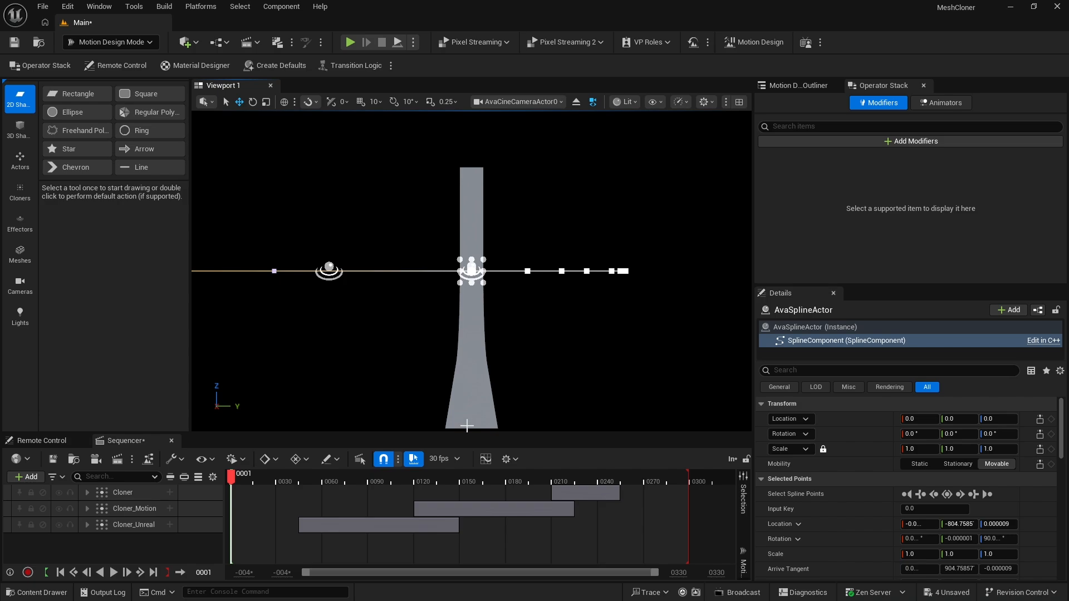
Adjust the tangent of the spline's first point along Y and set the spline actor's location to X 344, Y 144, Z -69
left_click(273, 270)
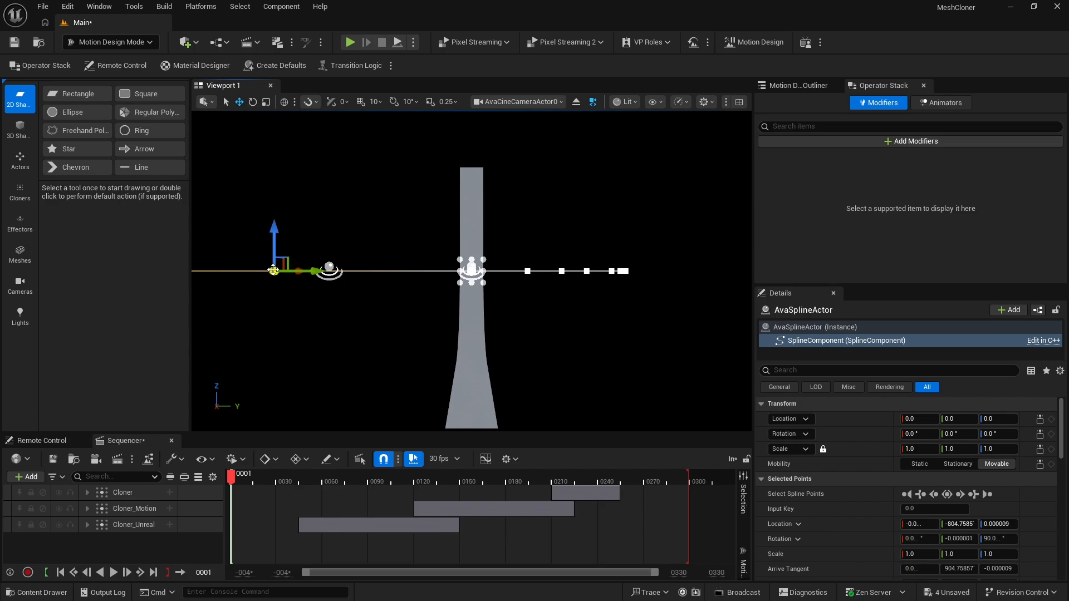
left_click_drag(314, 273, 311, 273)
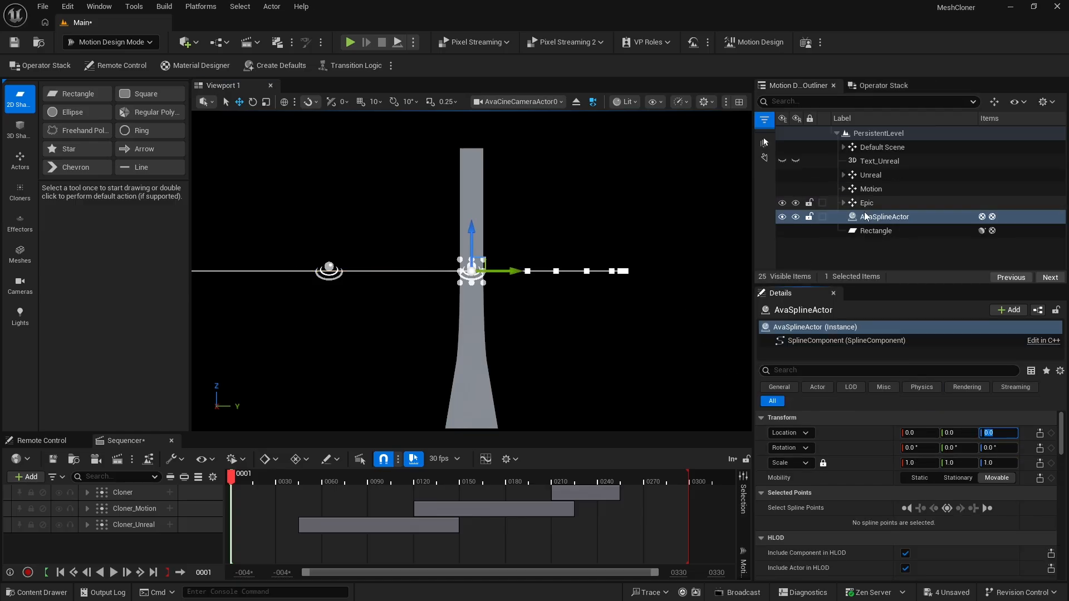
left_click(997, 420)
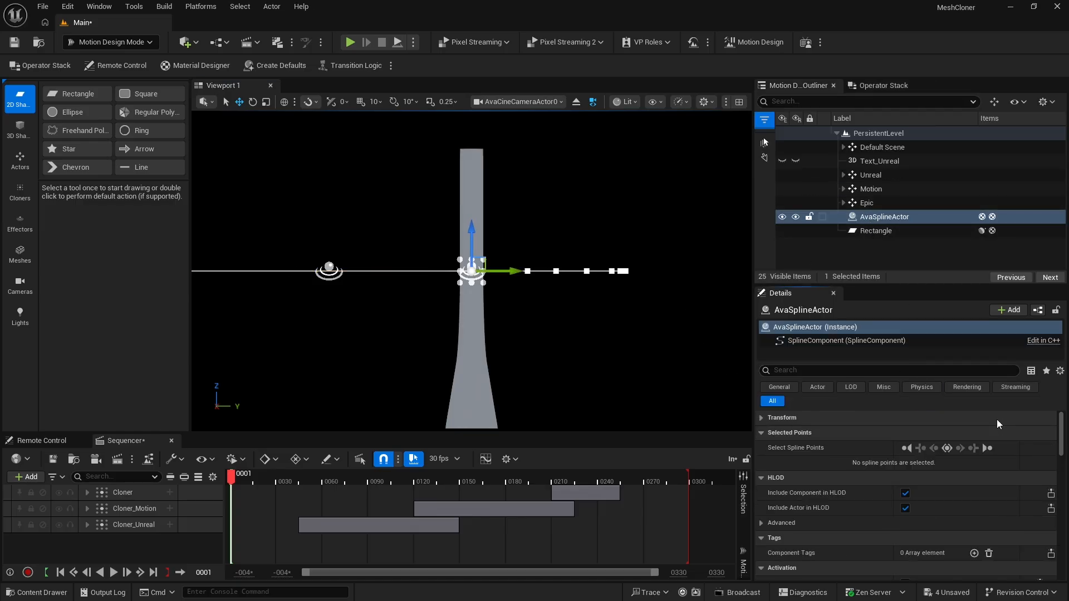
left_click(822, 418)
left_click_drag(992, 435, 555, 307)
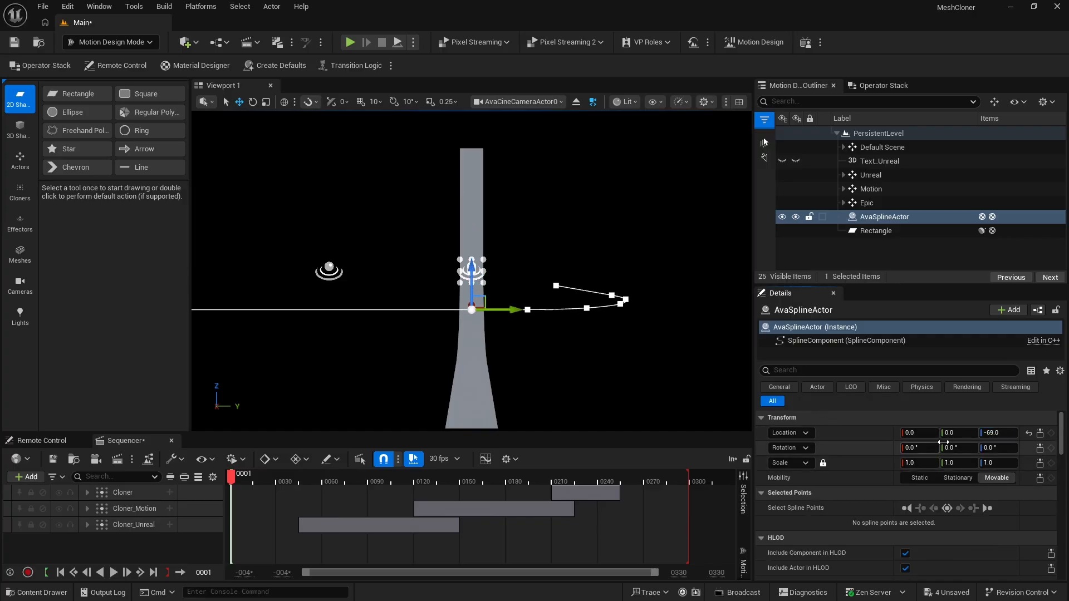
left_click_drag(953, 433, 1033, 433)
left_click_drag(920, 433, 1029, 433)
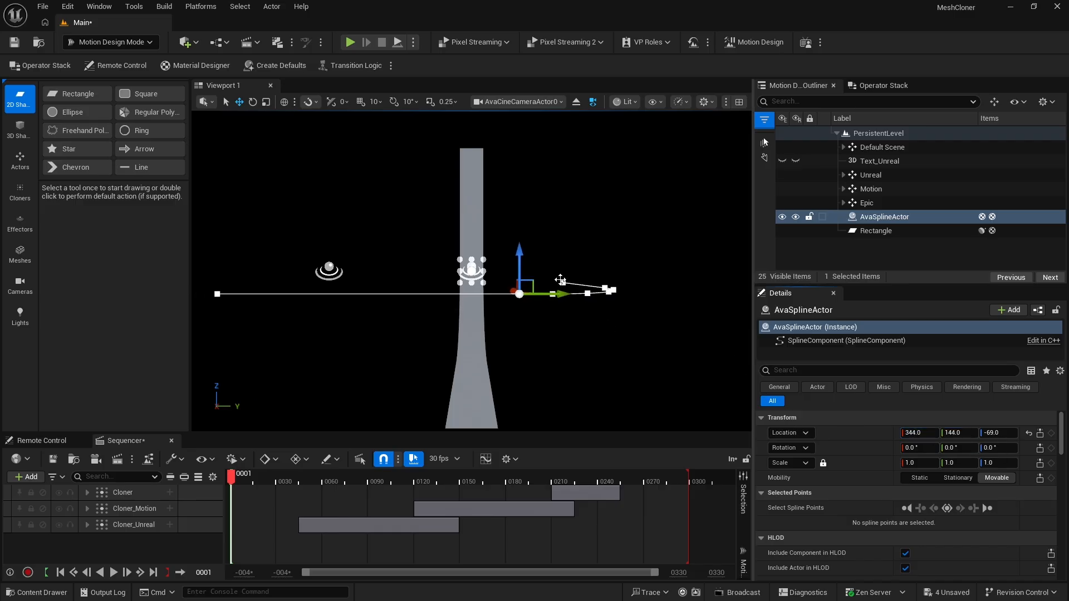
Move both end points of the spline inward along Y, the first to about -283, and hide AvaSplineActor
left_click(563, 283)
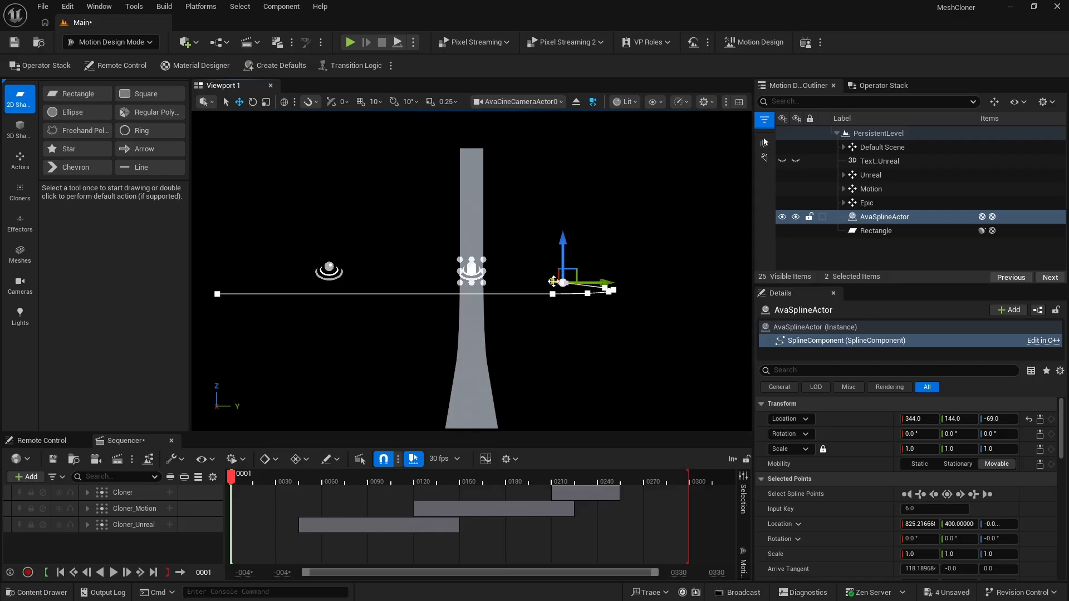
left_click_drag(552, 281, 544, 281)
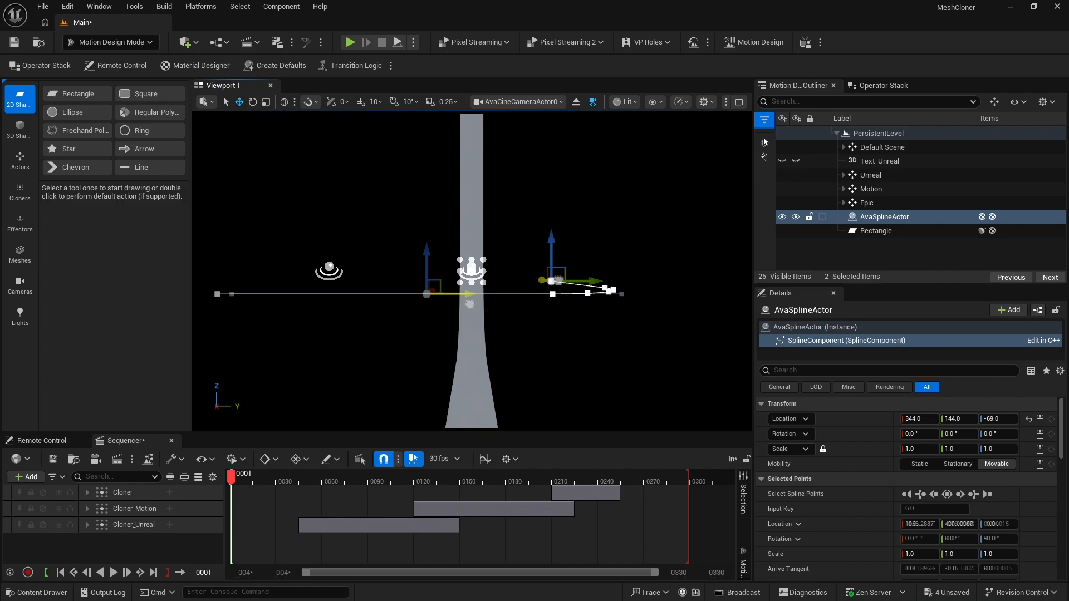
left_click_drag(471, 304, 467, 305)
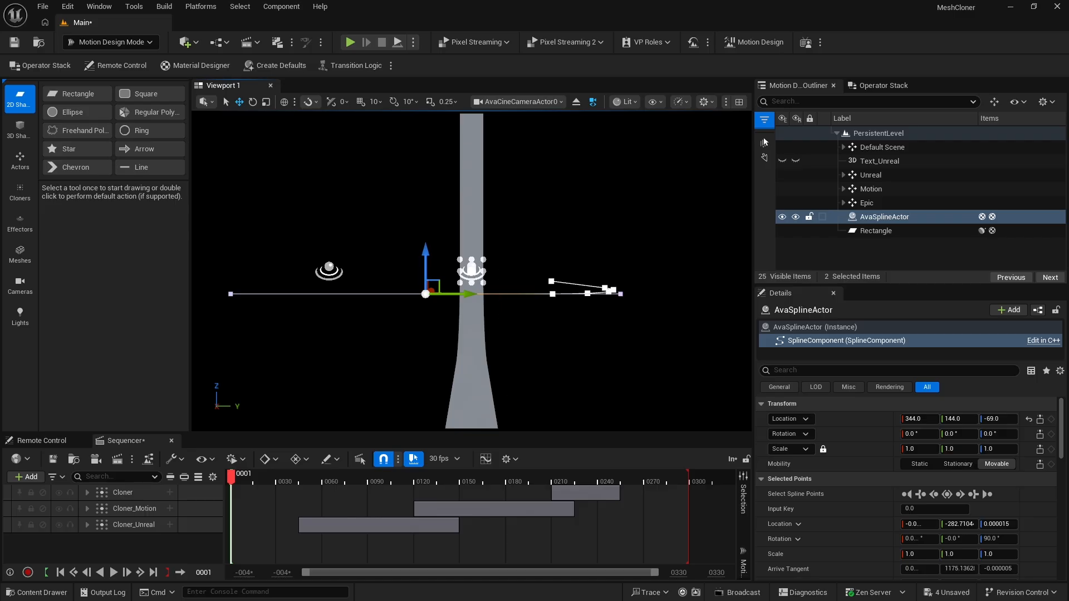
key("Escape")
left_click(865, 218)
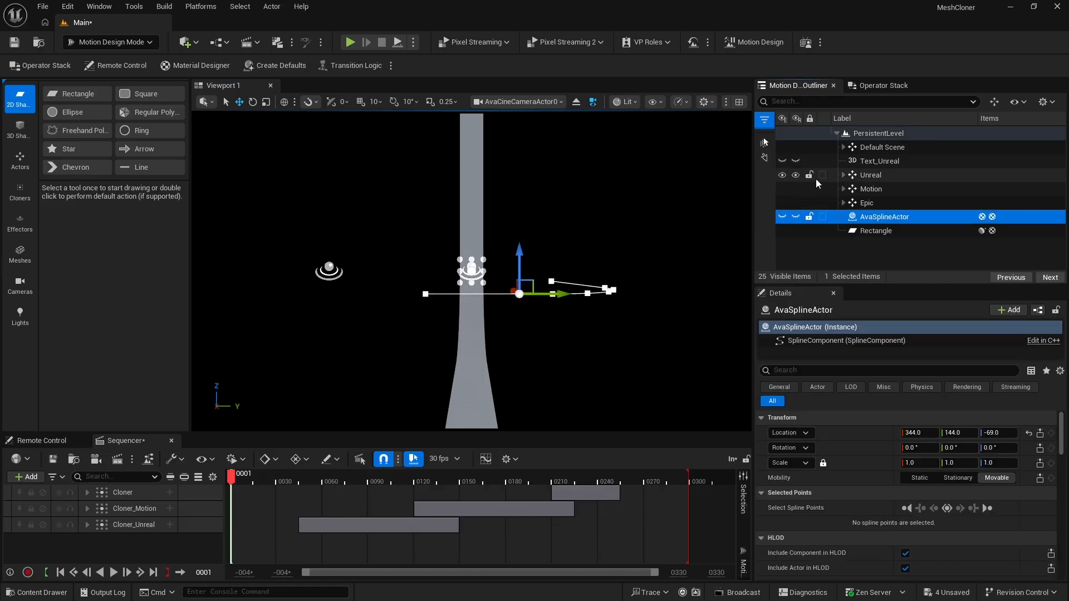
Set the Progress Start of the Rectangle's Spline Sweep modifier to 1.0
left_click(864, 230)
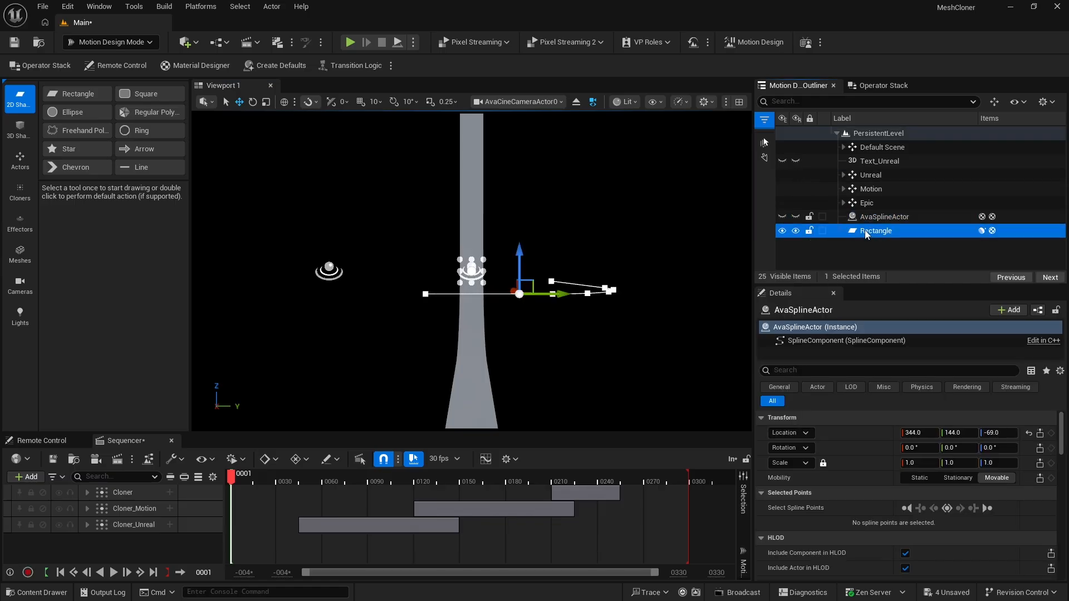
left_click(883, 86)
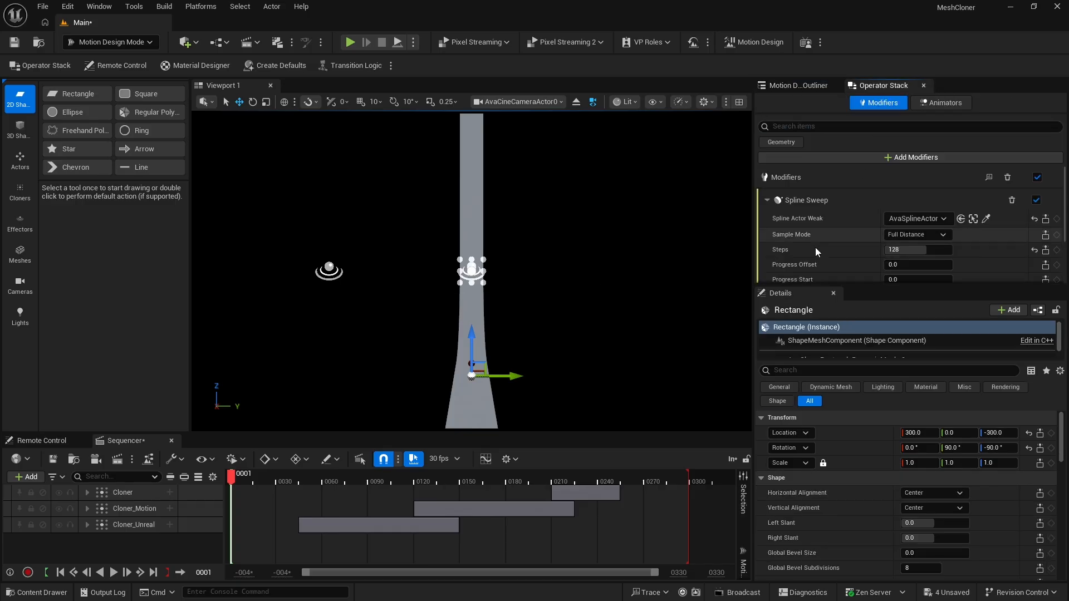
left_click_drag(819, 287, 823, 402)
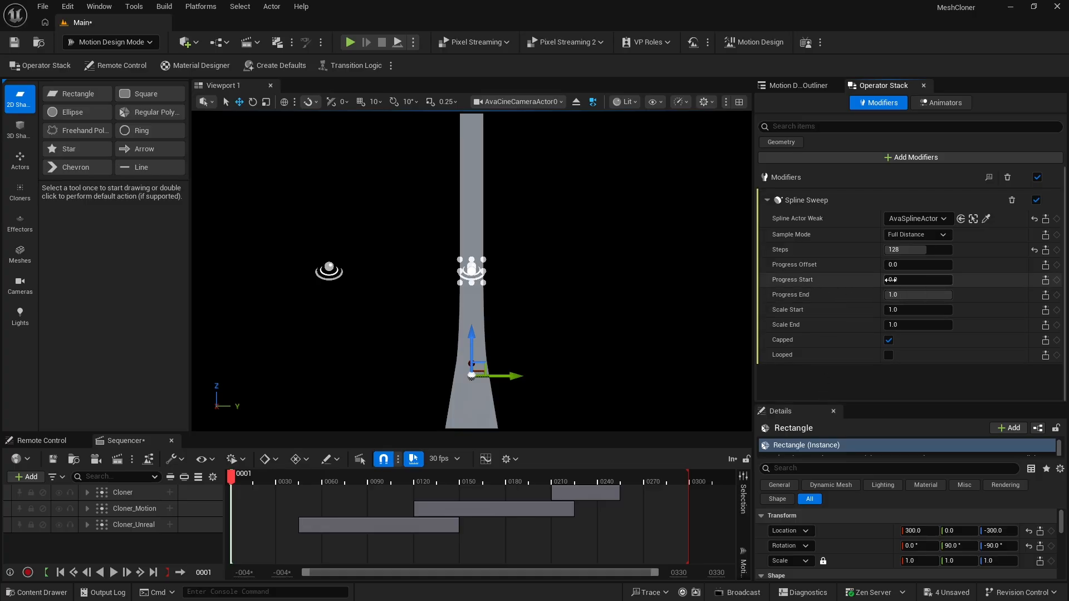
left_click_drag(919, 280, 883, 279)
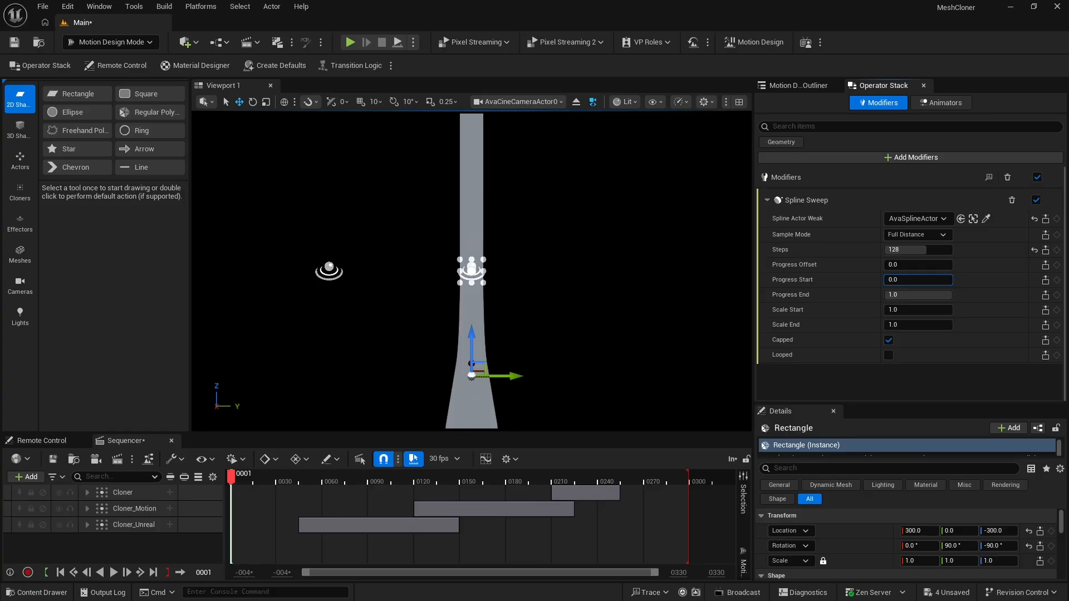
left_click_drag(883, 279, 883, 279)
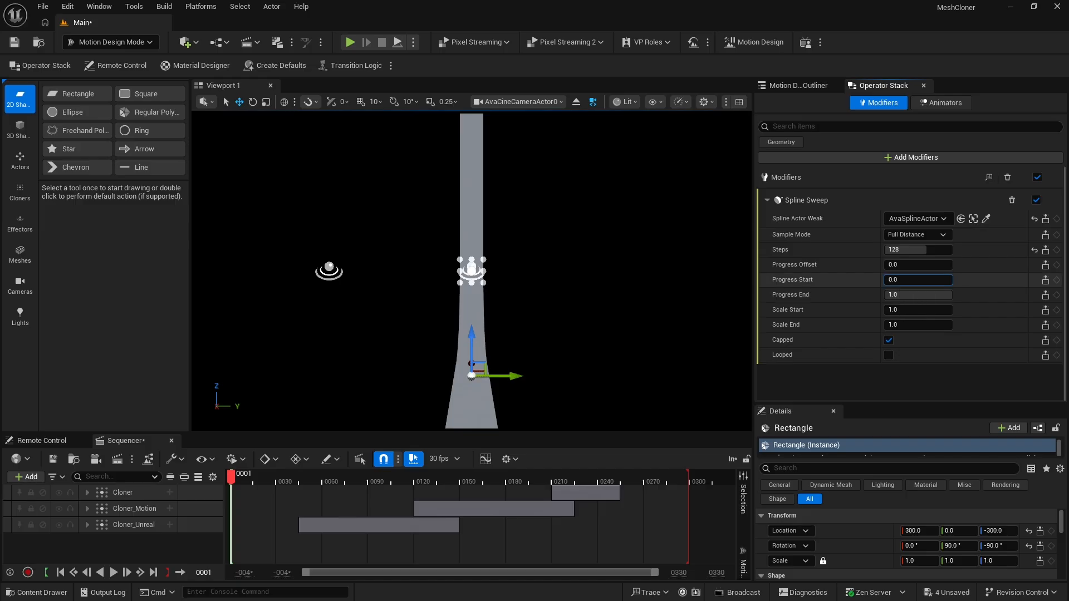
left_click_drag(891, 280, 948, 280)
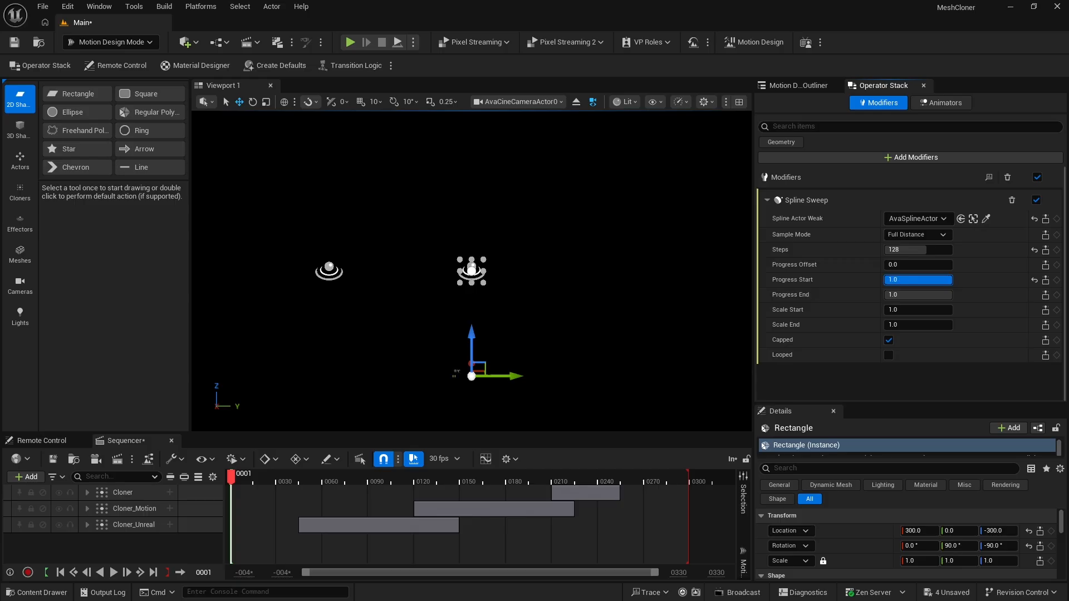
mouse_move(952, 279)
left_mouse_down()
mouse_move(884, 280)
mouse_move(952, 280)
left_mouse_up()
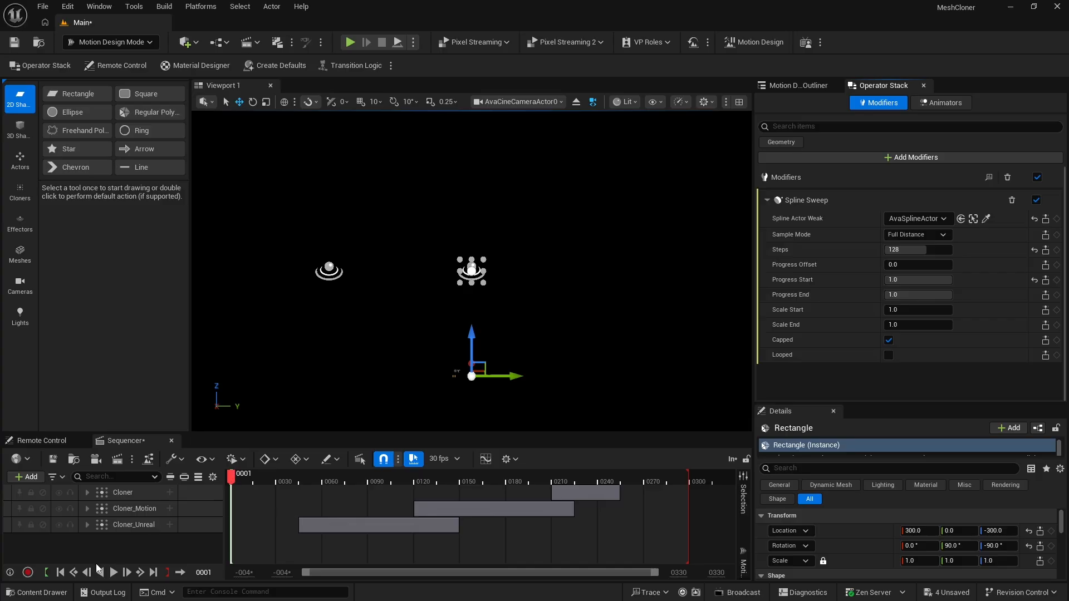
Keyframe the Rectangle's sweep Progress Start at 1.0 on frame 0 and at 0.0 on frame 30
left_click(60, 573)
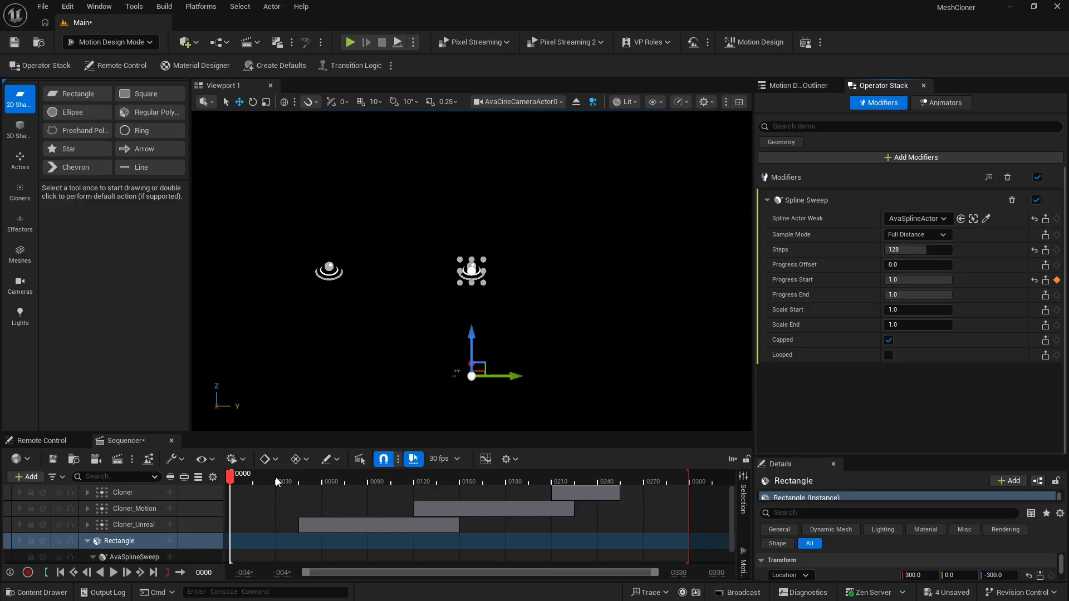
left_click_drag(231, 477, 277, 476)
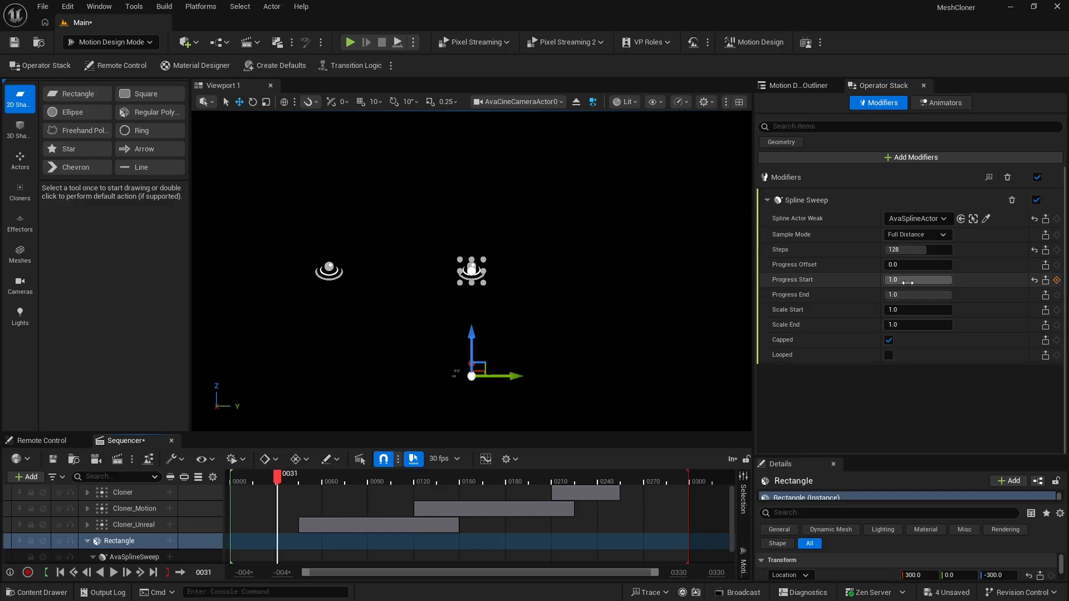
left_click_drag(907, 283, 844, 283)
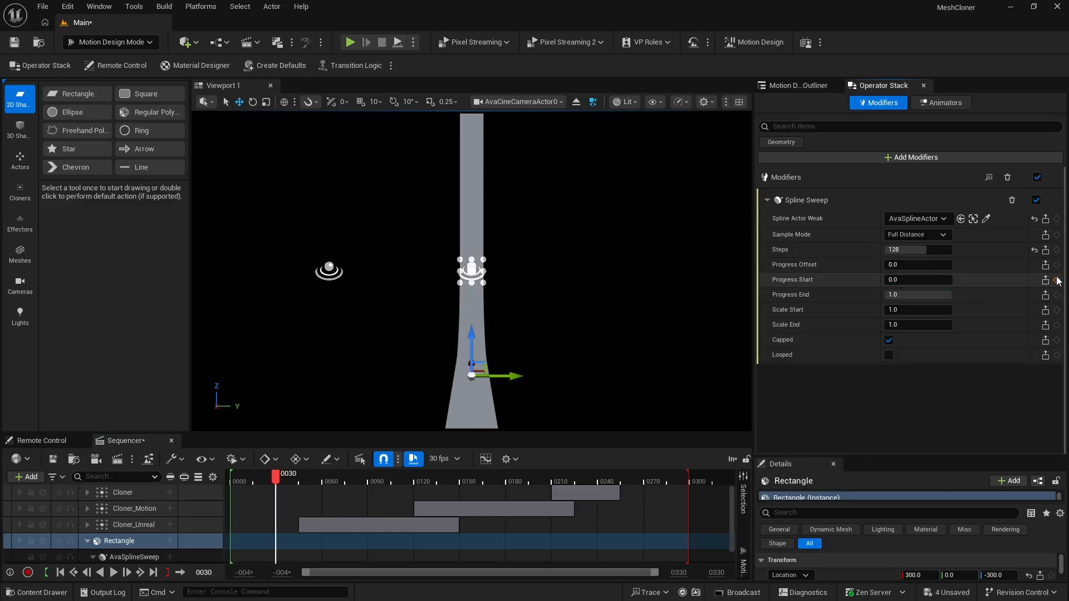
left_click(1057, 281)
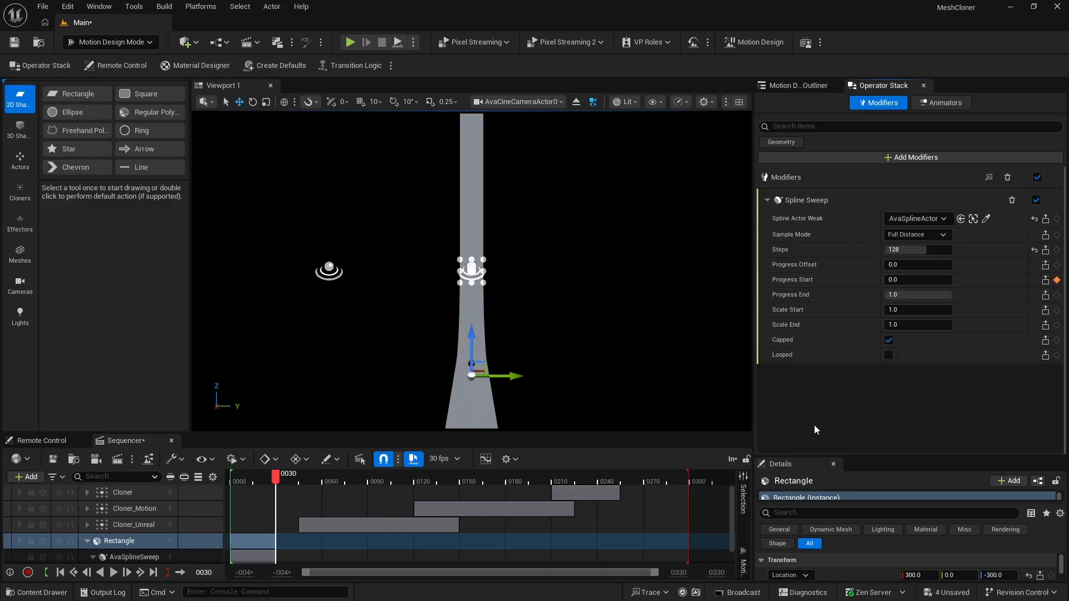
Play the sequence from frame 0 to check how the ribbon grows along the spline
left_click(100, 573)
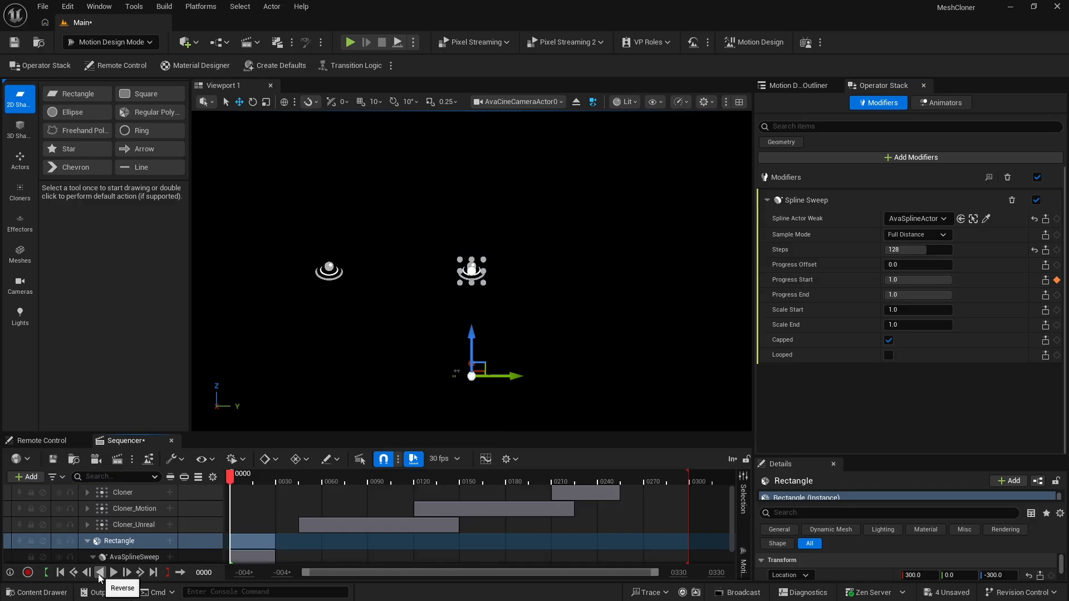
left_click(112, 573)
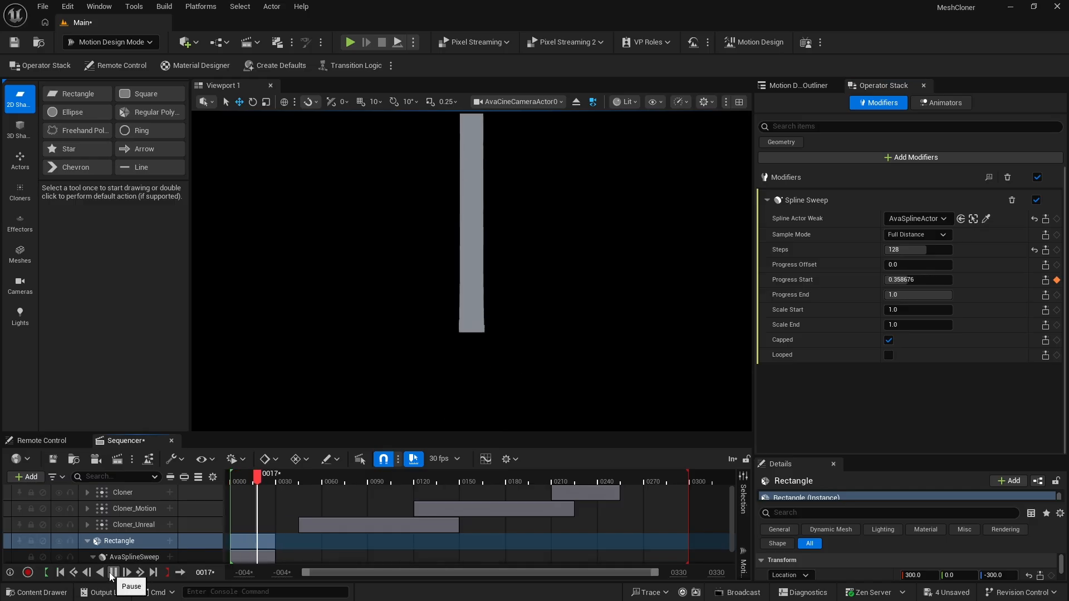
left_click(113, 573)
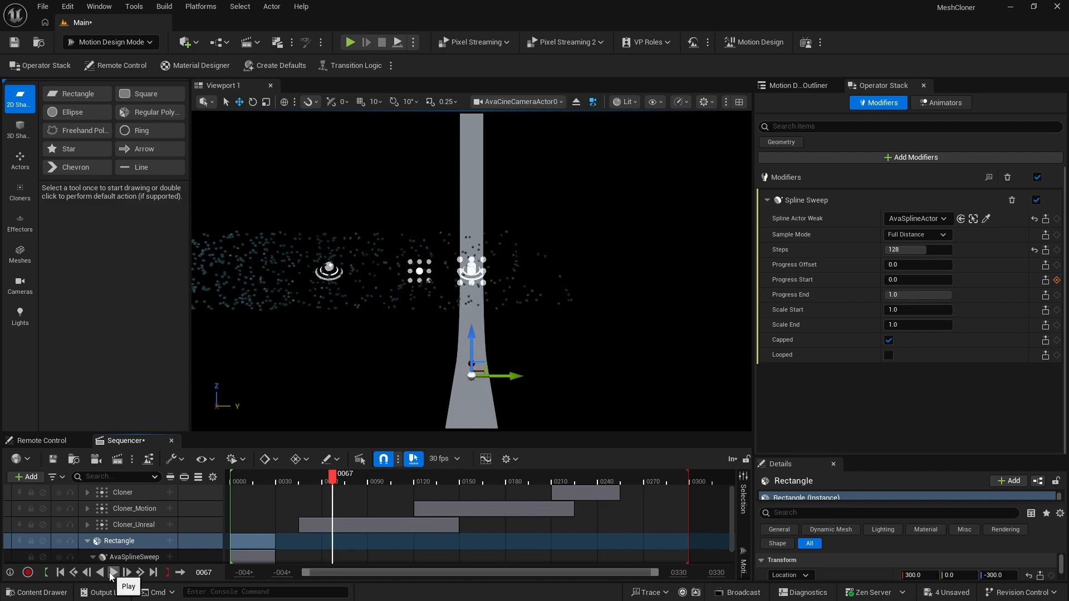
left_click(251, 542)
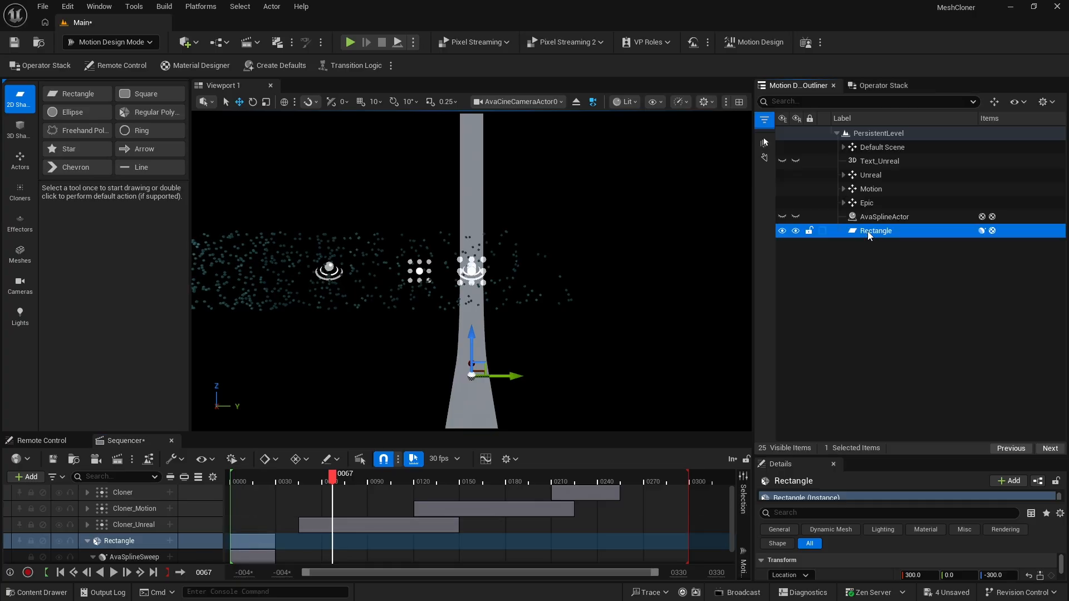
Rename the Rectangle as Center
left_click(868, 232)
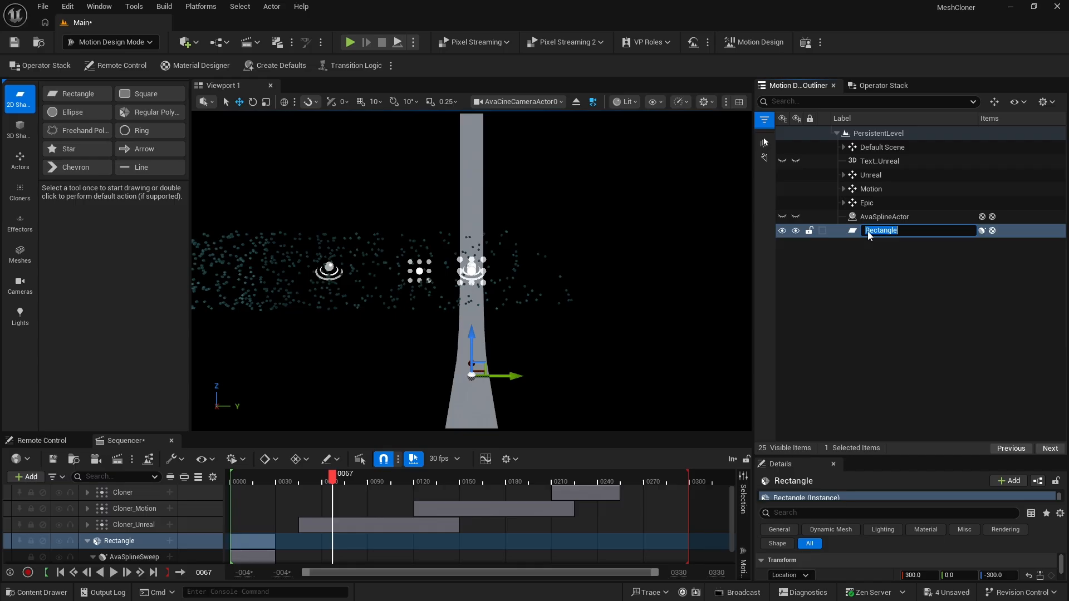
type("Center")
key("Return")
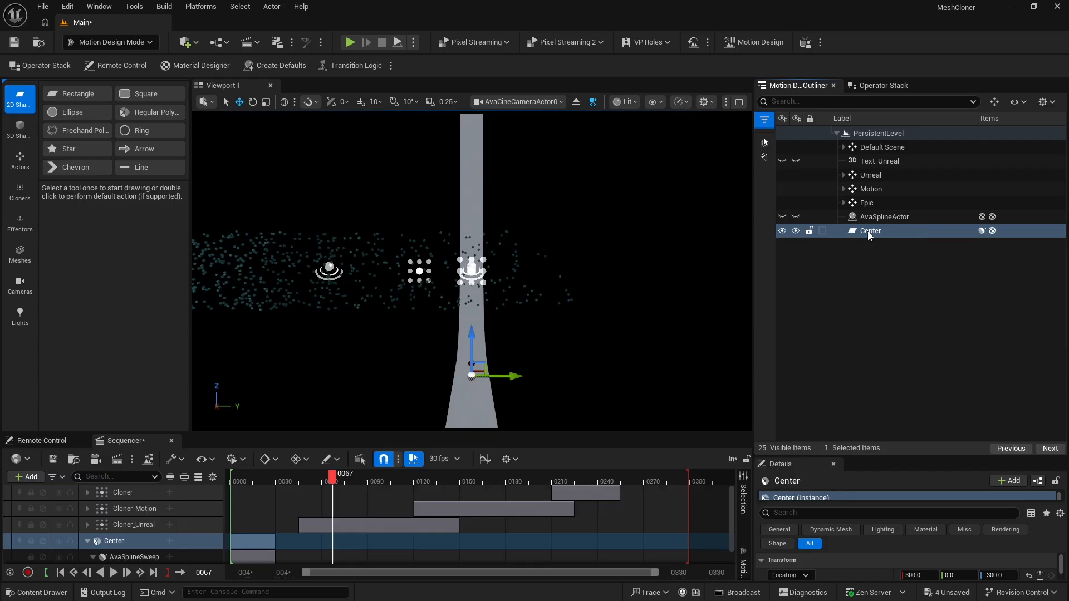
Duplicate Center and set the copy's Y location to 100
left_click(852, 234)
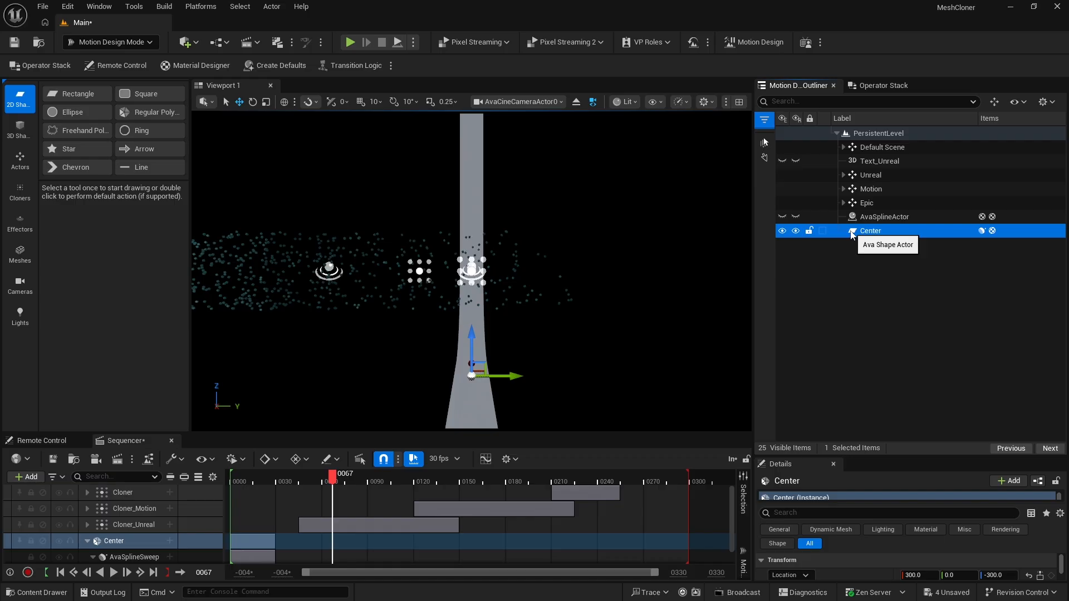
key("ctrl+d")
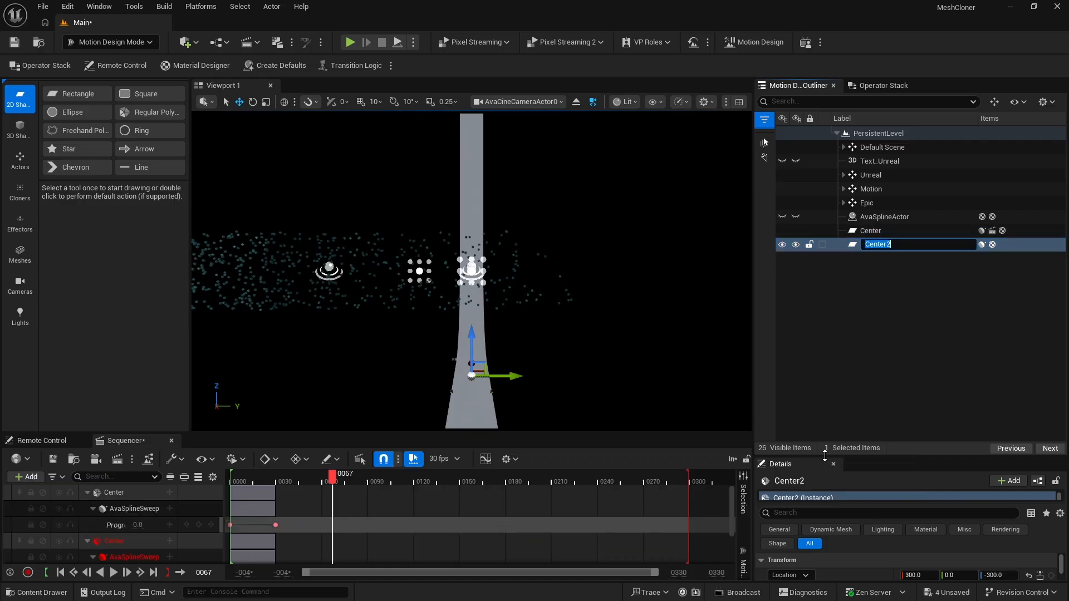
left_click_drag(824, 455, 823, 290)
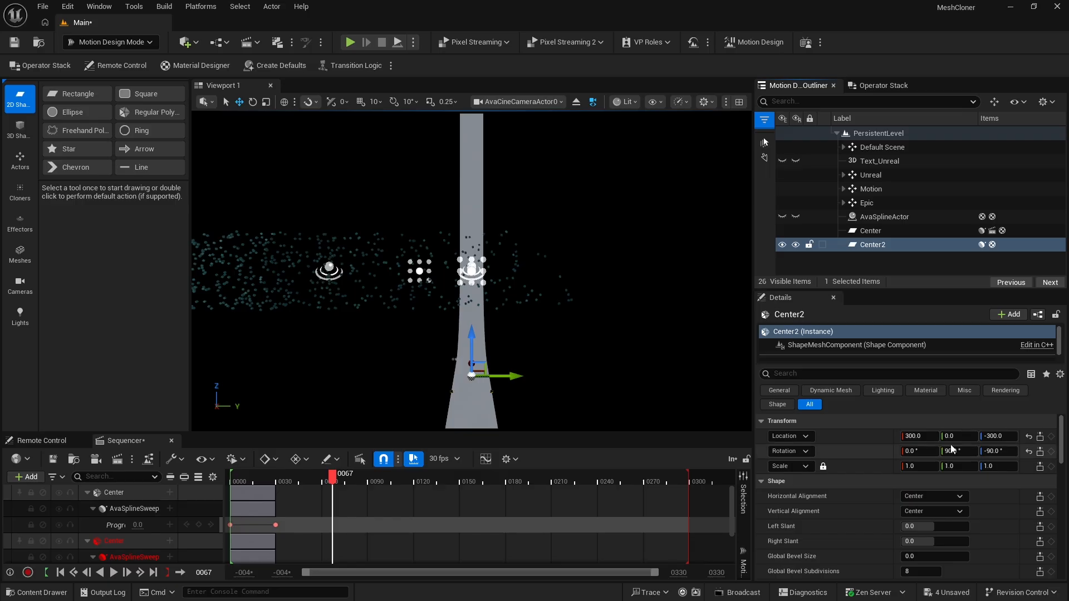
left_click_drag(946, 436, 1000, 436)
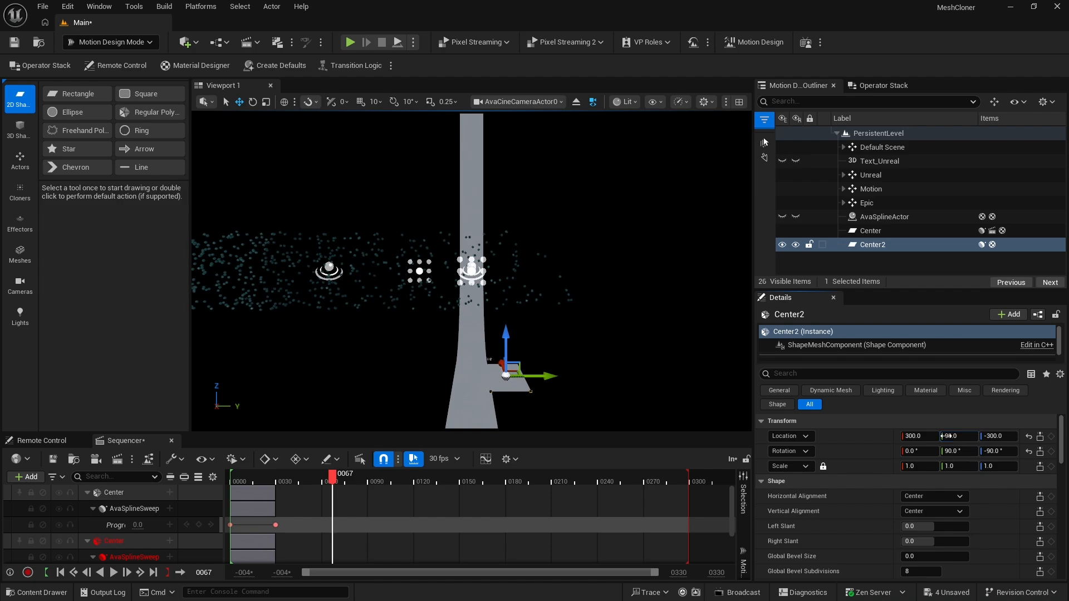
left_click(945, 436)
type("100")
key("Return")
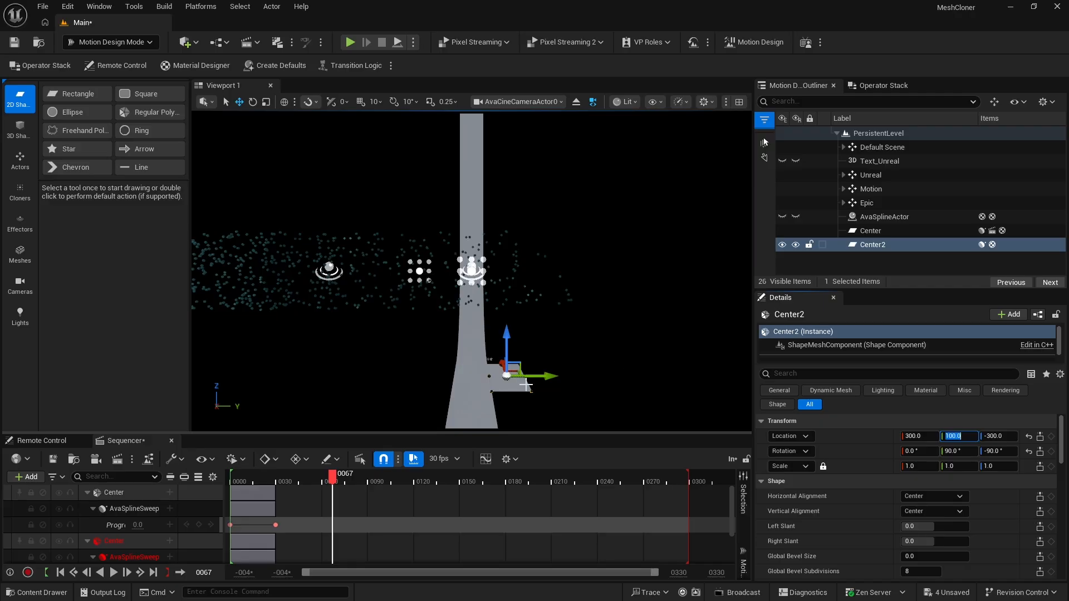
Replace the Spline Sweep modifier on Center2 with a newly added Spline Sweep
left_click(884, 85)
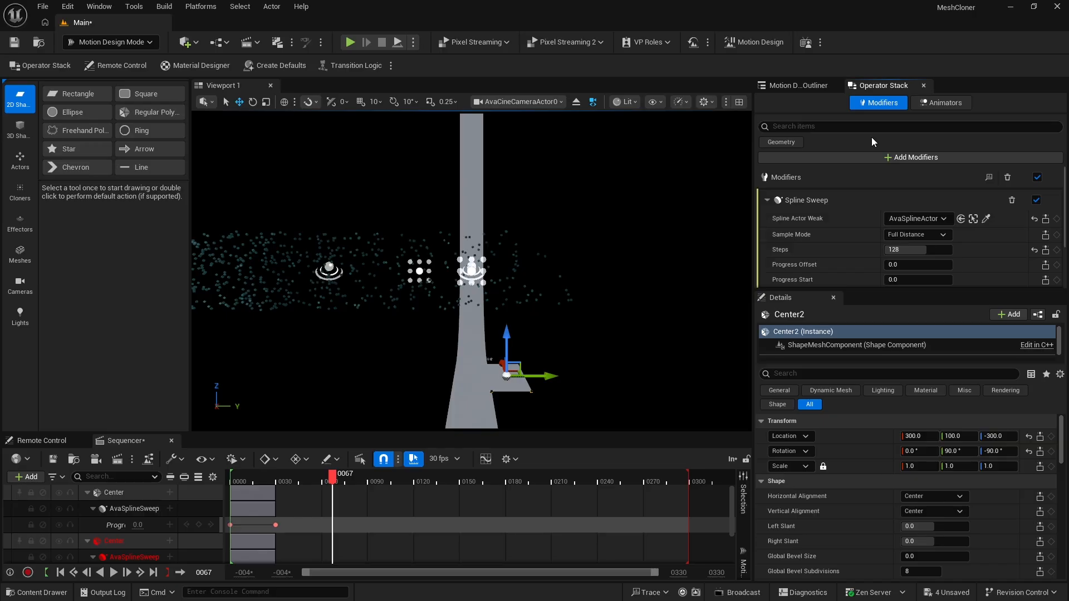
left_click(1011, 201)
left_click(907, 142)
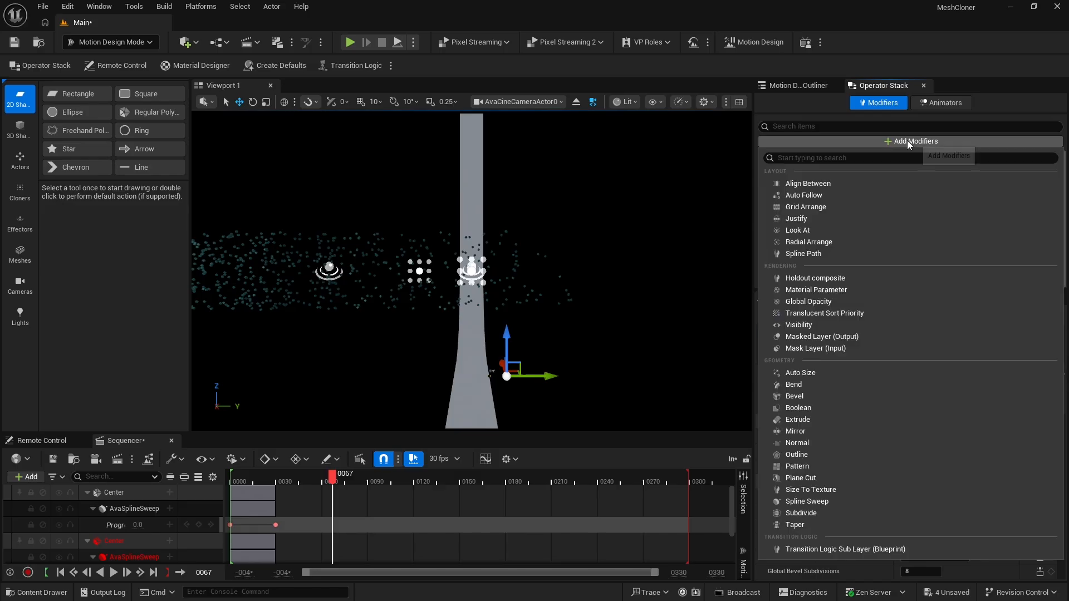
left_click(833, 502)
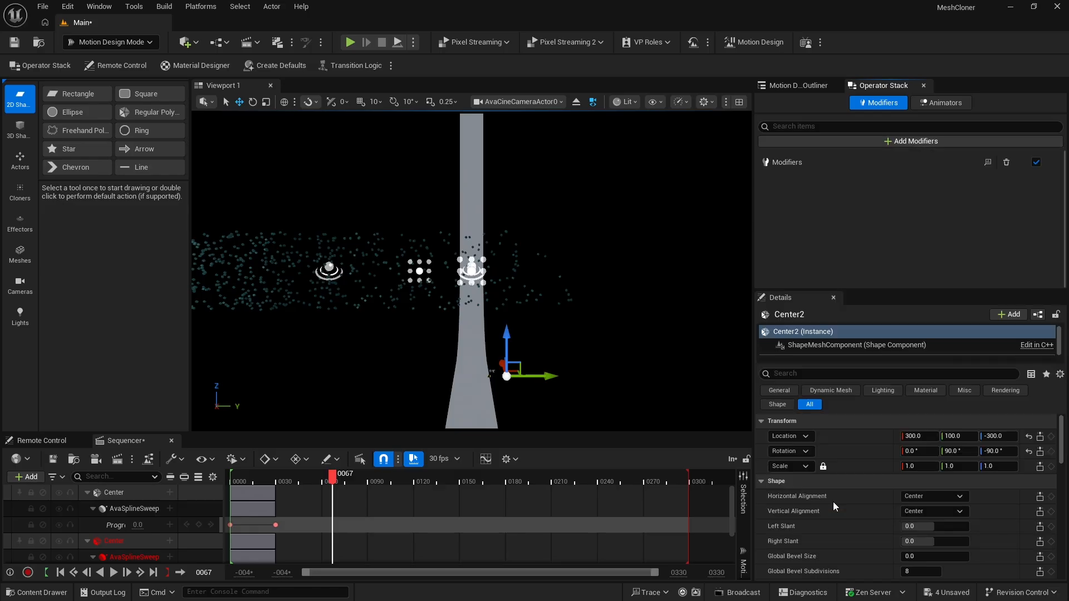
Set the Spline Sweep on Center2 to 128 steps and assign AvaSplineActor as its spline actor
left_click(908, 250)
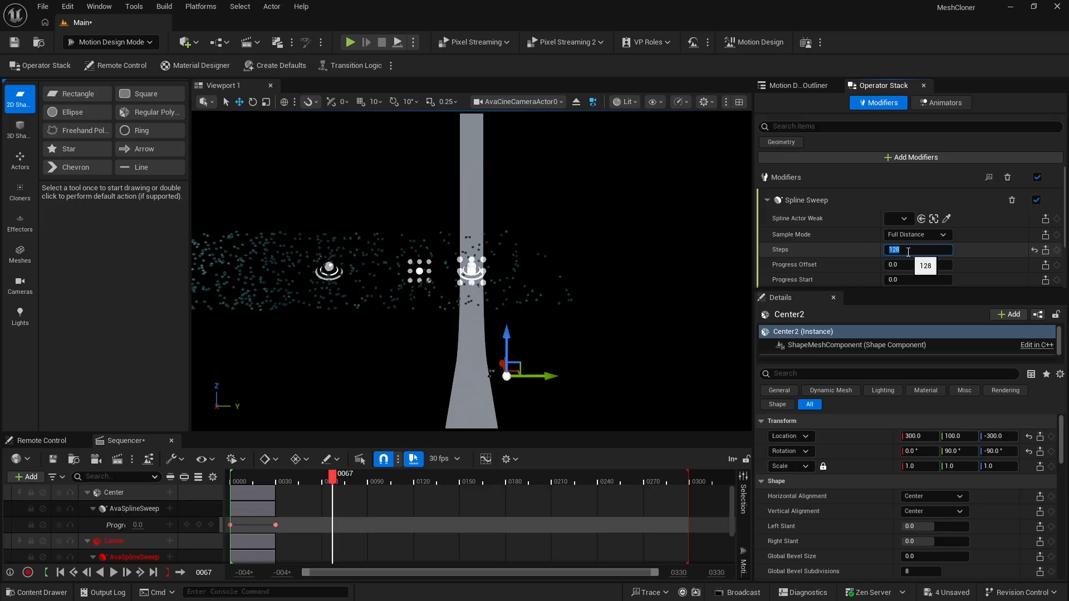
key("Return")
left_click(898, 220)
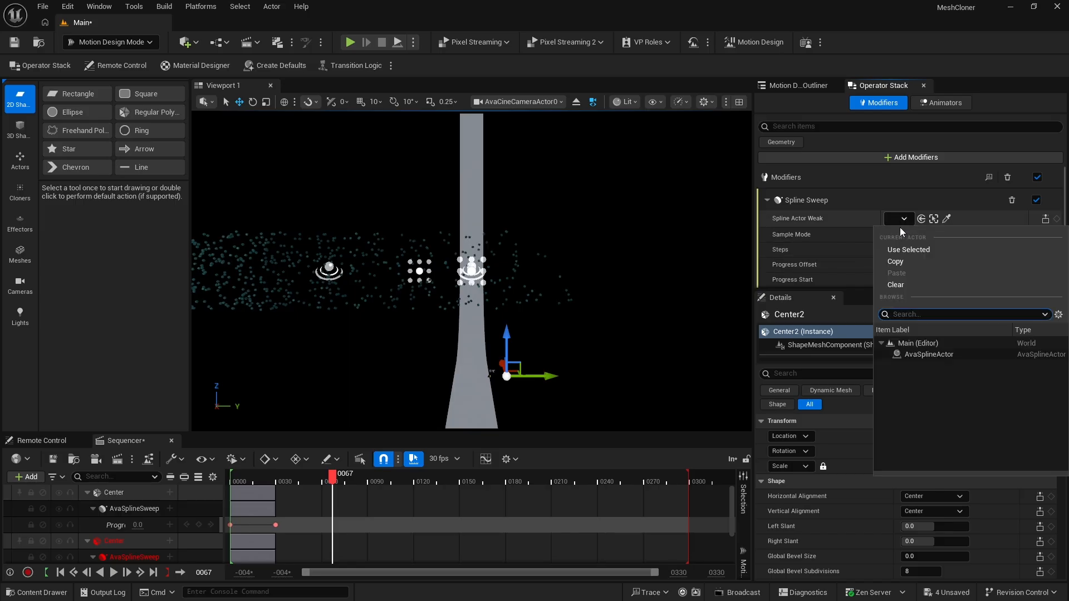
left_click(925, 354)
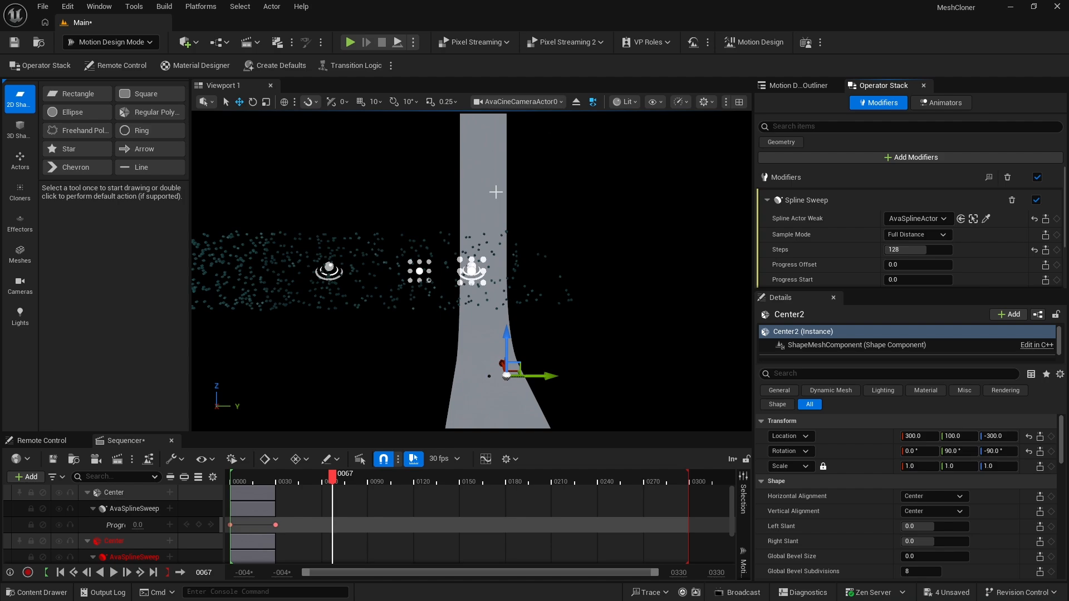
Delete the broken Center track with the missing object from the sequence and collapse the remaining Center track
left_click(111, 541)
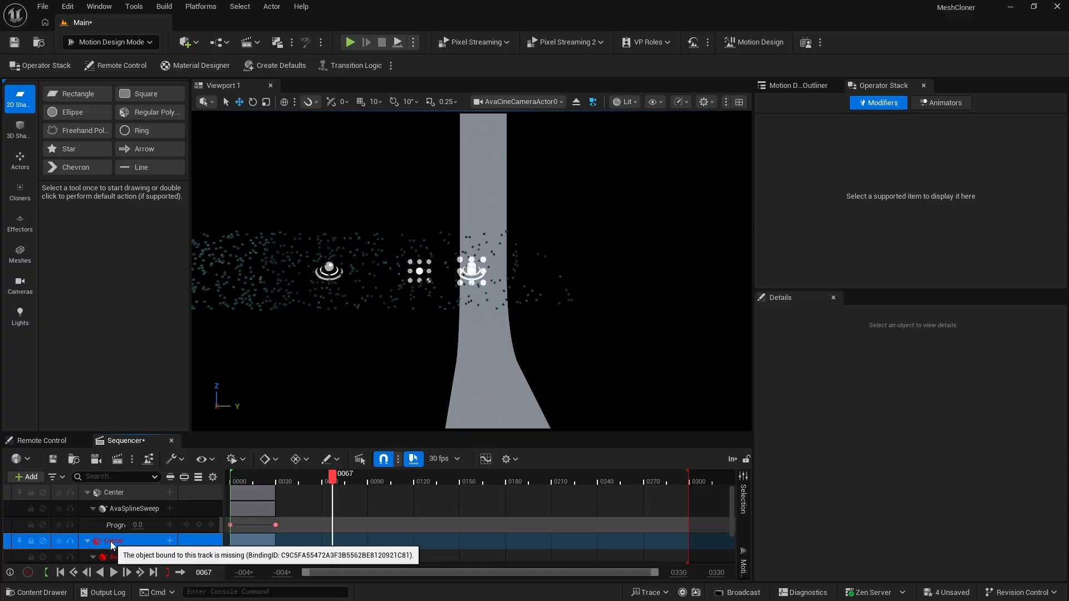
key("Delete")
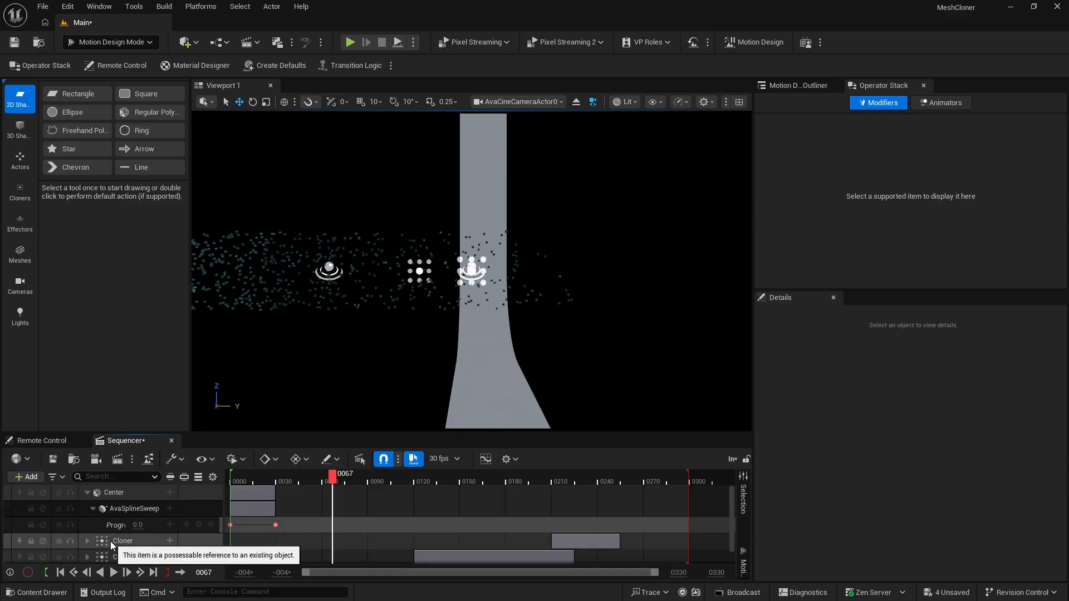
left_click(87, 492)
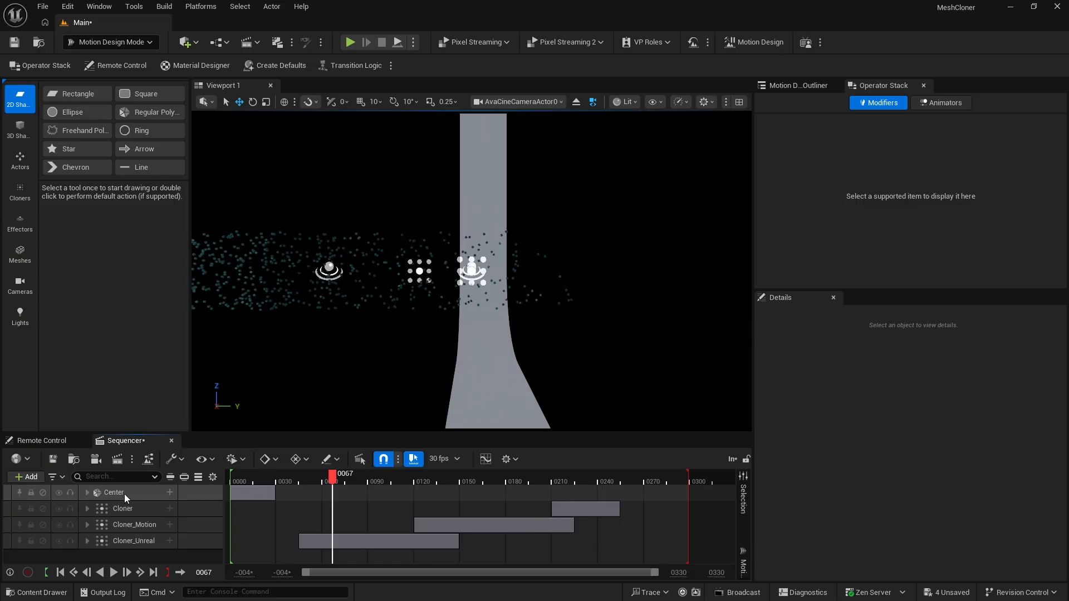
Change Center's material type to Material Designer and create a new PBR material for it
left_click(797, 86)
left_click(869, 231)
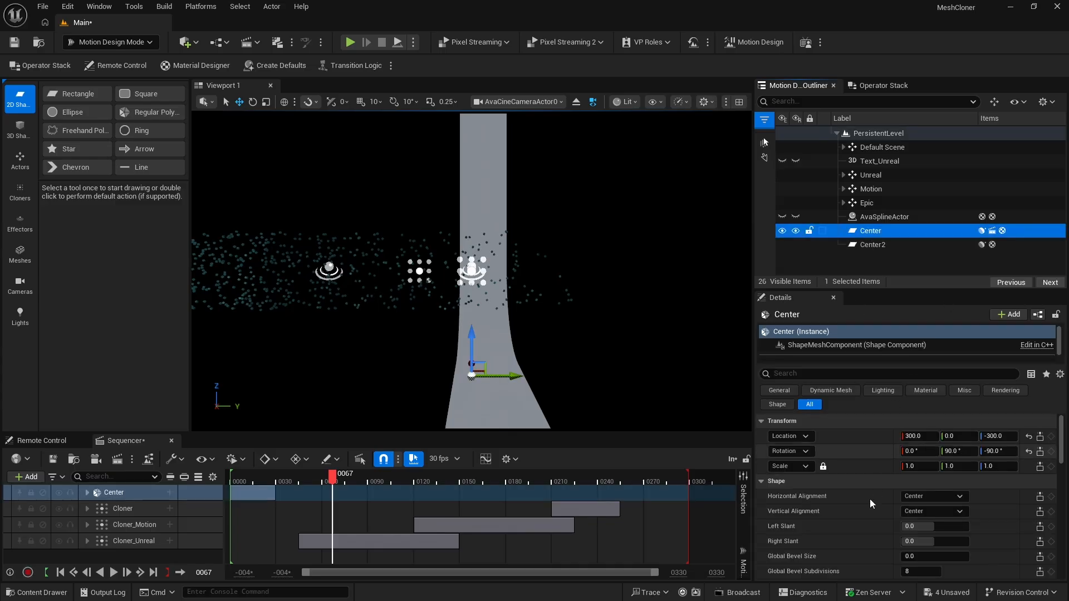
scroll(872, 504, "down", 10)
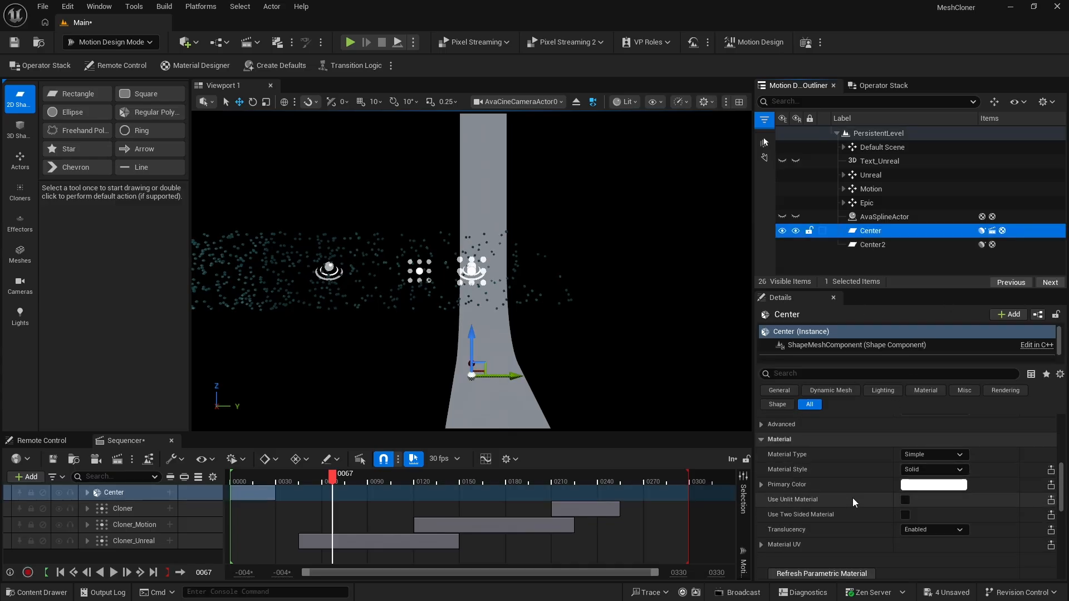
left_click(934, 454)
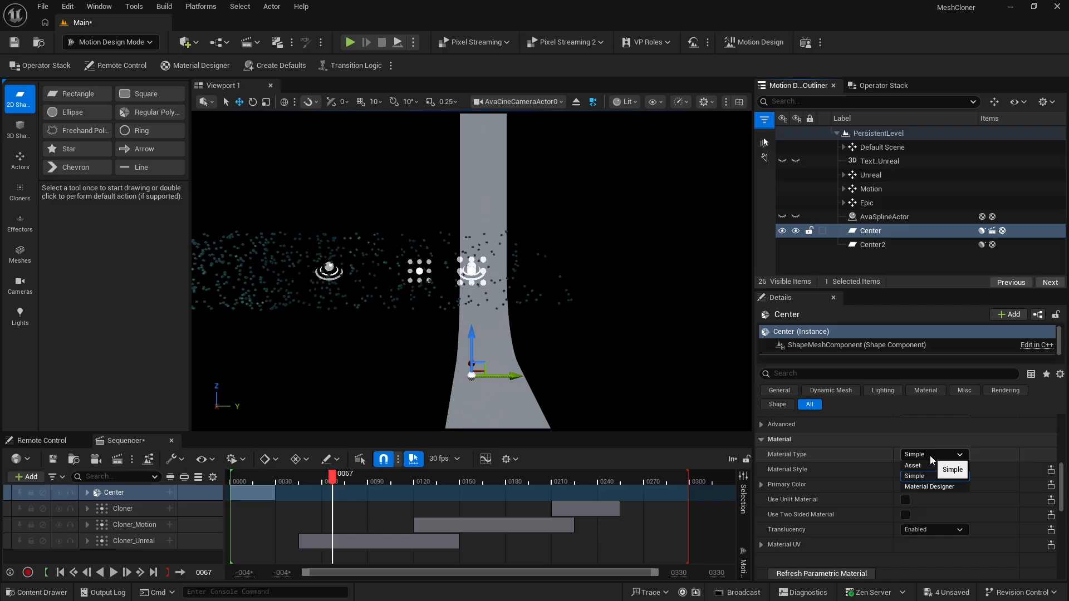
left_click(932, 486)
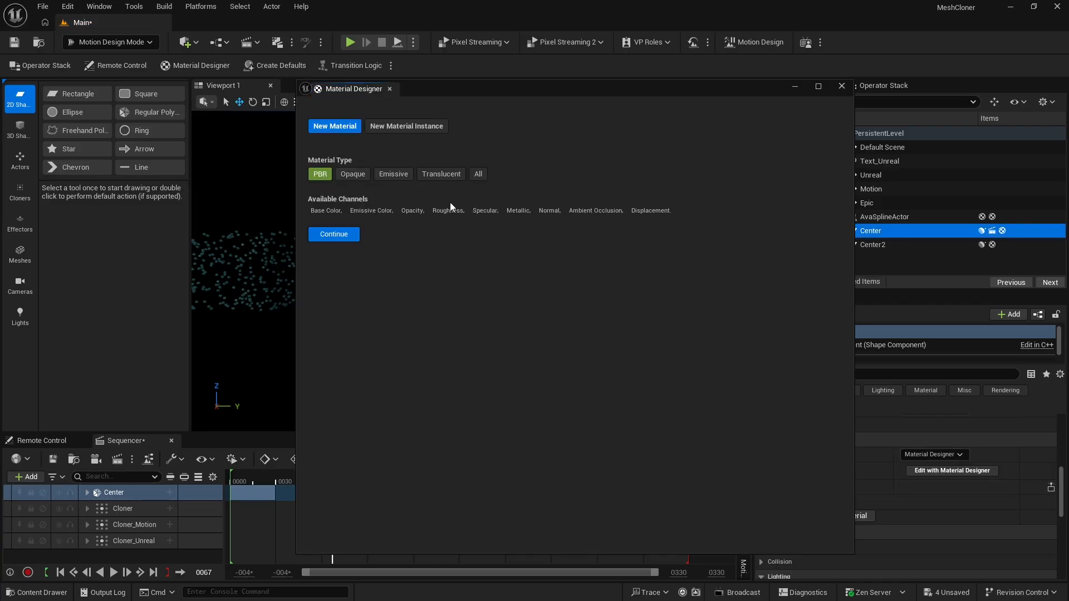
left_click(334, 235)
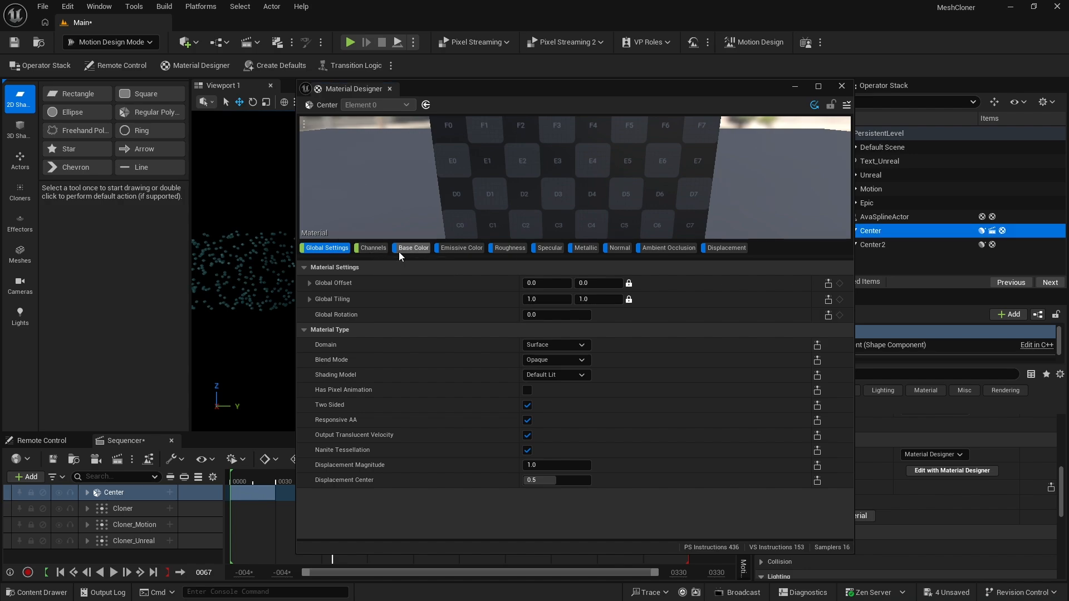
Replace the Base Color texture with a solid RGB color and set it to hex F2BF5EFF
left_click(412, 248)
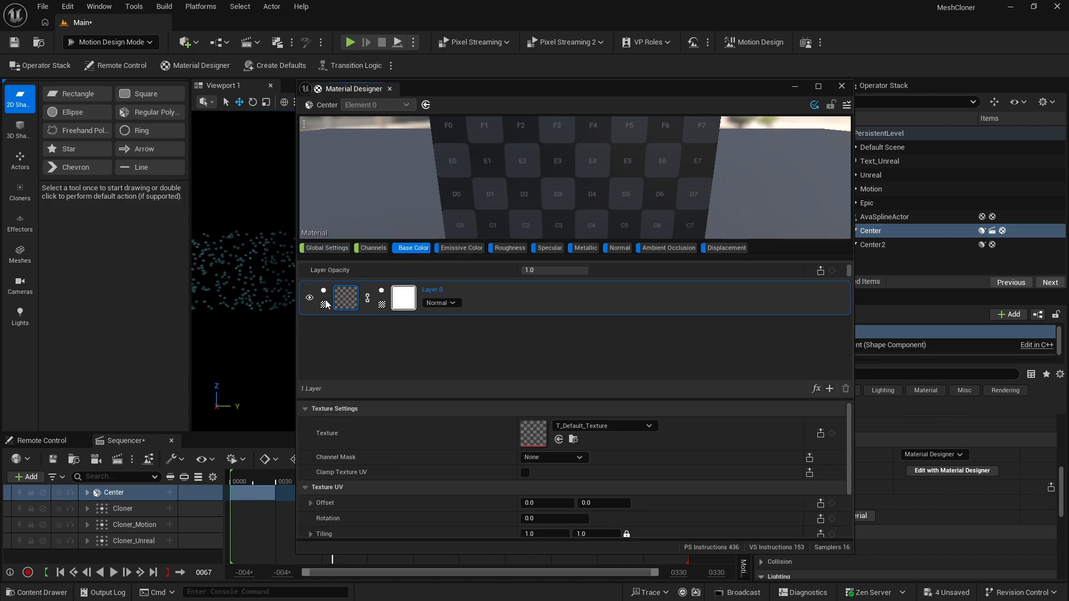
left_click(324, 305)
left_click(357, 339)
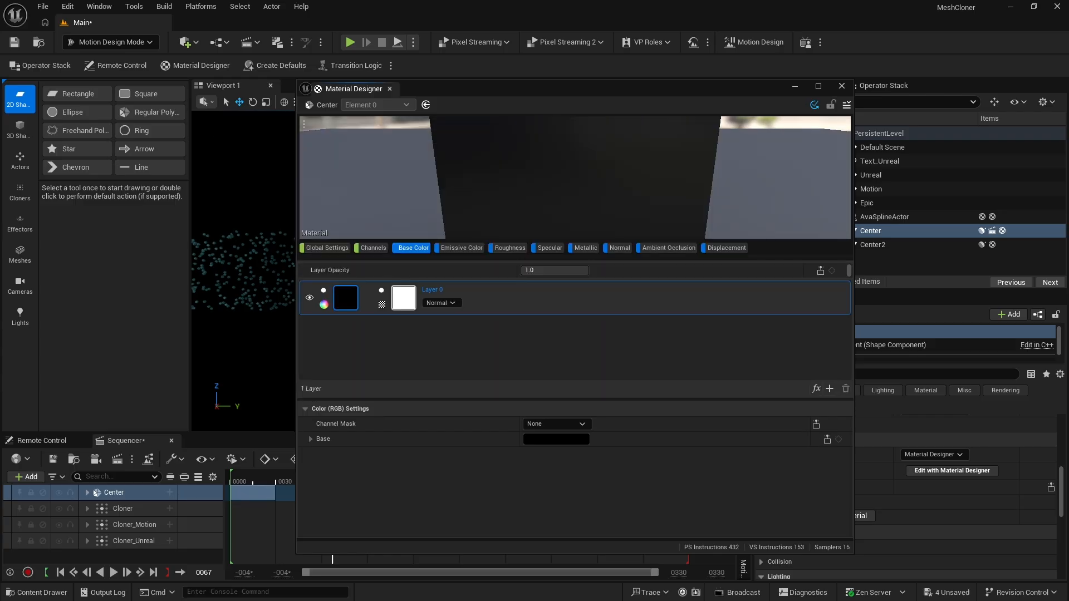
left_click(556, 439)
type("F2BF5EFF")
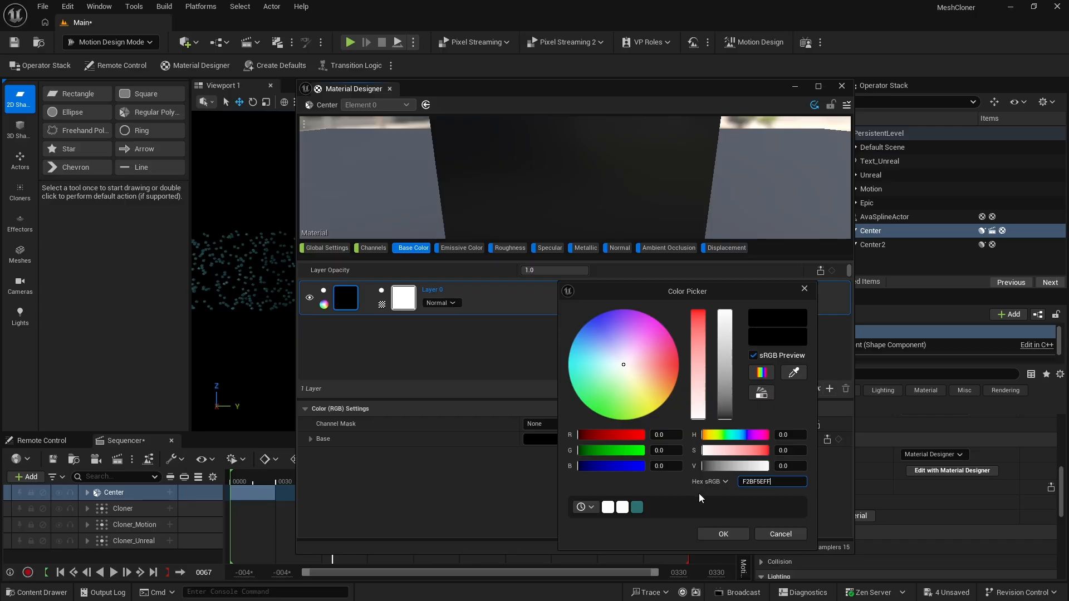
key("Return")
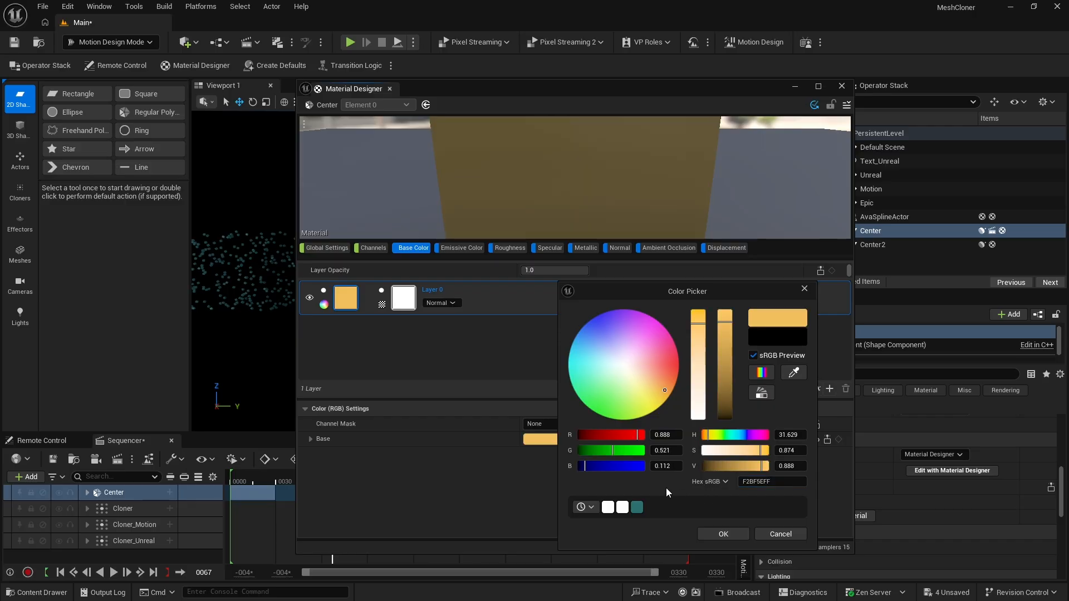
left_click(724, 533)
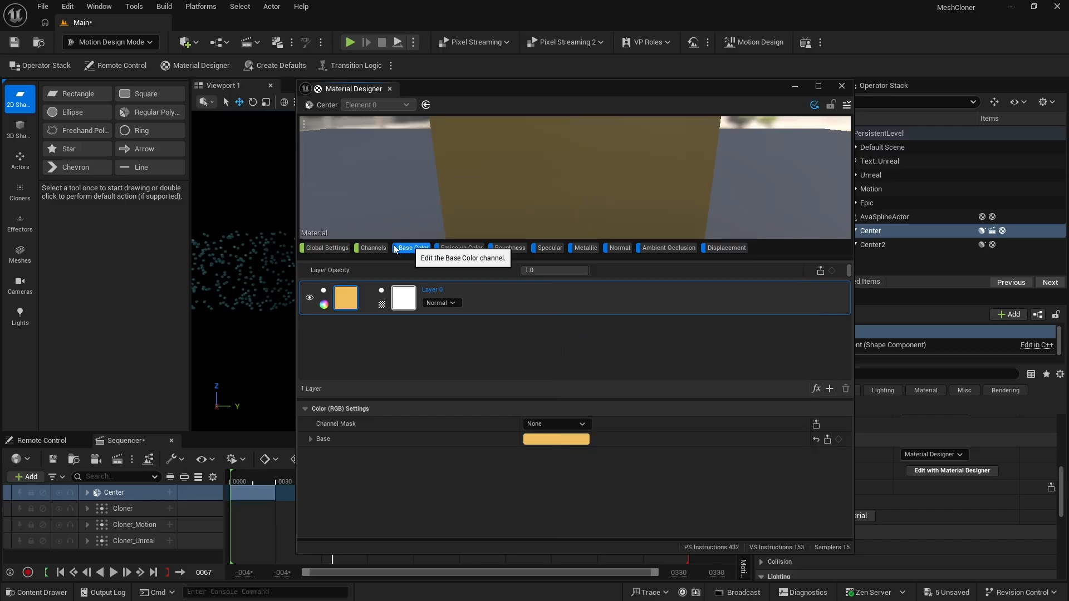
Replace the Roughness texture with a solid RGB color and make it white
left_click(506, 248)
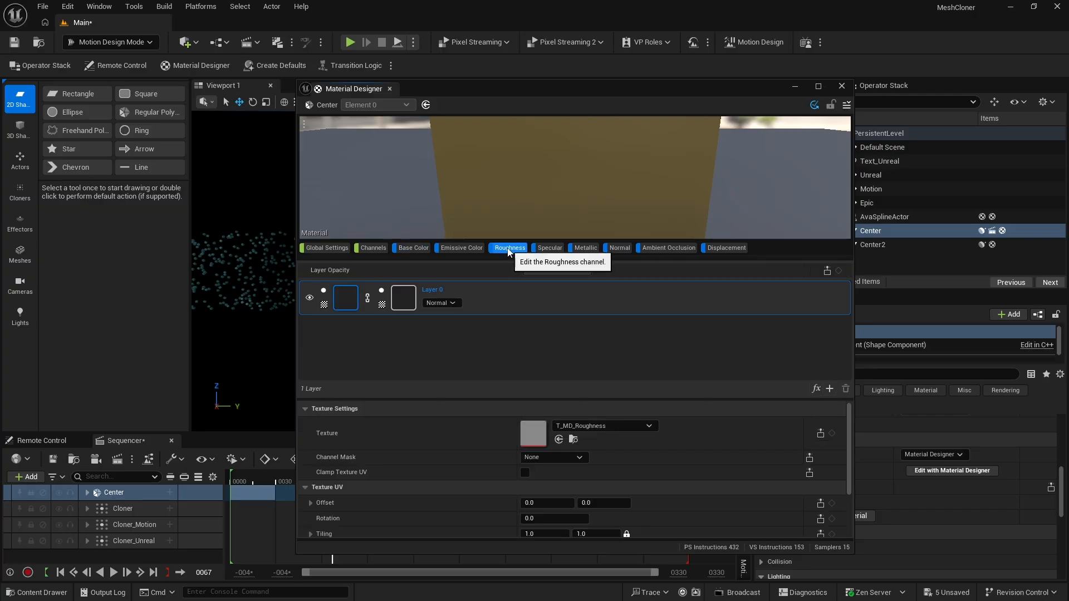
left_click(325, 305)
left_click(357, 334)
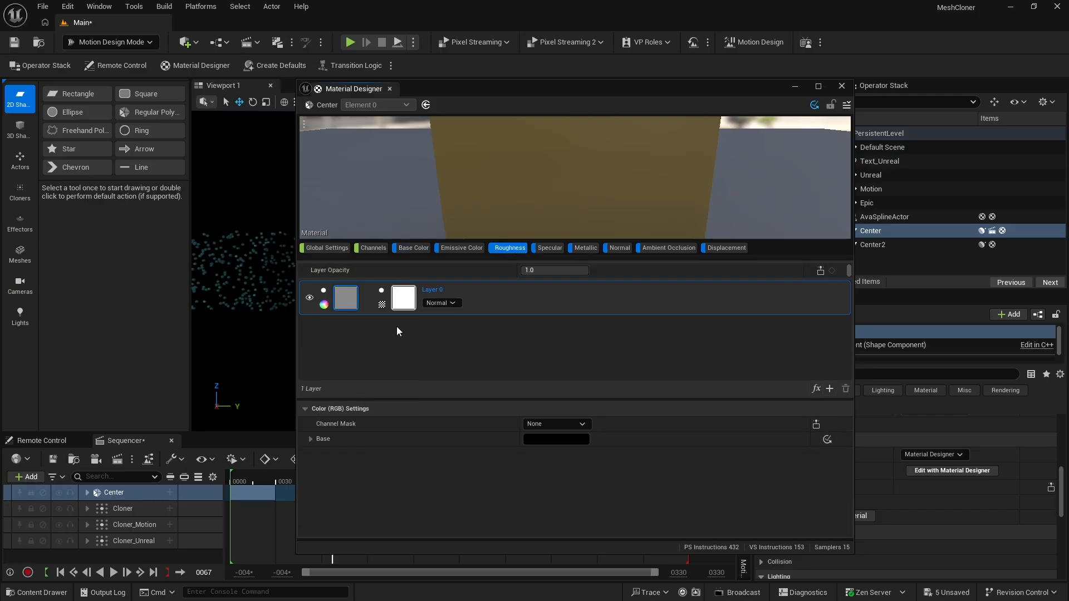
left_click(554, 441)
left_click(730, 314)
left_click(723, 533)
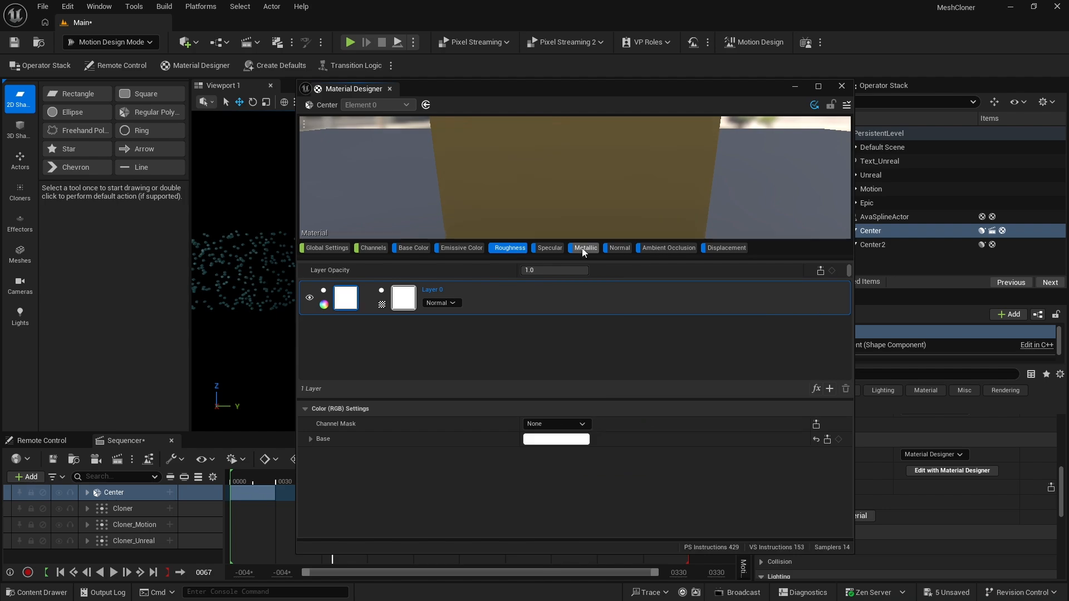
Switch the Metallic source to a solid white RGB color and set the Metallic channel strength to 0
left_click(582, 248)
left_click(324, 305)
left_click(356, 334)
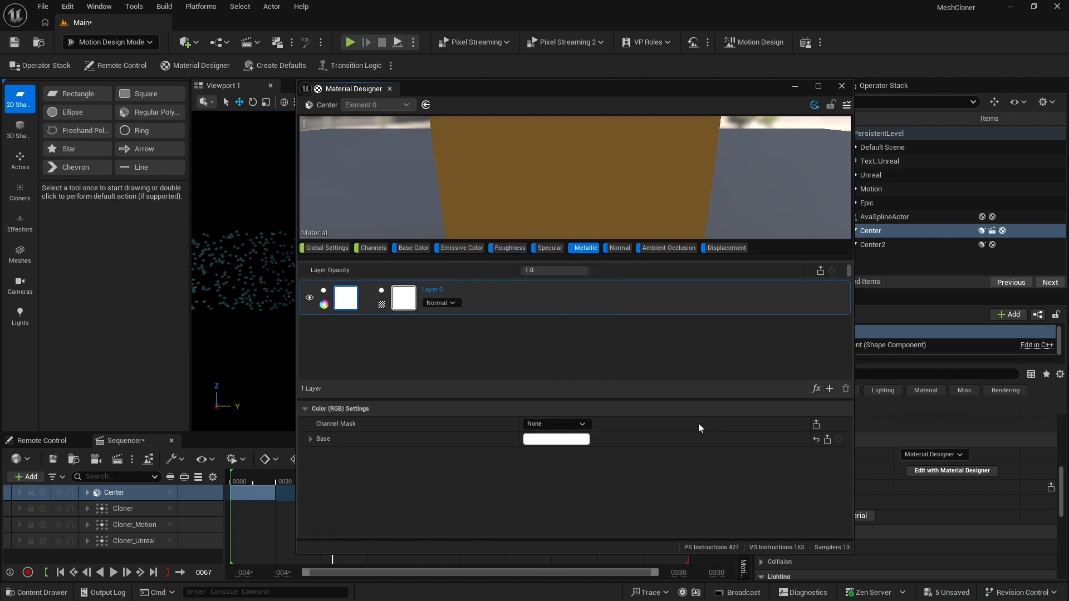
left_click(370, 247)
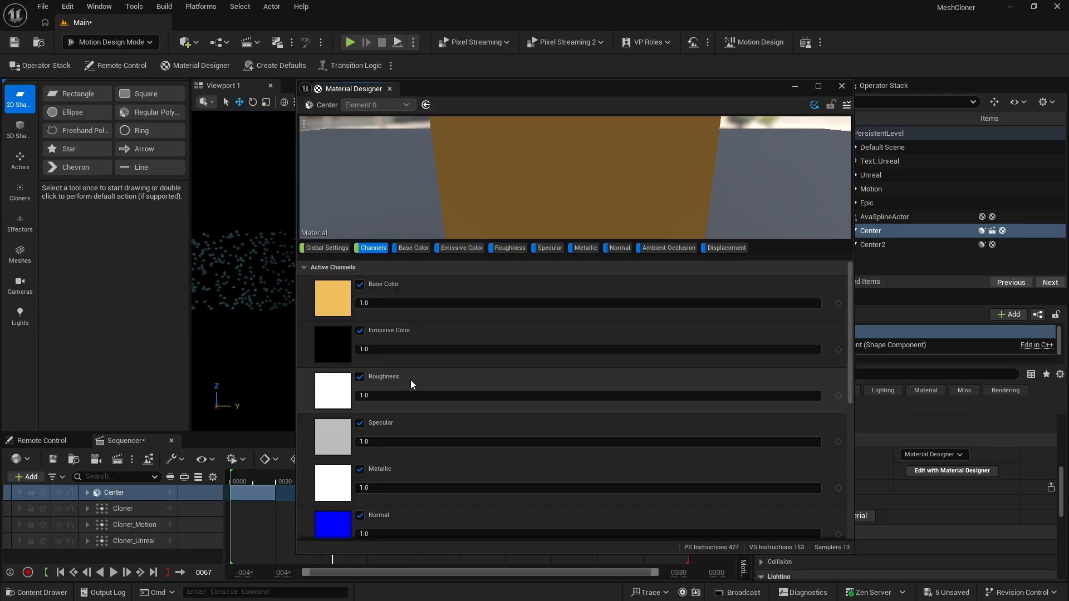
left_click(382, 488)
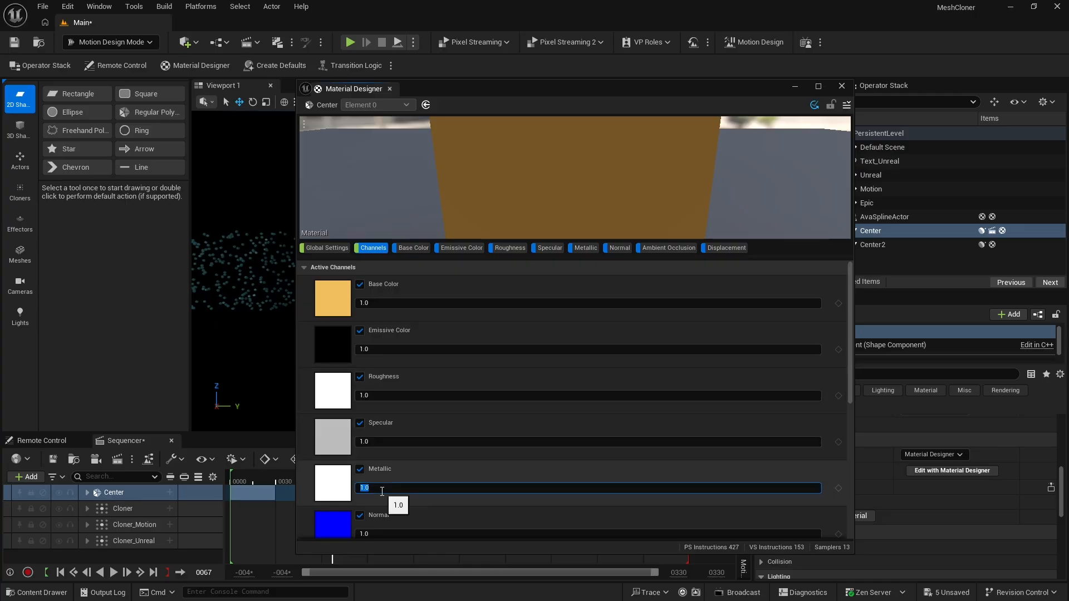
type("0")
key("Return")
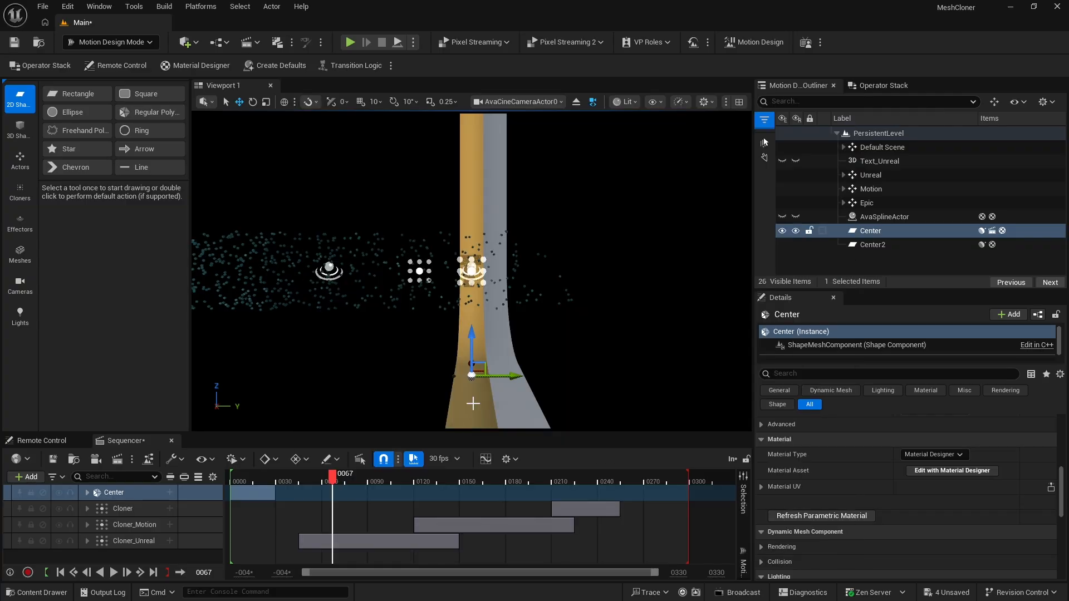
Change Center's material type to Asset and assign the MD_bandColor_01 material
left_click(943, 455)
left_click(945, 466)
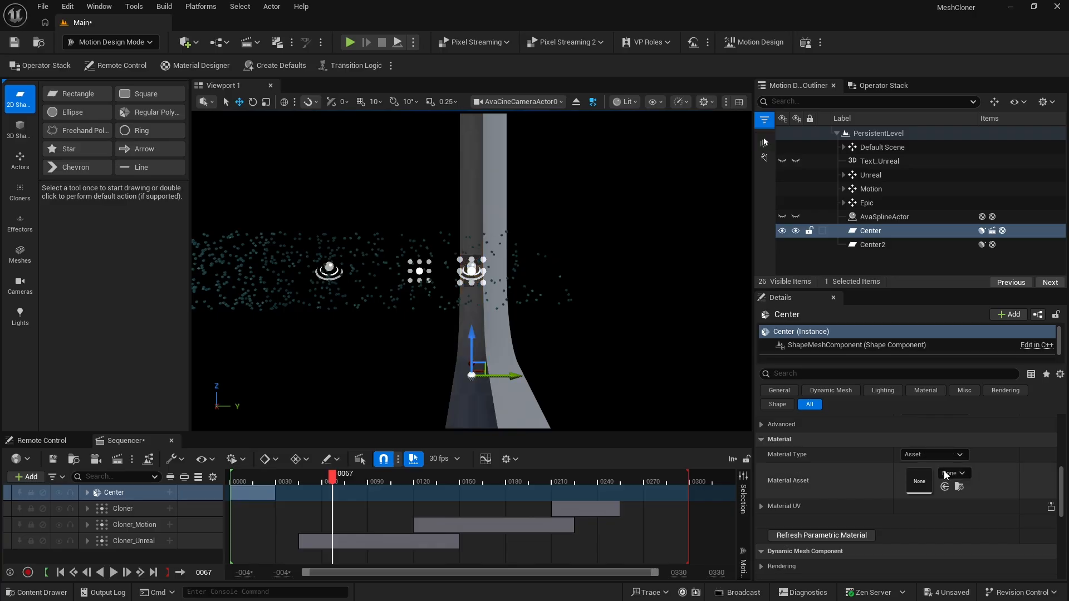
left_click(949, 474)
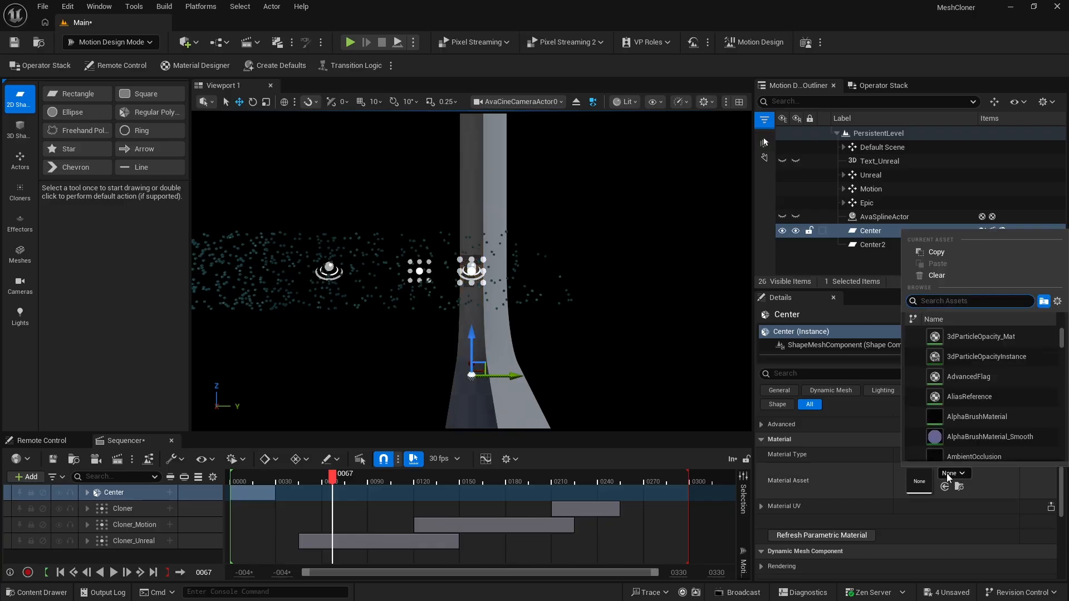
type("md_")
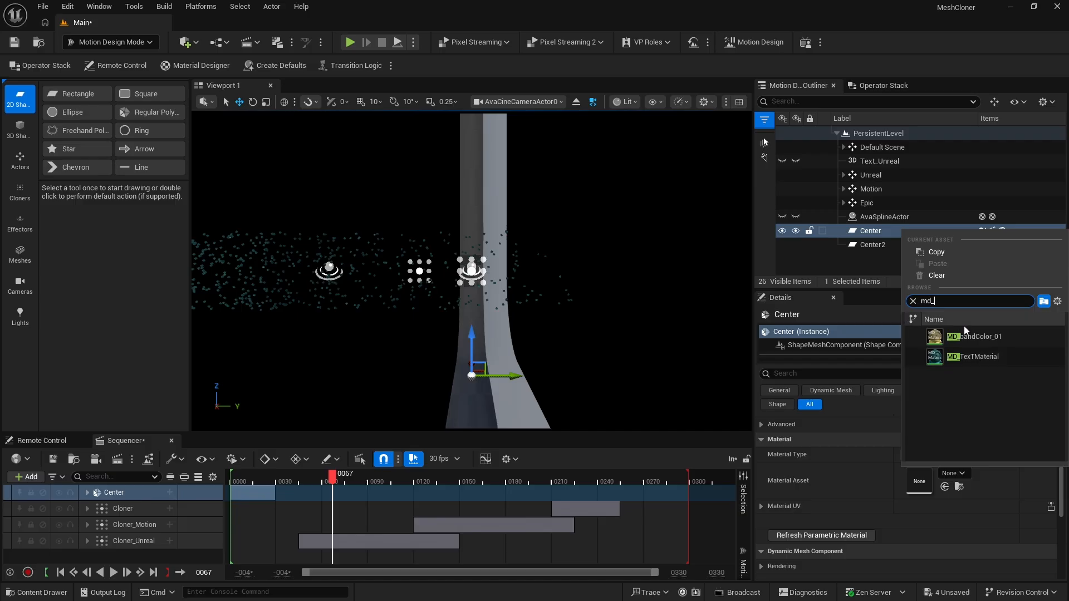
left_click(964, 331)
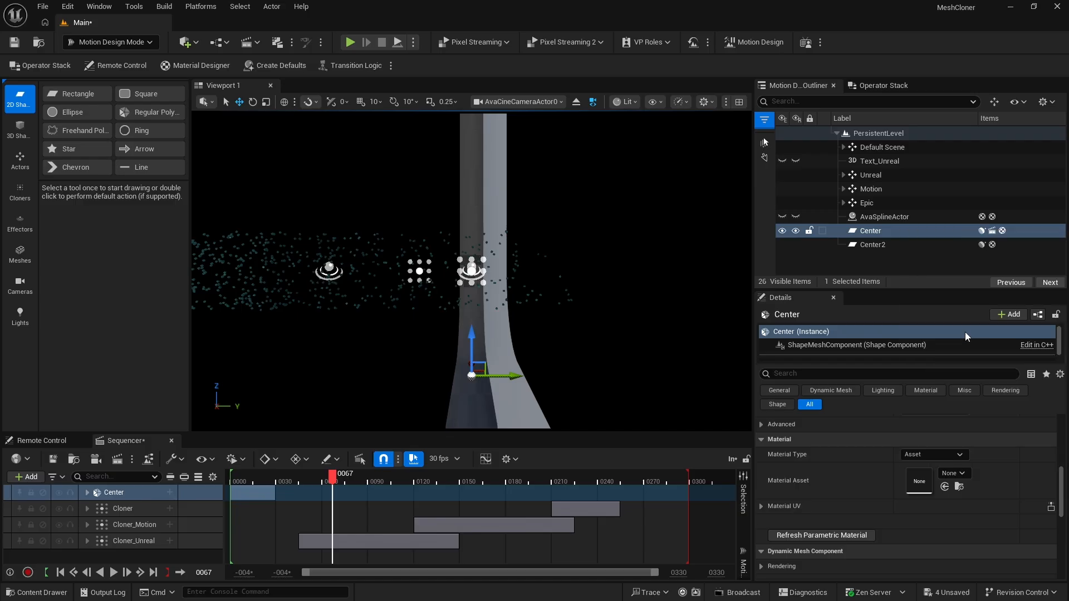
Make a copy of MD_bandColor_01 in the Materials folder and save the copied material
left_click(34, 593)
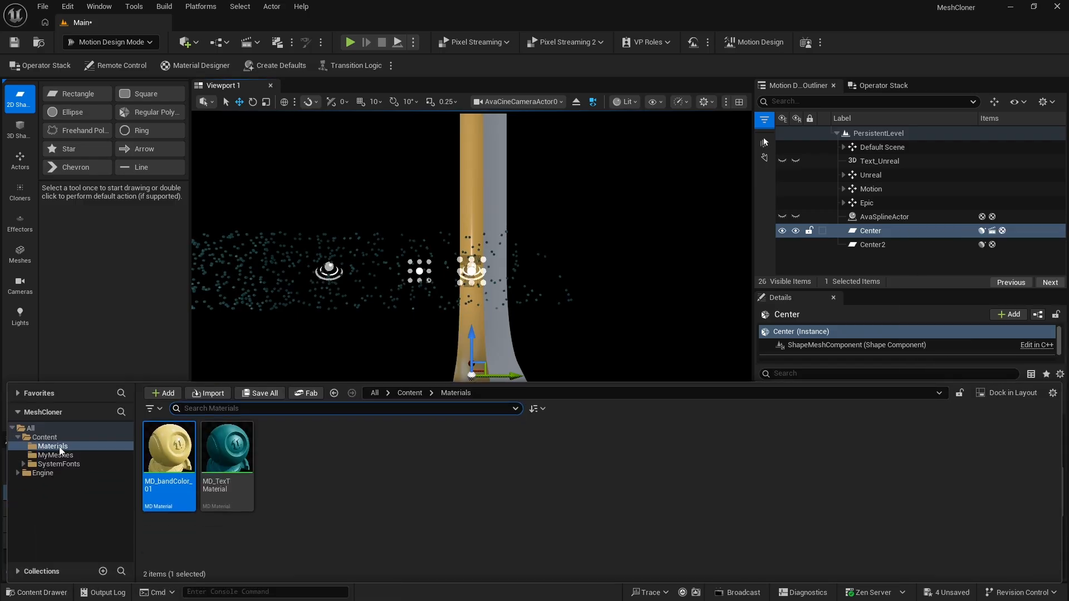
left_click(53, 446)
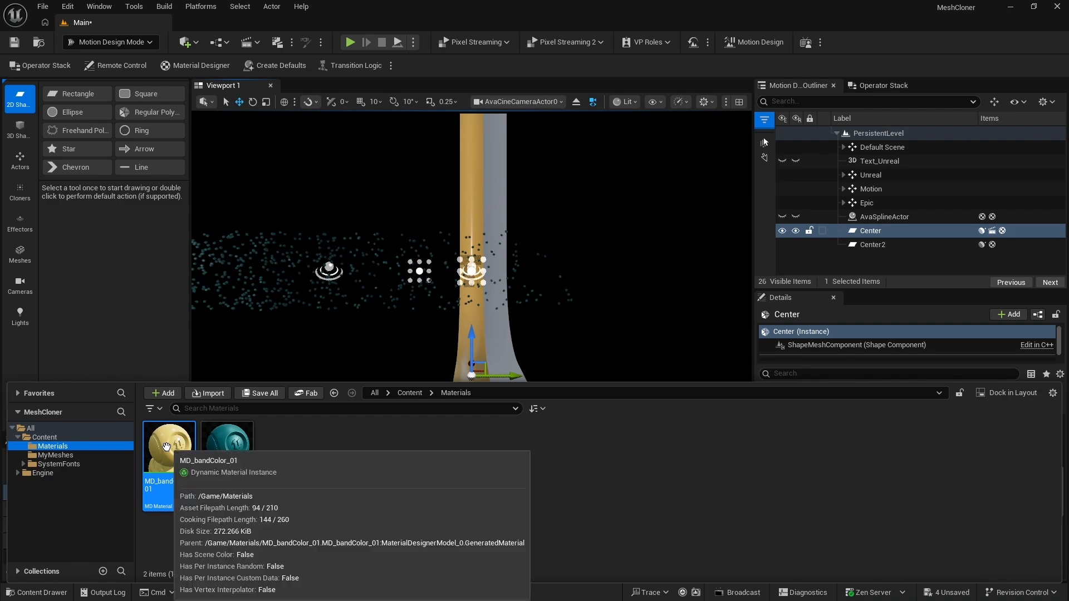
left_click_drag(166, 447, 343, 453)
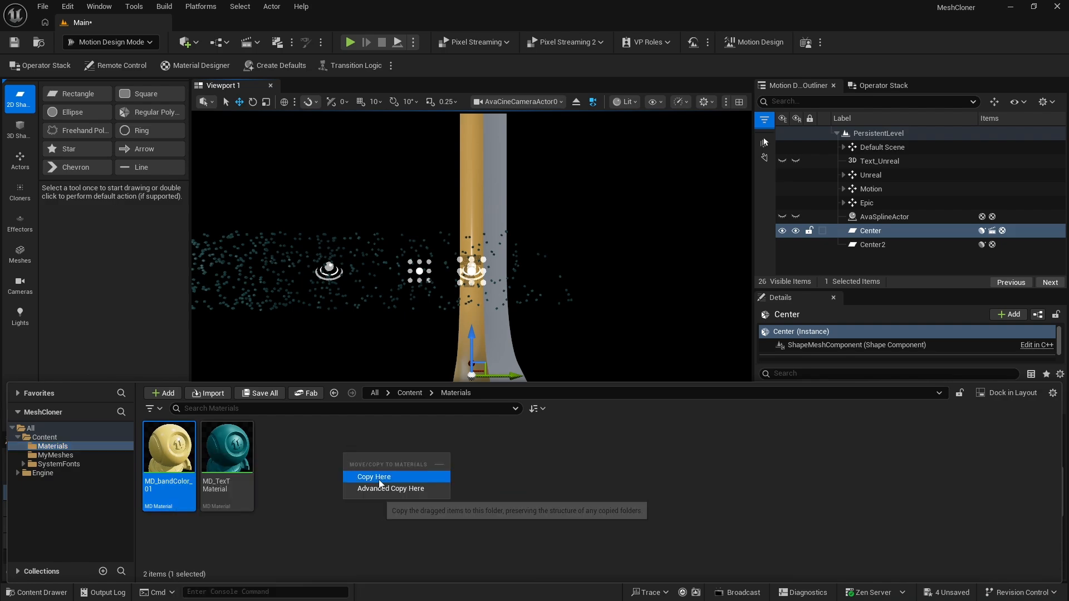
left_click(378, 478)
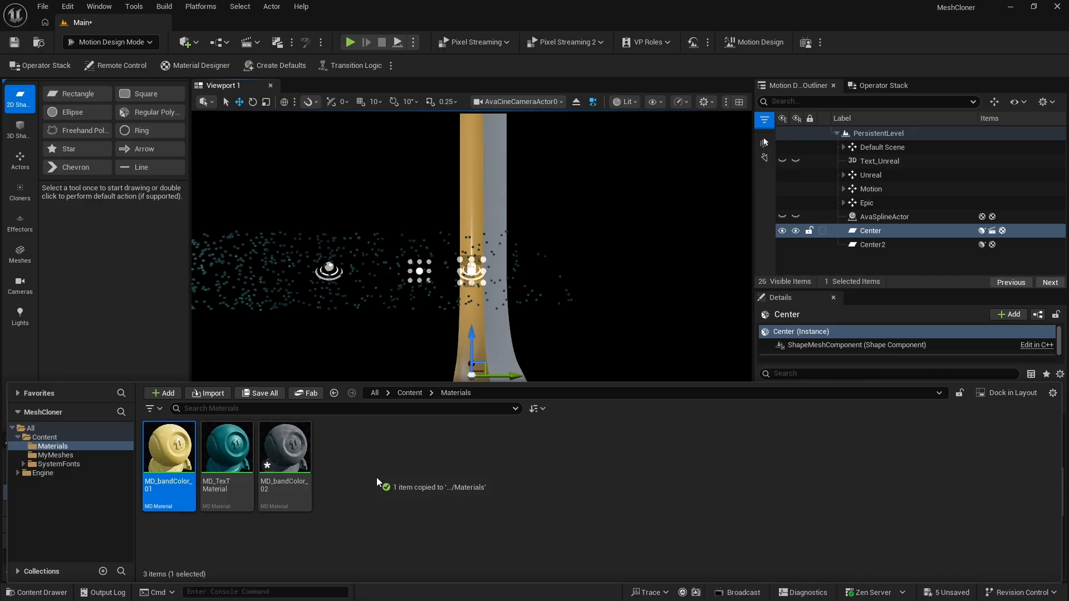
left_click(294, 447)
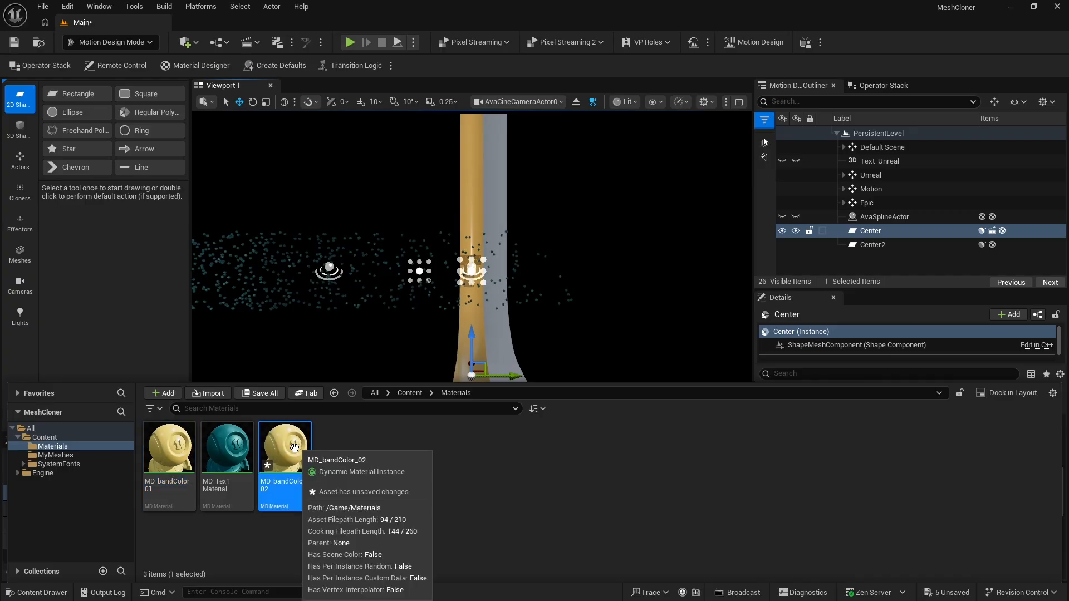
key("ctrl+s")
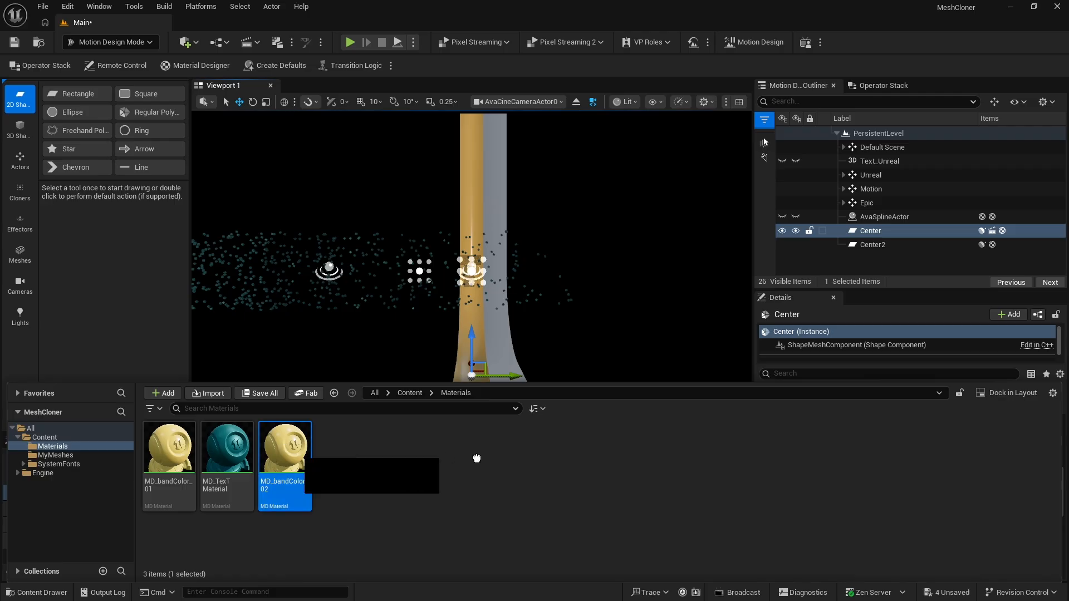
Apply the MD_bandColor_02 material to the Center2 ribbon in the viewport
left_click_drag(476, 459, 501, 344)
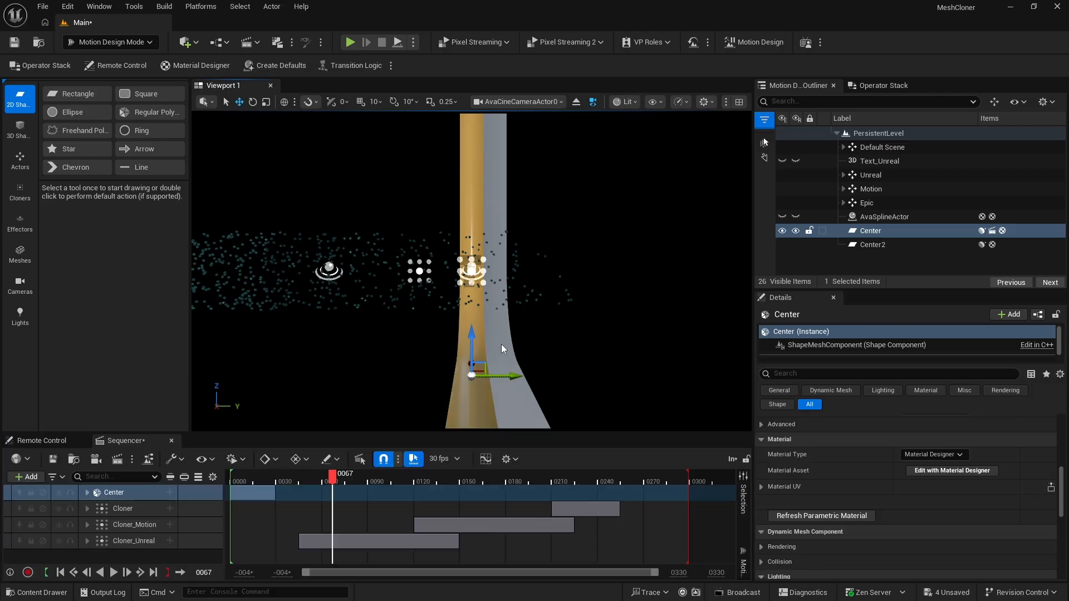
left_click(501, 344)
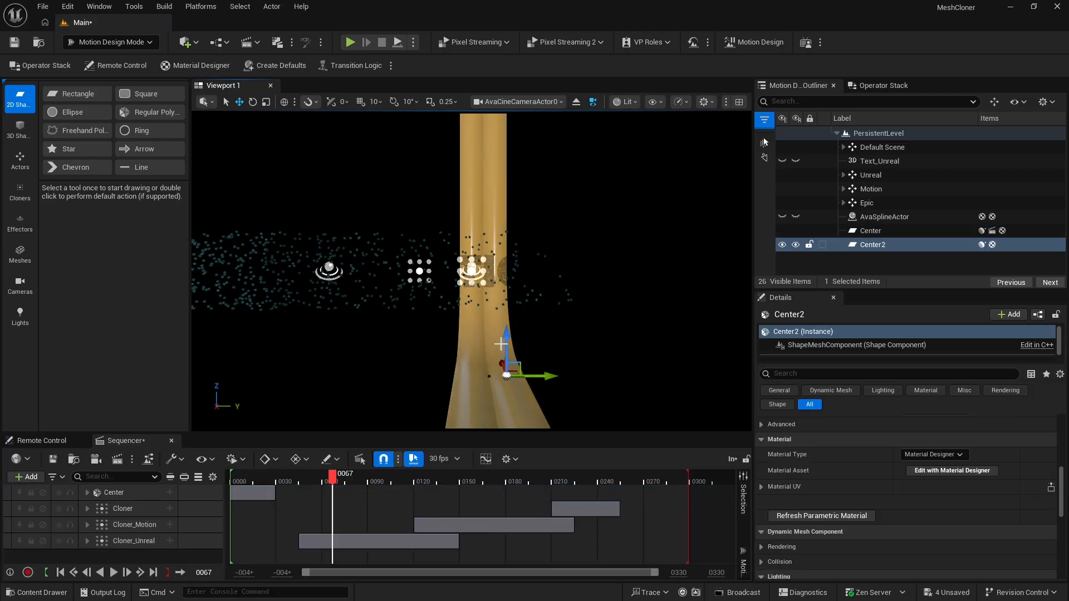
Rename the Center2 ribbon to Right_01
left_click(872, 248)
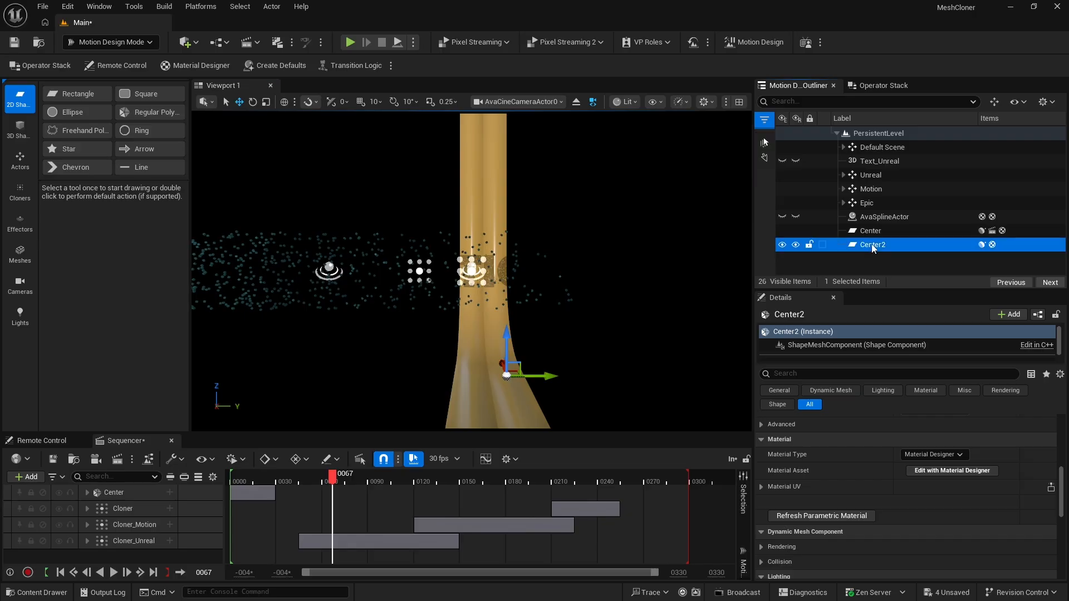
left_click(872, 248)
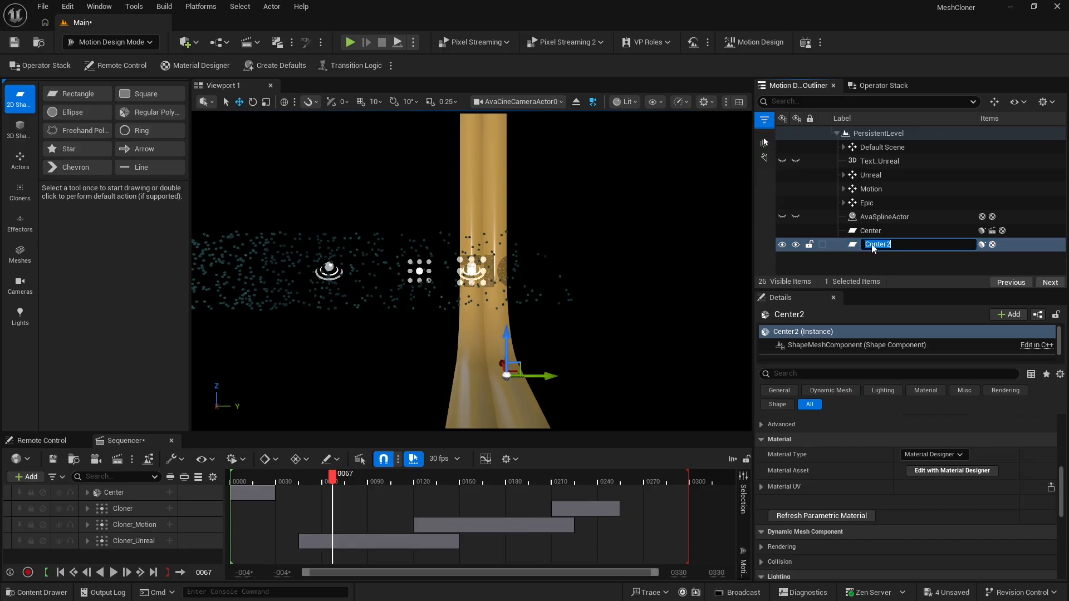
type("Right_0")
type("1")
key("Return")
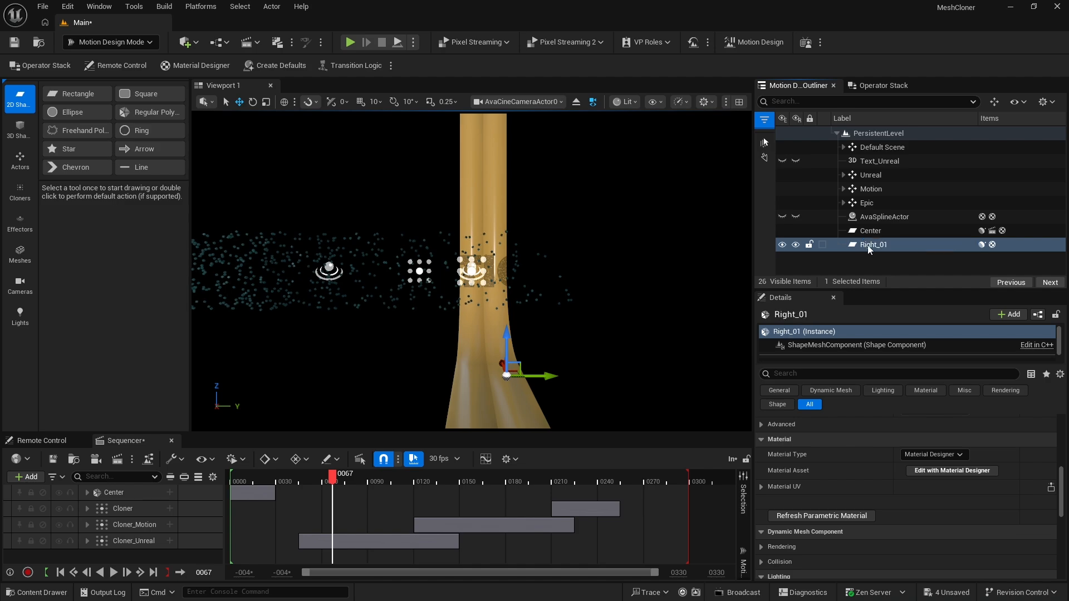
Change the base color of Right_01's MD_bandColor_02 material to orange using the copied hex value
left_click(870, 249)
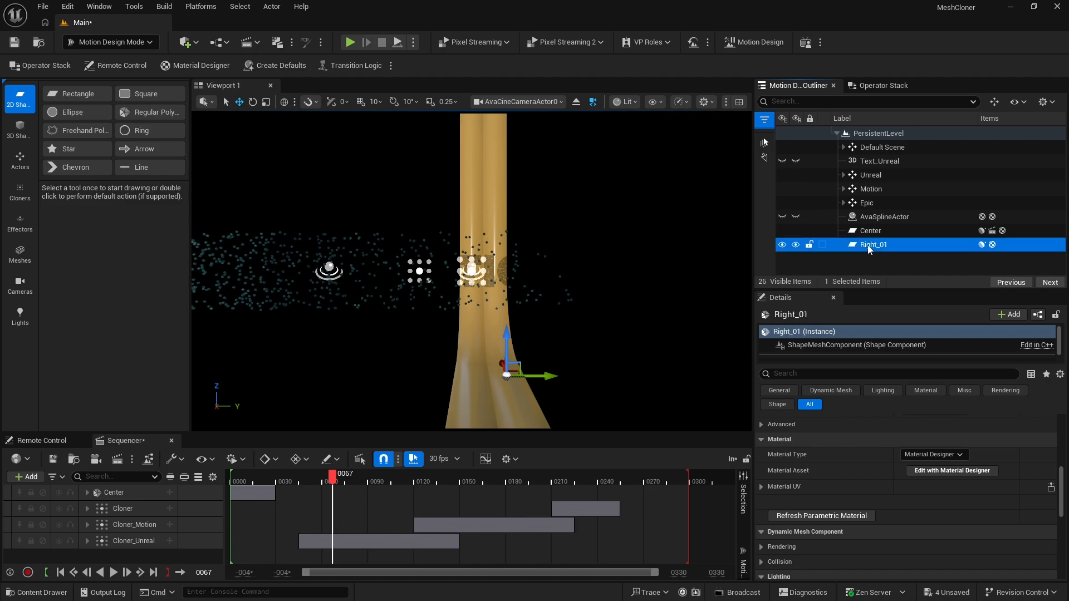
left_click(945, 472)
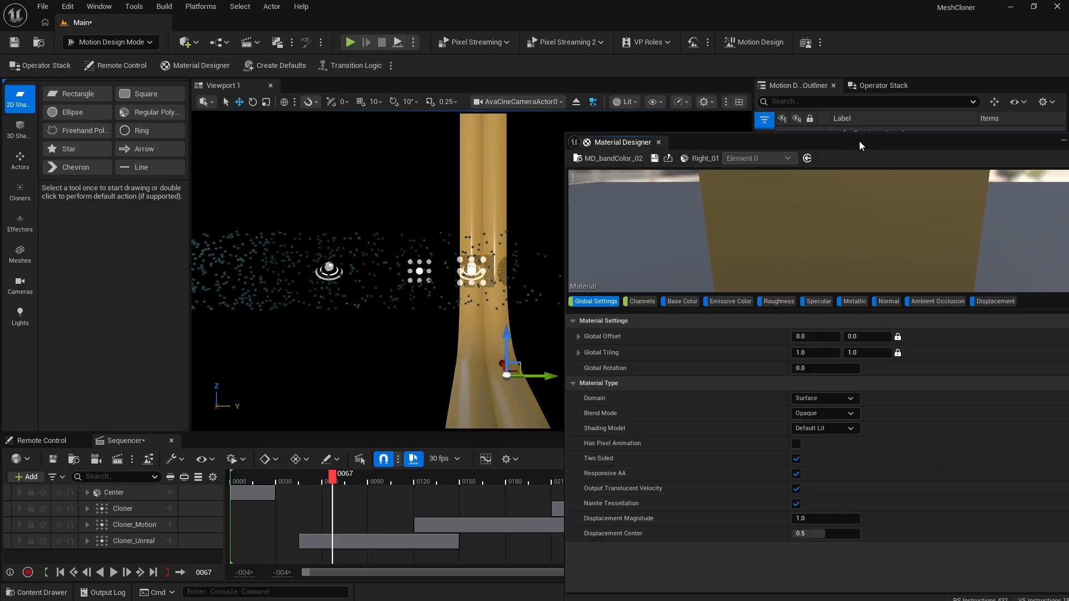
left_click_drag(860, 146, 672, 140)
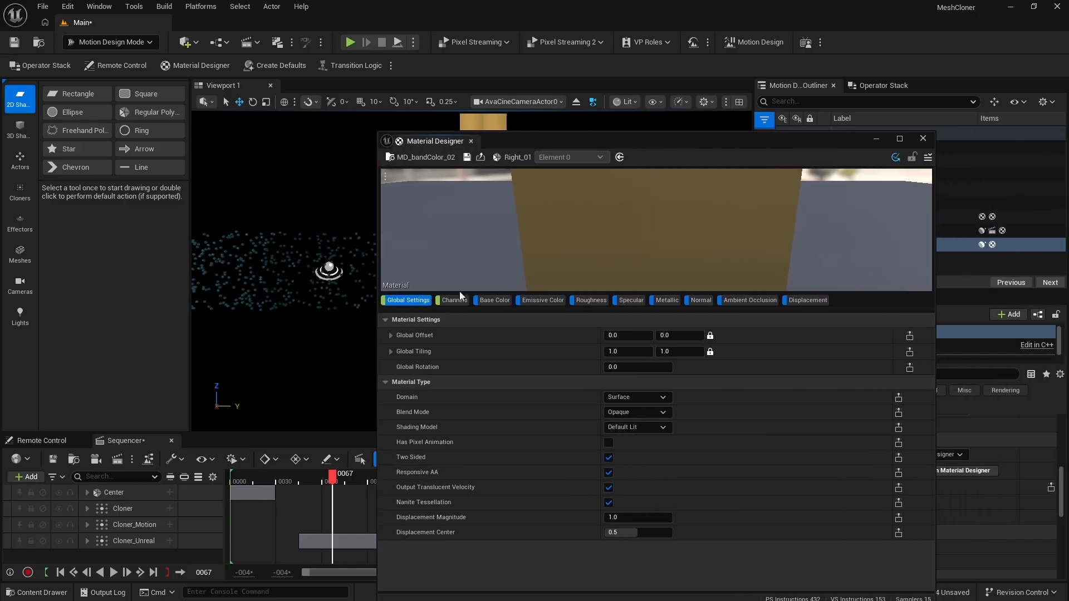
left_click(492, 301)
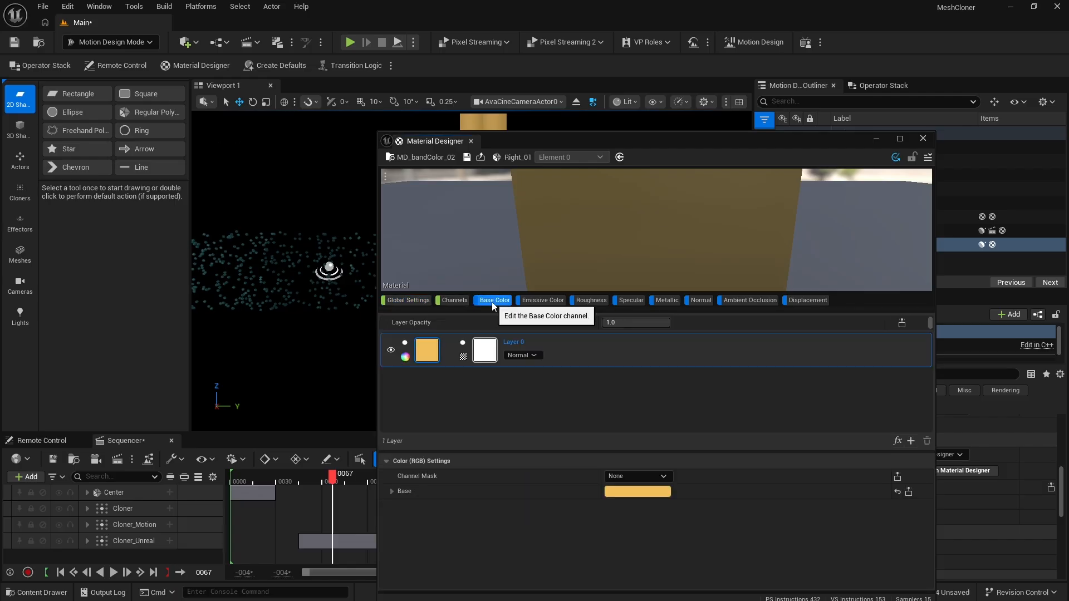
left_click(633, 491)
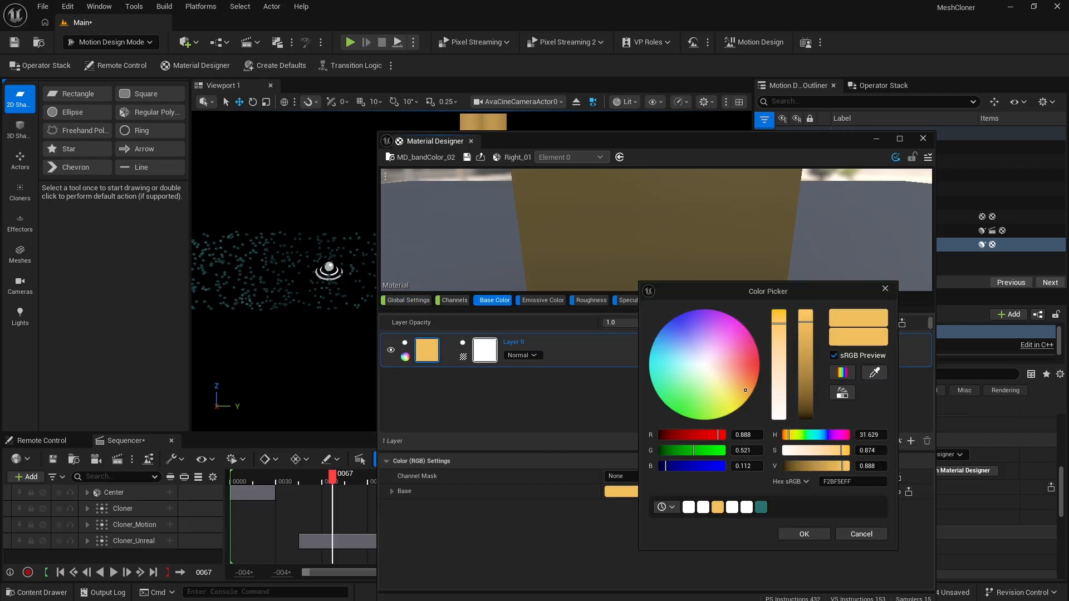
left_click(852, 482)
key("ctrl+v")
left_click(810, 532)
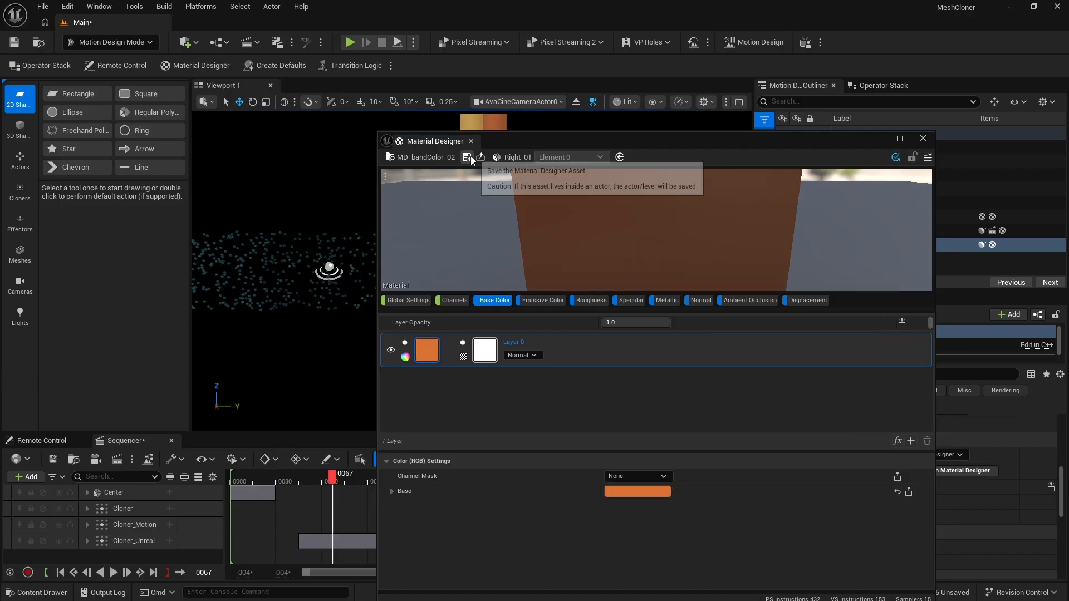
left_click(923, 138)
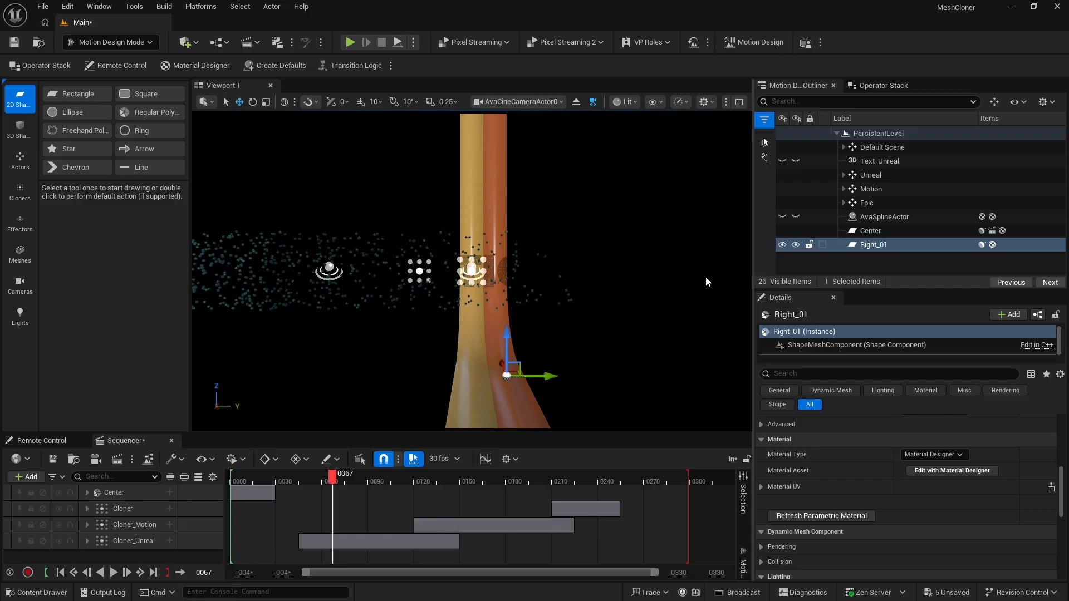
Duplicate the Right_01 ribbon and set the copy's Y location to 200
left_click(856, 245)
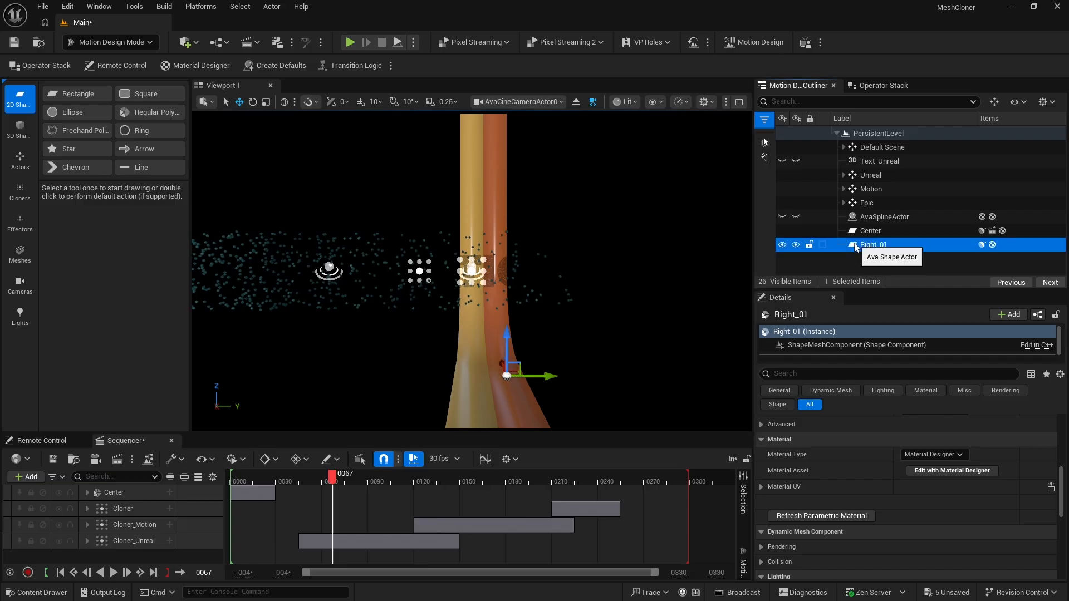
key("ctrl+d")
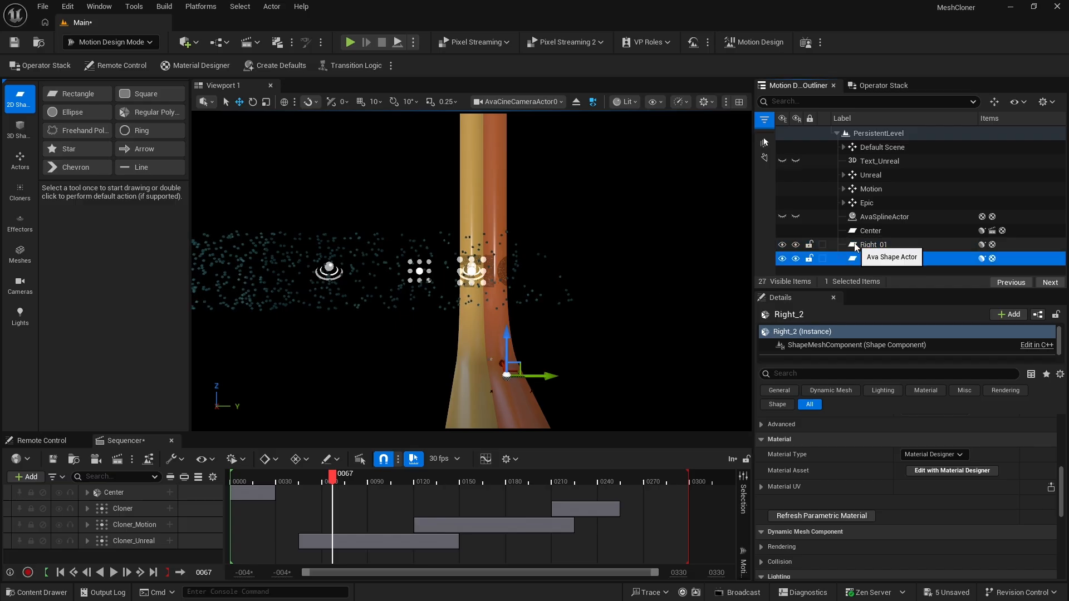
left_click(872, 260)
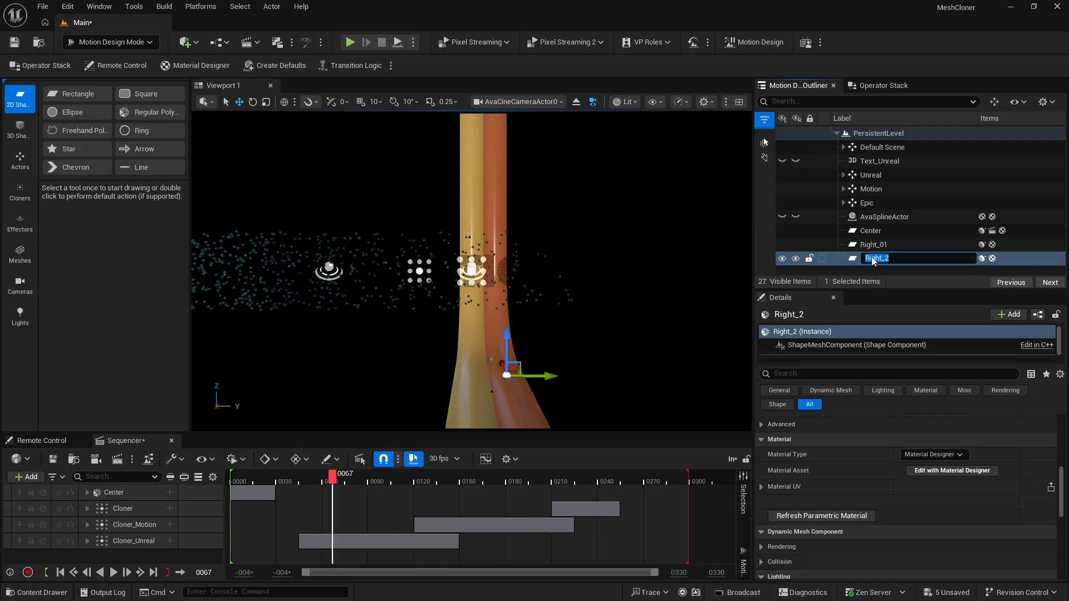
left_click(856, 258)
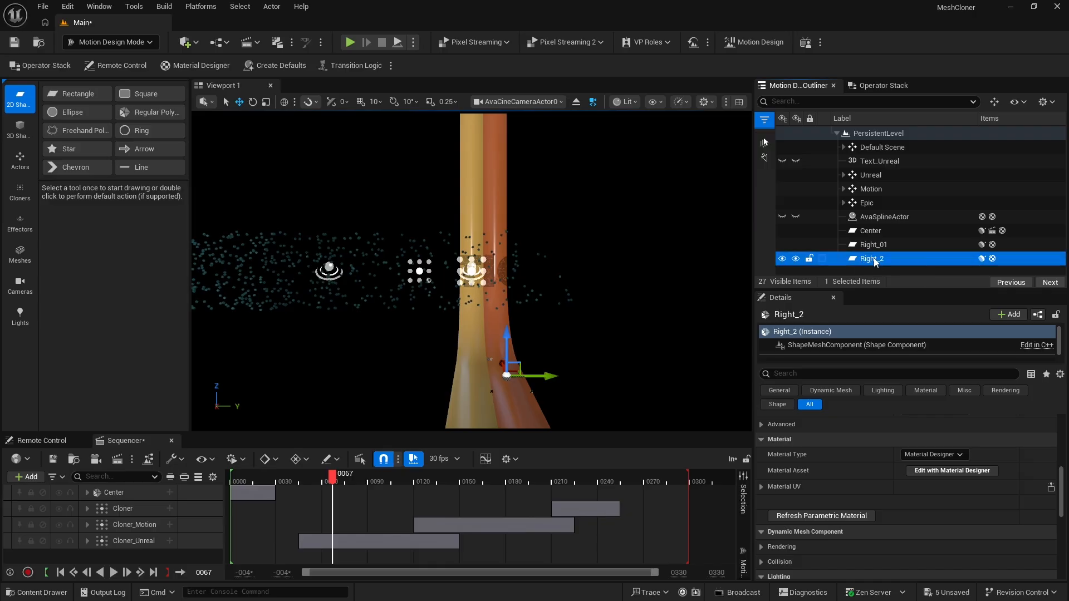
scroll(886, 434, "up", 5)
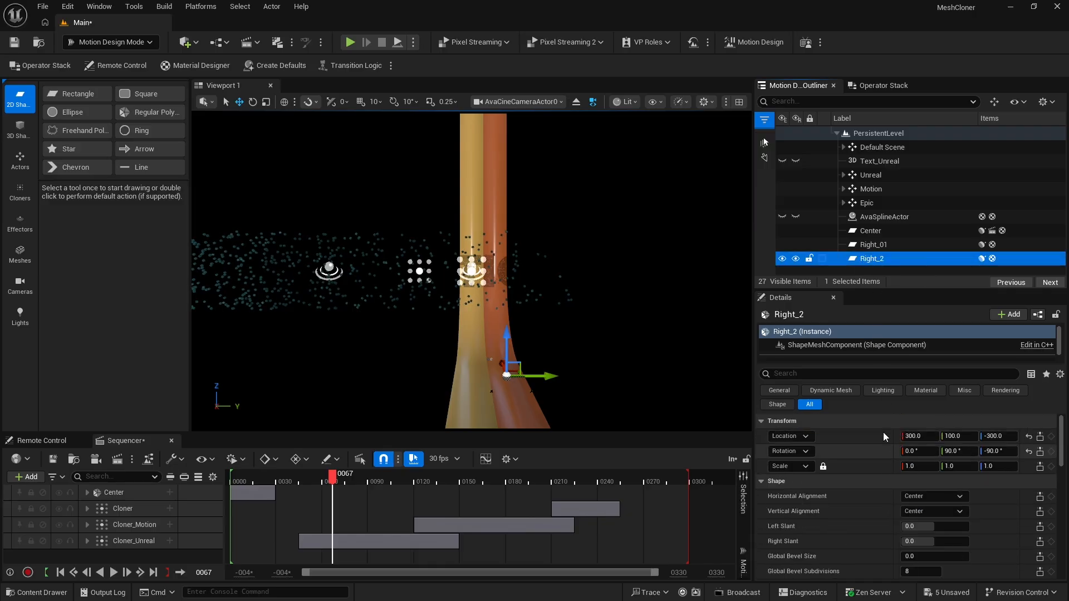
left_click(958, 437)
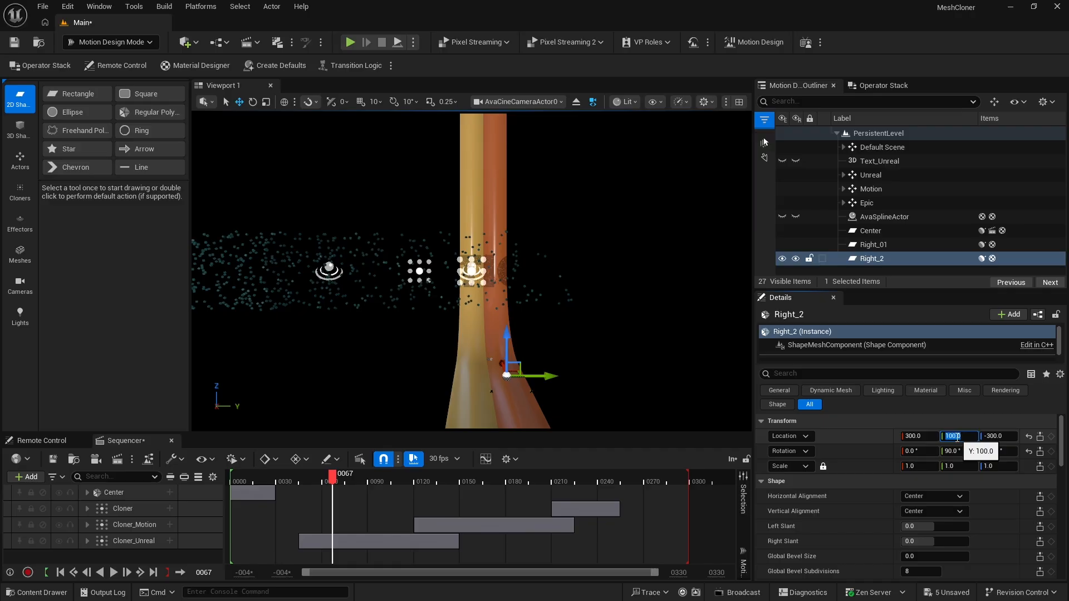
type("200")
key("Return")
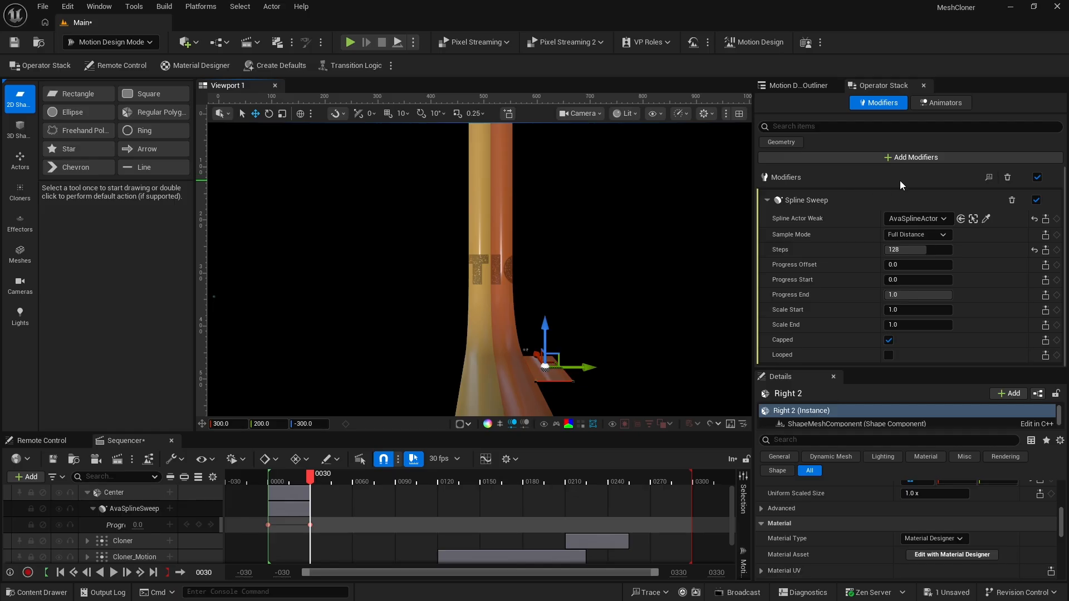
Replace the modifier on the Right 2 ribbon with a new Spline Sweep along AvaSplineActor using 128 steps
left_click(1008, 178)
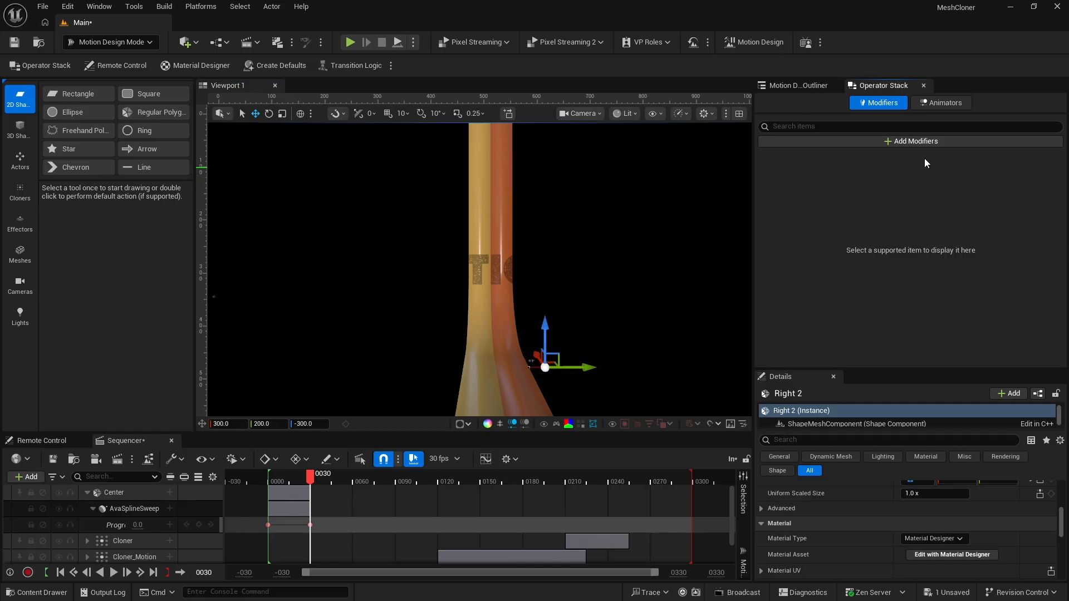
left_click(905, 142)
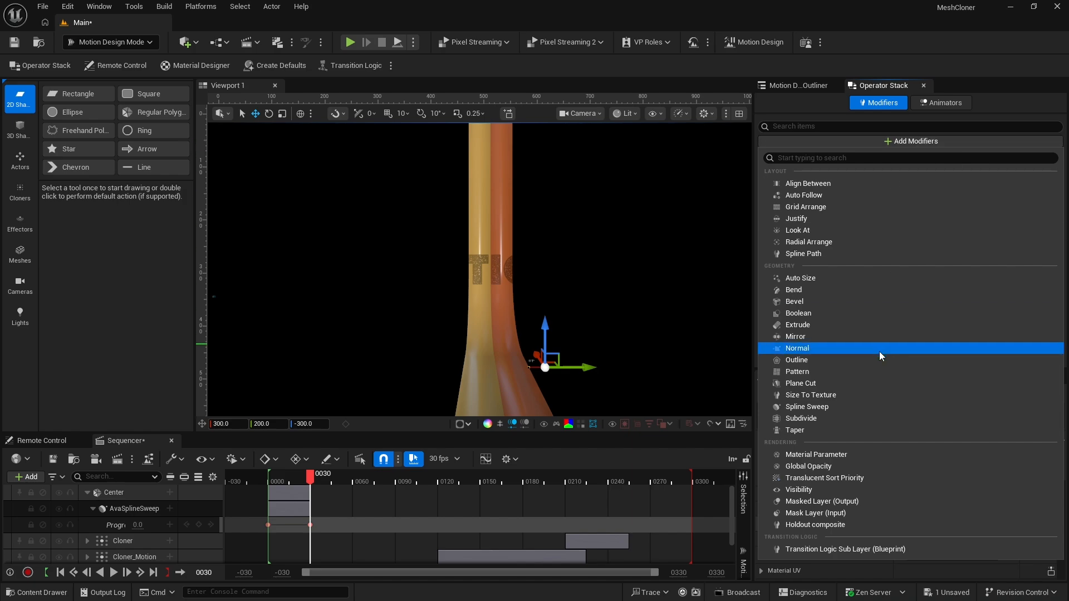
left_click(827, 407)
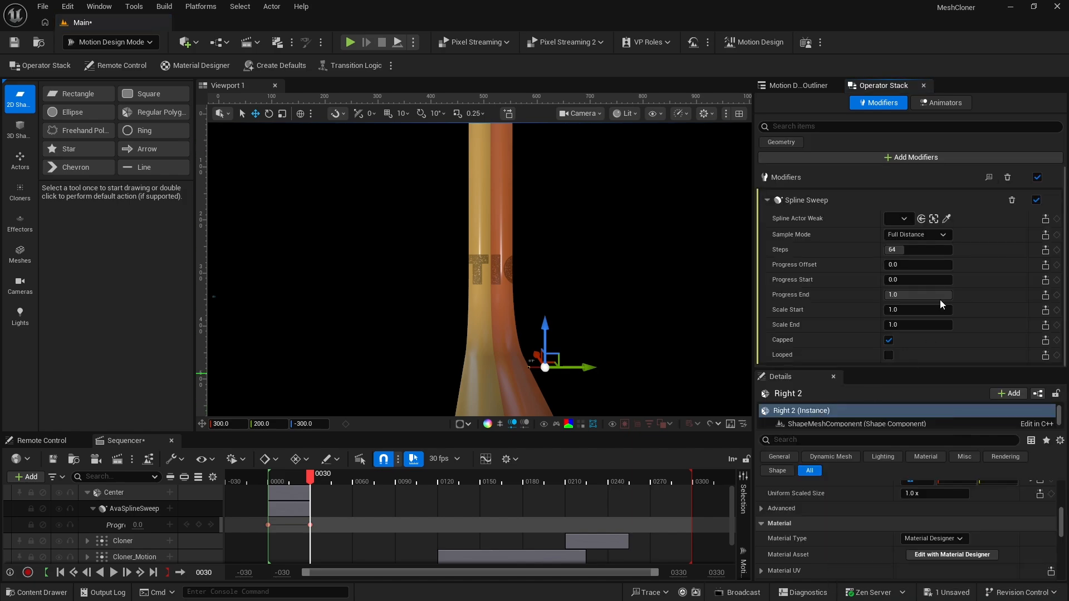
left_click(903, 219)
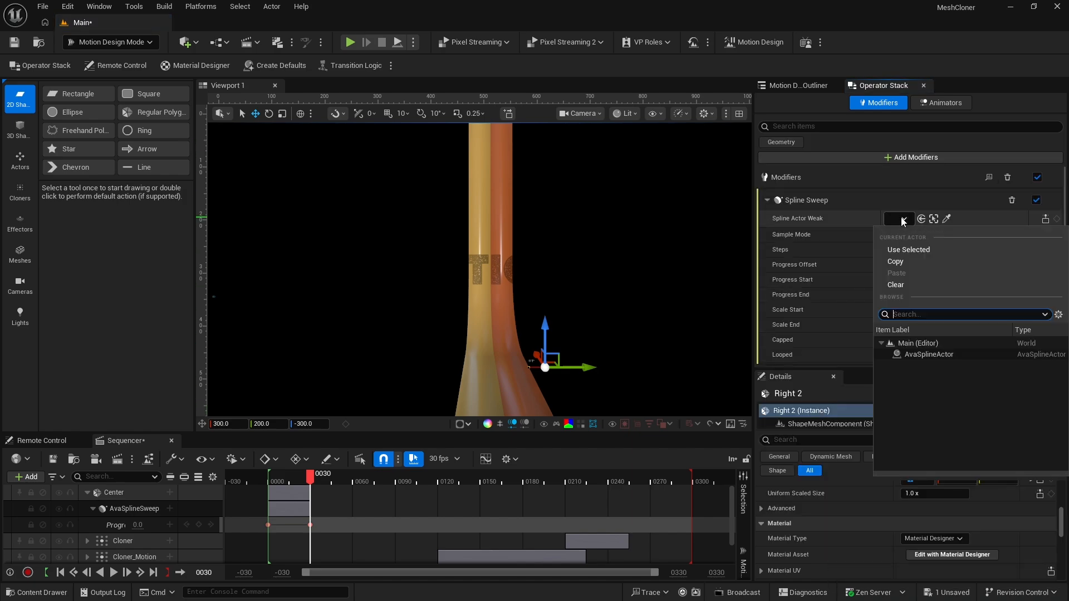
left_click(926, 355)
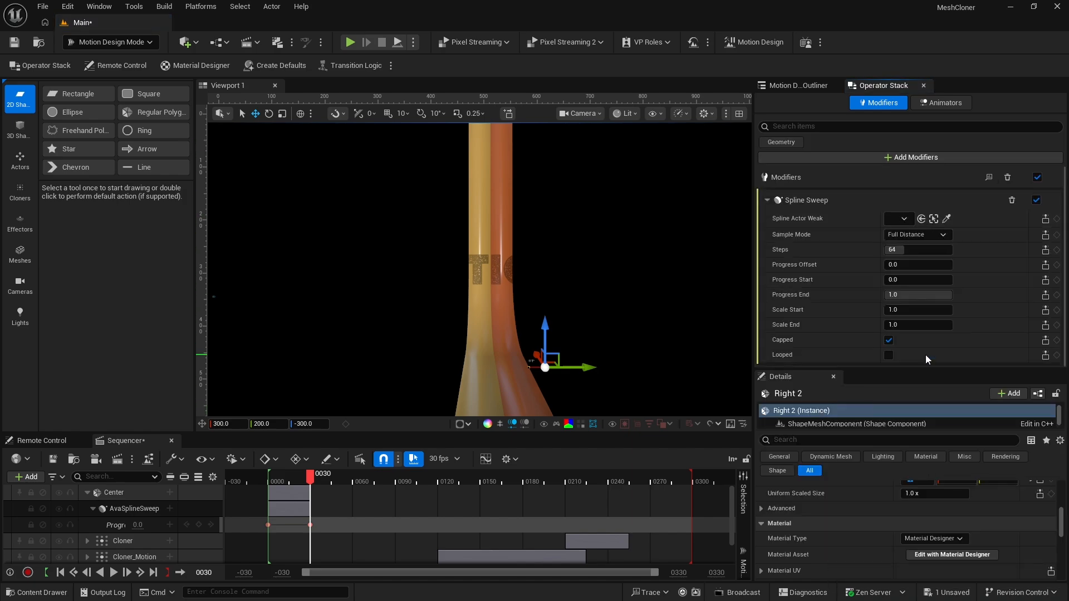
left_click(895, 253)
type("128")
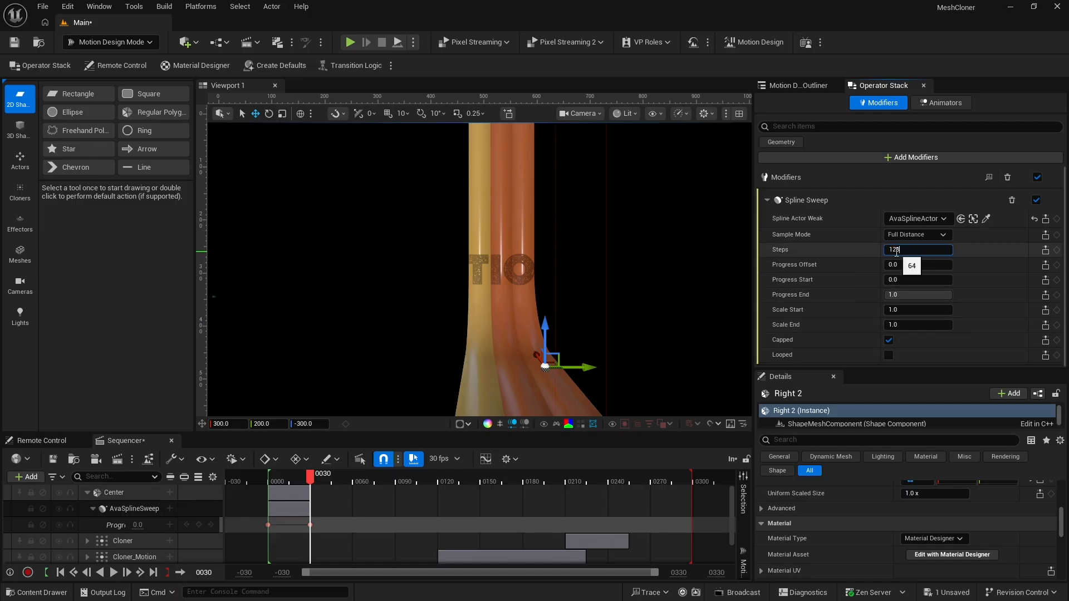
key("Return")
left_click(958, 254)
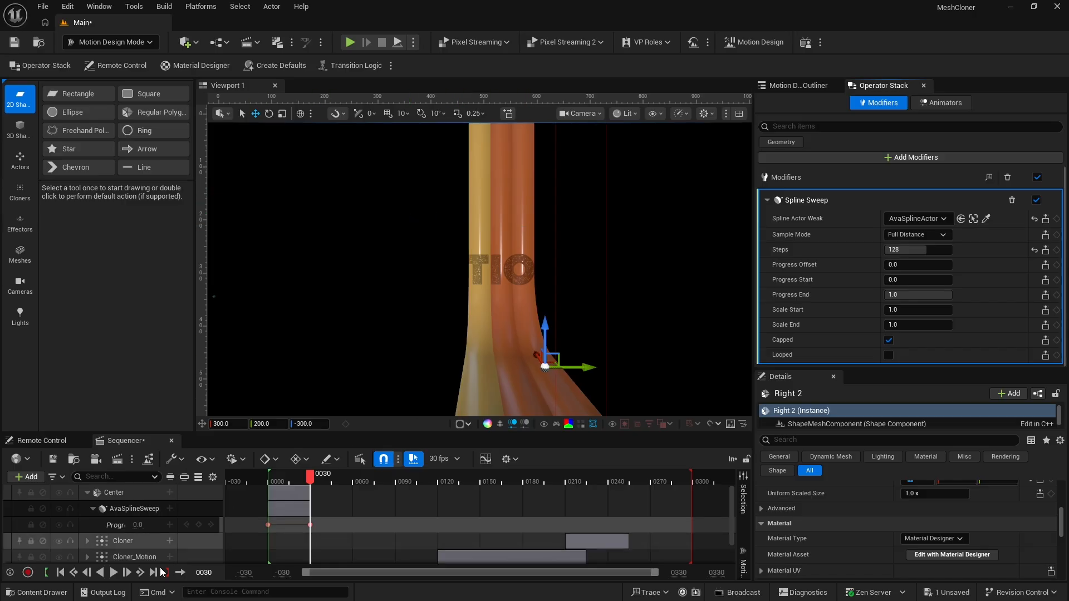
Make a copy of MD_bandColor_02 in the Materials folder and save it
left_click(39, 592)
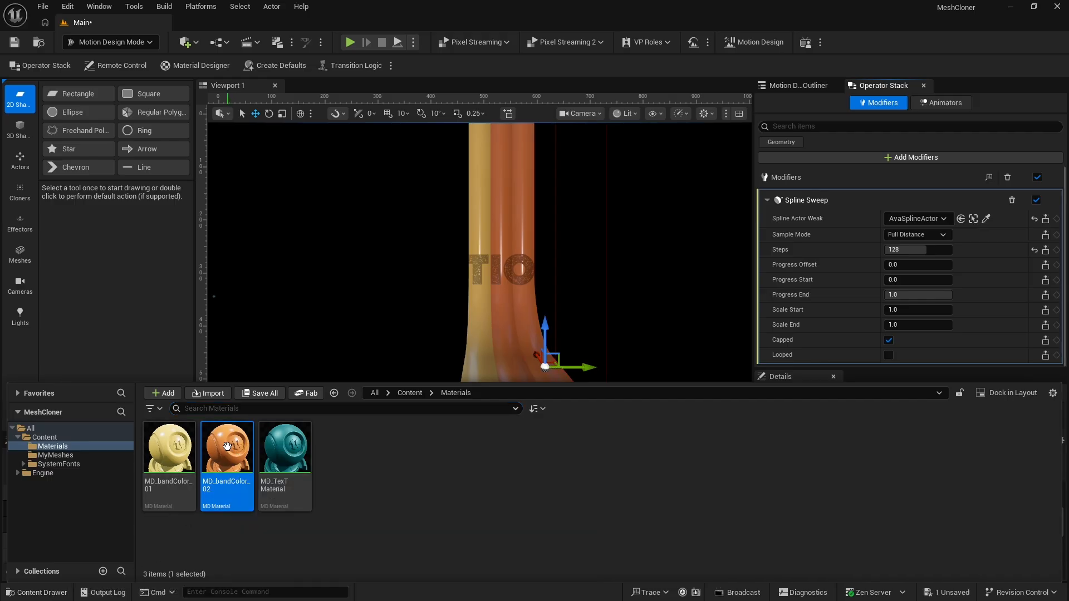
left_click_drag(230, 448, 396, 486)
left_click(419, 508)
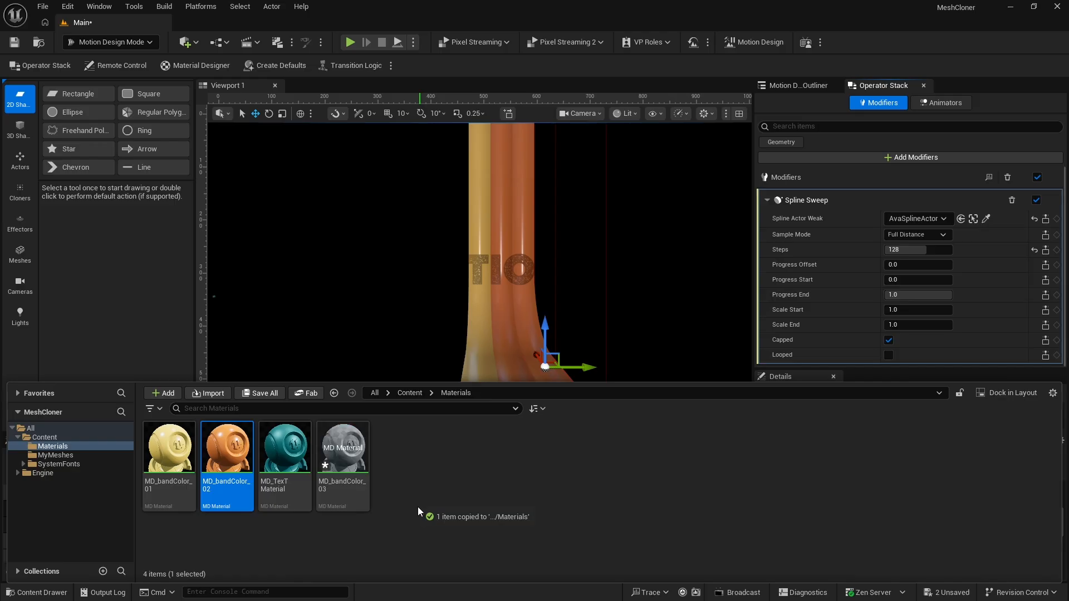
left_click(348, 454)
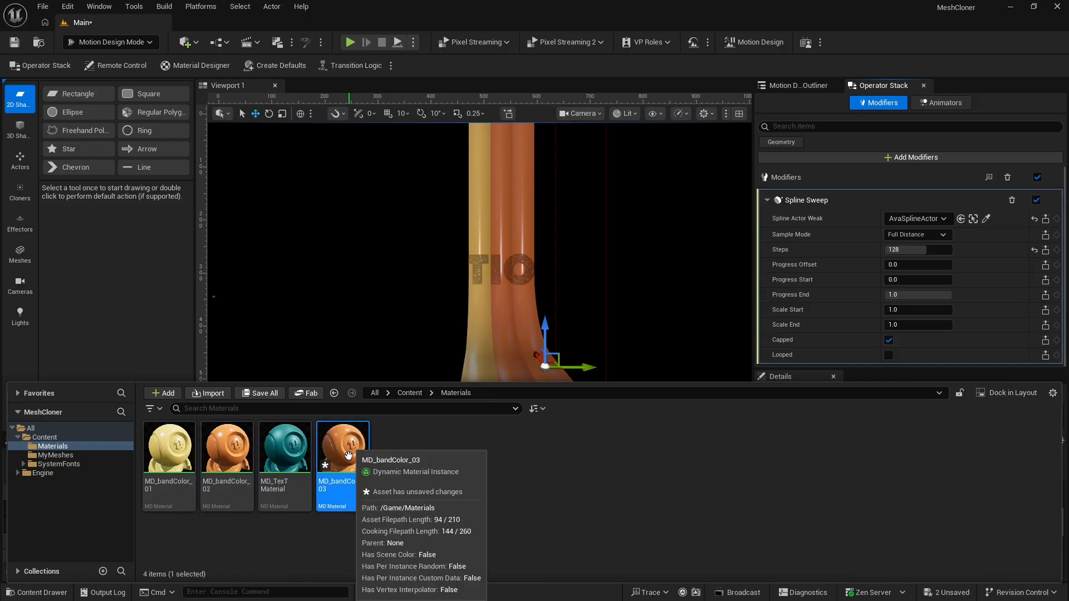
key("ctrl+s")
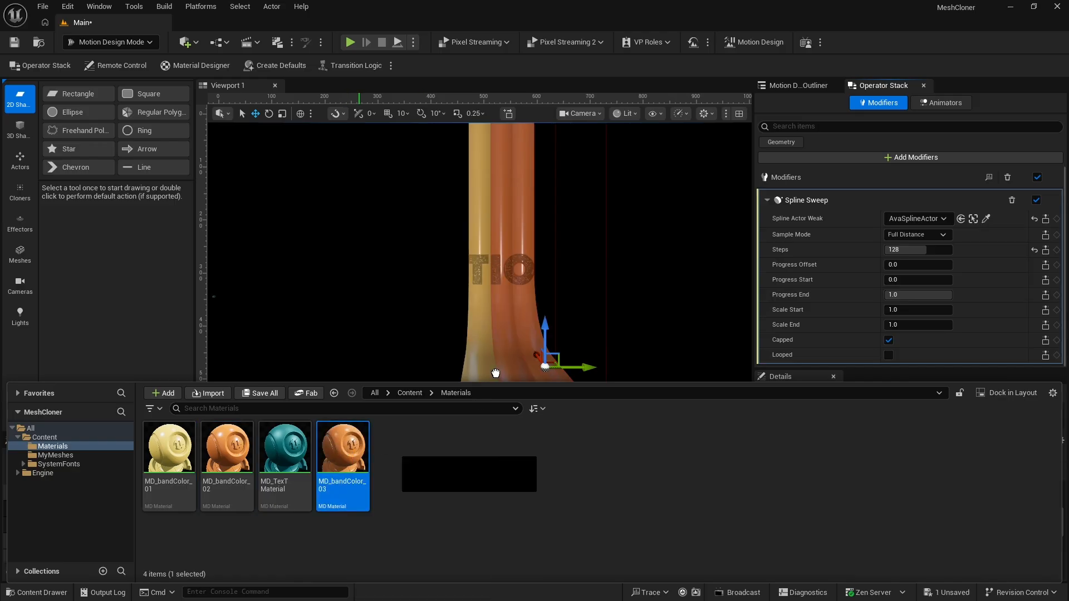
Change the Right 2 ribbon's material type to Asset and assign MD_bandColor_03
left_click_drag(495, 373, 532, 327)
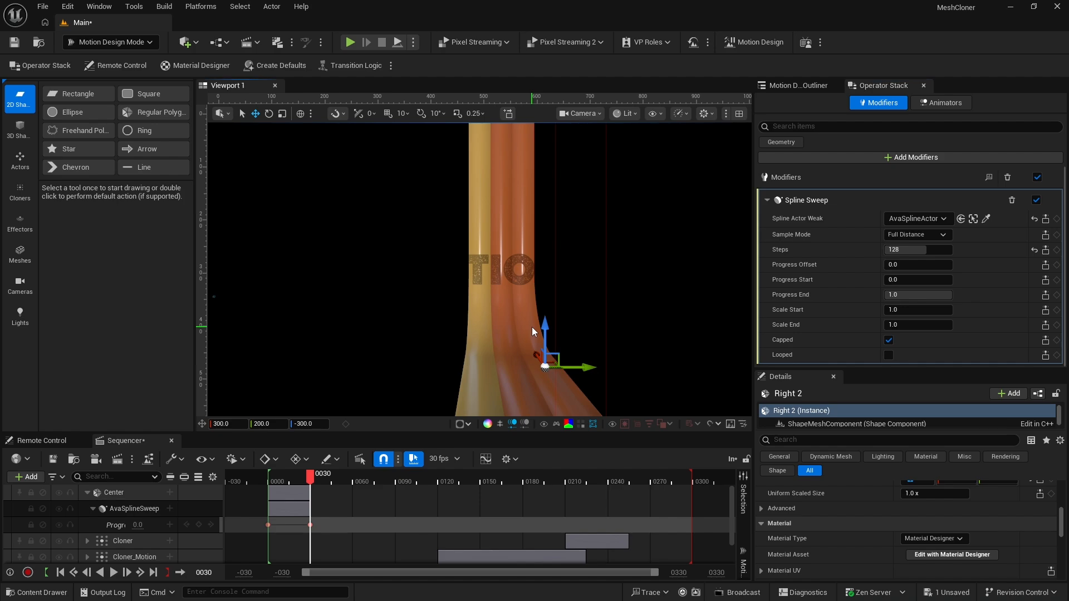
left_click(940, 539)
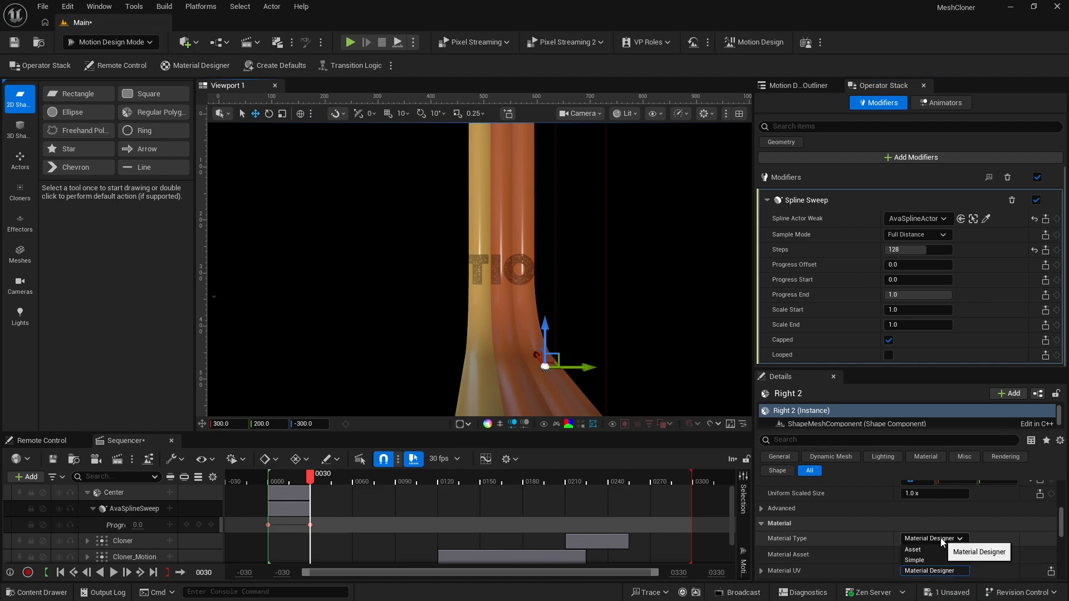
left_click(937, 549)
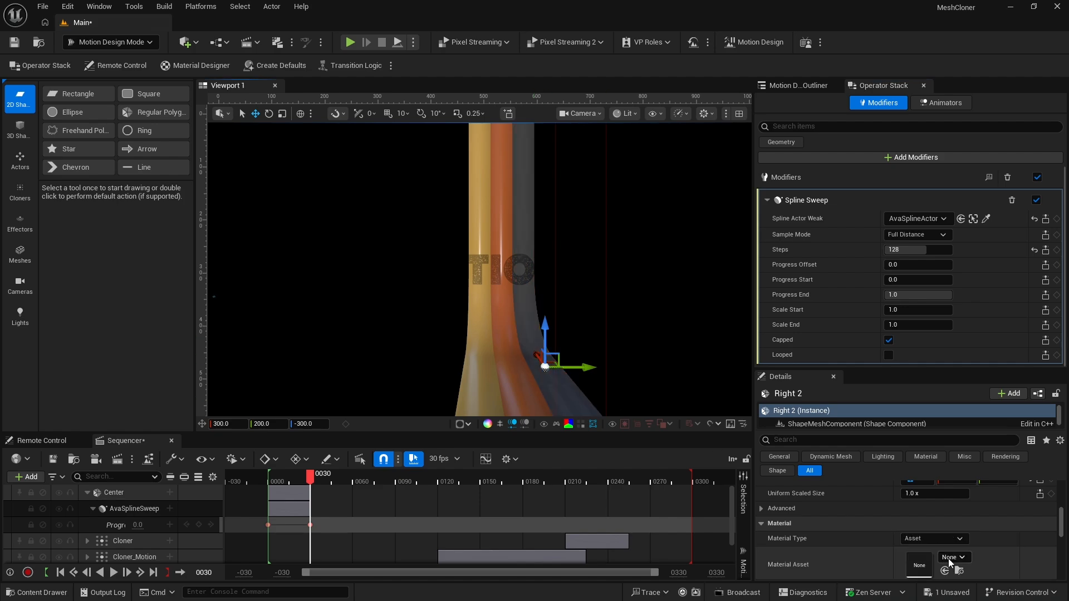
left_click(948, 558)
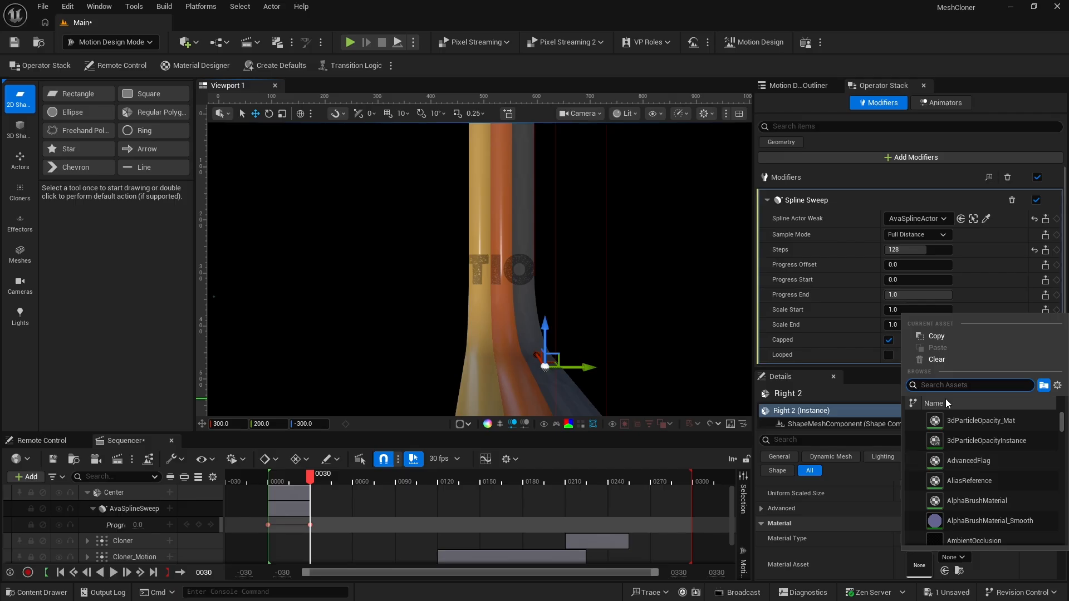
type("md_")
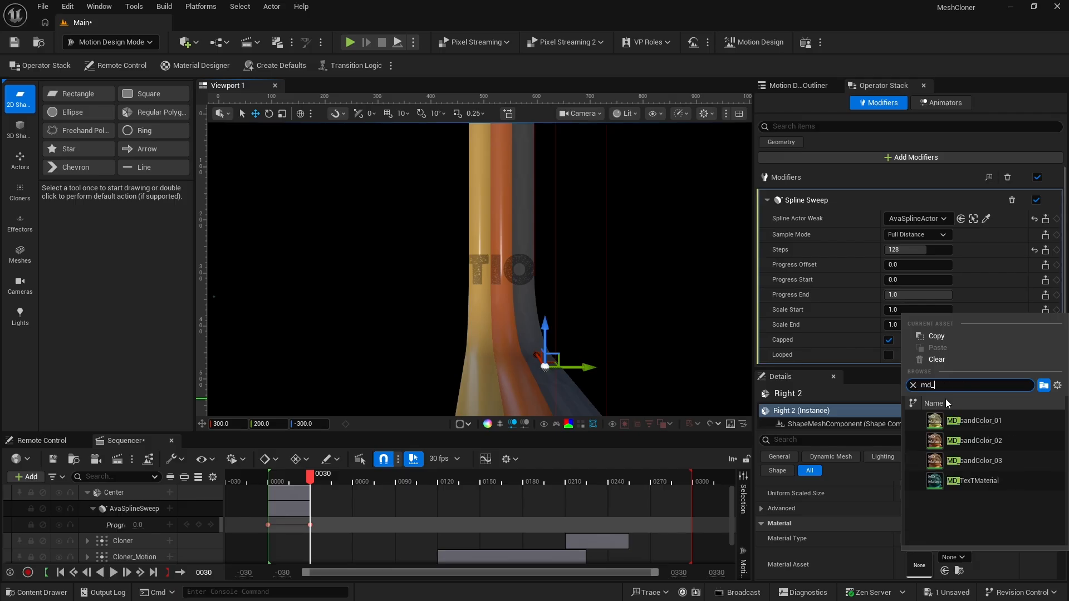
left_click(982, 460)
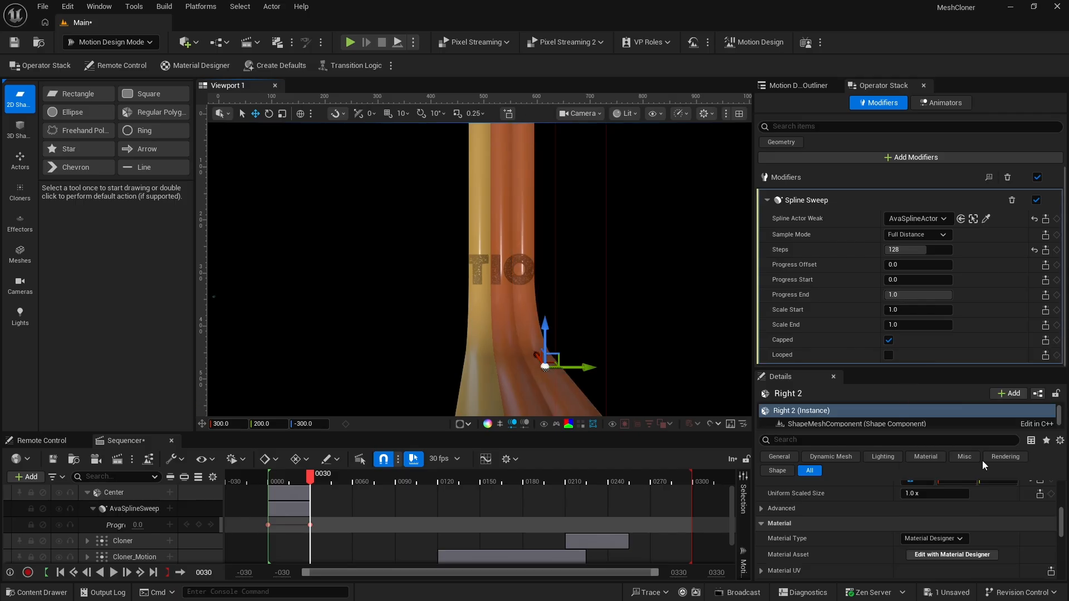
Set the base color of the Right 2 ribbon's MD_bandColor_03 material to hex 8C3730FF
left_click(957, 555)
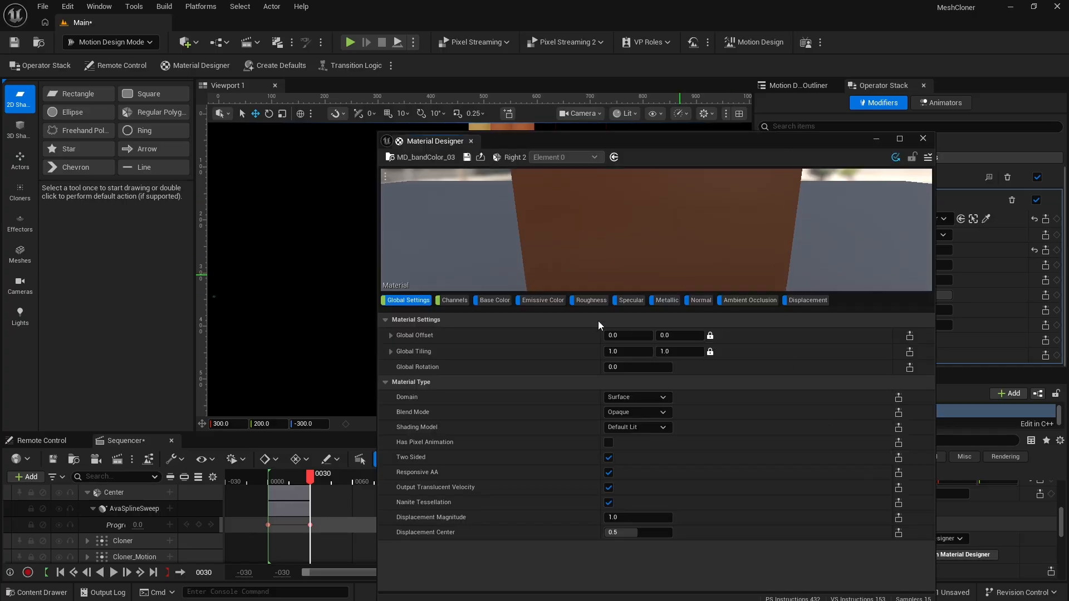
left_click(499, 299)
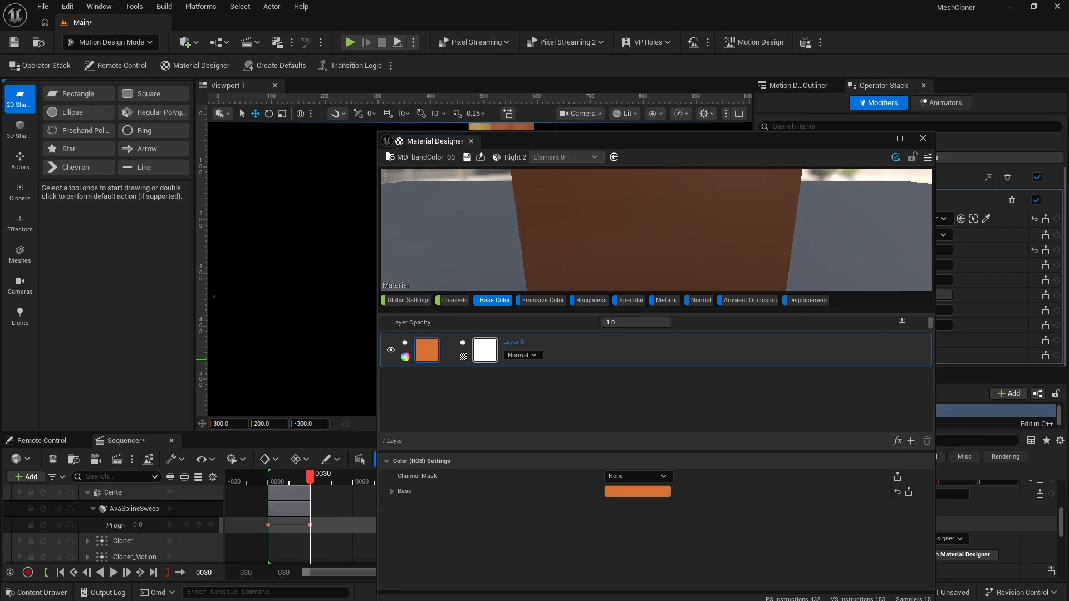
left_click(642, 491)
left_click(862, 482)
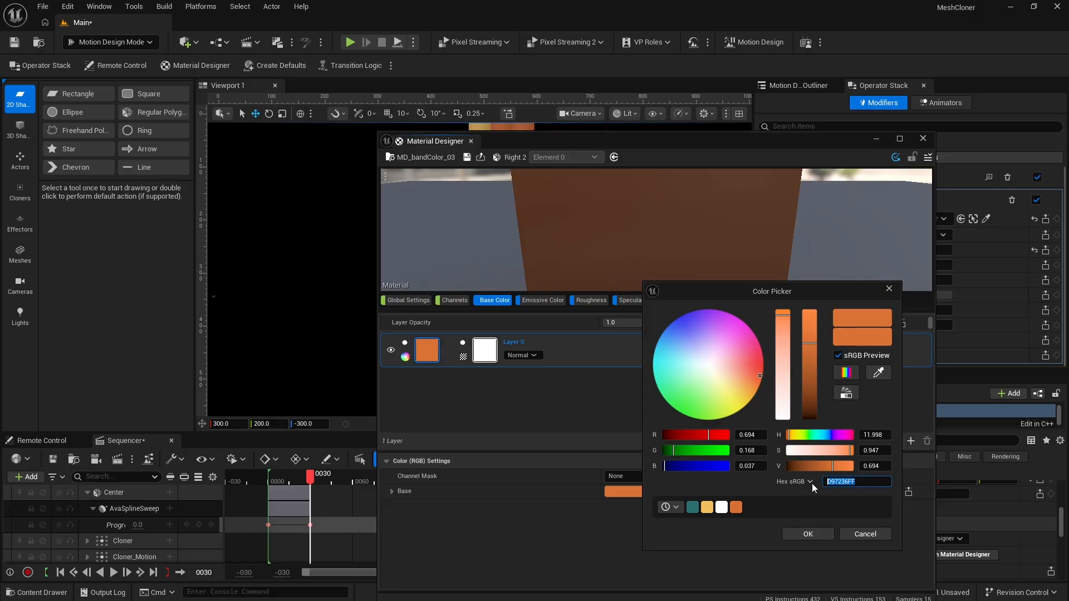
type("8C3730FF")
key("Return")
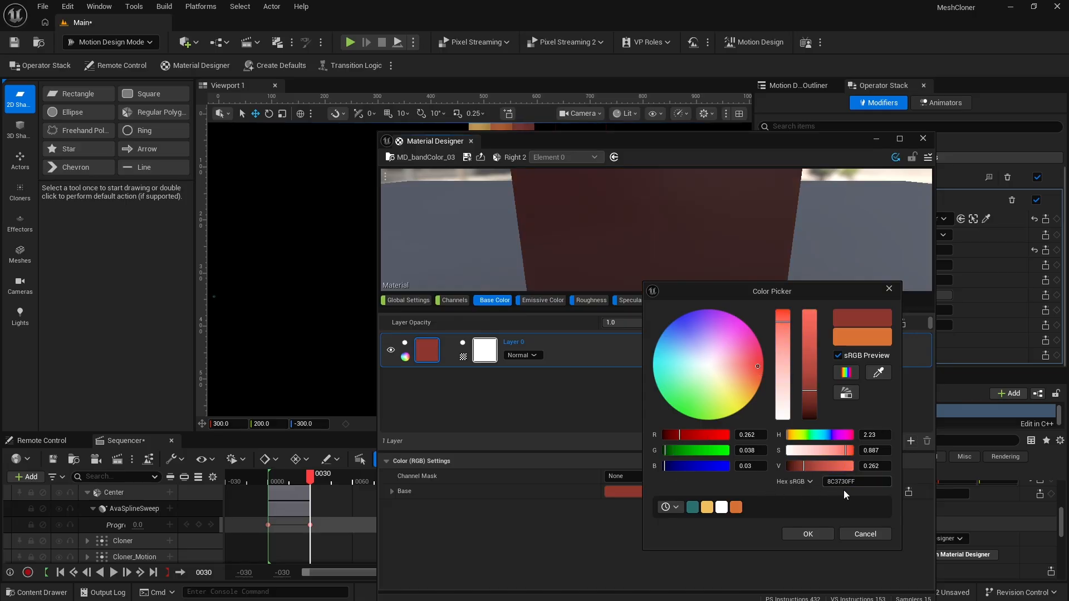
left_click(812, 535)
Save the edited MD_bandColor_03 material in the Materials folder
left_click(465, 159)
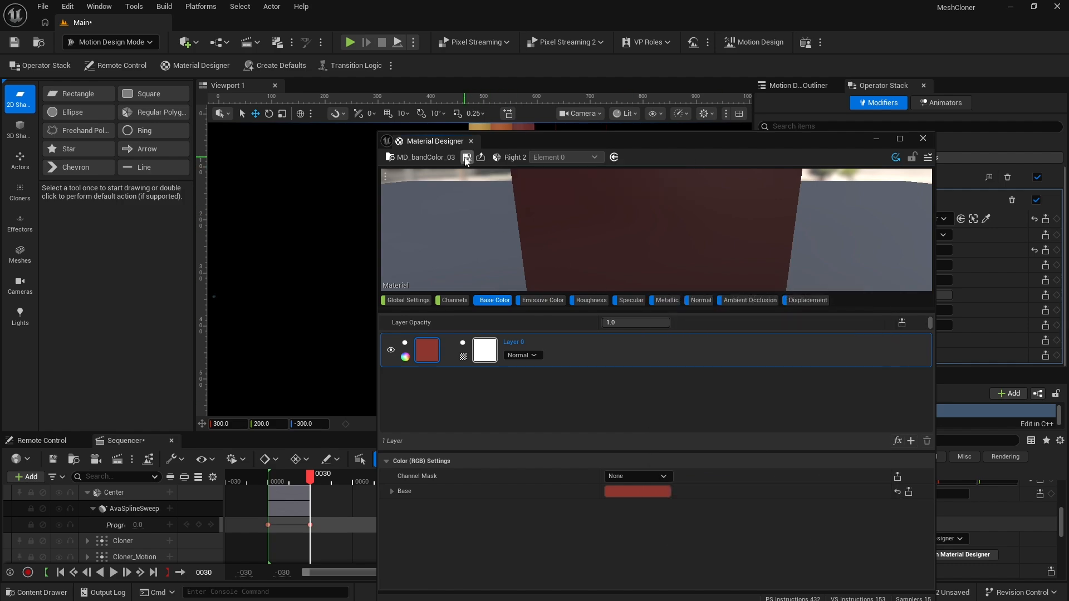
left_click(924, 139)
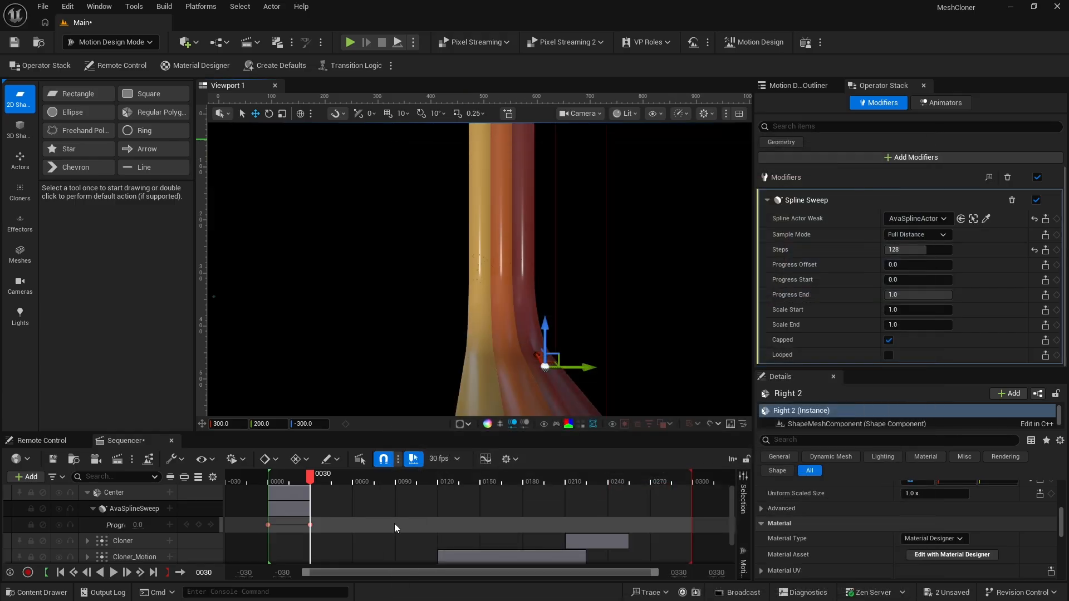
left_click(19, 594)
left_click(293, 453)
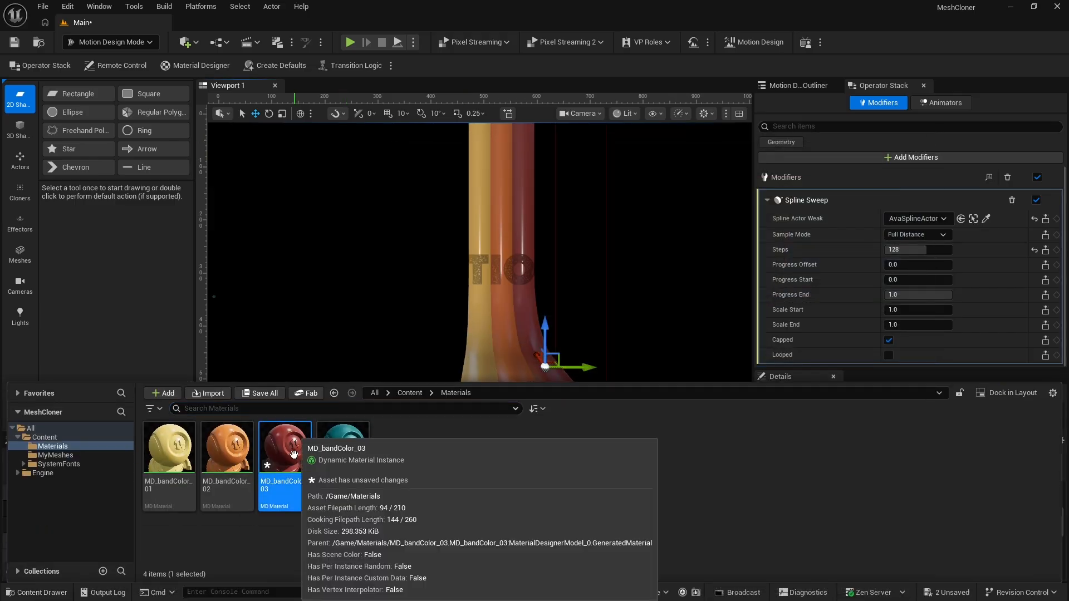
key("ctrl+s")
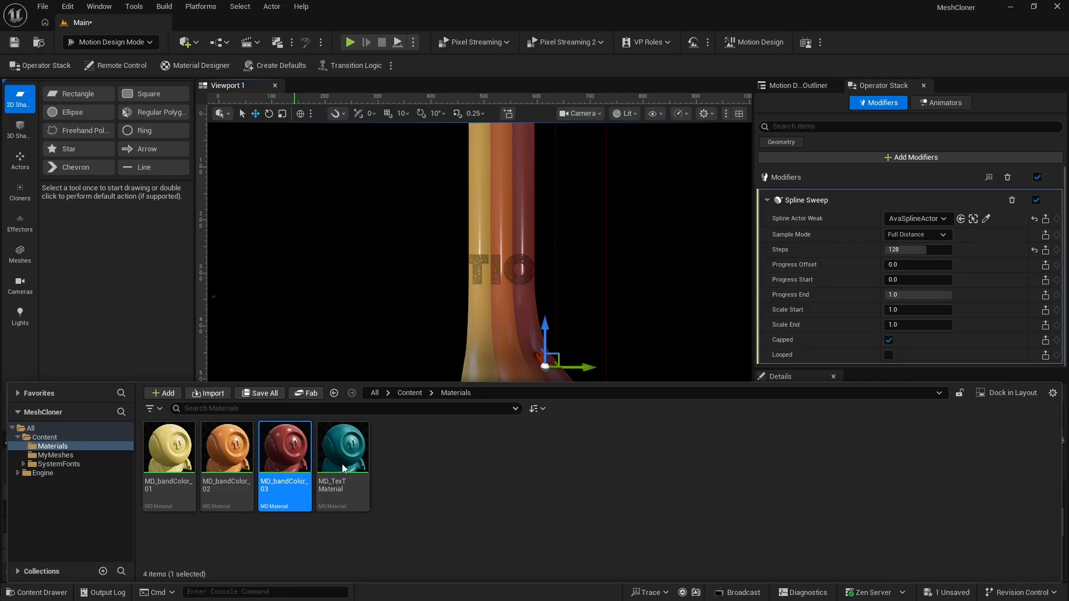
left_click(460, 465)
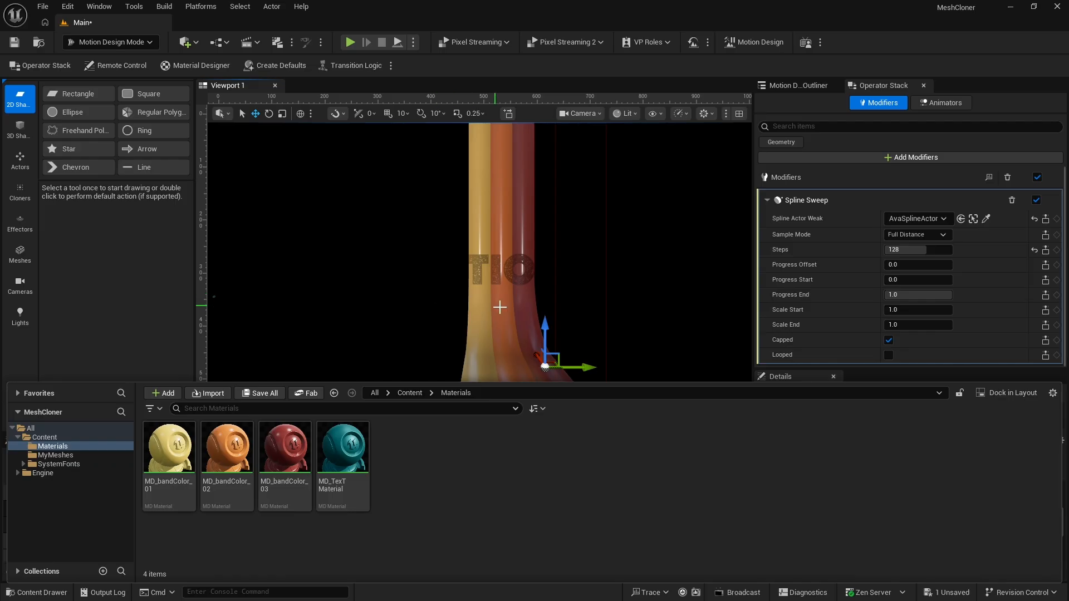
Duplicate the Right_01 ribbon and rename the copy Left_01
left_click(503, 228)
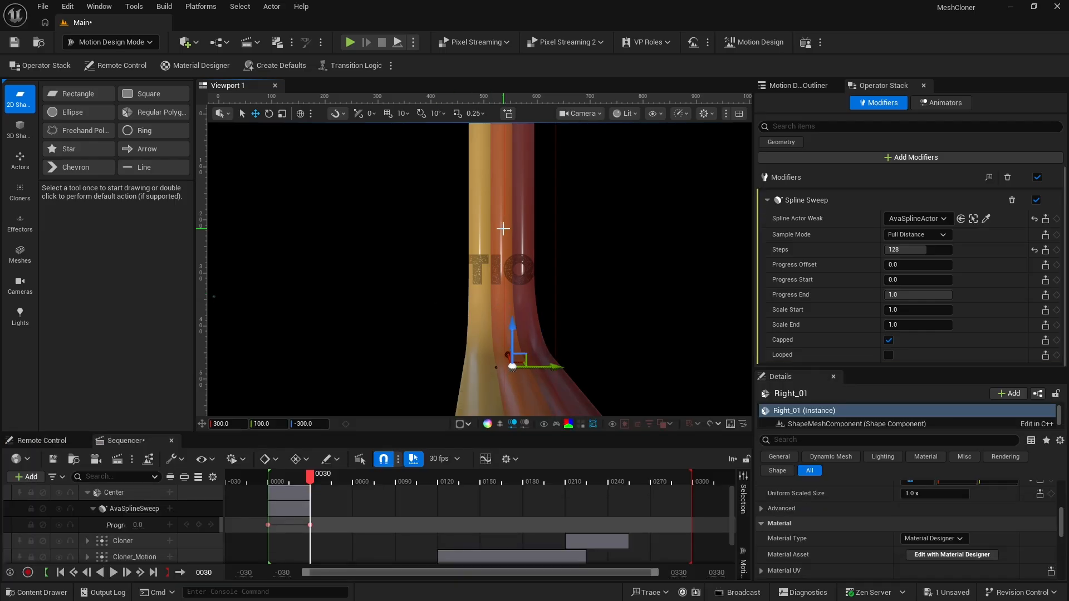
left_click(812, 87)
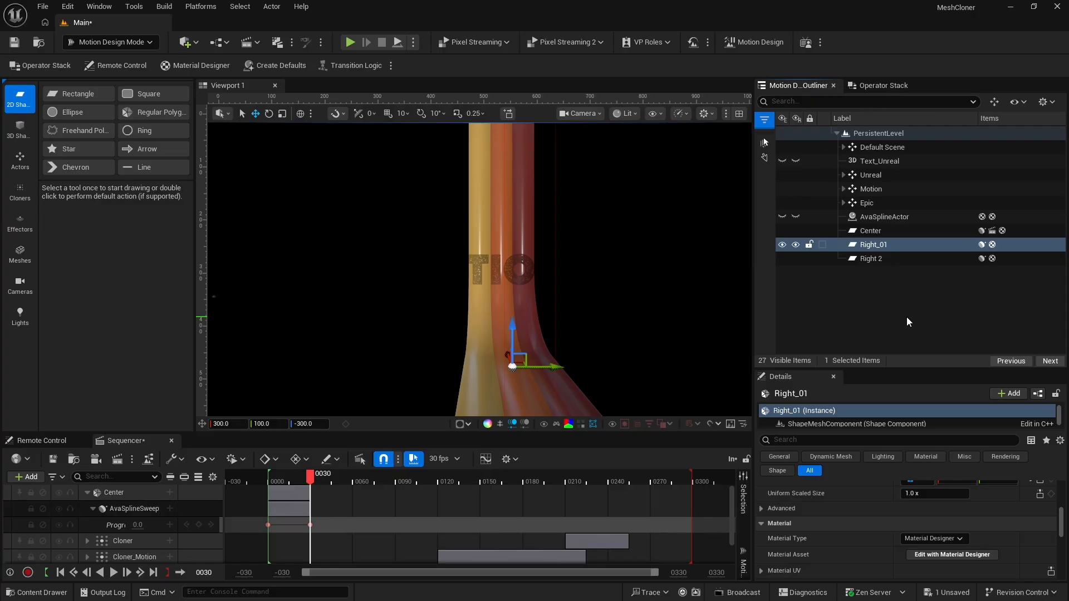
key("ctrl+d")
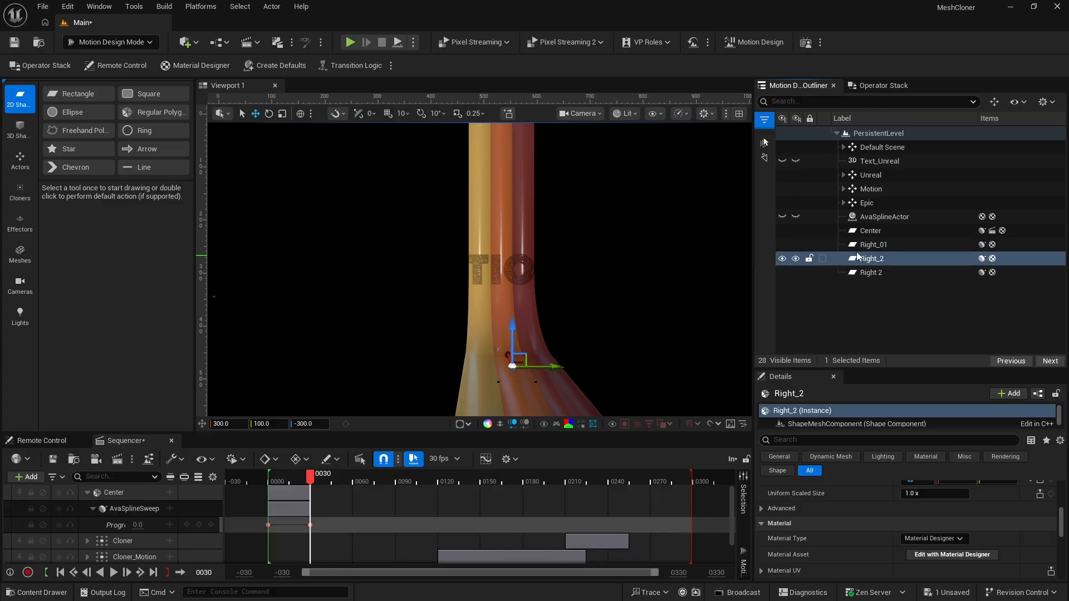
left_click(869, 260)
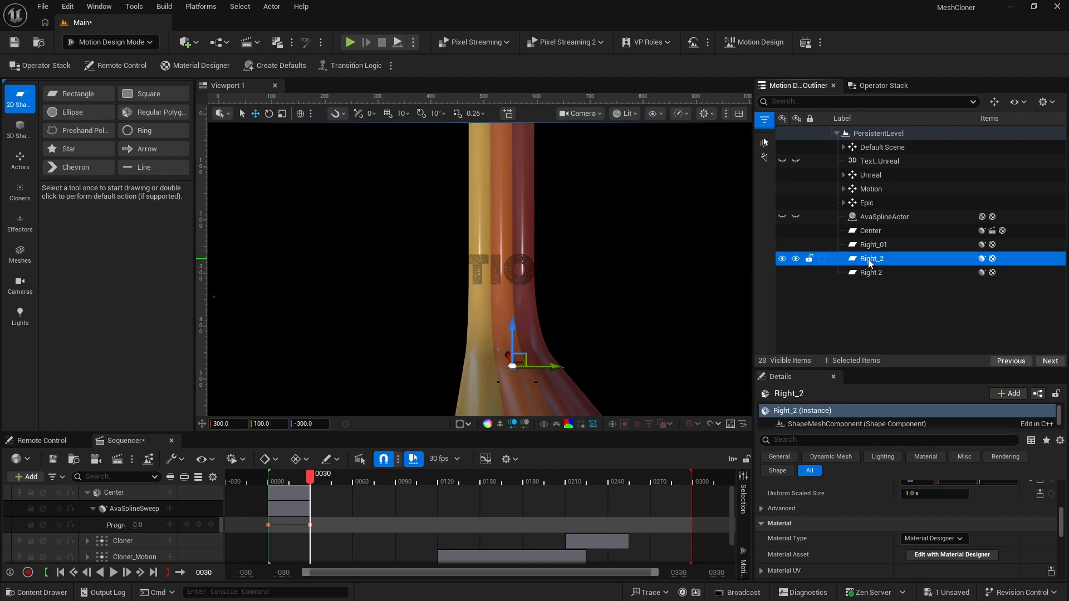
left_click(868, 259)
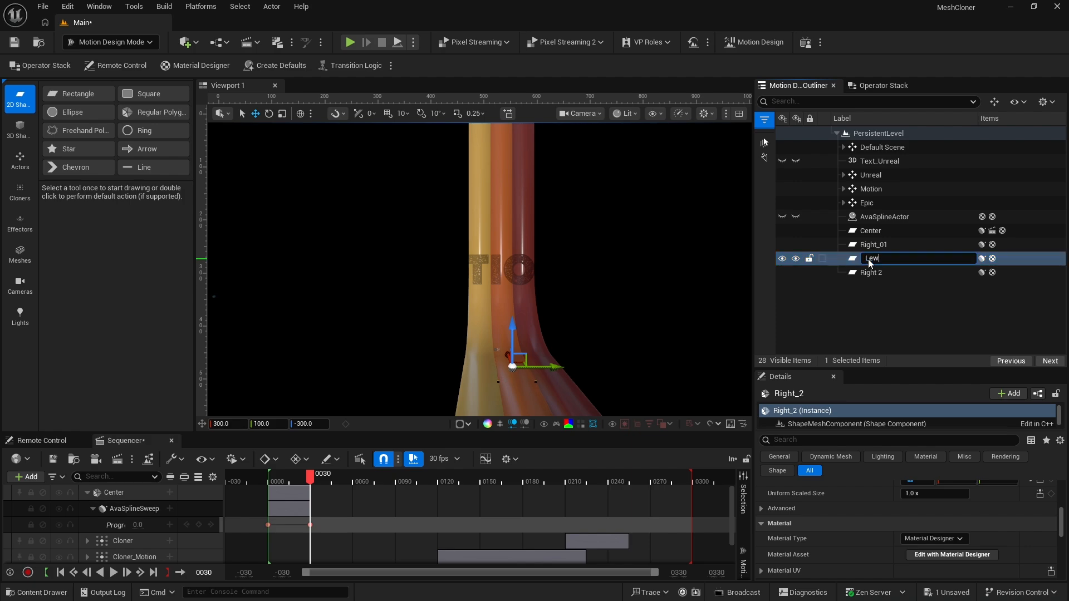
type("Lew")
key("BackSpace")
type("ft_01")
key("Return")
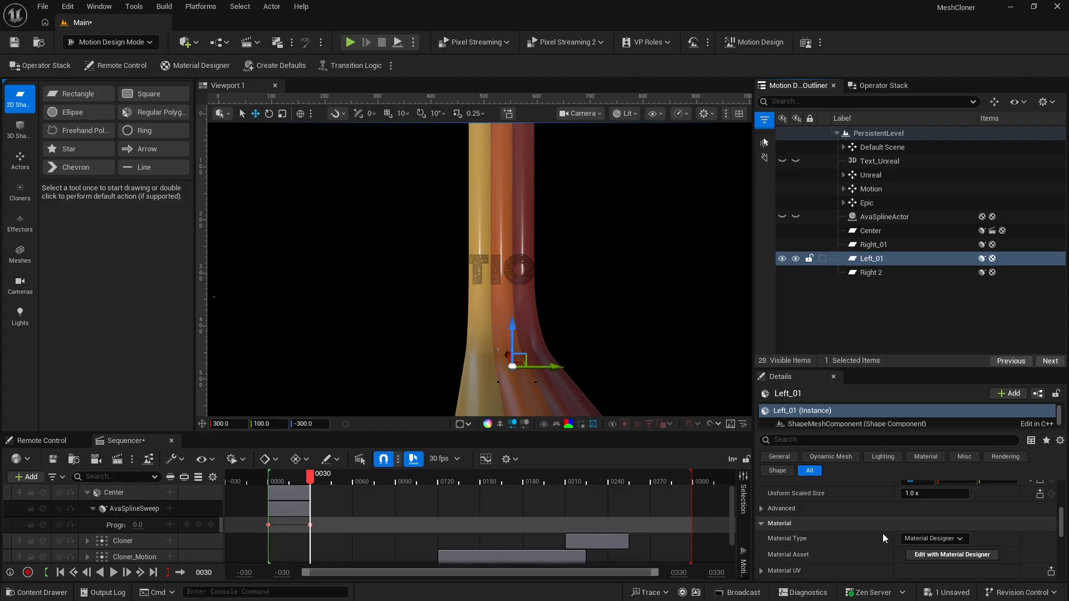
Set the Left_01 ribbon's Y location to -100
scroll(880, 529, "up", 5)
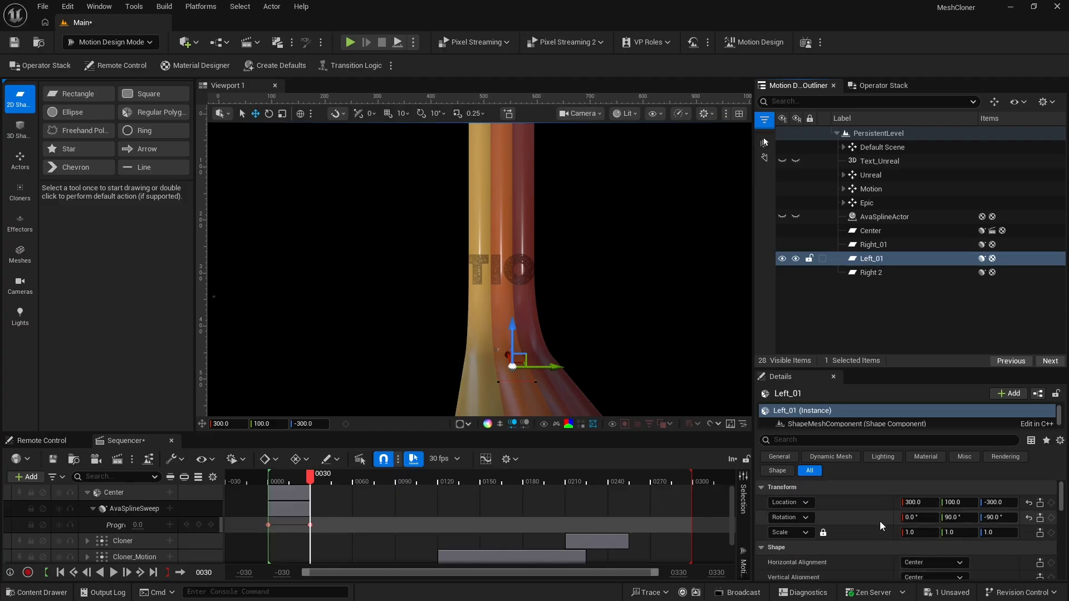
left_click(963, 504)
type("-100")
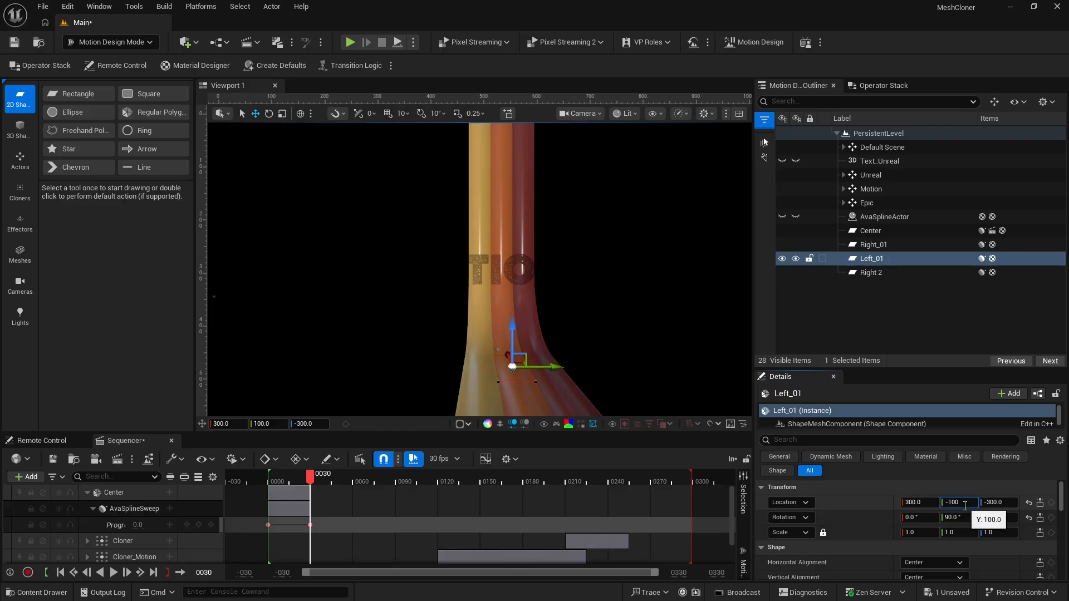
key("Return")
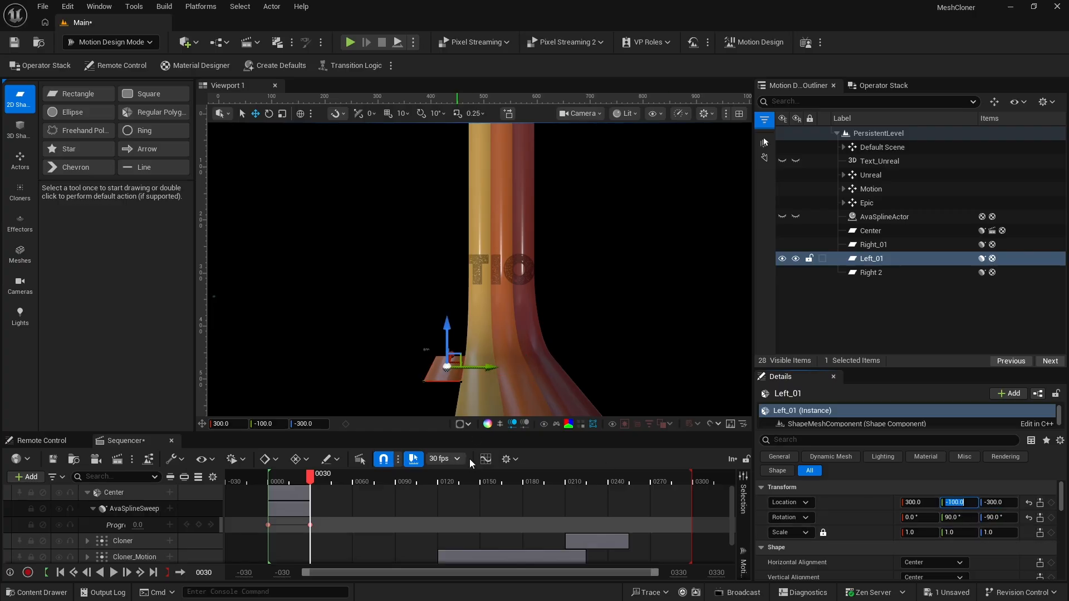
left_click(452, 377)
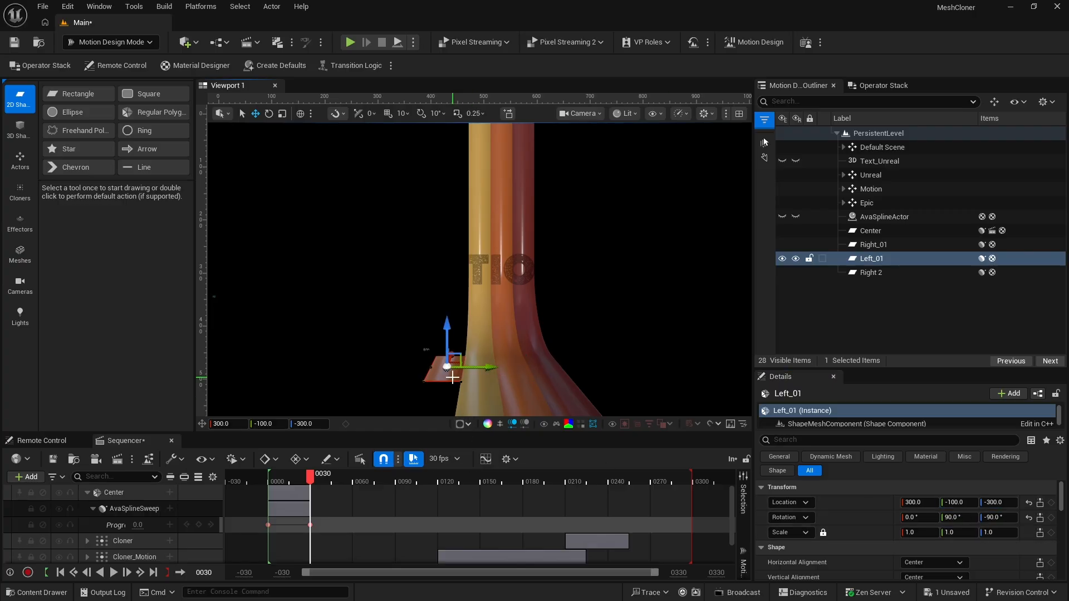
Replace the modifier on the Left_01 ribbon with a new Spline Sweep along AvaSplineActor using 128 steps
left_click(876, 87)
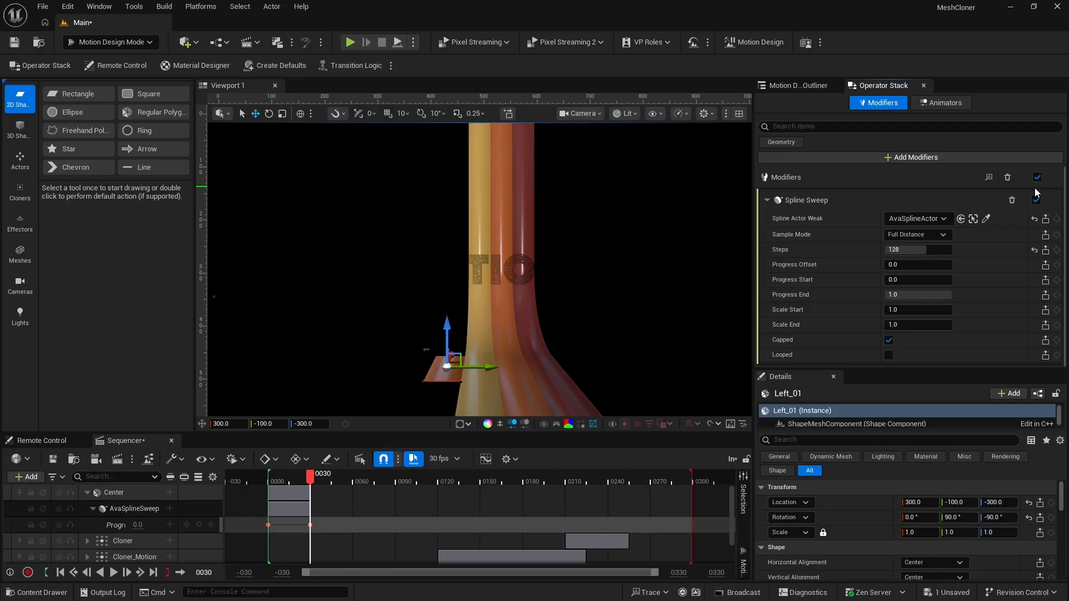
left_click(1006, 178)
left_click(904, 141)
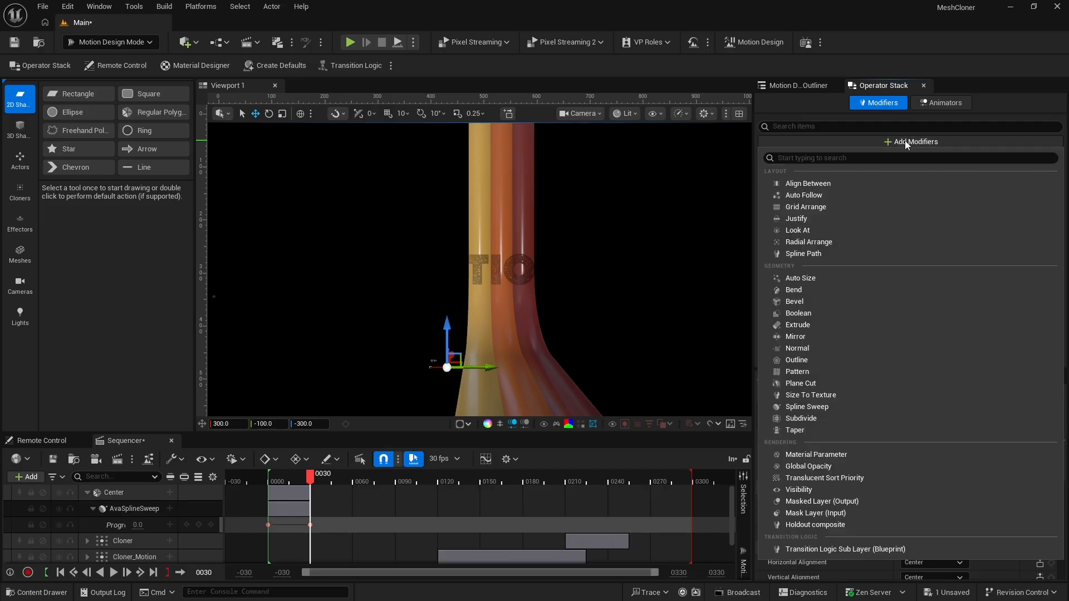
left_click(825, 406)
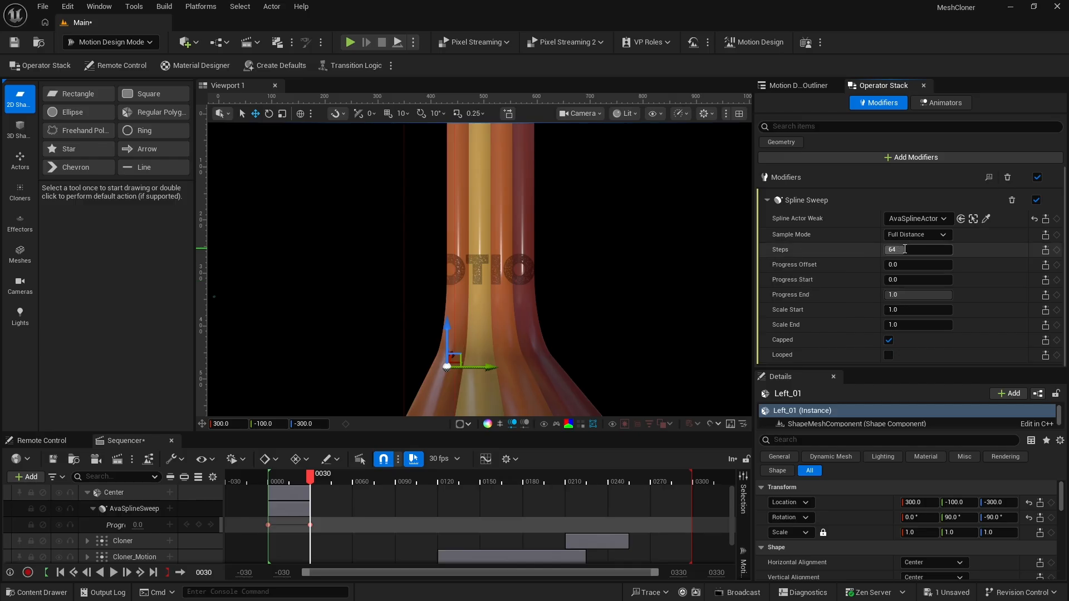
left_click(905, 249)
type("128")
key("Return")
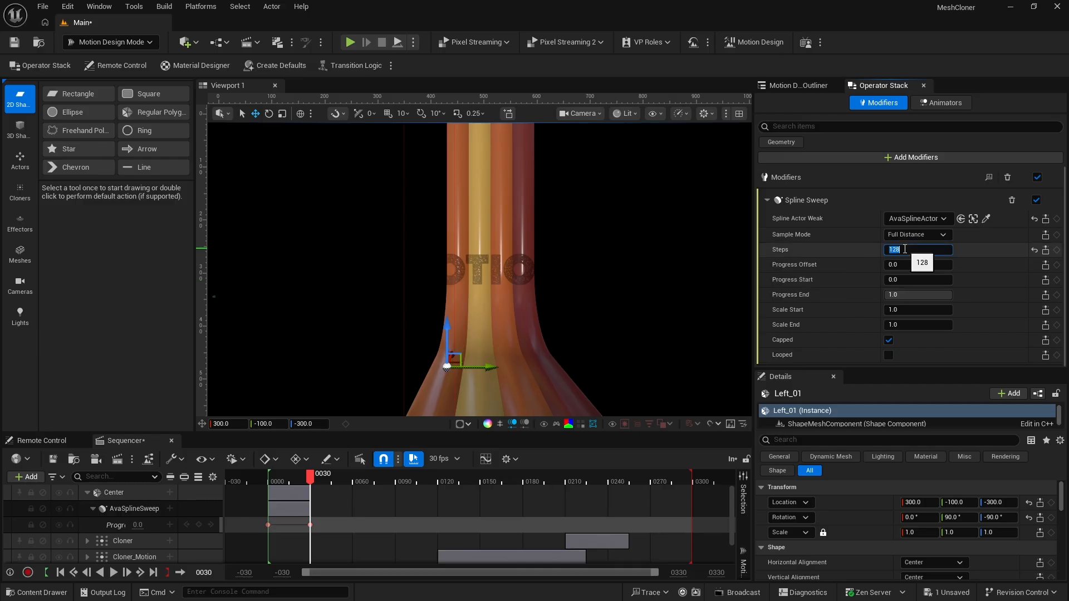
Duplicate the Right 2 ribbon and rename the copy Left 2
left_click(809, 88)
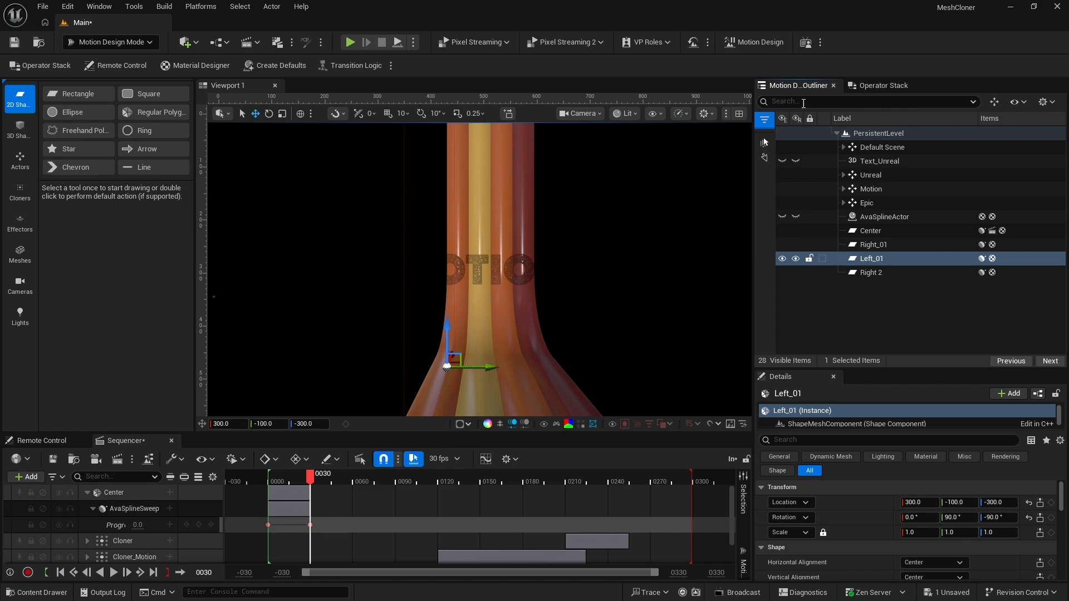
left_click(870, 273)
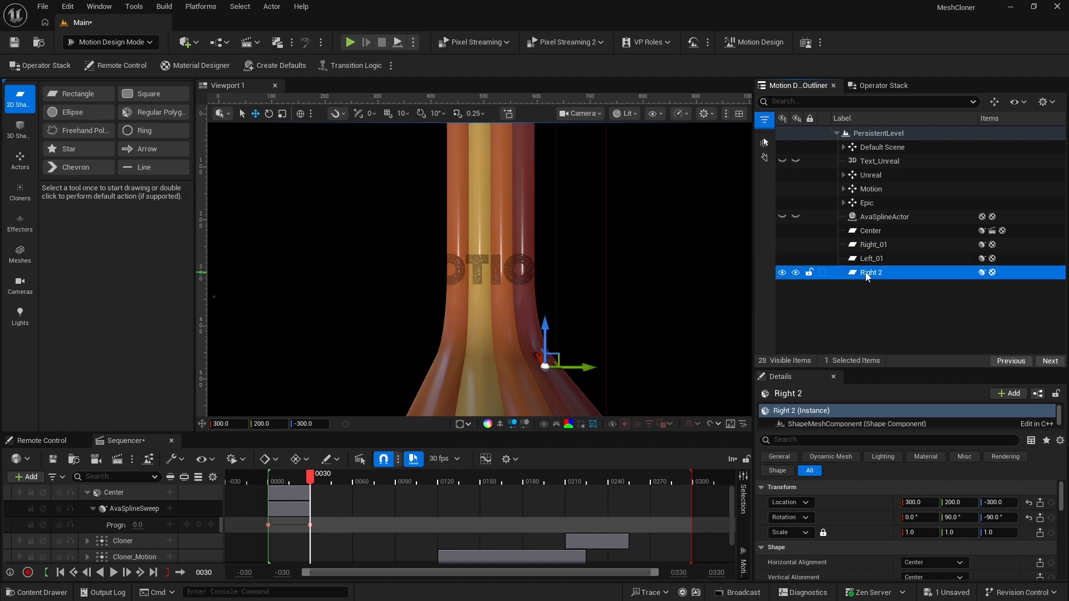
key("ctrl+d")
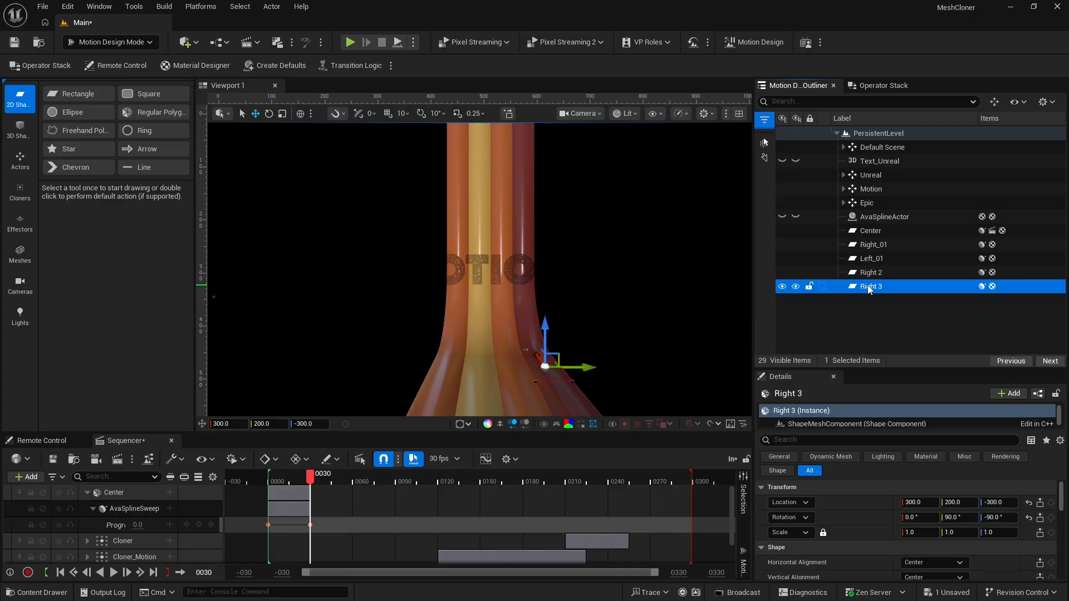
key("F2")
type("Lef")
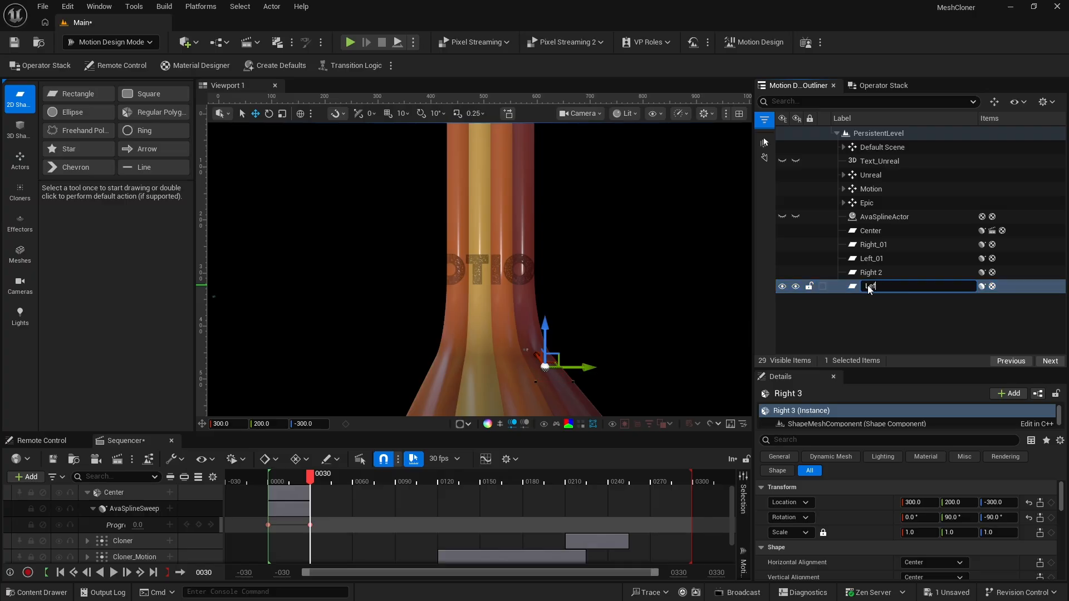
type("t 2")
key("Return")
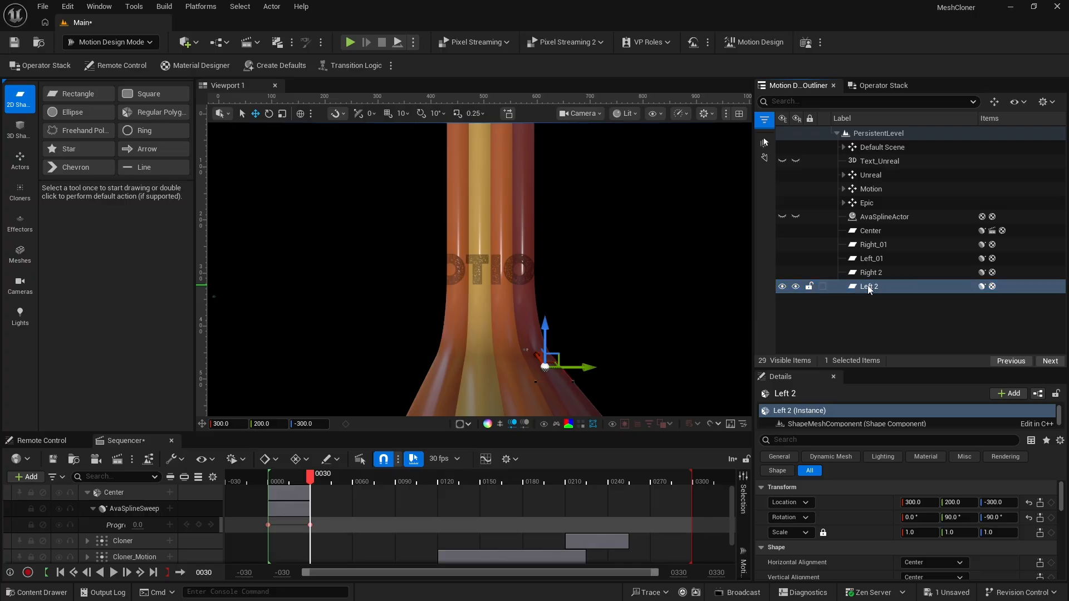
Set the Left 2 ribbon's Y location to -200
left_click(961, 502)
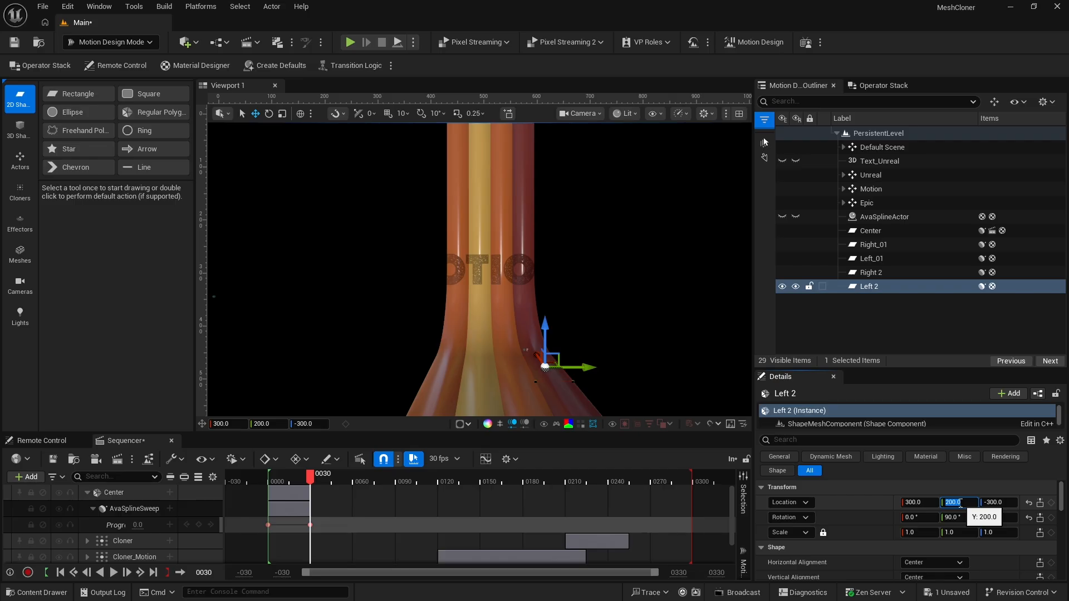
type("-2")
key("Return")
Replace the modifier on the Left 2 ribbon with a new Spline Sweep along AvaSplineActor using 128 steps
left_click(880, 85)
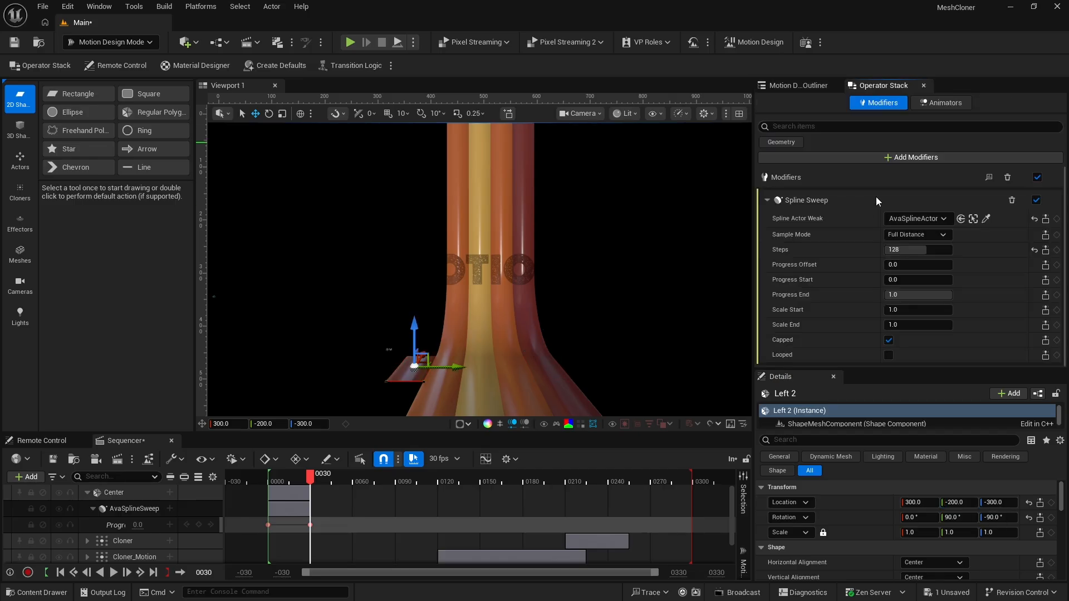
left_click(1007, 177)
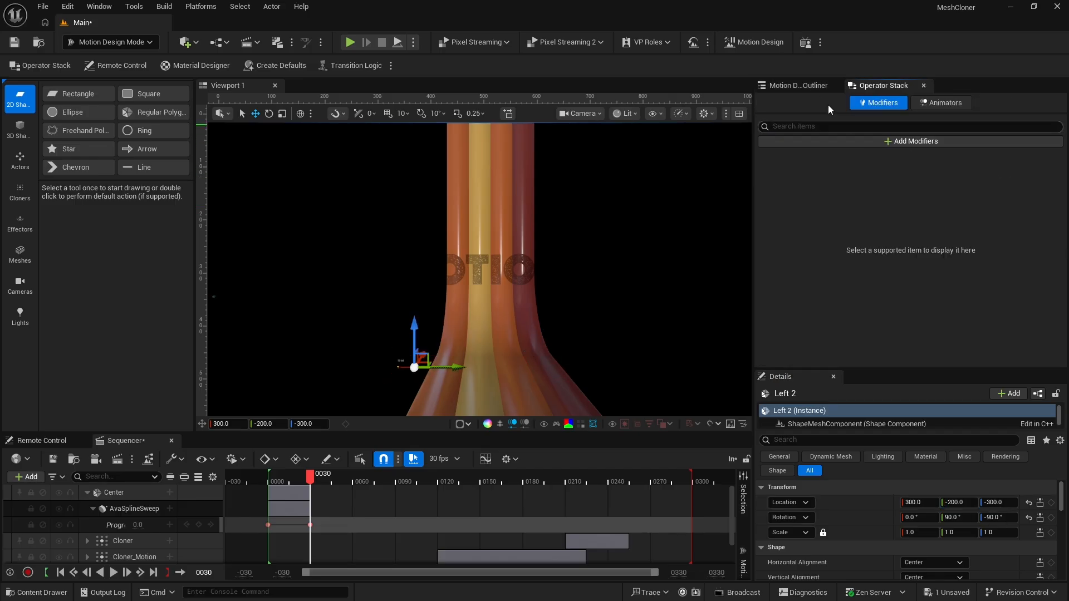
left_click(880, 142)
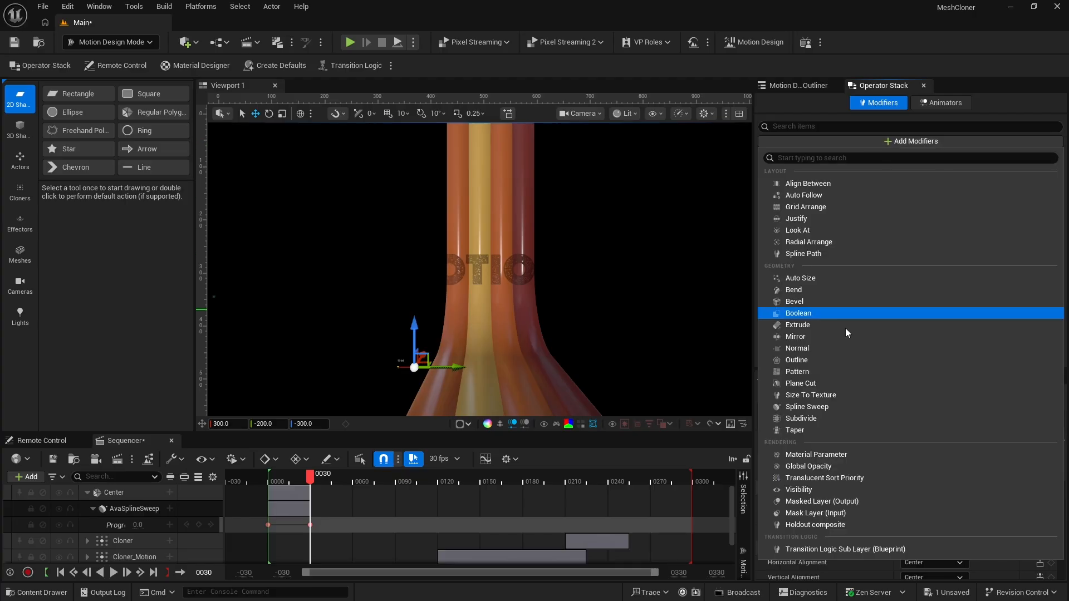
left_click(826, 406)
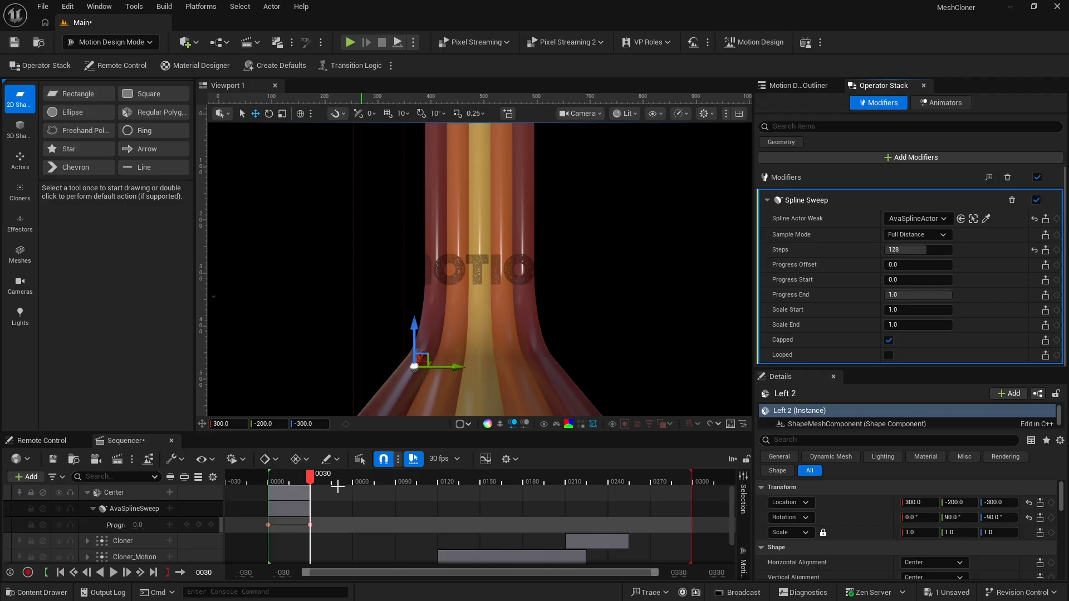
Keyframe the Right_01 ribbon's Spline Sweep Progress Start at 1.0 on frame 0
left_click(87, 493)
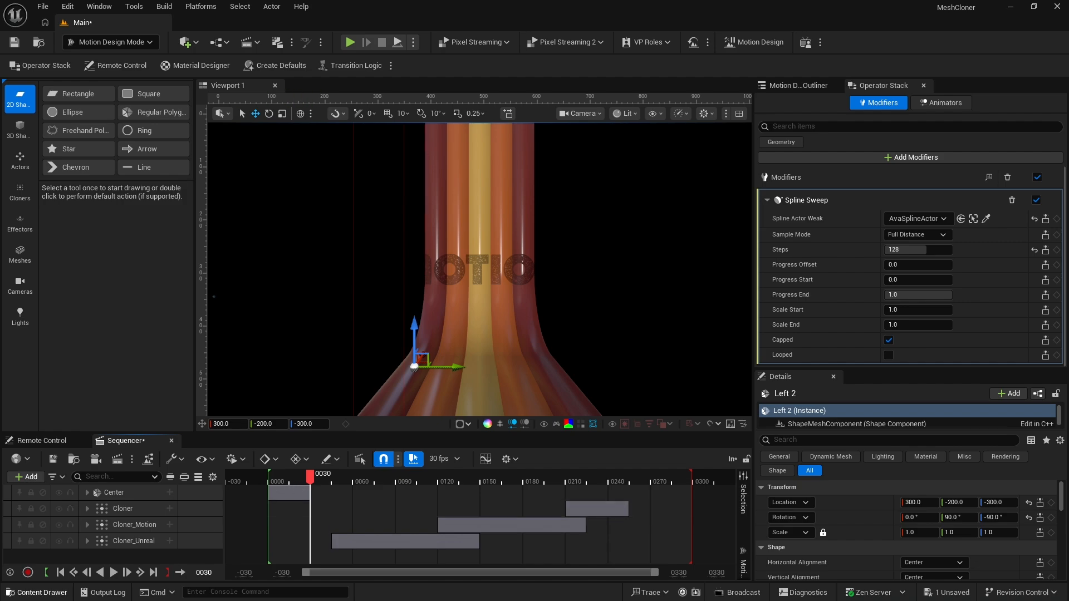
left_click(61, 573)
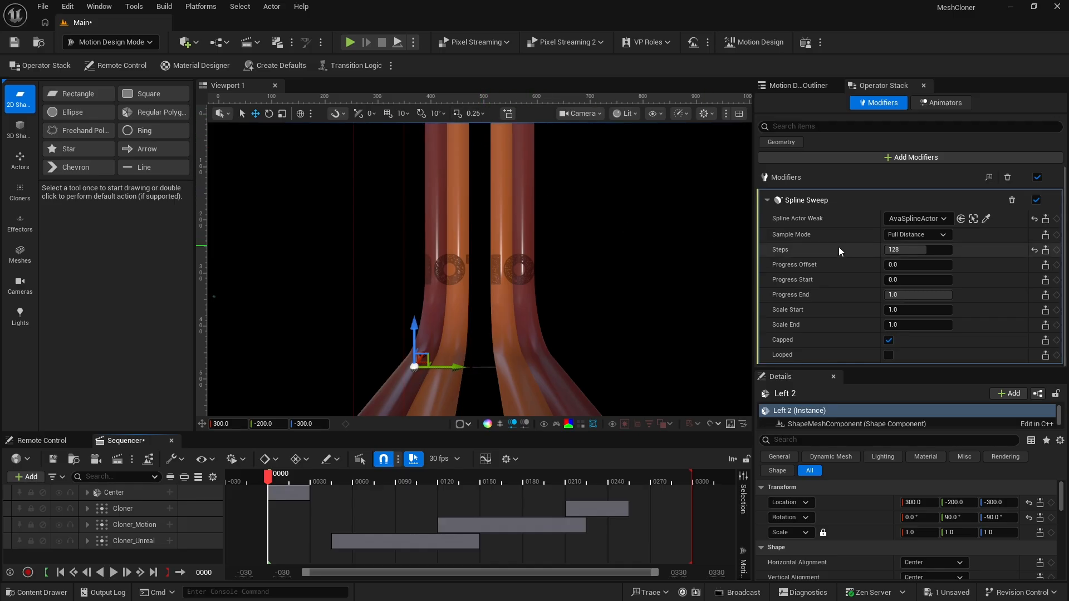
left_click(798, 86)
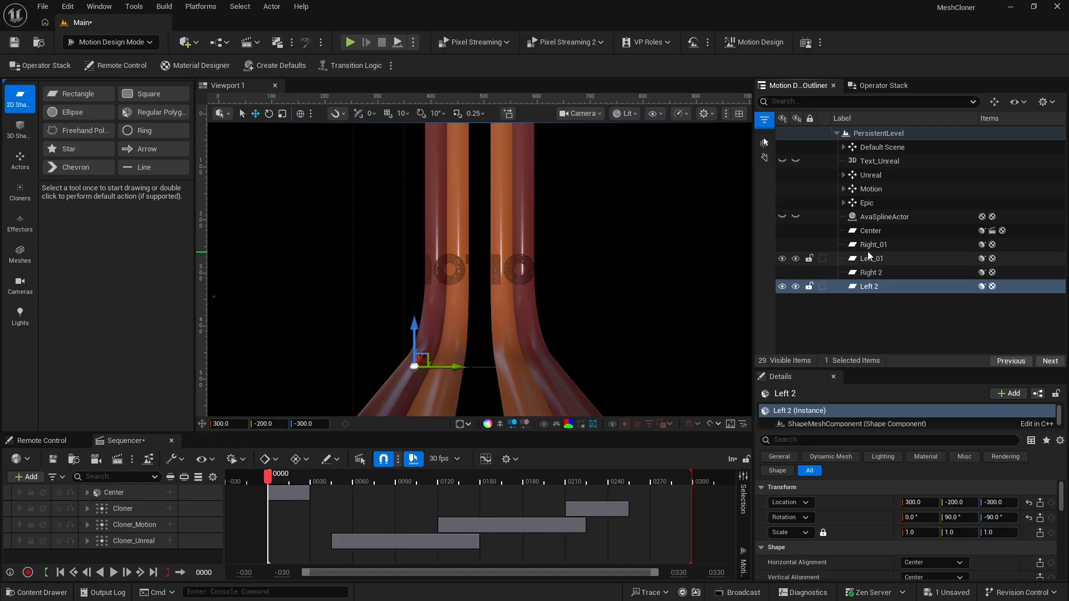
left_click(867, 245)
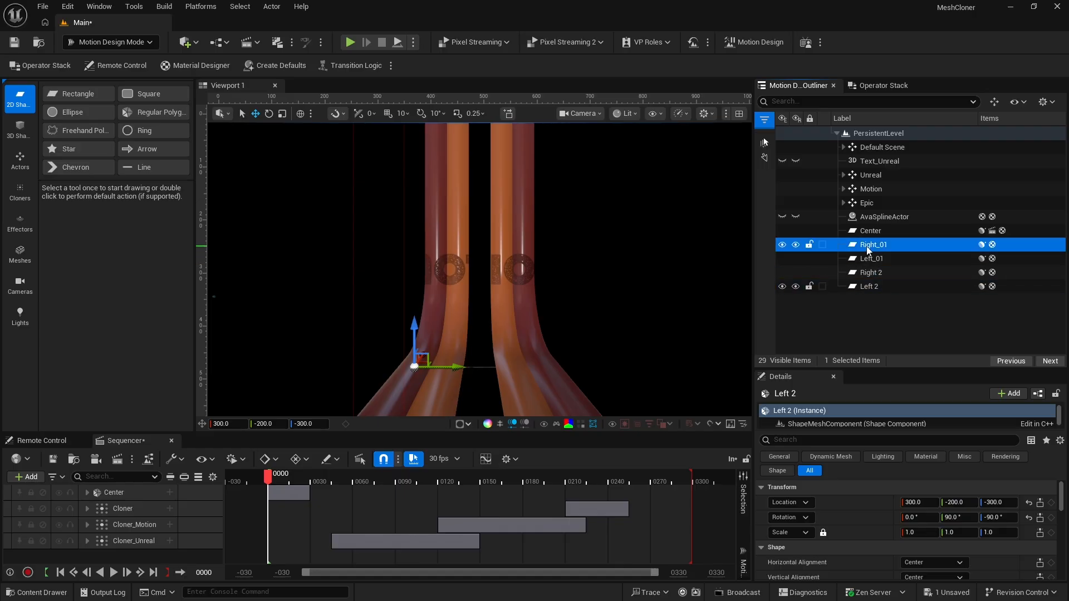
left_click(878, 86)
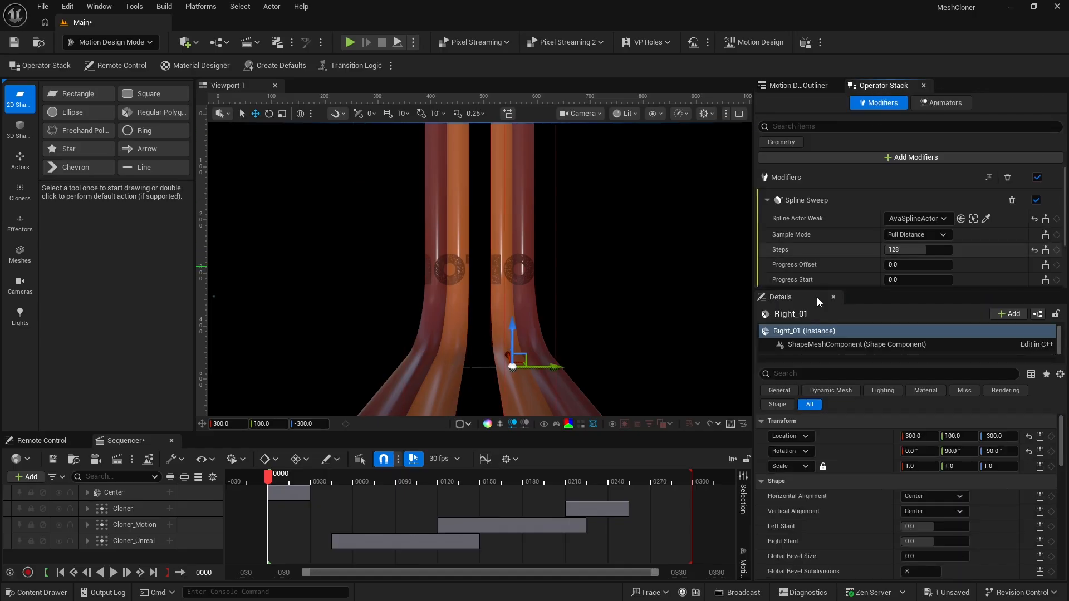
left_click_drag(804, 290, 805, 394)
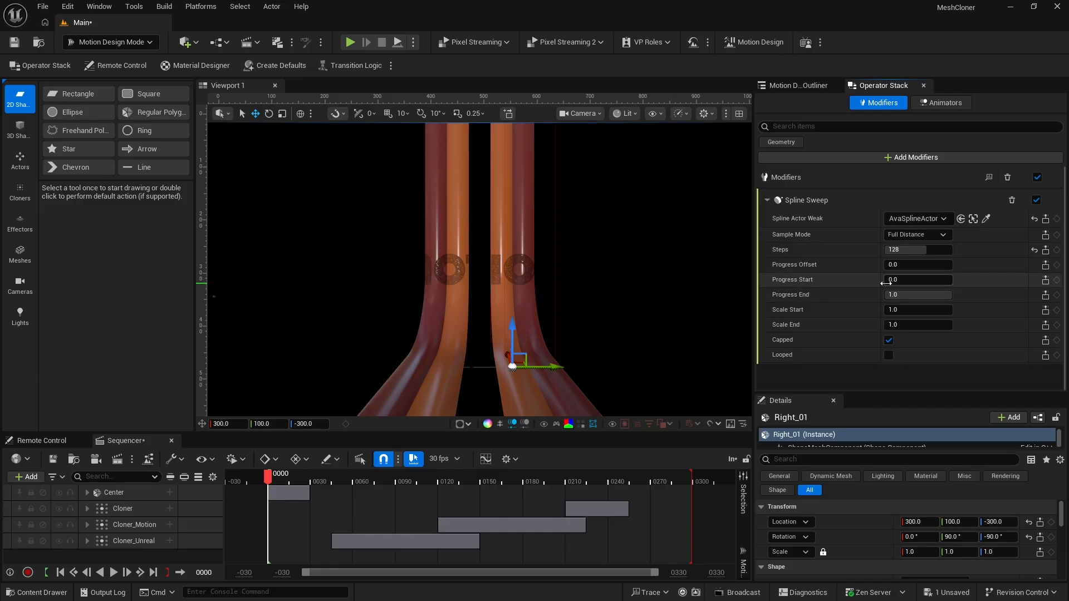
left_click_drag(885, 283, 974, 281)
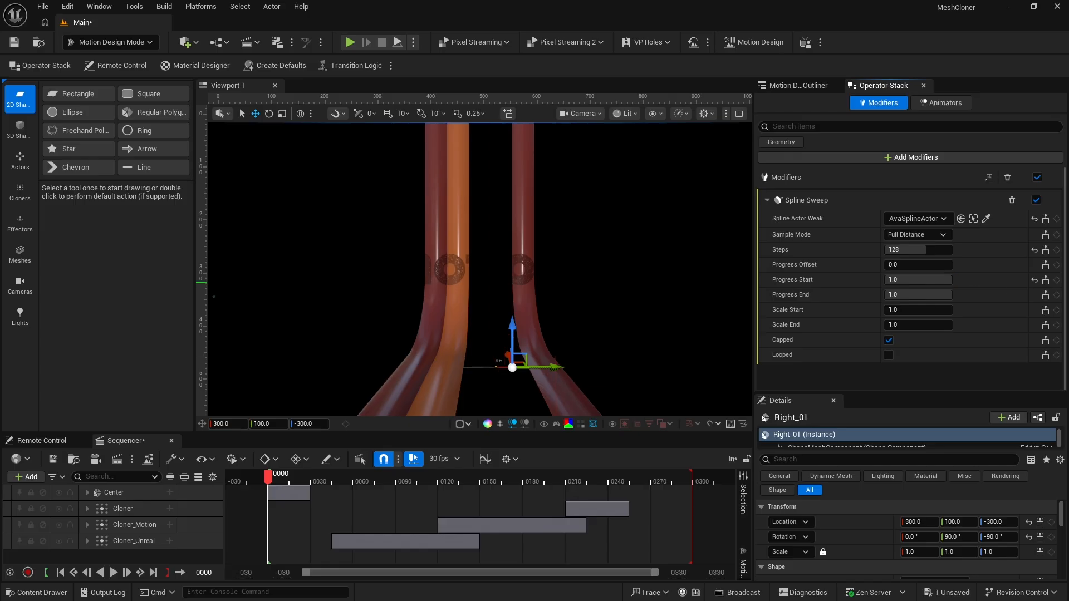
left_click(1056, 280)
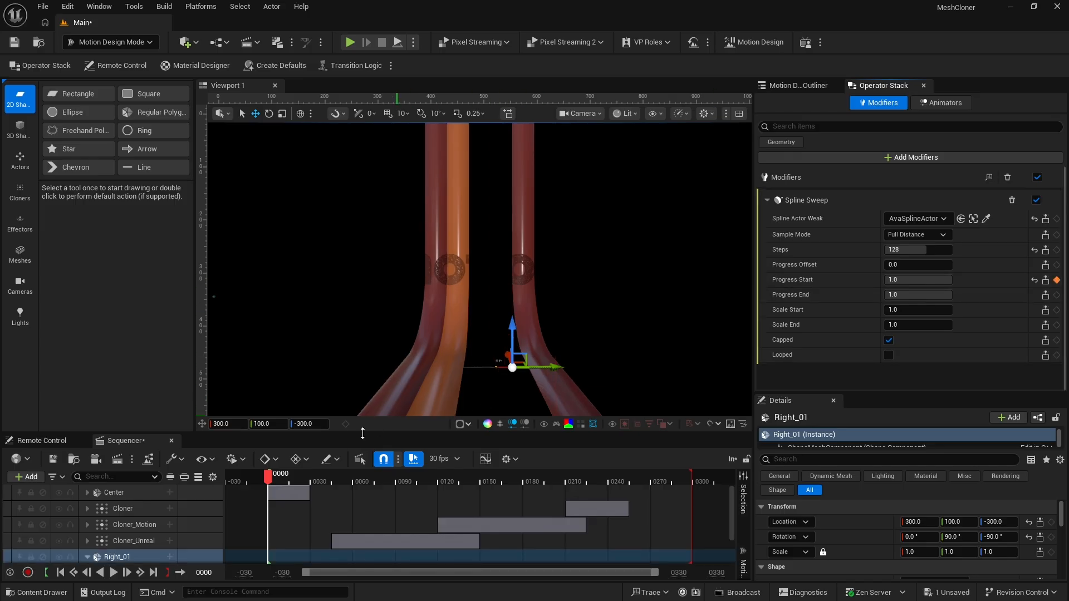
Keyframe Right_01's Progress Start at 0.0 on frame 29 and collapse its Sequencer track
left_click(311, 477)
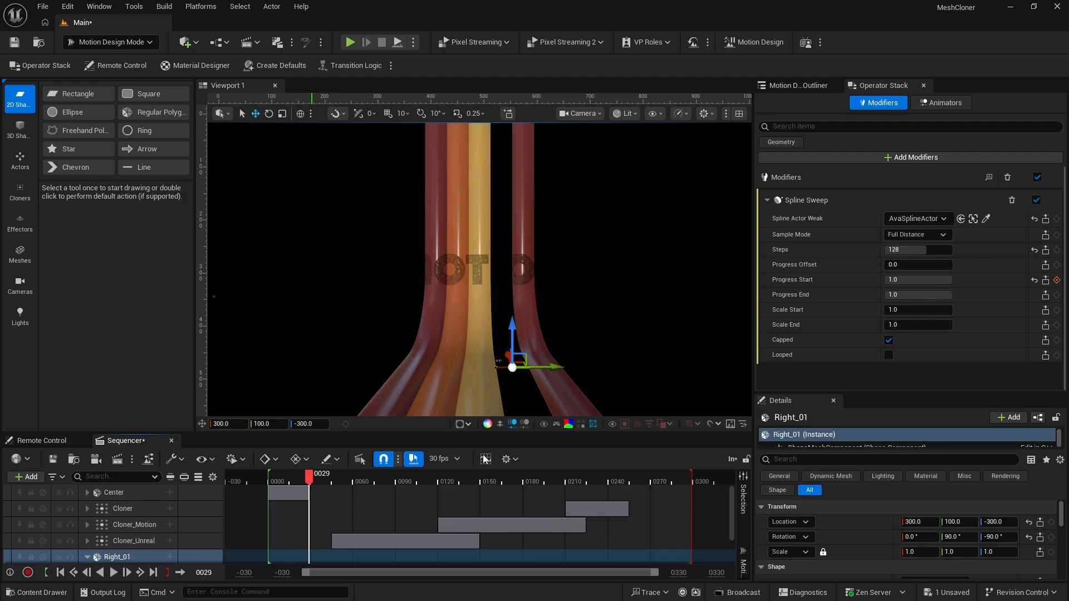
left_click_drag(947, 280, 885, 280)
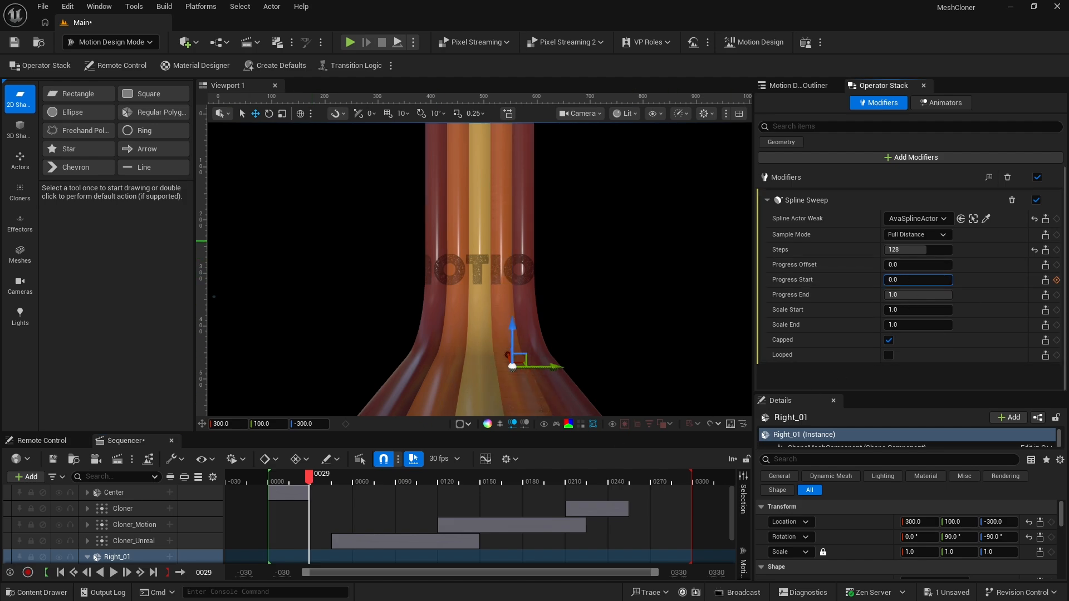
left_click(1056, 280)
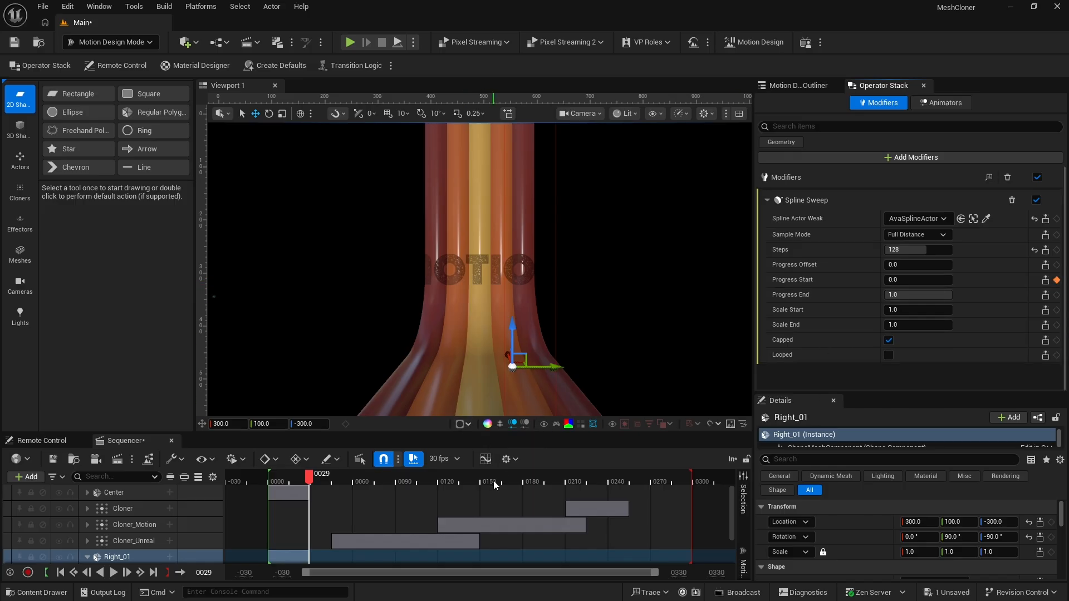
double_click(95, 559)
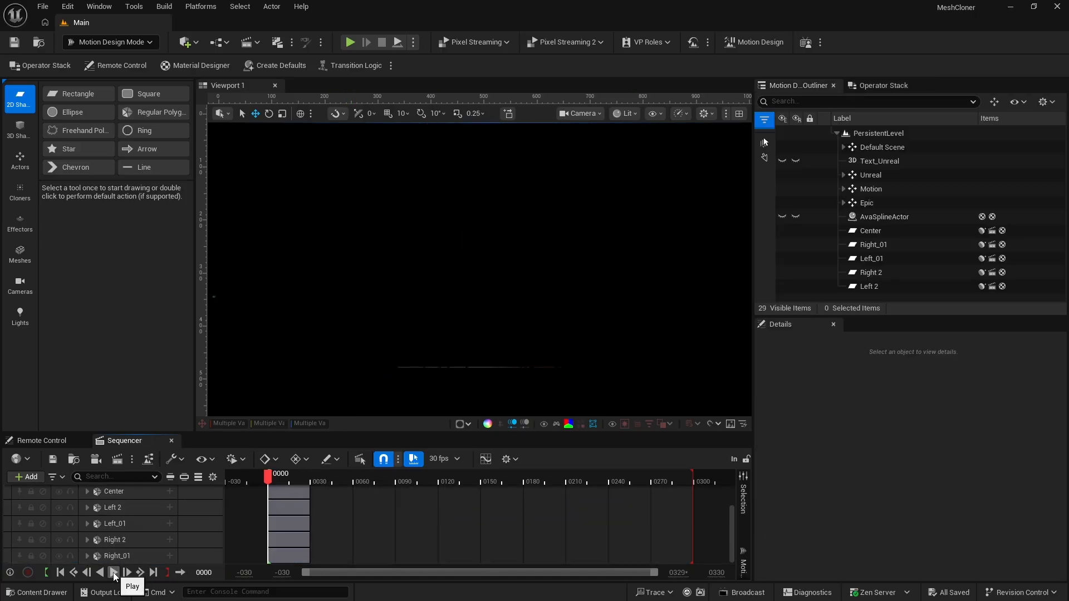
Play the sequence from frame 0 to preview the five ribbons' sweep animation
left_click(113, 573)
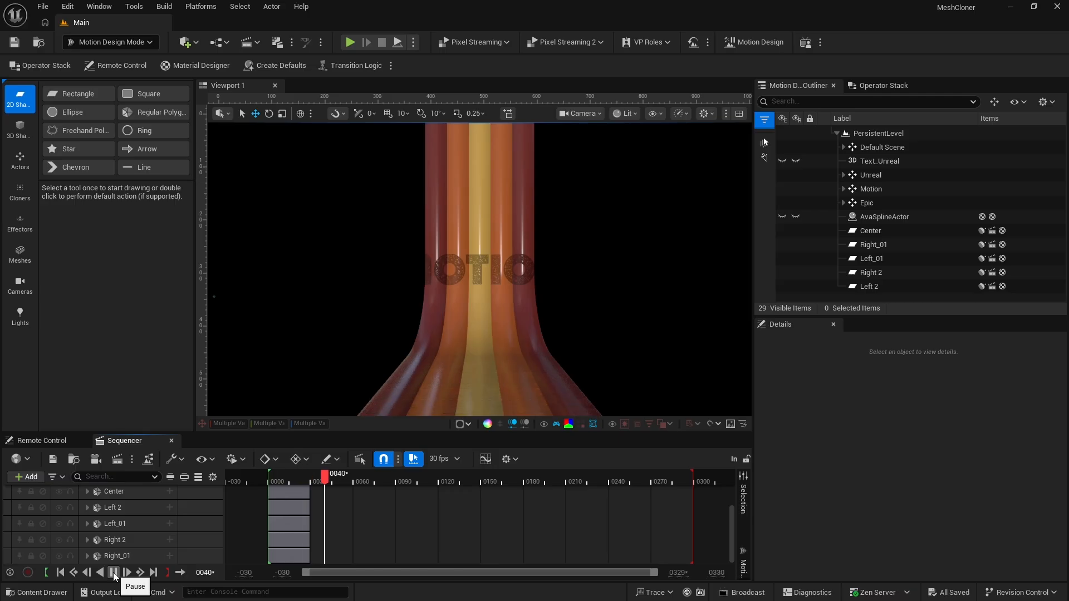
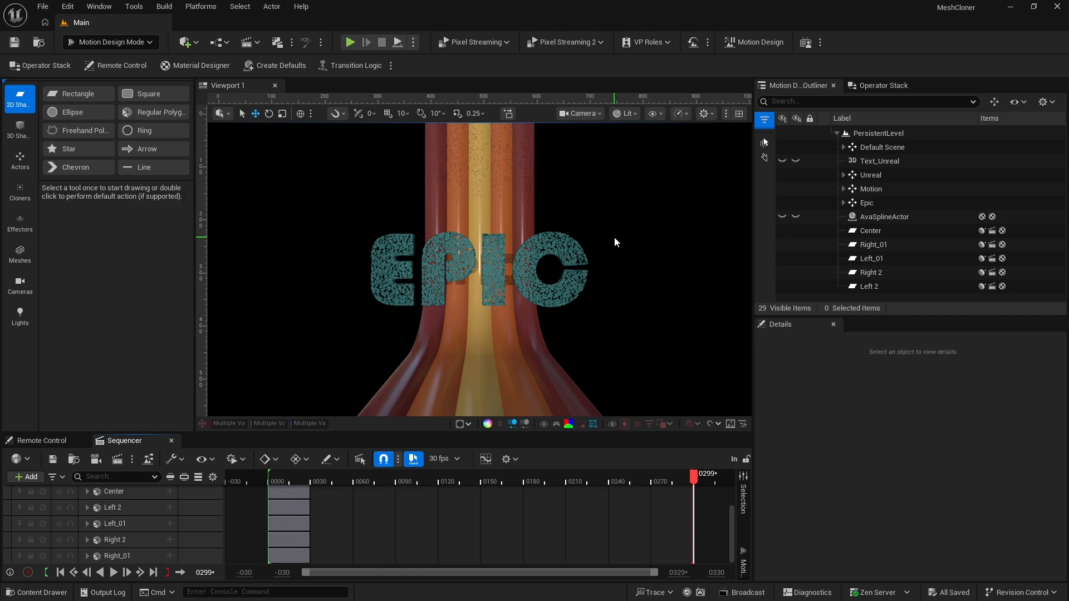
Add a Rectangle shape to the scene and move it behind the ribbons to X location 710
double_click(74, 93)
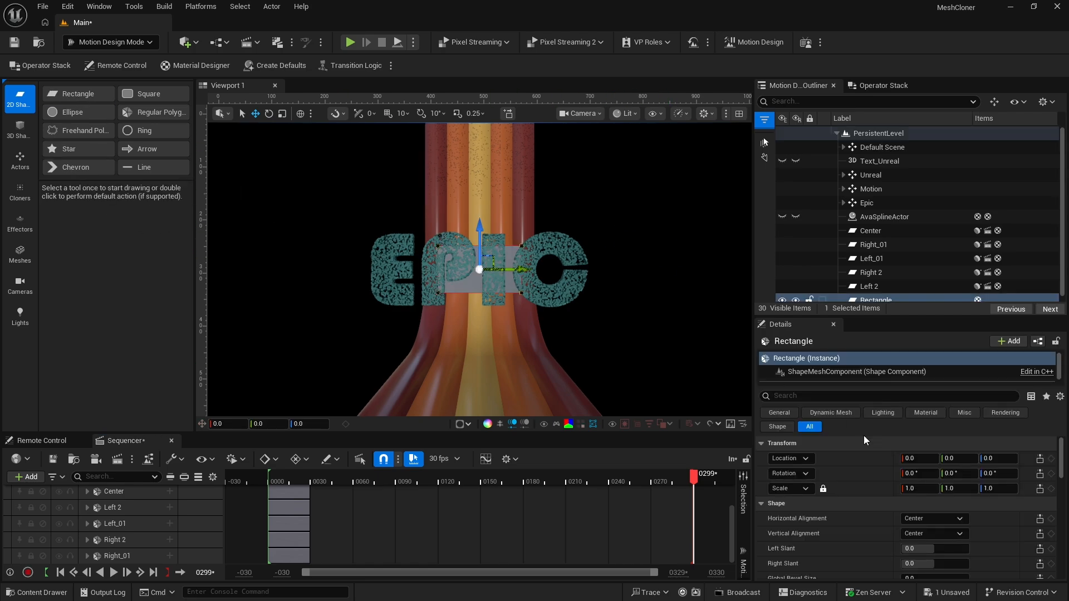
left_click(919, 458)
type("165")
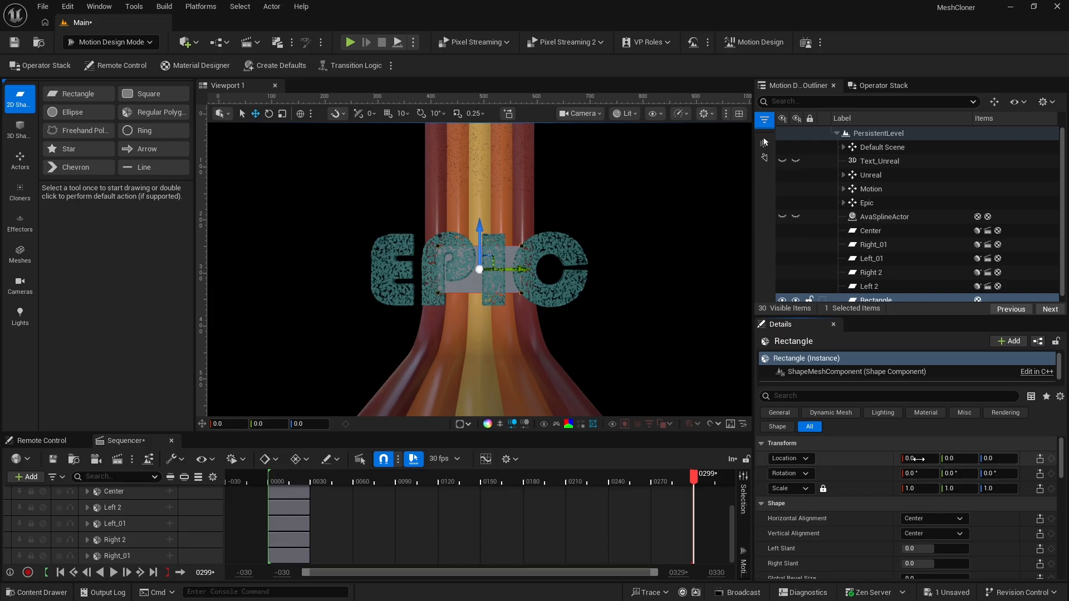
key("Return")
left_click_drag(919, 458, 997, 458)
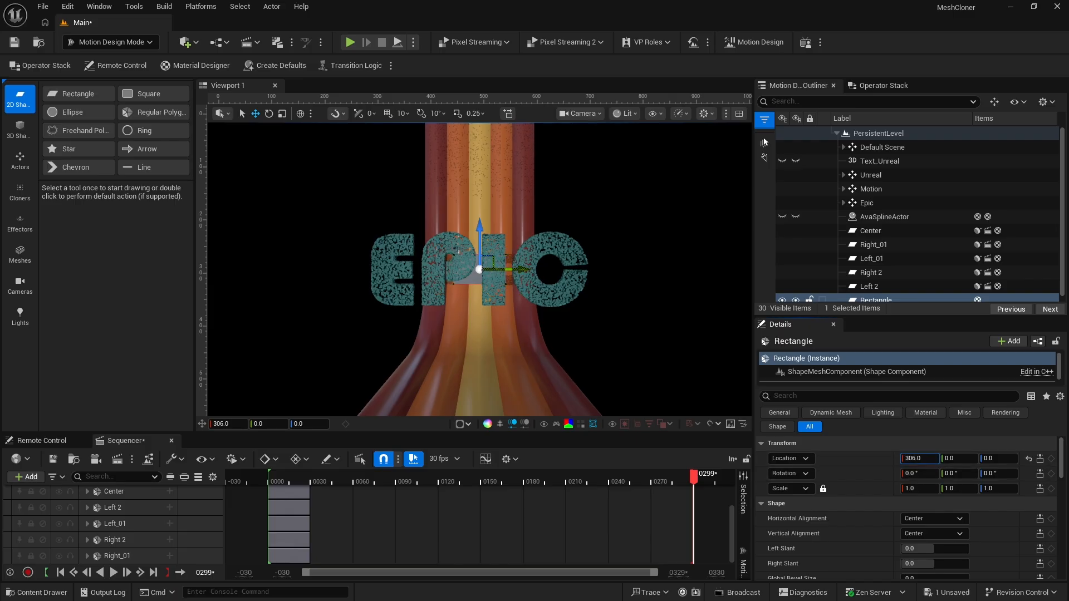
mouse_move(919, 458)
left_mouse_down()
mouse_move(958, 458)
mouse_move(922, 458)
left_mouse_up()
Set the background rectangle's mesh size to 3000 by 2000 so it fills the camera view
scroll(849, 540, "down", 5)
scroll(850, 542, "down", 3)
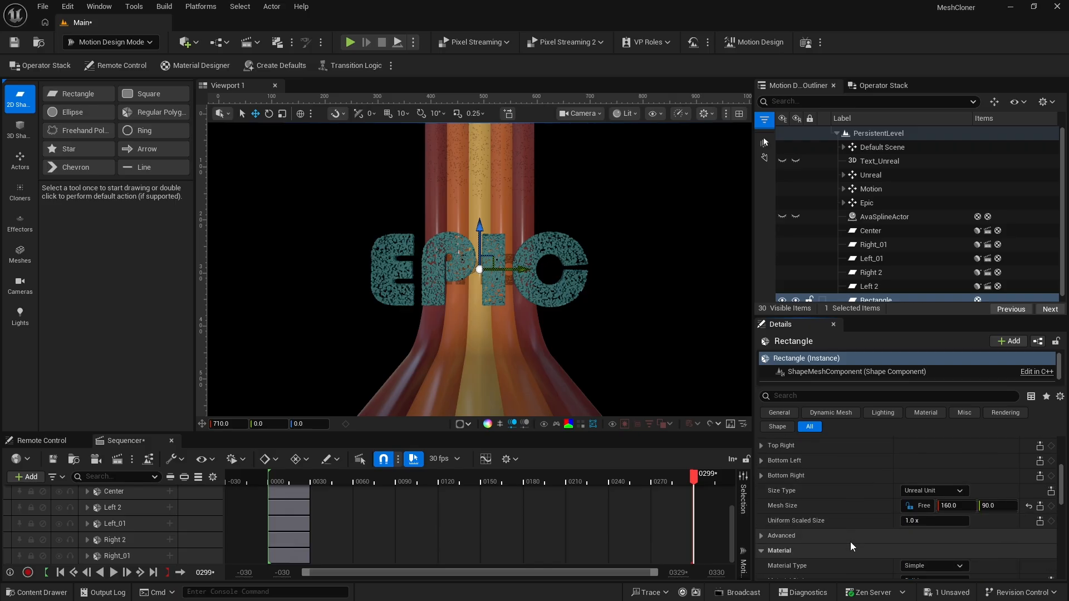
left_click(956, 506)
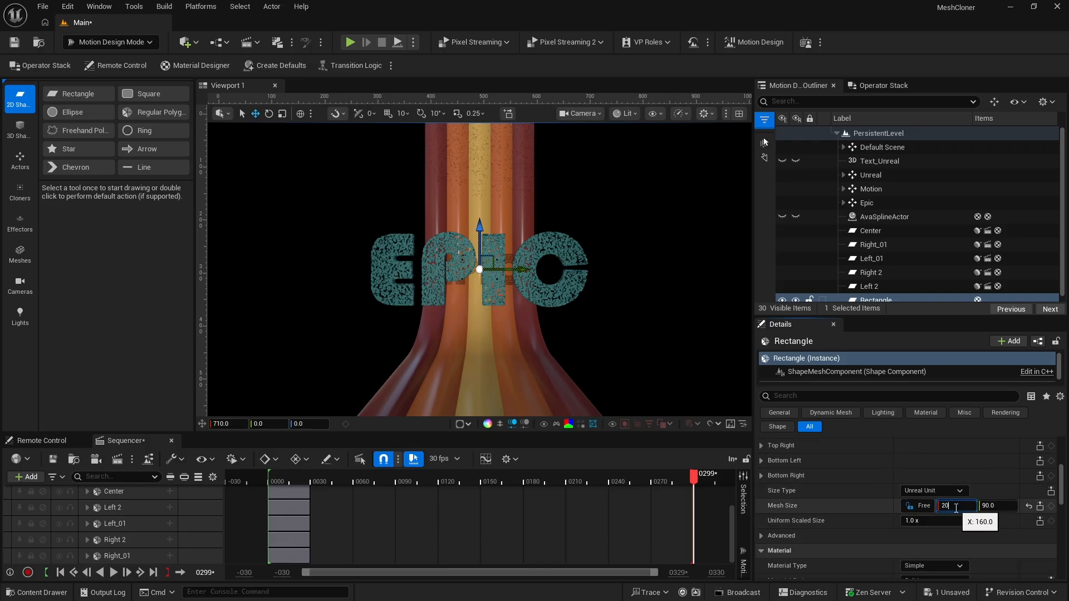
key("Tab")
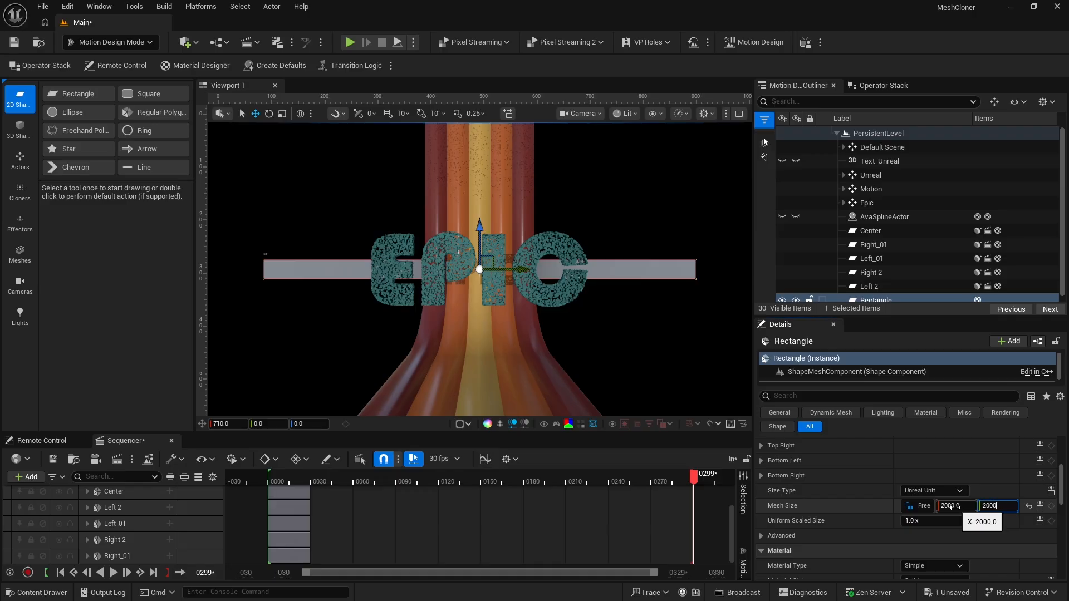
key("Tab")
left_click(956, 505)
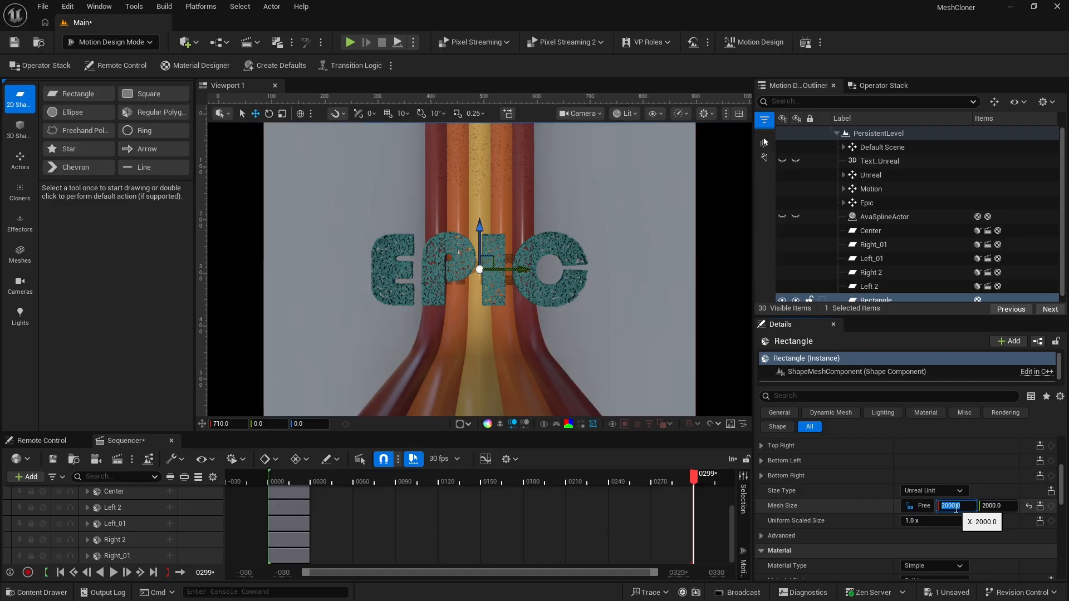
type("3000")
key("Return")
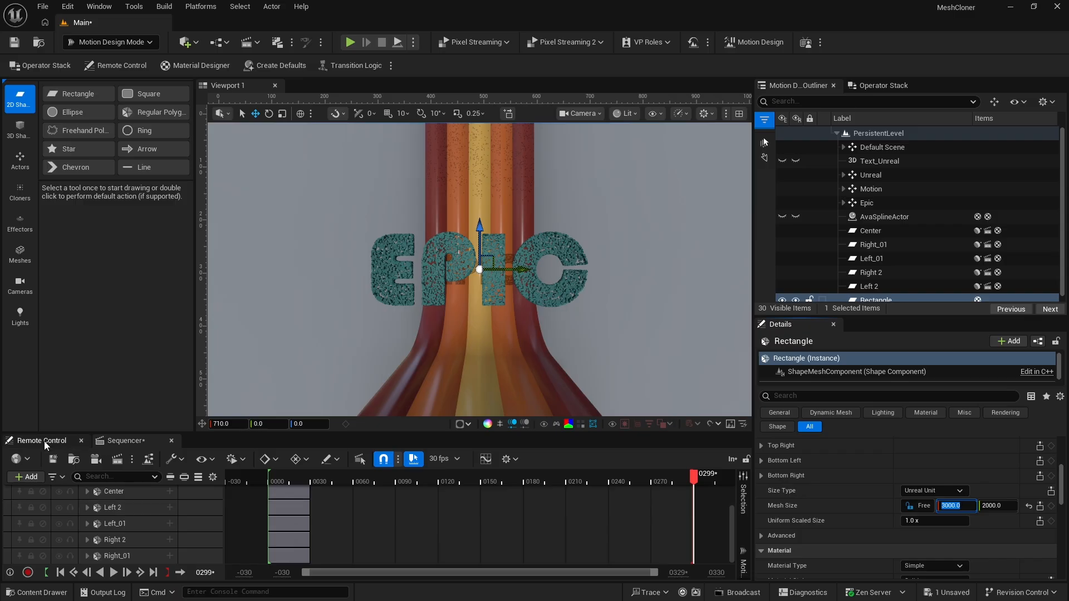
Apply the MD_bandColor_01 material to the background rectangle and open the set of light creation tools
left_click(52, 595)
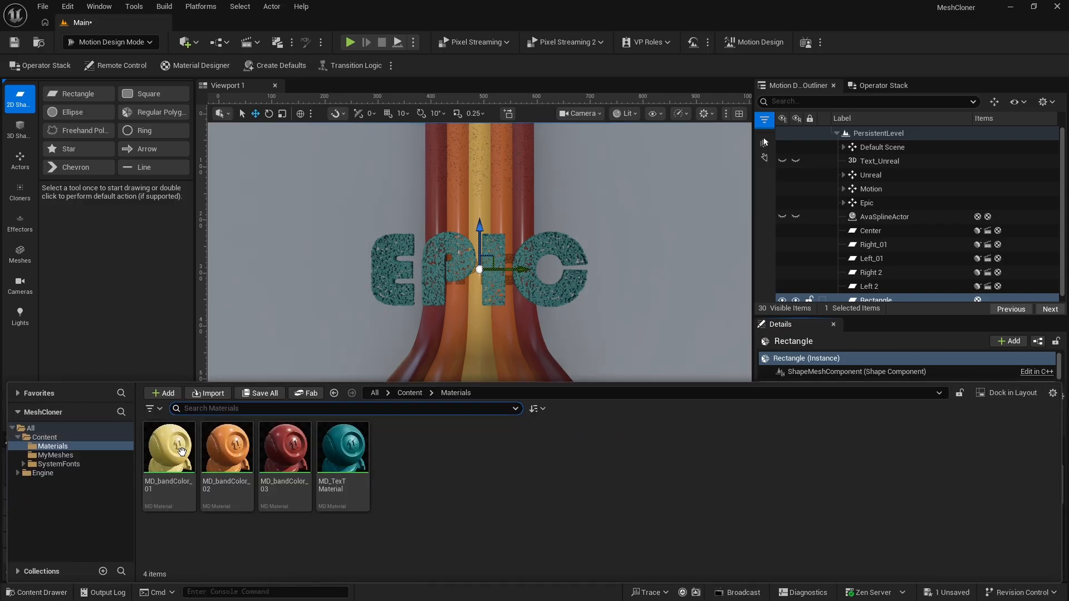
left_click_drag(181, 451, 292, 315)
left_click(20, 316)
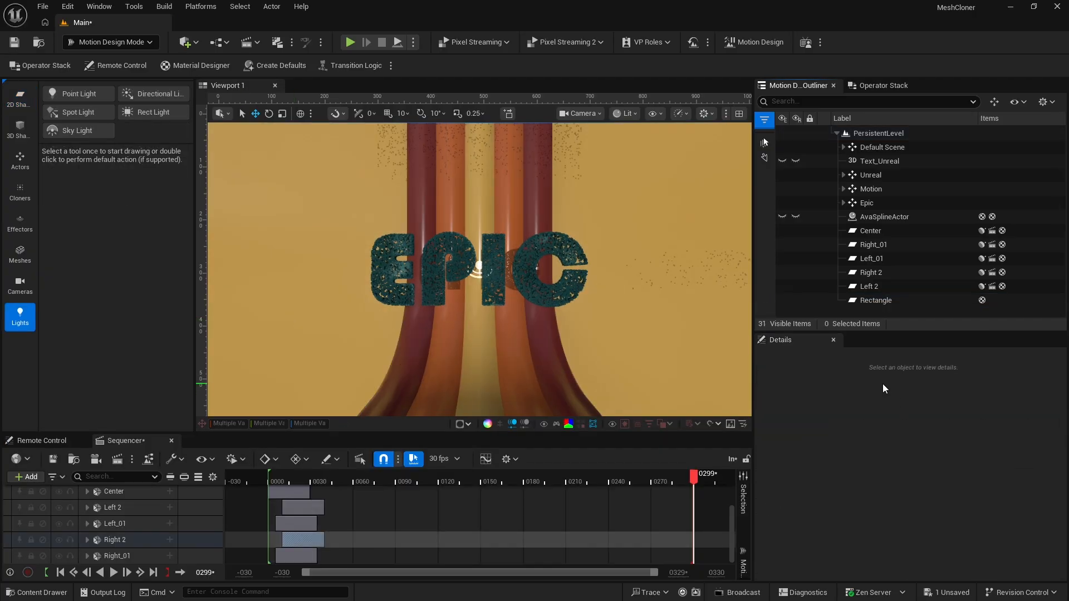
Check the ribbons' location values one by one and set the background rectangle's X location to 440
left_click(869, 231)
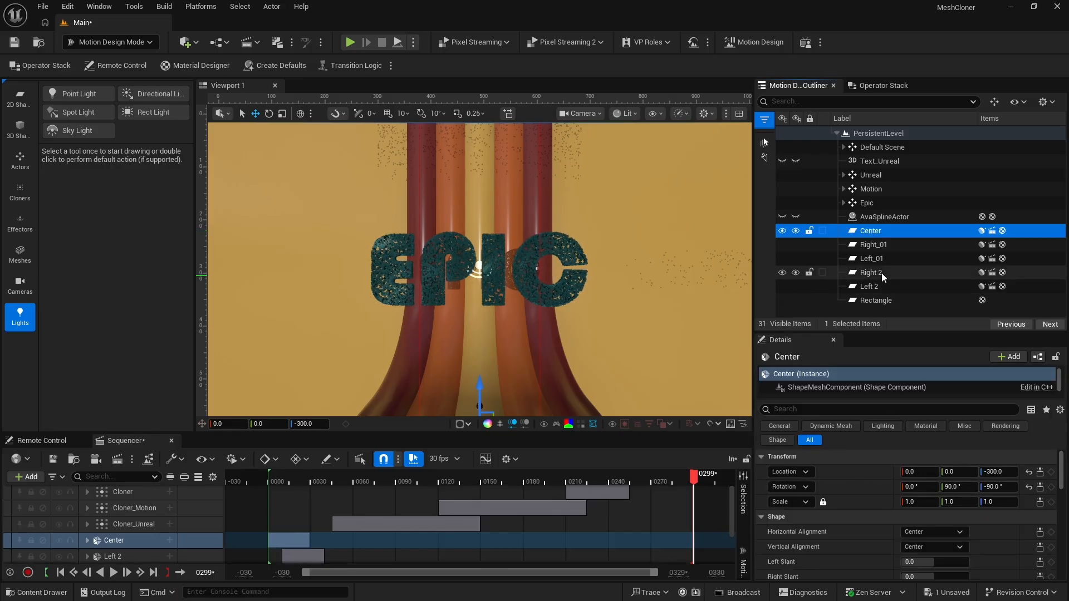
left_click(867, 245)
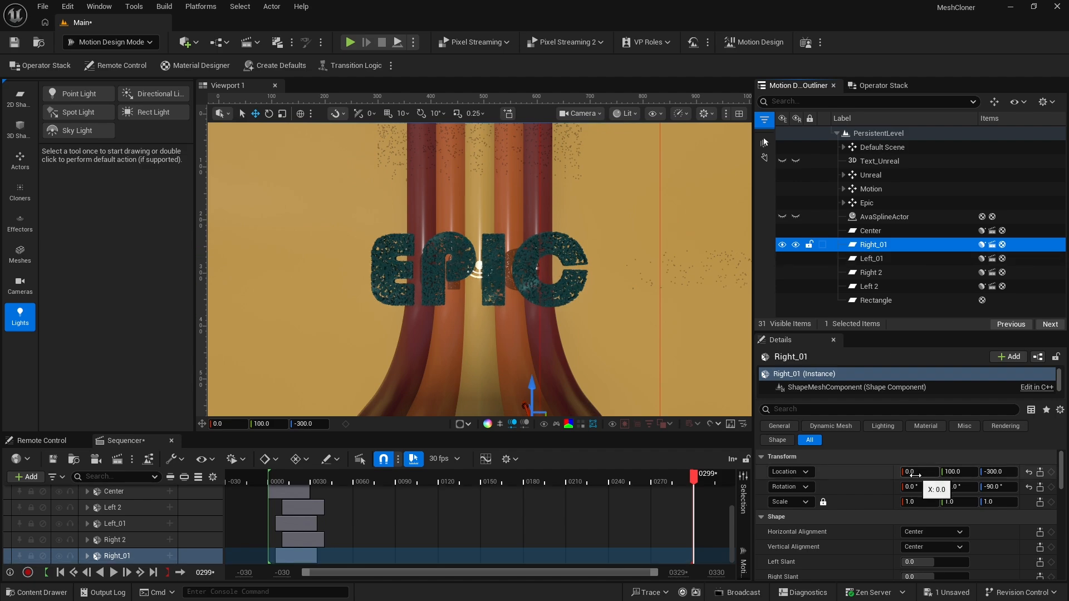
left_click(866, 258)
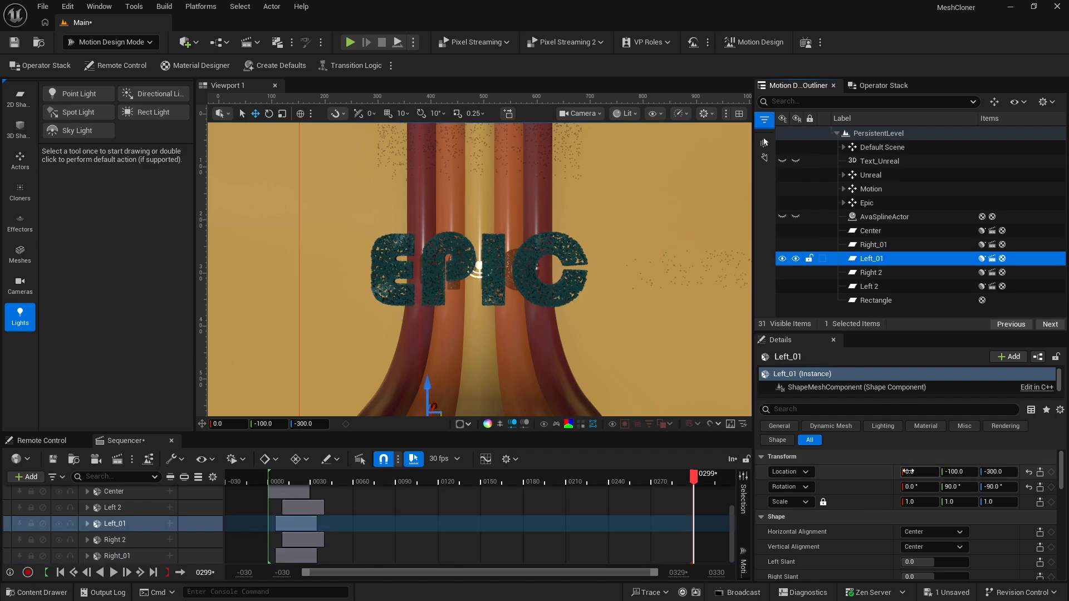
left_click(866, 288)
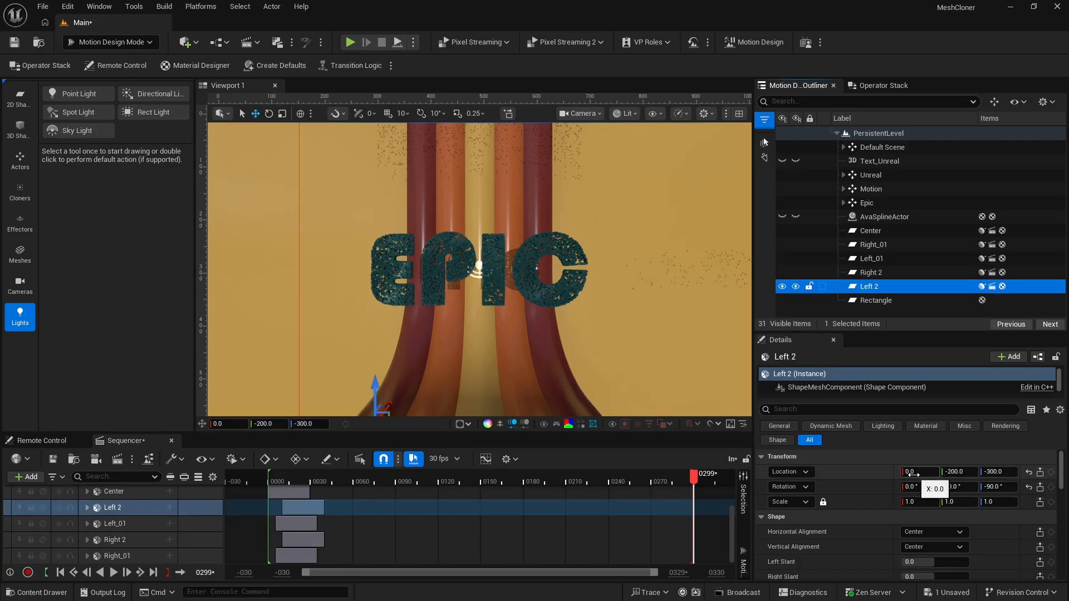
left_click(866, 301)
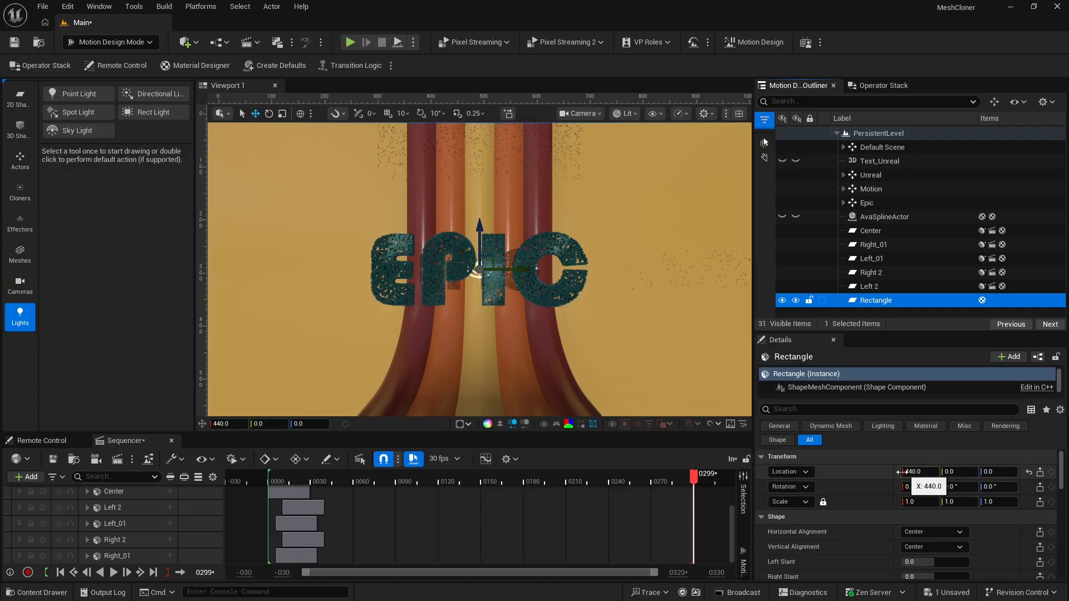
mouse_move(916, 472)
left_mouse_down()
mouse_move(884, 472)
mouse_move(895, 472)
left_mouse_up()
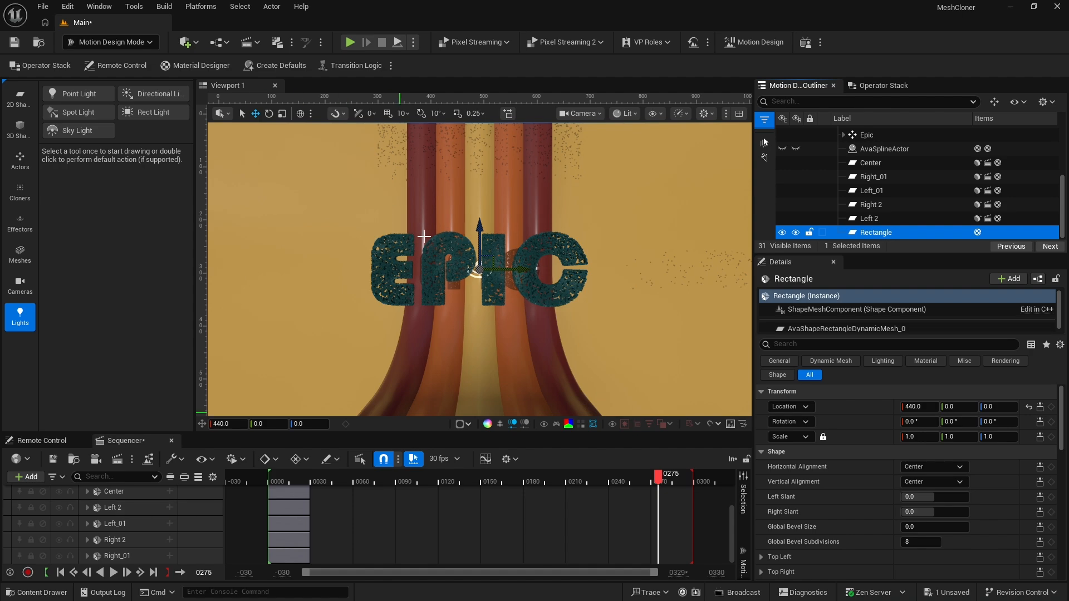
Stagger the ribbon sections, shifting Left_01 and Right_01 about 5 frames later and Left 2 and Right 2 about 10 frames later
left_click(285, 508)
left_click_drag(285, 525, 294, 556)
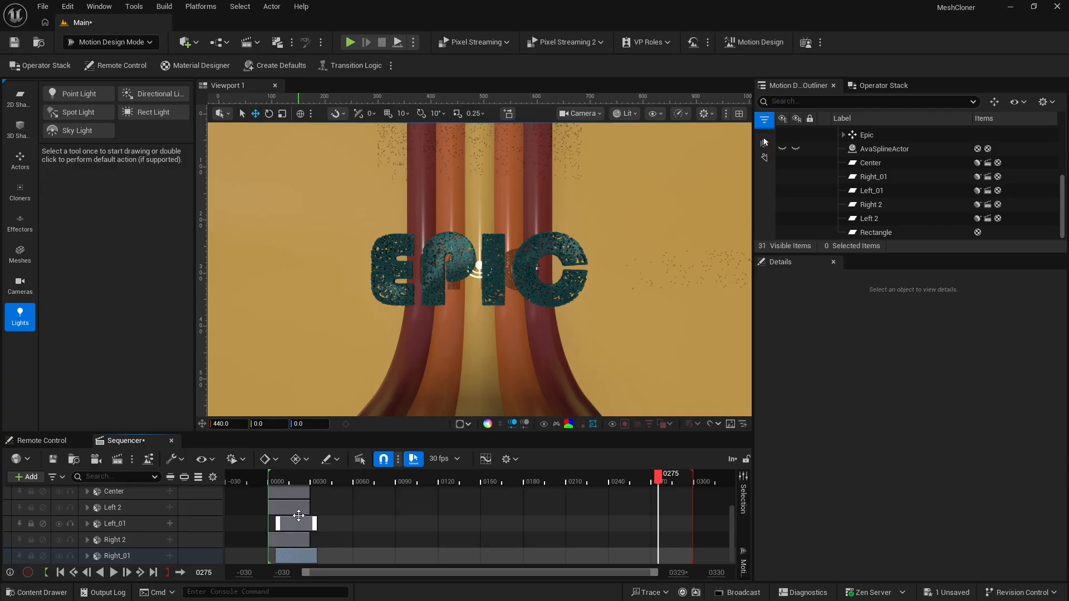
left_click_drag(286, 508, 302, 508)
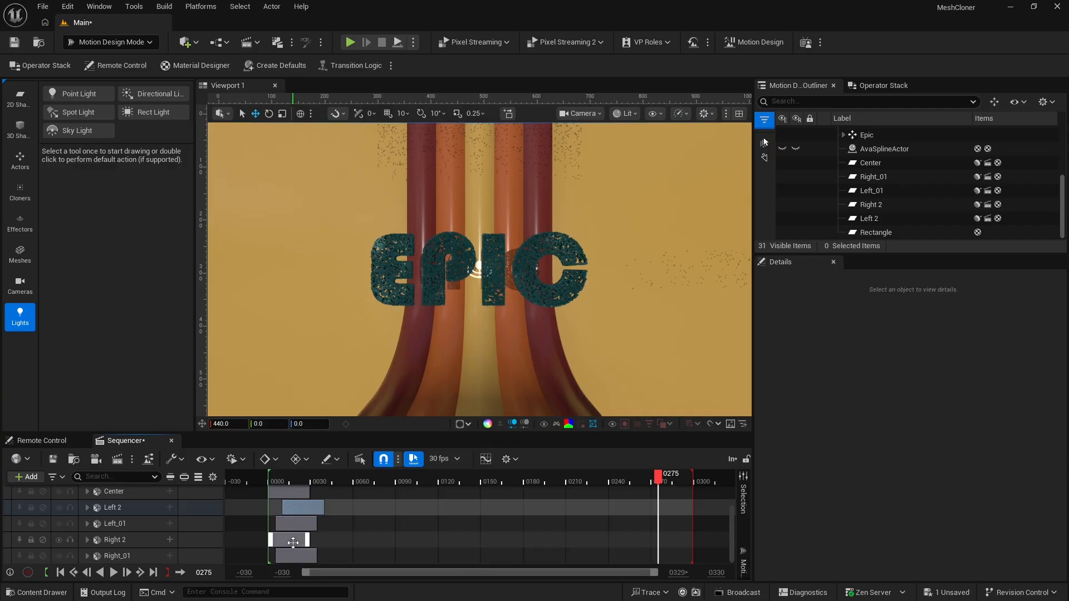
left_click_drag(293, 543, 307, 543)
Play the sequence from its start to preview the staggered ribbons, and scrub ahead to frame 264
left_click(268, 479)
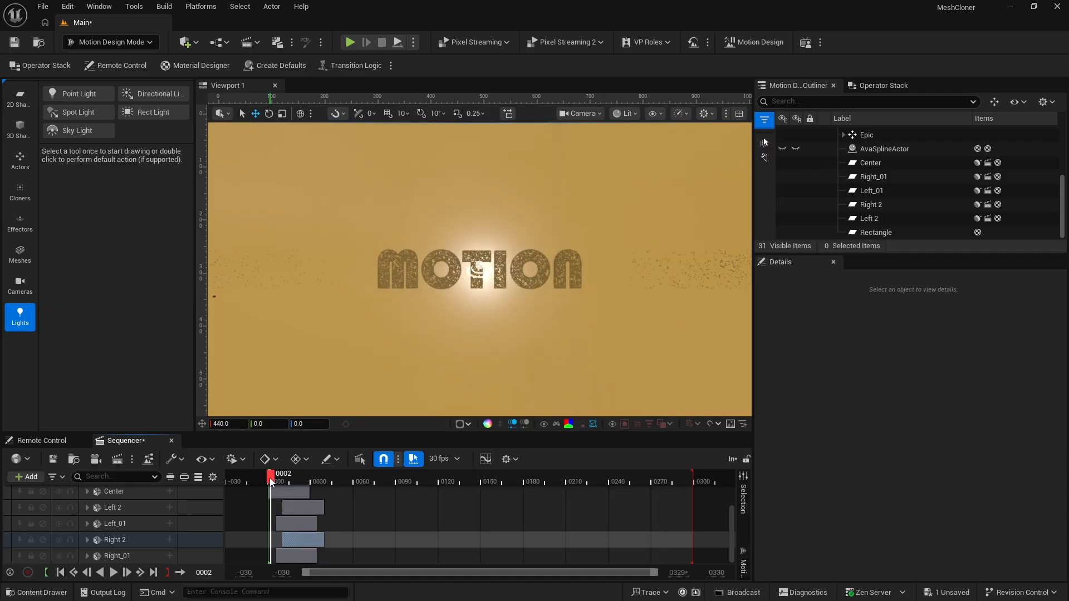
key("space")
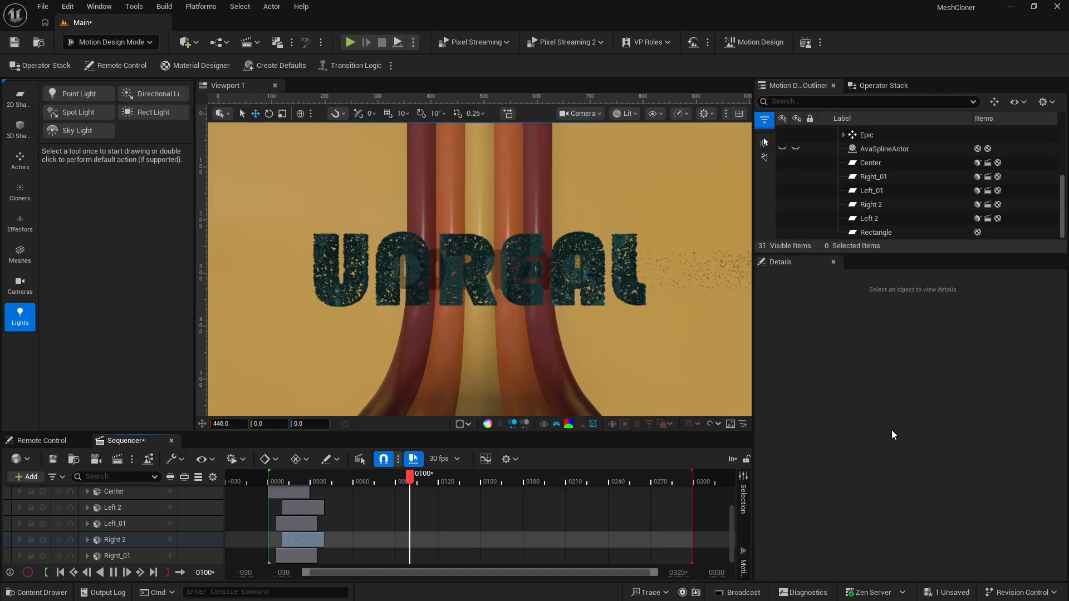
key("space")
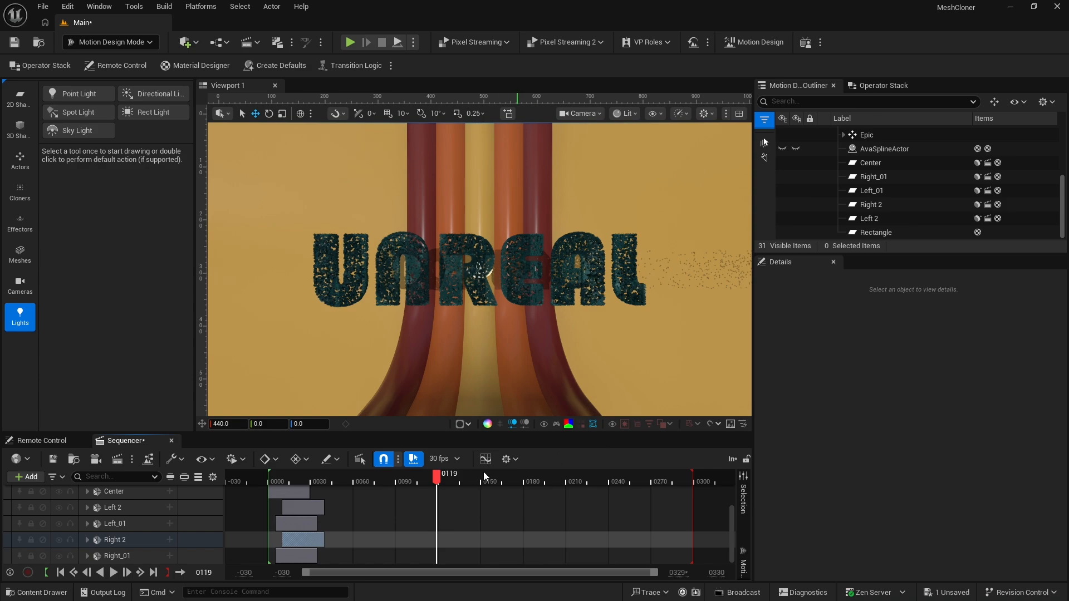
left_click_drag(436, 477, 642, 488)
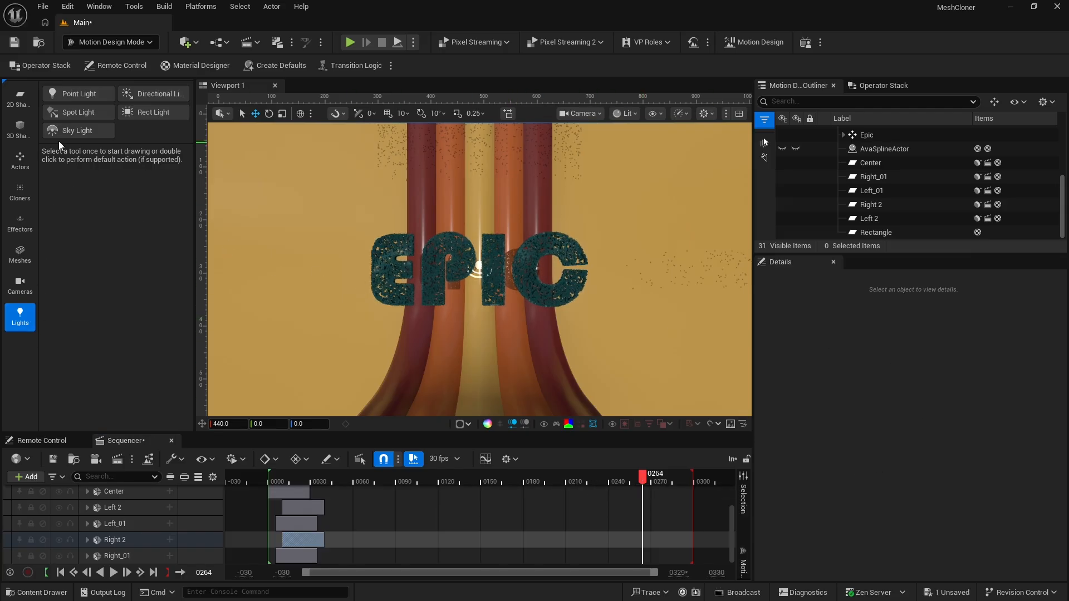
Add a Spot Light to the scene and set its location to X 55 and Z 355
double_click(76, 114)
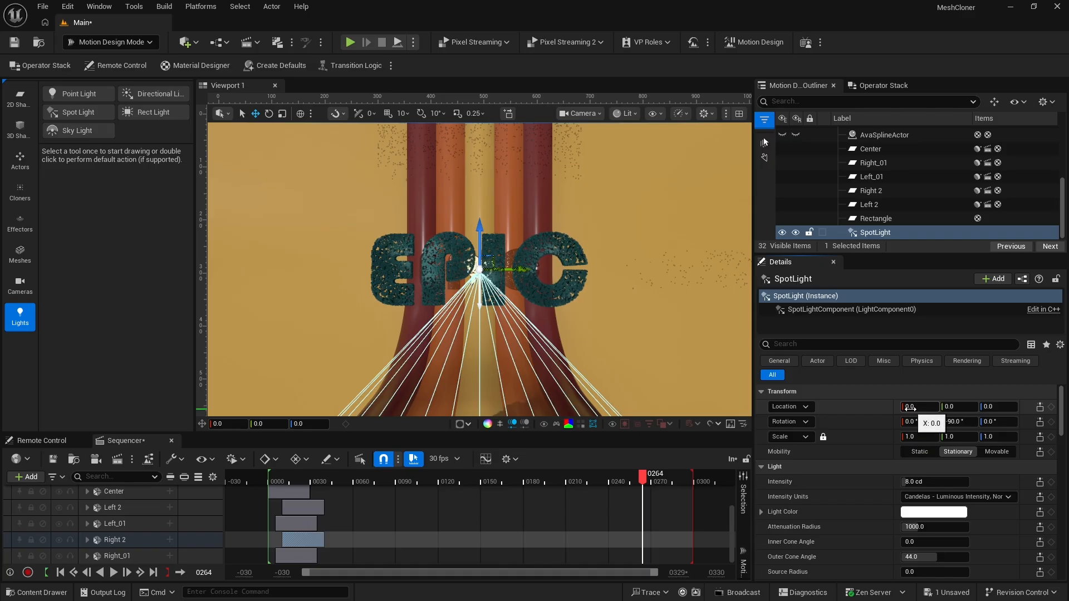
left_click(911, 410)
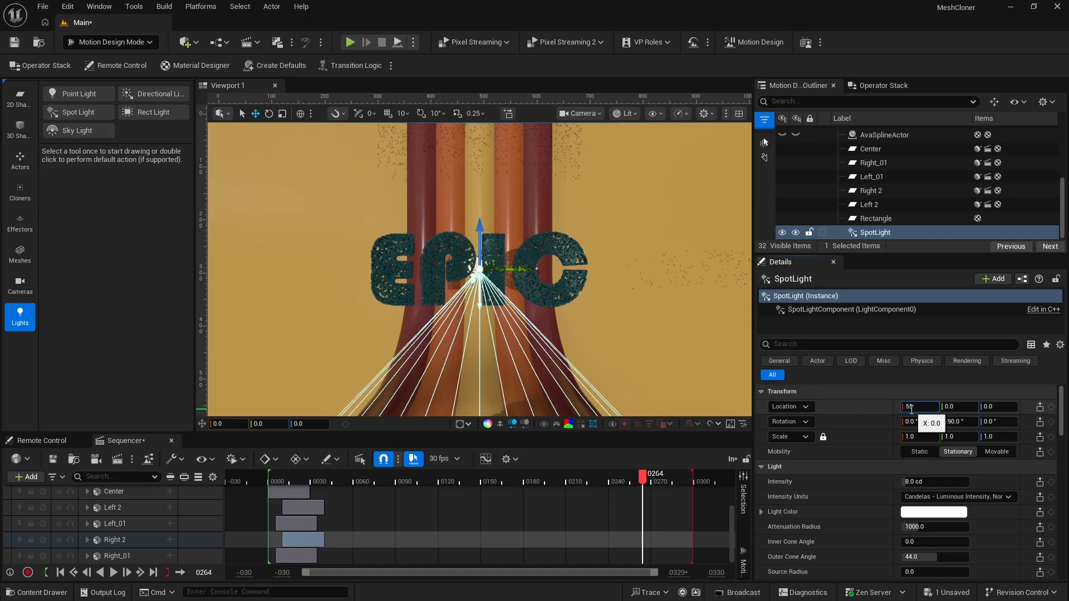
type("55")
key("Return")
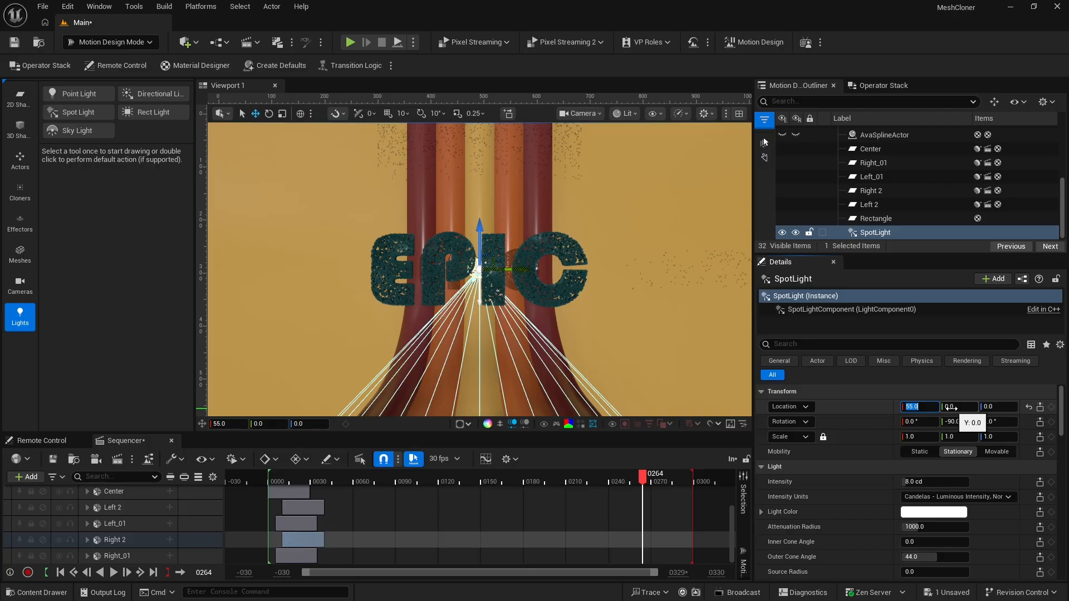
left_click(987, 408)
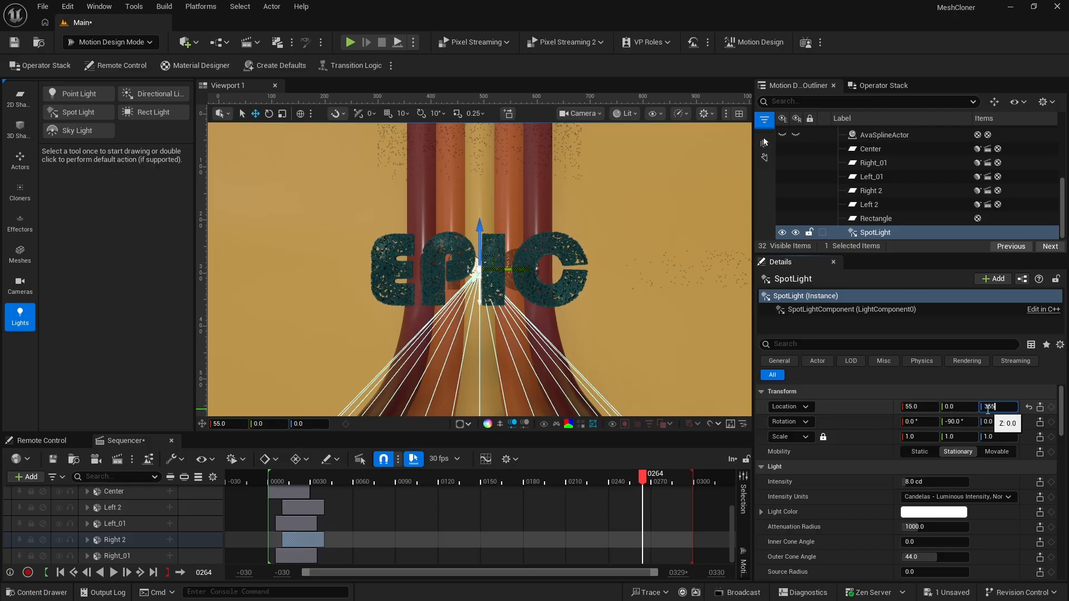
key("Return")
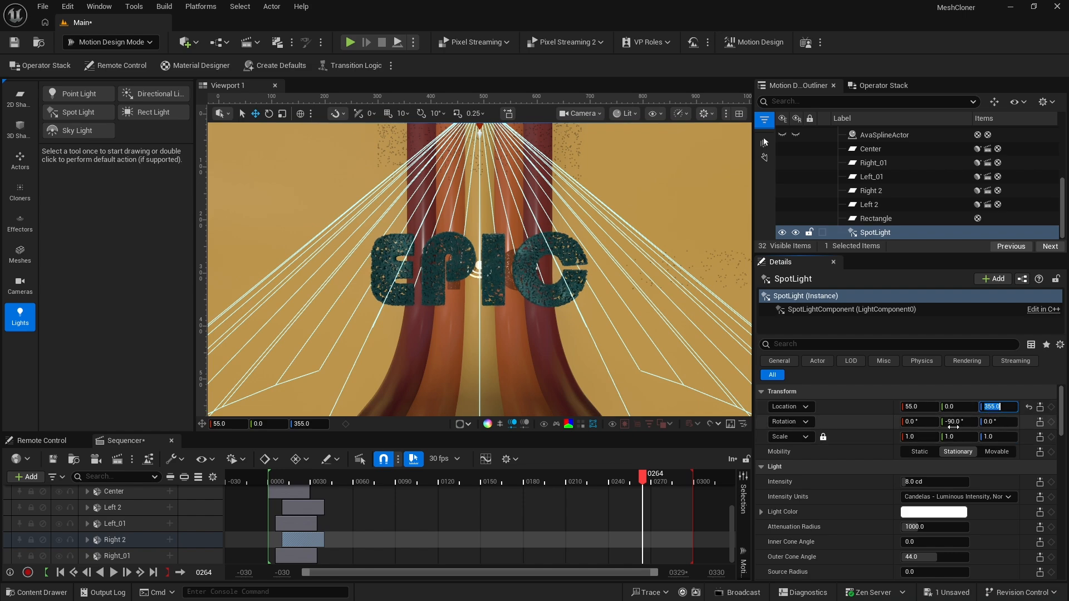
Set the spotlight's pitch rotation to -45° and its intensity to 65 cd
left_click(954, 424)
type("-")
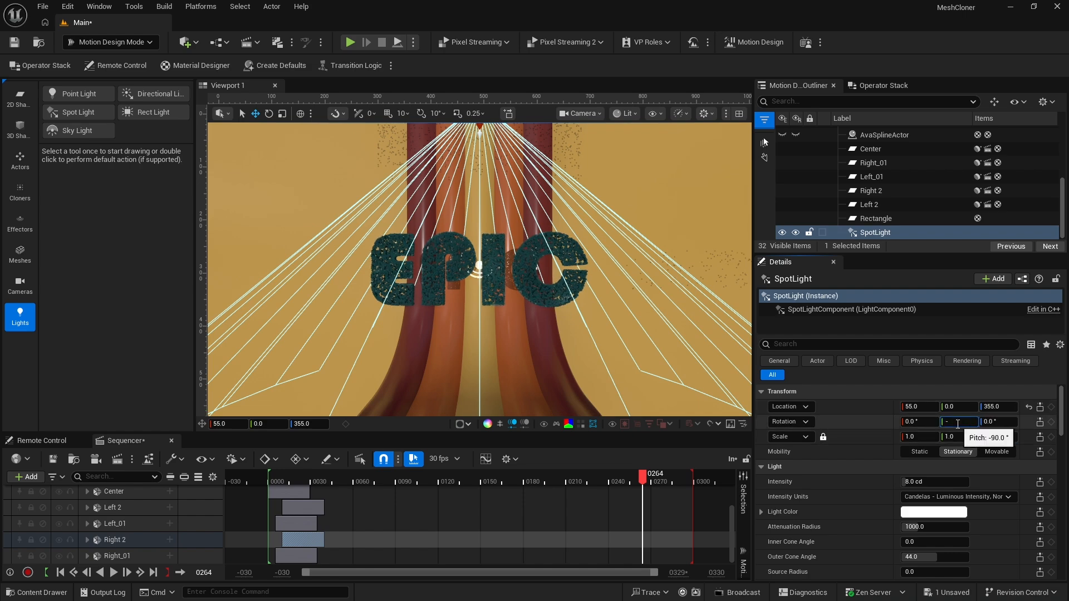
type("45")
key("Return")
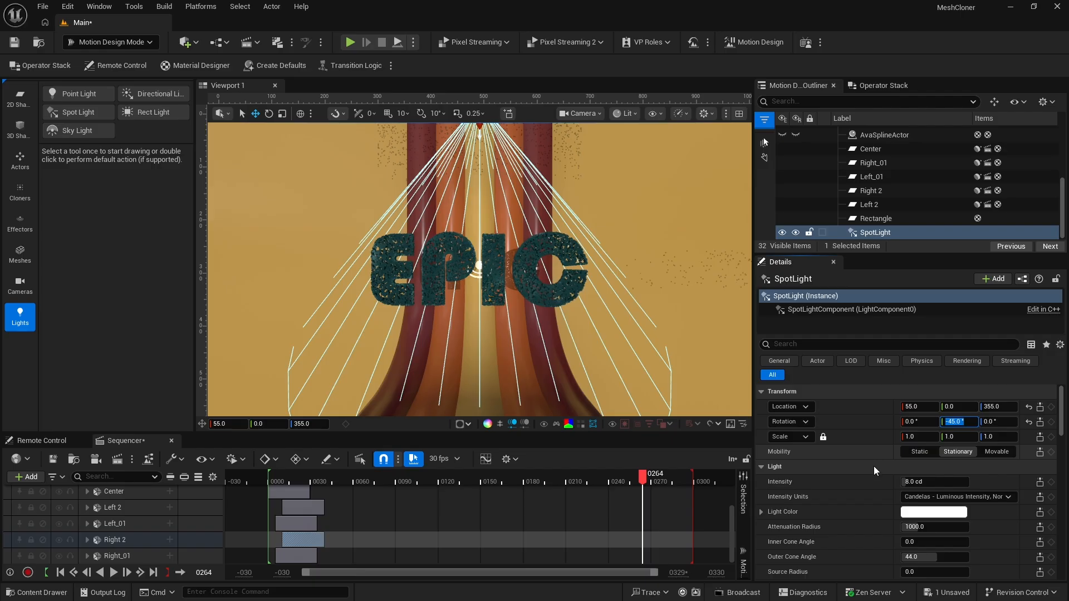
scroll(876, 483, "down", 2)
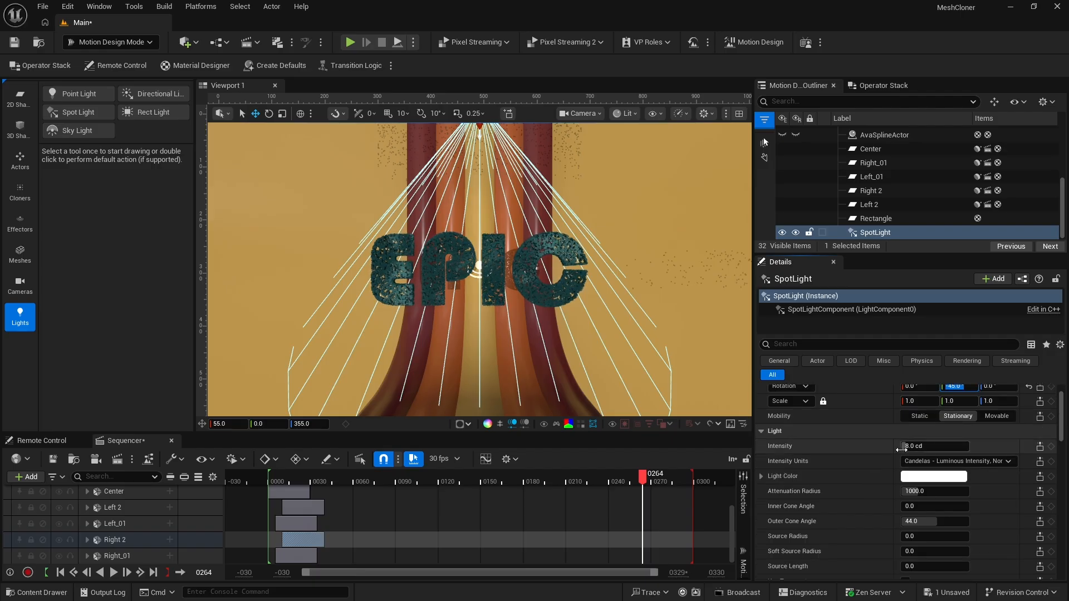
left_click(902, 446)
type("65")
key("Return")
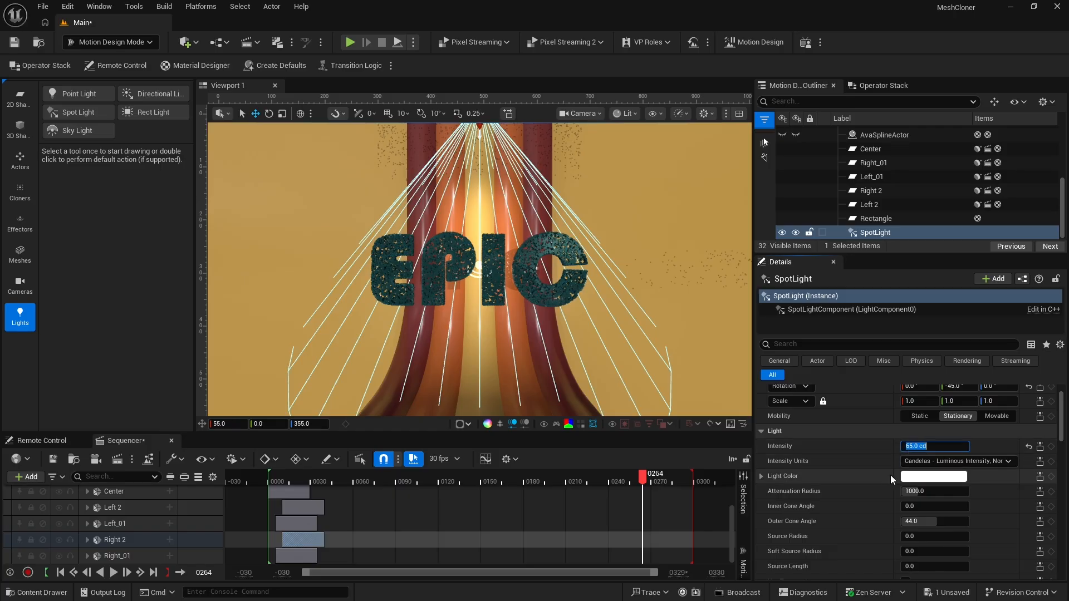
Set the spotlight's inner cone angle to 33 and its outer cone angle to 67
scroll(885, 482, "down", 2)
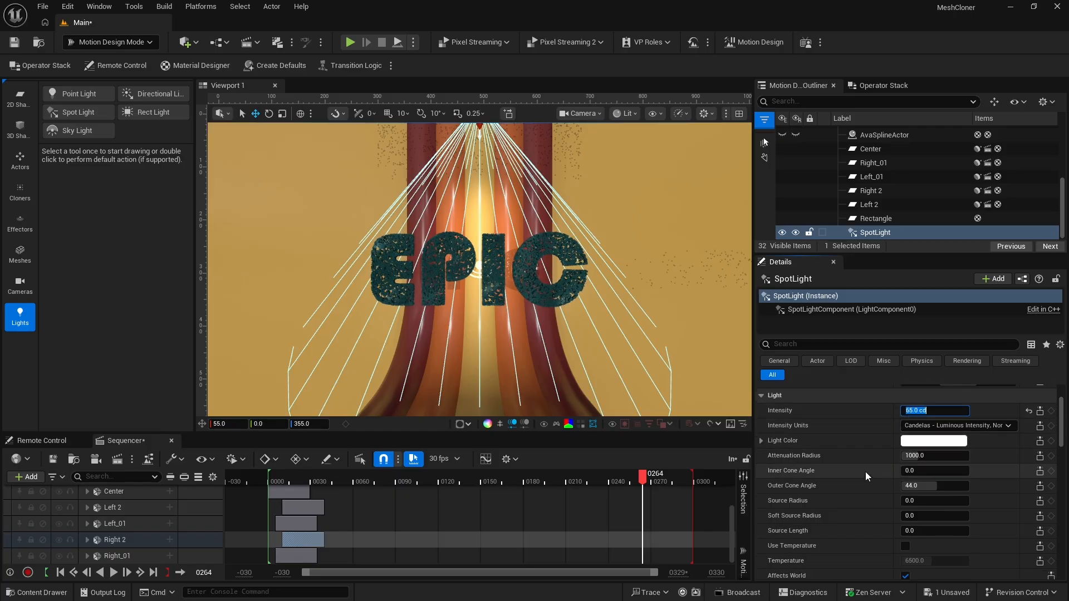
left_click(906, 470)
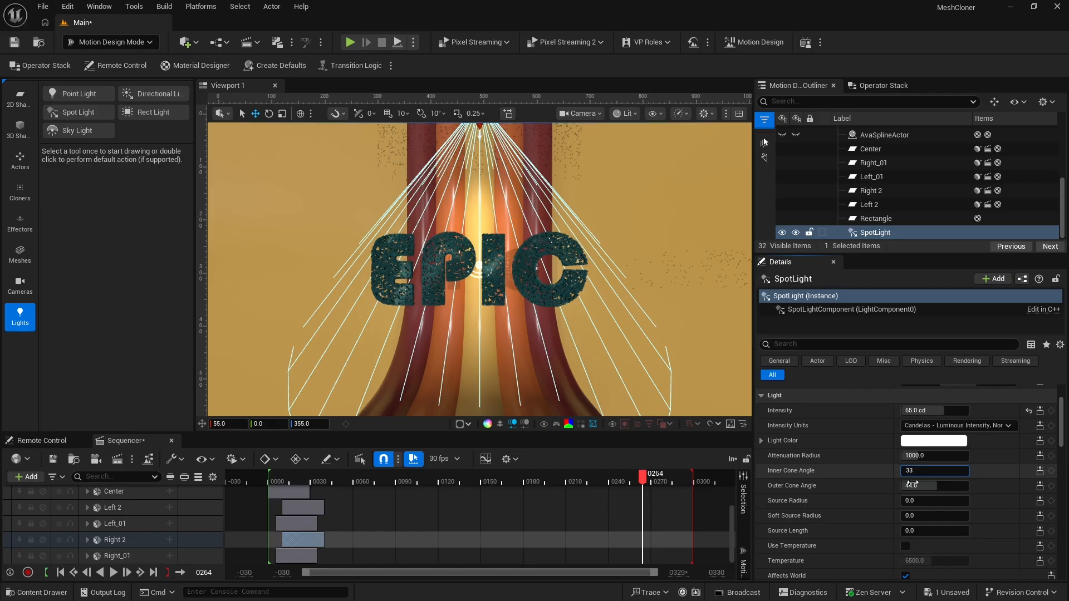
left_click(913, 486)
type("6")
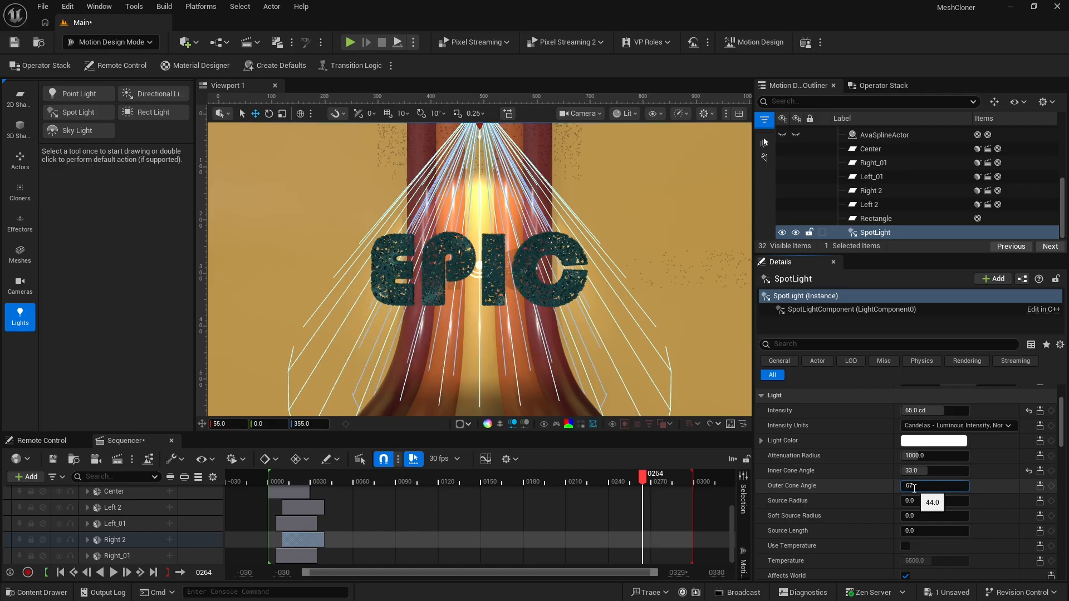
type("7")
key("Return")
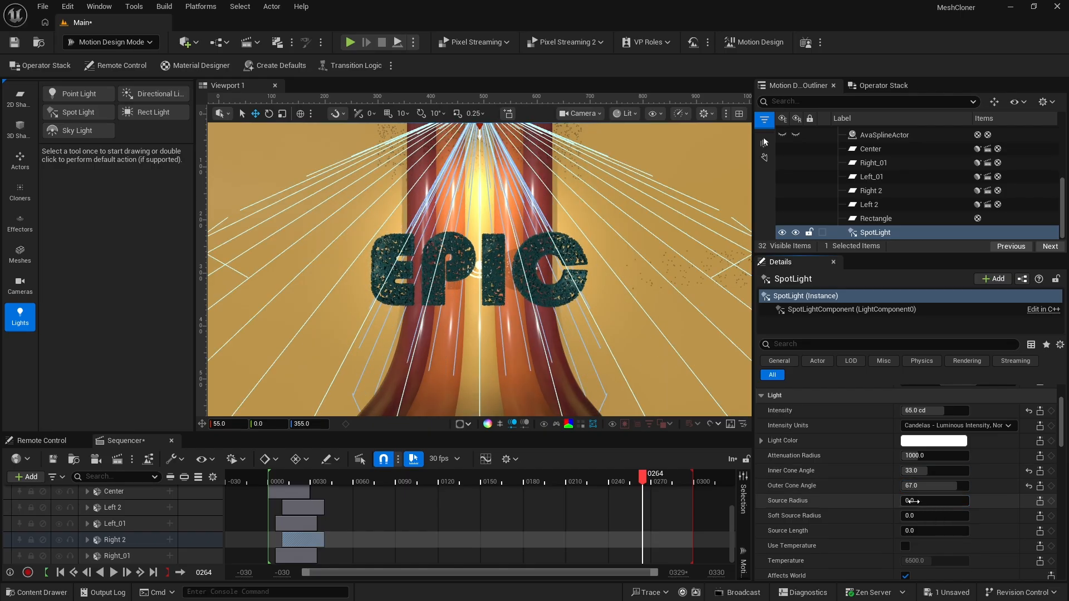
Set the spotlight's source radius to 350
left_click(916, 502)
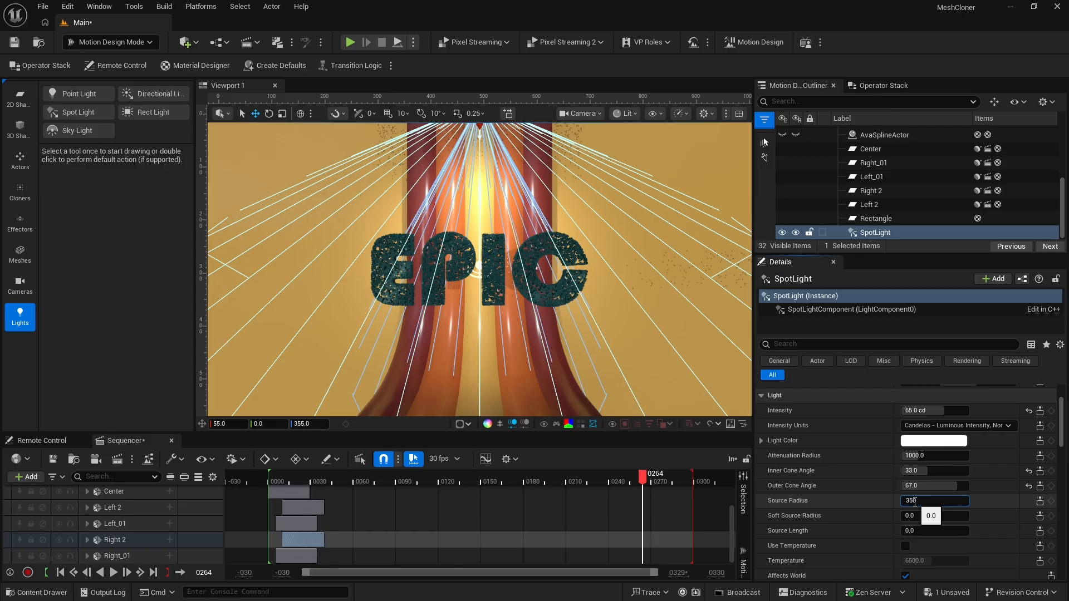
type("350")
key("Return")
Hide DirectionalLight1 and SkyLight1 in the Default Scene
scroll(875, 479, "up", 3)
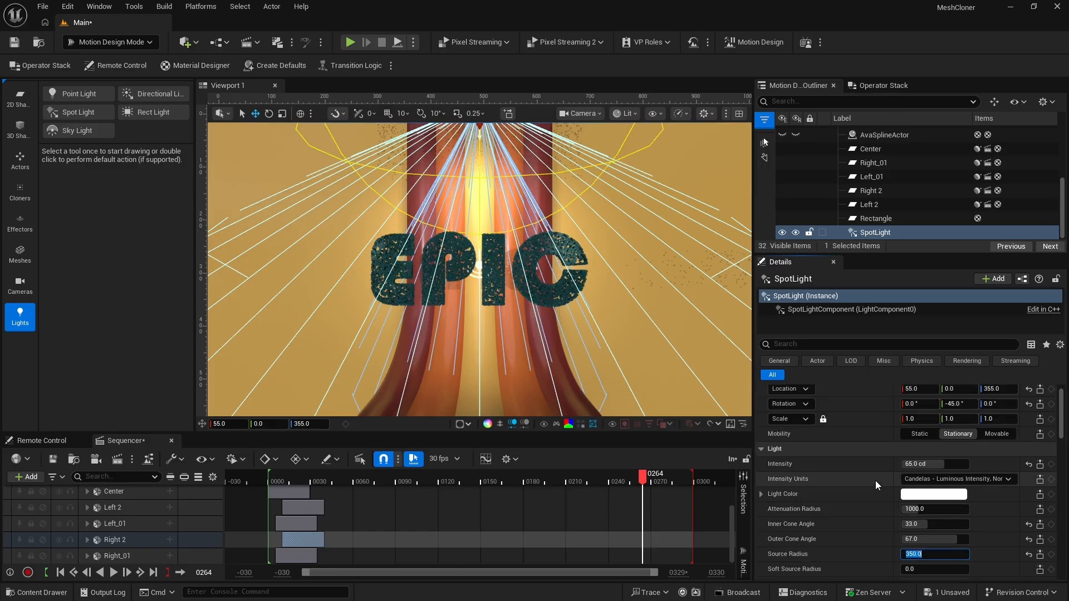
scroll(882, 175, "up", 5)
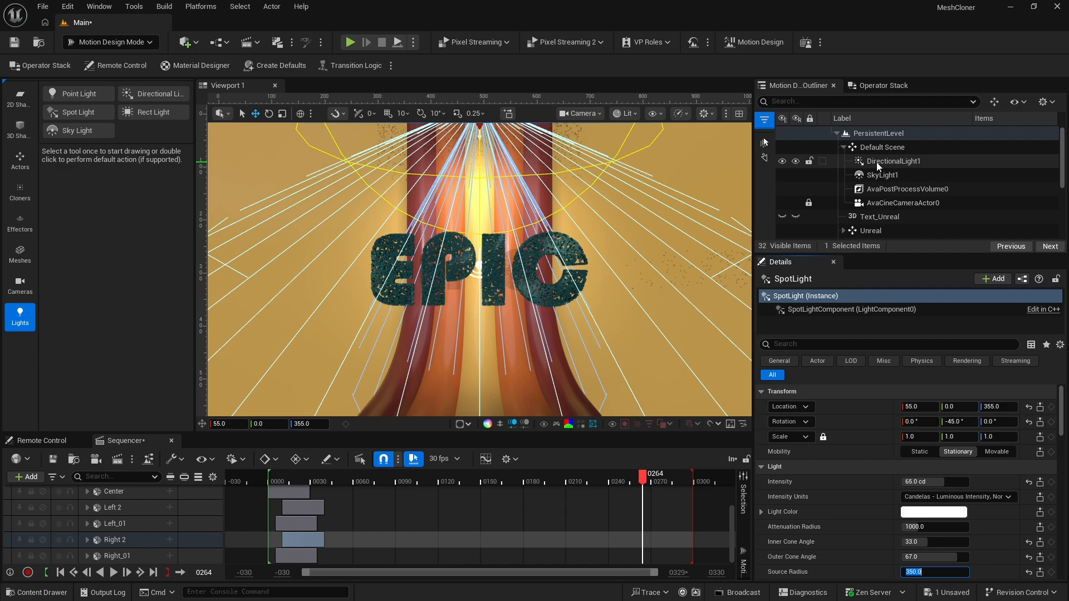
left_click(782, 162)
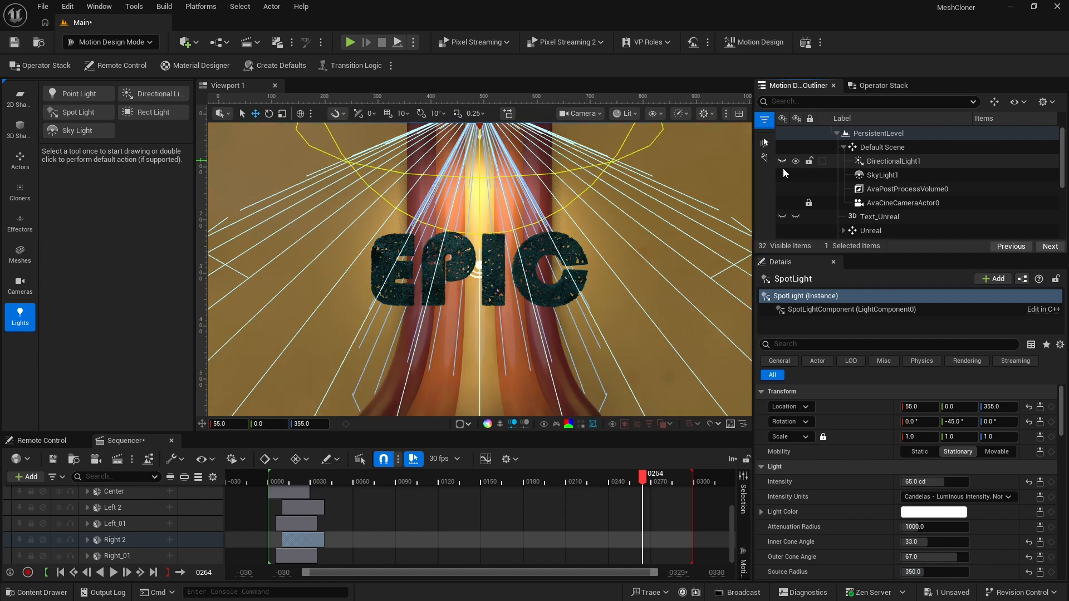
left_click(783, 175)
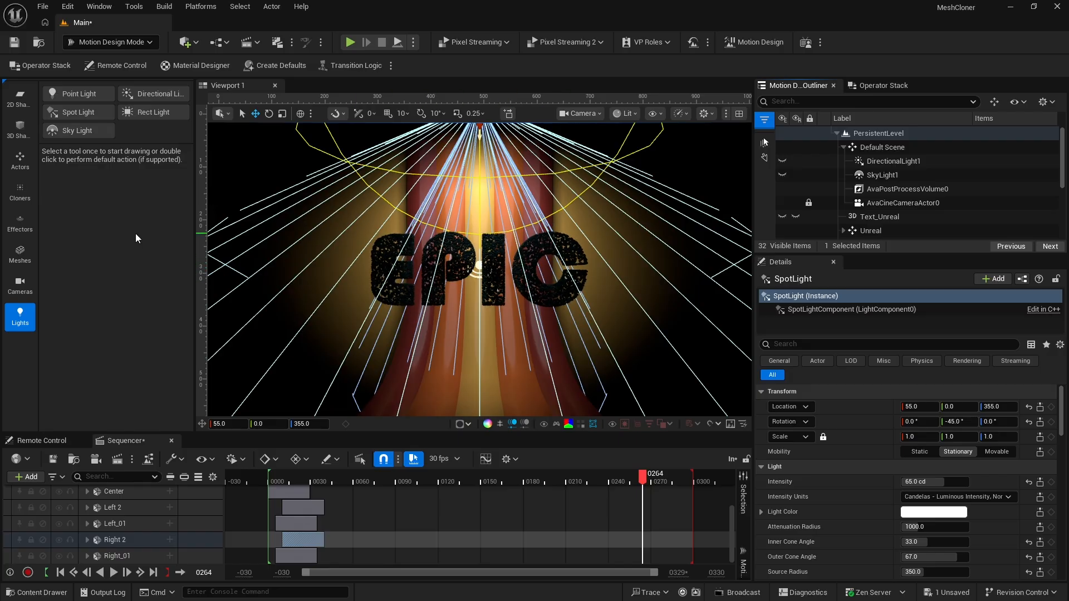
Add a Rect Light to the scene and set its X location to -90
double_click(143, 114)
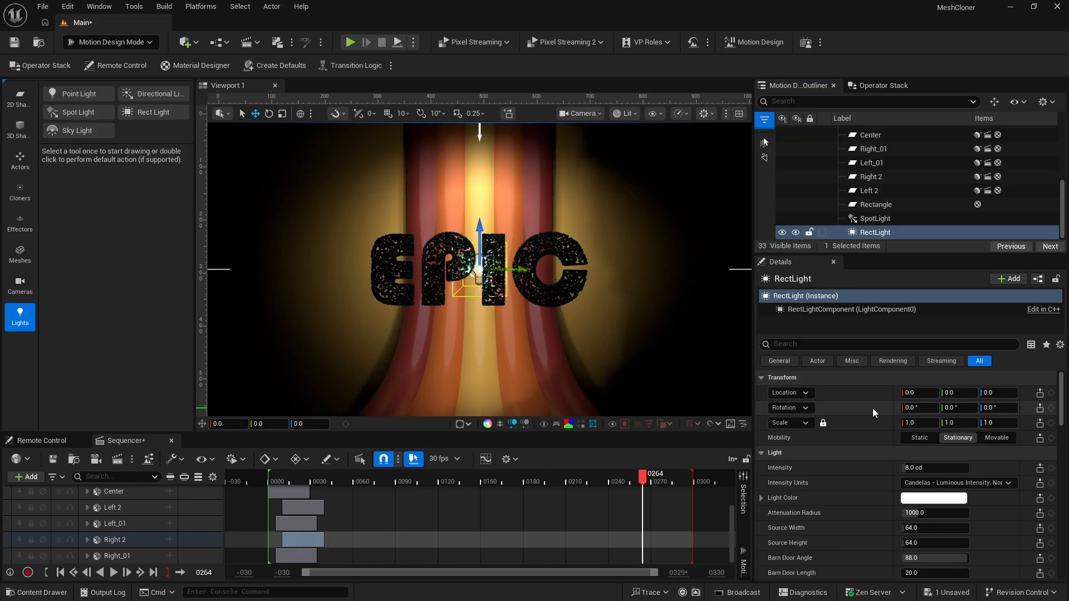
left_click_drag(911, 393, 882, 393)
left_click(916, 393)
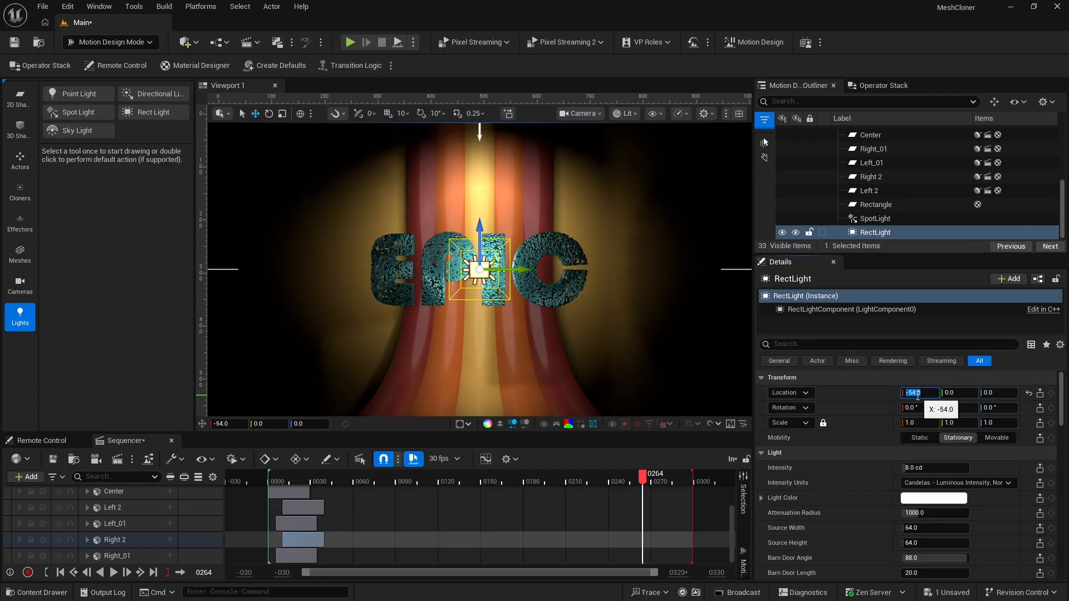
key("Return")
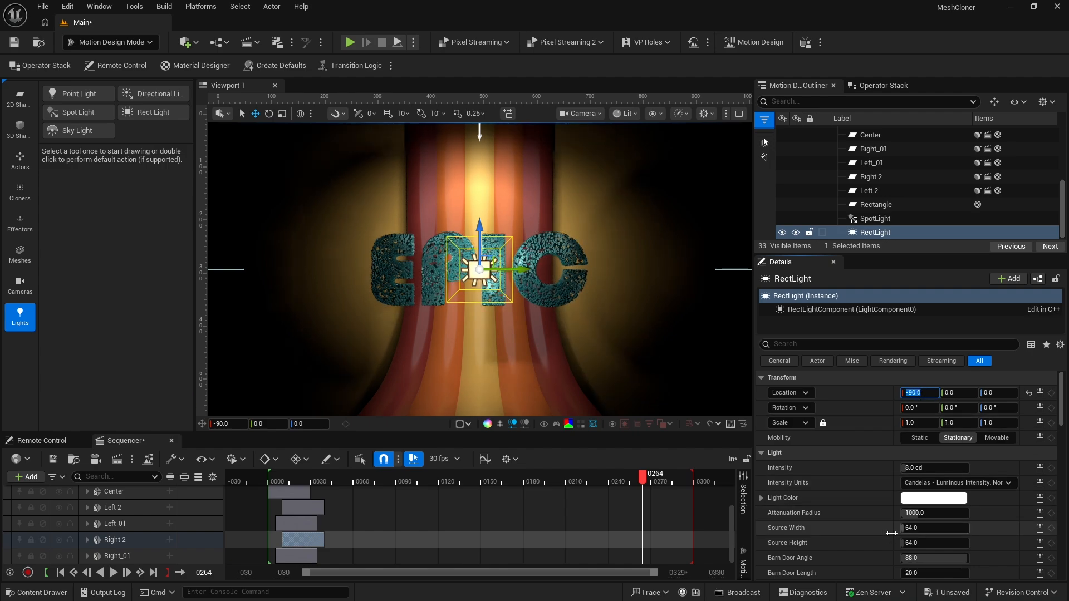
Set the rect light's source width to 530 and its source height to 150
scroll(866, 522, "down", 3)
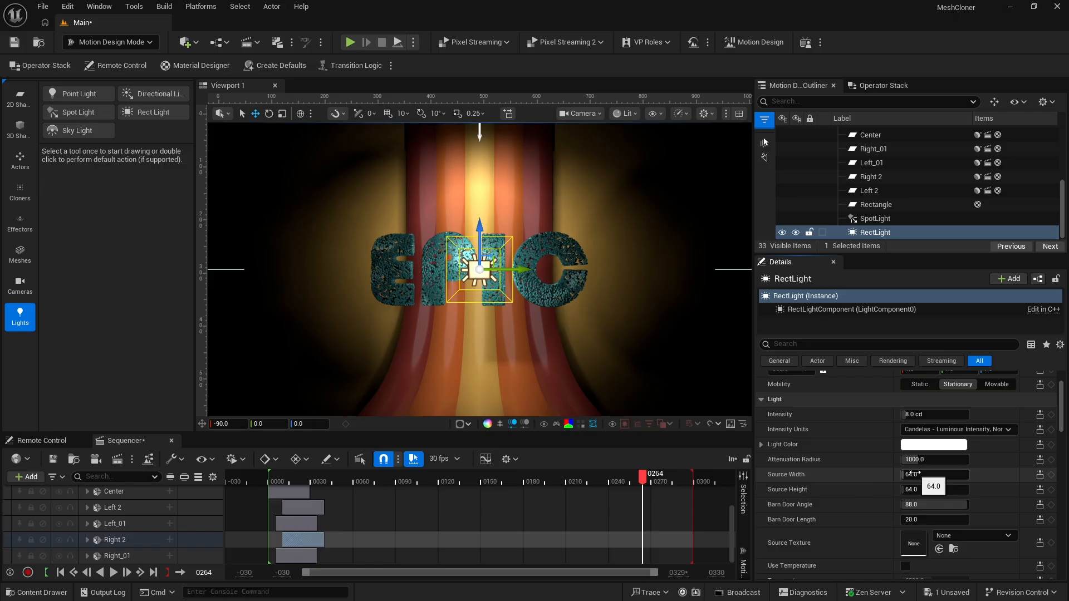
left_click(911, 474)
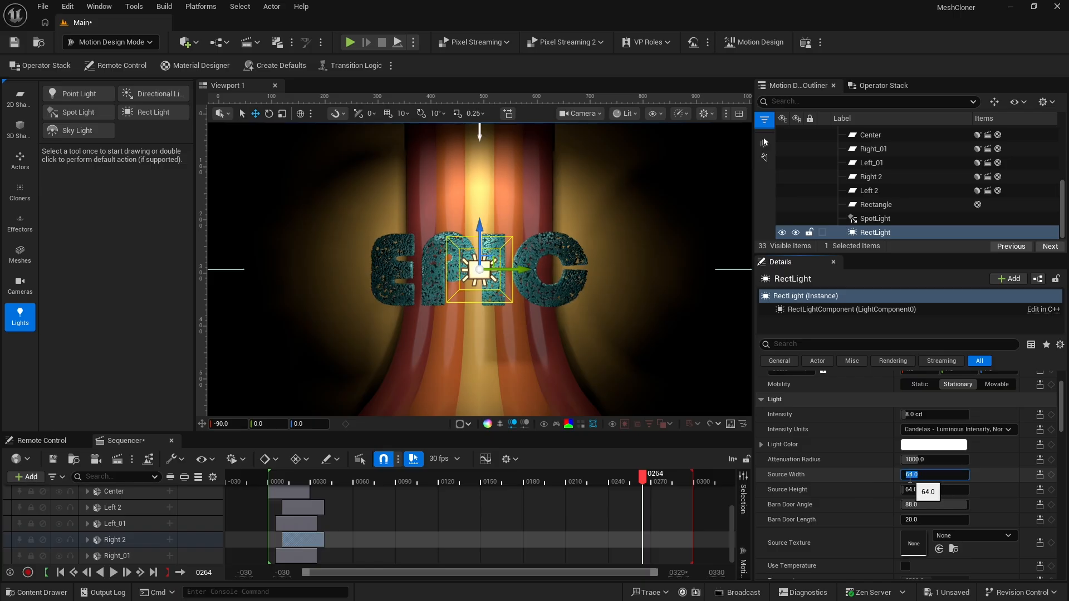
type("530")
key("Return")
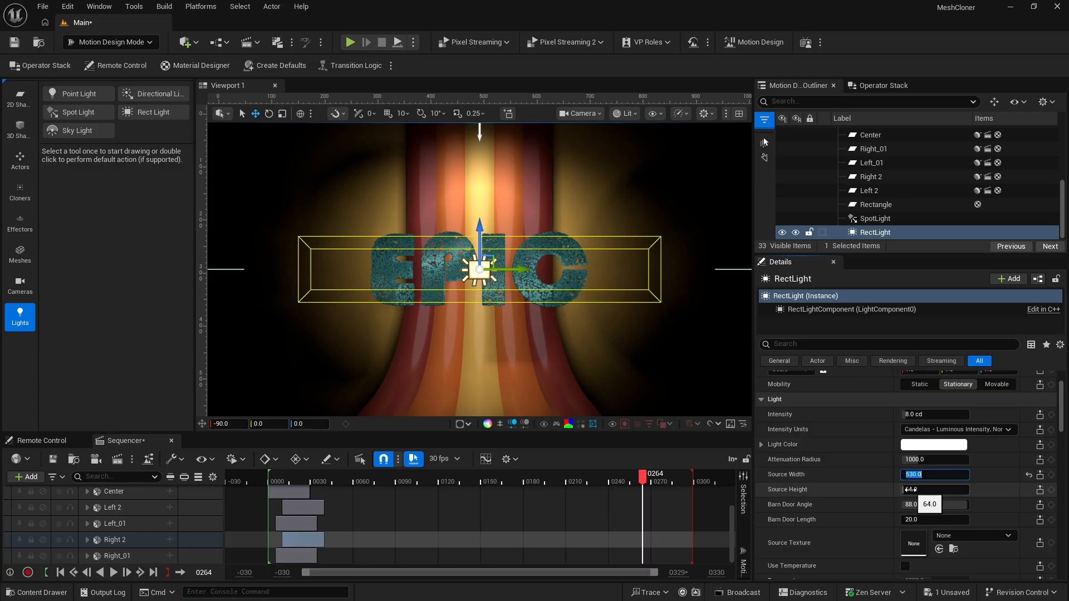
left_click(911, 489)
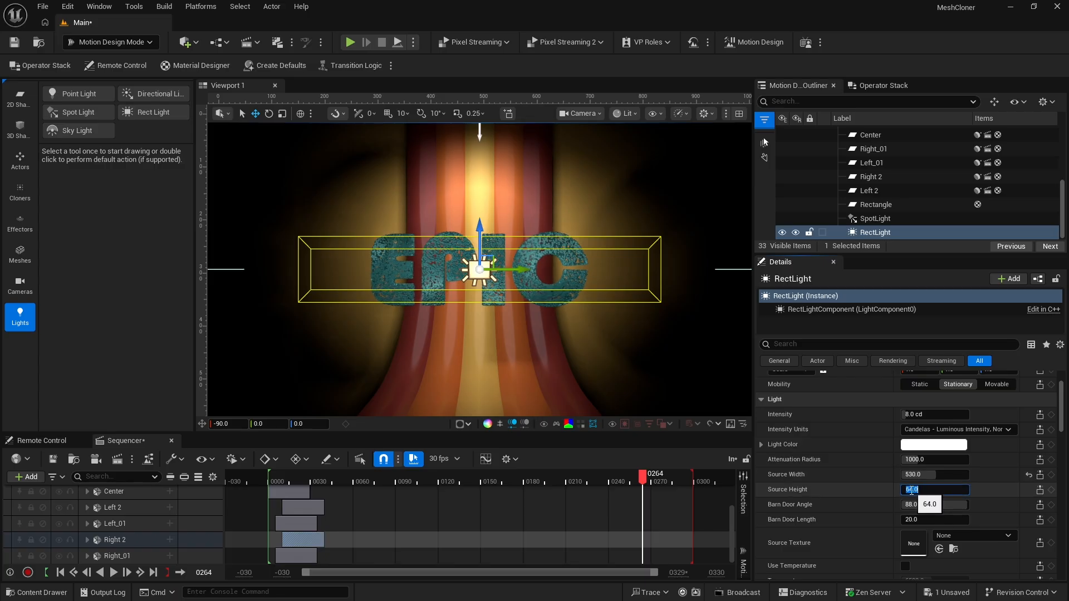
type("150")
key("Return")
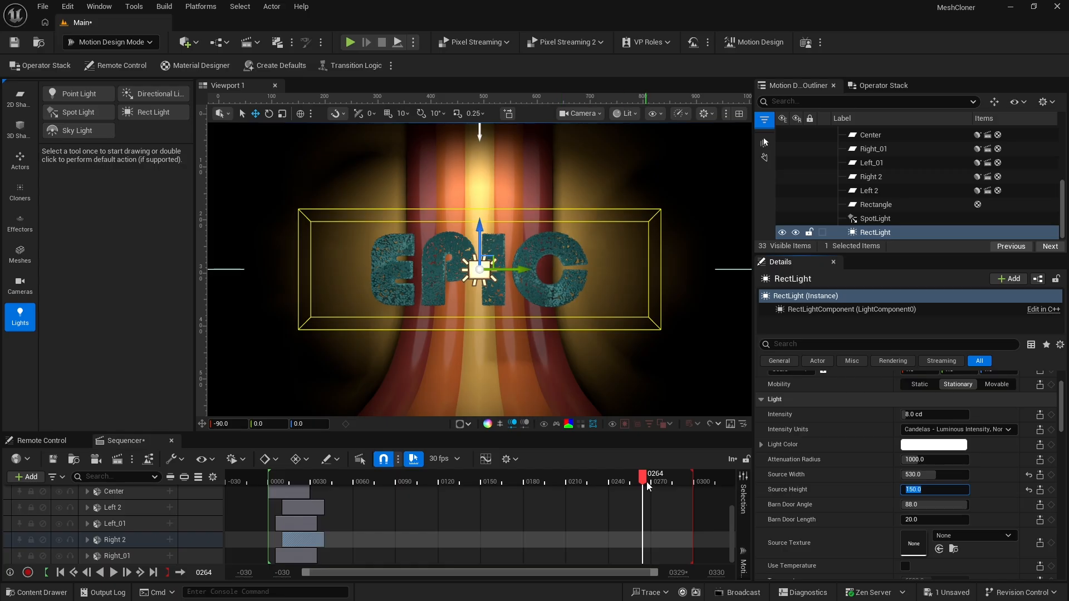
Scrub back to the MOTION text at frame 178 and widen the rect light's source width to 682
left_click_drag(644, 481, 520, 482)
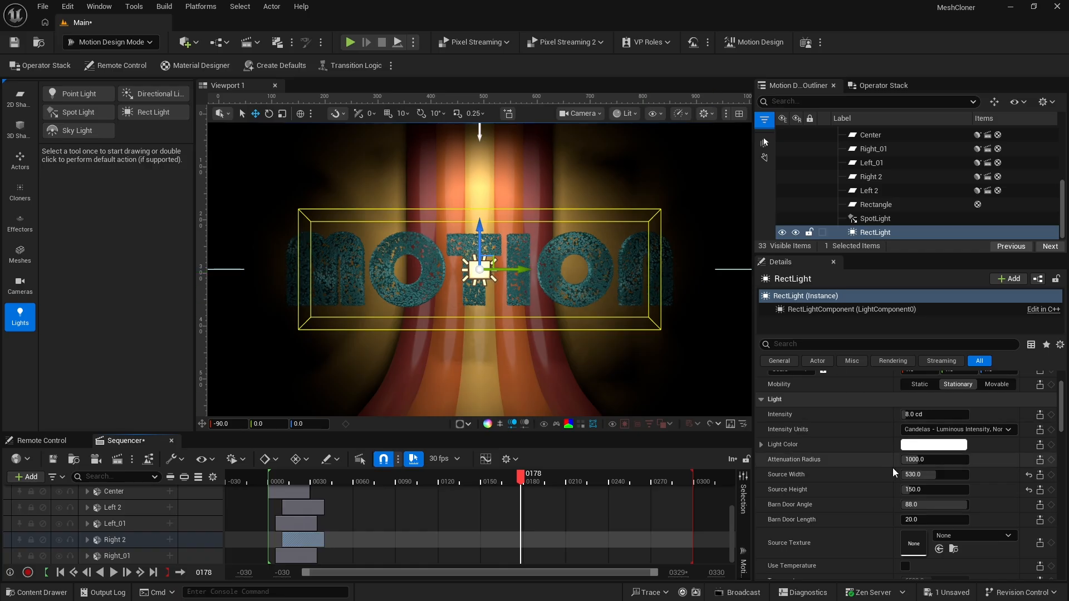
left_click_drag(928, 474, 939, 475)
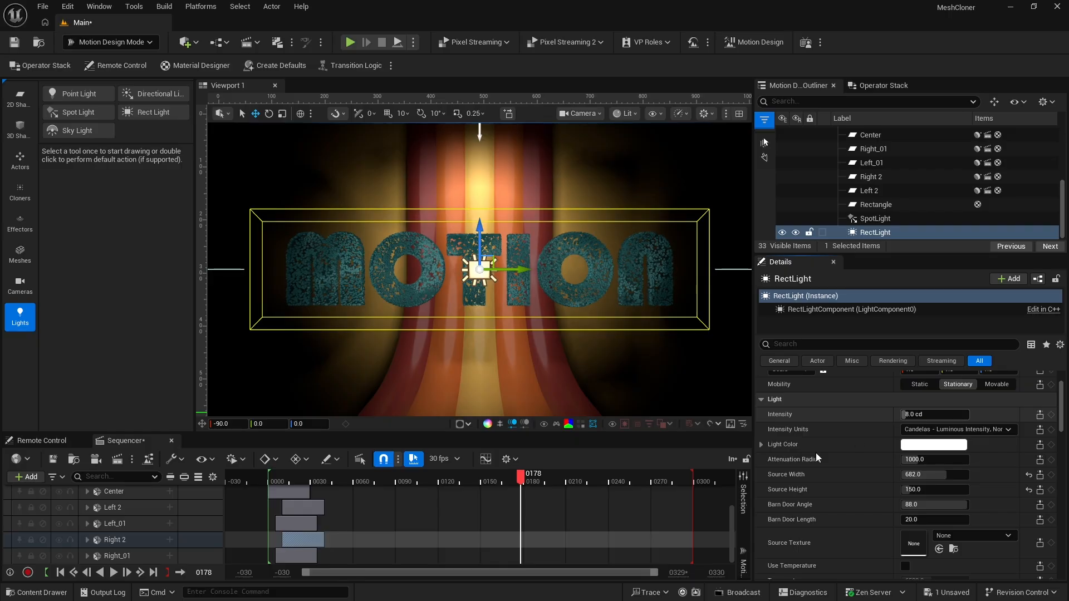
Deselect the rect light and play the sequence from its start to preview the new lighting
left_click(485, 516)
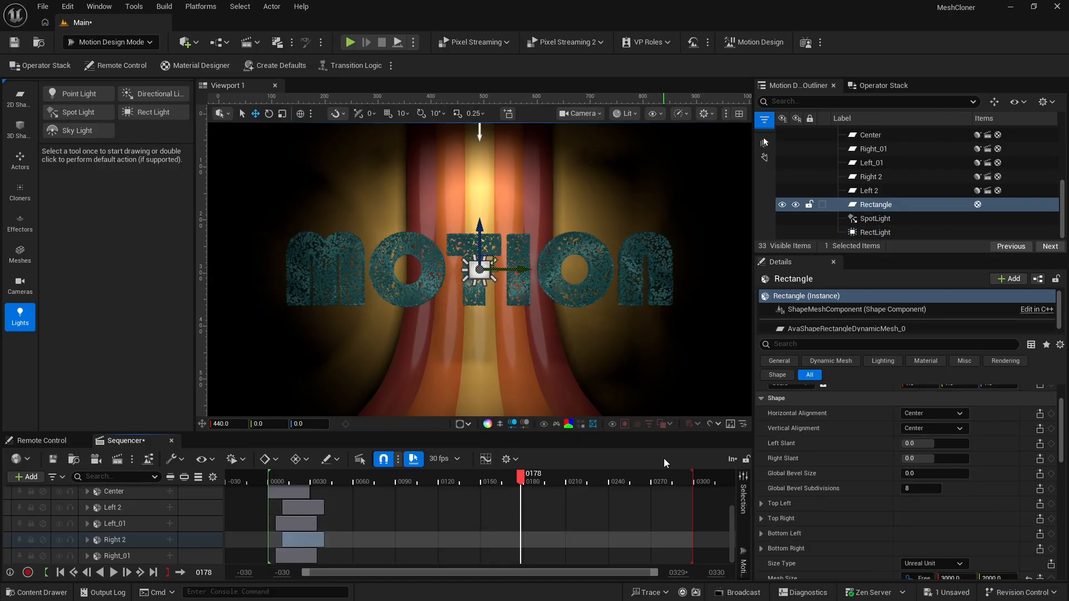
key("Home")
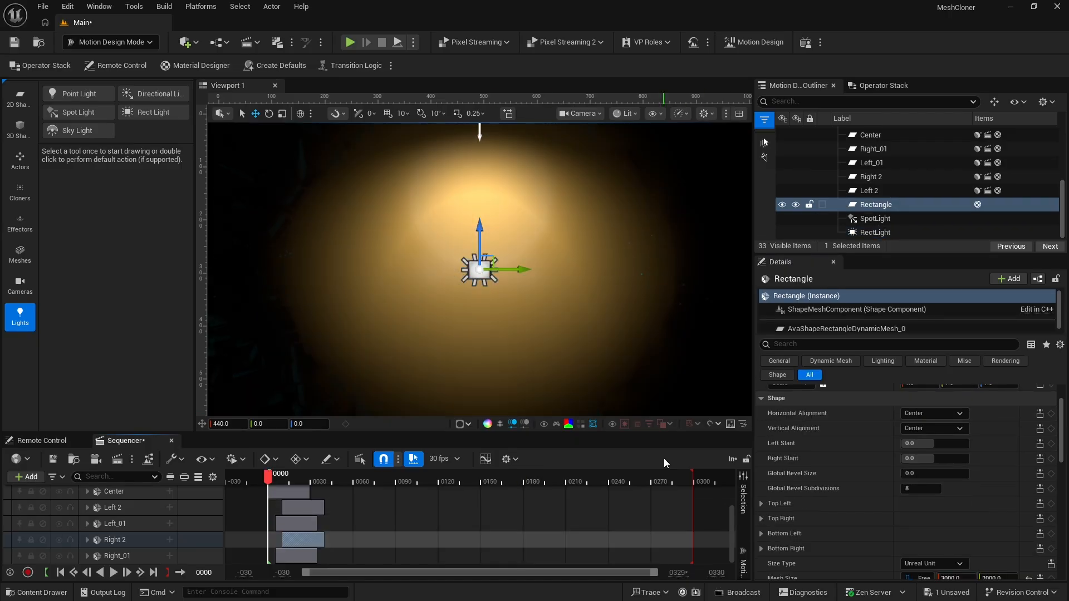
key("space")
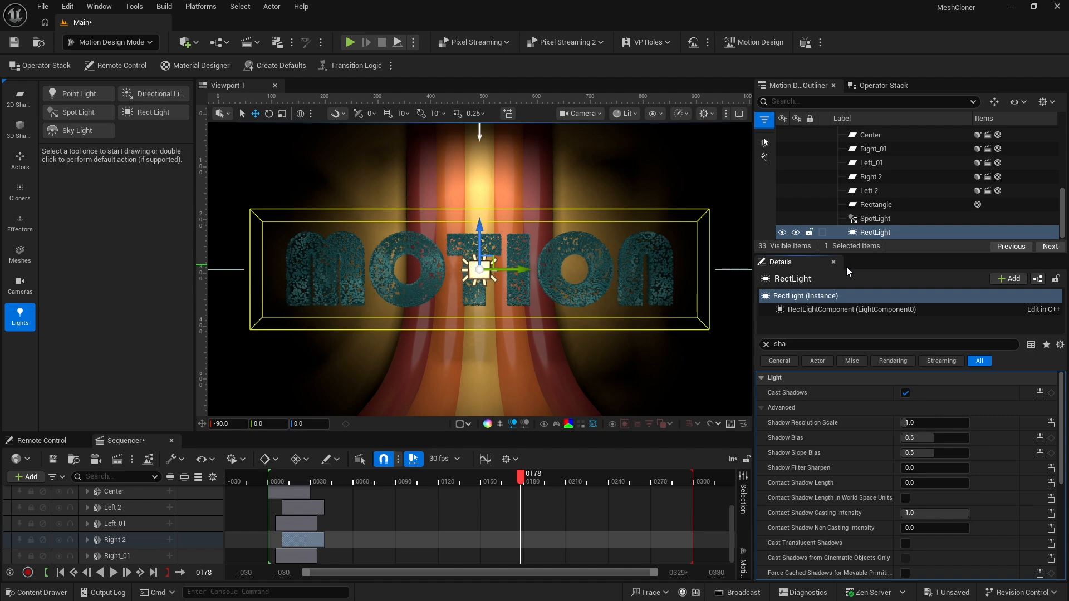
Turn off shadow casting for RectLight and scrub to frame 153 to check the scattered cubes
left_click(871, 234)
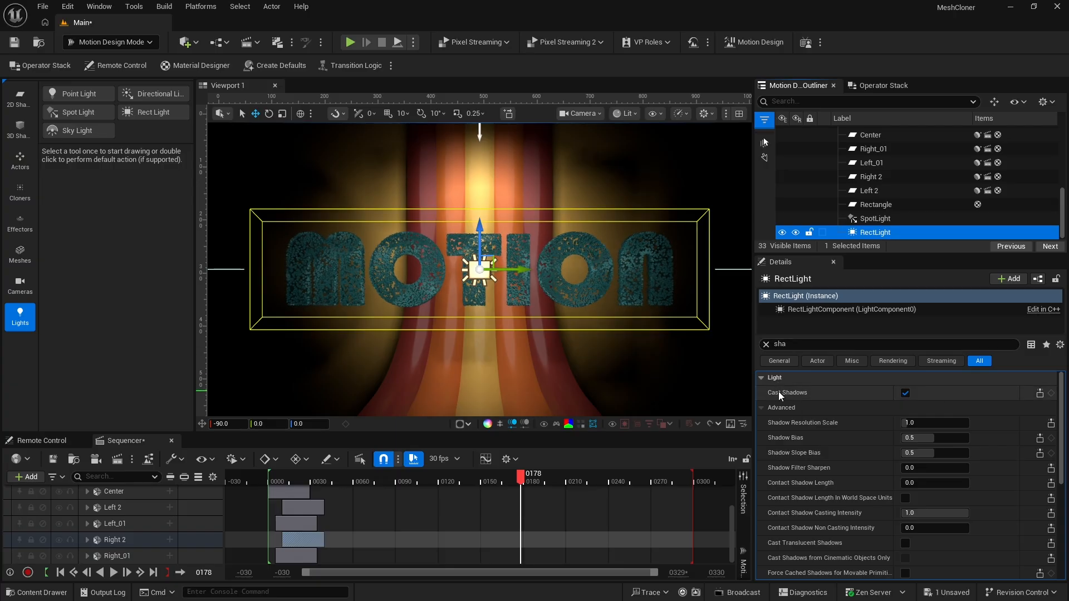
left_click(905, 393)
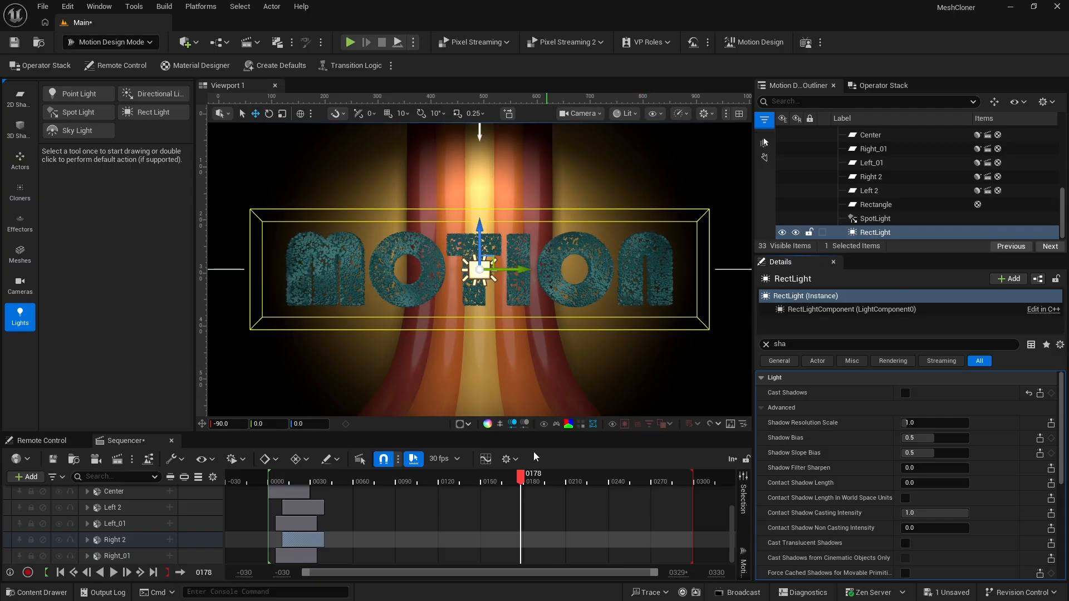
left_click_drag(511, 477, 486, 484)
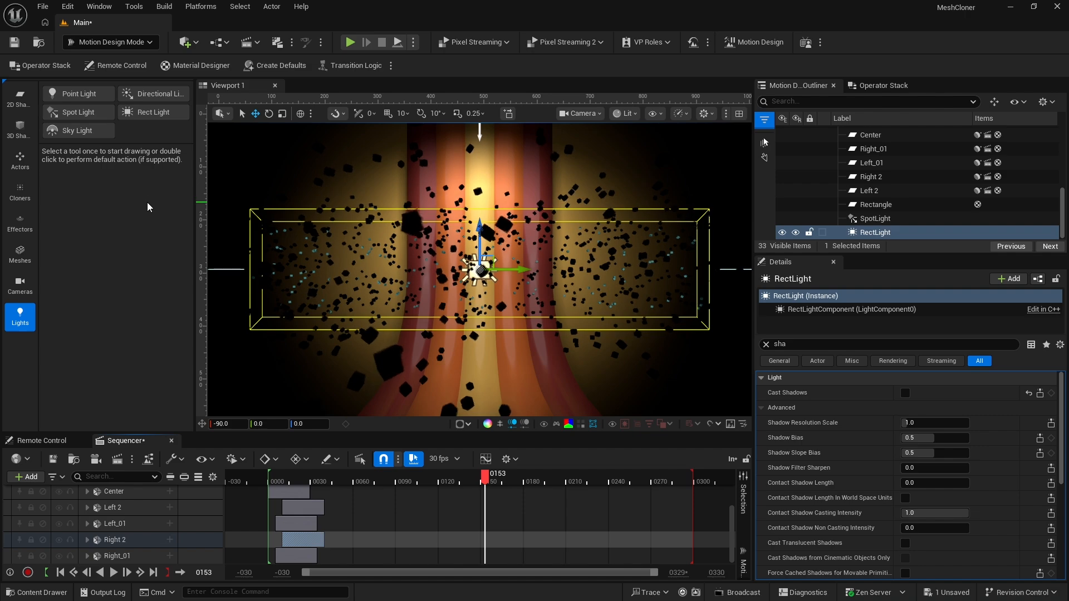
Add a second Rect Light, clear the property search filter, and move the light to X -512
double_click(147, 114)
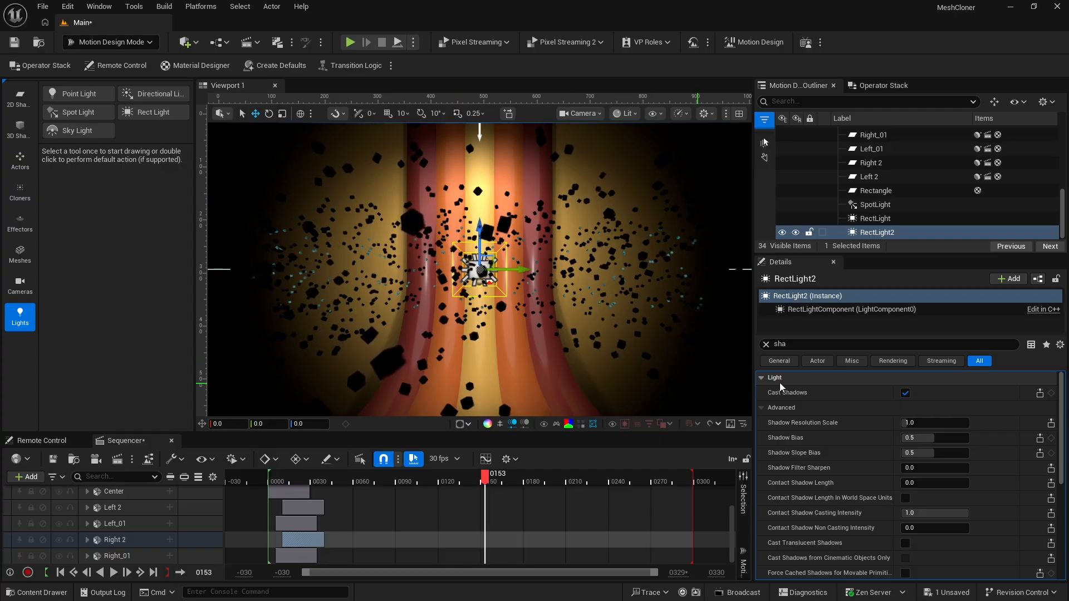
left_click(865, 234)
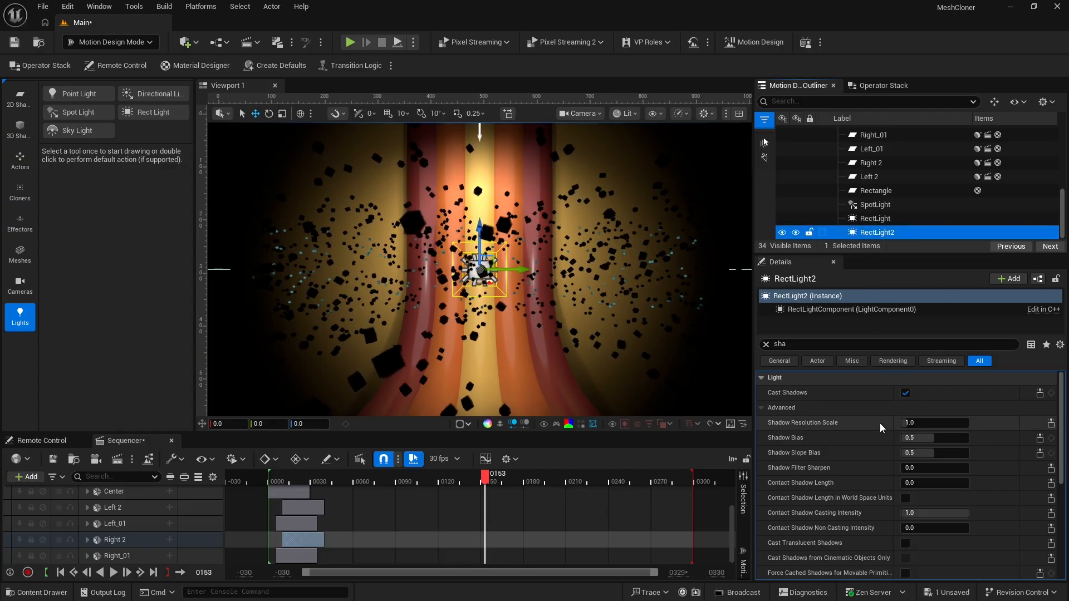
left_click(767, 345)
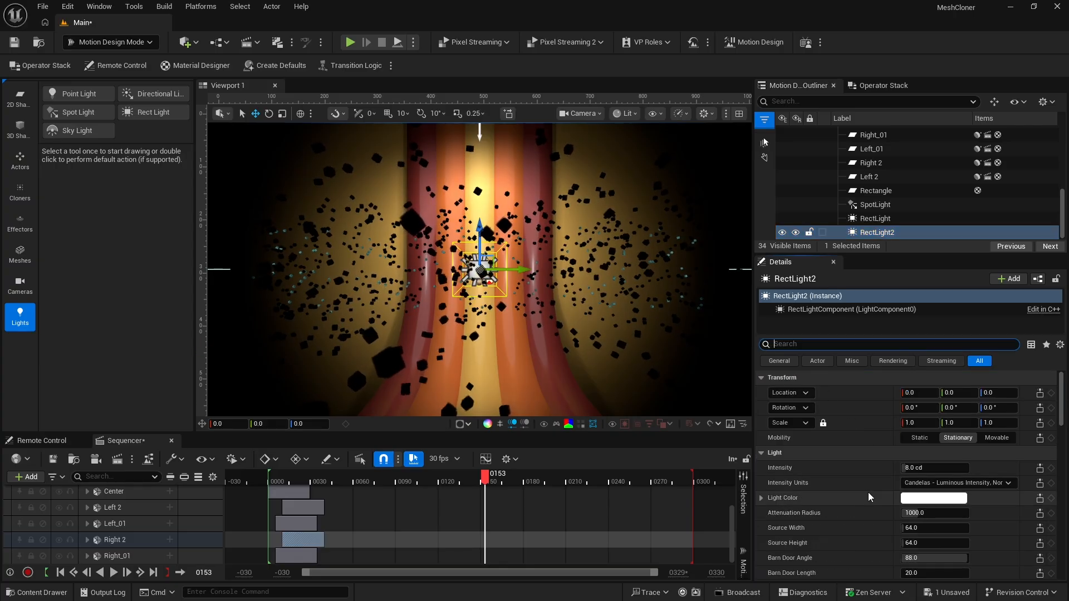
left_click_drag(920, 393, 636, 393)
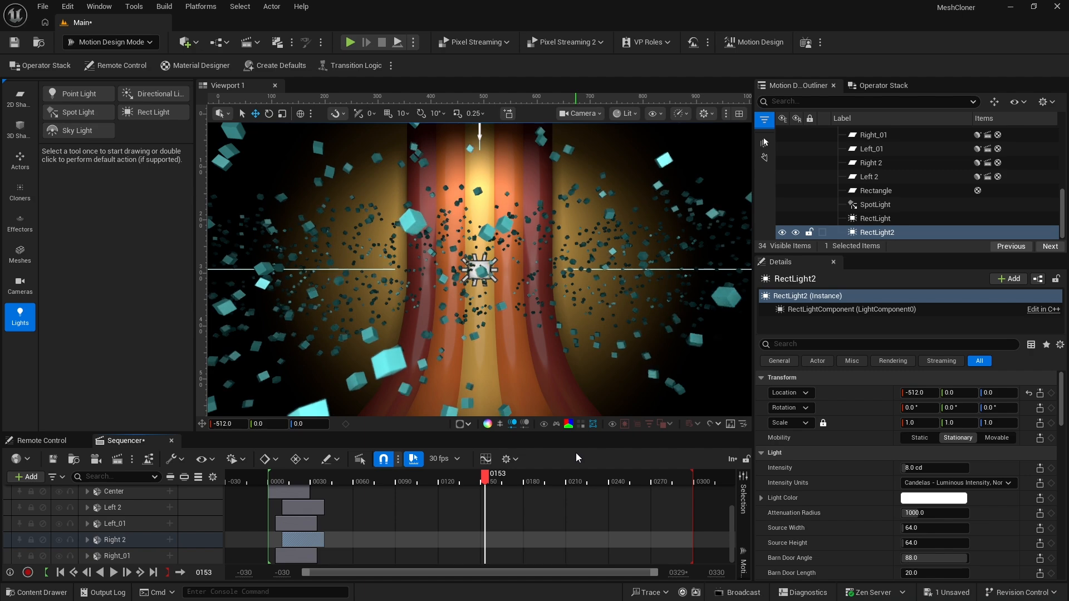
Play the sequence from its start to check the lighting with the second rect light
key("Up")
key("space")
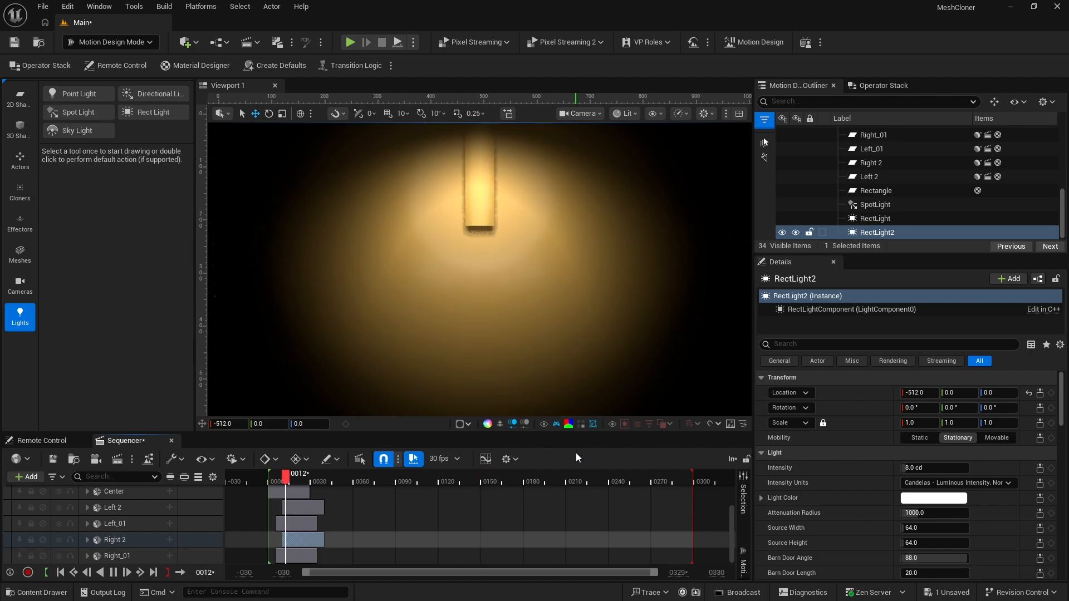